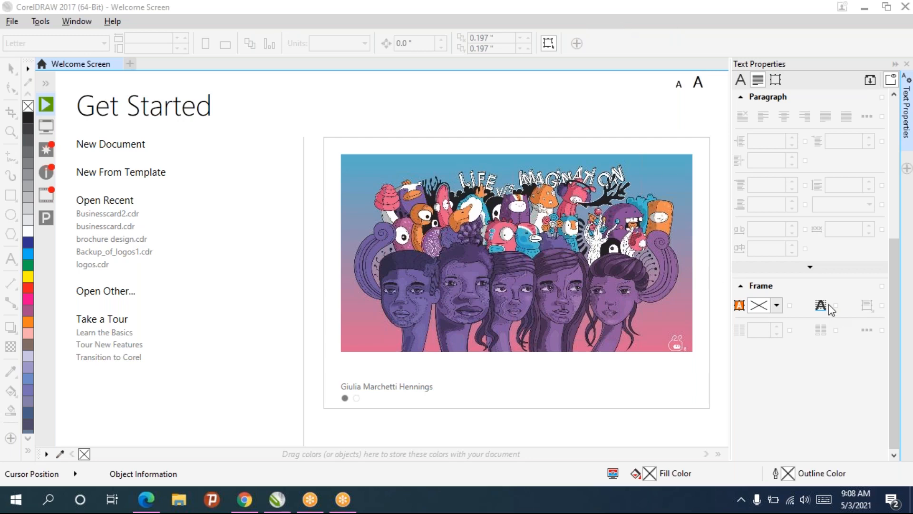
Create a new A4 document in portrait orientation, 210 x 297 mm.
{"action": "left_click", "coordinate": [102, 148]}
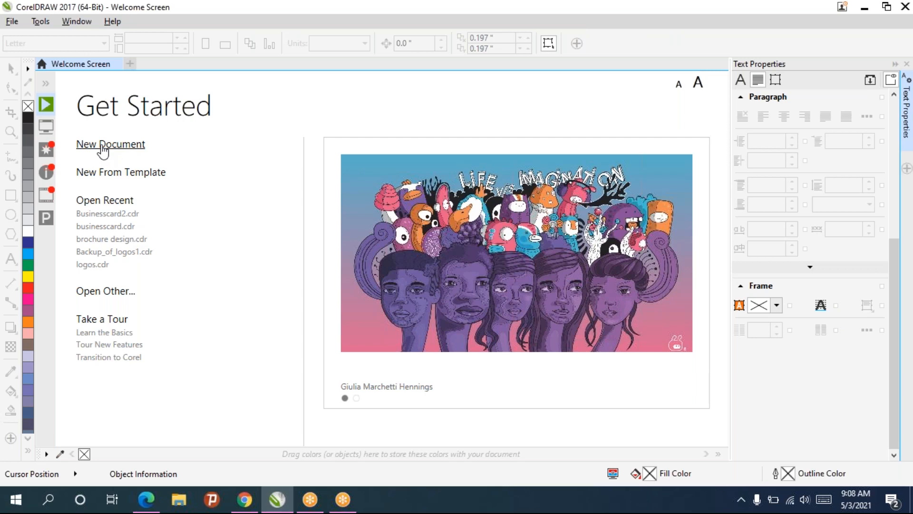
{"action": "left_click", "coordinate": [102, 147]}
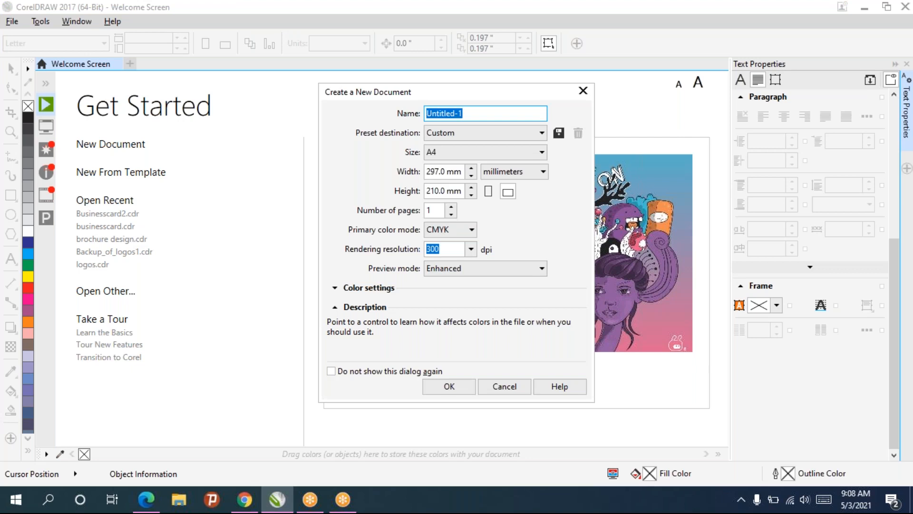
{"action": "left_click", "coordinate": [489, 195]}
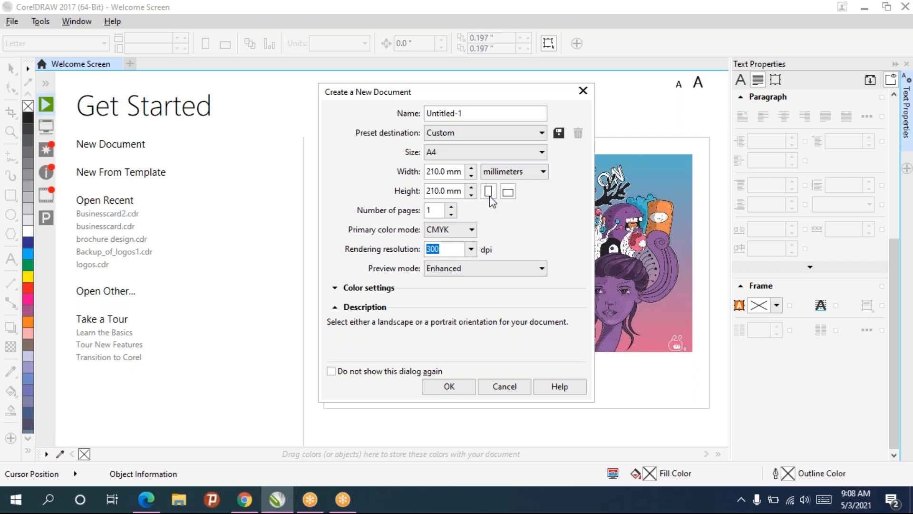
{"action": "left_click", "coordinate": [449, 386]}
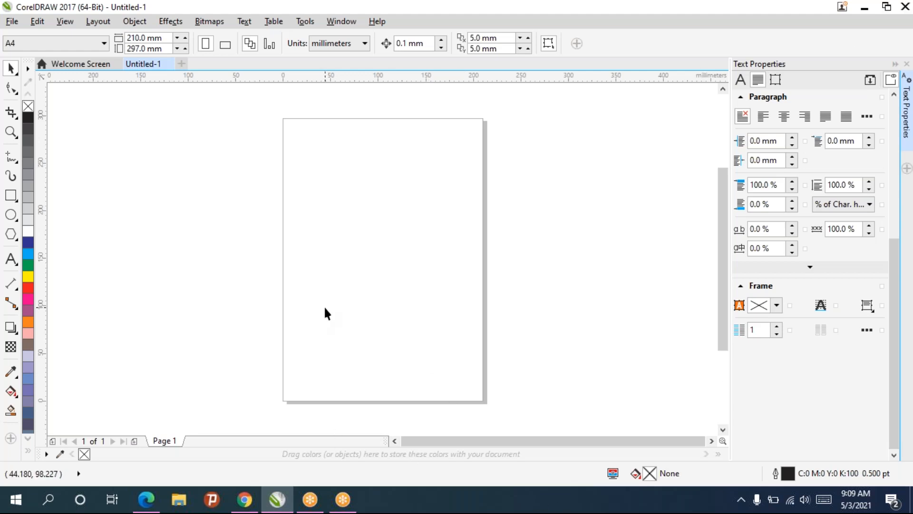
Go to the Windows desktop, refresh it and launch Photoshop from its shortcut.
{"action": "left_click", "coordinate": [870, 11]}
{"action": "right_click", "coordinate": [495, 109]}
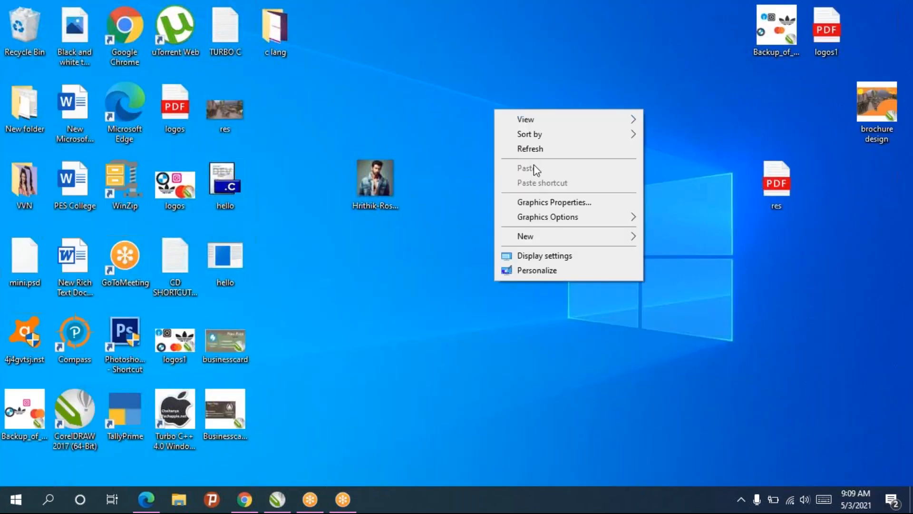
{"action": "left_click", "coordinate": [537, 150]}
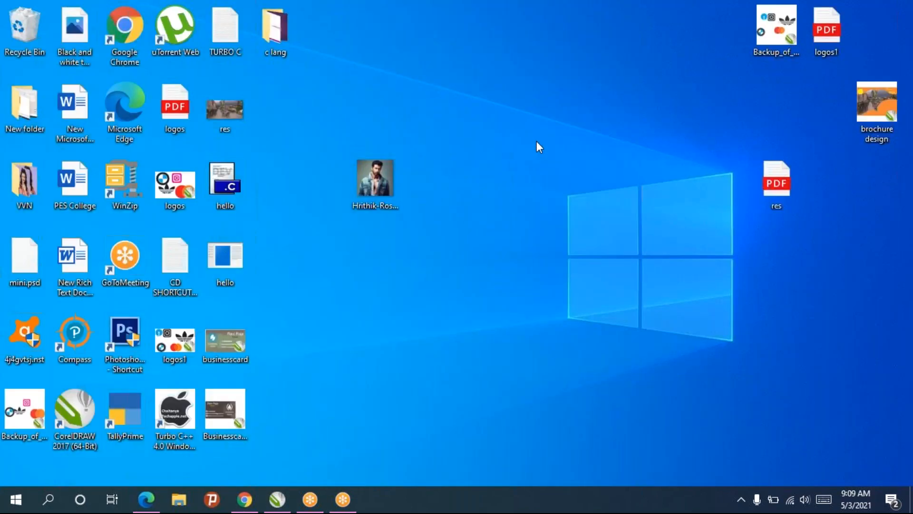
{"action": "double_click", "coordinate": [128, 341]}
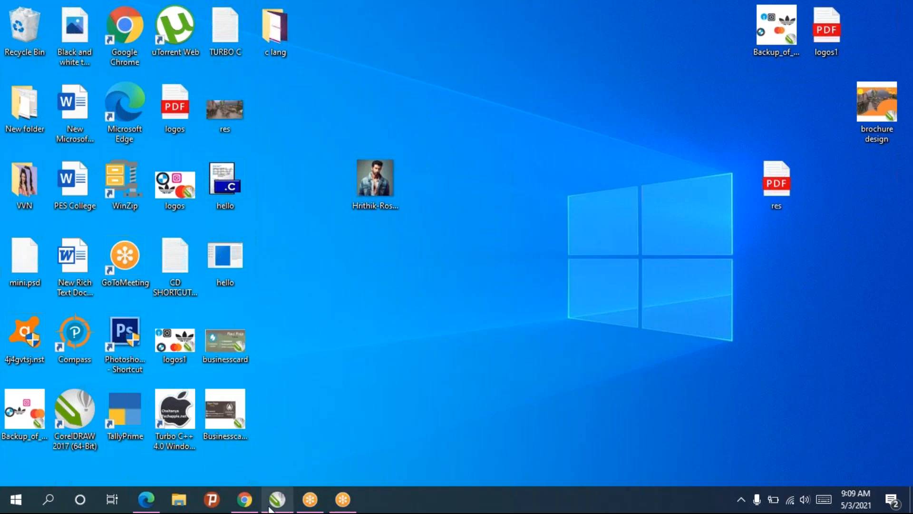
Switch to Chrome, search Google for "magazine cover page" and show the image results.
{"action": "left_click", "coordinate": [238, 500]}
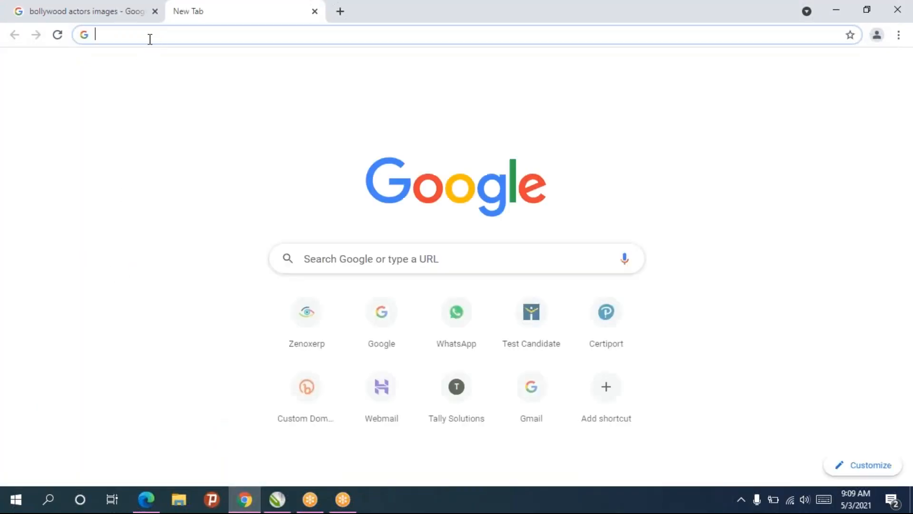
{"action": "left_click", "coordinate": [149, 38]}
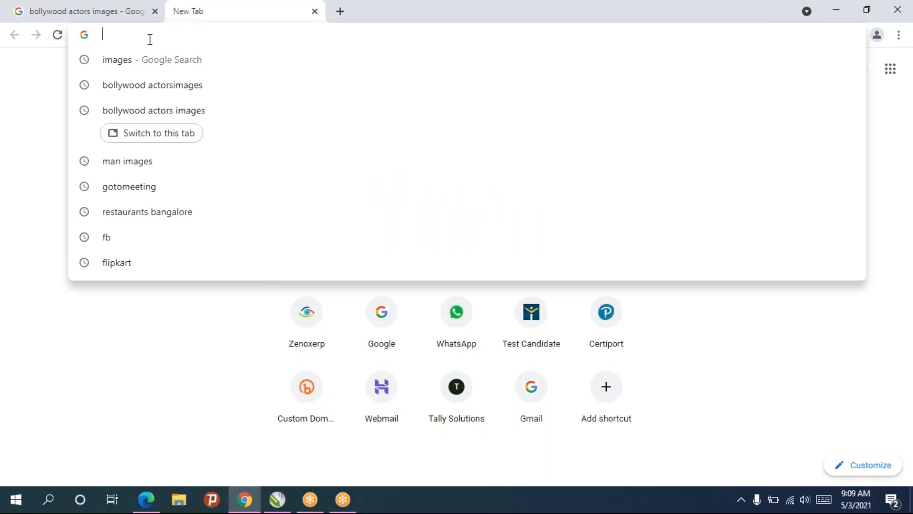
{"action": "type", "text": "maga"}
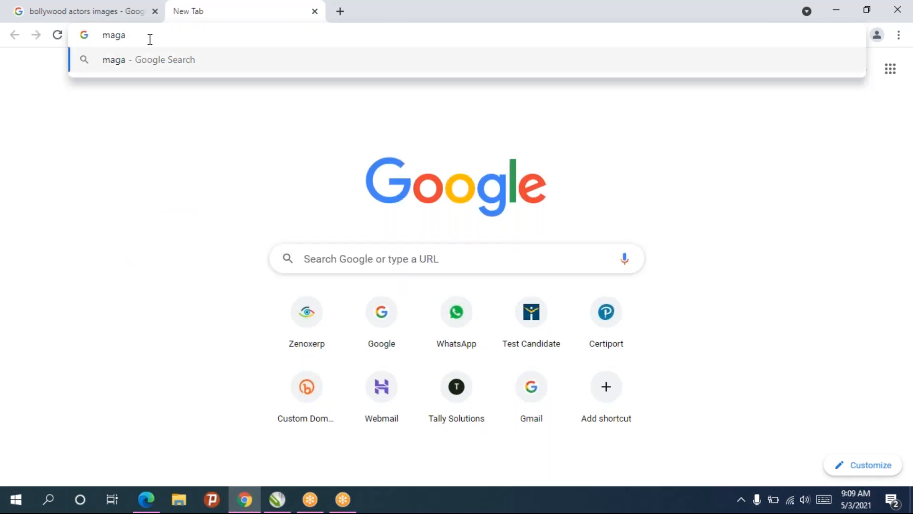
{"action": "type", "text": "zin"}
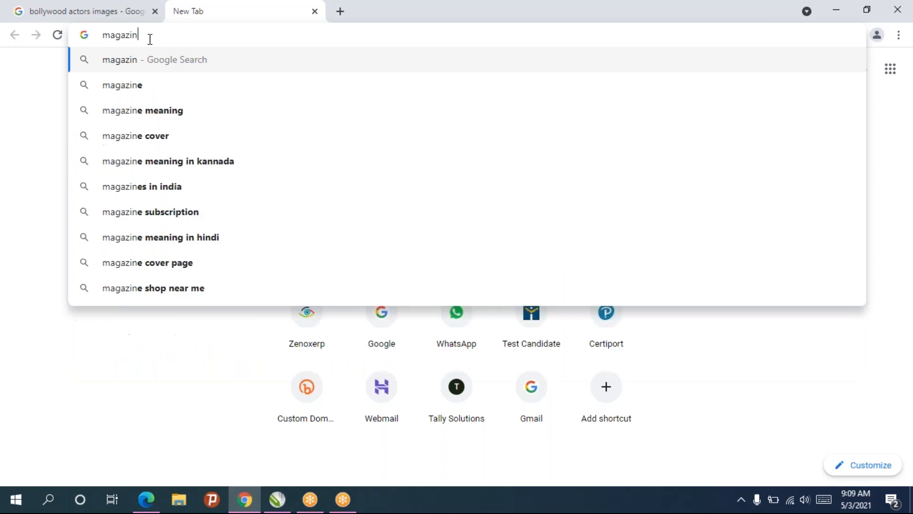
{"action": "type", "text": "e cov"}
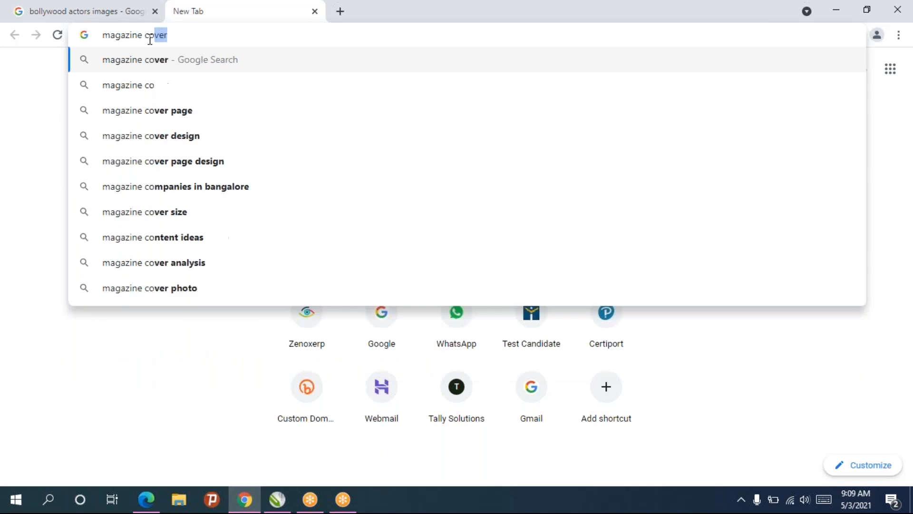
{"action": "type", "text": "er"}
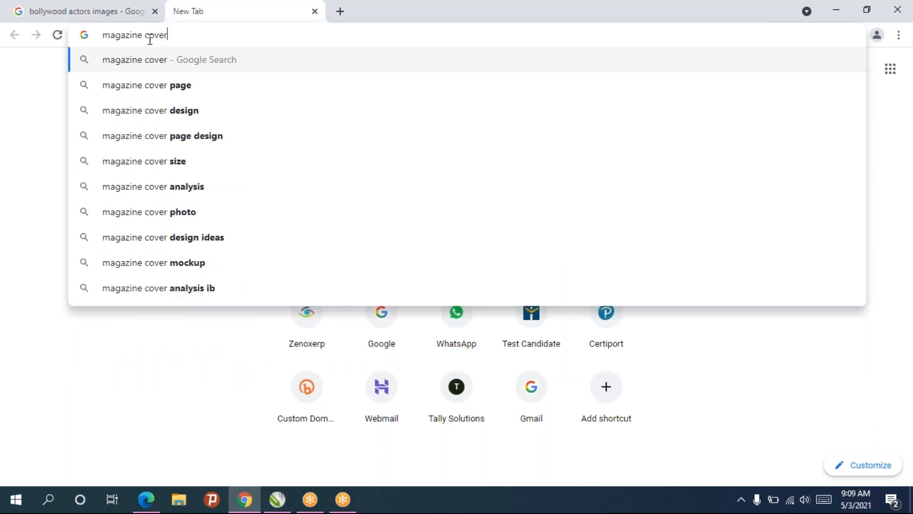
{"action": "key", "text": "Down"}
{"action": "key", "text": "Return"}
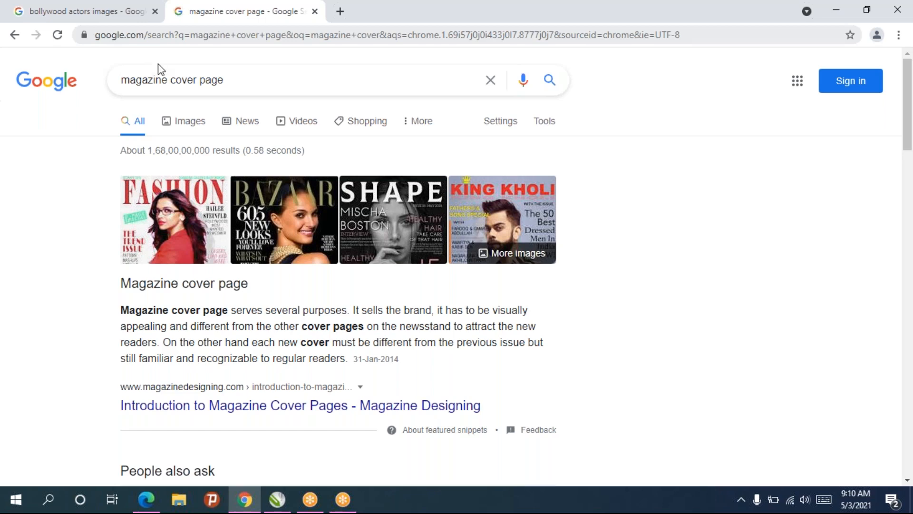
{"action": "left_click", "coordinate": [193, 122]}
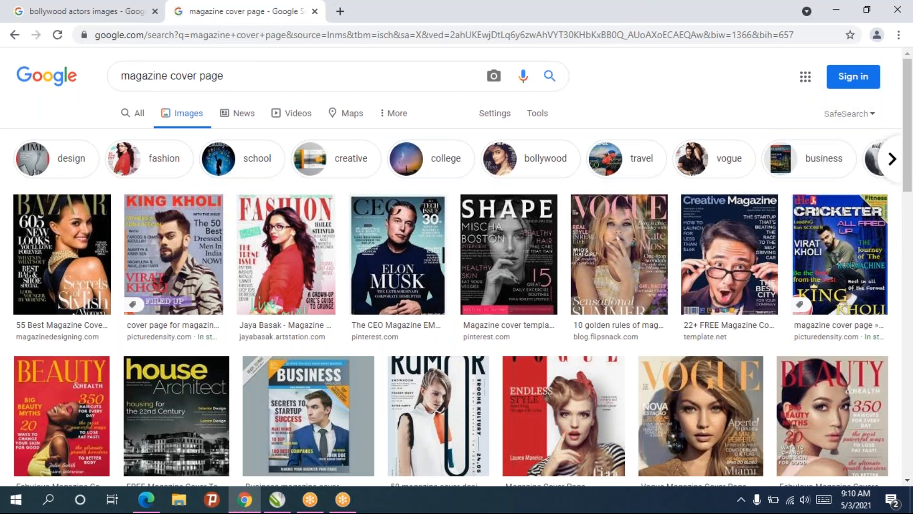
Preview the CEO magazine cover and browse further cover designs in the image results for reference.
{"action": "left_click", "coordinate": [404, 222]}
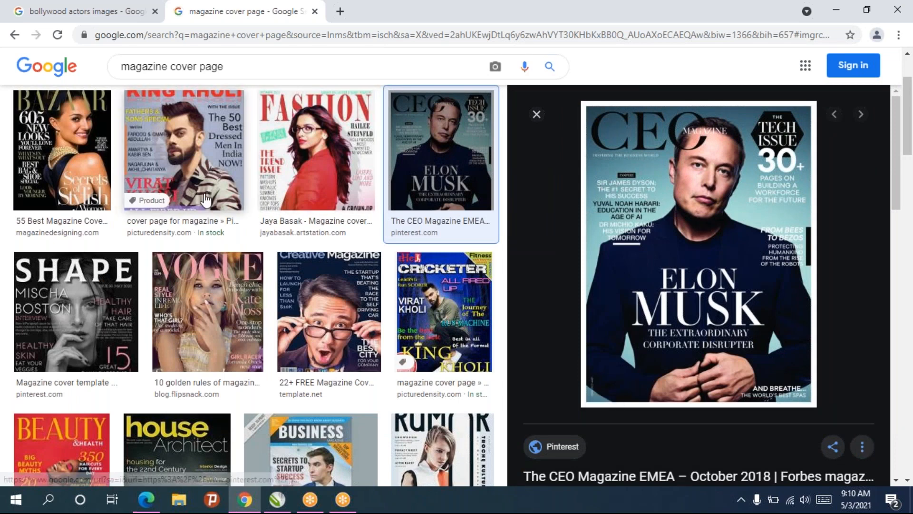
{"action": "scroll", "coordinate": [206, 199], "scroll_direction": "down", "scroll_amount": 7}
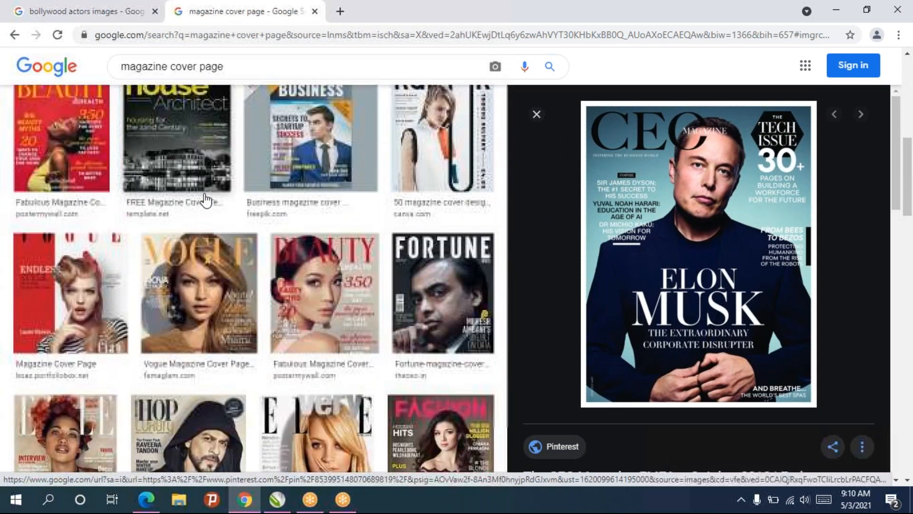
{"action": "scroll", "coordinate": [205, 199], "scroll_direction": "down", "scroll_amount": 1}
{"action": "scroll", "coordinate": [206, 200], "scroll_direction": "down", "scroll_amount": 4}
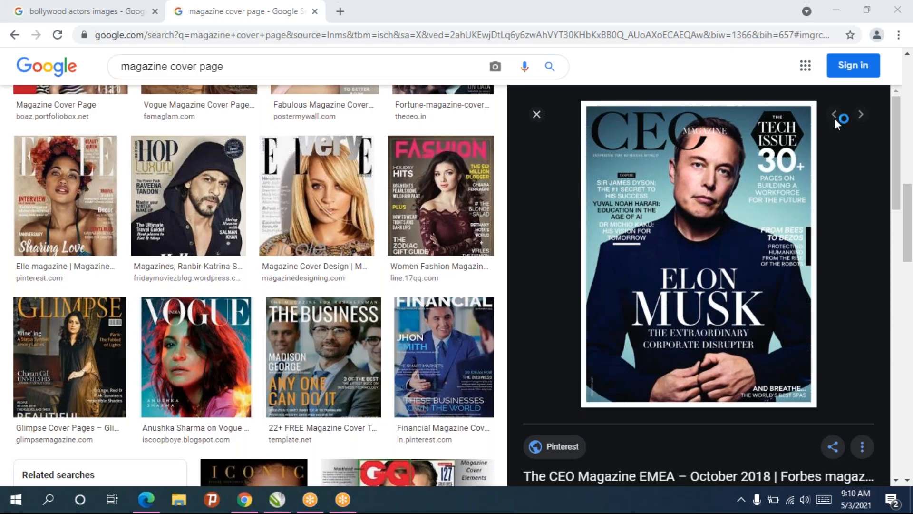
{"action": "left_click", "coordinate": [836, 13]}
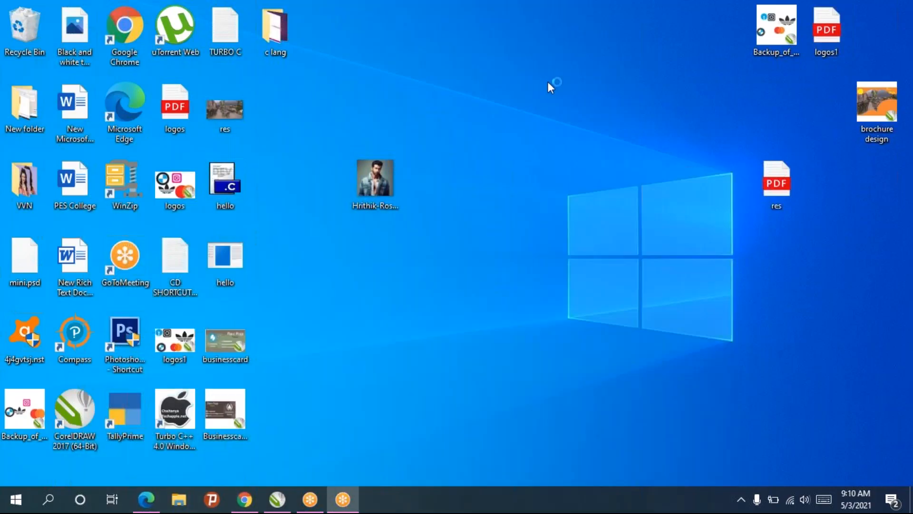
{"action": "right_click", "coordinate": [549, 88]}
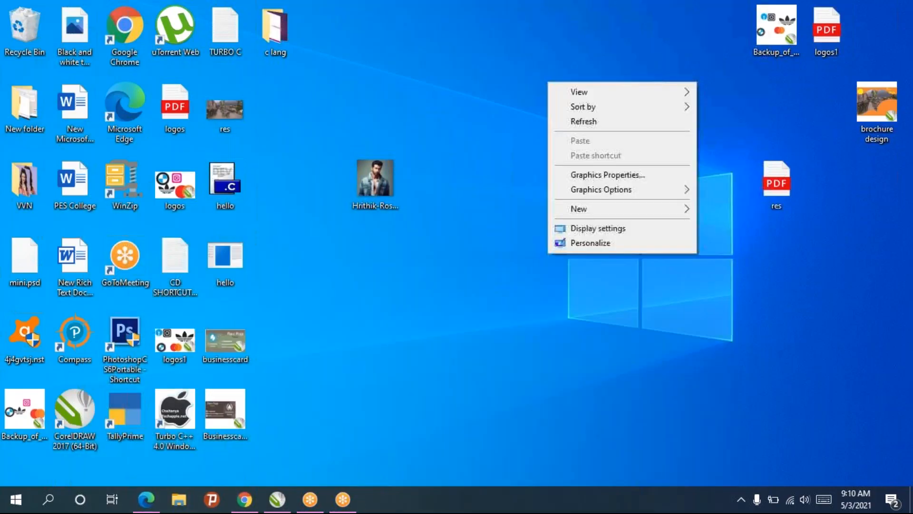
{"action": "left_click", "coordinate": [603, 122]}
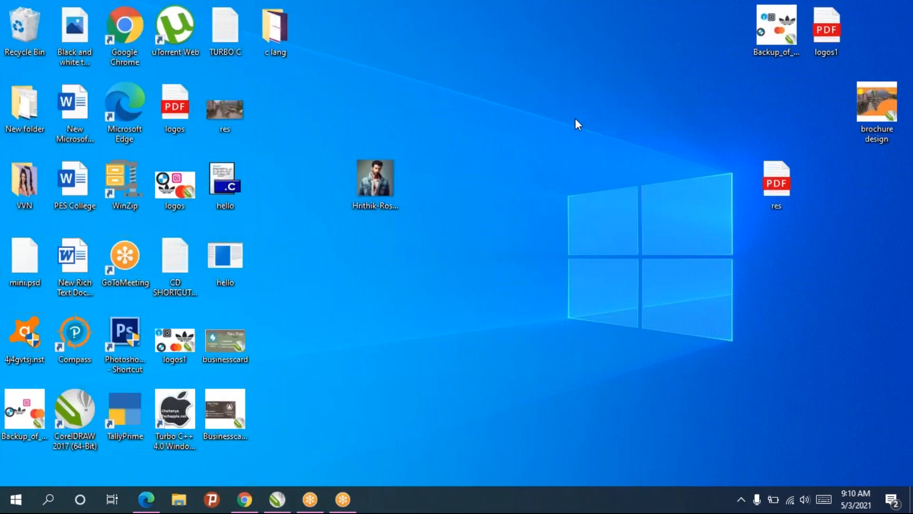
{"action": "right_click", "coordinate": [575, 118]}
{"action": "left_click", "coordinate": [609, 159]}
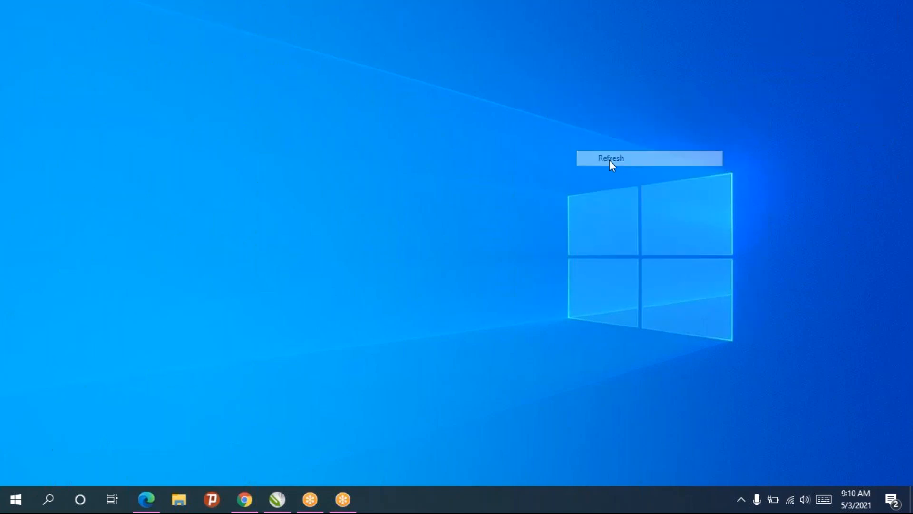
{"action": "right_click", "coordinate": [535, 150]}
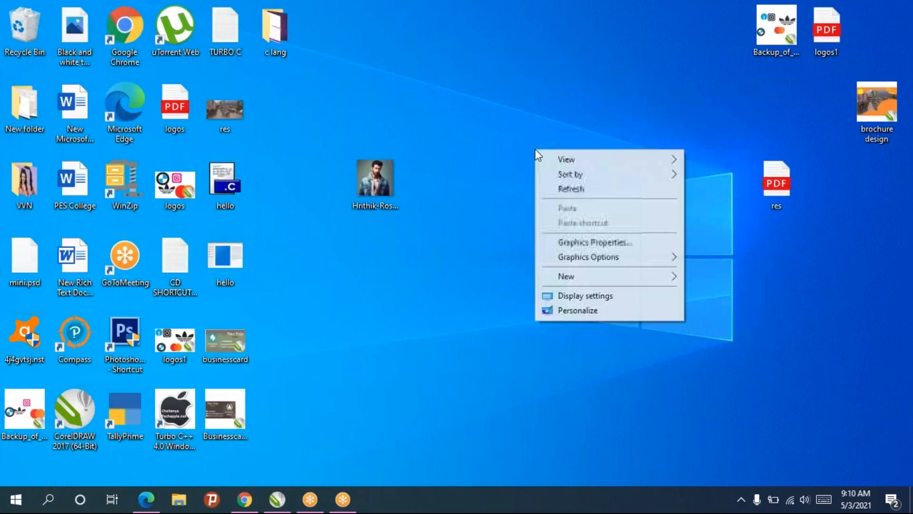
{"action": "left_click", "coordinate": [558, 191]}
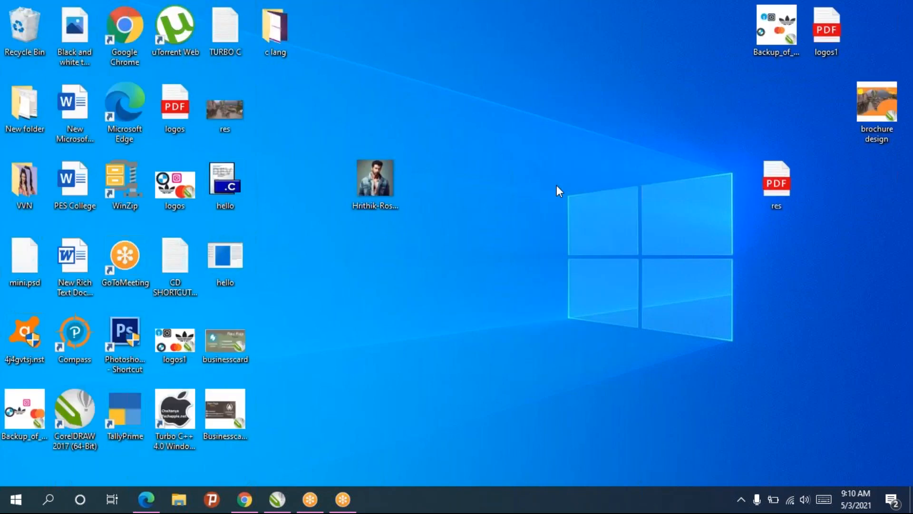
{"action": "key", "text": "F5"}
{"action": "right_click", "coordinate": [526, 233]}
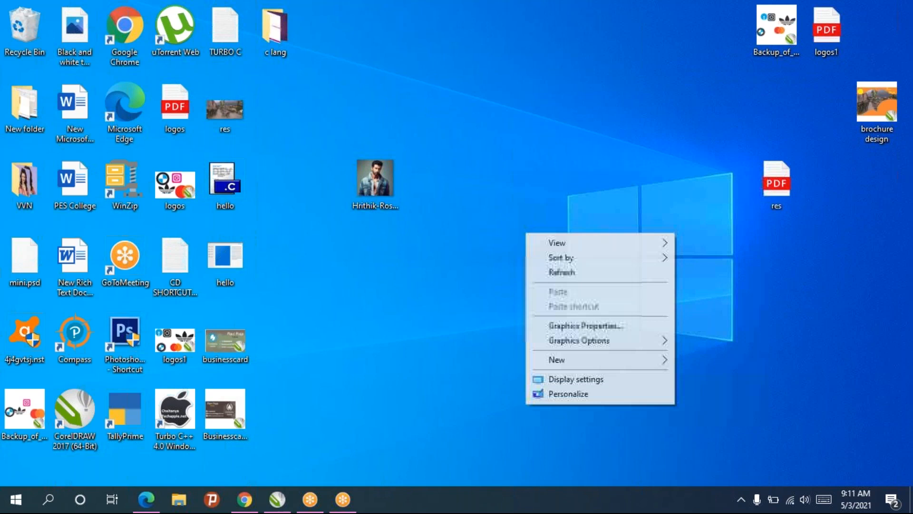
{"action": "left_click", "coordinate": [560, 271]}
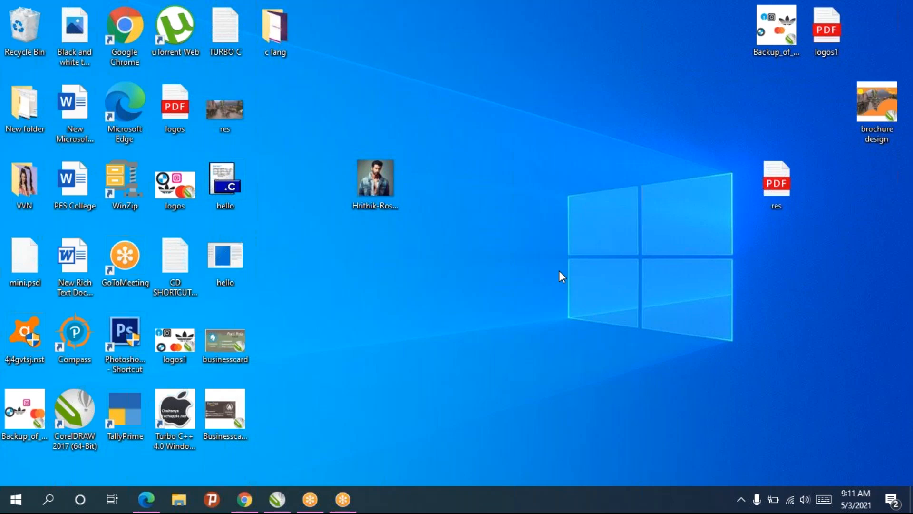
Return to the magazine cover results in Chrome and examine more covers, including those related to the CEO cover.
{"action": "left_click", "coordinate": [292, 491]}
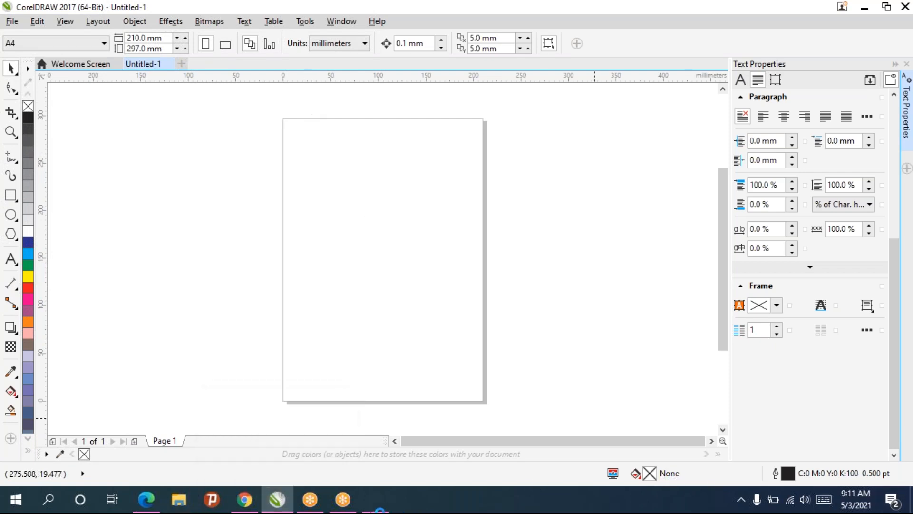
{"action": "mouse_move", "coordinate": [234, 509]}
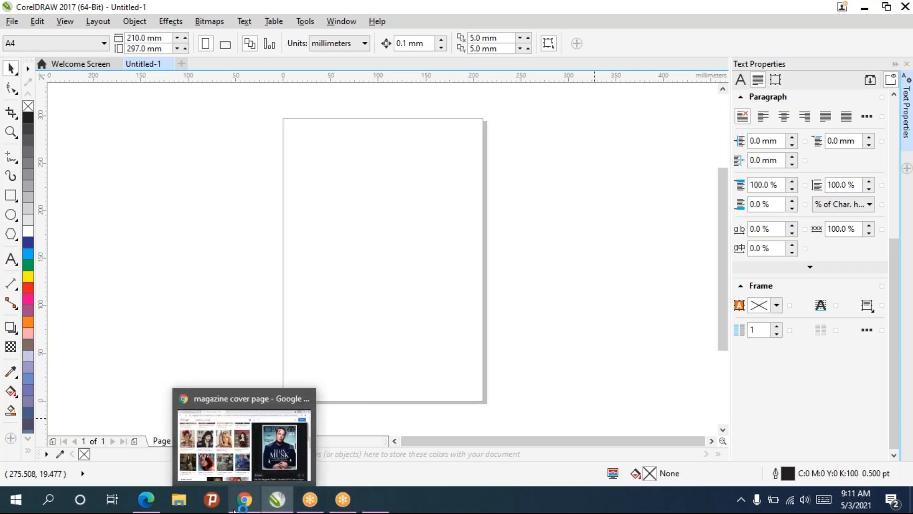
{"action": "left_click", "coordinate": [281, 454]}
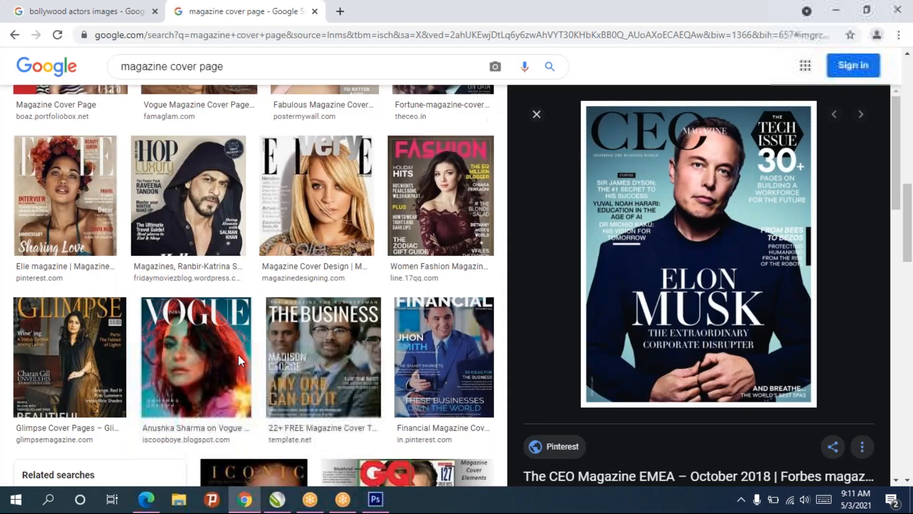
{"action": "scroll", "coordinate": [239, 355], "scroll_direction": "down", "scroll_amount": 3}
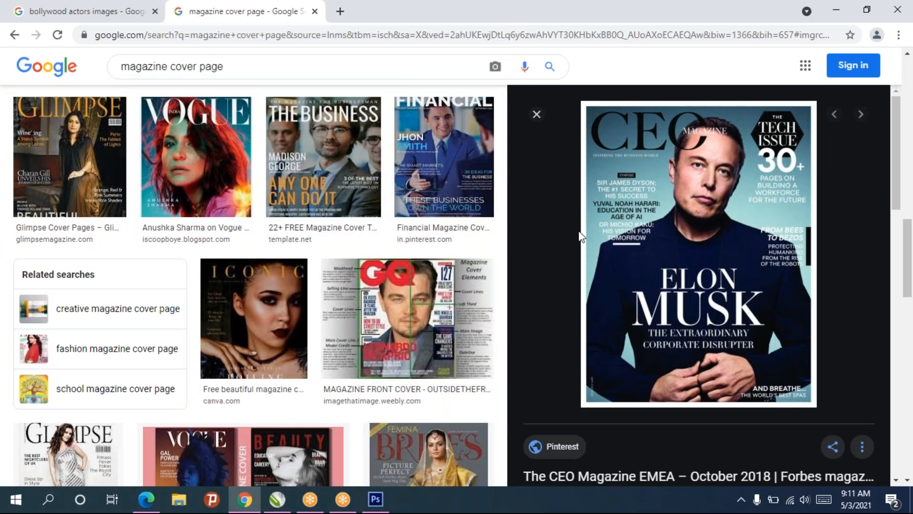
{"action": "scroll", "coordinate": [579, 236], "scroll_direction": "down", "scroll_amount": 7}
{"action": "scroll", "coordinate": [579, 231], "scroll_direction": "down", "scroll_amount": 4}
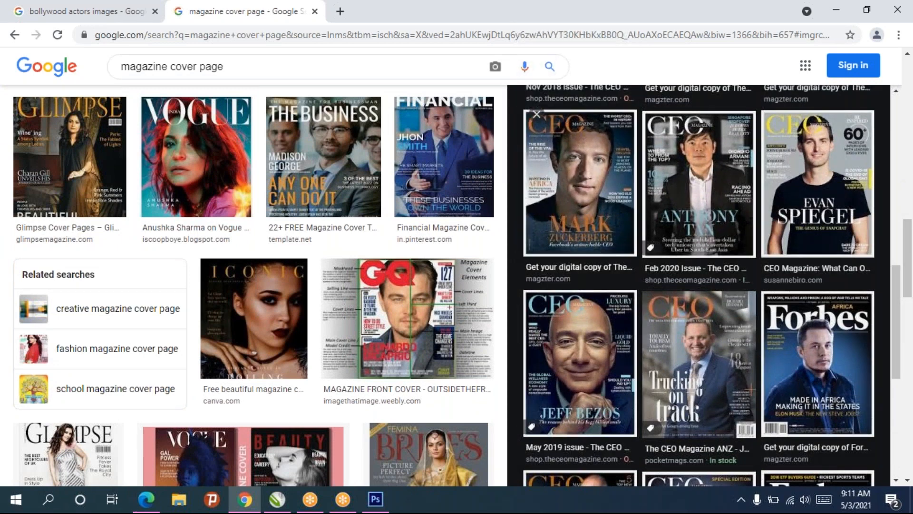
{"action": "scroll", "coordinate": [579, 233], "scroll_direction": "down", "scroll_amount": 3}
Minimize the open Chrome and CorelDRAW windows and switch to the Photoshop workspace.
{"action": "left_click", "coordinate": [381, 505]}
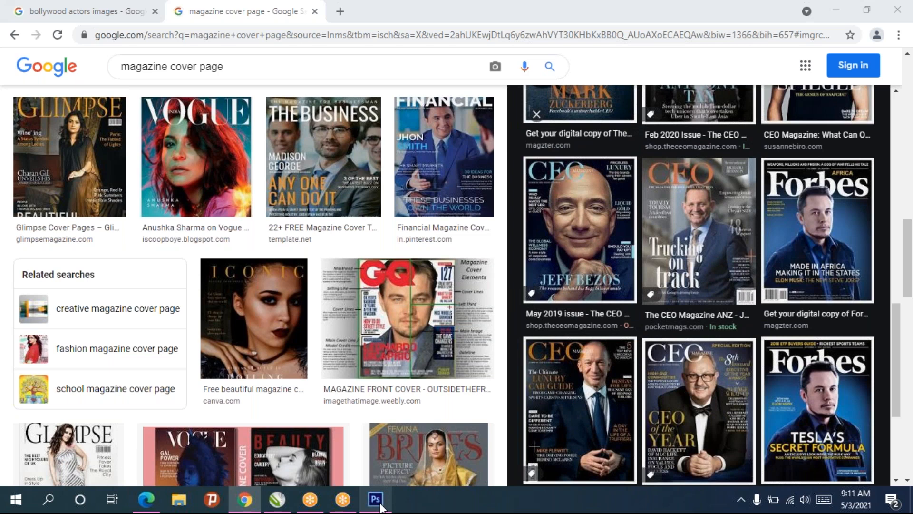
{"action": "left_click", "coordinate": [836, 5]}
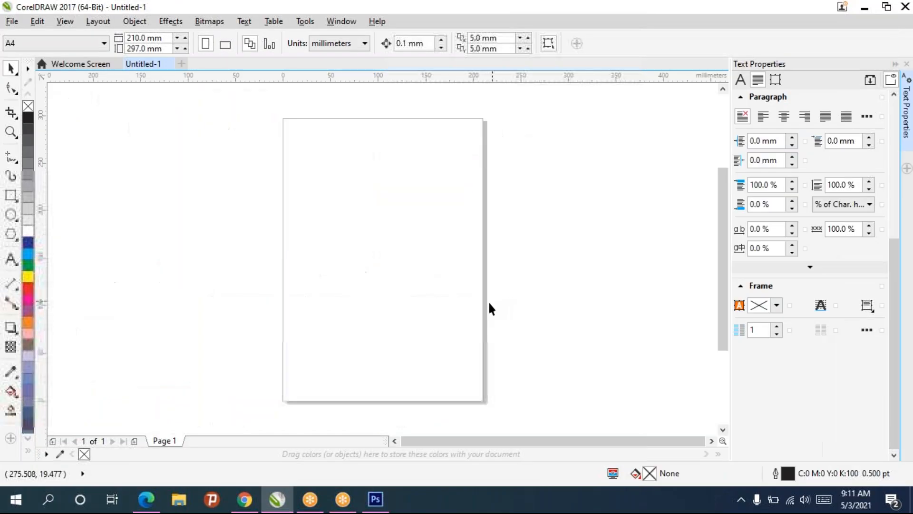
{"action": "left_click", "coordinate": [866, 6]}
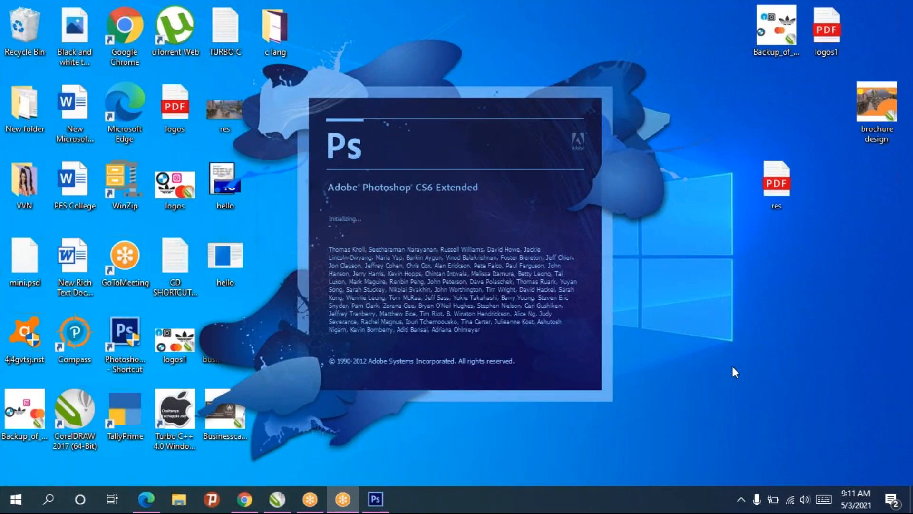
{"action": "left_click", "coordinate": [764, 353]}
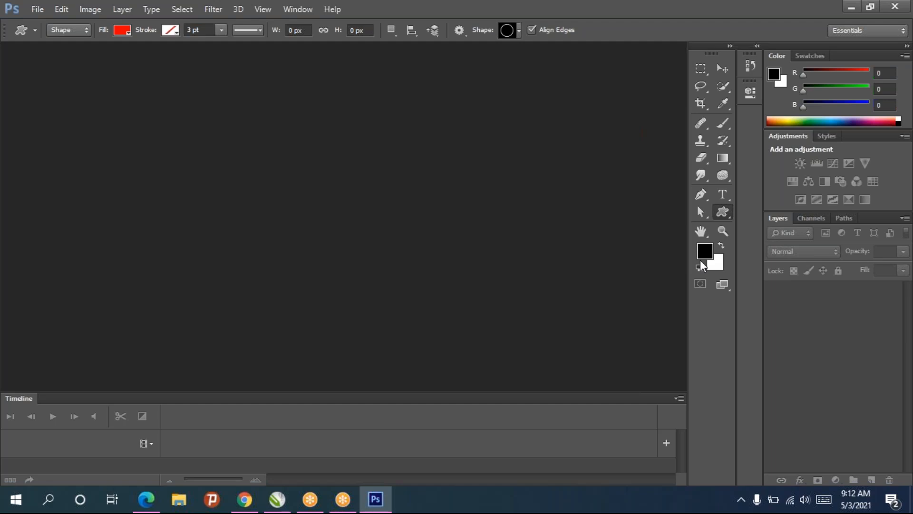
Try to bring the Hrithik-Roshan-Facebook photo from the desktop into the empty Photoshop workspace.
{"action": "left_click", "coordinate": [850, 6]}
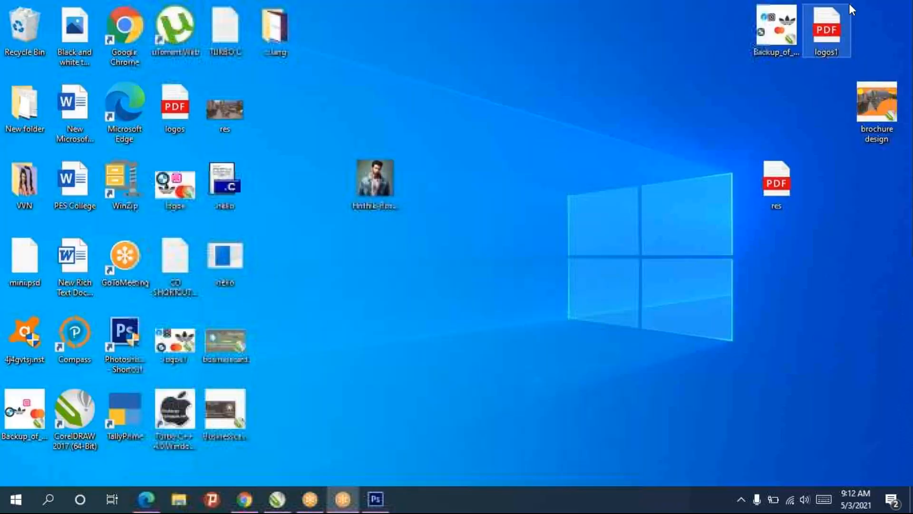
{"action": "left_click", "coordinate": [387, 178]}
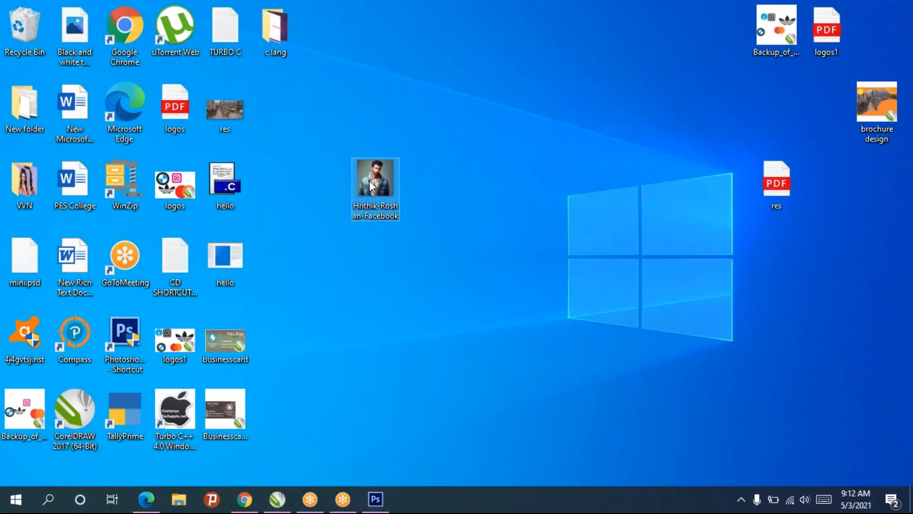
{"action": "left_click_drag", "start_coordinate": [387, 173], "coordinate": [299, 150]}
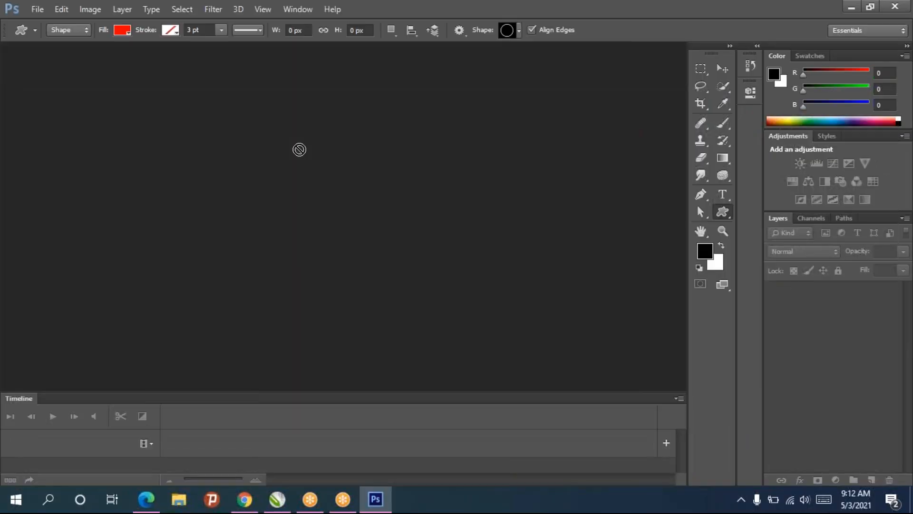
Create a new 1500 × 1000 pixel RGB document at 72 pixels/inch with a white background.
{"action": "left_click", "coordinate": [38, 9]}
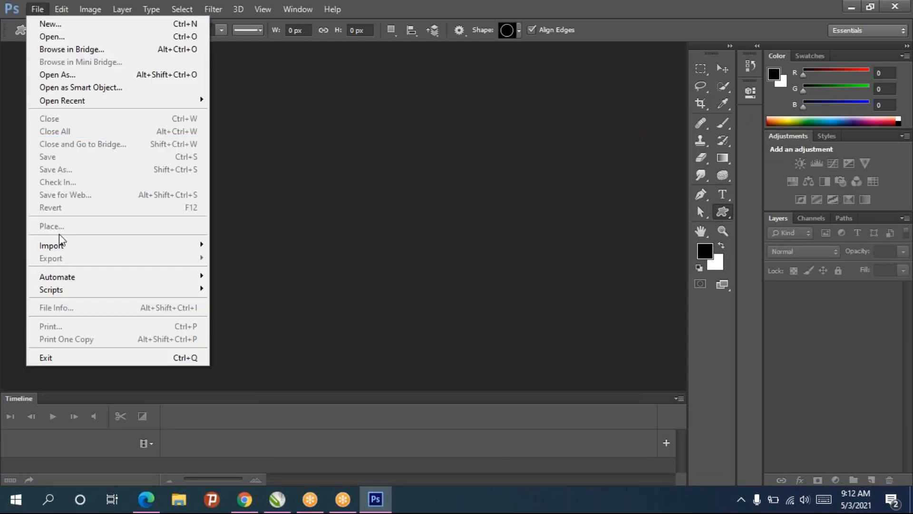
{"action": "left_click", "coordinate": [50, 24]}
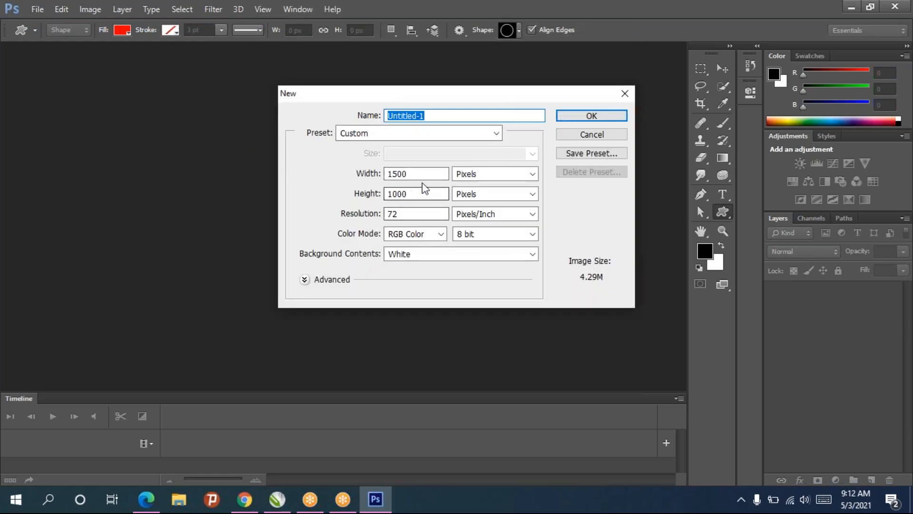
{"action": "left_click", "coordinate": [576, 119]}
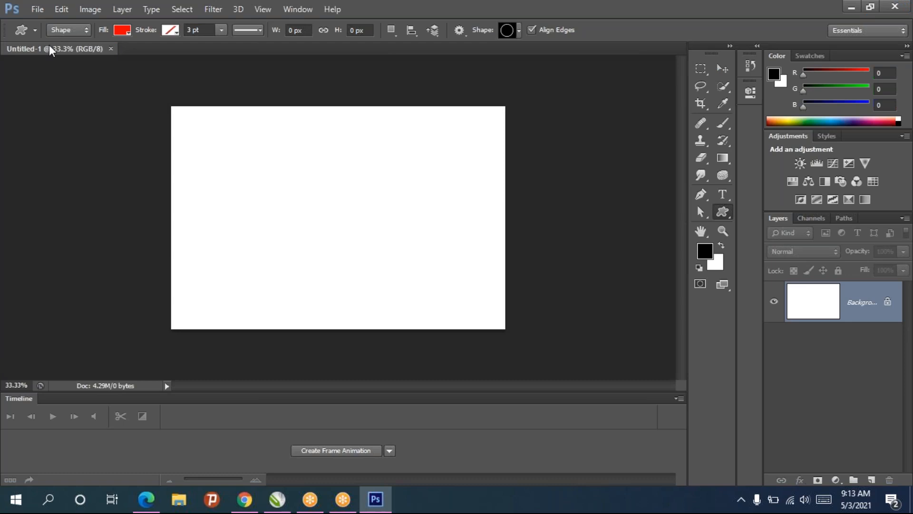
Create a second document from the International Paper preset at A4 size, 210 × 297 mm and 300 pixels/inch.
{"action": "left_click", "coordinate": [36, 9]}
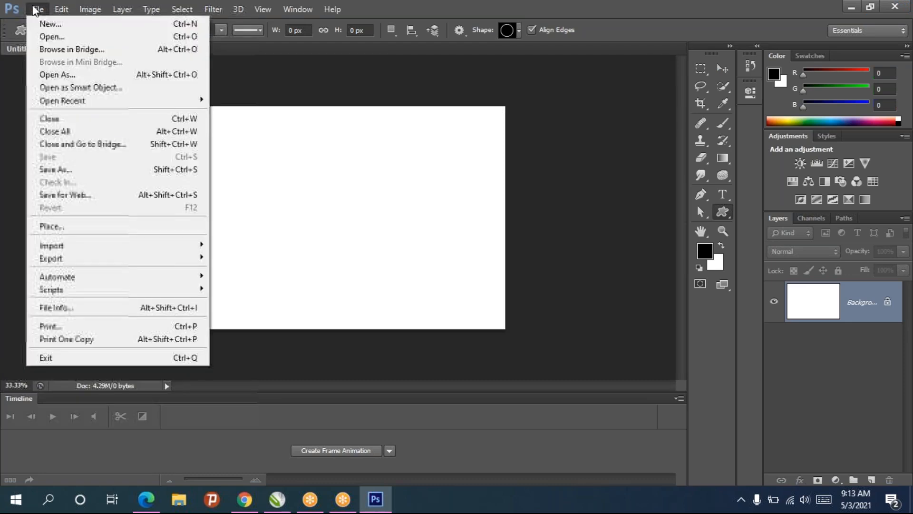
{"action": "left_click", "coordinate": [50, 24]}
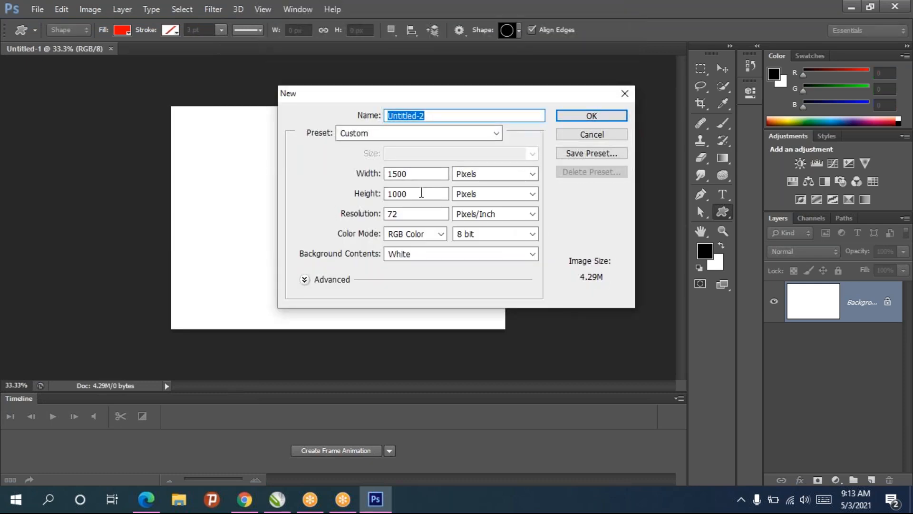
{"action": "left_click_drag", "start_coordinate": [419, 173], "coordinate": [202, 166]}
{"action": "type", "text": "11"}
{"action": "key", "text": "BackSpace"}
{"action": "type", "text": "00"}
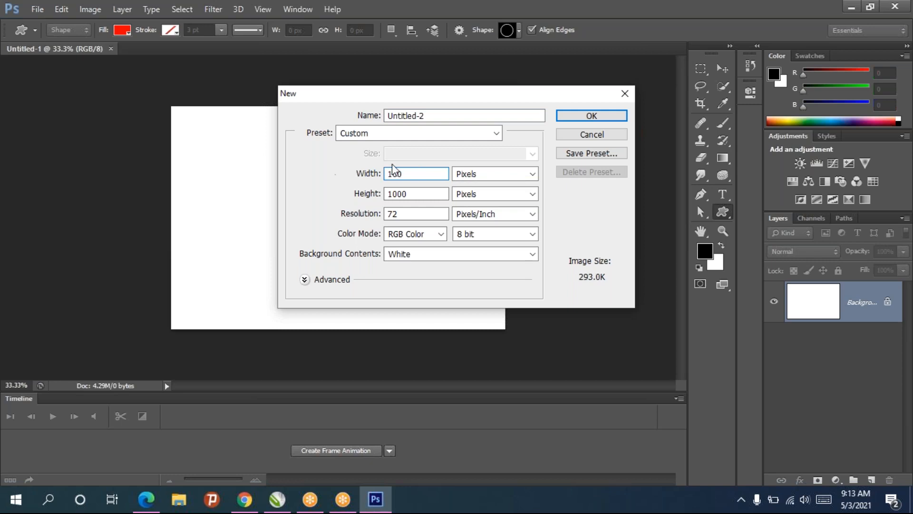
{"action": "left_click", "coordinate": [492, 175]}
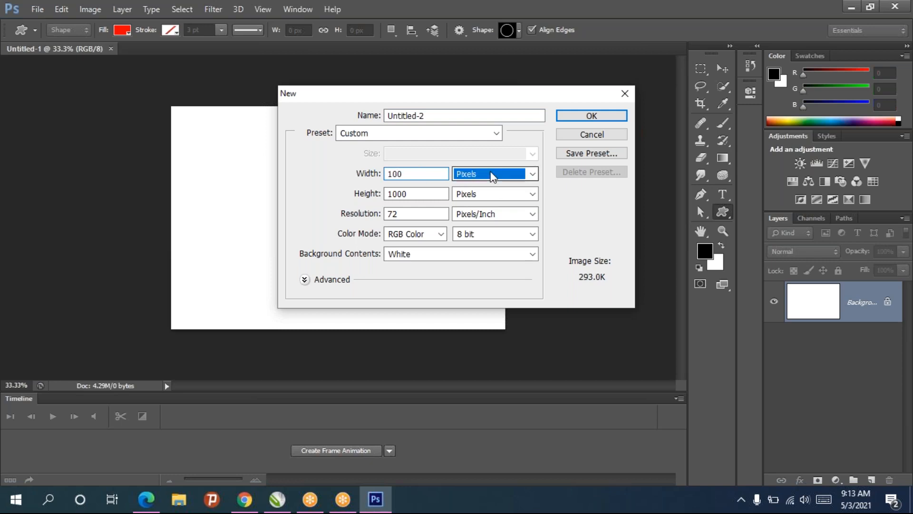
{"action": "left_click", "coordinate": [492, 175]}
{"action": "left_click", "coordinate": [371, 135]}
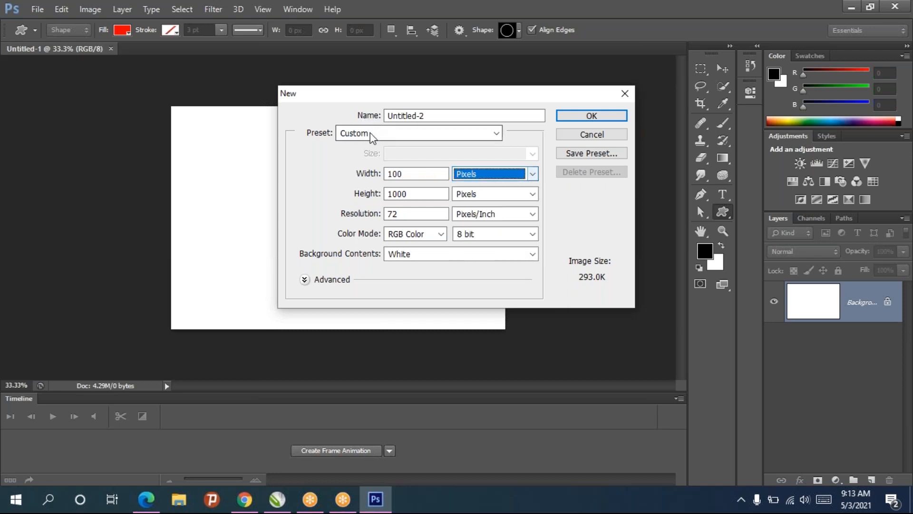
{"action": "left_click", "coordinate": [371, 135]}
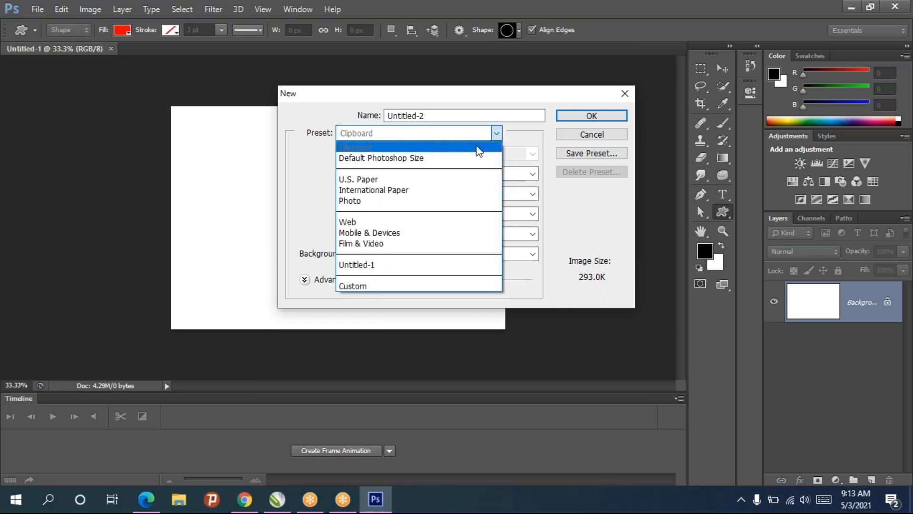
{"action": "left_click", "coordinate": [379, 190]}
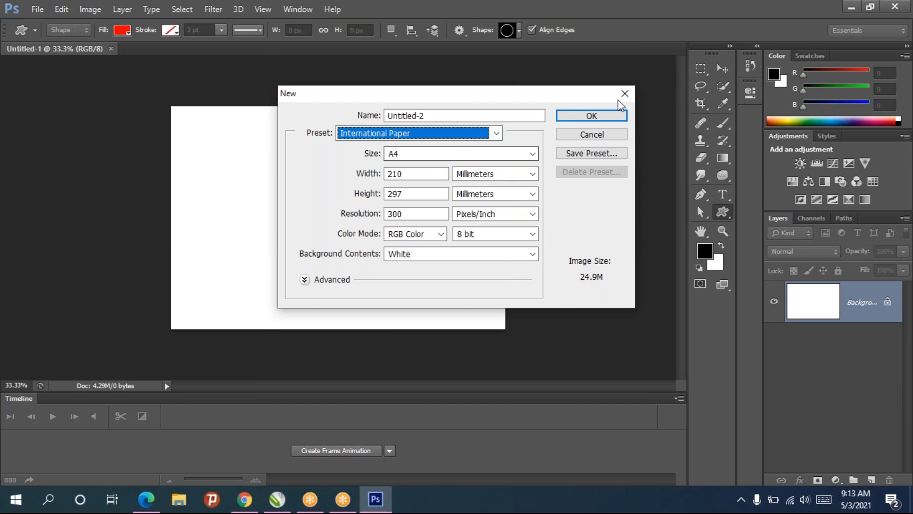
{"action": "left_click", "coordinate": [591, 116]}
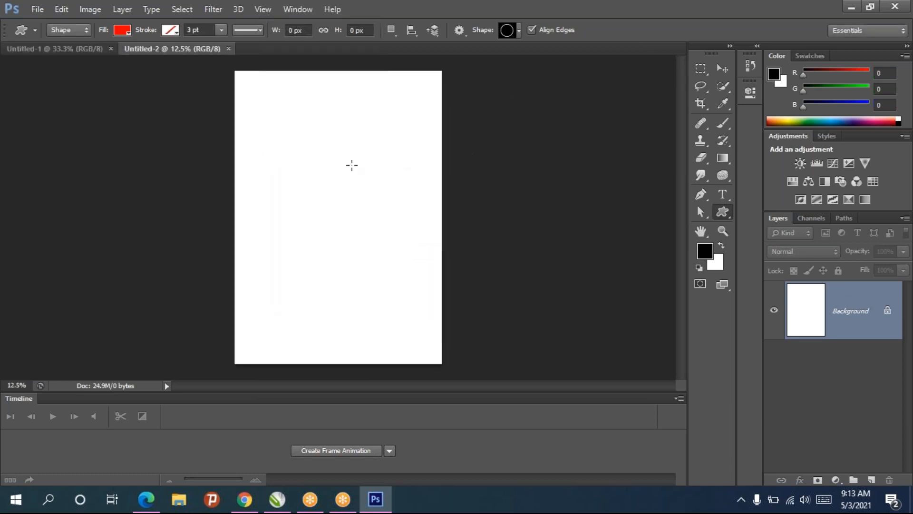
Try to bring the portrait photo from the desktop into the A4 document, refresh the desktop and return to Photoshop.
{"action": "left_click", "coordinate": [851, 7]}
{"action": "left_click_drag", "start_coordinate": [367, 201], "coordinate": [341, 215]}
{"action": "left_click", "coordinate": [851, 7]}
{"action": "right_click", "coordinate": [500, 175]}
{"action": "left_click", "coordinate": [531, 217]}
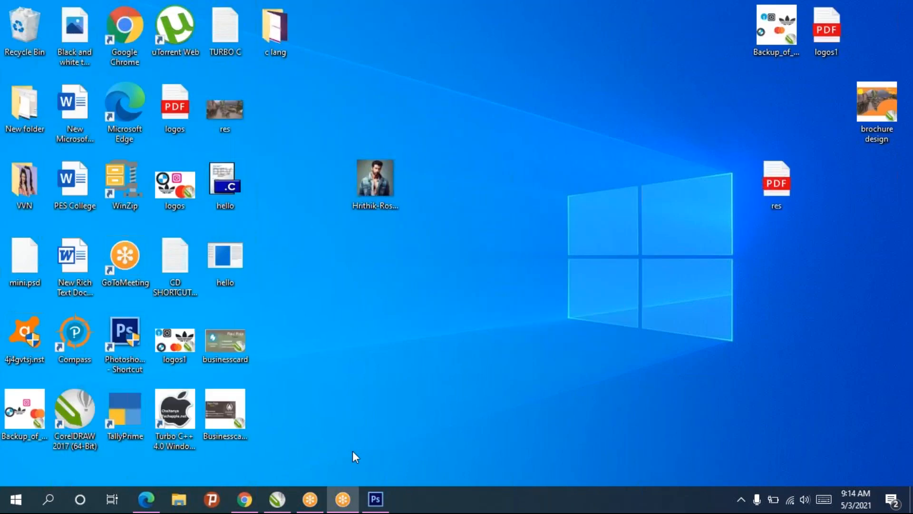
{"action": "left_click", "coordinate": [387, 500]}
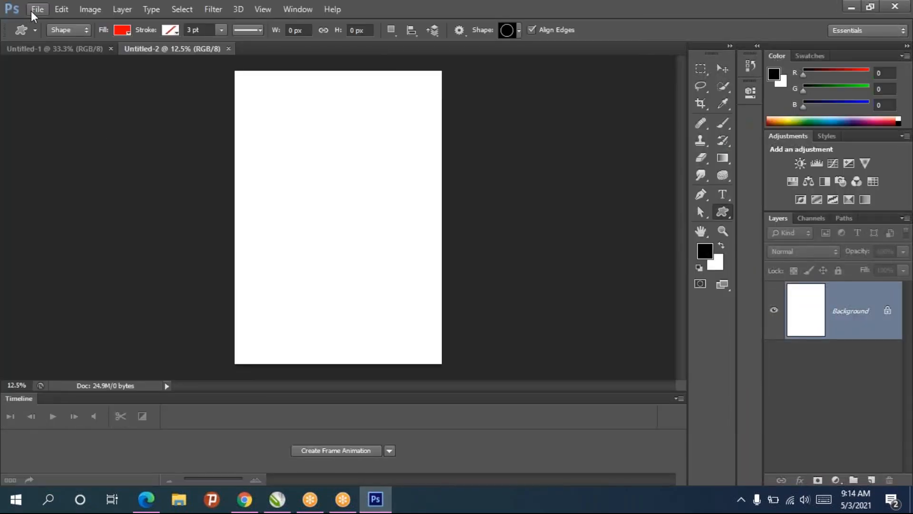
Place the Hrithik-Roshan-Facebook image from the Desktop folder into the A4 document and commit the placement.
{"action": "left_click", "coordinate": [35, 10]}
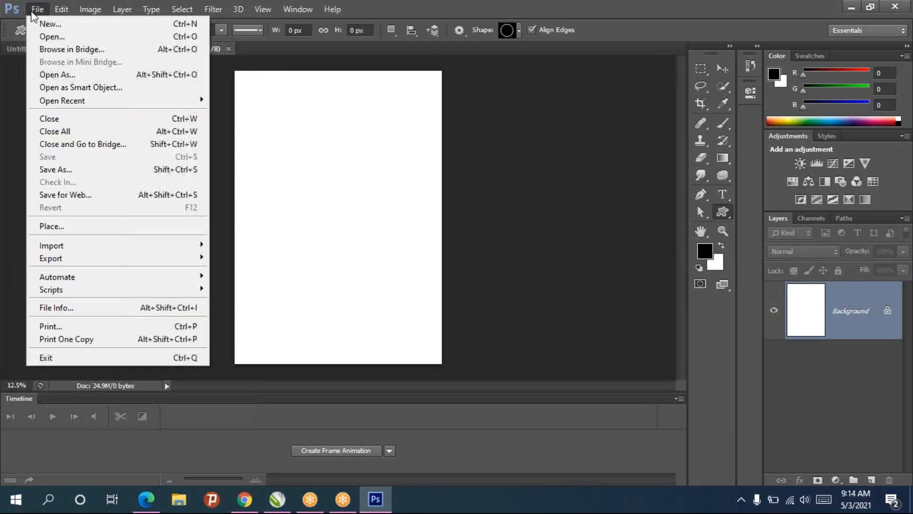
{"action": "left_click", "coordinate": [56, 232]}
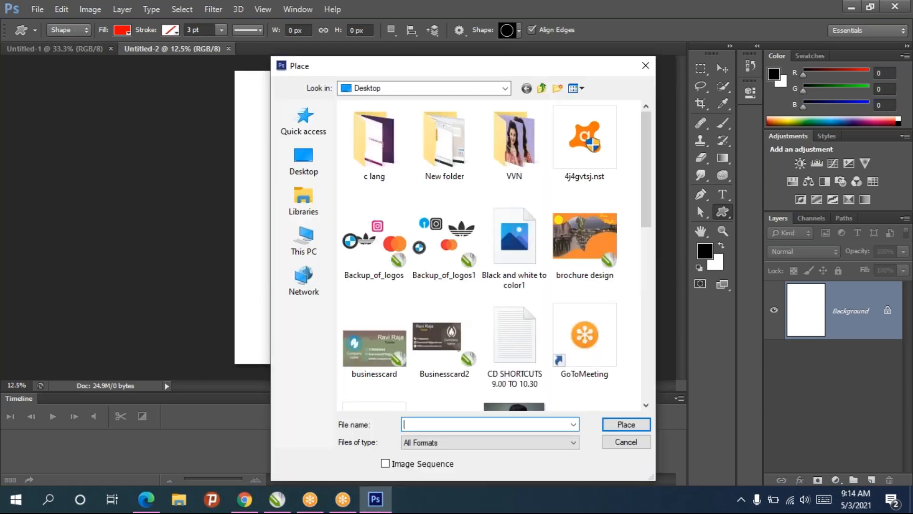
{"action": "scroll", "coordinate": [628, 224], "scroll_direction": "down", "scroll_amount": 5}
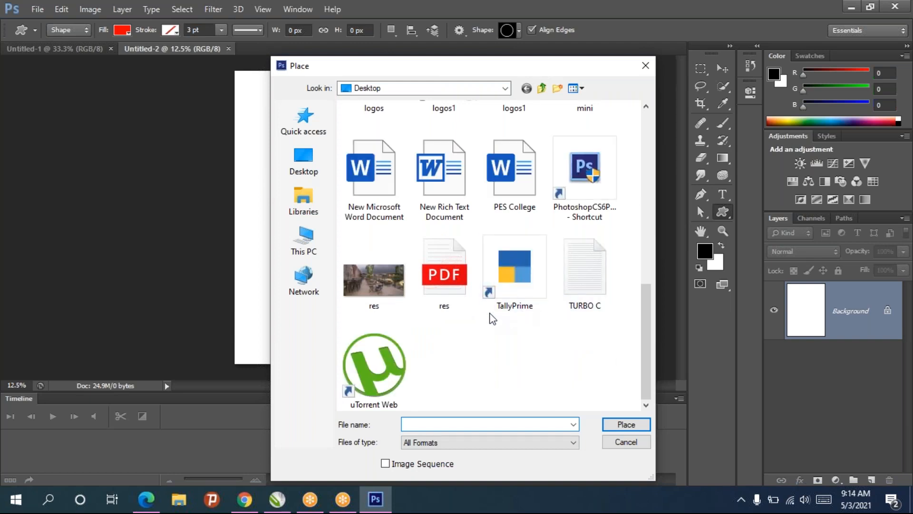
{"action": "scroll", "coordinate": [490, 314], "scroll_direction": "up", "scroll_amount": 5}
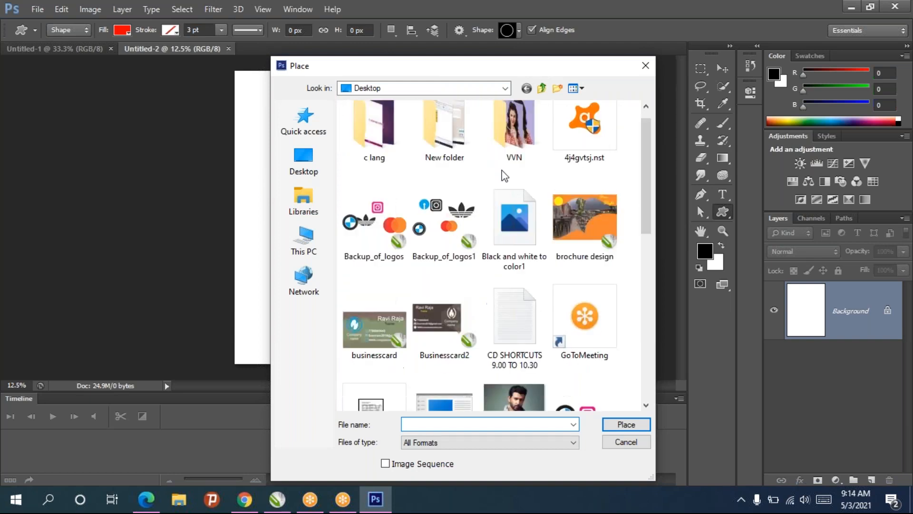
{"action": "left_click", "coordinate": [513, 402]}
{"action": "left_click", "coordinate": [618, 425]}
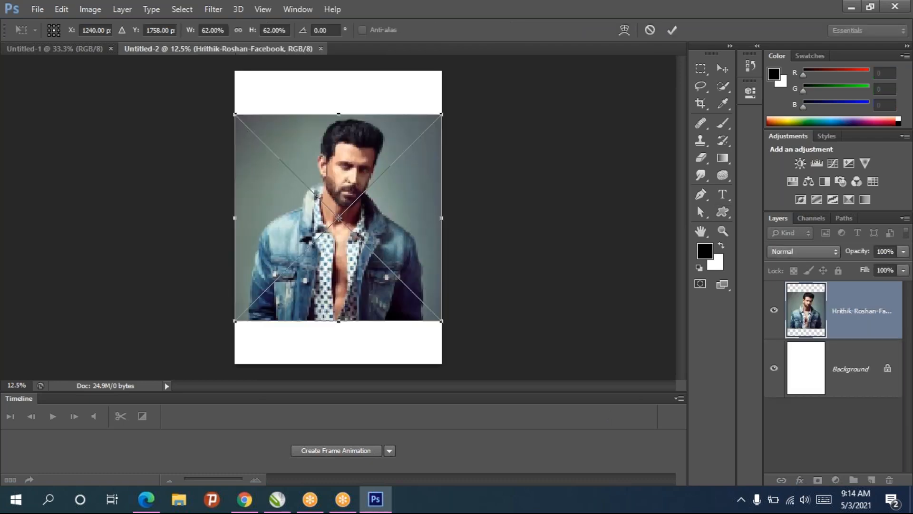
{"action": "key", "text": "u"}
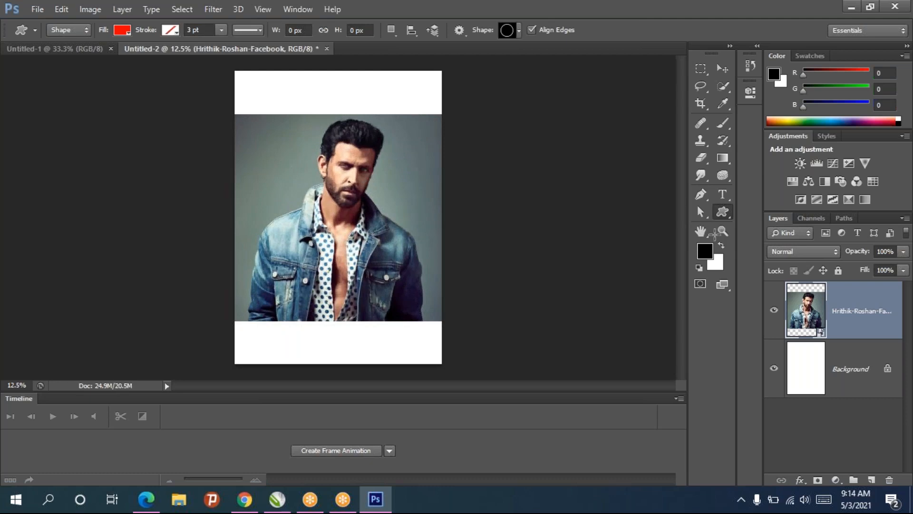
Start a Pen tool path where the left sleeve meets the photo's bottom edge and trace around the cuff folds.
{"action": "left_click", "coordinate": [701, 194]}
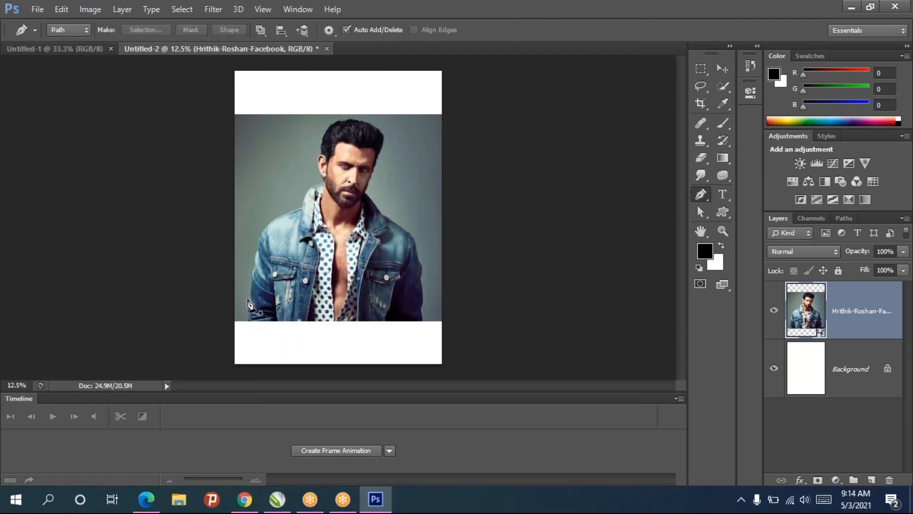
{"action": "scroll", "coordinate": [249, 305], "scroll_direction": "up", "scroll_amount": 3}
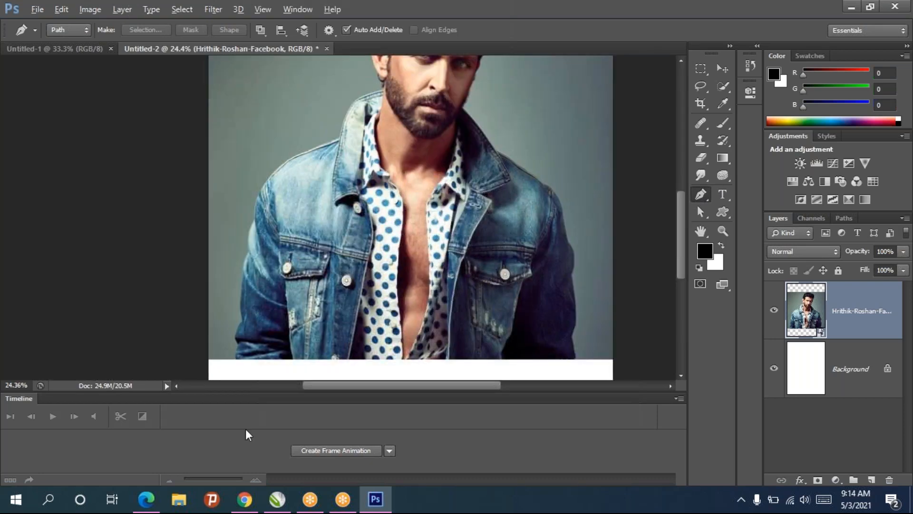
{"action": "scroll", "coordinate": [227, 378], "scroll_direction": "up", "scroll_amount": 1}
{"action": "scroll", "coordinate": [224, 378], "scroll_direction": "up", "scroll_amount": 5}
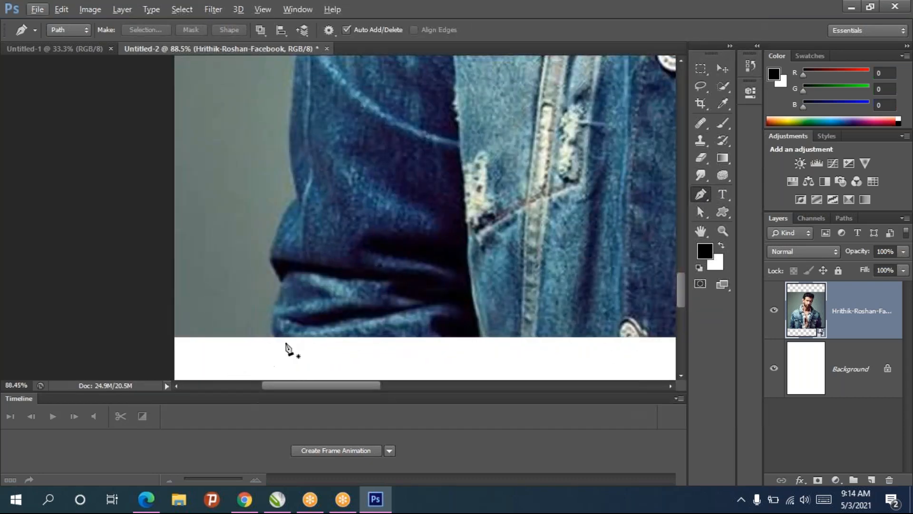
{"action": "left_click", "coordinate": [272, 335]}
{"action": "left_click_drag", "start_coordinate": [281, 285], "coordinate": [294, 265]}
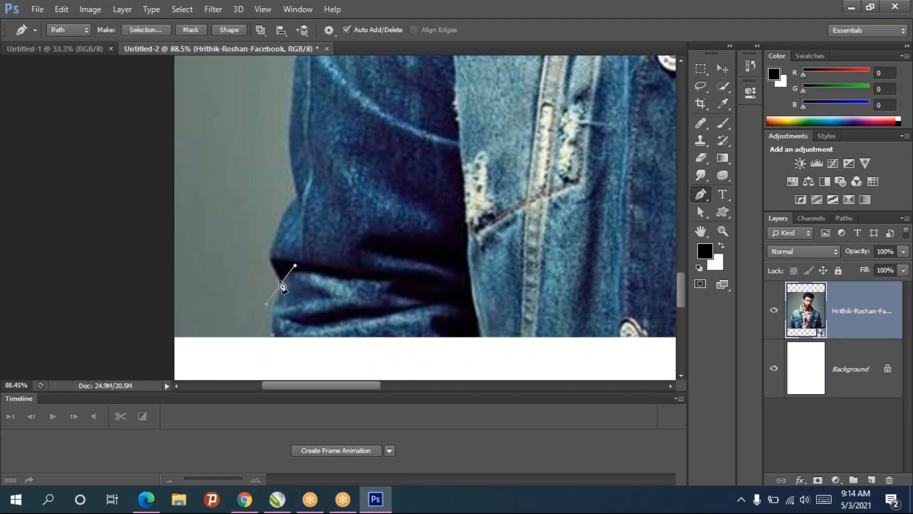
{"action": "left_click", "coordinate": [271, 259]}
{"action": "left_click_drag", "start_coordinate": [291, 197], "coordinate": [314, 165]}
{"action": "key", "text": "alt"}
{"action": "scroll", "coordinate": [297, 198], "scroll_direction": "up", "scroll_amount": 4}
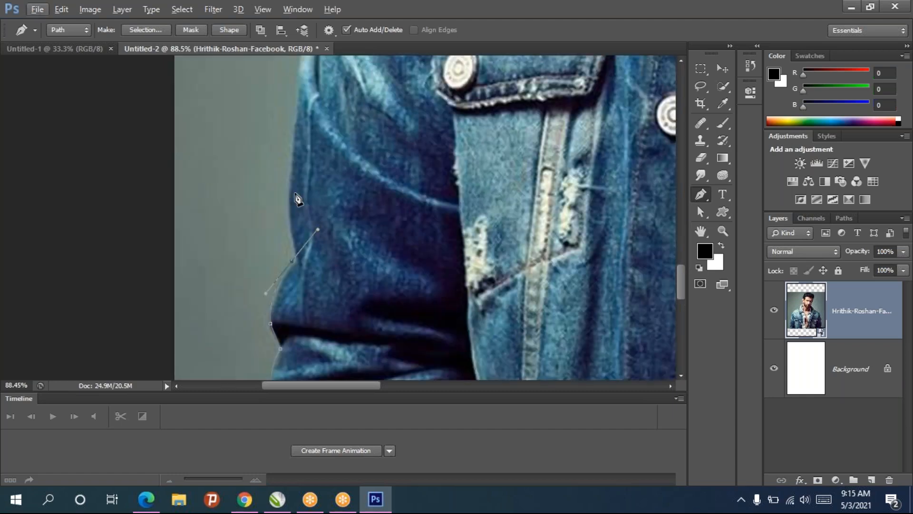
{"action": "key", "text": "alt"}
{"action": "left_click", "coordinate": [292, 282], "text": "alt"}
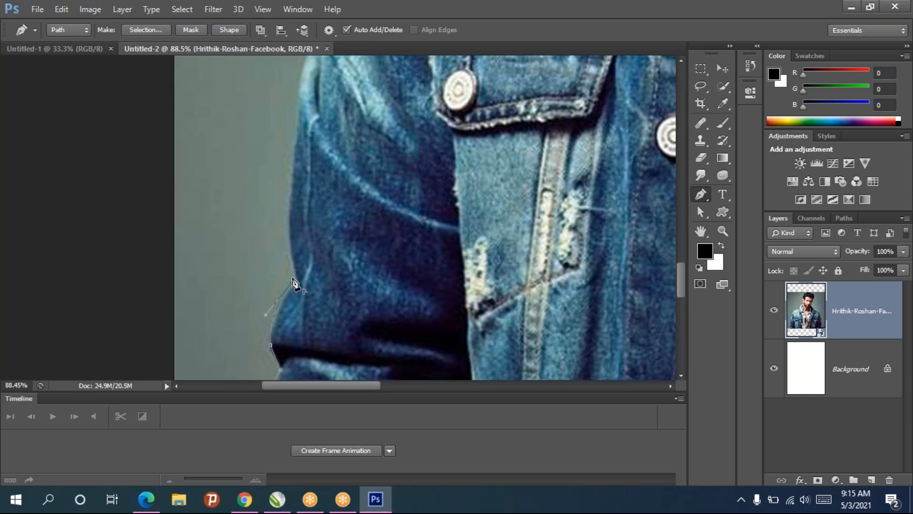
Continue the pen path up the outer edge of the left sleeve to the fold on the upper arm.
{"action": "left_click", "coordinate": [288, 193]}
{"action": "left_click", "coordinate": [290, 162]}
{"action": "left_click", "coordinate": [294, 128]}
{"action": "left_click", "coordinate": [297, 95]}
{"action": "scroll", "coordinate": [321, 120], "scroll_direction": "up", "scroll_amount": 4}
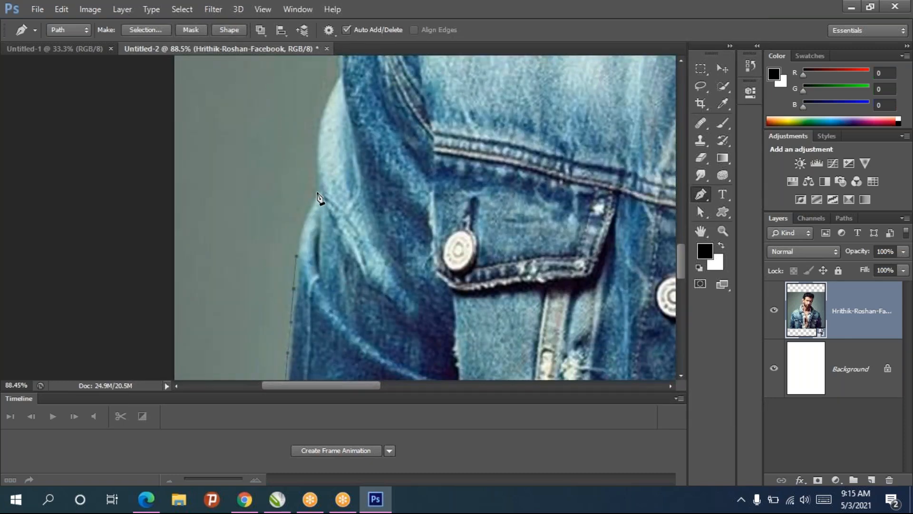
{"action": "left_click_drag", "start_coordinate": [319, 192], "coordinate": [337, 147]}
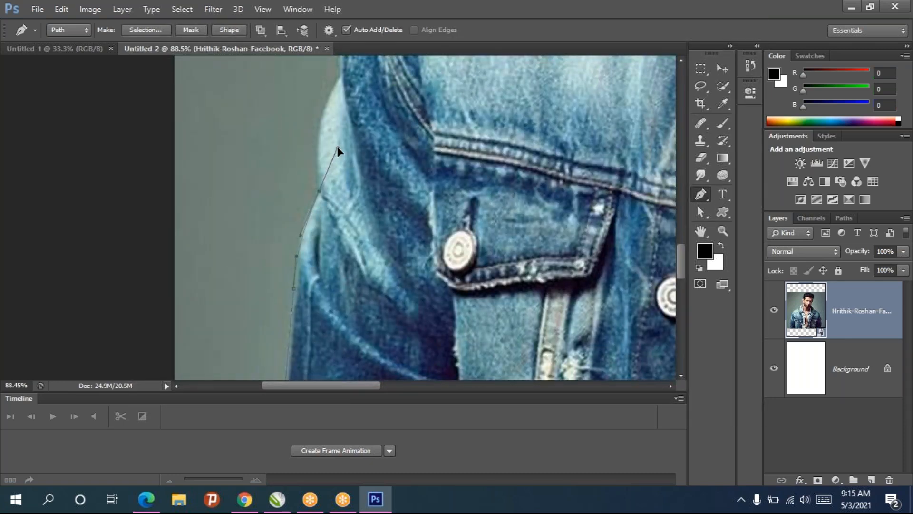
{"action": "left_click", "coordinate": [320, 193]}
Extend the pen path with curved segments around the upper arm and onto the rounded shoulder of the jacket.
{"action": "left_click_drag", "start_coordinate": [340, 77], "coordinate": [379, 196]}
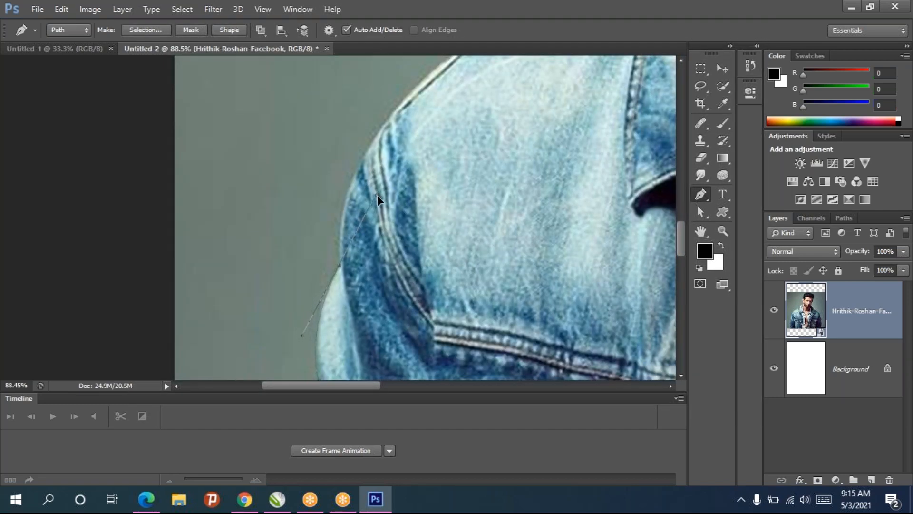
{"action": "left_click", "coordinate": [339, 265]}
{"action": "left_click_drag", "start_coordinate": [400, 235], "coordinate": [297, 321]}
{"action": "left_click_drag", "start_coordinate": [289, 200], "coordinate": [351, 132]}
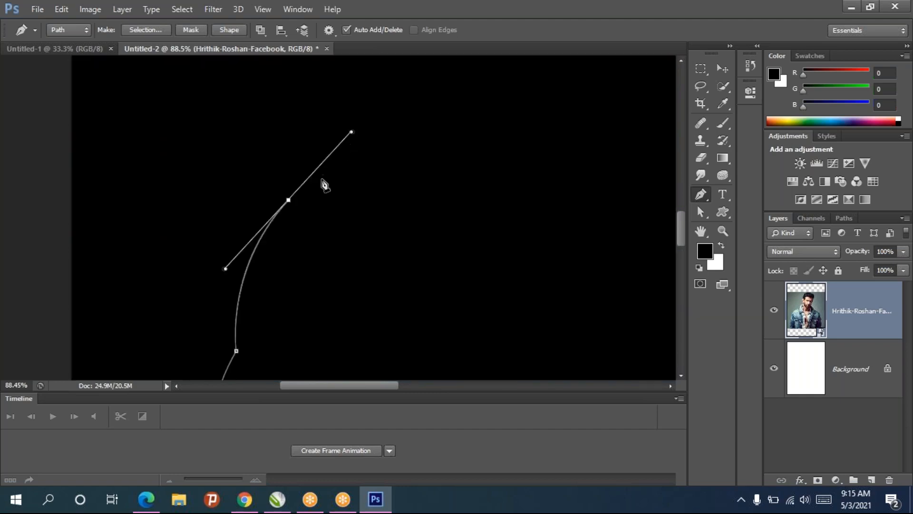
{"action": "left_click_drag", "start_coordinate": [344, 186], "coordinate": [226, 223]}
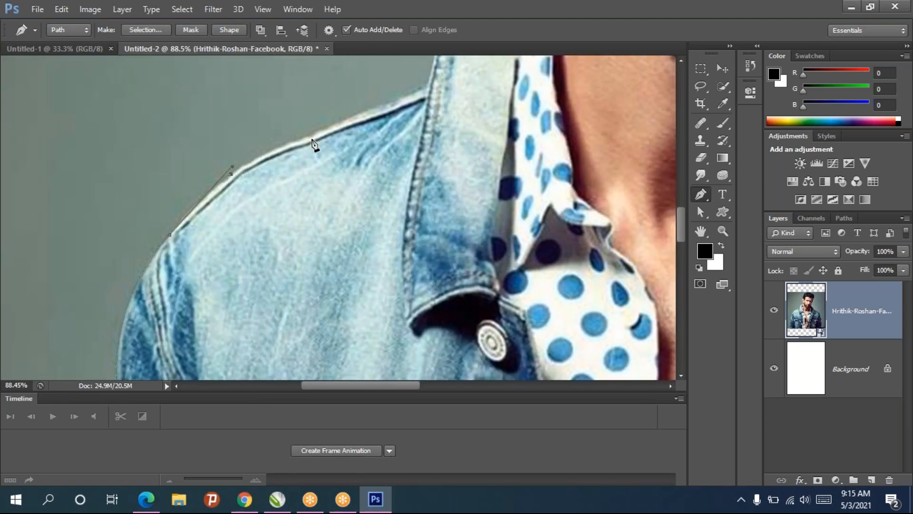
Extend the pen path across the rest of the left shoulder and up around the top of the jacket collar.
{"action": "left_click_drag", "start_coordinate": [318, 131], "coordinate": [358, 113]}
{"action": "left_click_drag", "start_coordinate": [444, 90], "coordinate": [364, 268]}
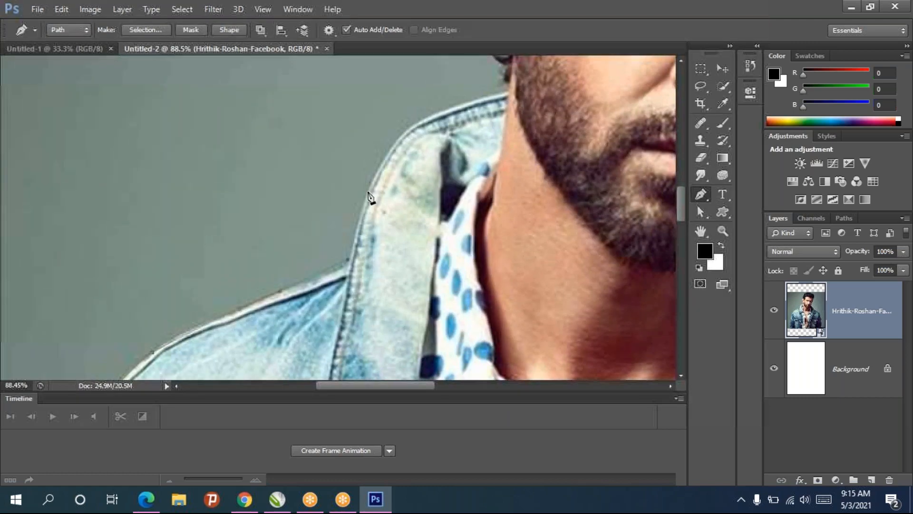
{"action": "left_click_drag", "start_coordinate": [384, 159], "coordinate": [400, 141]}
{"action": "left_click_drag", "start_coordinate": [455, 106], "coordinate": [496, 97]}
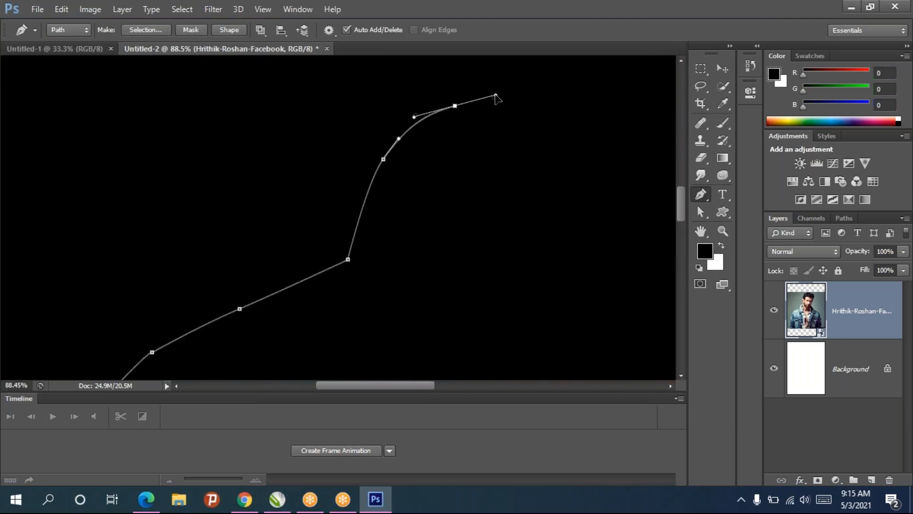
{"action": "left_click_drag", "start_coordinate": [483, 138], "coordinate": [372, 251]}
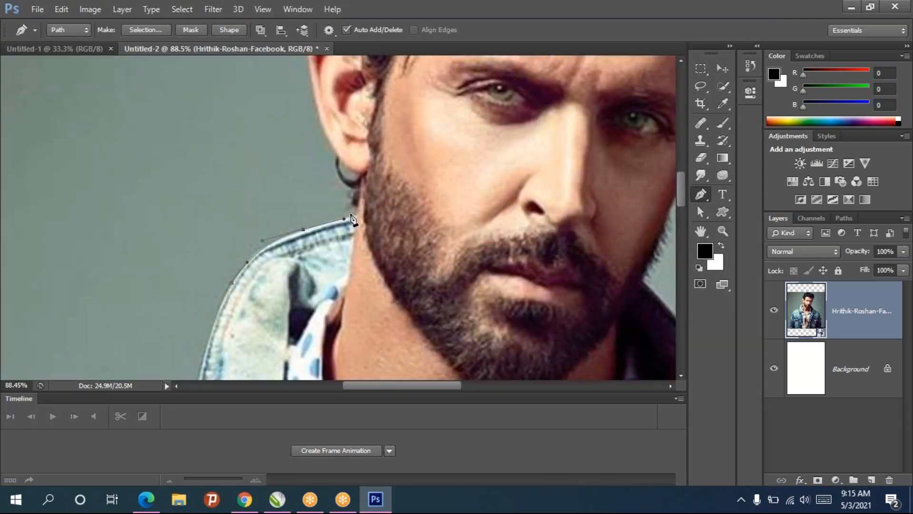
Continue the pen path from the collar up the neck, around the earlobe and over the outer edge of the ear.
{"action": "left_click_drag", "start_coordinate": [358, 215], "coordinate": [356, 202]}
{"action": "left_click", "coordinate": [360, 177]}
{"action": "left_click_drag", "start_coordinate": [379, 185], "coordinate": [383, 280]}
{"action": "left_click_drag", "start_coordinate": [317, 194], "coordinate": [366, 99]}
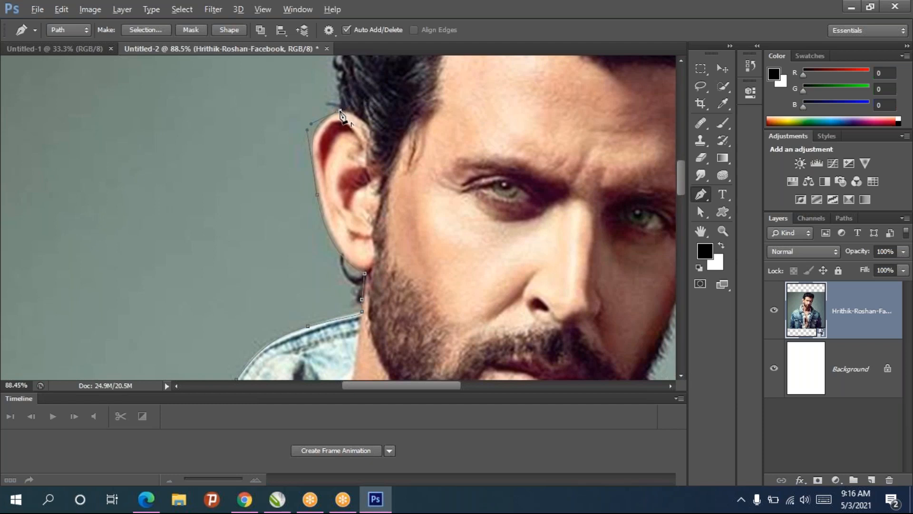
Trace the pen path up the left side of the hair to the top of the head, ending on a corner point.
{"action": "left_click_drag", "start_coordinate": [402, 97], "coordinate": [410, 241]}
{"action": "left_click", "coordinate": [352, 177]}
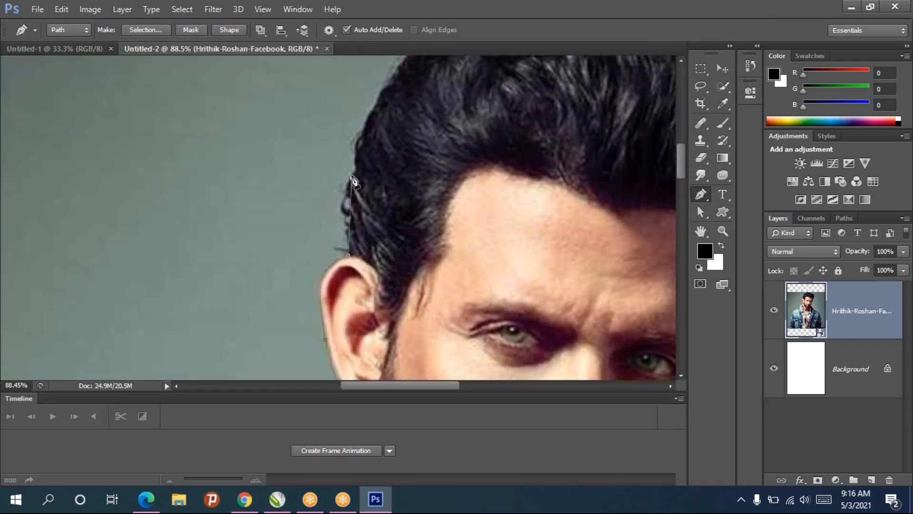
{"action": "left_click_drag", "start_coordinate": [368, 120], "coordinate": [378, 105]}
{"action": "left_click_drag", "start_coordinate": [450, 103], "coordinate": [362, 253]}
{"action": "left_click_drag", "start_coordinate": [337, 188], "coordinate": [416, 189]}
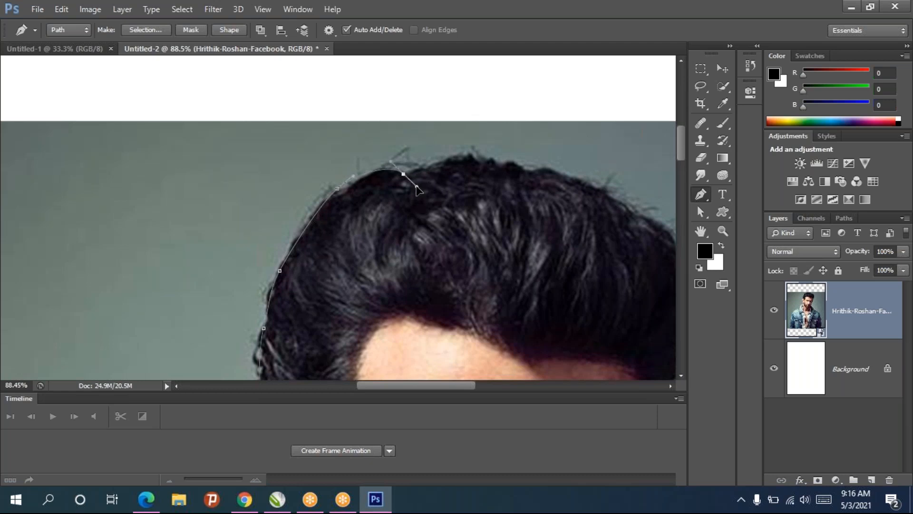
{"action": "left_click", "coordinate": [403, 174], "text": "alt"}
Continue the pen path with curves over the top of the hair and down its right side.
{"action": "left_click_drag", "start_coordinate": [524, 170], "coordinate": [419, 240]}
{"action": "left_click", "coordinate": [524, 171], "text": "alt"}
{"action": "left_click", "coordinate": [376, 199]}
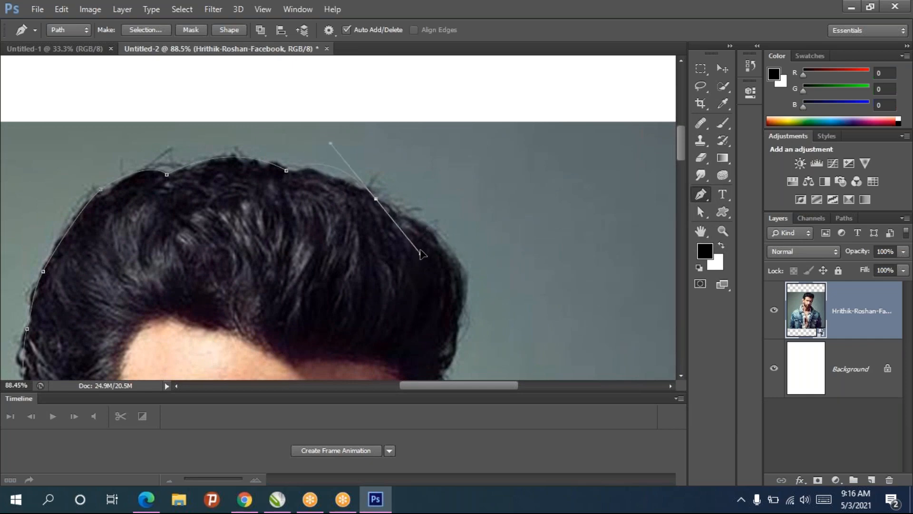
{"action": "left_click", "coordinate": [376, 199], "text": "alt"}
{"action": "left_click_drag", "start_coordinate": [469, 264], "coordinate": [475, 295]}
{"action": "left_click", "coordinate": [453, 323]}
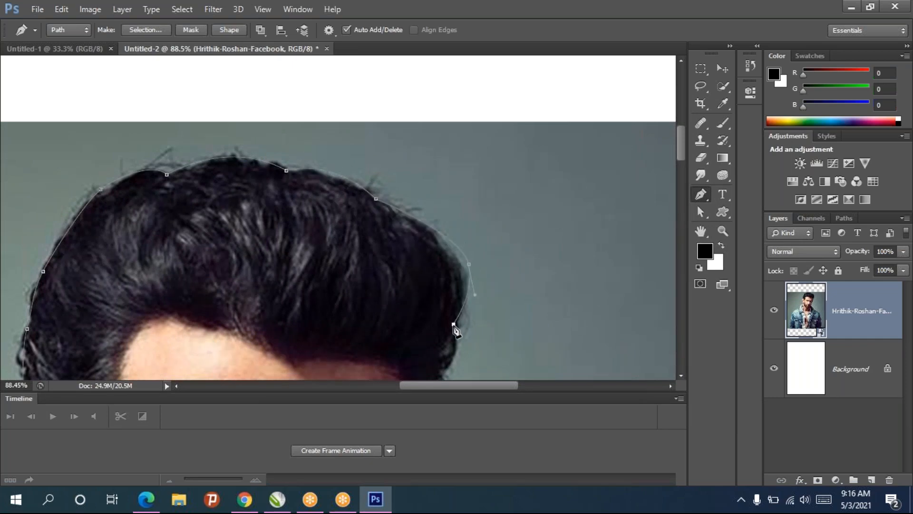
{"action": "left_click_drag", "start_coordinate": [450, 365], "coordinate": [447, 375]}
Extend the pen path down the lower right hairline, past the temple and onto the cheek.
{"action": "left_click_drag", "start_coordinate": [449, 371], "coordinate": [456, 222]}
{"action": "left_click", "coordinate": [445, 255]}
{"action": "left_click_drag", "start_coordinate": [424, 291], "coordinate": [396, 170]}
{"action": "left_click", "coordinate": [411, 333]}
{"action": "left_click", "coordinate": [399, 349]}
{"action": "left_click_drag", "start_coordinate": [382, 275], "coordinate": [356, 311]}
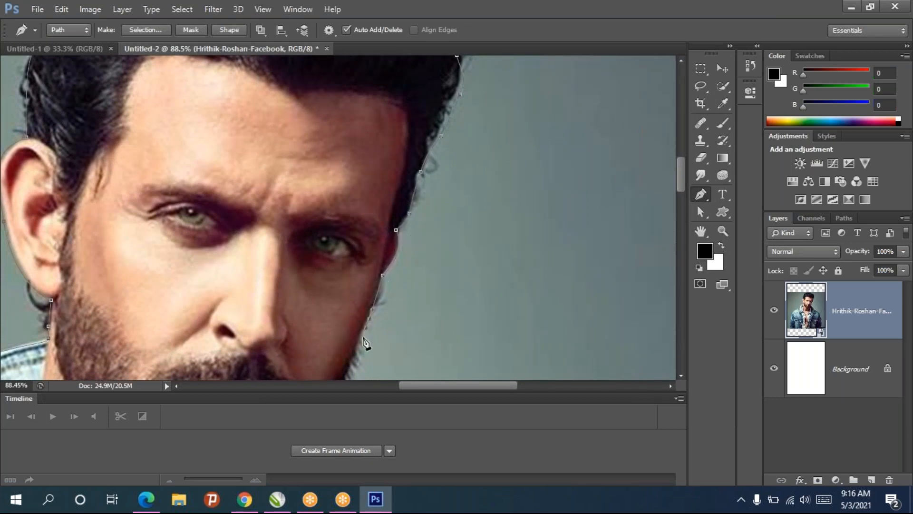
Continue the pen path along the bearded jaw and down the right collar to where it meets the shoulder.
{"action": "scroll", "coordinate": [357, 250], "scroll_direction": "down", "scroll_amount": 5}
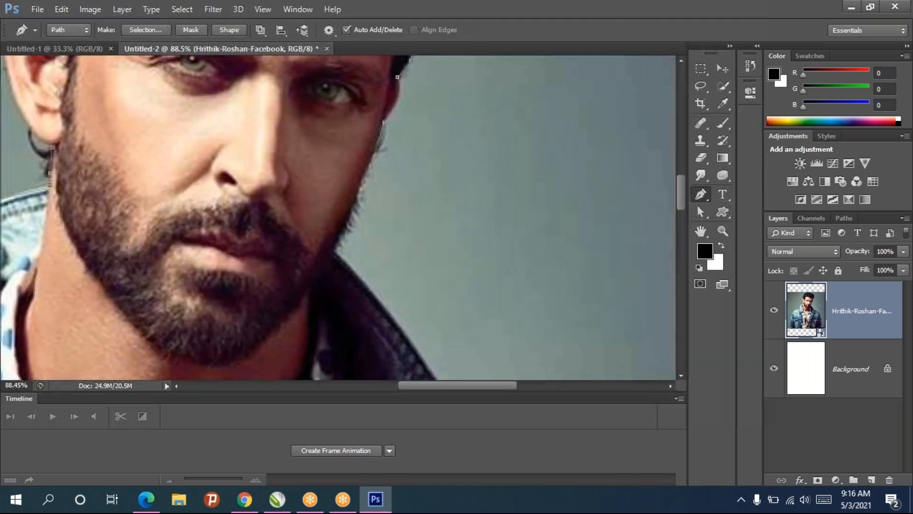
{"action": "left_click", "coordinate": [336, 251]}
{"action": "left_click_drag", "start_coordinate": [382, 297], "coordinate": [393, 317]}
{"action": "left_click", "coordinate": [392, 314]}
{"action": "left_click_drag", "start_coordinate": [353, 256], "coordinate": [280, 162]}
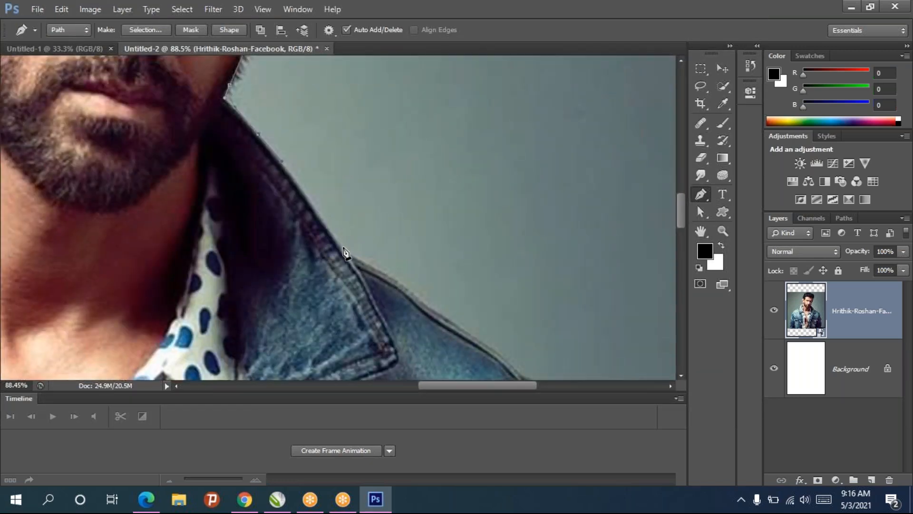
{"action": "left_click_drag", "start_coordinate": [343, 250], "coordinate": [358, 264]}
Trace the pen path along the right shoulder and around onto the upper arm of the jacket.
{"action": "left_click_drag", "start_coordinate": [451, 335], "coordinate": [451, 336]}
{"action": "left_click", "coordinate": [428, 309], "text": "alt"}
{"action": "left_click_drag", "start_coordinate": [457, 285], "coordinate": [247, 130]}
{"action": "left_click", "coordinate": [309, 222]}
{"action": "left_click_drag", "start_coordinate": [329, 273], "coordinate": [328, 255]}
{"action": "left_click", "coordinate": [308, 220], "text": "alt"}
{"action": "left_click_drag", "start_coordinate": [374, 299], "coordinate": [392, 364]}
{"action": "left_click_drag", "start_coordinate": [371, 277], "coordinate": [354, 165]}
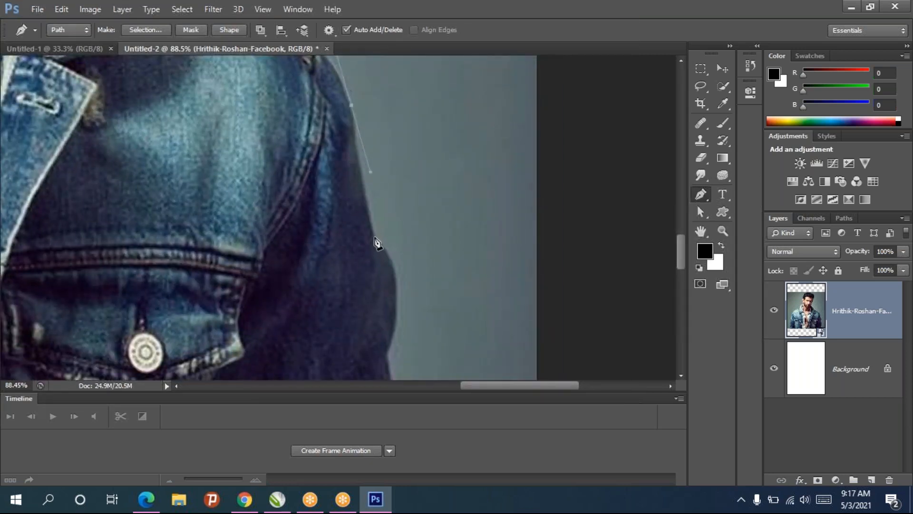
Continue the pen path down the outer edge of the right sleeve, following its folds near the elbow.
{"action": "left_click", "coordinate": [386, 354]}
{"action": "left_click_drag", "start_coordinate": [386, 355], "coordinate": [360, 361]}
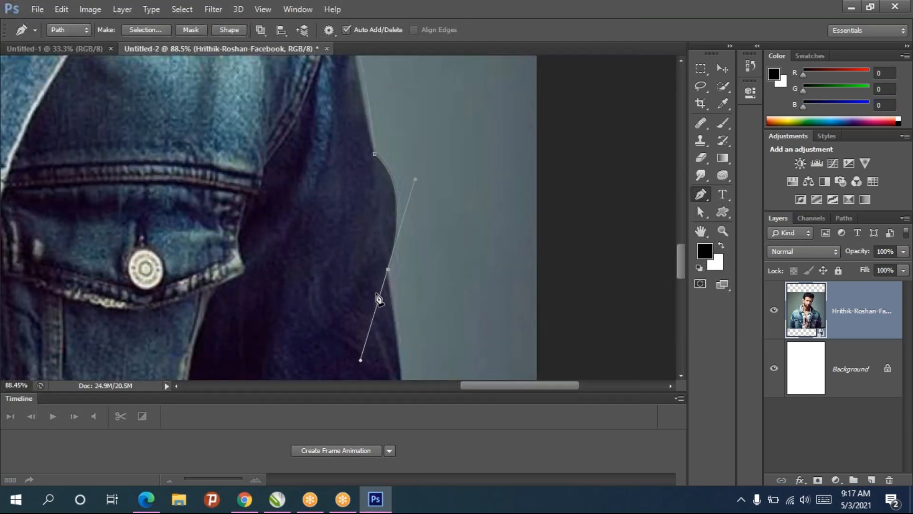
{"action": "left_click", "coordinate": [389, 270]}
{"action": "left_click_drag", "start_coordinate": [393, 263], "coordinate": [426, 86]}
{"action": "left_click_drag", "start_coordinate": [435, 236], "coordinate": [435, 255]}
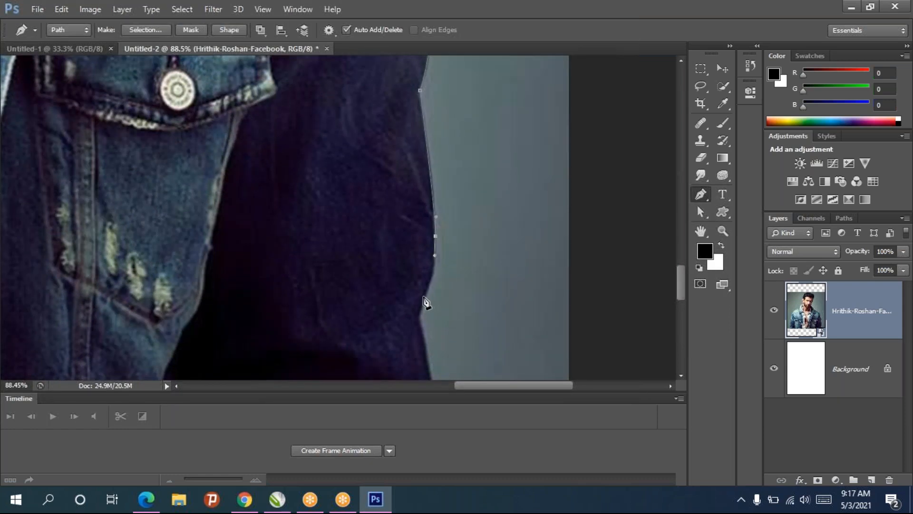
{"action": "left_click_drag", "start_coordinate": [417, 323], "coordinate": [408, 330]}
Bring the pen path to the photo's bottom edge and close it at the starting point on the left cuff.
{"action": "left_click_drag", "start_coordinate": [419, 289], "coordinate": [410, 75]}
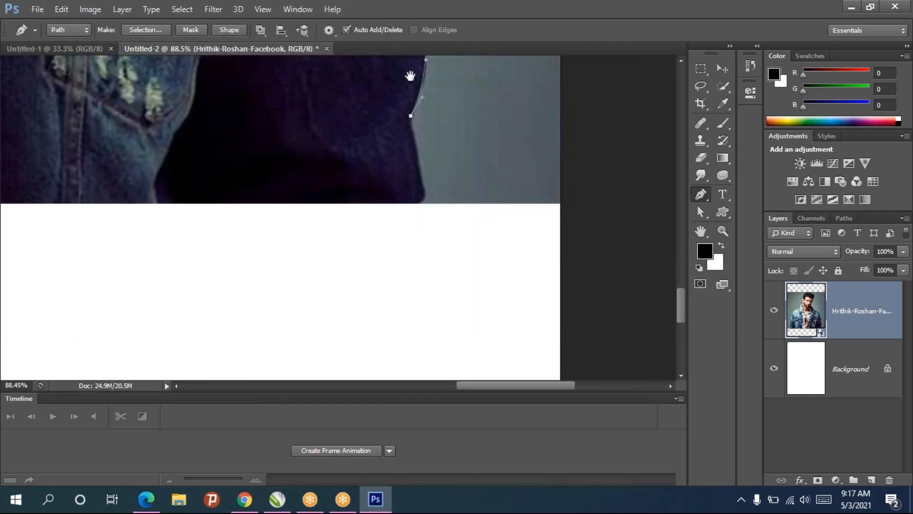
{"action": "left_click", "coordinate": [426, 195]}
{"action": "left_click_drag", "start_coordinate": [336, 198], "coordinate": [666, 224]}
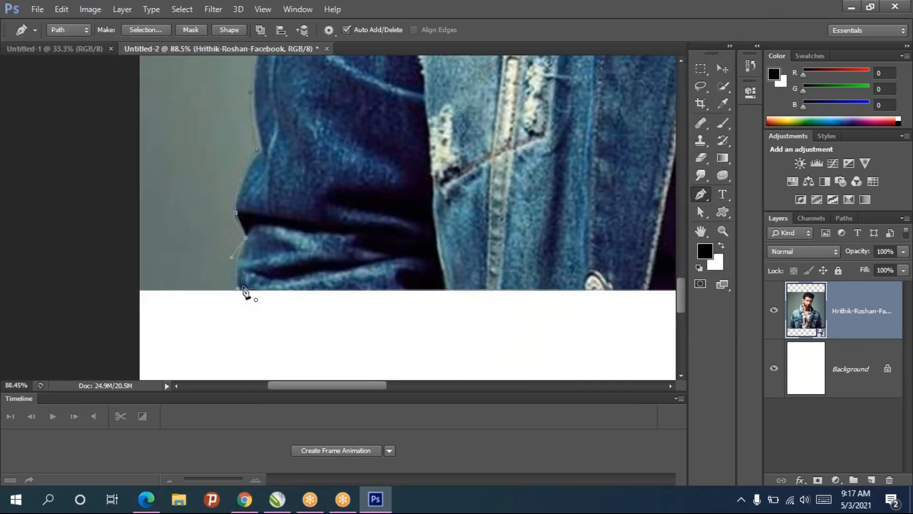
Convert the closed path into a new anti-aliased selection with a 2-pixel feather radius.
{"action": "left_click_drag", "start_coordinate": [392, 171], "coordinate": [204, 271]}
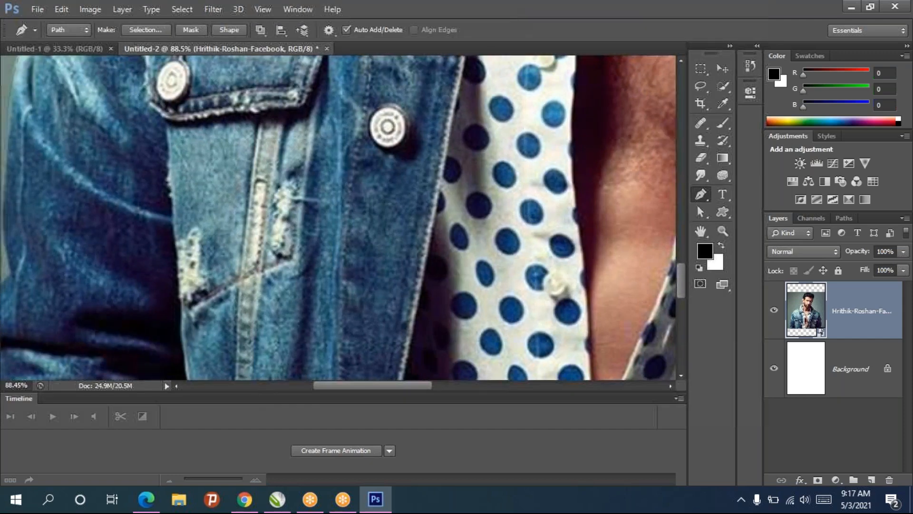
{"action": "right_click", "coordinate": [272, 88]}
{"action": "left_click", "coordinate": [315, 151]}
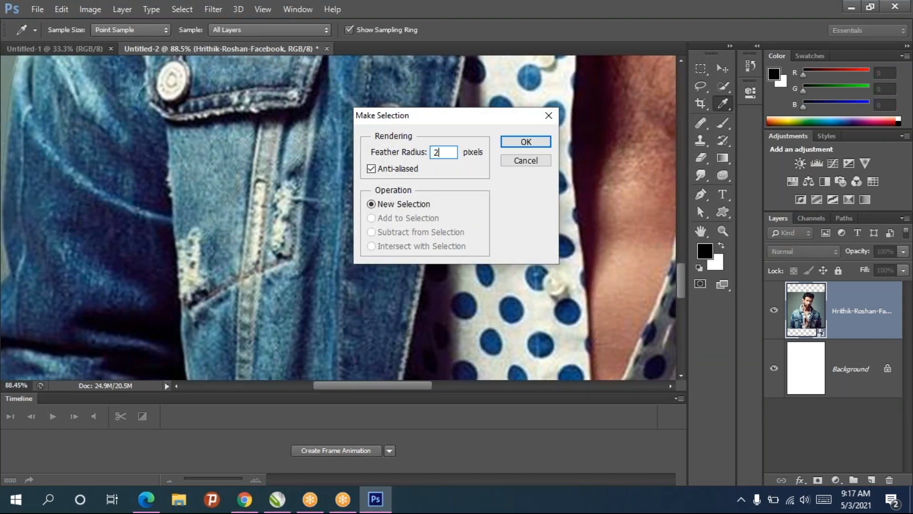
{"action": "key", "text": "Return"}
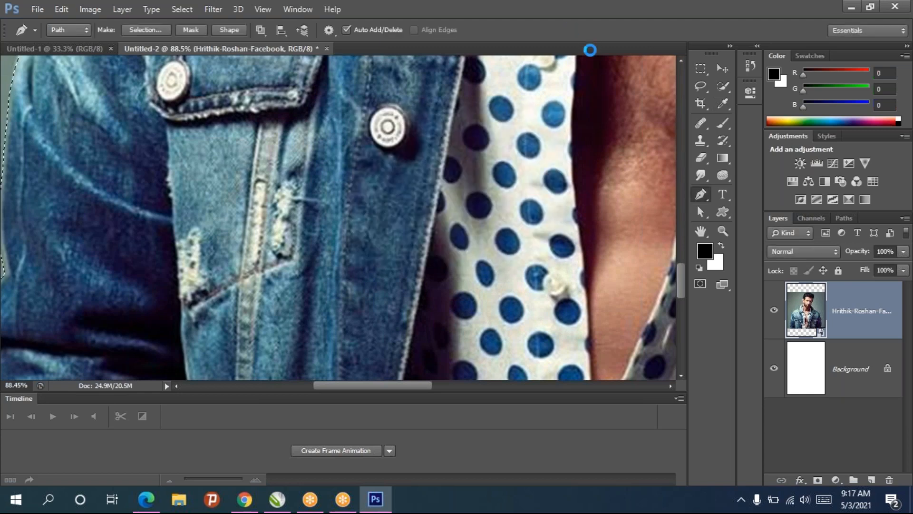
Open Refine Edge for the selection and enable Smart Radius with a radius of 1.4 px.
{"action": "scroll", "coordinate": [504, 155], "scroll_direction": "down", "scroll_amount": 5, "text": "alt"}
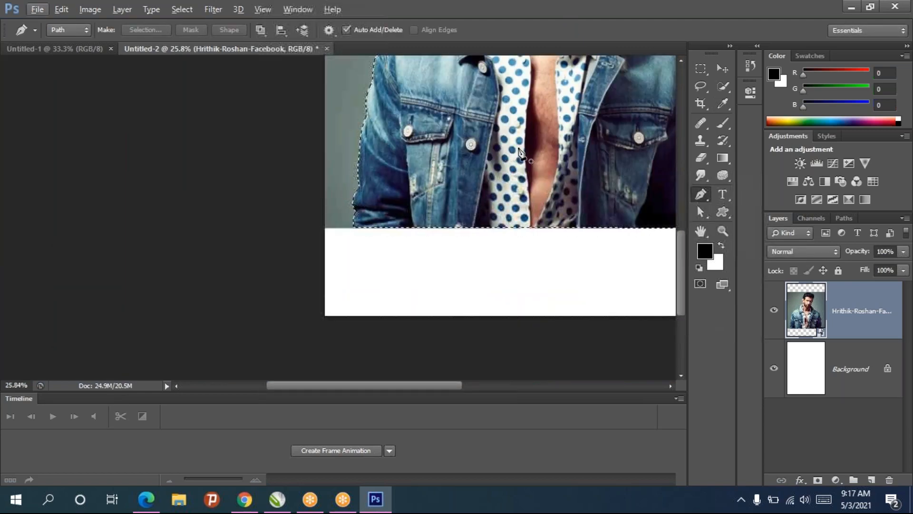
{"action": "scroll", "coordinate": [522, 153], "scroll_direction": "up", "scroll_amount": 3}
{"action": "scroll", "coordinate": [520, 149], "scroll_direction": "up", "scroll_amount": 5}
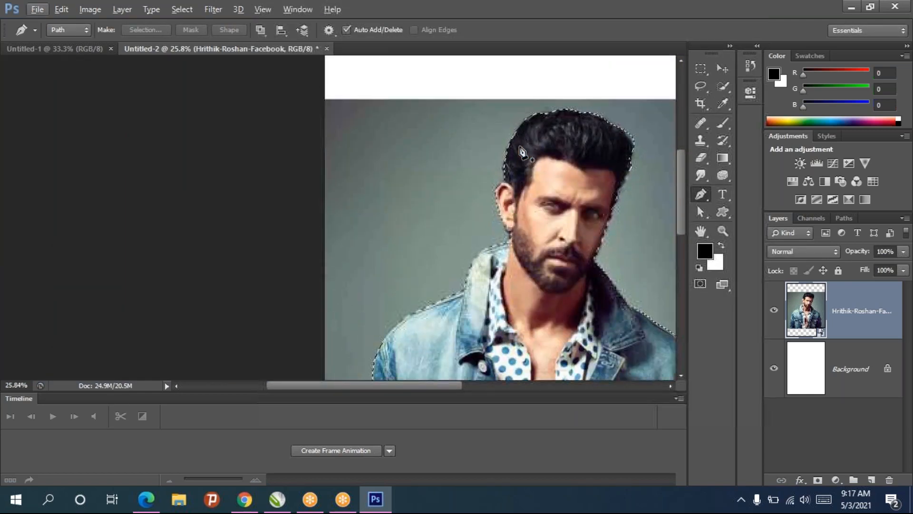
{"action": "key", "text": "ctrl+alt+r"}
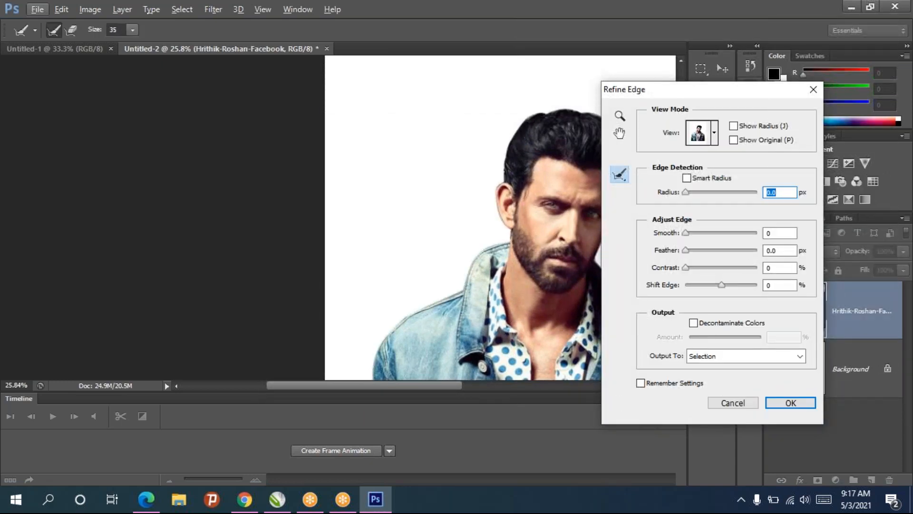
{"action": "left_click", "coordinate": [526, 111]}
{"action": "left_click_drag", "start_coordinate": [522, 127], "coordinate": [334, 210]}
{"action": "scroll", "coordinate": [334, 210], "scroll_direction": "up", "scroll_amount": 3}
{"action": "scroll", "coordinate": [334, 210], "scroll_direction": "up", "scroll_amount": 4}
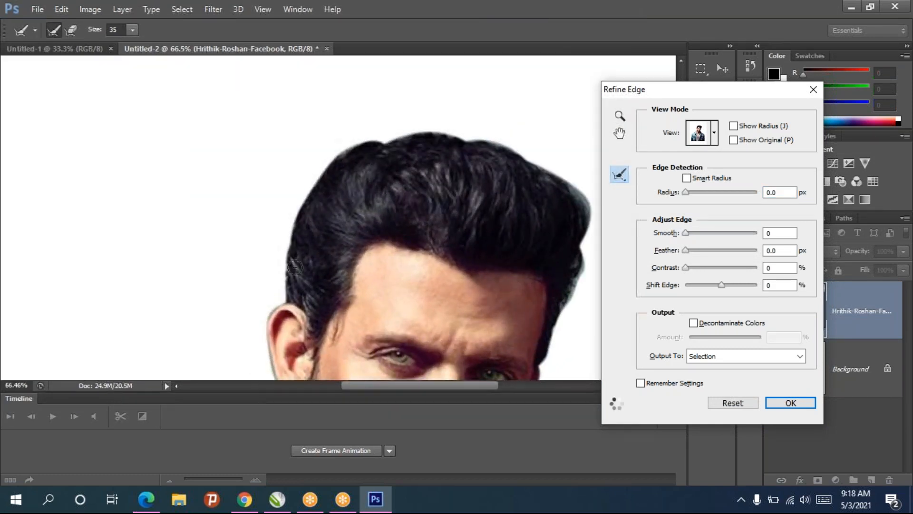
{"action": "left_click", "coordinate": [693, 180]}
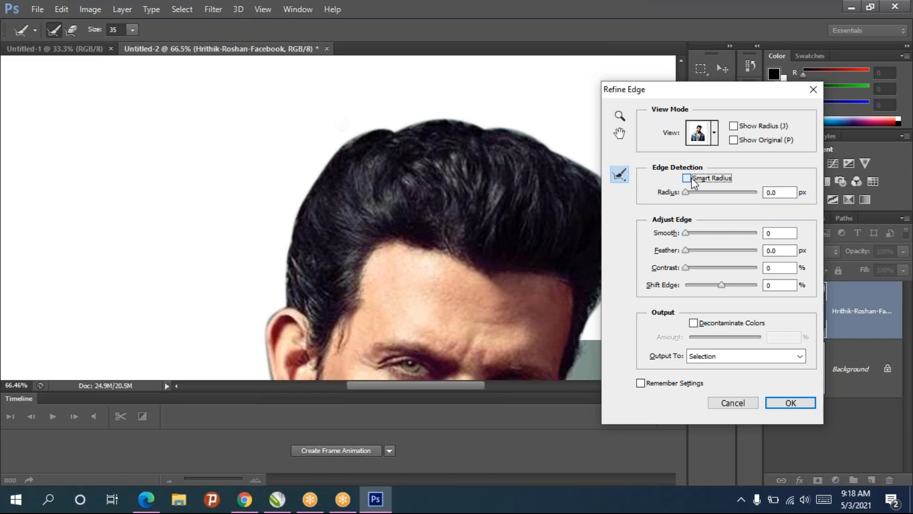
{"action": "left_click_drag", "start_coordinate": [689, 192], "coordinate": [694, 195]}
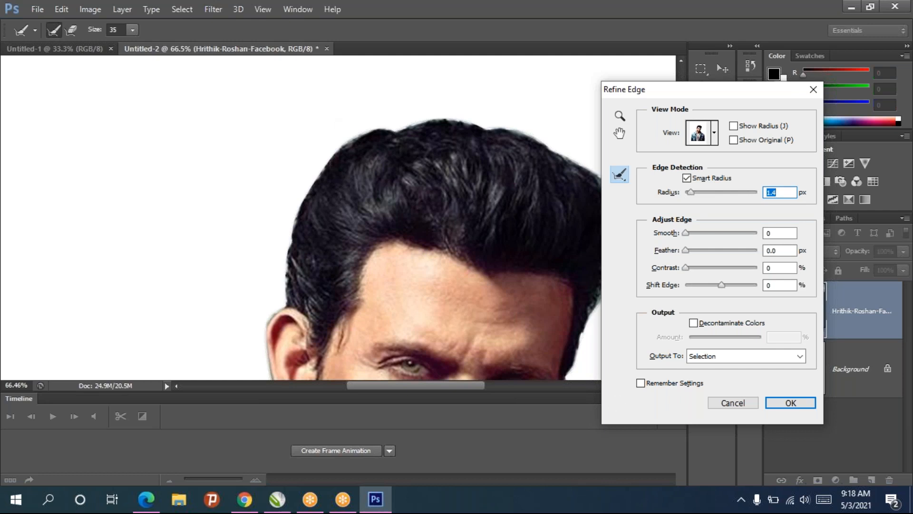
Paint the Refine Radius brush around the earlobe, the full hair outline and the right bearded cheek.
{"action": "left_click", "coordinate": [266, 187]}
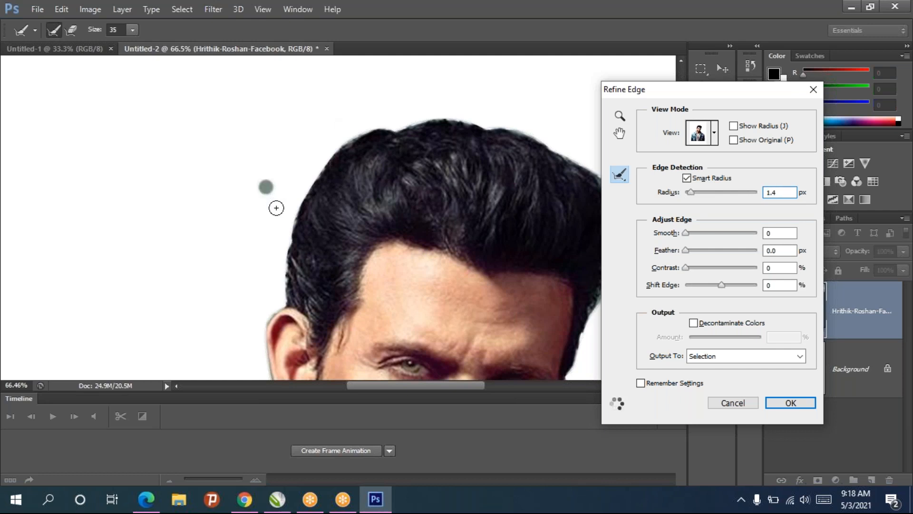
{"action": "scroll", "coordinate": [276, 207], "scroll_direction": "down", "scroll_amount": 2}
{"action": "scroll", "coordinate": [283, 285], "scroll_direction": "down", "scroll_amount": 3}
{"action": "mouse_move", "coordinate": [294, 288]}
{"action": "left_mouse_down"}
{"action": "mouse_move", "coordinate": [299, 326]}
{"action": "mouse_move", "coordinate": [276, 287]}
{"action": "left_mouse_up"}
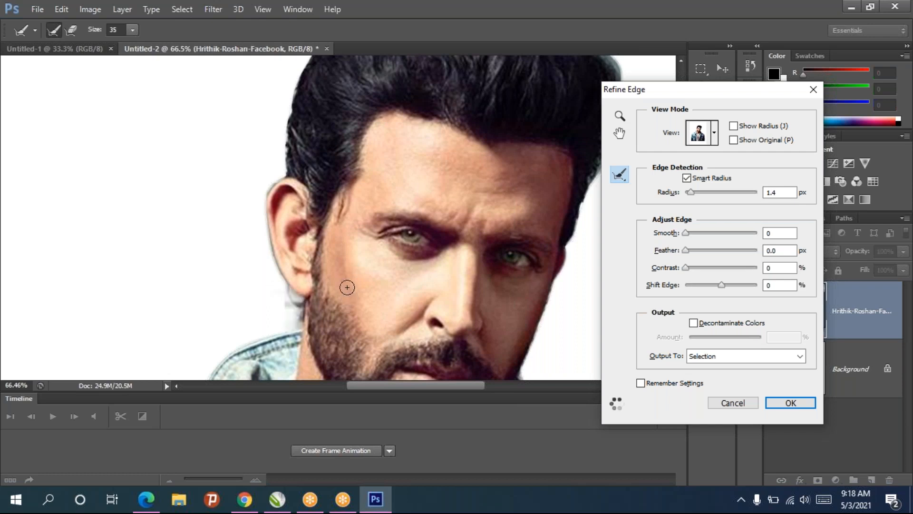
{"action": "left_click_drag", "start_coordinate": [344, 246], "coordinate": [335, 333]}
{"action": "mouse_move", "coordinate": [274, 260]}
{"action": "left_mouse_down"}
{"action": "mouse_move", "coordinate": [291, 163]}
{"action": "mouse_move", "coordinate": [326, 103]}
{"action": "mouse_move", "coordinate": [420, 76]}
{"action": "mouse_move", "coordinate": [499, 84]}
{"action": "mouse_move", "coordinate": [570, 119]}
{"action": "left_mouse_up"}
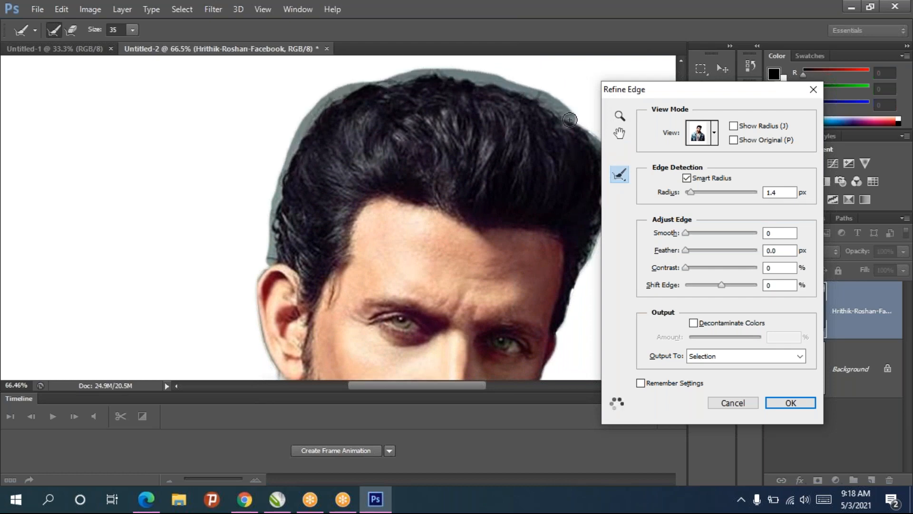
{"action": "mouse_move", "coordinate": [514, 127]}
{"action": "left_mouse_down"}
{"action": "mouse_move", "coordinate": [296, 122]}
{"action": "mouse_move", "coordinate": [359, 134]}
{"action": "mouse_move", "coordinate": [380, 156]}
{"action": "mouse_move", "coordinate": [324, 330]}
{"action": "left_mouse_up"}
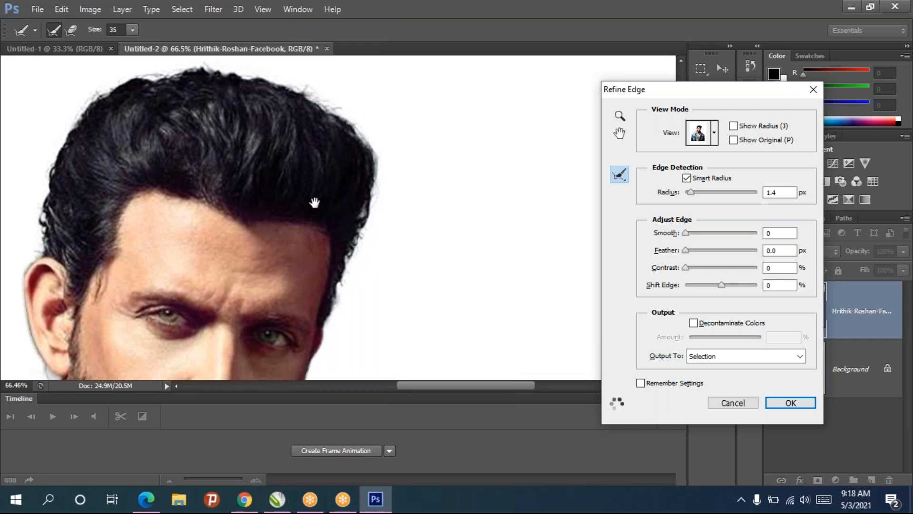
{"action": "scroll", "coordinate": [270, 180], "scroll_direction": "down", "scroll_amount": 5}
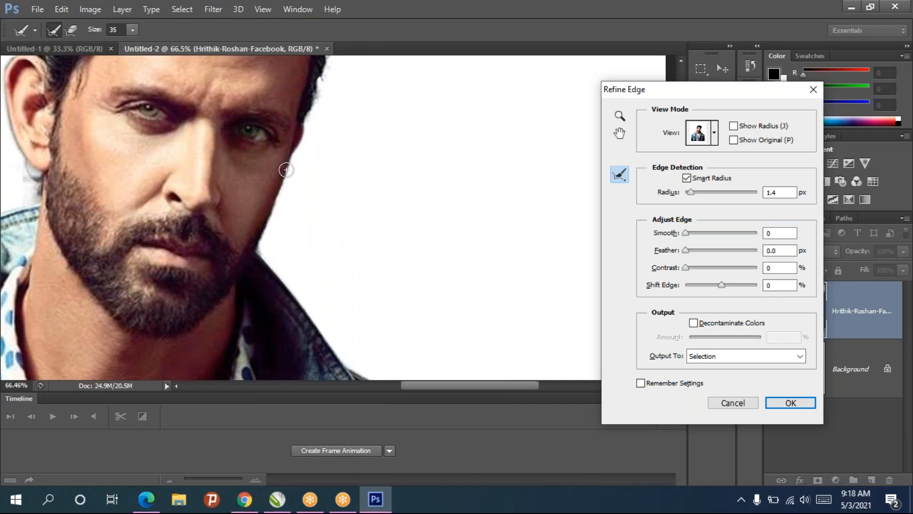
{"action": "mouse_move", "coordinate": [291, 159]}
{"action": "left_mouse_down"}
{"action": "mouse_move", "coordinate": [281, 213]}
{"action": "mouse_move", "coordinate": [275, 223]}
{"action": "mouse_move", "coordinate": [274, 204]}
{"action": "mouse_move", "coordinate": [260, 256]}
{"action": "left_mouse_up"}
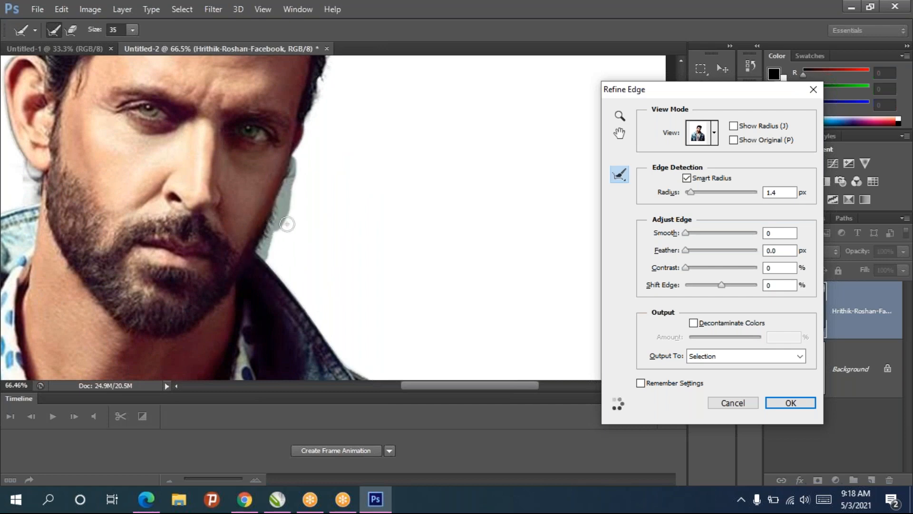
Set the edge detection radius to 3.3 px, apply the refinement and copy the selected man to a new layer.
{"action": "left_click_drag", "start_coordinate": [691, 192], "coordinate": [698, 192]}
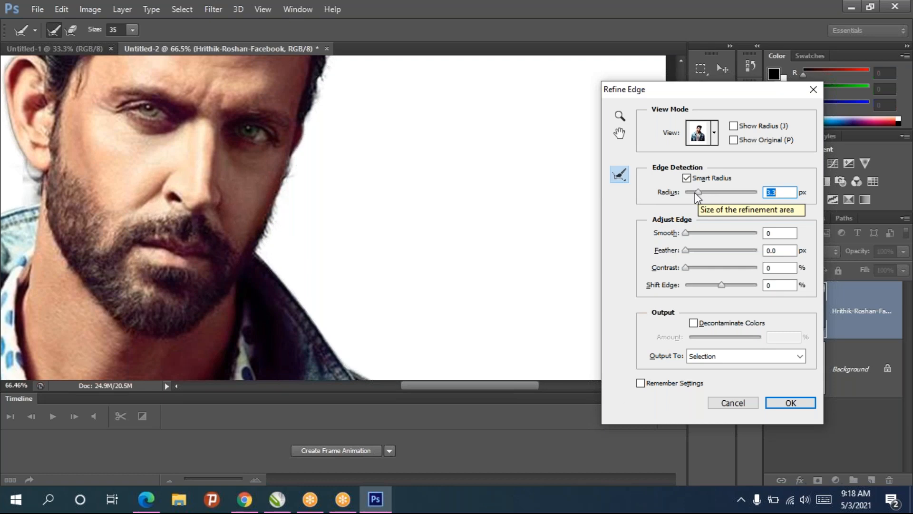
{"action": "left_click", "coordinate": [787, 404]}
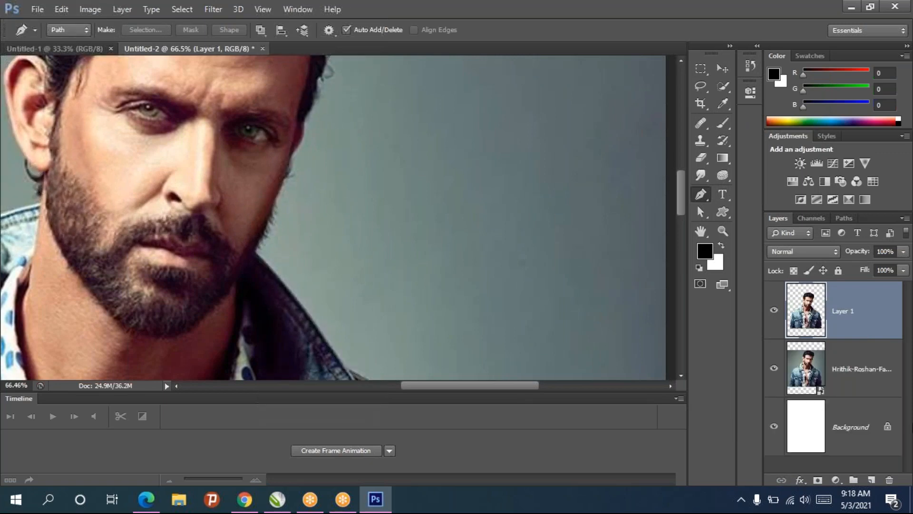
Hide the original photo layer and the Background layer, leaving only the cut-out layer shown.
{"action": "scroll", "coordinate": [112, 183], "scroll_direction": "down", "scroll_amount": 2}
{"action": "scroll", "coordinate": [113, 183], "scroll_direction": "down", "scroll_amount": 7}
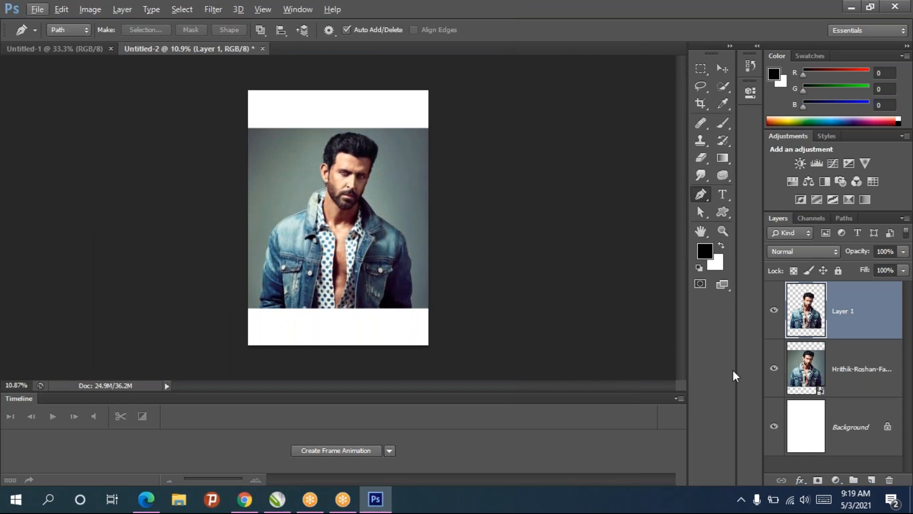
{"action": "left_click", "coordinate": [774, 368]}
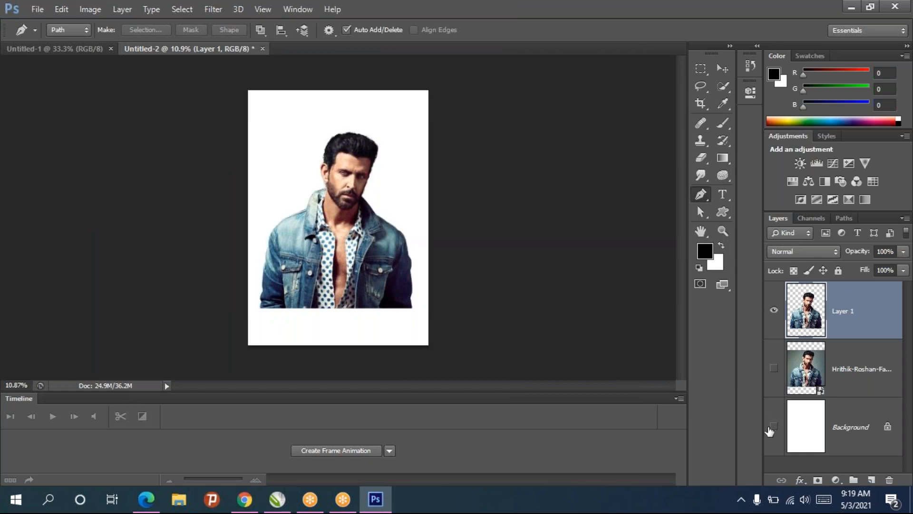
Save the cut-out on the transparent background as a PNG named HR on the Desktop, with smallest compression and no interlacing.
{"action": "left_click", "coordinate": [771, 428]}
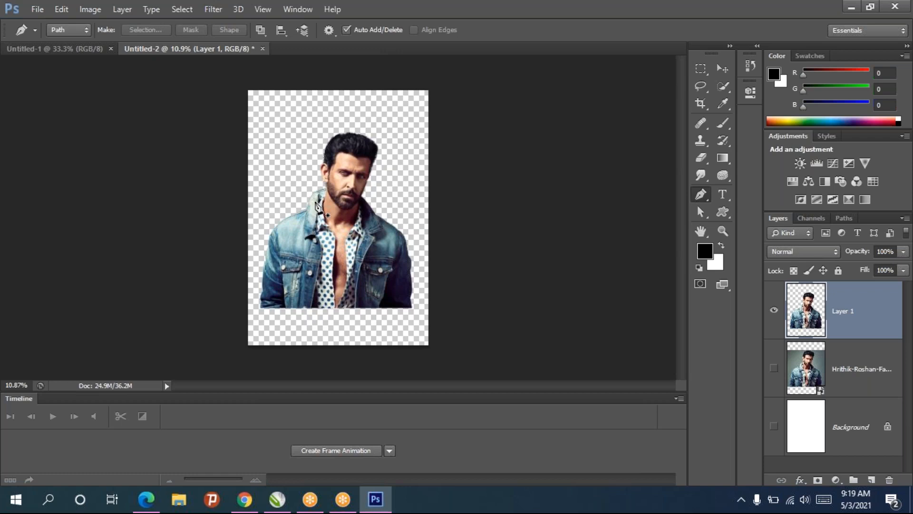
{"action": "key", "text": "ctrl+shift+s"}
{"action": "left_click", "coordinate": [445, 320]}
{"action": "left_click", "coordinate": [444, 275]}
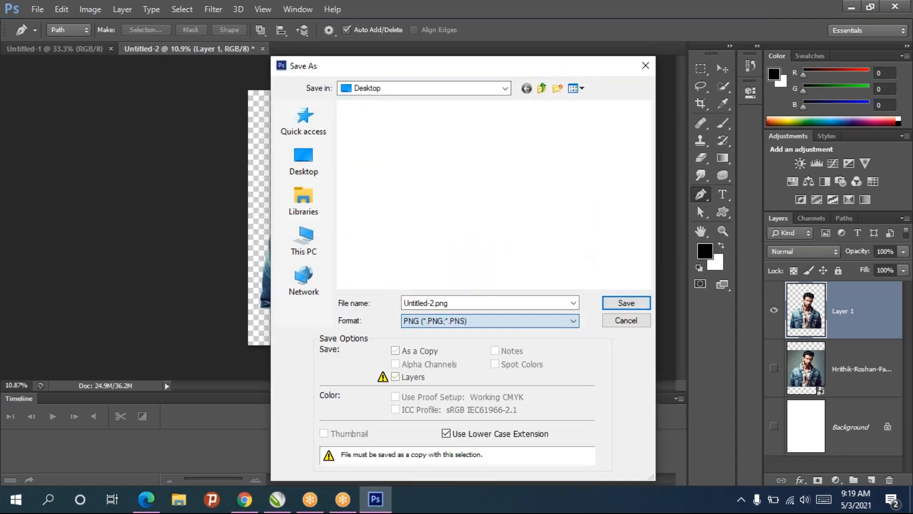
{"action": "left_click", "coordinate": [305, 168]}
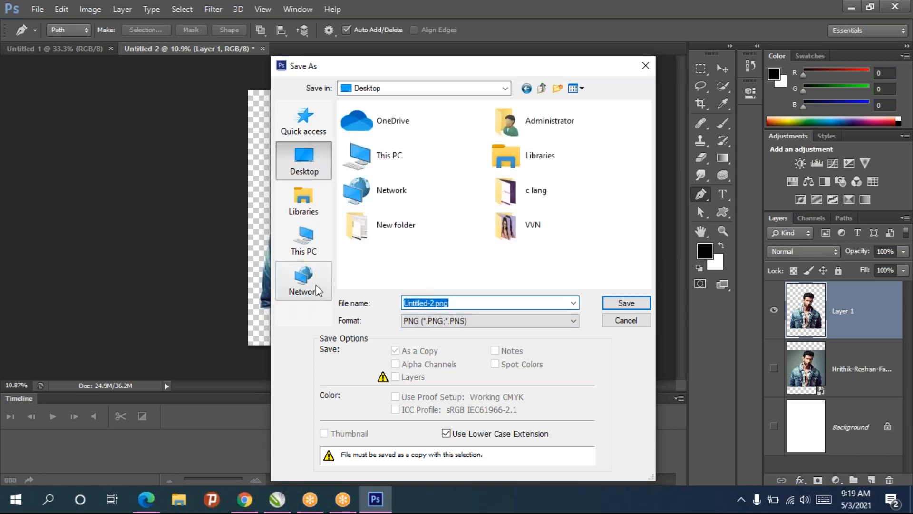
{"action": "type", "text": "h"}
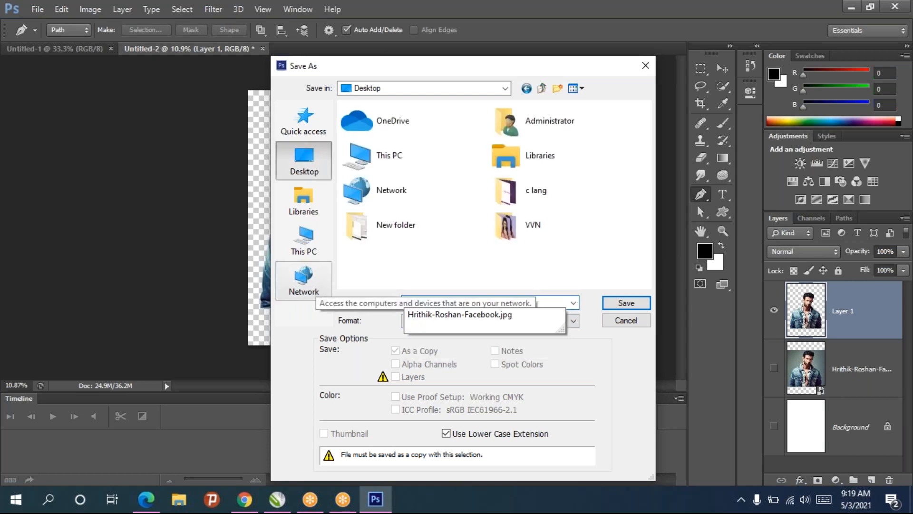
{"action": "key", "text": "Return"}
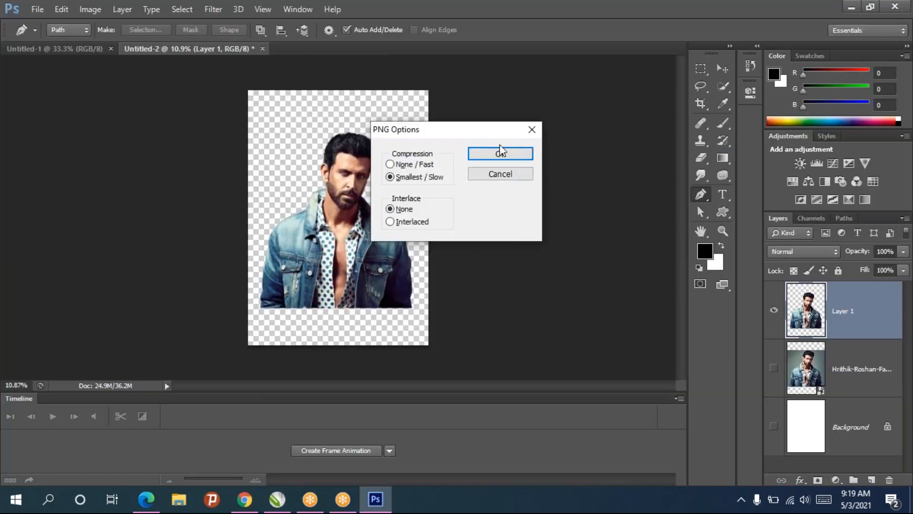
{"action": "left_click", "coordinate": [500, 154]}
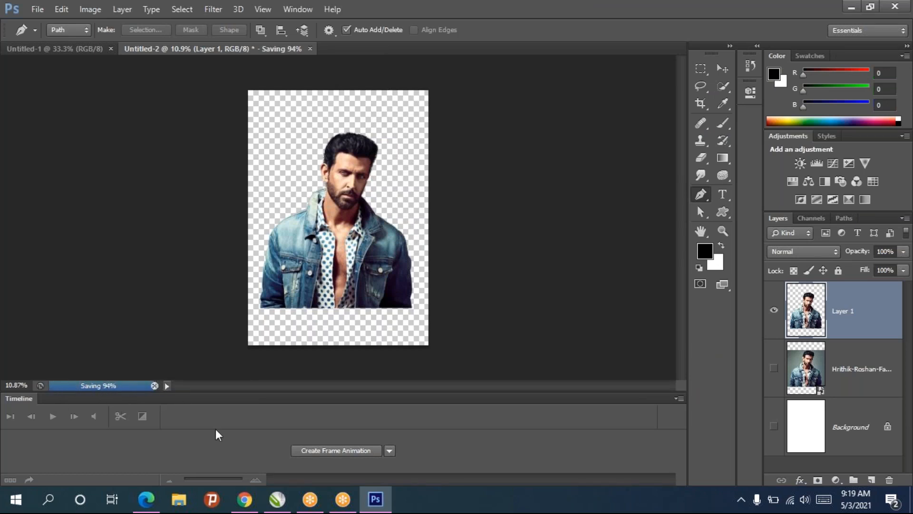
Check the Windows desktop for the saved HR image, refreshing the desktop and looking back at the Photoshop save.
{"action": "key", "text": "super+d"}
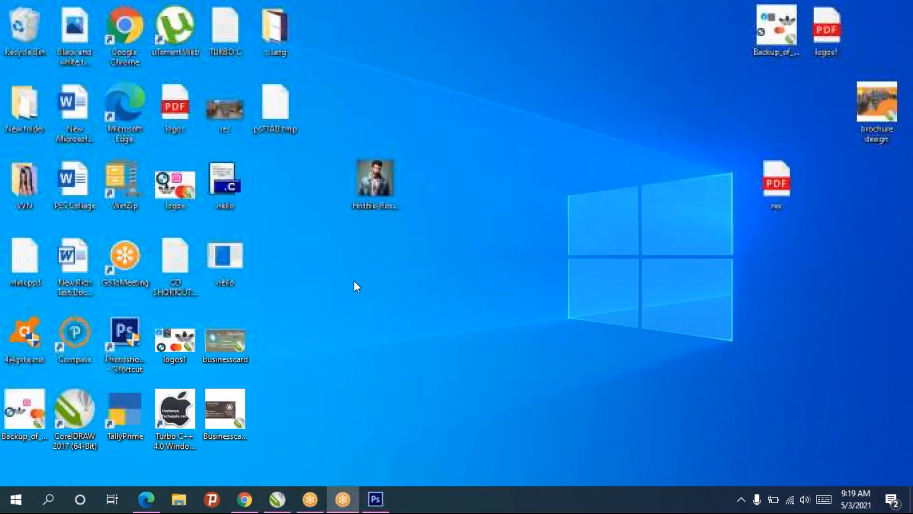
{"action": "right_click", "coordinate": [498, 238]}
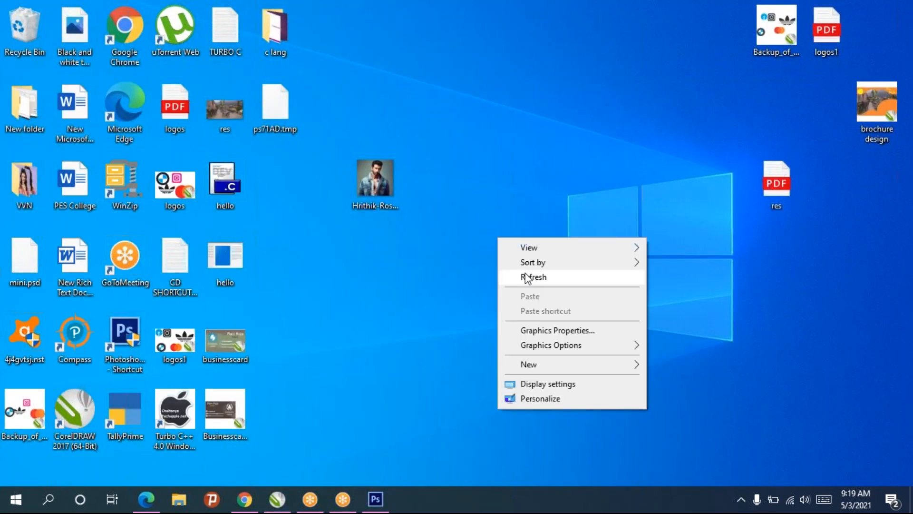
{"action": "left_click", "coordinate": [526, 277]}
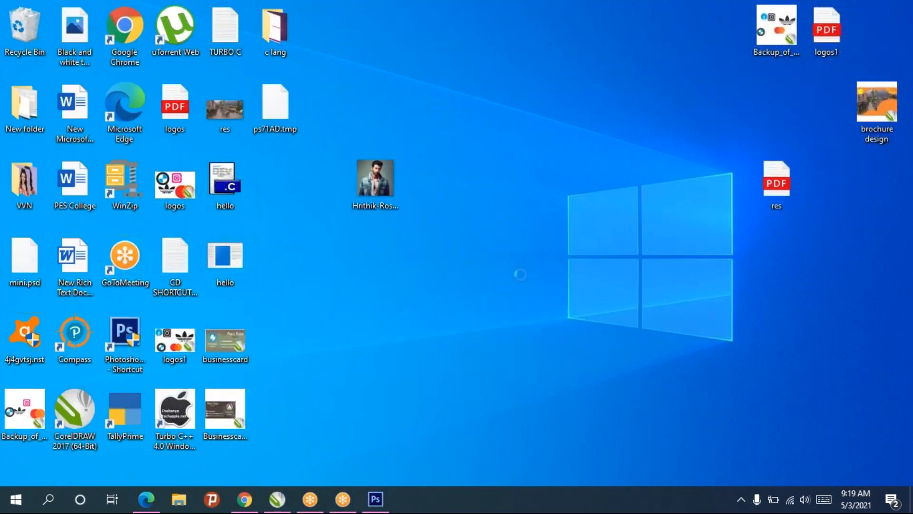
{"action": "right_click", "coordinate": [514, 260]}
{"action": "left_click", "coordinate": [546, 301]}
{"action": "right_click", "coordinate": [497, 224]}
{"action": "left_click", "coordinate": [525, 264]}
{"action": "left_click", "coordinate": [376, 500]}
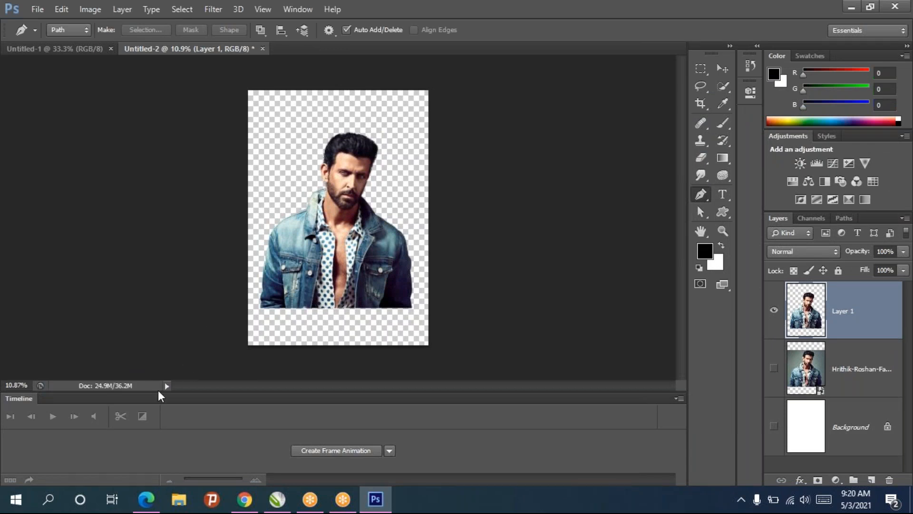
{"action": "key", "text": "super+d"}
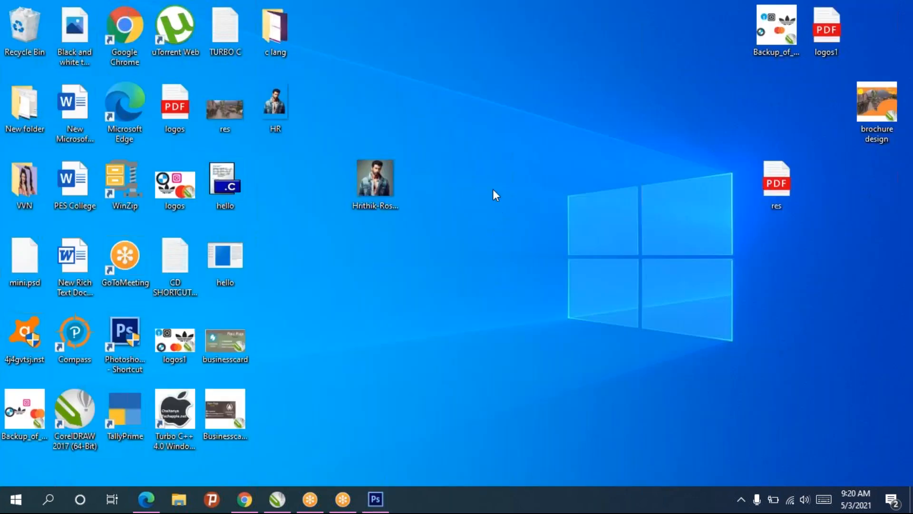
{"action": "right_click", "coordinate": [484, 182]}
{"action": "left_click", "coordinate": [529, 222]}
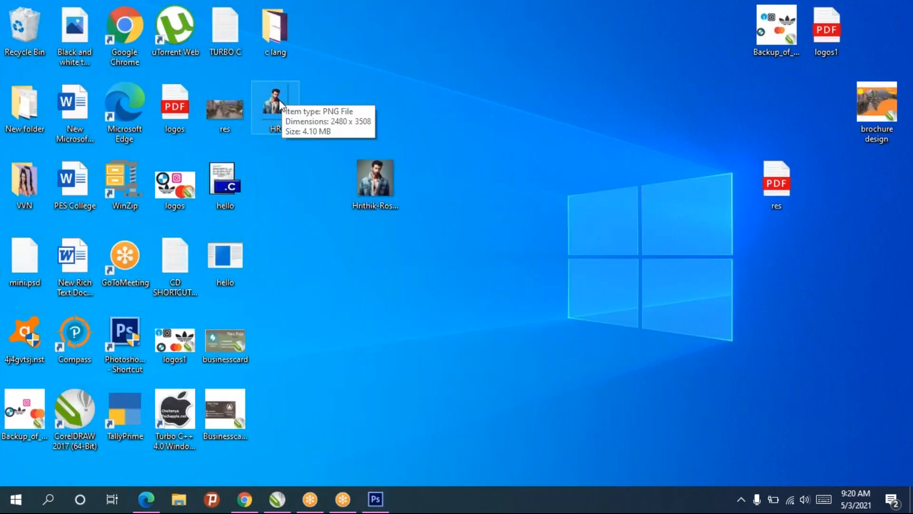
Bring the HR image from the desktop into the blank A4 page of Untitled-1 in CorelDRAW.
{"action": "left_click", "coordinate": [269, 107]}
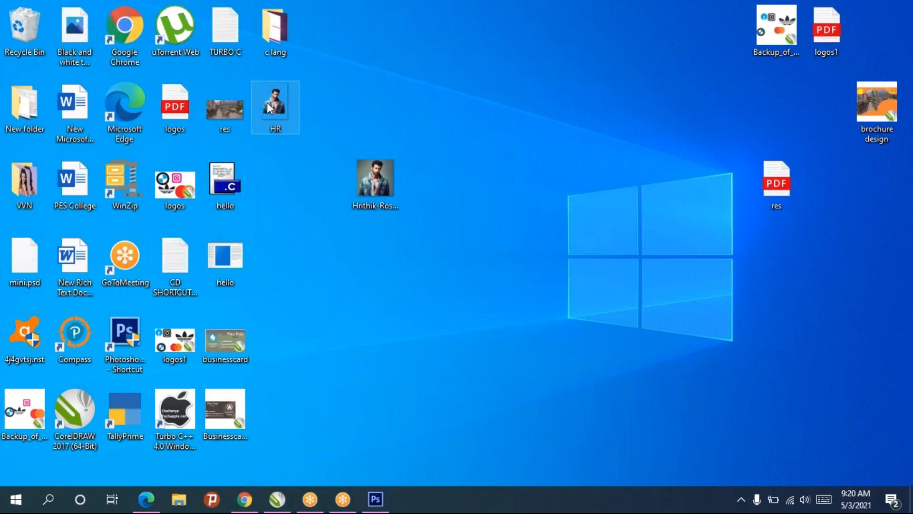
{"action": "left_click", "coordinate": [284, 492]}
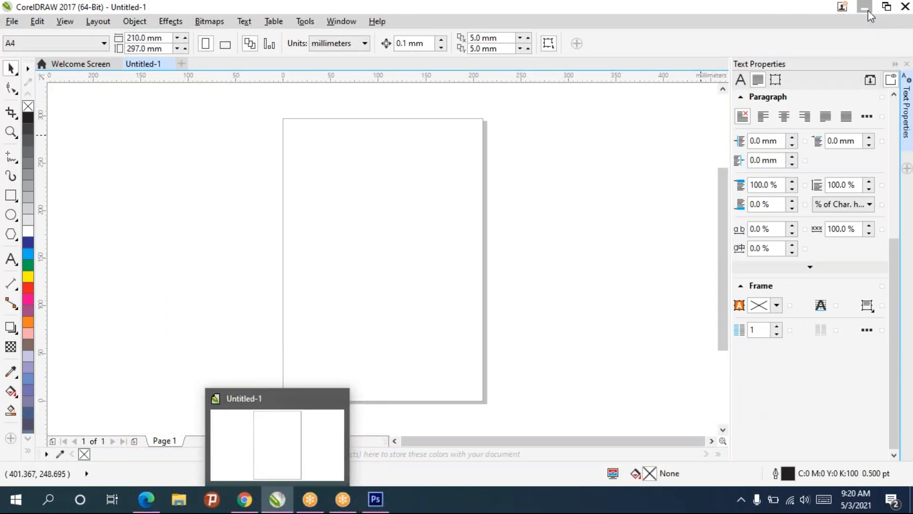
{"action": "left_click", "coordinate": [869, 10]}
{"action": "left_click_drag", "start_coordinate": [275, 109], "coordinate": [308, 390]}
{"action": "left_click_drag", "start_coordinate": [285, 477], "coordinate": [392, 232]}
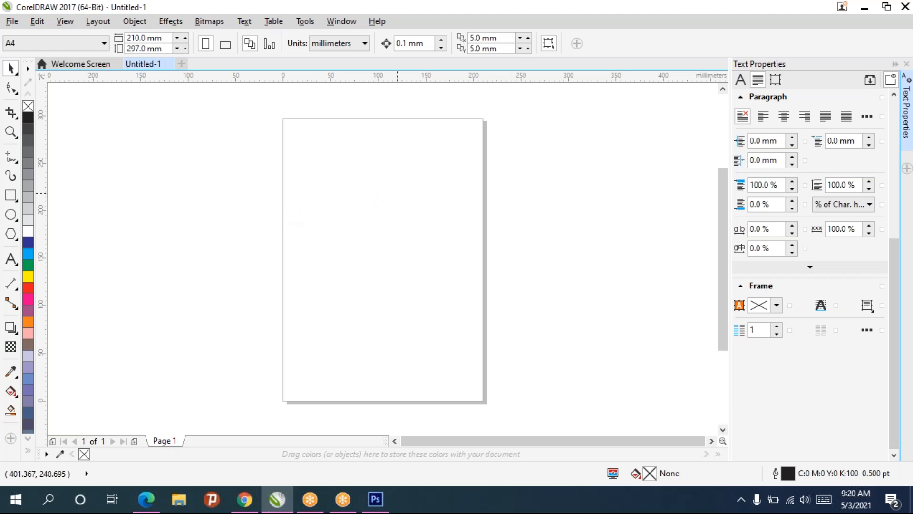
{"action": "key", "text": "ctrl+v"}
Quit Photoshop, saving the document as Untitled-2 in Photoshop (PSD) format on the Desktop.
{"action": "left_click", "coordinate": [375, 499]}
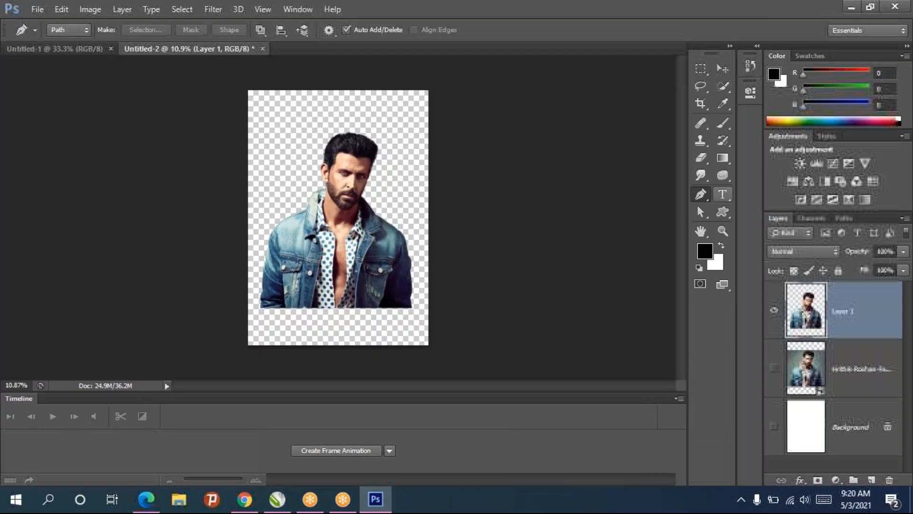
{"action": "left_click", "coordinate": [401, 242]}
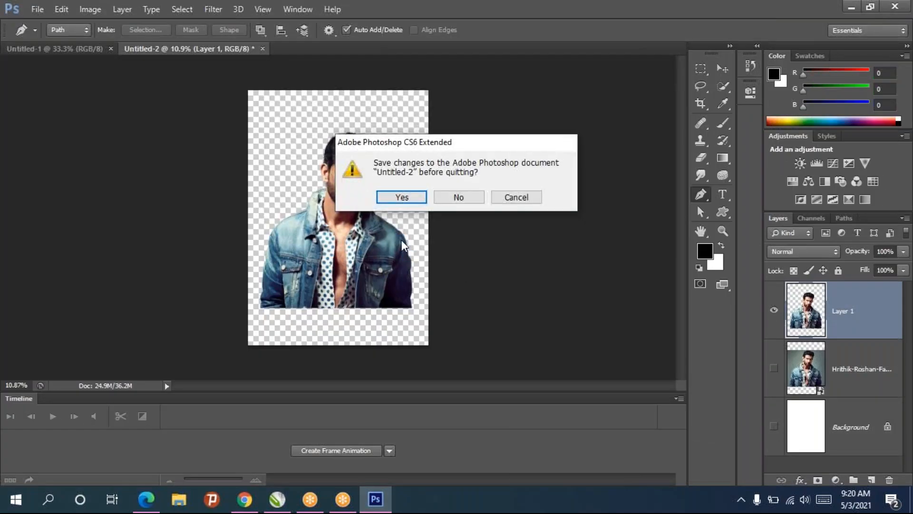
{"action": "left_click", "coordinate": [400, 197]}
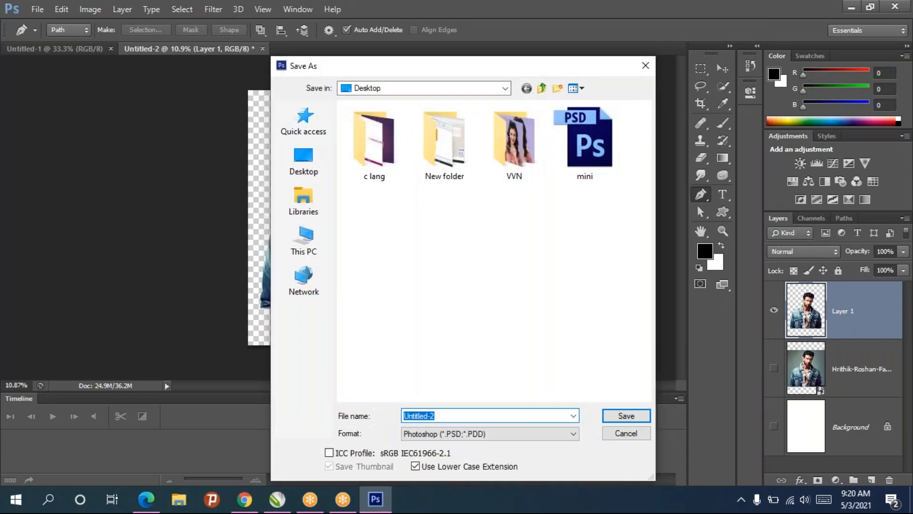
{"action": "left_click", "coordinate": [625, 414]}
{"action": "left_click", "coordinate": [605, 149]}
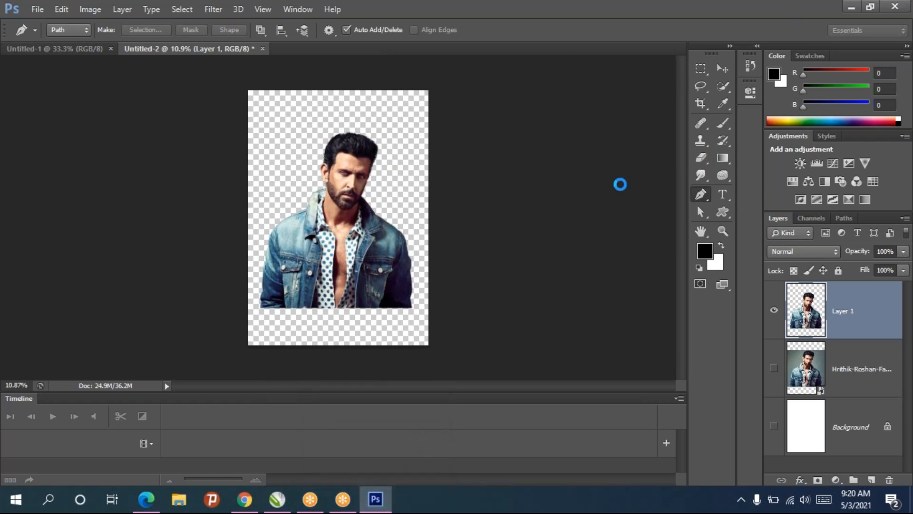
Switch to CorelDRAW, try the cut-out man against the page's bottom edge and place him outside the page, beside its left edge.
{"action": "left_click", "coordinate": [277, 499]}
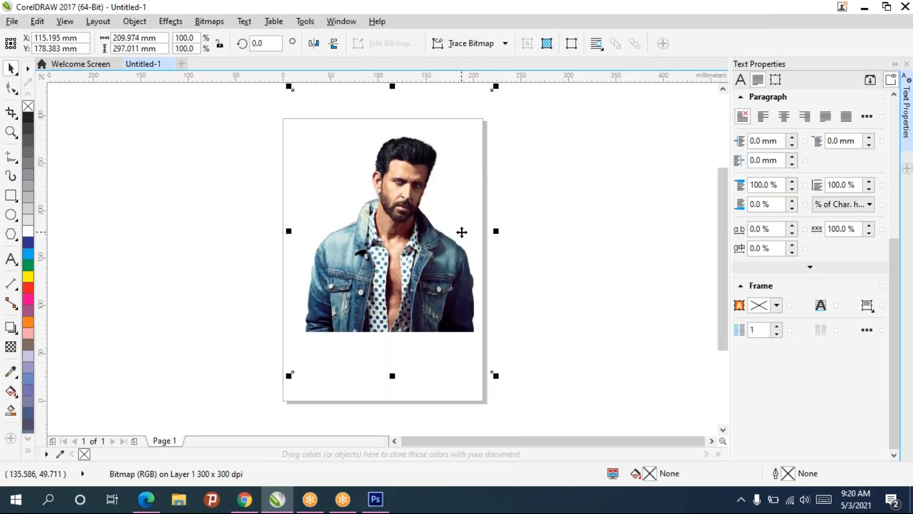
{"action": "left_click_drag", "start_coordinate": [389, 350], "coordinate": [390, 374]}
{"action": "mouse_move", "coordinate": [391, 321]}
{"action": "left_mouse_down"}
{"action": "mouse_move", "coordinate": [412, 321]}
{"action": "mouse_move", "coordinate": [400, 321]}
{"action": "left_mouse_up"}
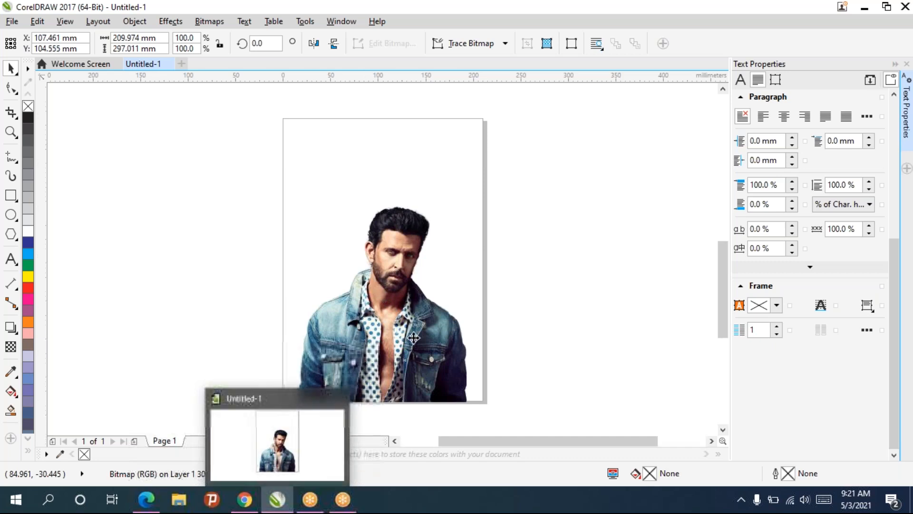
{"action": "scroll", "coordinate": [413, 337], "scroll_direction": "up", "scroll_amount": 2}
{"action": "scroll", "coordinate": [479, 163], "scroll_direction": "down", "scroll_amount": 2}
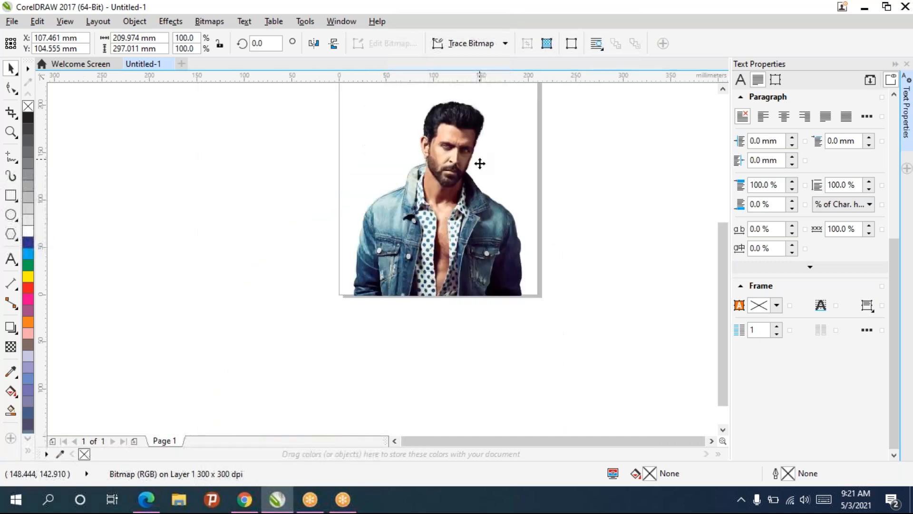
{"action": "scroll", "coordinate": [480, 163], "scroll_direction": "down", "scroll_amount": 1}
{"action": "left_click_drag", "start_coordinate": [480, 163], "coordinate": [465, 244]}
{"action": "left_click_drag", "start_coordinate": [419, 282], "coordinate": [288, 272]}
{"action": "left_click_drag", "start_coordinate": [450, 271], "coordinate": [394, 267]}
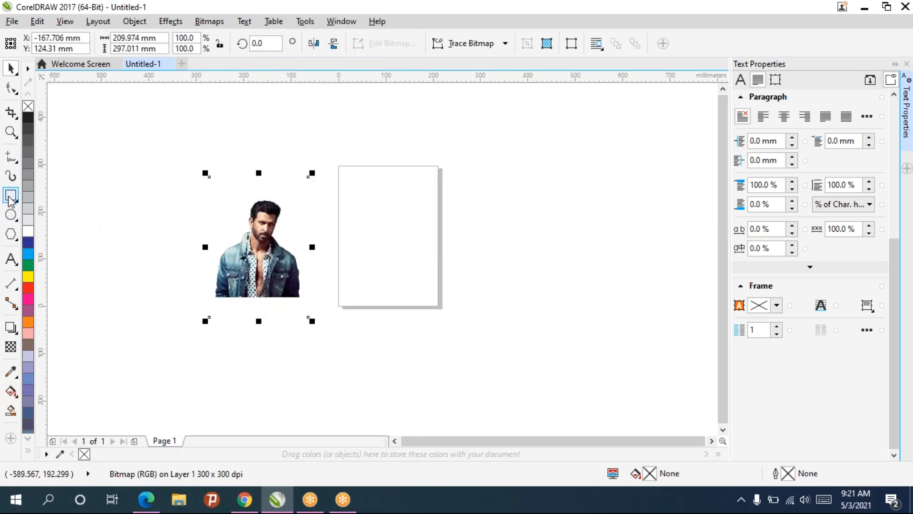
Draw a rectangle about 210 × 297 mm, centred on the page, and fill it with the violet C40 M40 Y0 K20.
{"action": "scroll", "coordinate": [332, 159], "scroll_direction": "up", "scroll_amount": 1}
{"action": "left_click_drag", "start_coordinate": [450, 218], "coordinate": [423, 171]}
{"action": "left_click_drag", "start_coordinate": [319, 127], "coordinate": [520, 407]}
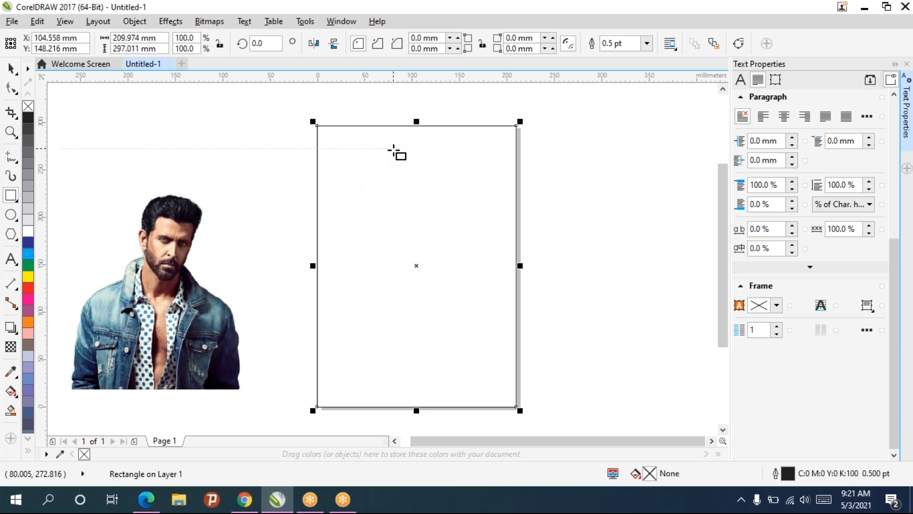
{"action": "key", "text": "p"}
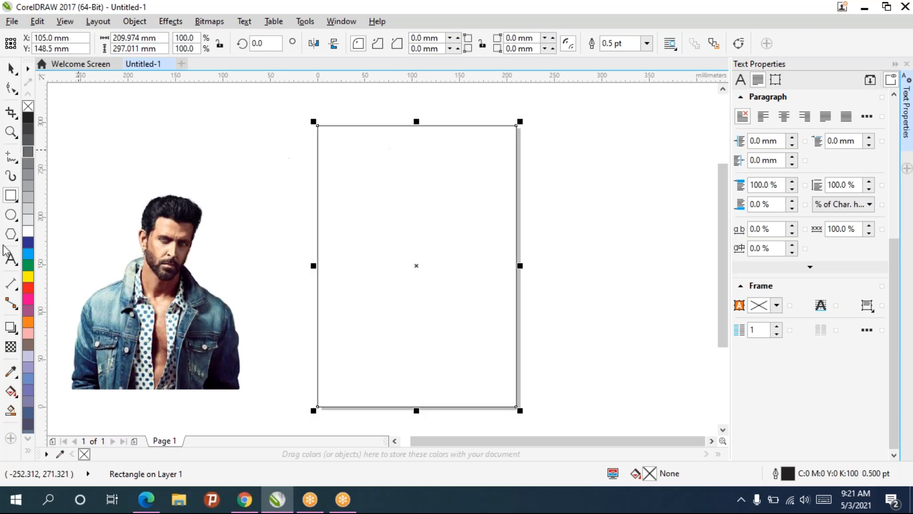
{"action": "left_click", "coordinate": [30, 400]}
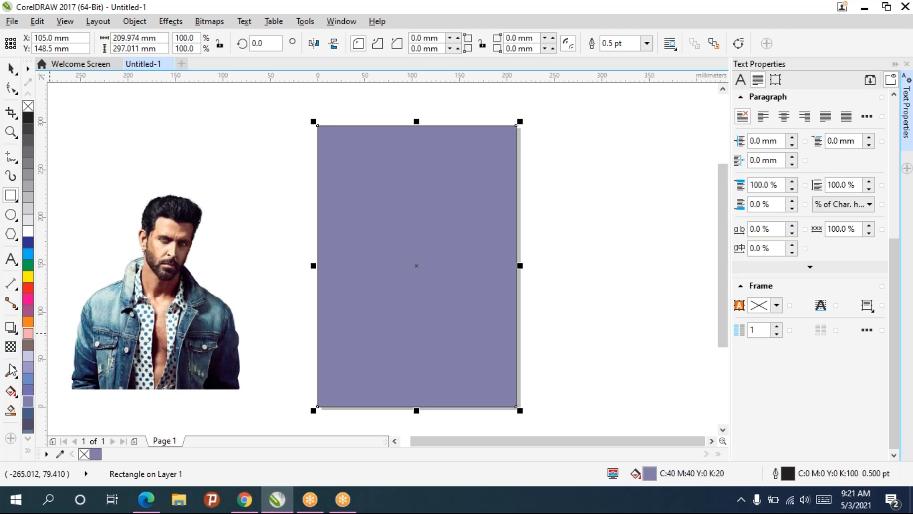
Switch to Chrome, examine the Forbes Africa cover in the magazine cover image results and return to CorelDRAW.
{"action": "left_click", "coordinate": [244, 502]}
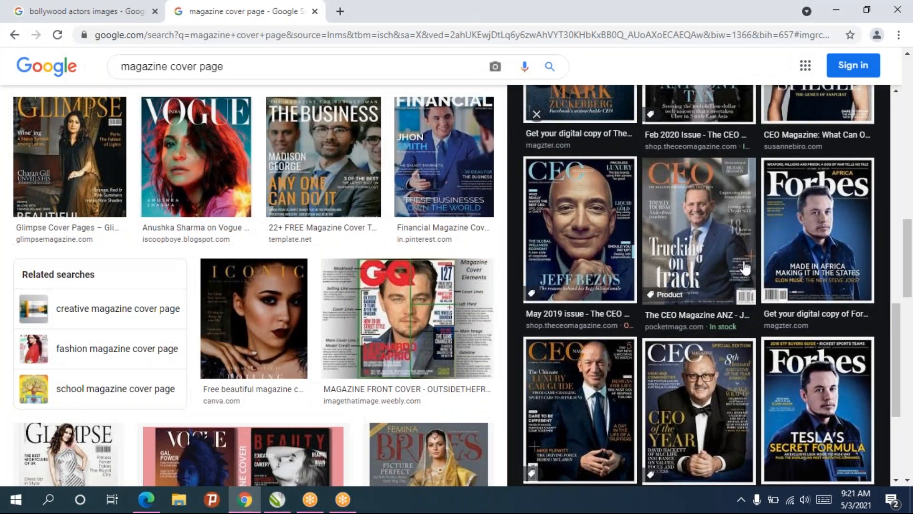
{"action": "left_click", "coordinate": [788, 231]}
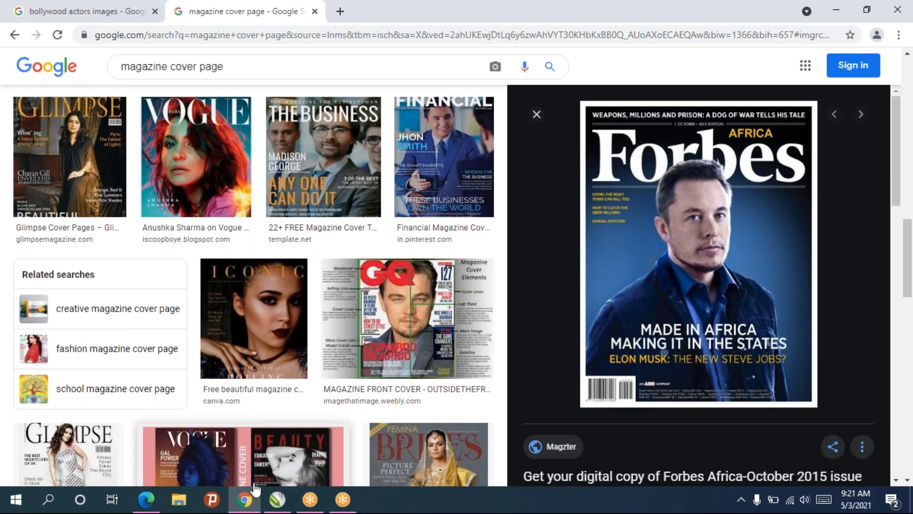
{"action": "mouse_move", "coordinate": [284, 505]}
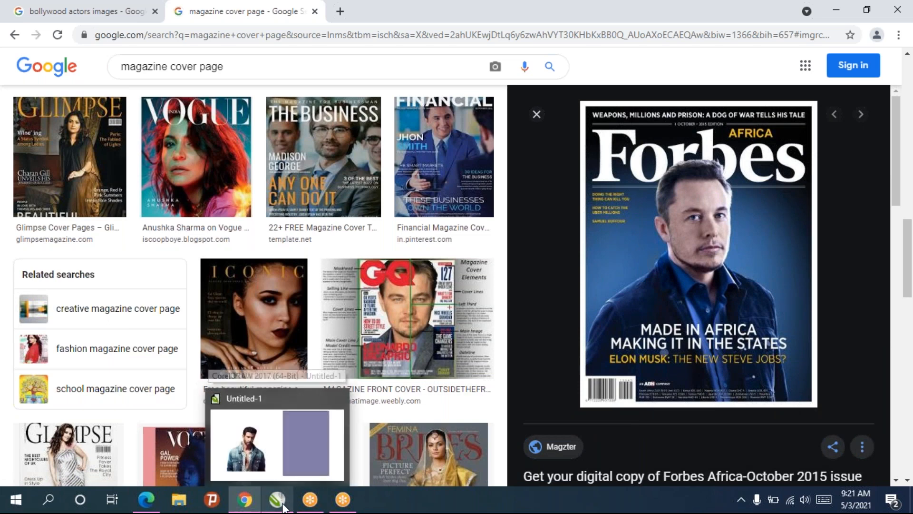
{"action": "left_click", "coordinate": [281, 505]}
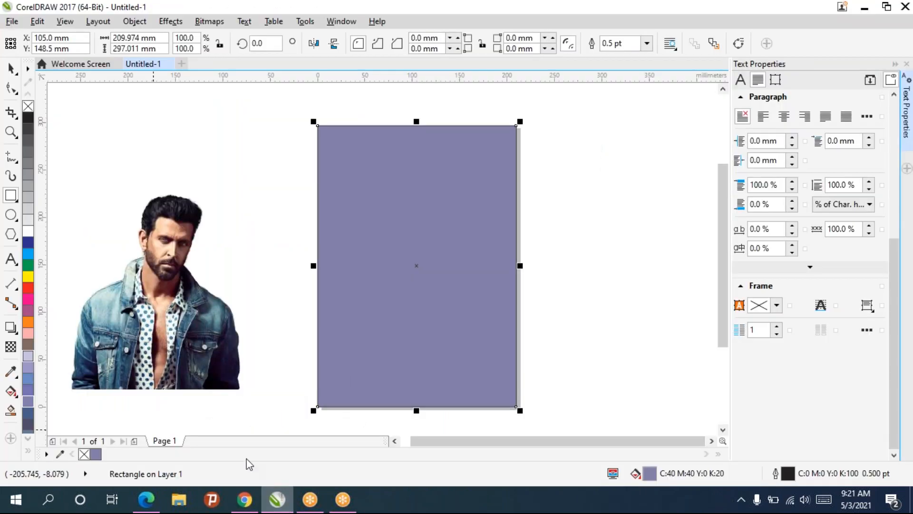
{"action": "left_click", "coordinate": [9, 396]}
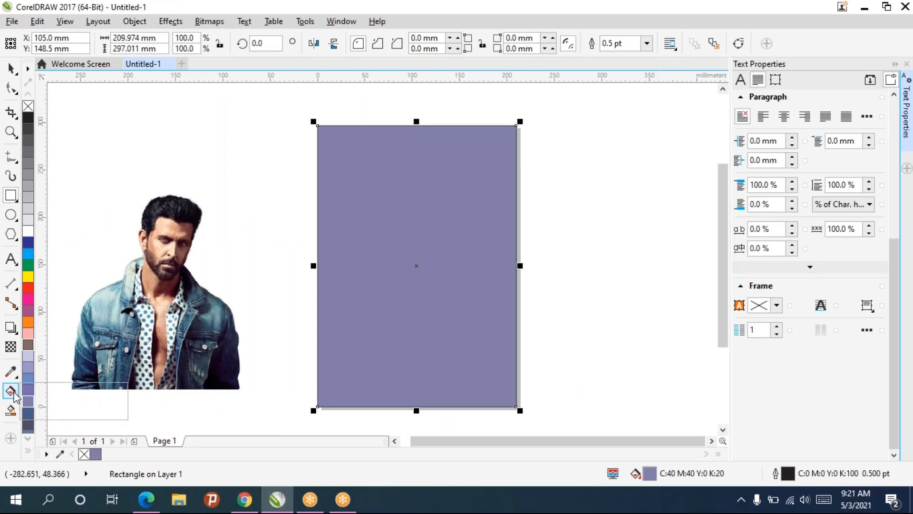
{"action": "left_click", "coordinate": [65, 398]}
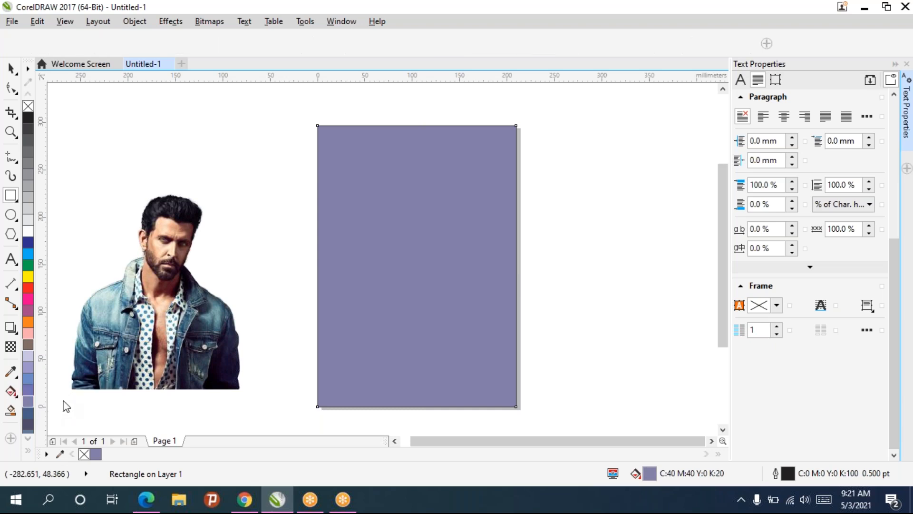
{"action": "left_click", "coordinate": [15, 395]}
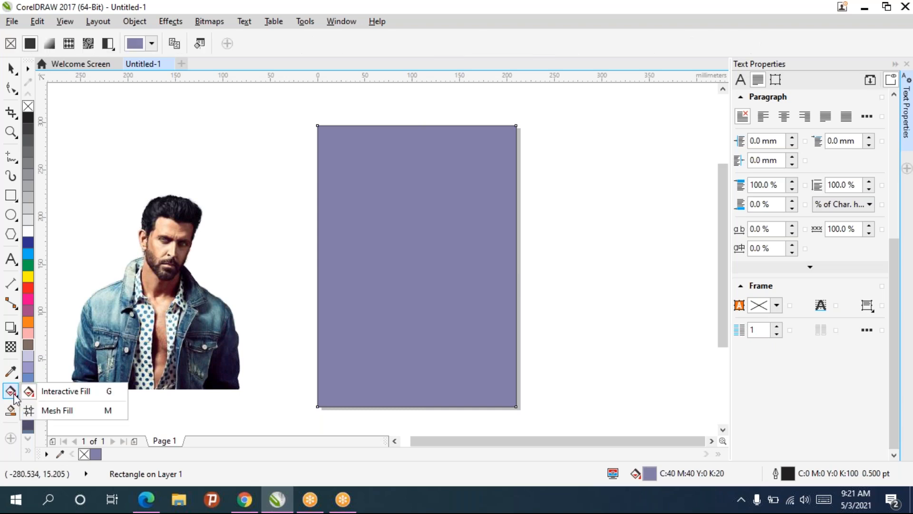
{"action": "left_click", "coordinate": [54, 396]}
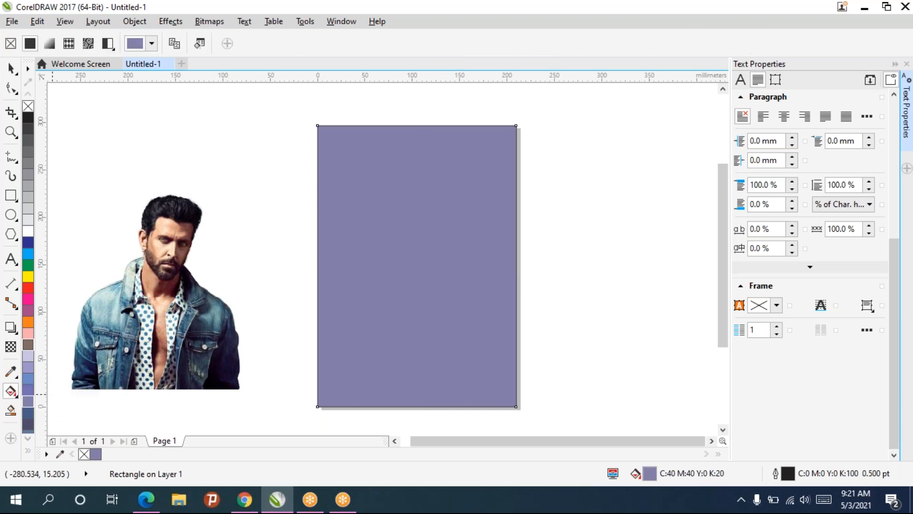
Sample the light blue R170 G208 B218 from the man's denim jacket and fill the page rectangle with it.
{"action": "left_click", "coordinate": [11, 374]}
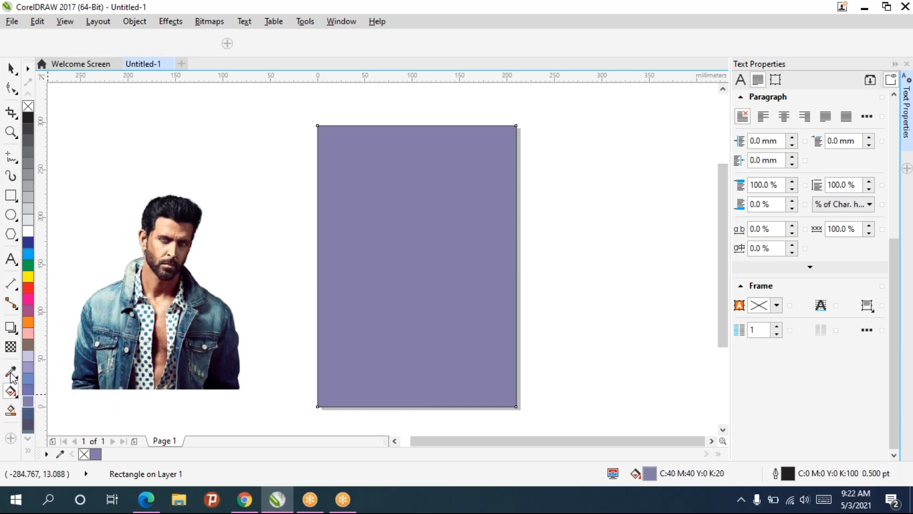
{"action": "left_click", "coordinate": [100, 294]}
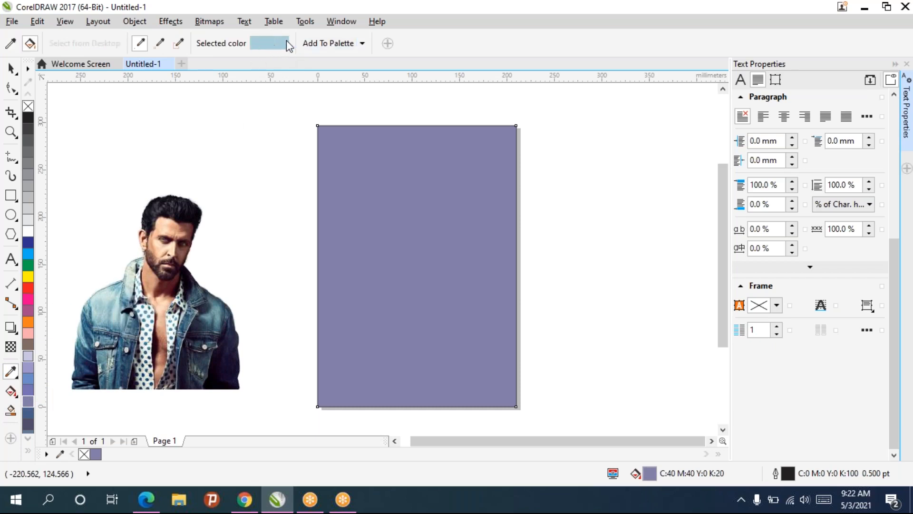
{"action": "left_click", "coordinate": [391, 175]}
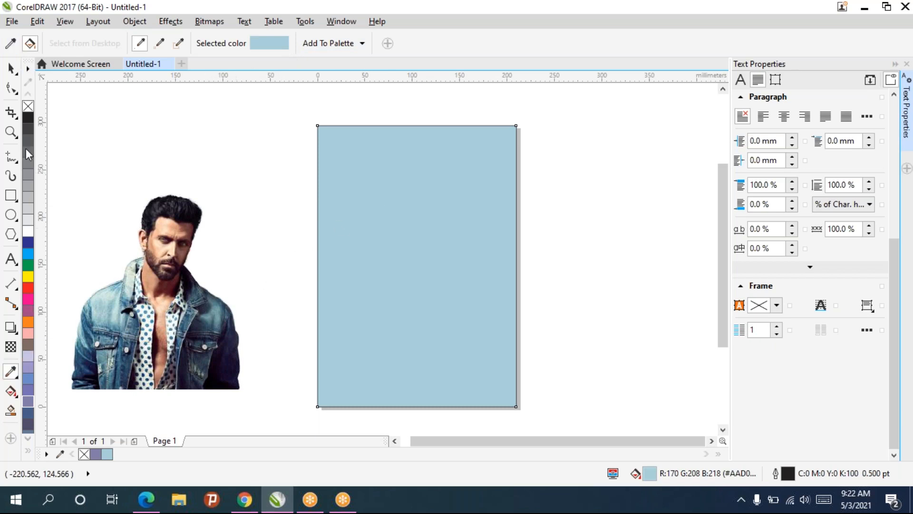
Sample the dark slate blue #3E5664 from the chest of the denim jacket and fill the page rectangle with it.
{"action": "left_click", "coordinate": [13, 377]}
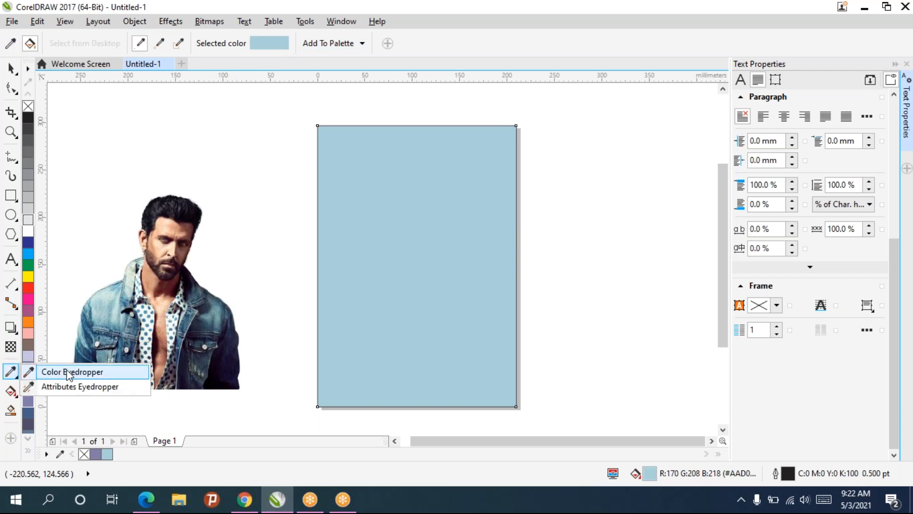
{"action": "left_click", "coordinate": [71, 373]}
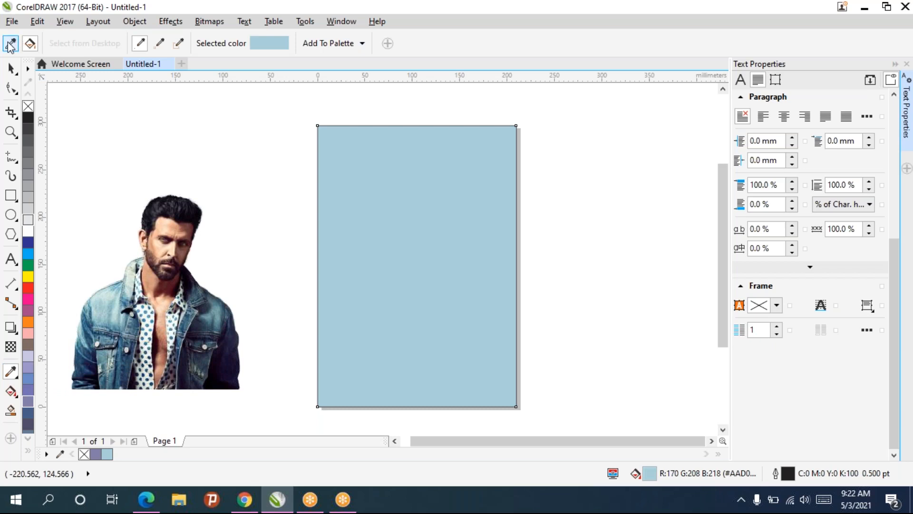
{"action": "left_click", "coordinate": [10, 47]}
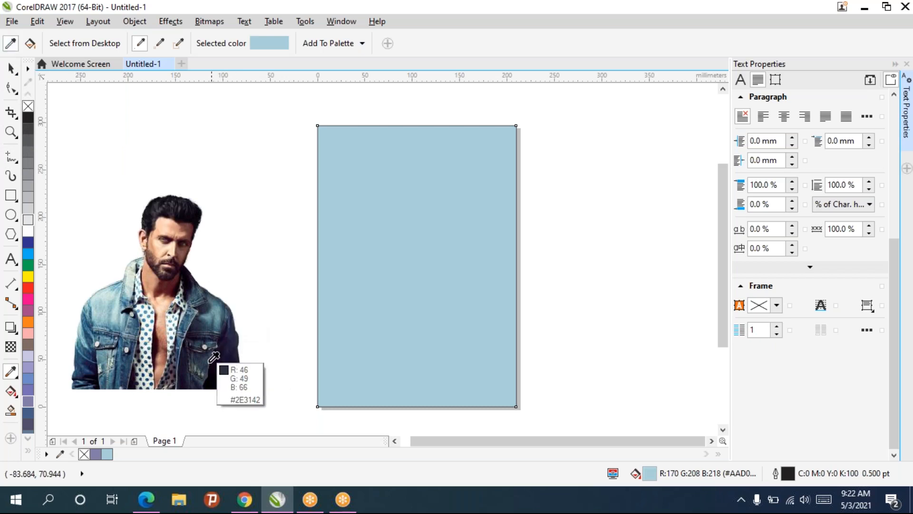
{"action": "left_click", "coordinate": [207, 319]}
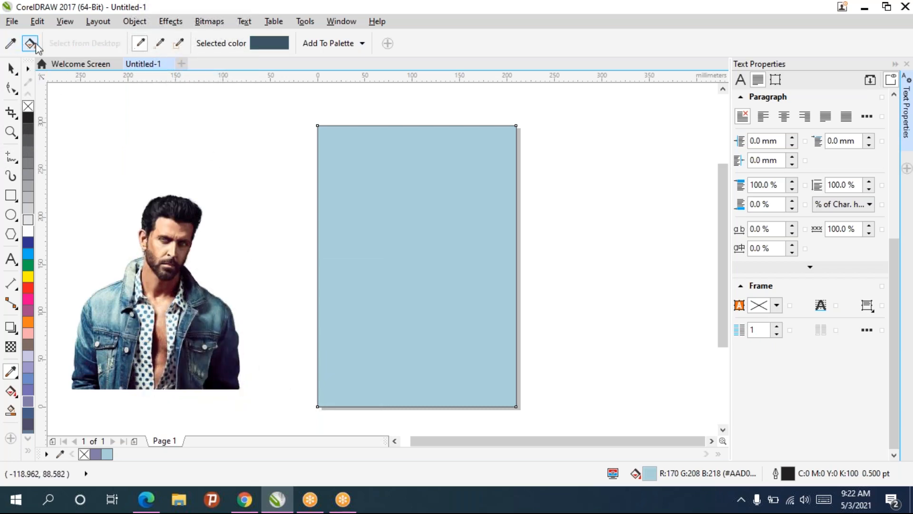
{"action": "left_click", "coordinate": [30, 46]}
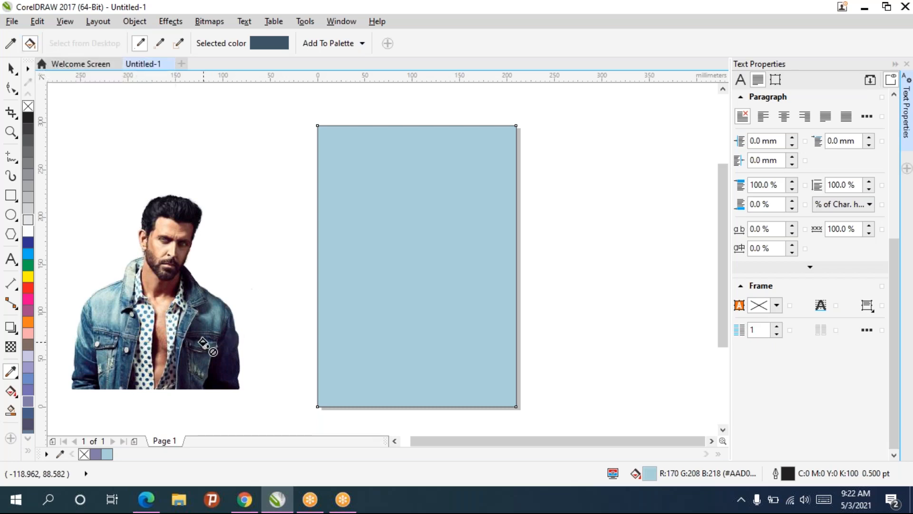
{"action": "left_click", "coordinate": [403, 219]}
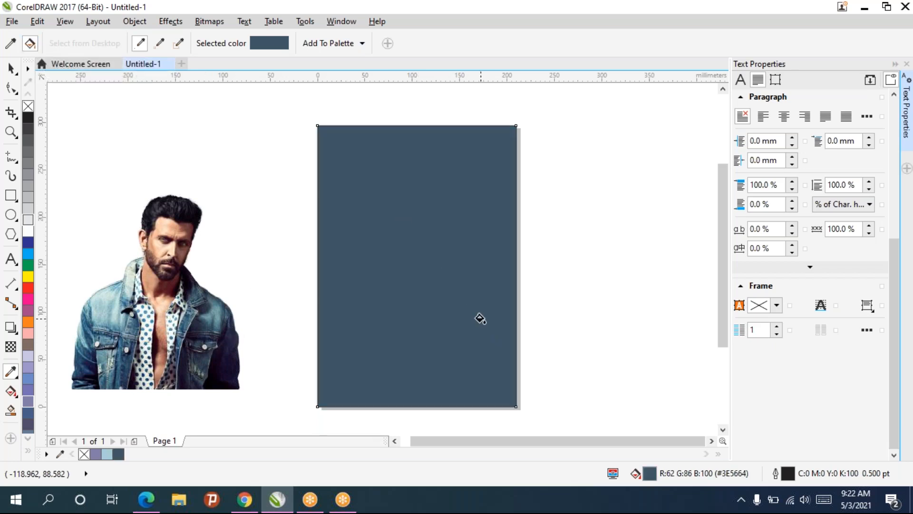
Give the rectangle an elliptical fountain fill, white near the page's middle fading outward to the slate blue.
{"action": "left_click", "coordinate": [11, 393]}
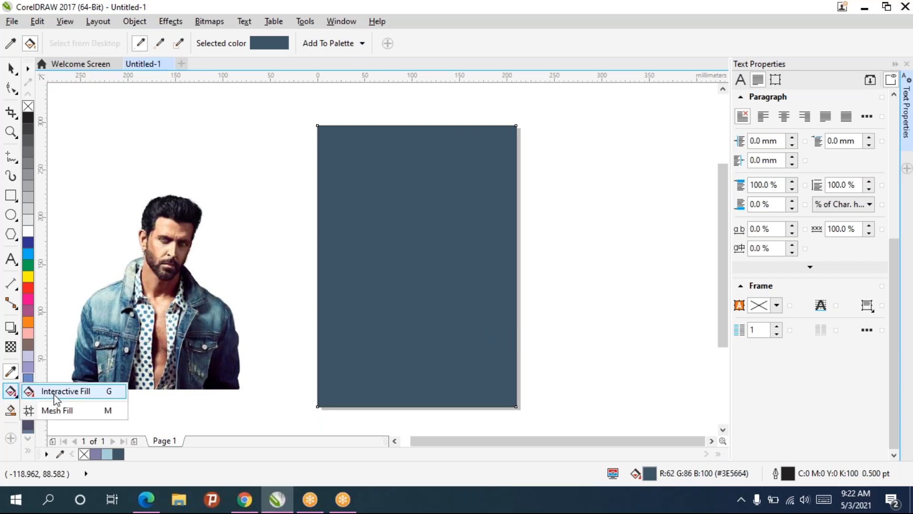
{"action": "left_click", "coordinate": [66, 391]}
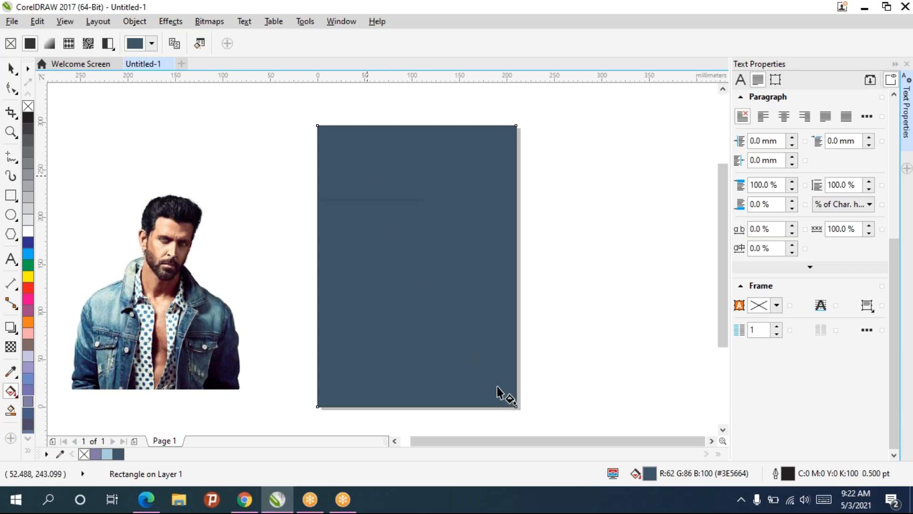
{"action": "left_click_drag", "start_coordinate": [366, 176], "coordinate": [497, 389]}
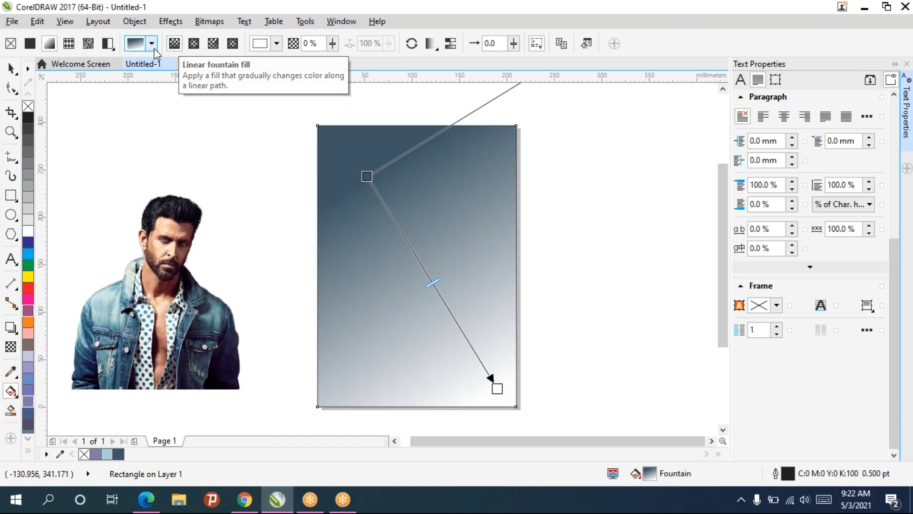
{"action": "left_click", "coordinate": [195, 44]}
{"action": "left_click_drag", "start_coordinate": [404, 256], "coordinate": [483, 388]}
{"action": "left_click_drag", "start_coordinate": [404, 254], "coordinate": [411, 270]}
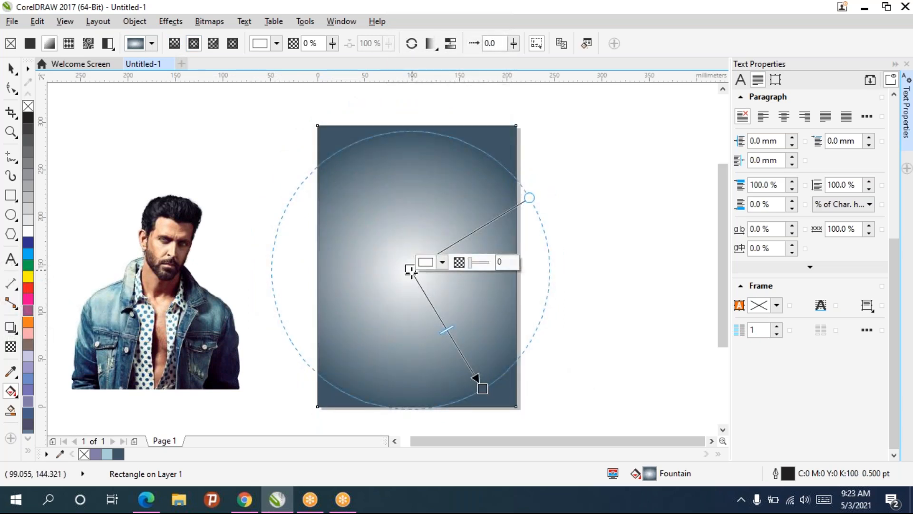
Try the jacket colours #1F1837 and #ACD2D1 as the centre colour of the rectangle's elliptical fill.
{"action": "left_click", "coordinate": [482, 389]}
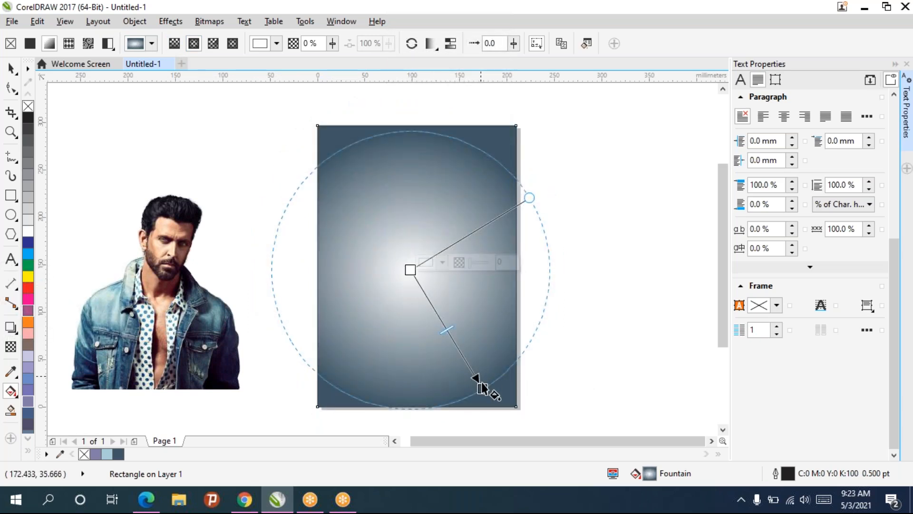
{"action": "left_click", "coordinate": [481, 389]}
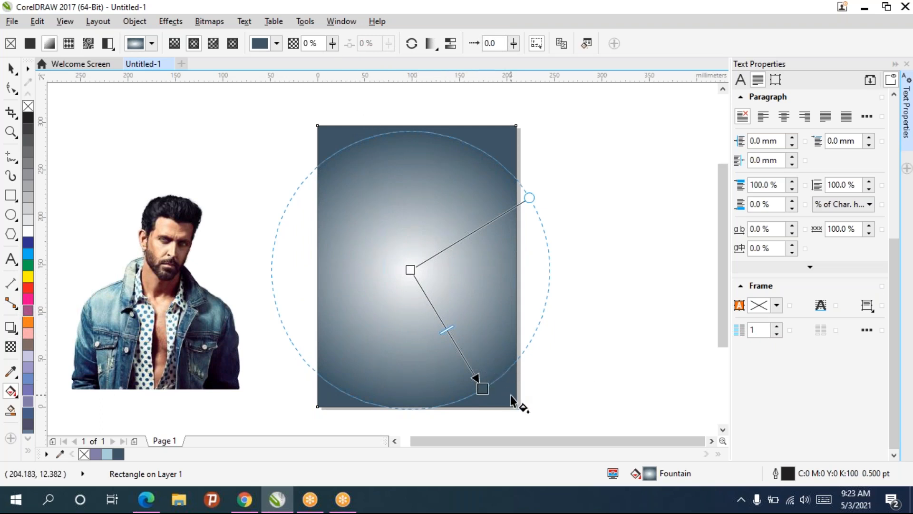
{"action": "left_click", "coordinate": [411, 269]}
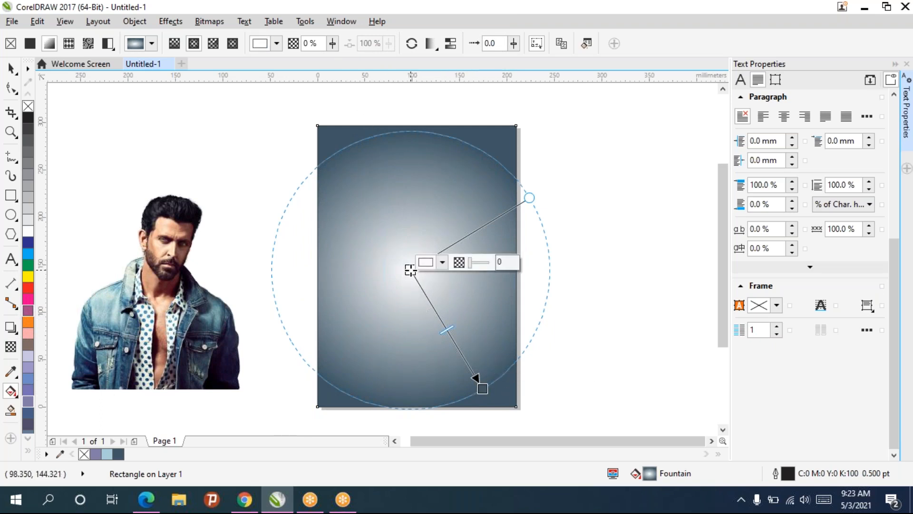
{"action": "left_click", "coordinate": [443, 263]}
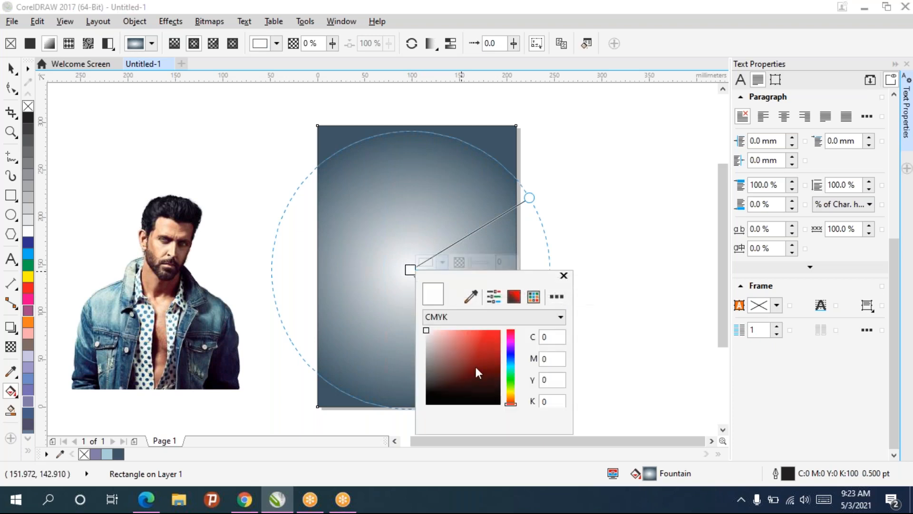
{"action": "left_click", "coordinate": [512, 359]}
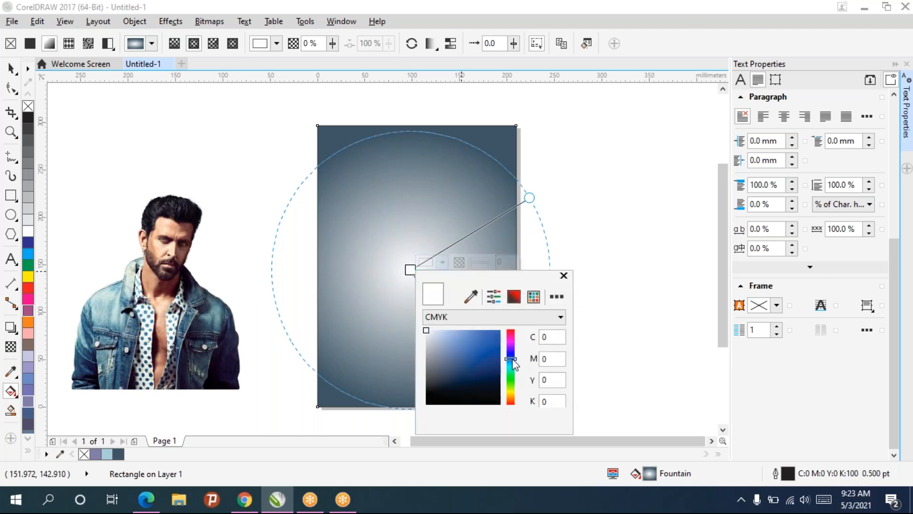
{"action": "left_click", "coordinate": [471, 297]}
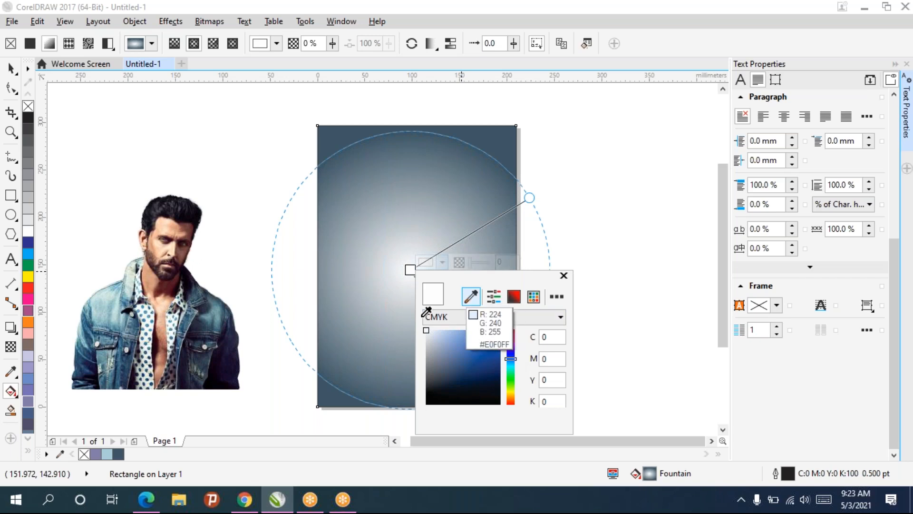
{"action": "left_click", "coordinate": [233, 350]}
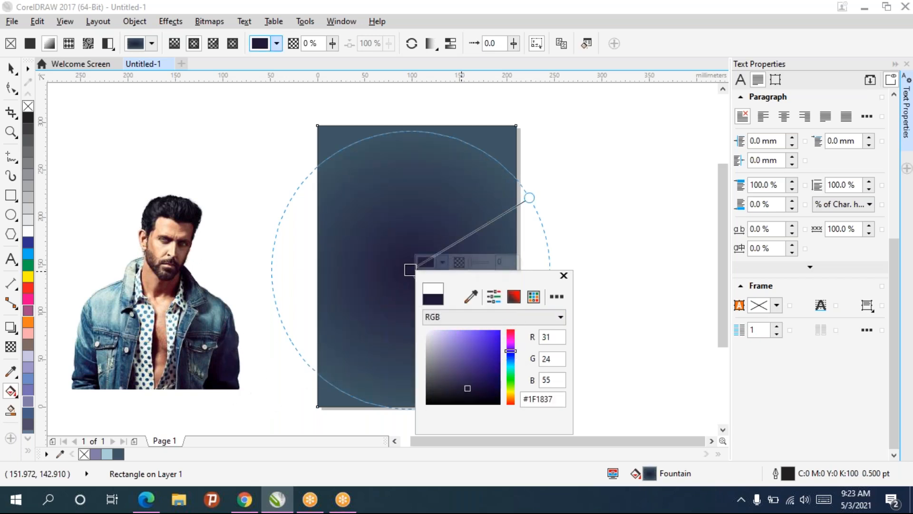
{"action": "left_click", "coordinate": [470, 298]}
{"action": "left_click", "coordinate": [116, 328]}
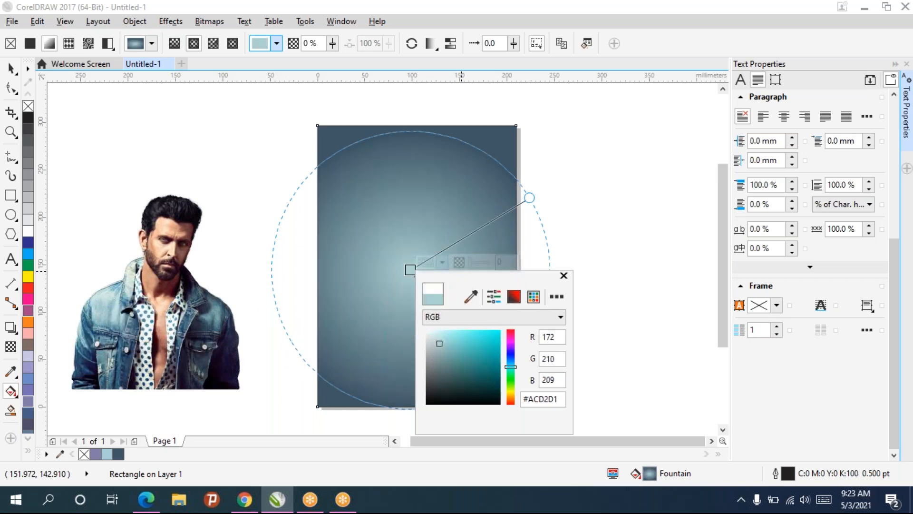
Set the fill's centre colour to the dark navy #1E2538 sampled from the jacket.
{"action": "left_click", "coordinate": [471, 297]}
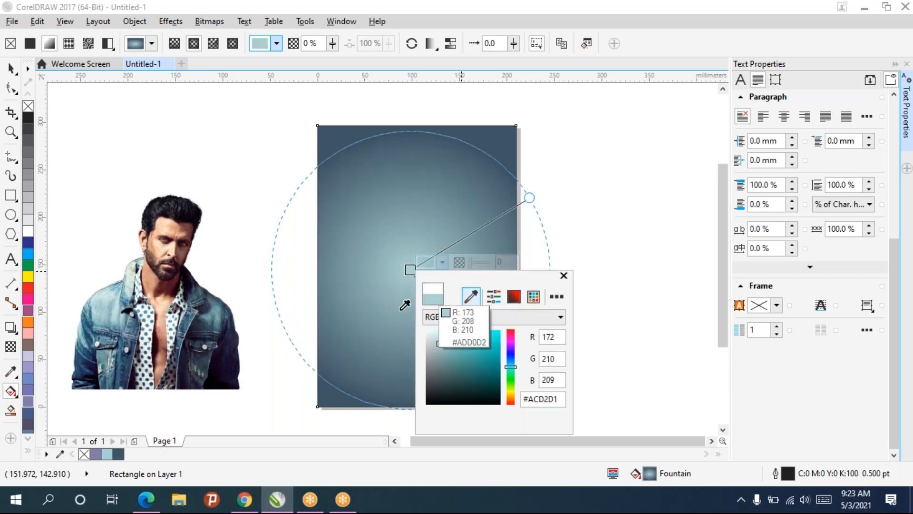
{"action": "left_click", "coordinate": [199, 339]}
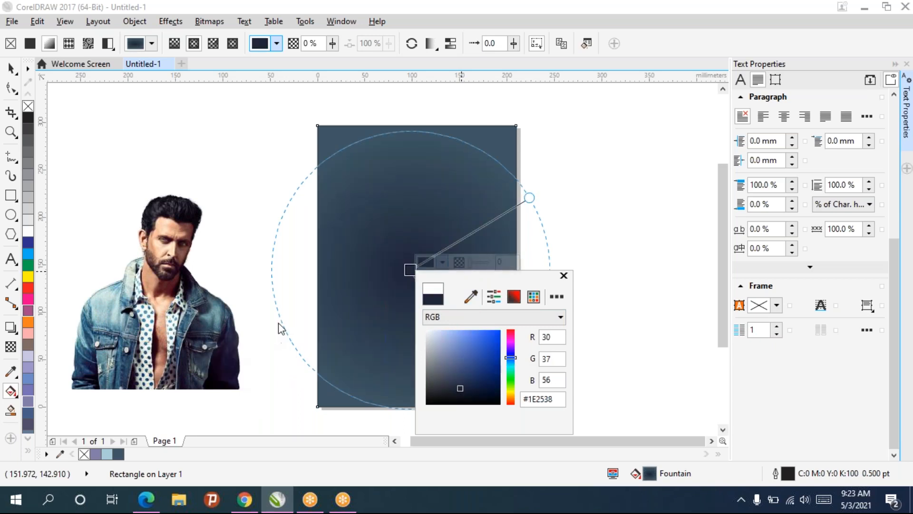
{"action": "left_click", "coordinate": [563, 276]}
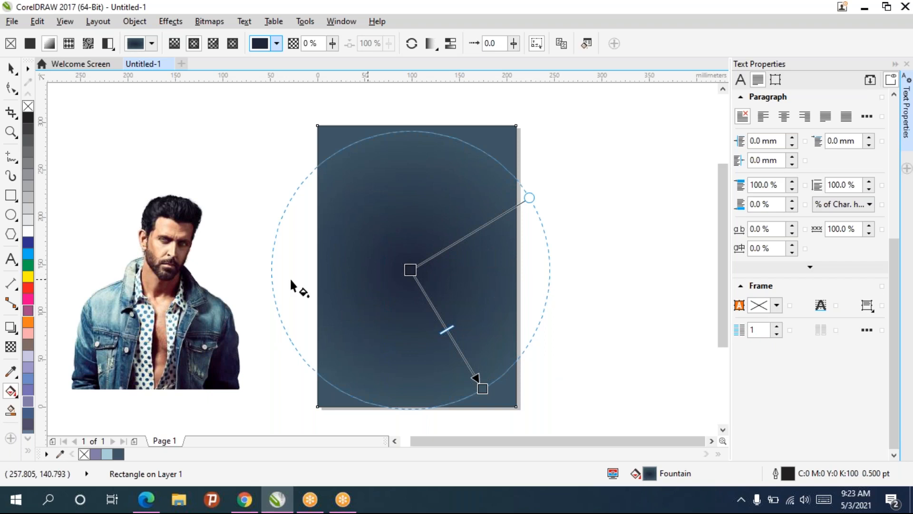
Redraw the rectangle's elliptical fill from a centre in its lower left area to just below its bottom edge.
{"action": "left_click", "coordinate": [9, 74]}
{"action": "left_click", "coordinate": [433, 269]}
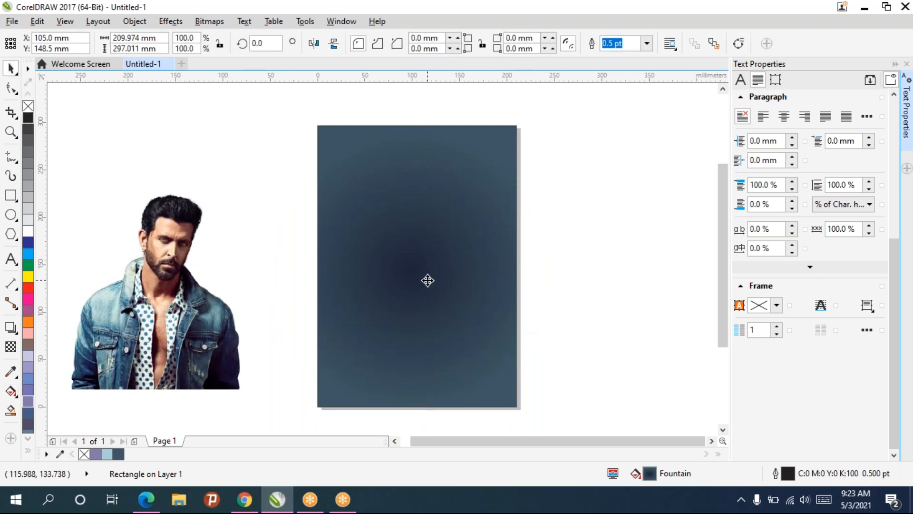
{"action": "left_click", "coordinate": [10, 391]}
{"action": "left_click_drag", "start_coordinate": [363, 303], "coordinate": [471, 418]}
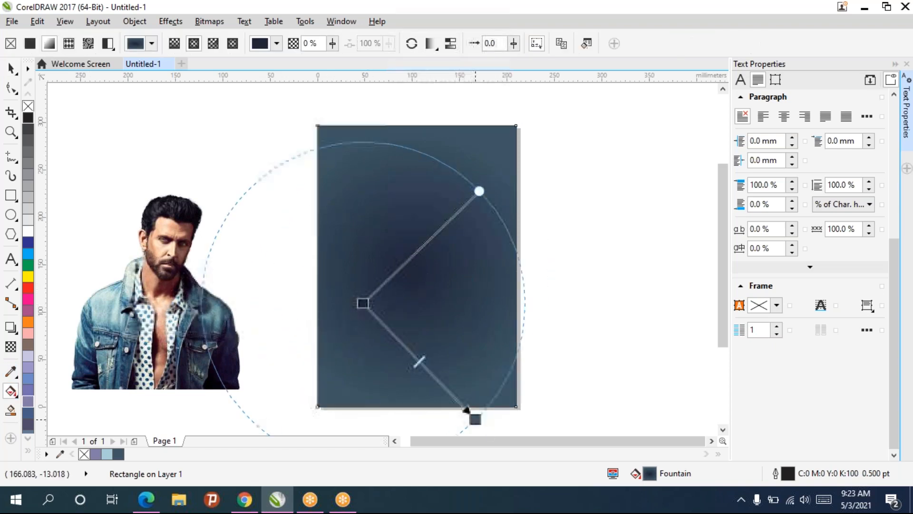
{"action": "left_click_drag", "start_coordinate": [461, 344], "coordinate": [487, 208]}
{"action": "left_click", "coordinate": [512, 284]}
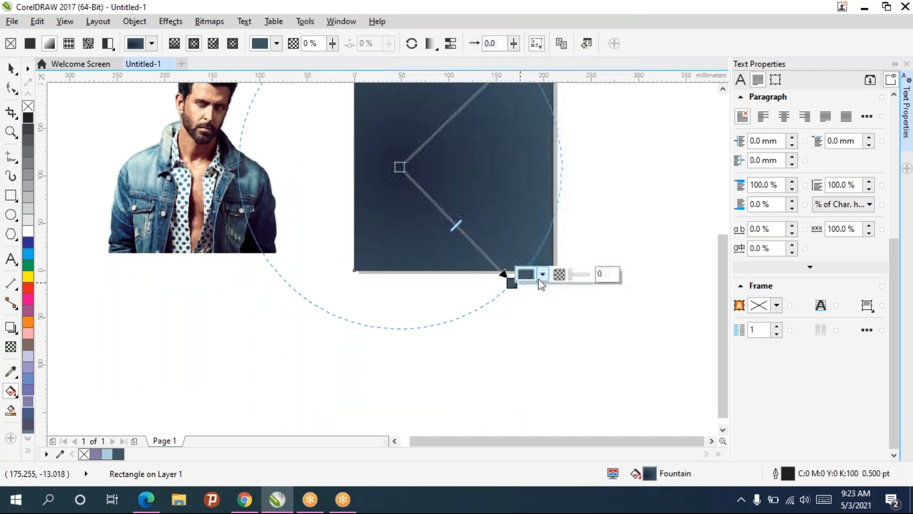
{"action": "left_click_drag", "start_coordinate": [460, 288], "coordinate": [380, 412]}
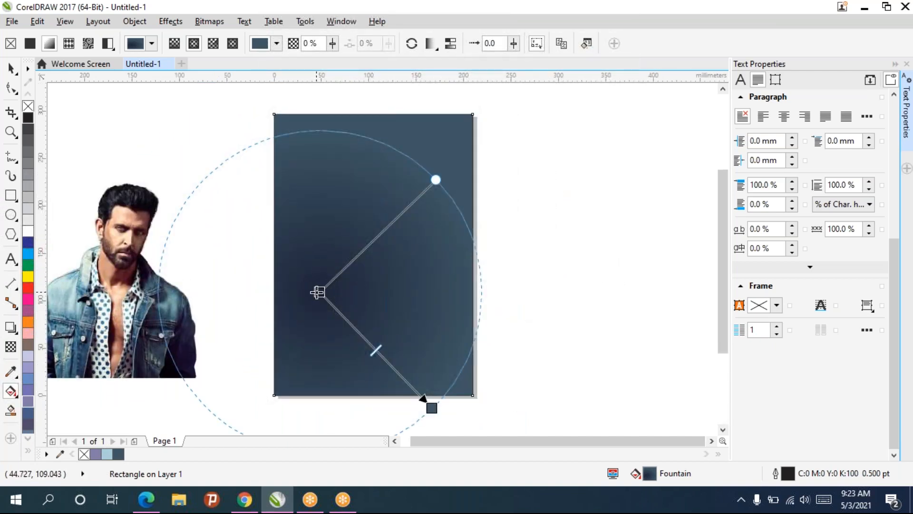
Set the elliptical fill's centre colour to the deep blue #001859.
{"action": "left_click", "coordinate": [320, 292]}
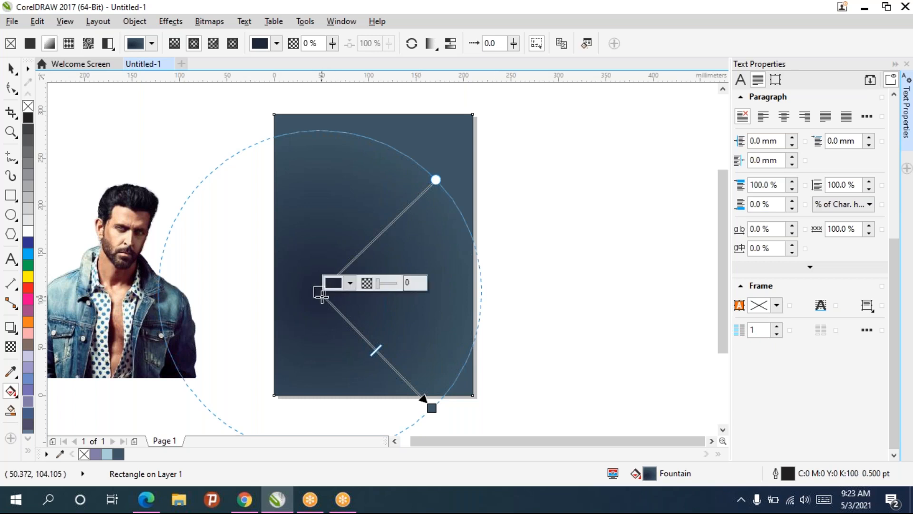
{"action": "left_click", "coordinate": [347, 283]}
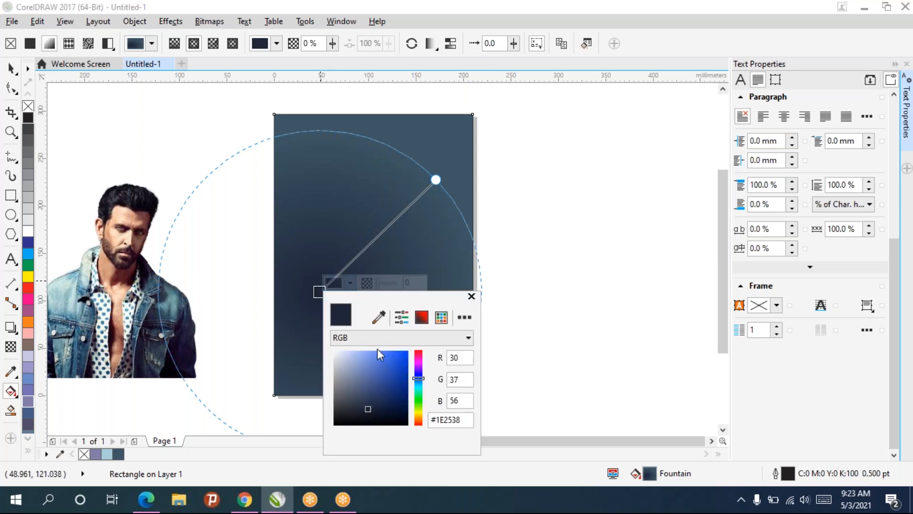
{"action": "left_click_drag", "start_coordinate": [406, 389], "coordinate": [407, 398]}
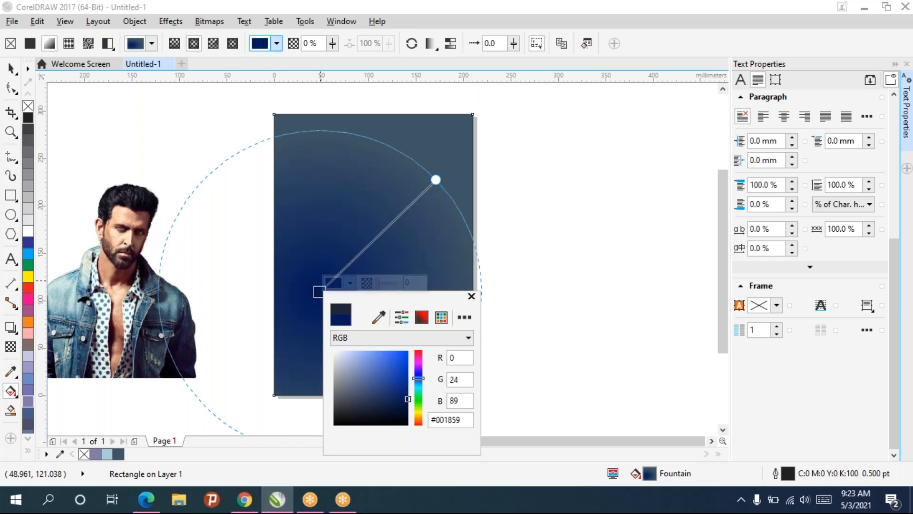
Set the outer colour of the rectangle's elliptical fill to the bright blue #1F95D9 and remove the rectangle's outline.
{"action": "left_click", "coordinate": [321, 295]}
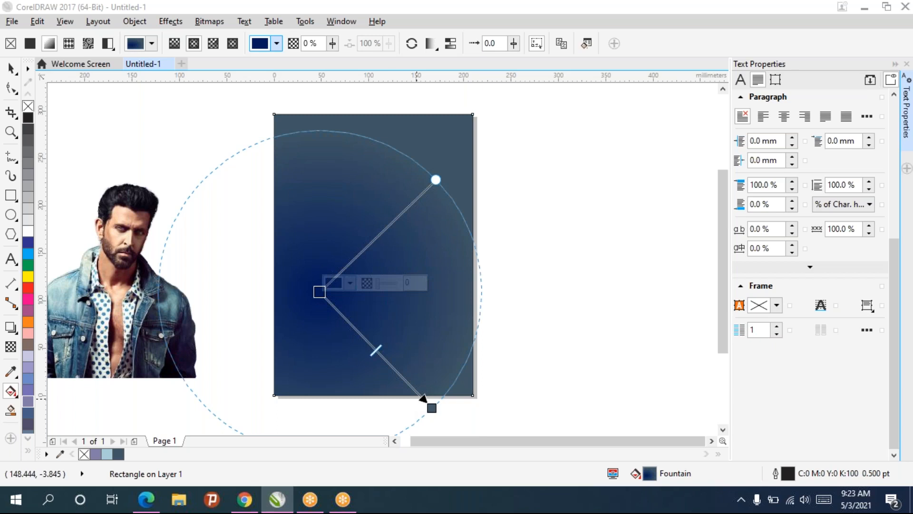
{"action": "left_click", "coordinate": [431, 408]}
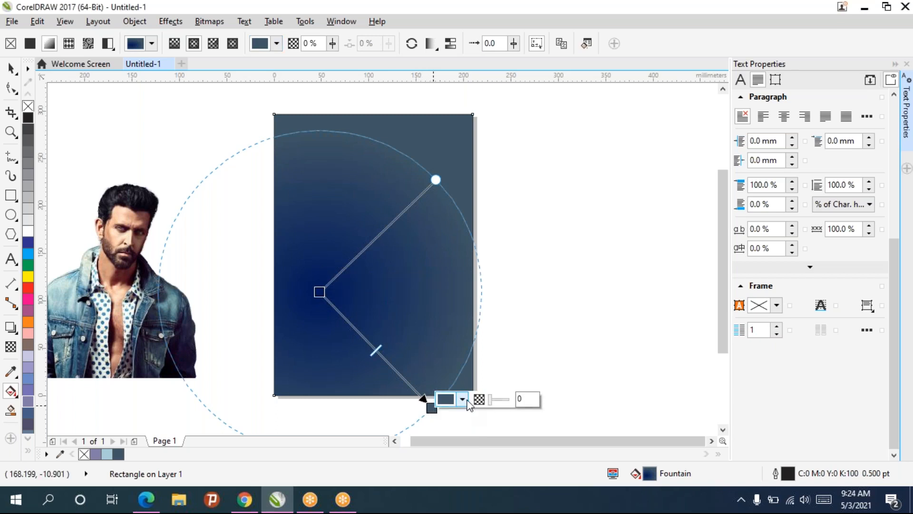
{"action": "left_click", "coordinate": [462, 400]}
{"action": "mouse_move", "coordinate": [482, 327]}
{"action": "left_mouse_down"}
{"action": "mouse_move", "coordinate": [504, 310]}
{"action": "mouse_move", "coordinate": [509, 325]}
{"action": "mouse_move", "coordinate": [510, 298]}
{"action": "left_mouse_up"}
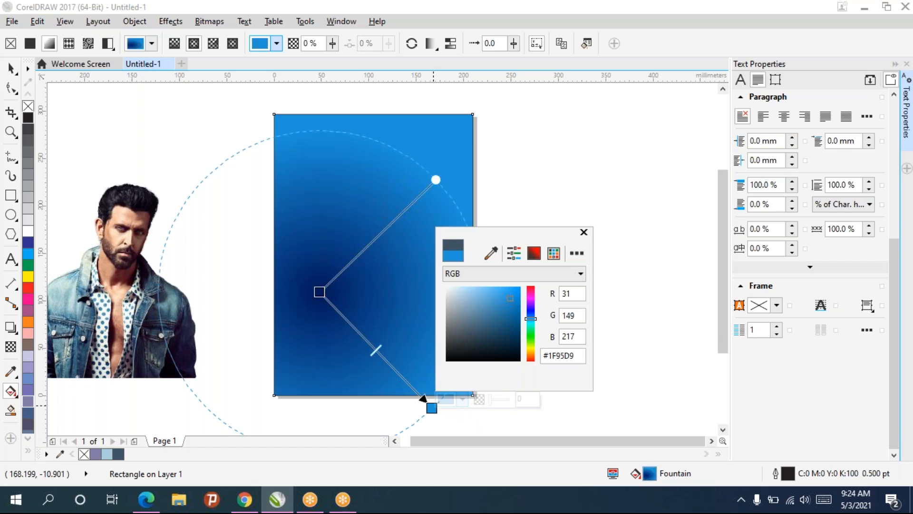
{"action": "left_click", "coordinate": [583, 233]}
{"action": "right_click", "coordinate": [27, 108]}
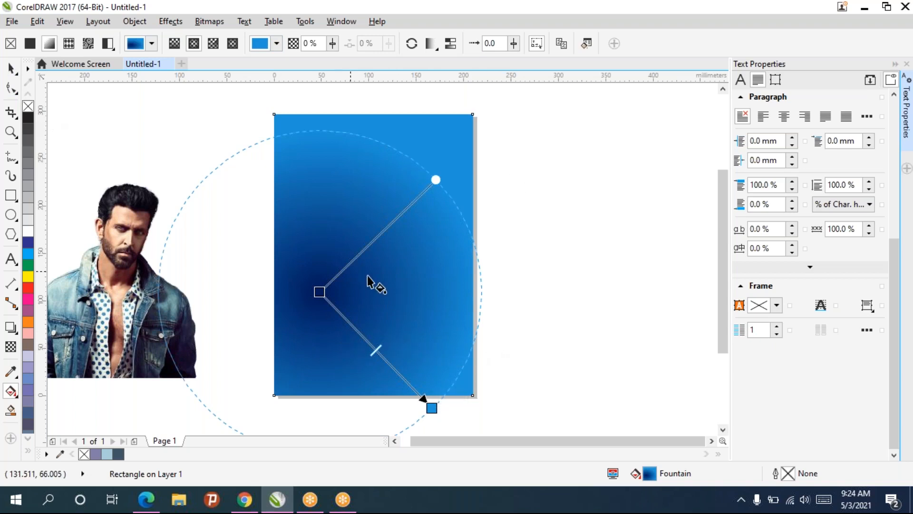
Try adding an intermediate colour node between the centre and outer edge of the rectangle's elliptical fill.
{"action": "scroll", "coordinate": [367, 335], "scroll_direction": "up", "scroll_amount": 3}
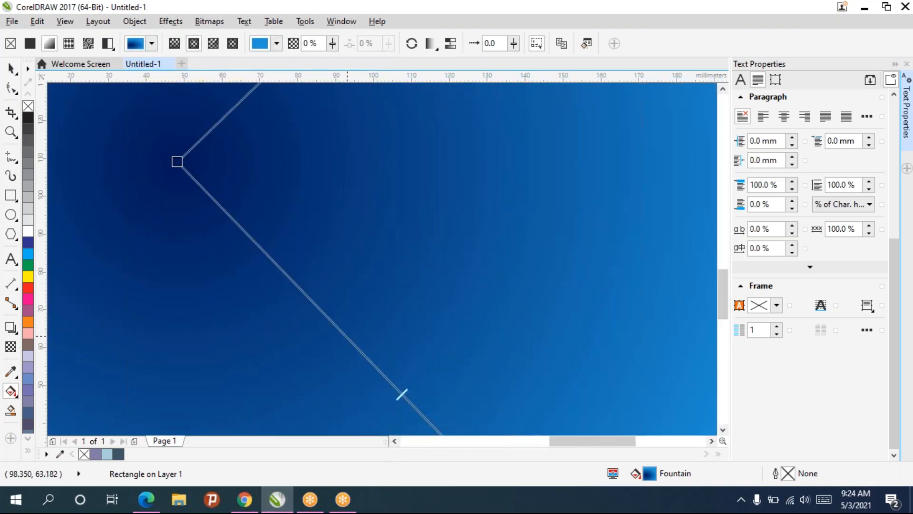
{"action": "double_click", "coordinate": [324, 313]}
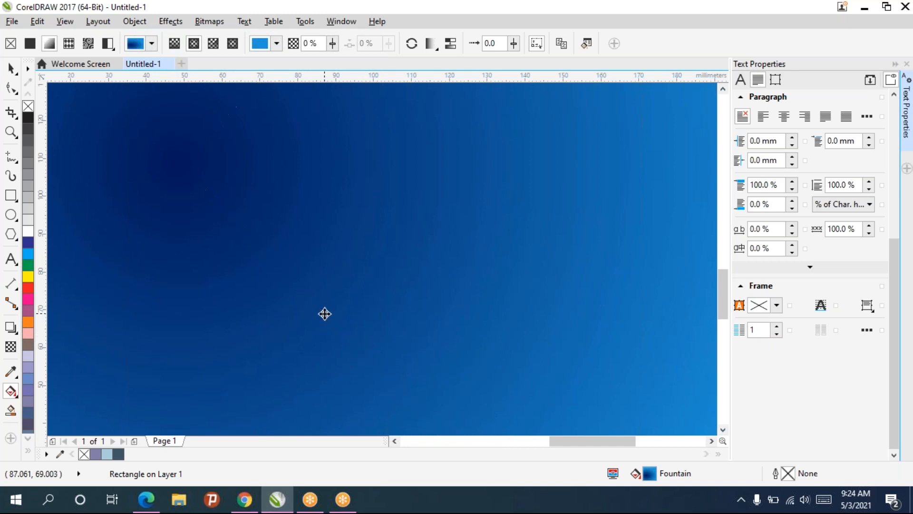
{"action": "scroll", "coordinate": [331, 323], "scroll_direction": "down", "scroll_amount": 3}
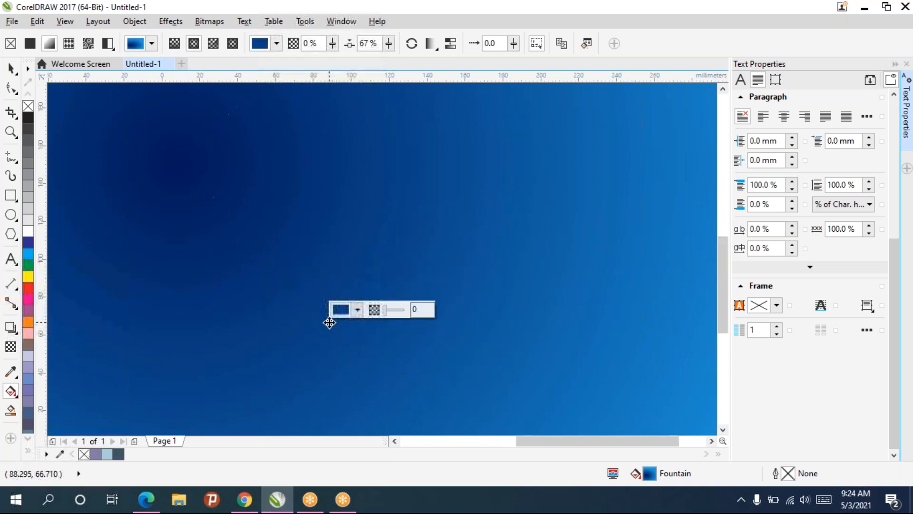
{"action": "left_click_drag", "start_coordinate": [330, 319], "coordinate": [347, 339]}
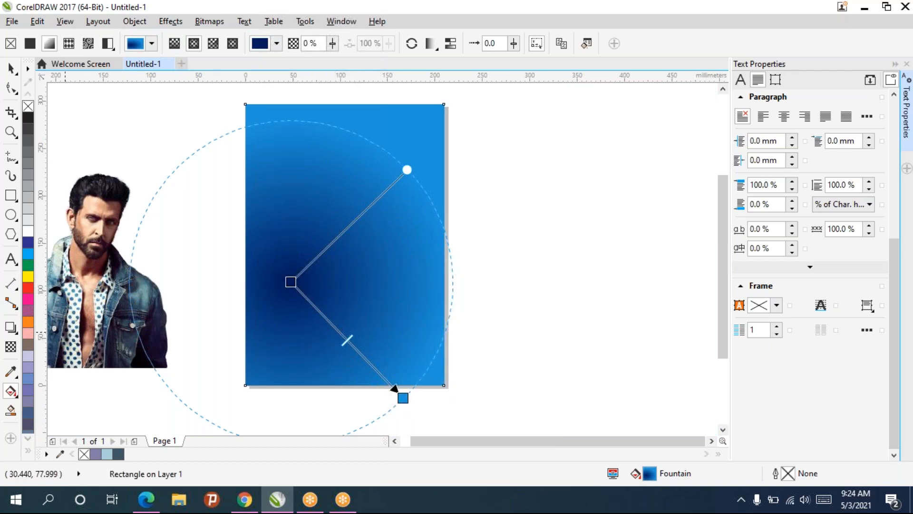
Place the cut-out man's bitmap at the centre of the page over the gradient rectangle.
{"action": "left_click", "coordinate": [13, 75]}
{"action": "left_click_drag", "start_coordinate": [96, 318], "coordinate": [359, 307]}
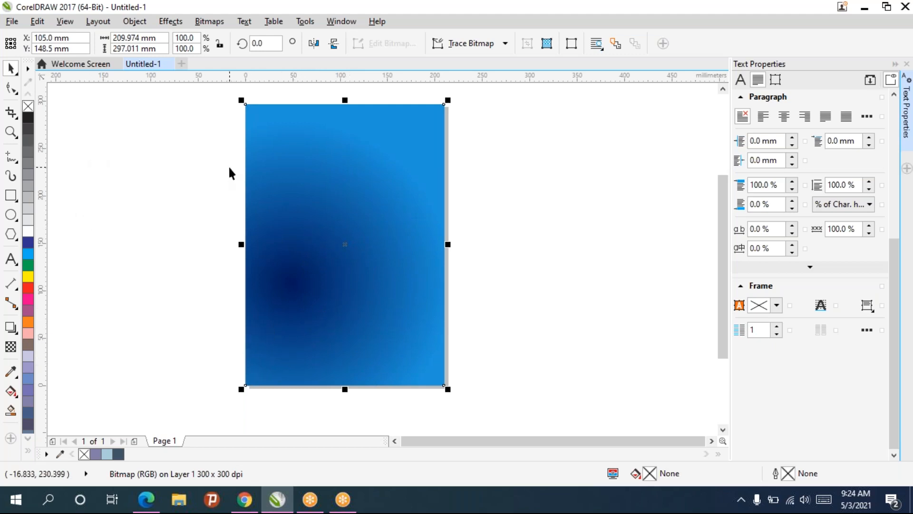
{"action": "left_click", "coordinate": [566, 244]}
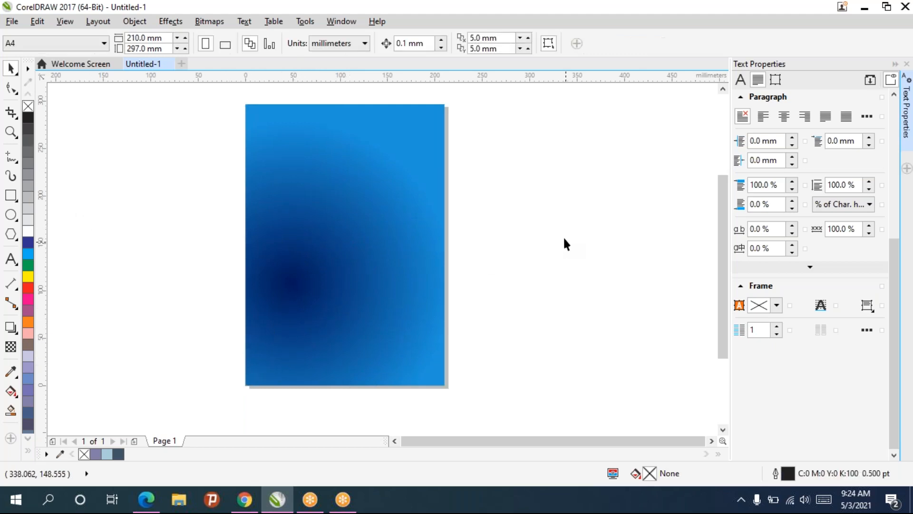
Order the gradient rectangle back one level so it sits behind the cut-out man.
{"action": "left_click", "coordinate": [368, 164]}
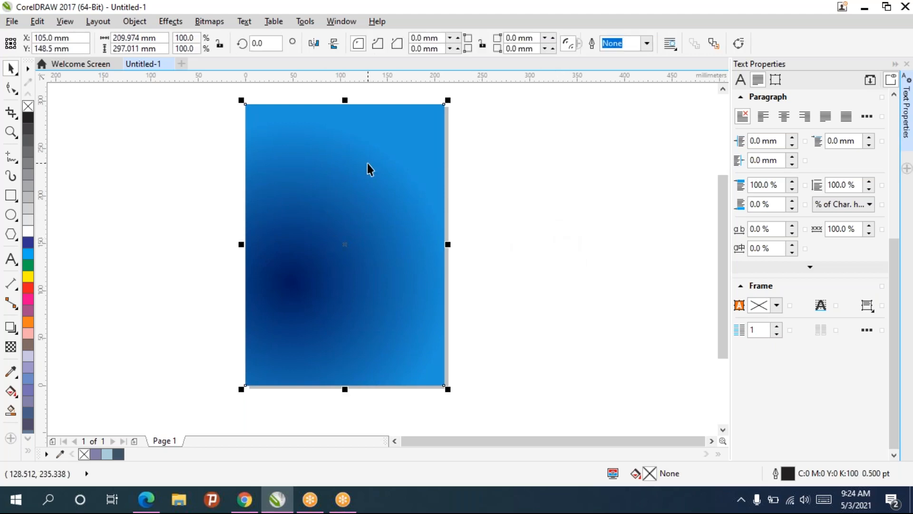
{"action": "right_click", "coordinate": [367, 165]}
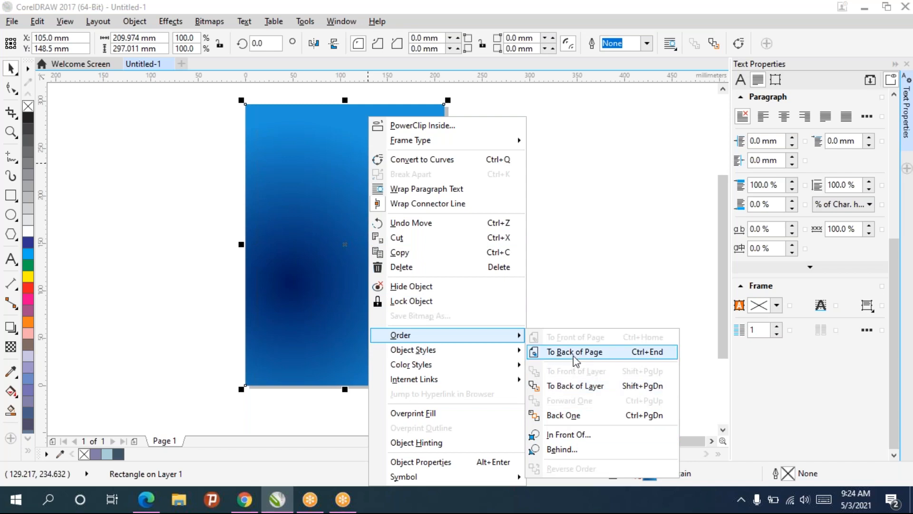
{"action": "left_click", "coordinate": [285, 183]}
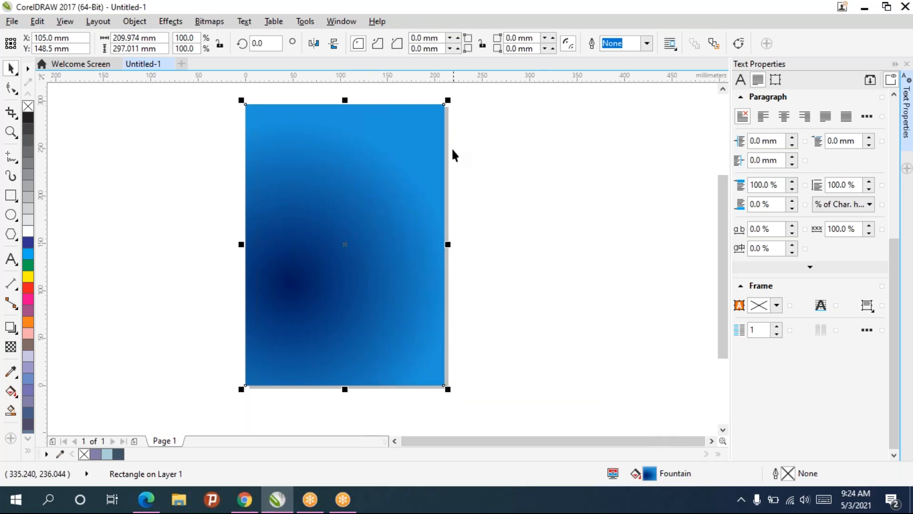
{"action": "right_click", "coordinate": [373, 190]}
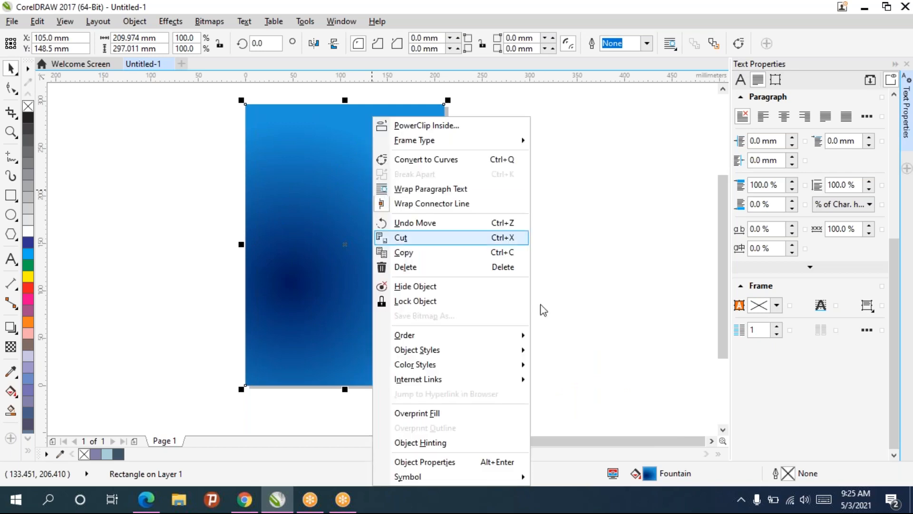
{"action": "mouse_move", "coordinate": [423, 346]}
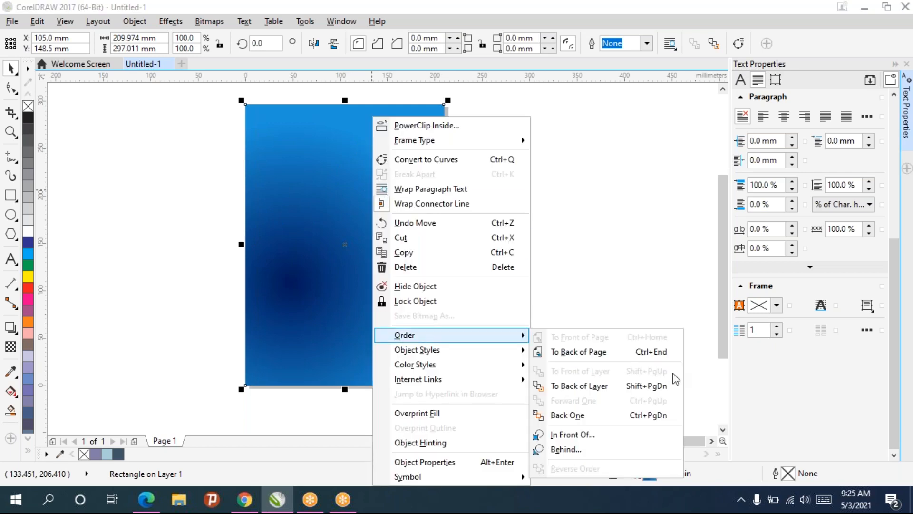
{"action": "left_click", "coordinate": [568, 415]}
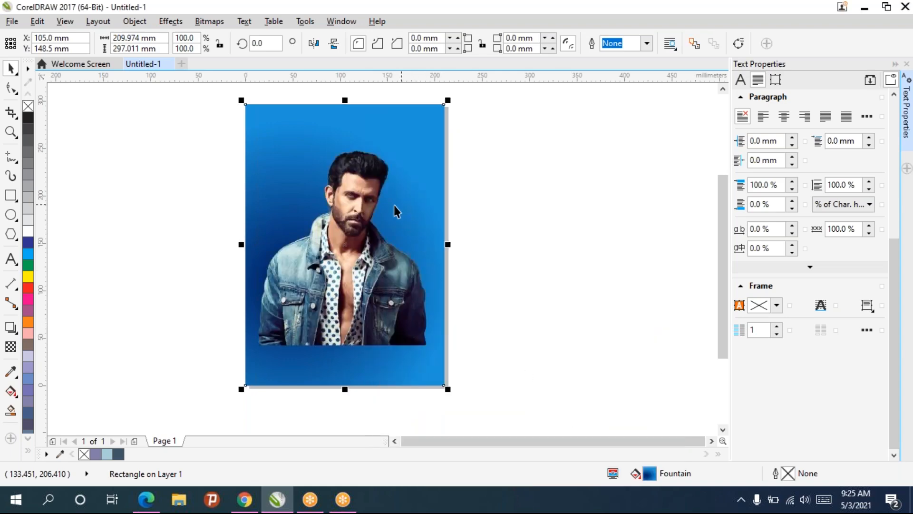
Move the cut-out man straight down until the jacket's cut edge is just above the page's bottom edge.
{"action": "scroll", "coordinate": [376, 238], "scroll_direction": "up", "scroll_amount": 3}
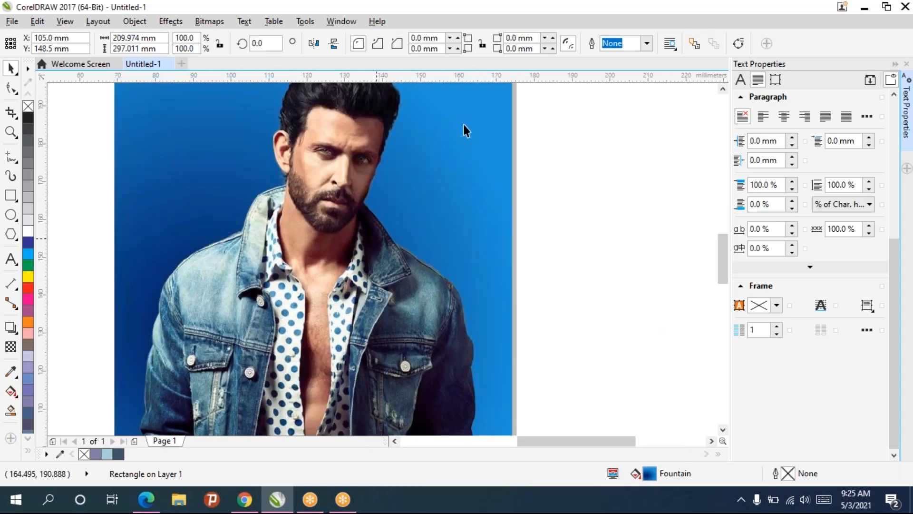
{"action": "scroll", "coordinate": [463, 124], "scroll_direction": "up", "scroll_amount": 1}
{"action": "scroll", "coordinate": [547, 205], "scroll_direction": "down", "scroll_amount": 4}
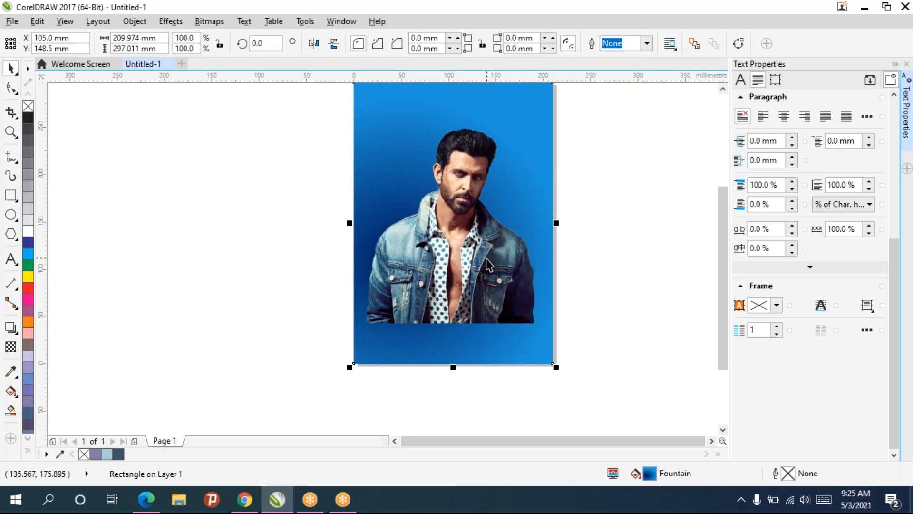
{"action": "left_click", "coordinate": [486, 283]}
{"action": "left_click_drag", "start_coordinate": [481, 283], "coordinate": [473, 316]}
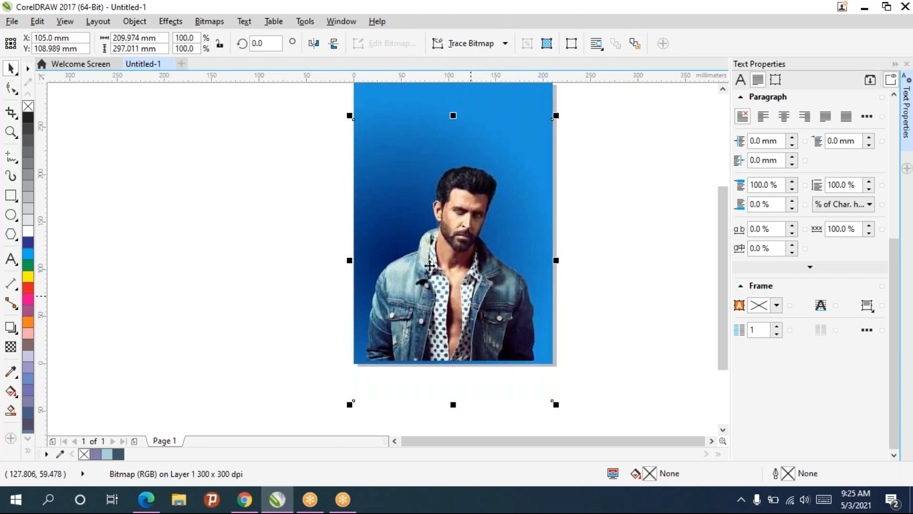
Crop the empty lower part of the man's bitmap by raising its two bottom nodes to the jacket's cut edge.
{"action": "left_click", "coordinate": [10, 88]}
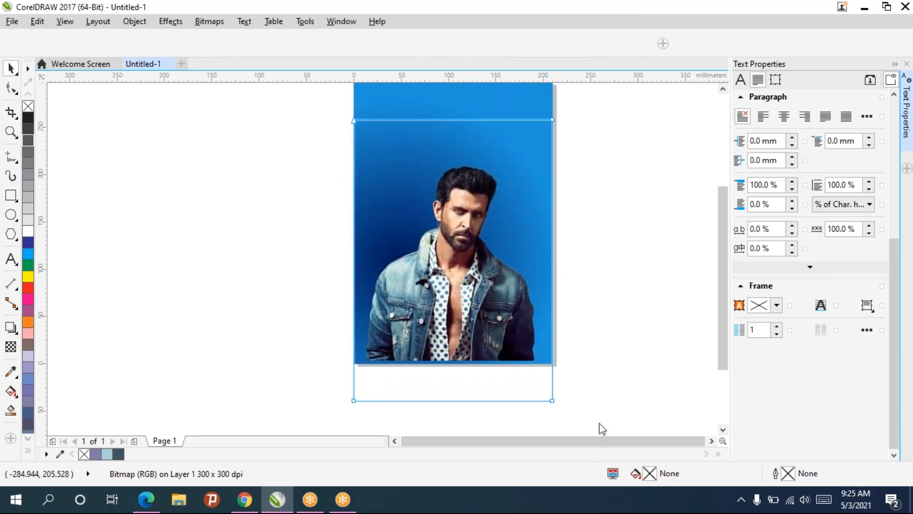
{"action": "left_click", "coordinate": [372, 400]}
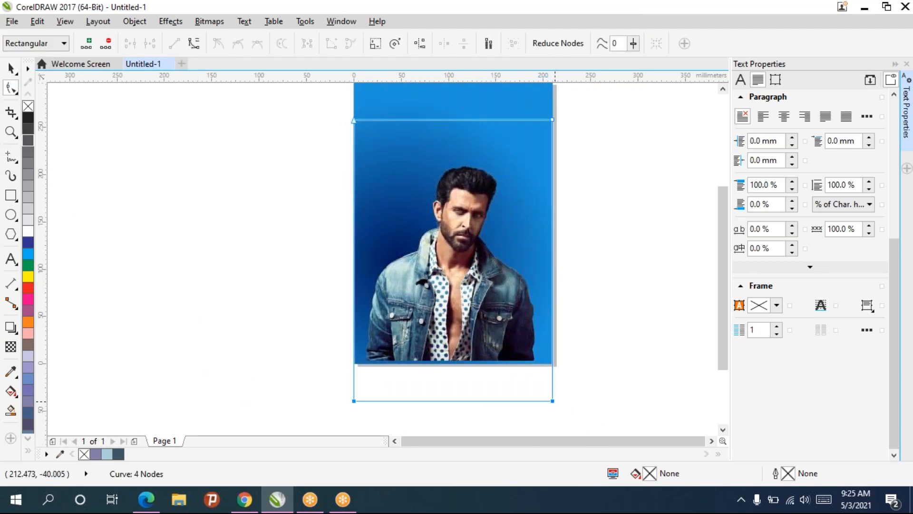
{"action": "left_click_drag", "start_coordinate": [553, 401], "coordinate": [549, 355]}
{"action": "left_click", "coordinate": [11, 68]}
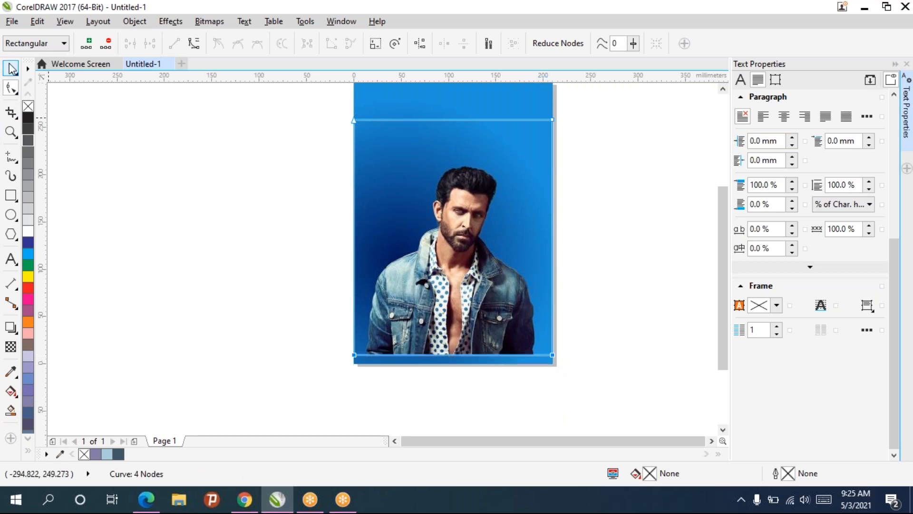
Align the bottom edge of the cropped man bitmap with the page's bottom edge.
{"action": "left_click_drag", "start_coordinate": [492, 310], "coordinate": [492, 340]}
{"action": "scroll", "coordinate": [486, 327], "scroll_direction": "up", "scroll_amount": 2}
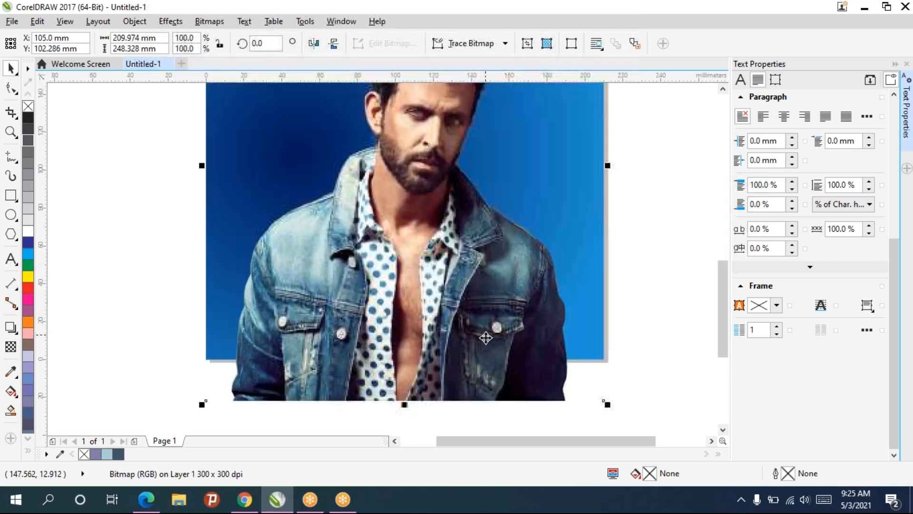
{"action": "left_click_drag", "start_coordinate": [489, 400], "coordinate": [490, 359]}
{"action": "left_click", "coordinate": [638, 311]}
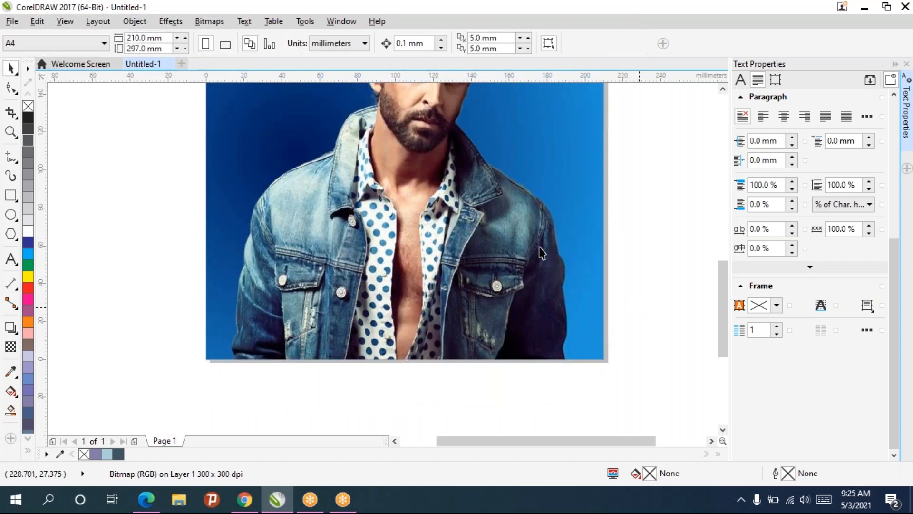
Scale the cut-out man up to 112.2 % from its lower corner and shift him sideways to the page's horizontal centre.
{"action": "scroll", "coordinate": [537, 253], "scroll_direction": "down", "scroll_amount": 1}
{"action": "left_click_drag", "start_coordinate": [535, 264], "coordinate": [497, 383]}
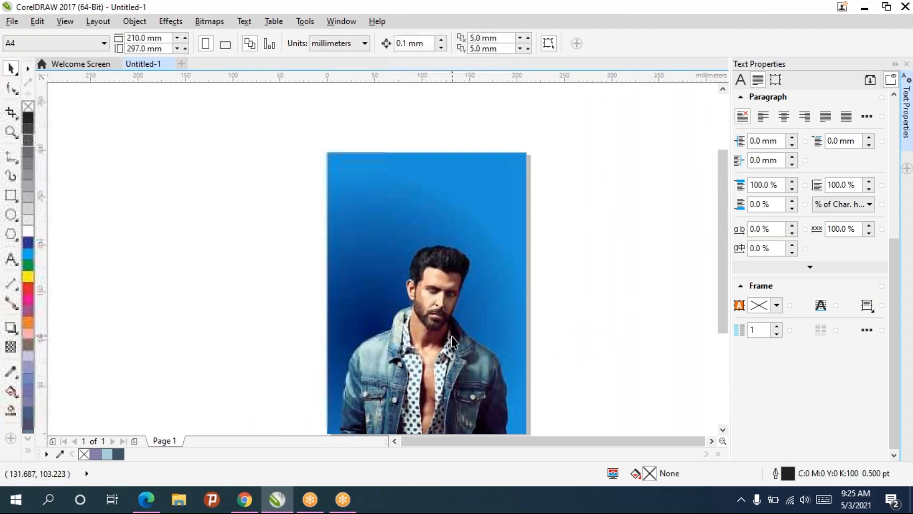
{"action": "left_click", "coordinate": [452, 336]}
{"action": "left_click_drag", "start_coordinate": [322, 193], "coordinate": [297, 155]}
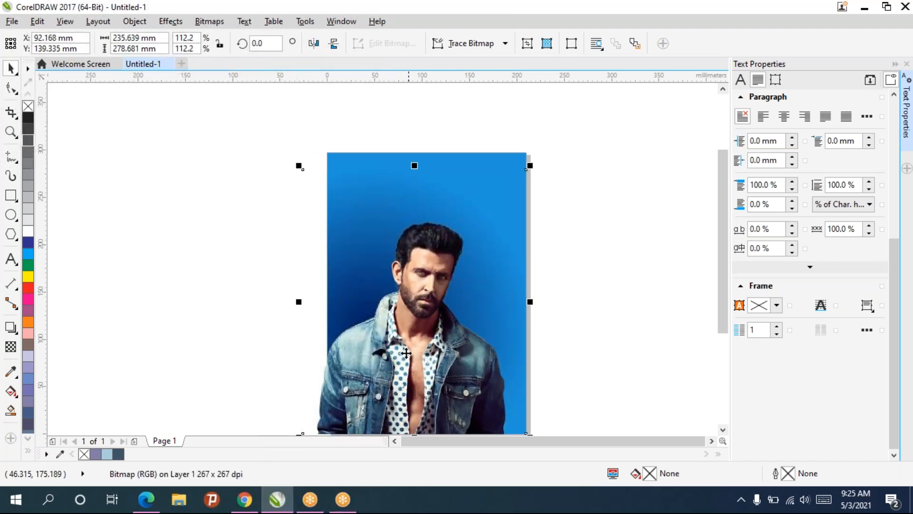
{"action": "left_click_drag", "start_coordinate": [408, 354], "coordinate": [419, 353]}
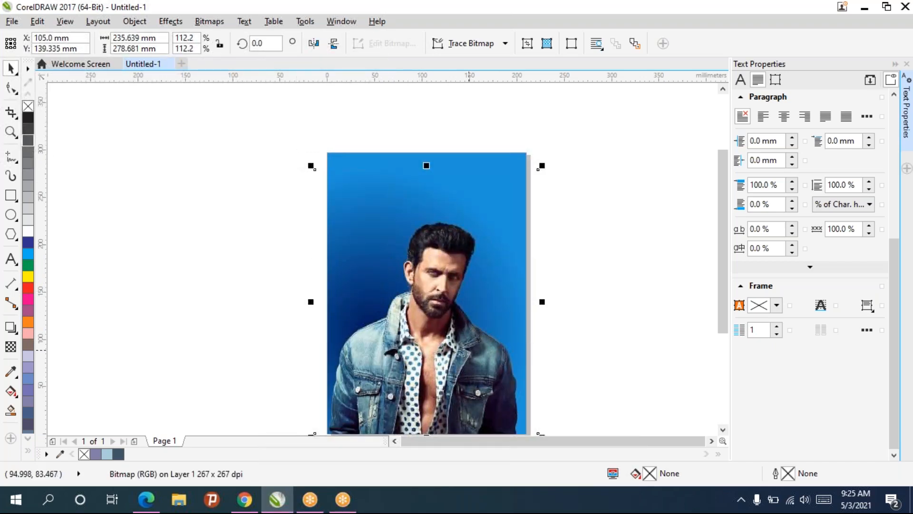
{"action": "scroll", "coordinate": [413, 313], "scroll_direction": "down", "scroll_amount": 2}
Shift the enlarged man slightly sideways, then centre his bitmap on the page.
{"action": "left_click_drag", "start_coordinate": [413, 313], "coordinate": [412, 308]}
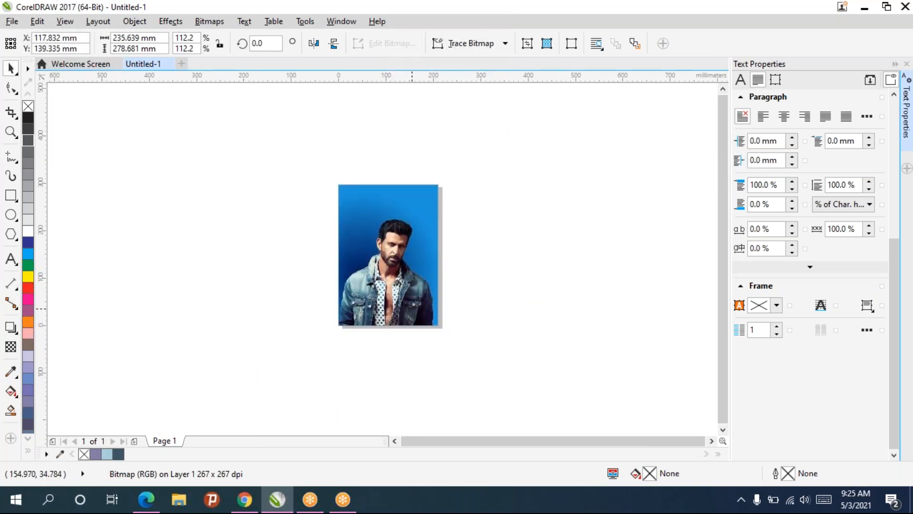
{"action": "scroll", "coordinate": [418, 308], "scroll_direction": "up", "scroll_amount": 4}
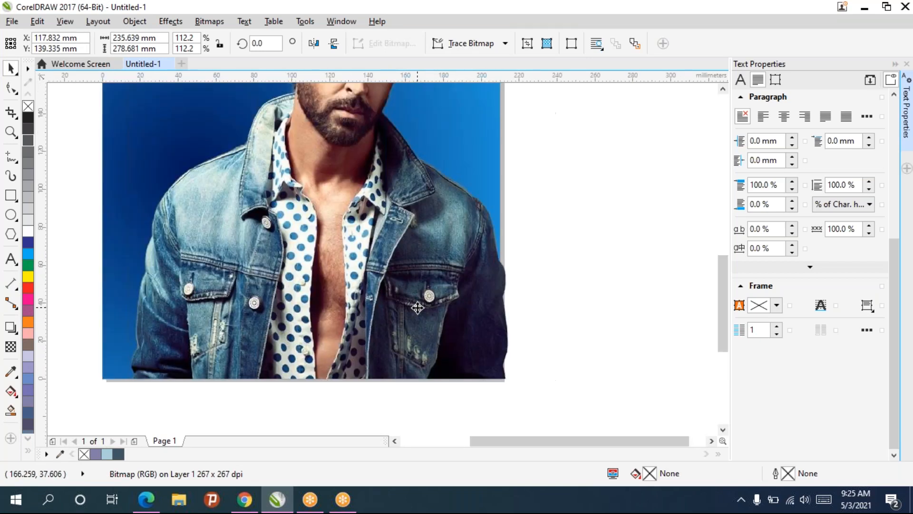
{"action": "key", "text": "p"}
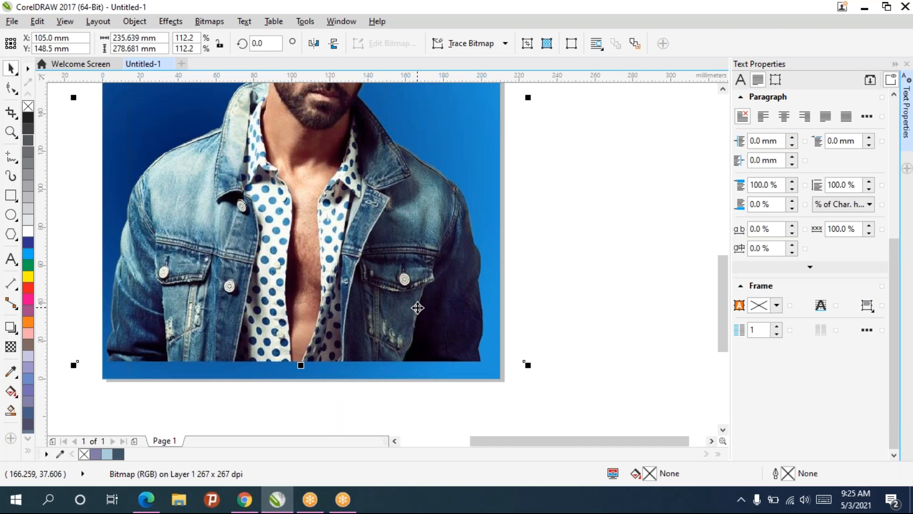
{"action": "left_click_drag", "start_coordinate": [343, 327], "coordinate": [343, 322]}
Nudge the man straight down to Y 139.0 mm so the jacket's cut edge meets the page's bottom edge, and deselect him.
{"action": "key", "text": "Down"}
{"action": "key", "text": "Down"}
{"action": "key", "text": "Down"}
{"action": "key", "text": "Down"}
{"action": "key", "text": "Down"}
{"action": "key", "text": "Down"}
{"action": "key", "text": "Down"}
{"action": "key", "text": "Down"}
{"action": "key", "text": "Down"}
{"action": "key", "text": "Down"}
{"action": "key", "text": "Down"}
{"action": "key", "text": "Down"}
{"action": "key", "text": "Down"}
{"action": "key", "text": "Down"}
{"action": "key", "text": "Down"}
{"action": "key", "text": "Down"}
{"action": "key", "text": "Down"}
{"action": "key", "text": "Down"}
{"action": "key", "text": "Down"}
{"action": "key", "text": "Down"}
{"action": "key", "text": "Down"}
{"action": "key", "text": "Down"}
{"action": "key", "text": "Down"}
{"action": "key", "text": "Down"}
{"action": "key", "text": "Down"}
{"action": "key", "text": "Down"}
{"action": "key", "text": "Down"}
{"action": "key", "text": "Down"}
{"action": "key", "text": "Down"}
{"action": "key", "text": "Down"}
{"action": "key", "text": "Down"}
{"action": "key", "text": "Down"}
{"action": "key", "text": "Down"}
{"action": "key", "text": "Down"}
{"action": "key", "text": "Down"}
{"action": "key", "text": "Down"}
{"action": "key", "text": "Down"}
{"action": "key", "text": "Down"}
{"action": "key", "text": "Down"}
{"action": "key", "text": "Down"}
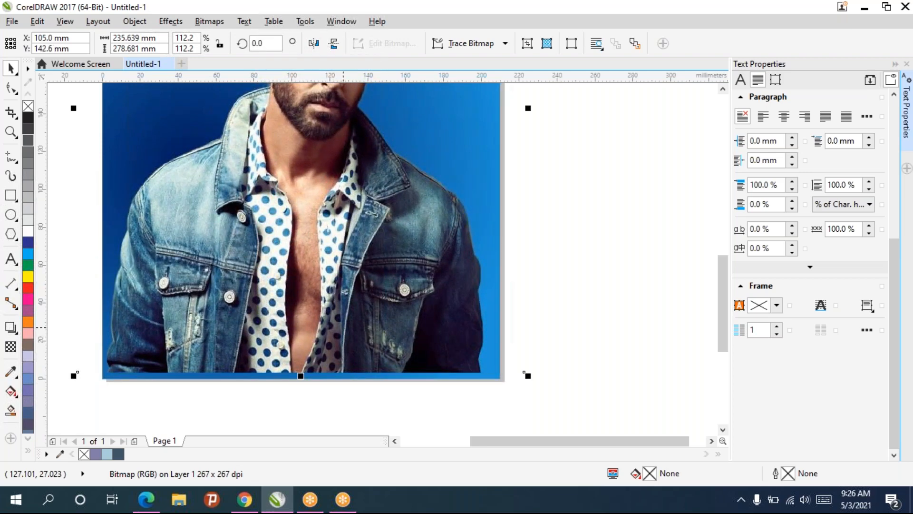
{"action": "scroll", "coordinate": [381, 257], "scroll_direction": "down", "scroll_amount": 3}
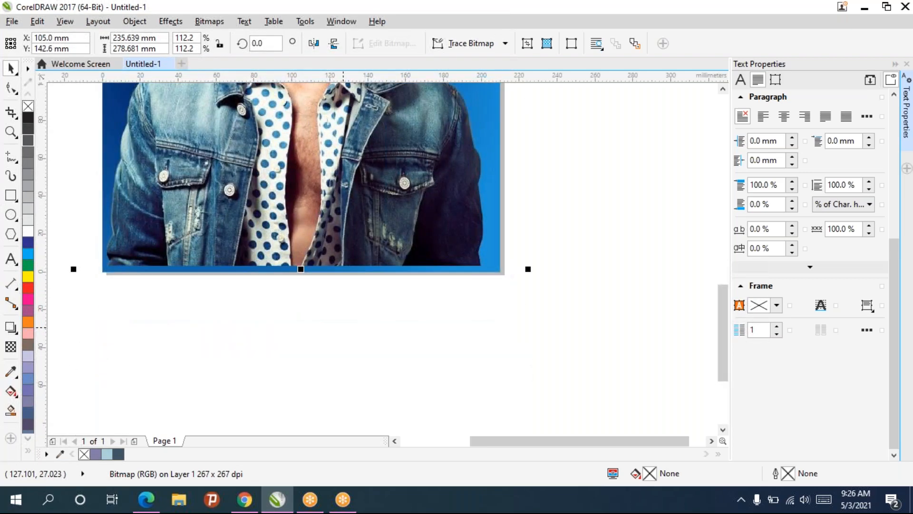
{"action": "key", "text": "Down"}
{"action": "key", "text": "Down"}
{"action": "key", "text": "Down"}
{"action": "key", "text": "Down"}
{"action": "key", "text": "Down"}
{"action": "key", "text": "Down"}
{"action": "key", "text": "Down"}
{"action": "key", "text": "Down"}
{"action": "key", "text": "Down"}
{"action": "key", "text": "Down"}
{"action": "key", "text": "Down"}
{"action": "key", "text": "Down"}
{"action": "key", "text": "Down"}
{"action": "key", "text": "Down"}
{"action": "key", "text": "Down"}
{"action": "key", "text": "Down"}
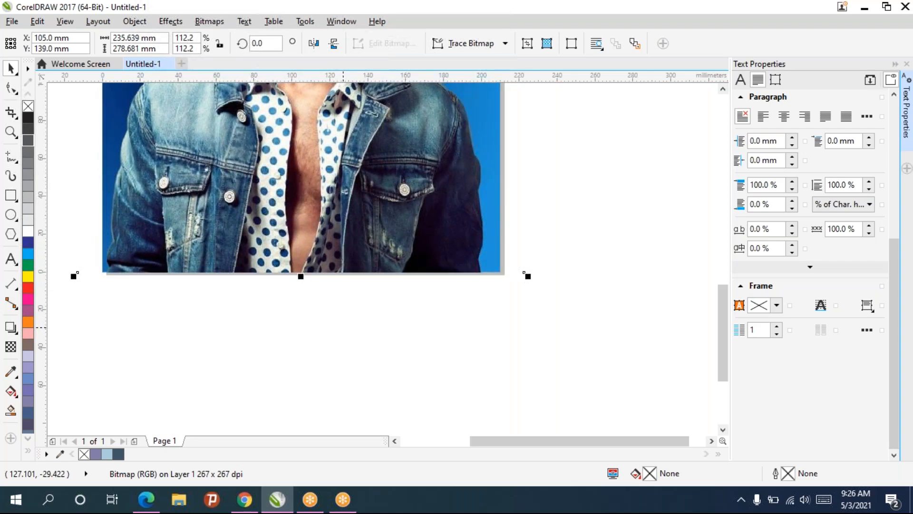
{"action": "left_click", "coordinate": [430, 336]}
{"action": "scroll", "coordinate": [432, 329], "scroll_direction": "up", "scroll_amount": 2}
{"action": "scroll", "coordinate": [433, 329], "scroll_direction": "down", "scroll_amount": 2}
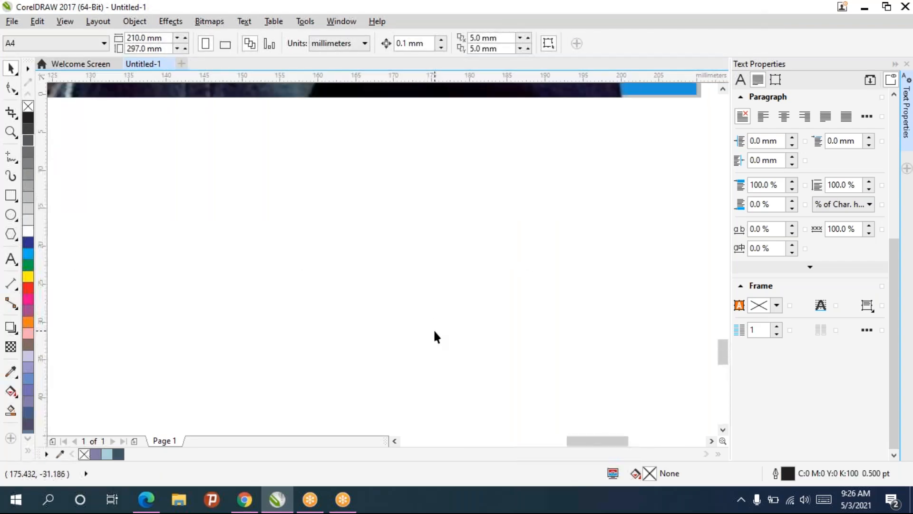
{"action": "left_click_drag", "start_coordinate": [442, 382], "coordinate": [448, 462]}
{"action": "scroll", "coordinate": [455, 338], "scroll_direction": "down", "scroll_amount": 1}
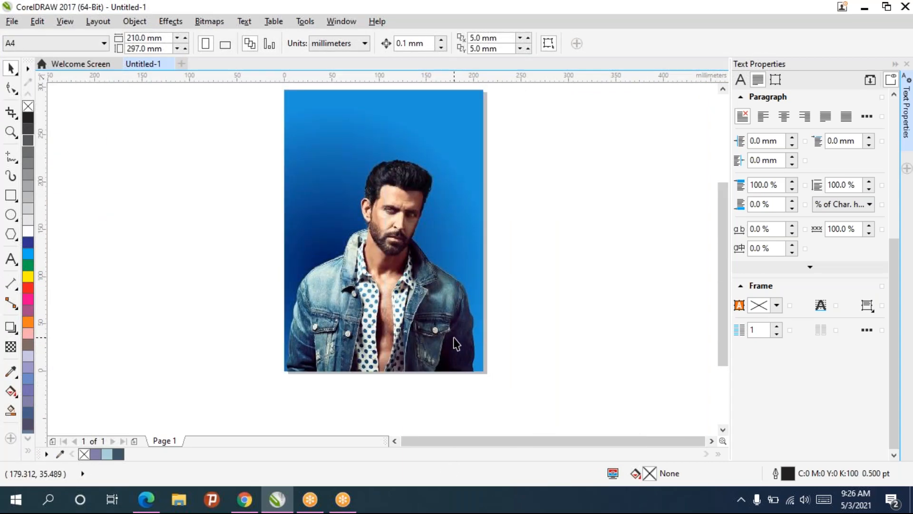
Add the artistic text FLIMFARE in 24 pt Arial on the blue background above the man's head.
{"action": "left_click_drag", "start_coordinate": [455, 339], "coordinate": [453, 373]}
{"action": "scroll", "coordinate": [387, 241], "scroll_direction": "up", "scroll_amount": 3}
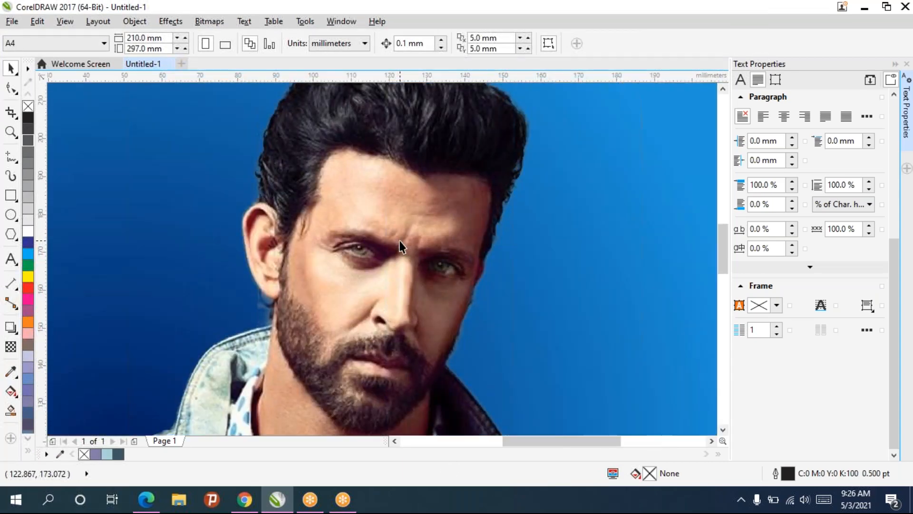
{"action": "scroll", "coordinate": [401, 246], "scroll_direction": "down", "scroll_amount": 3}
{"action": "left_click_drag", "start_coordinate": [406, 252], "coordinate": [393, 218]}
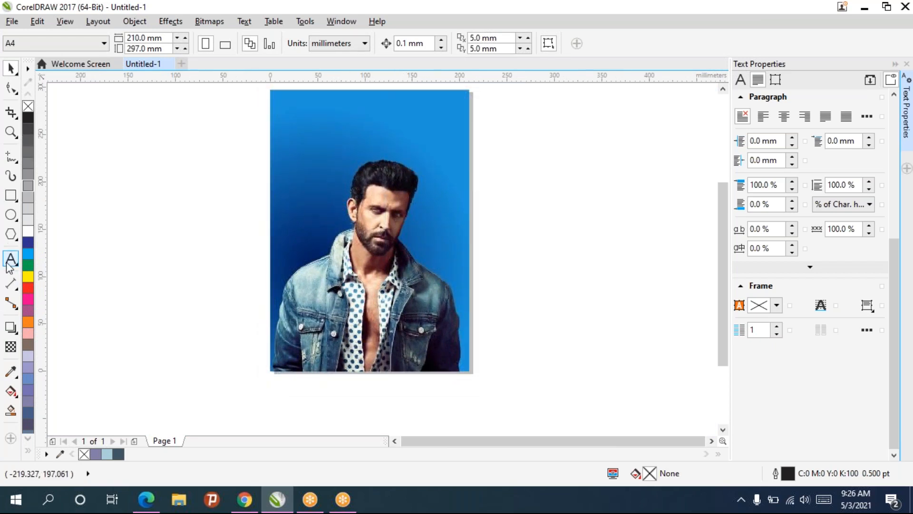
{"action": "key", "text": "F8"}
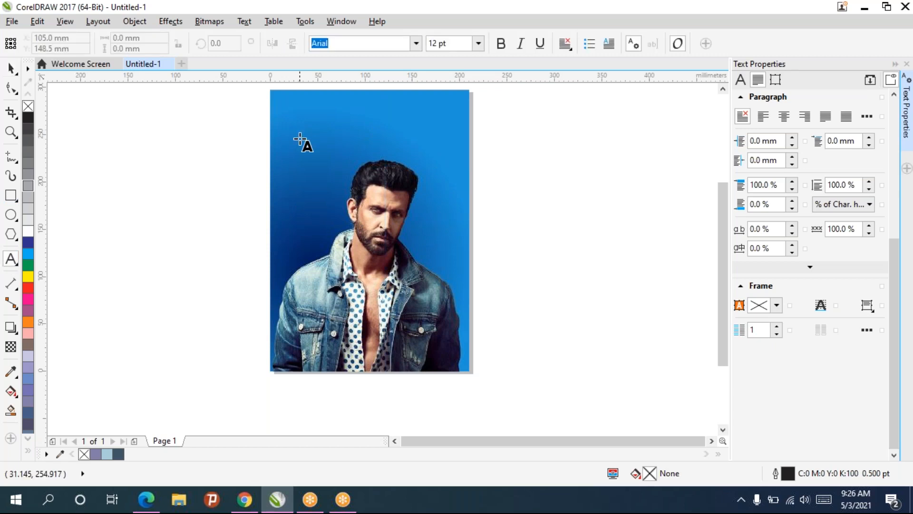
{"action": "left_click", "coordinate": [301, 148]}
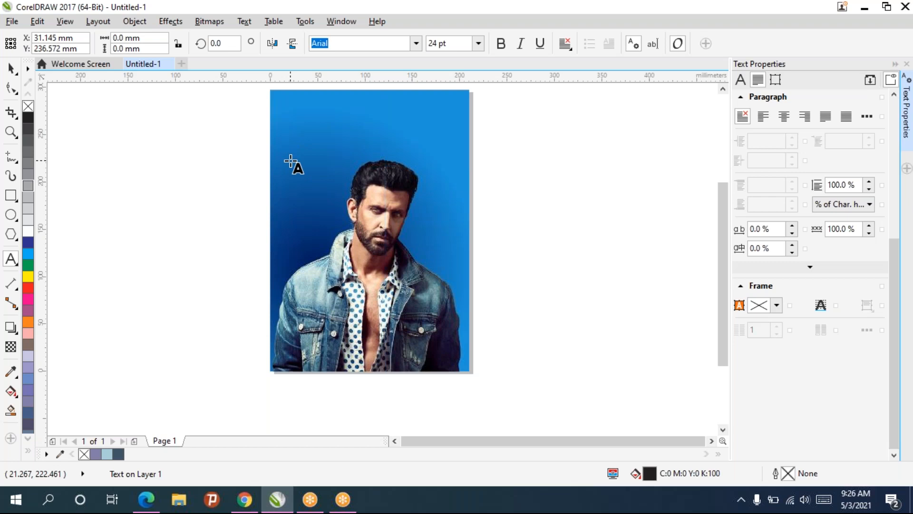
{"action": "type", "text": "H"}
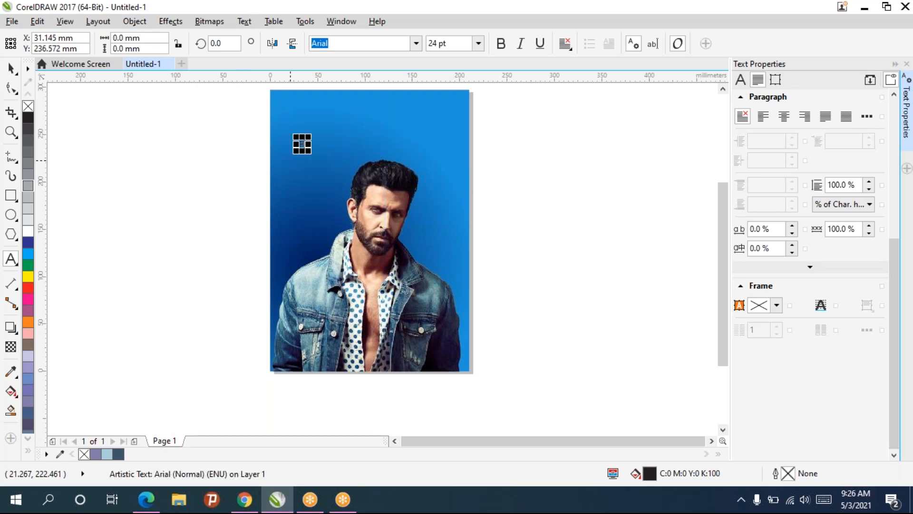
{"action": "type", "text": "LIMFARE"}
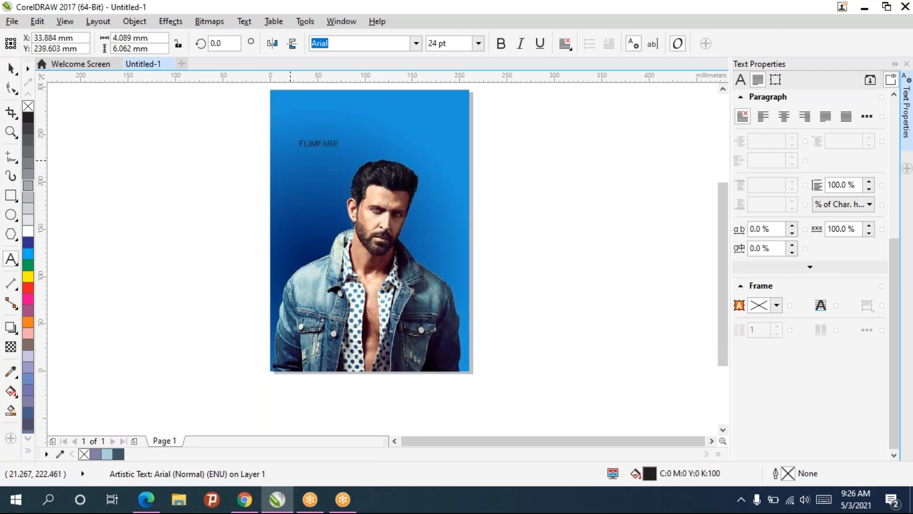
Enlarge the FLIMFARE title to about 89.6 pt and centre it horizontally near the page's top edge at about Y 267 mm.
{"action": "double_click", "coordinate": [318, 143]}
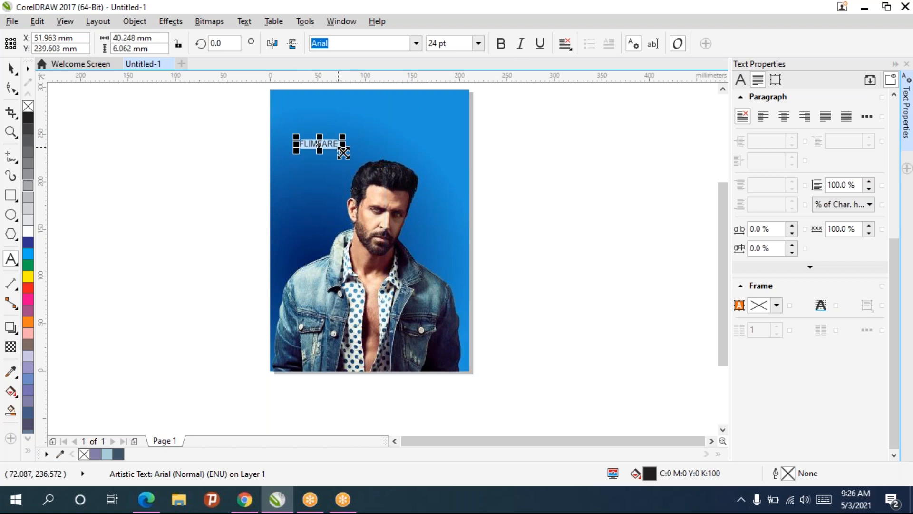
{"action": "left_click_drag", "start_coordinate": [343, 152], "coordinate": [395, 198]}
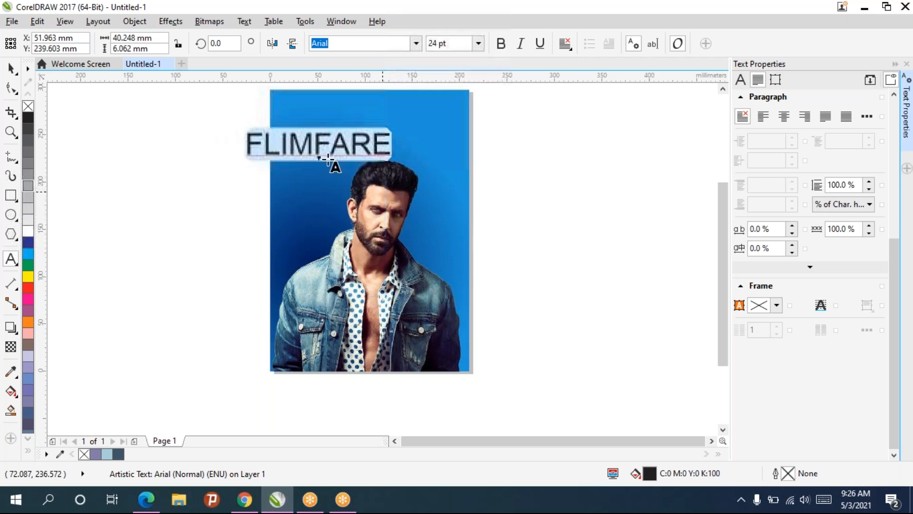
{"action": "left_click_drag", "start_coordinate": [315, 143], "coordinate": [373, 116]}
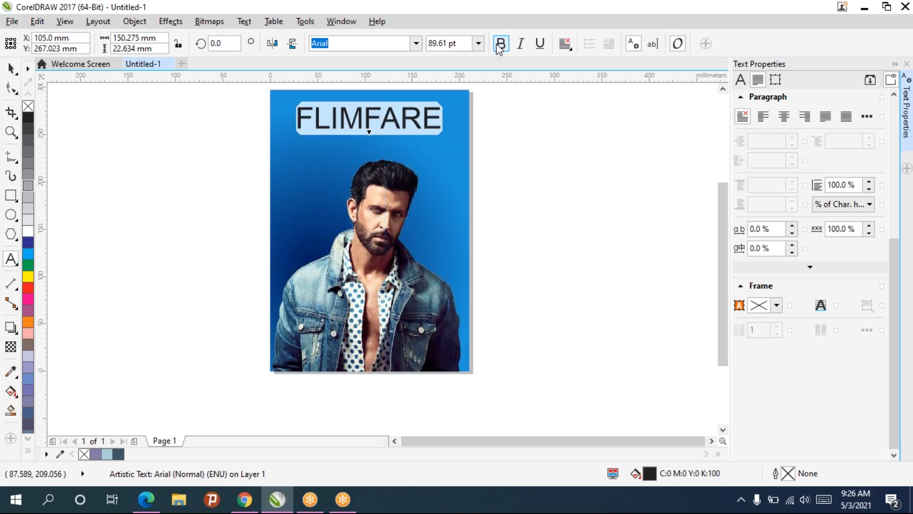
Make the FLIMFARE title bold, try a white fill, and settle on yellow.
{"action": "left_click", "coordinate": [501, 43]}
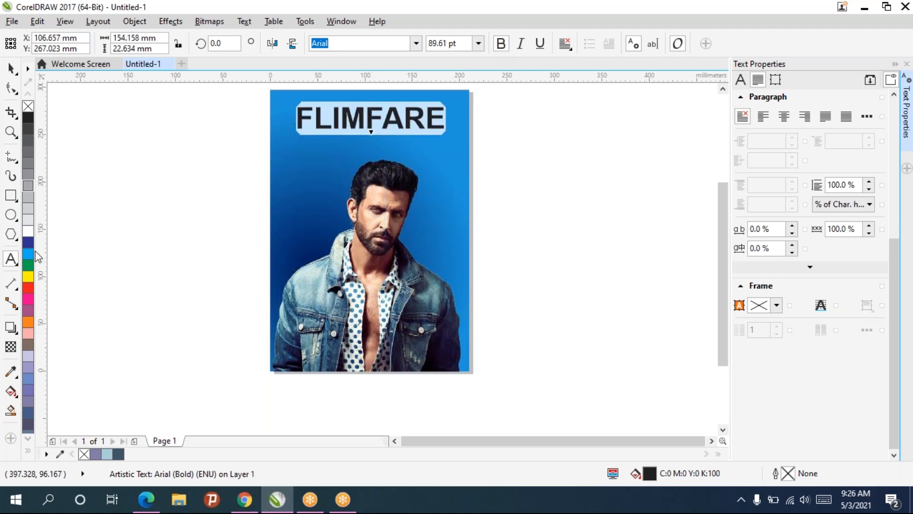
{"action": "left_click", "coordinate": [27, 231]}
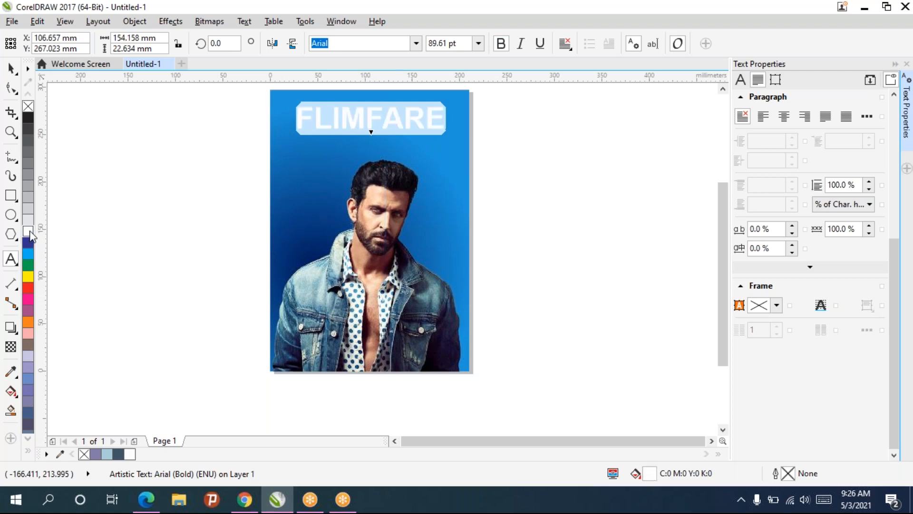
{"action": "left_click", "coordinate": [10, 70]}
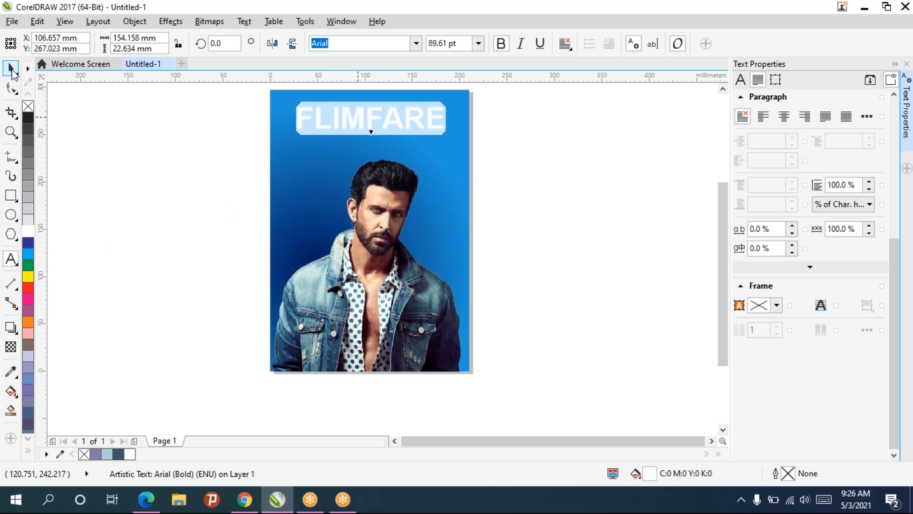
{"action": "left_click", "coordinate": [567, 179]}
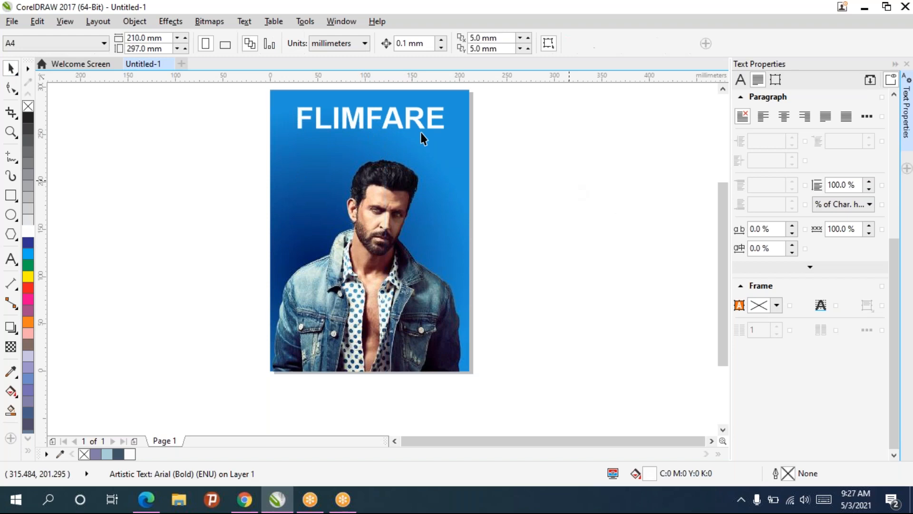
{"action": "left_click", "coordinate": [398, 123]}
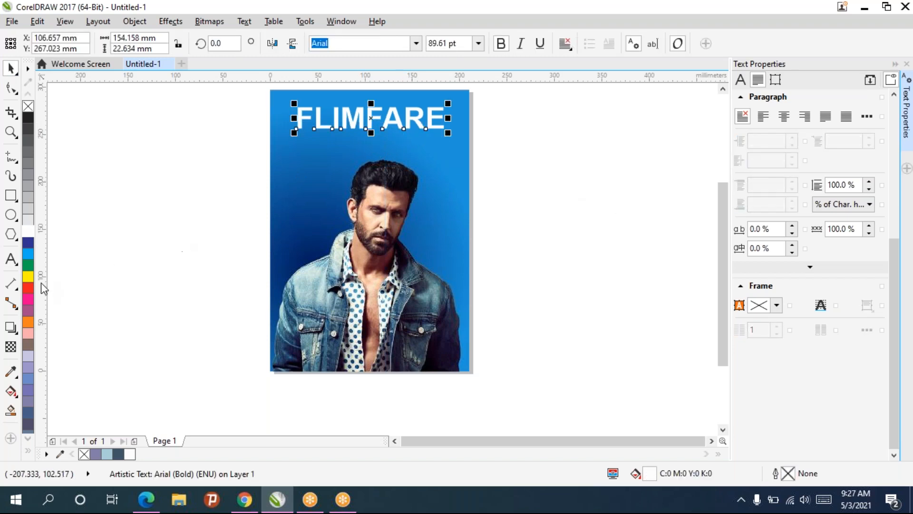
{"action": "left_click", "coordinate": [27, 276]}
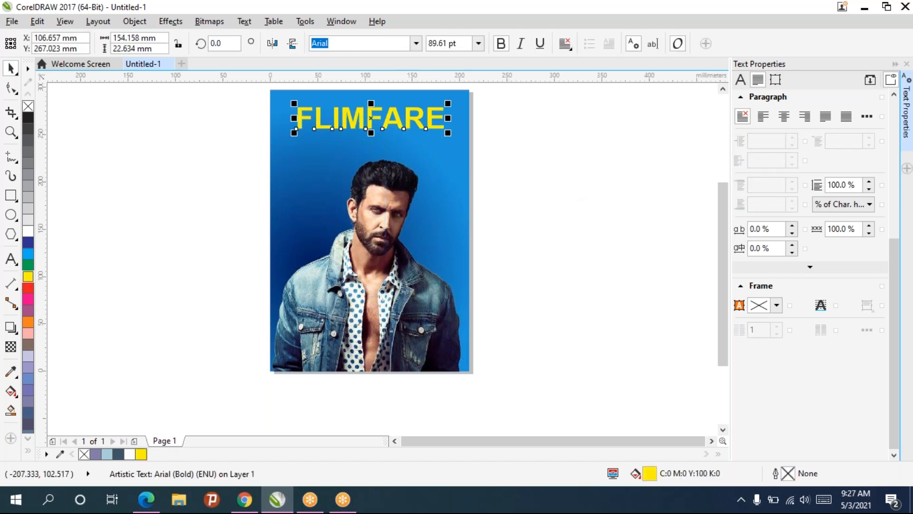
Scale the FLIMFARE title to about 115.7 pt so it nearly spans the page width, and position it just below the top edge.
{"action": "left_click_drag", "start_coordinate": [448, 133], "coordinate": [477, 145]}
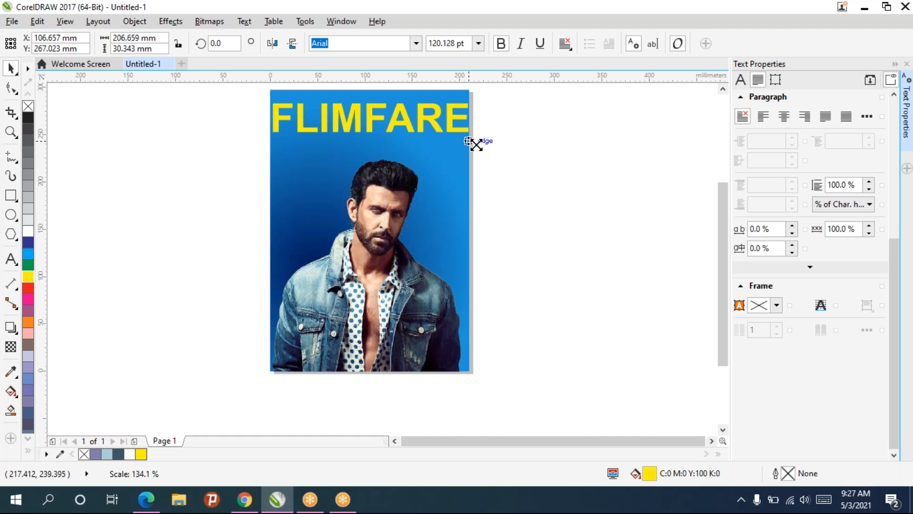
{"action": "left_click_drag", "start_coordinate": [477, 144], "coordinate": [476, 141]}
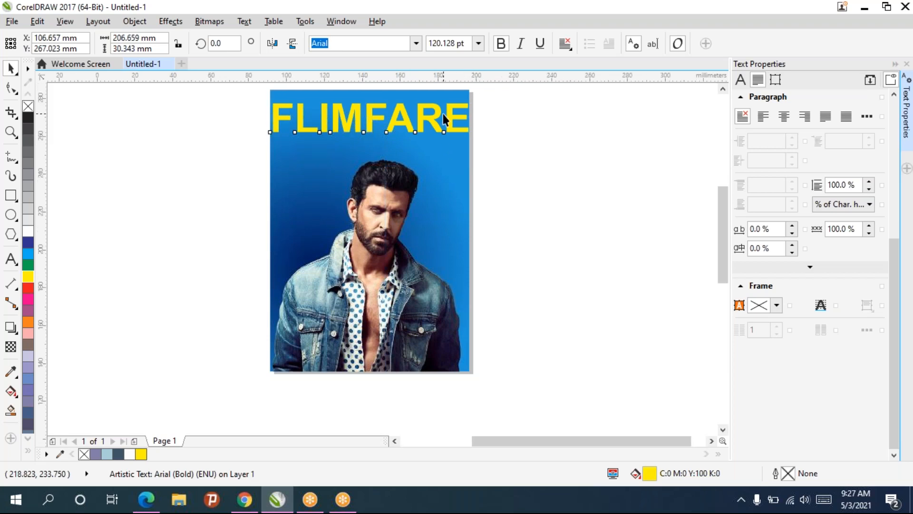
{"action": "scroll", "coordinate": [444, 113], "scroll_direction": "up", "scroll_amount": 3}
{"action": "mouse_move", "coordinate": [550, 193]}
{"action": "left_mouse_down"}
{"action": "mouse_move", "coordinate": [540, 189]}
{"action": "mouse_move", "coordinate": [548, 209]}
{"action": "left_mouse_up"}
{"action": "scroll", "coordinate": [548, 210], "scroll_direction": "down", "scroll_amount": 2}
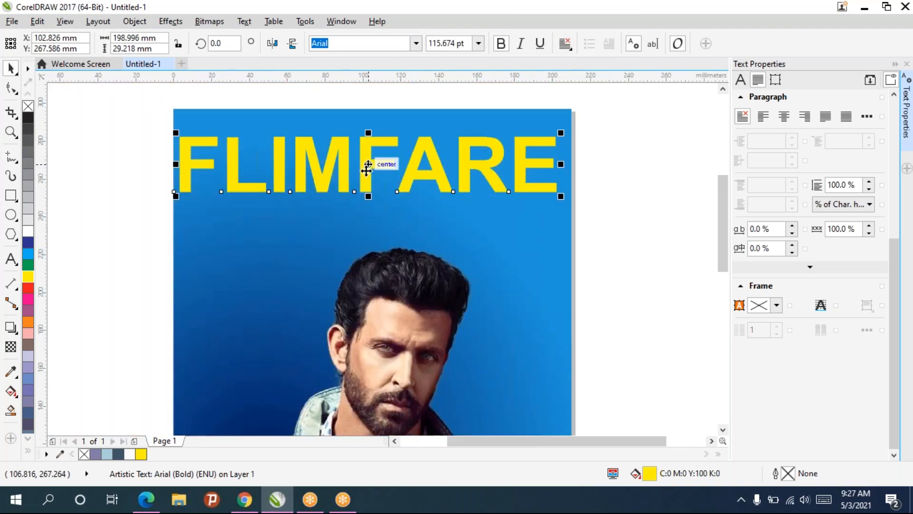
{"action": "left_click_drag", "start_coordinate": [368, 166], "coordinate": [373, 162]}
{"action": "left_click", "coordinate": [648, 163]}
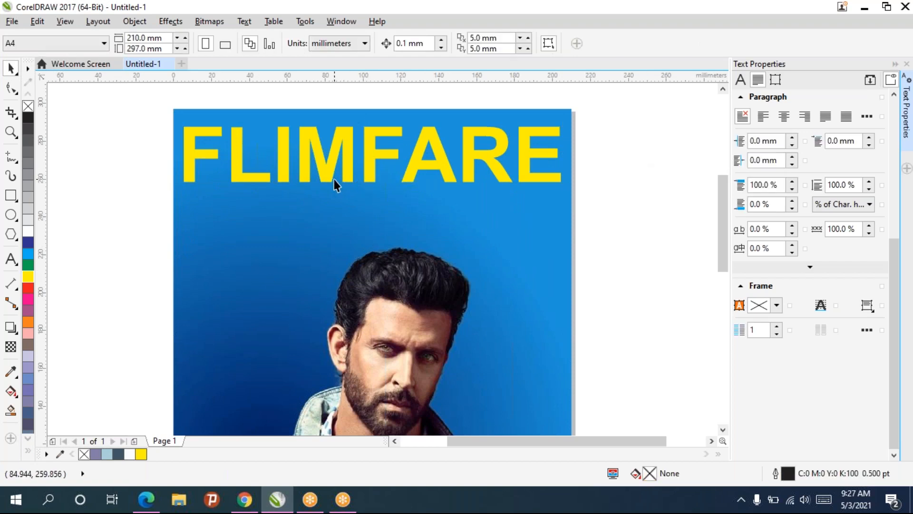
{"action": "scroll", "coordinate": [335, 179], "scroll_direction": "down", "scroll_amount": 2}
{"action": "scroll", "coordinate": [354, 172], "scroll_direction": "down", "scroll_amount": 1}
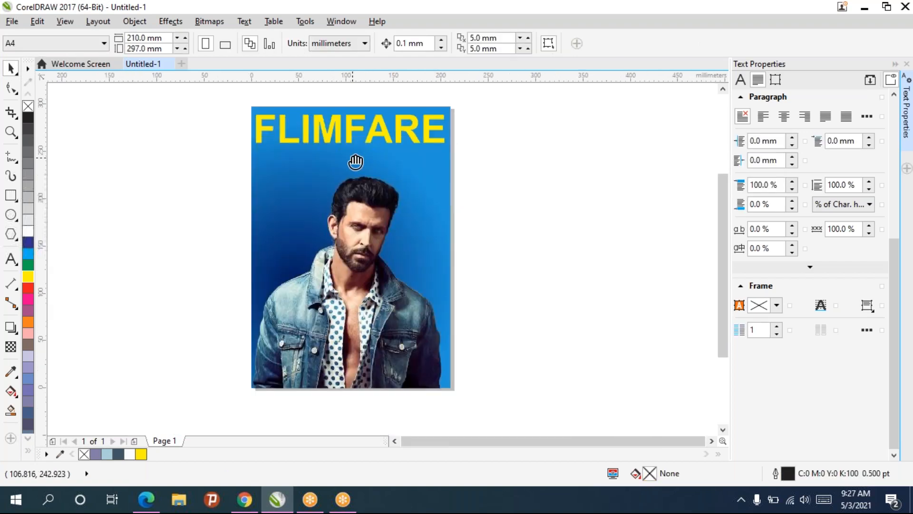
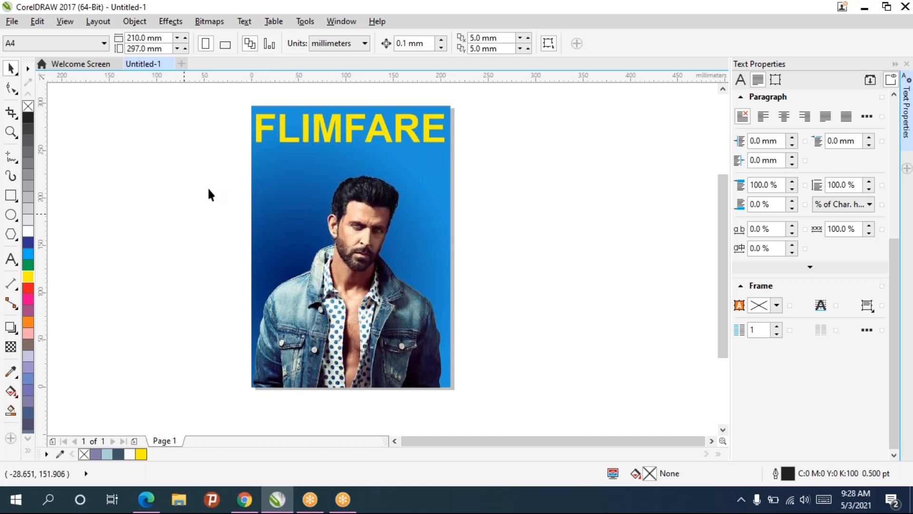
Add the artistic text BRAVEHEART in 24 pt Arial across the jacket's shoulder near the page's left edge.
{"action": "key", "text": "F8"}
{"action": "left_click", "coordinate": [263, 282]}
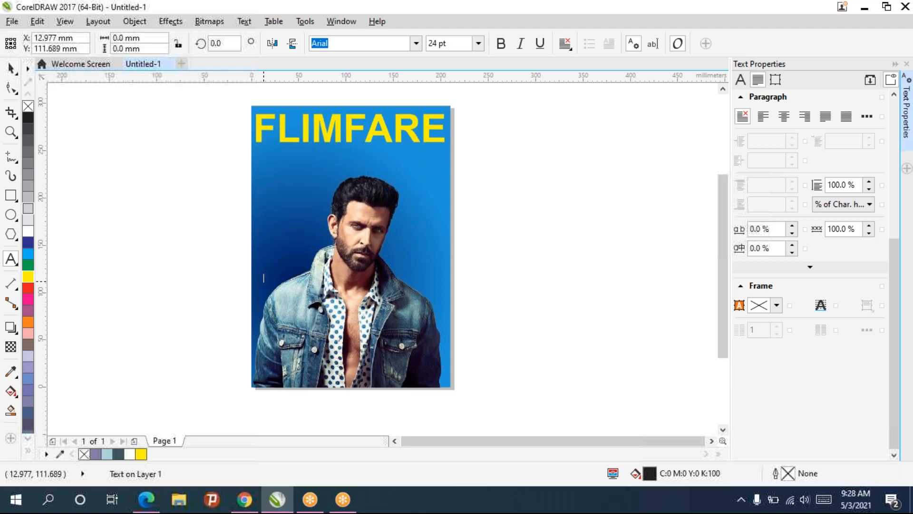
{"action": "left_click_drag", "start_coordinate": [263, 280], "coordinate": [263, 308]}
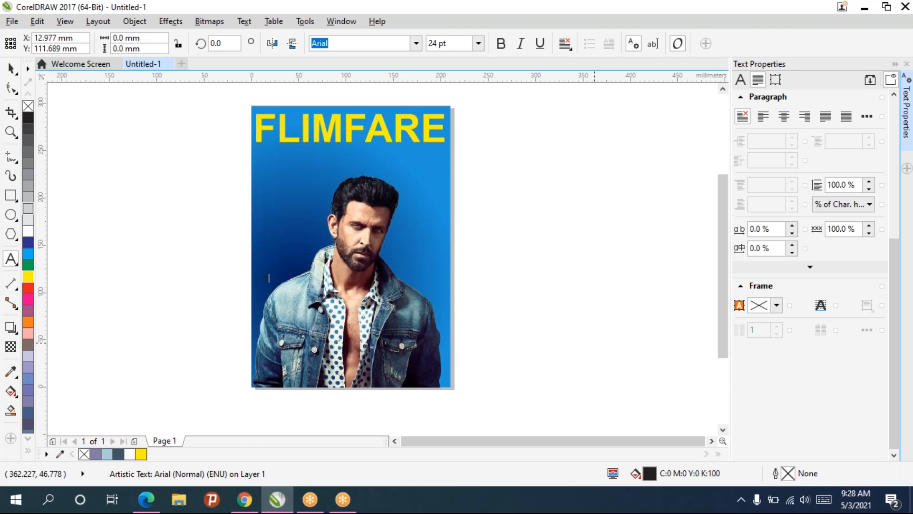
{"action": "left_click", "coordinate": [264, 278]}
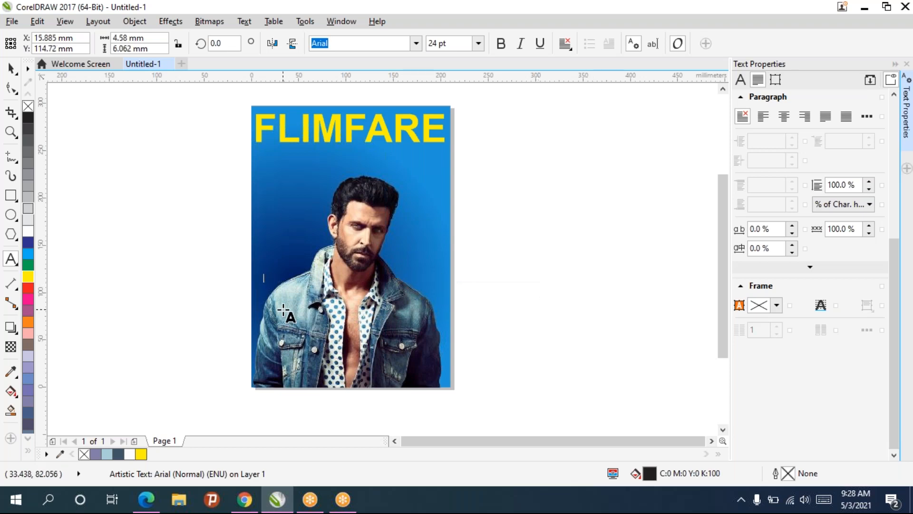
{"action": "scroll", "coordinate": [283, 310], "scroll_direction": "up", "scroll_amount": 1}
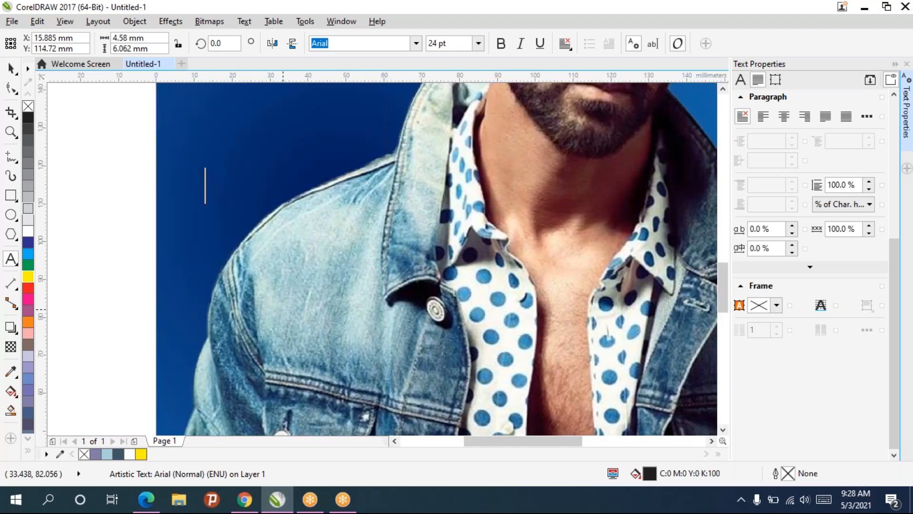
{"action": "type", "text": "BRAVEHEART"}
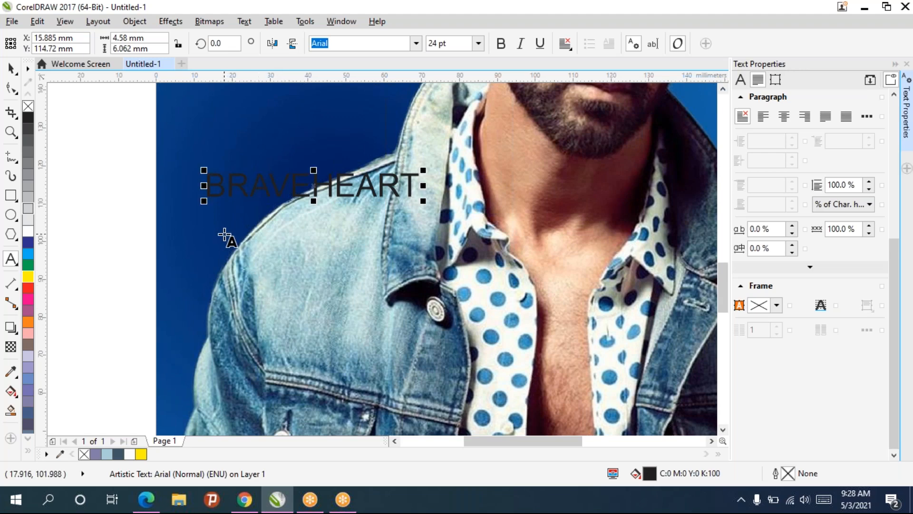
Add HRITHIK ROSHAN as a separate 24 pt Arial text line directly below BRAVEHEART.
{"action": "key", "text": "Return"}
{"action": "type", "text": "HRITIK"}
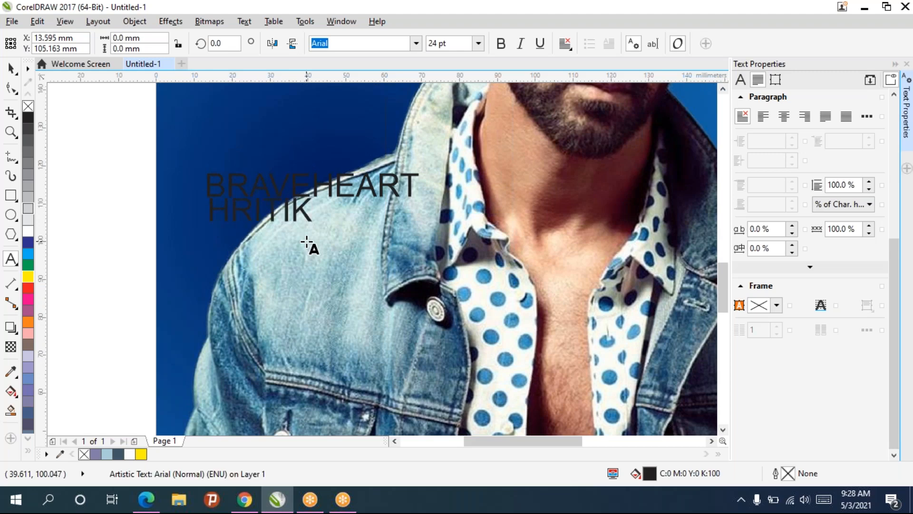
{"action": "type", "text": "="}
{"action": "key", "text": "BackSpace"}
{"action": "key", "text": "BackSpace"}
{"action": "key", "text": "BackSpace"}
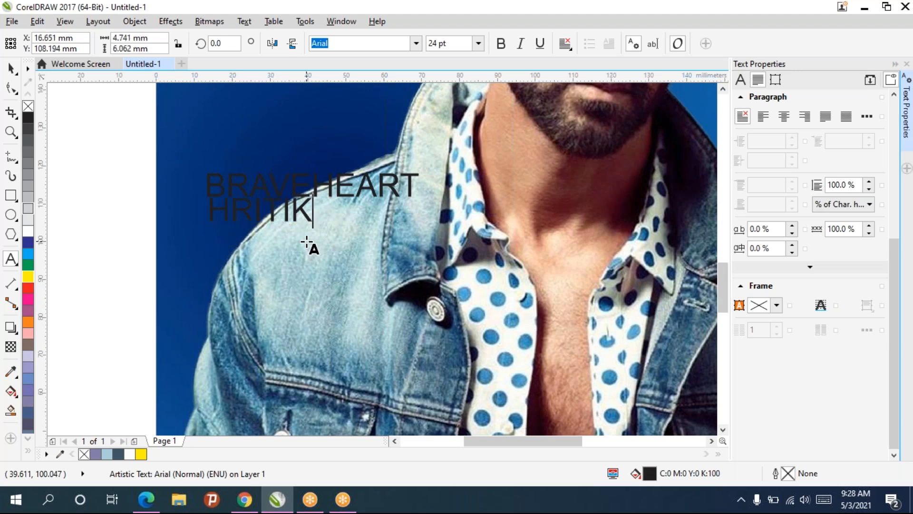
{"action": "type", "text": "HIK"}
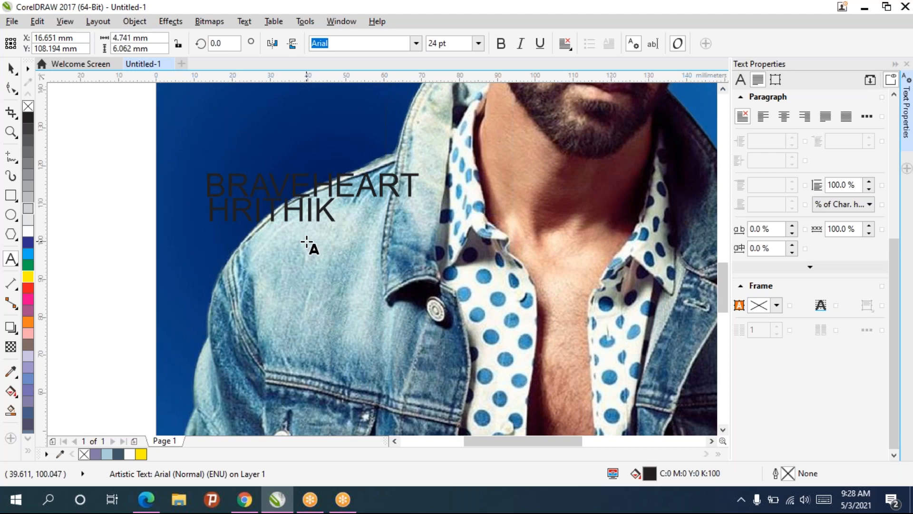
{"action": "type", "text": " ROSHAN"}
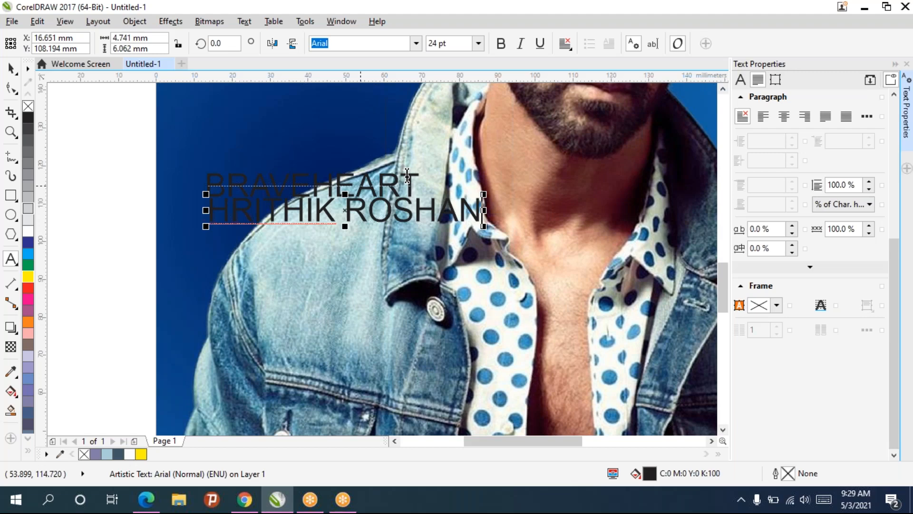
Fill the BRAVEHEART text with yellow and enlarge it to about 27.6 pt from its lower-left corner.
{"action": "key", "text": "ctrl+space"}
{"action": "left_click", "coordinate": [283, 185]}
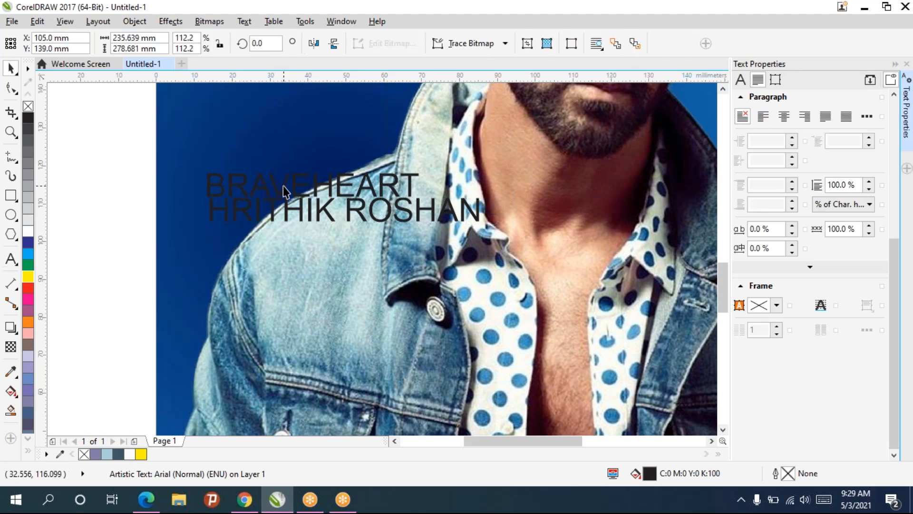
{"action": "left_click", "coordinate": [283, 185]}
{"action": "left_click", "coordinate": [28, 276]}
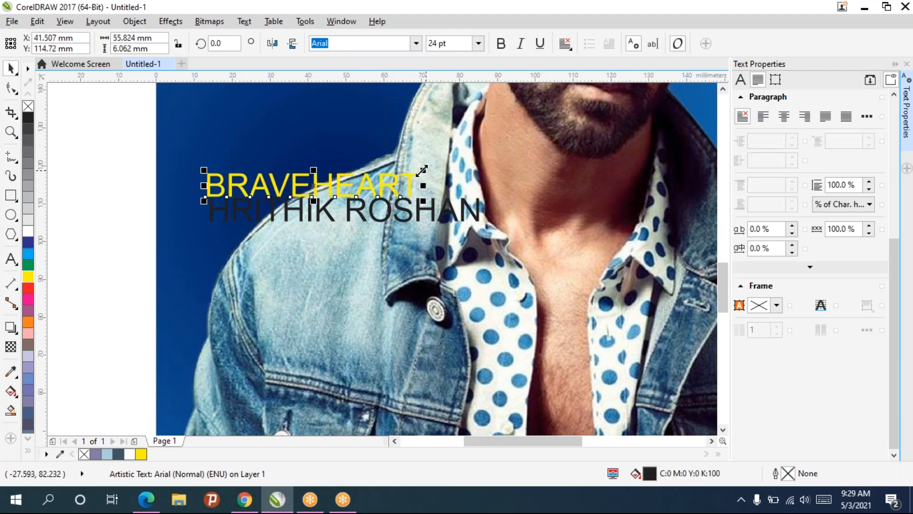
{"action": "left_click_drag", "start_coordinate": [436, 162], "coordinate": [457, 158]}
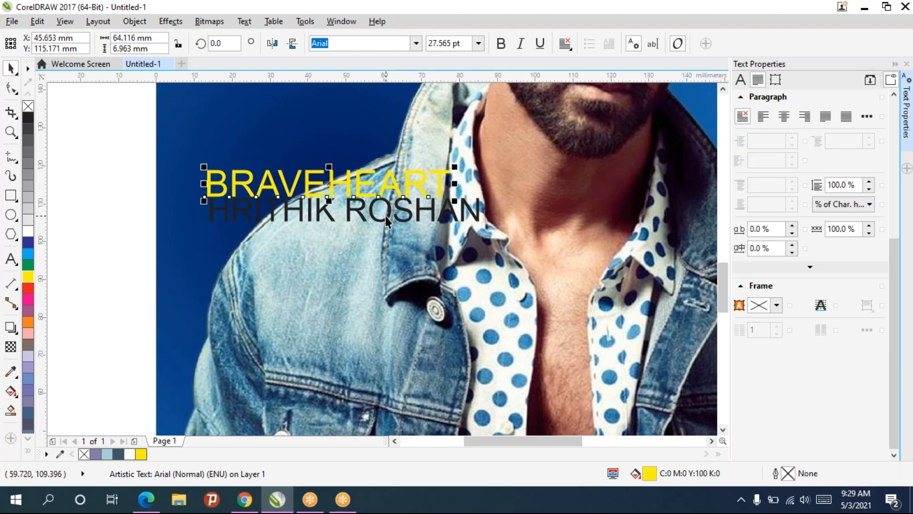
Fill the HRITHIK ROSHAN text line with white.
{"action": "left_click", "coordinate": [386, 216]}
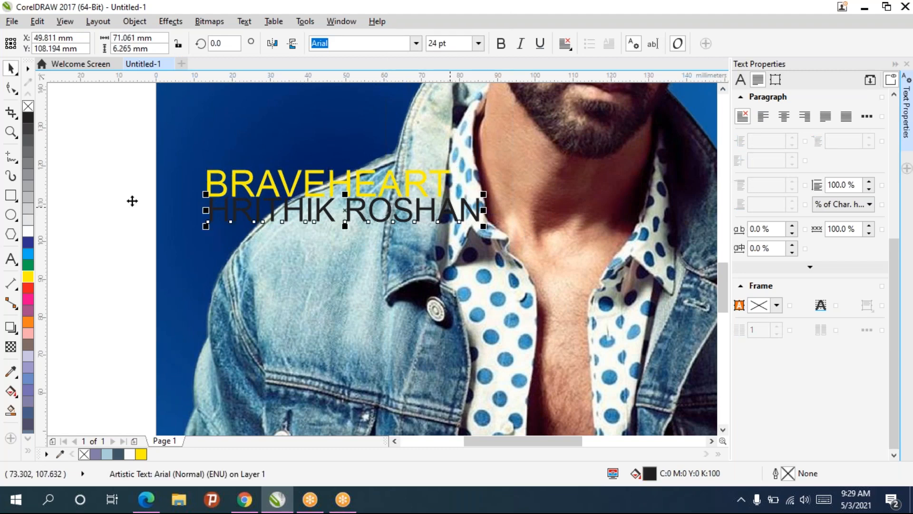
{"action": "left_click", "coordinate": [28, 233]}
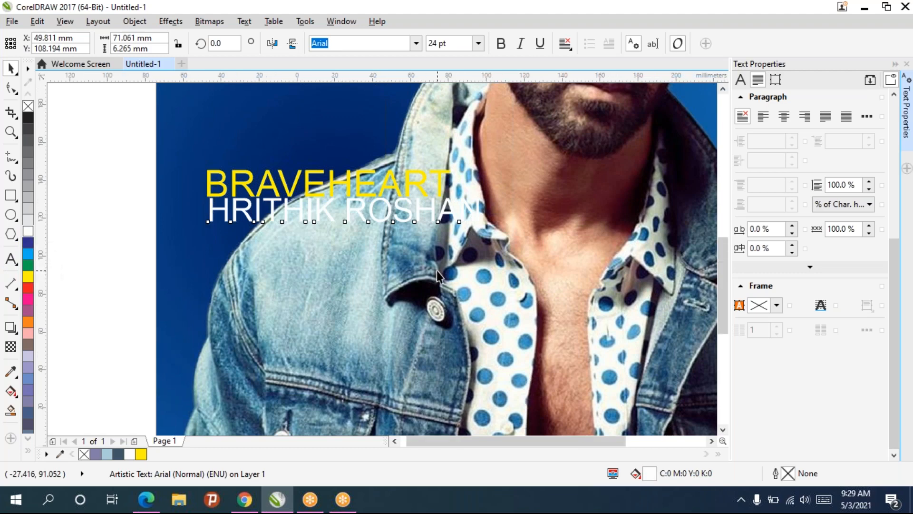
Move the BRAVEHEART and HRITHIK ROSHAN lines together up onto the blue background beside the man's face, near the page's left edge.
{"action": "scroll", "coordinate": [438, 298], "scroll_direction": "down", "scroll_amount": 2}
{"action": "left_click_drag", "start_coordinate": [255, 210], "coordinate": [443, 292]}
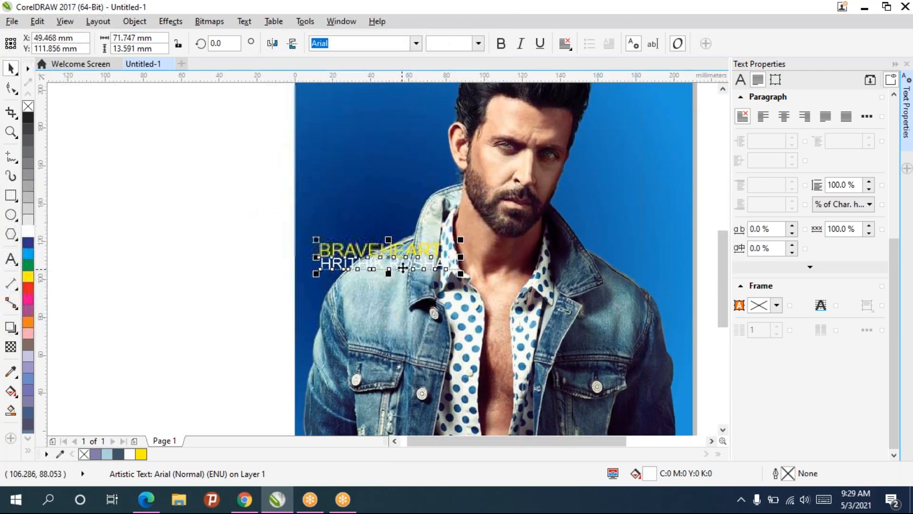
{"action": "left_click_drag", "start_coordinate": [388, 259], "coordinate": [374, 155]}
{"action": "scroll", "coordinate": [311, 140], "scroll_direction": "up", "scroll_amount": 3}
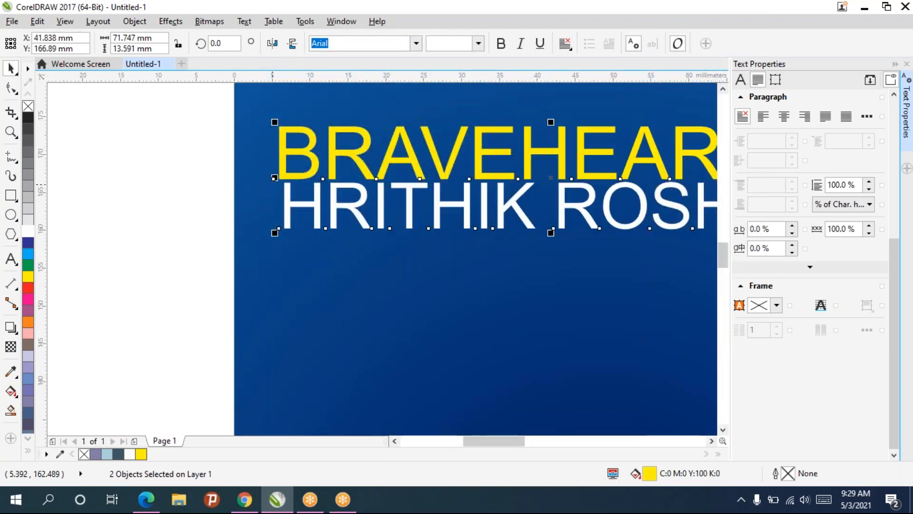
{"action": "scroll", "coordinate": [347, 263], "scroll_direction": "down", "scroll_amount": 2}
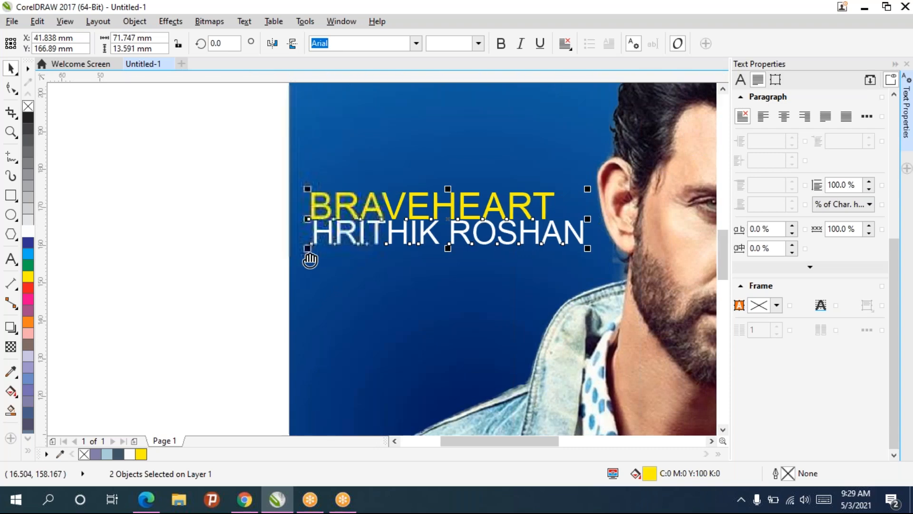
{"action": "scroll", "coordinate": [318, 260], "scroll_direction": "right", "scroll_amount": 3}
{"action": "scroll", "coordinate": [382, 259], "scroll_direction": "down", "scroll_amount": 1}
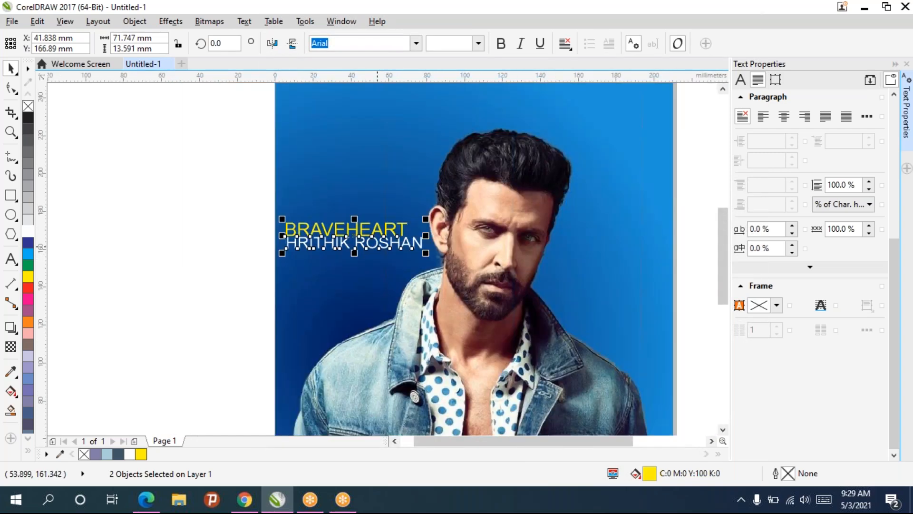
{"action": "left_click_drag", "start_coordinate": [383, 261], "coordinate": [406, 356]}
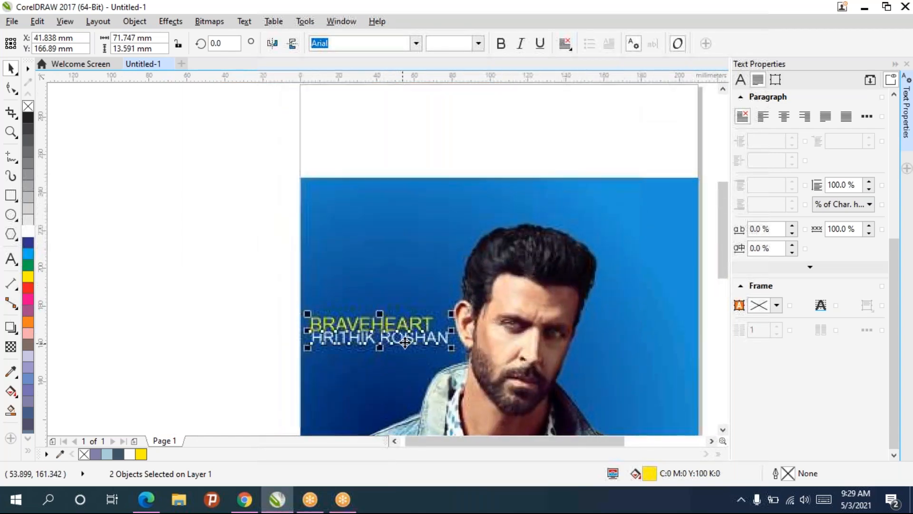
Using Align and Distribute, align the left edges of the BRAVEHEART and HRITHIK ROSHAN lines and apply vertical spacing distribution.
{"action": "left_click", "coordinate": [340, 23]}
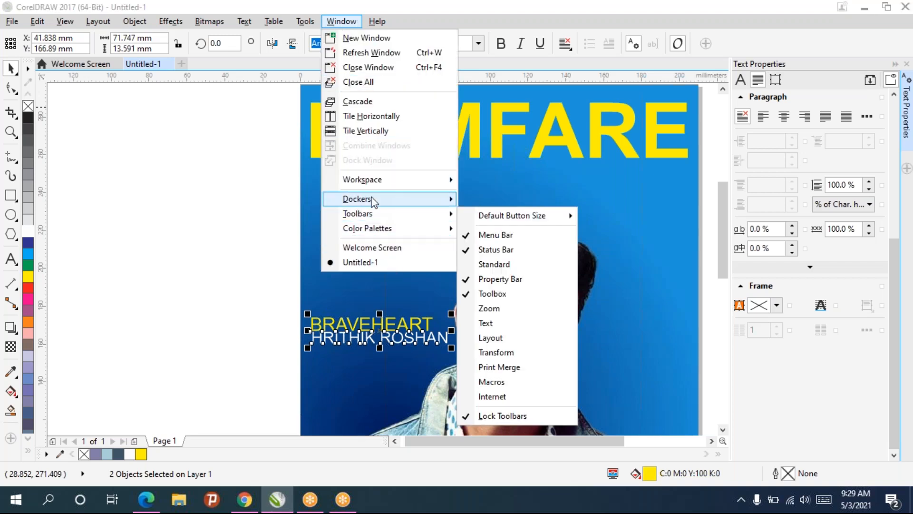
{"action": "mouse_move", "coordinate": [385, 199]}
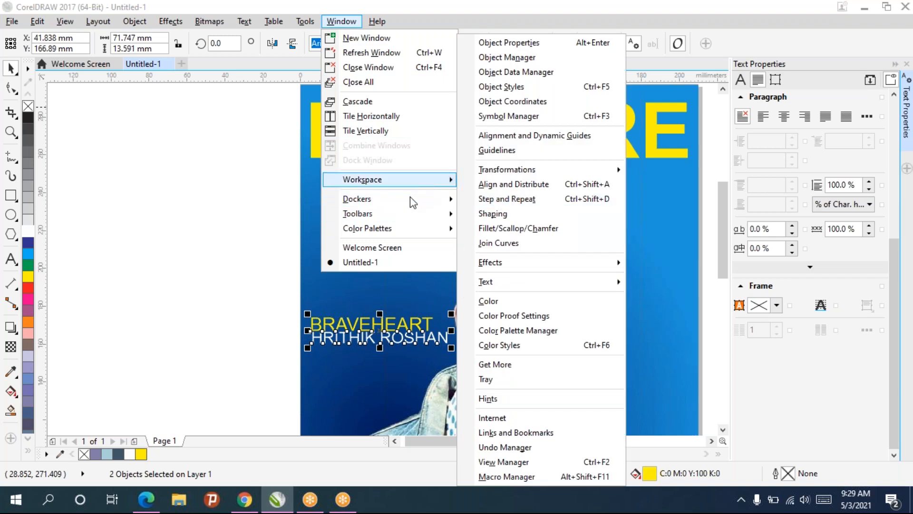
{"action": "left_click", "coordinate": [541, 187]}
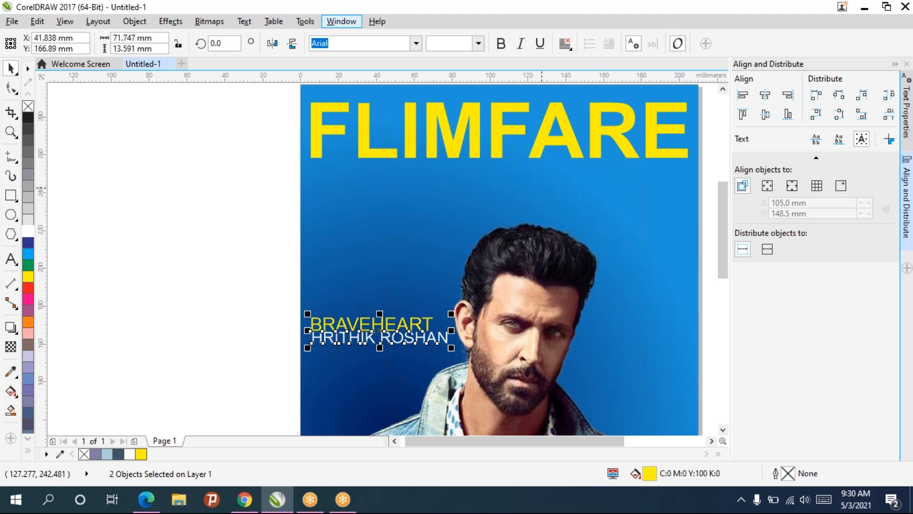
{"action": "left_click", "coordinate": [153, 503]}
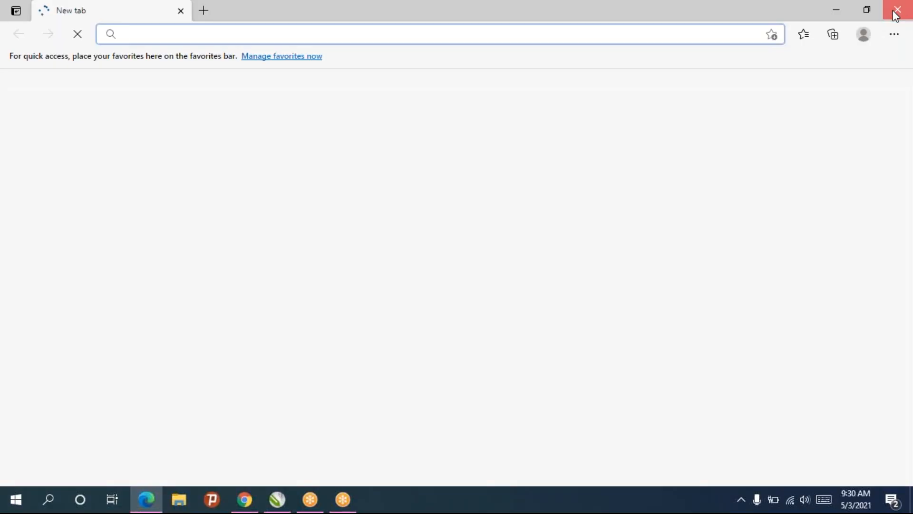
{"action": "left_click", "coordinate": [897, 8]}
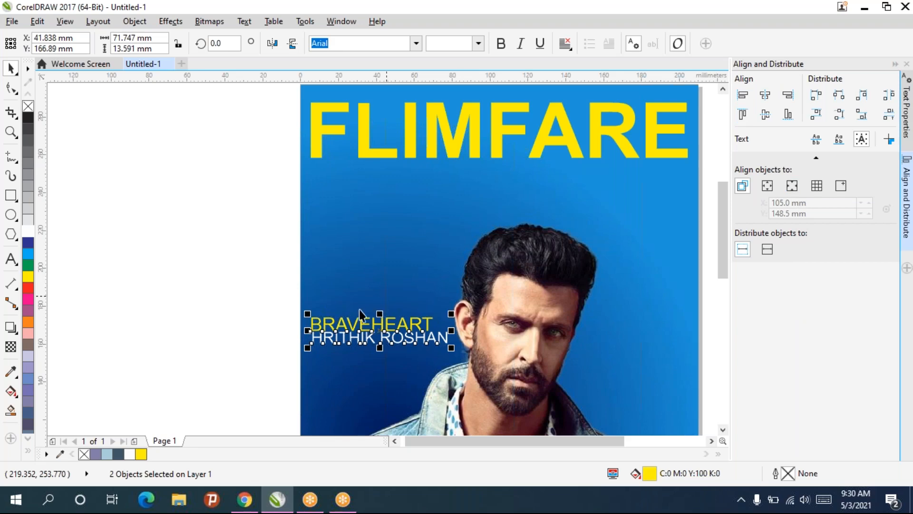
{"action": "left_click", "coordinate": [742, 94]}
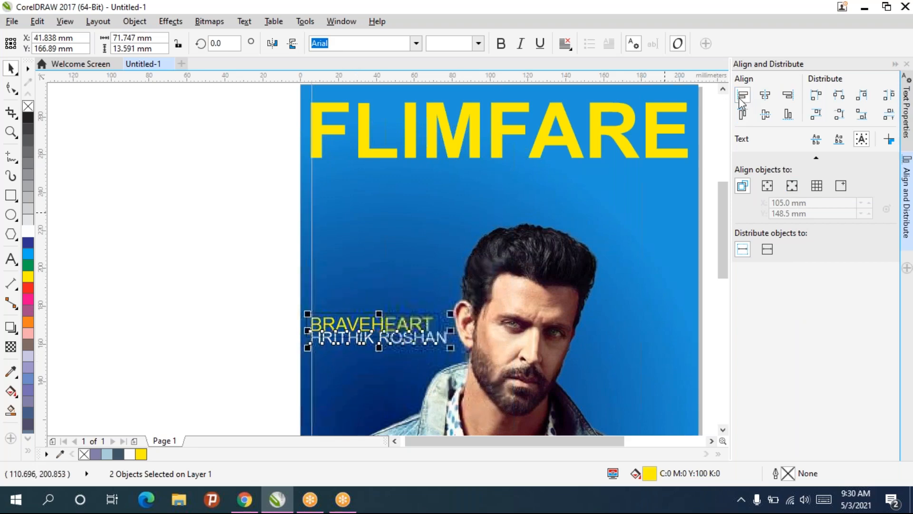
{"action": "scroll", "coordinate": [338, 333], "scroll_direction": "up", "scroll_amount": 2}
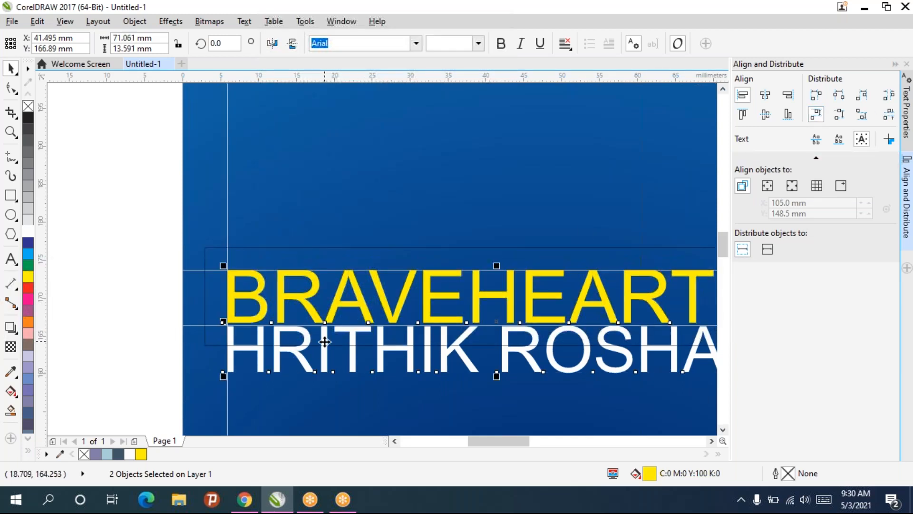
{"action": "left_click", "coordinate": [886, 116]}
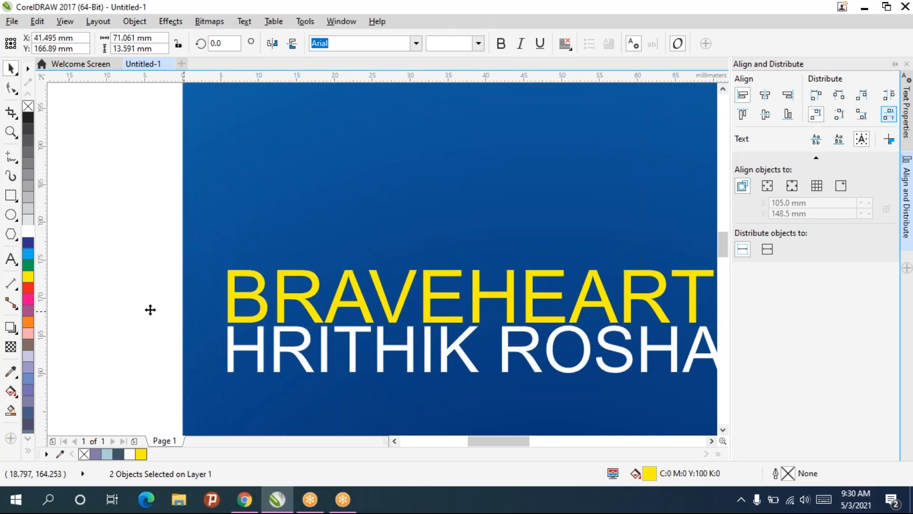
{"action": "left_click", "coordinate": [118, 300]}
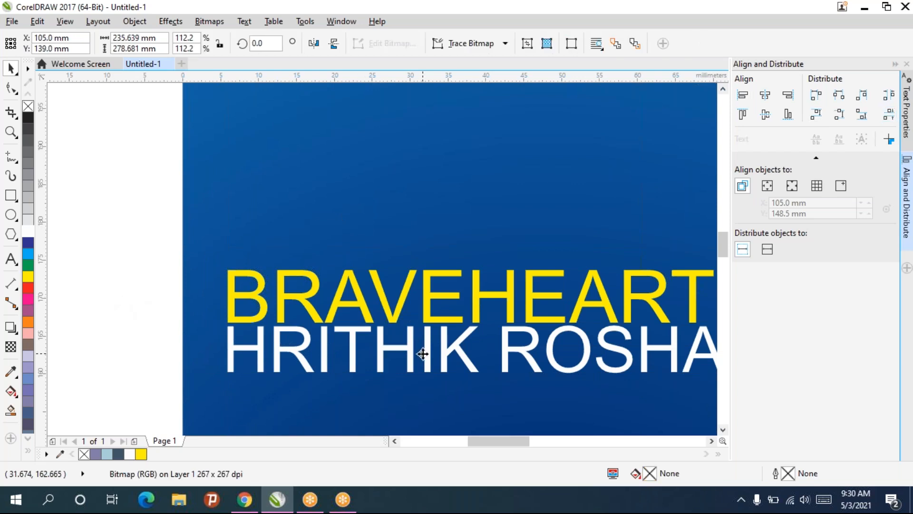
Reduce the HRITHIK ROSHAN line to about 17.3 pt and place it slightly lower, left-aligned beneath BRAVEHEART.
{"action": "scroll", "coordinate": [434, 361], "scroll_direction": "down", "scroll_amount": 3}
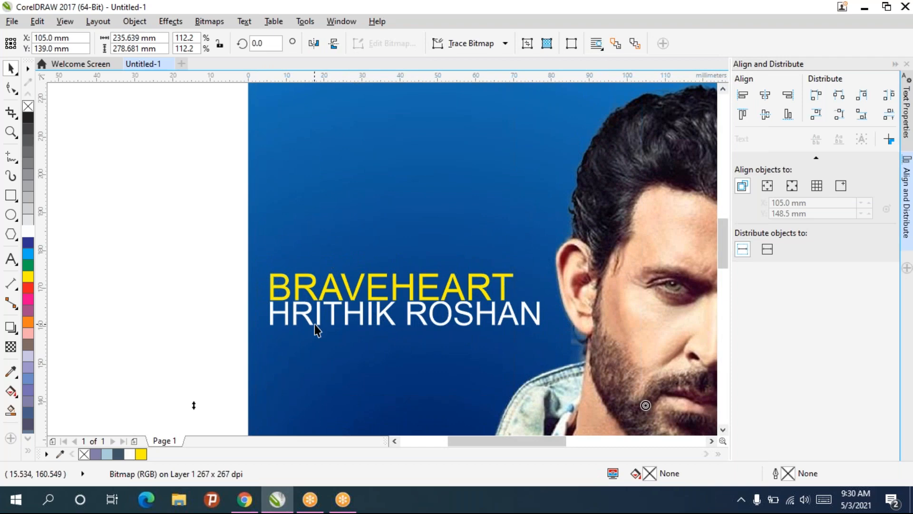
{"action": "left_click", "coordinate": [315, 323]}
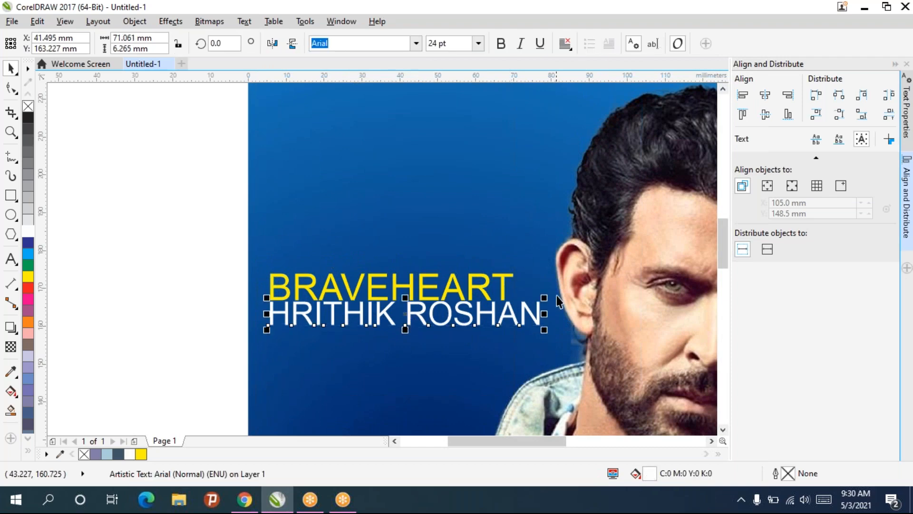
{"action": "left_click_drag", "start_coordinate": [546, 301], "coordinate": [596, 302]}
{"action": "left_click_drag", "start_coordinate": [412, 327], "coordinate": [415, 332]}
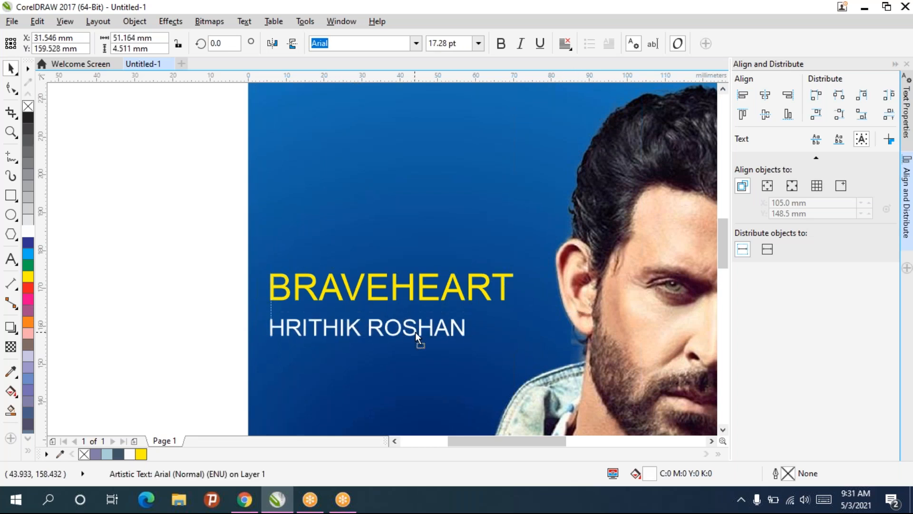
{"action": "left_click", "coordinate": [373, 328]}
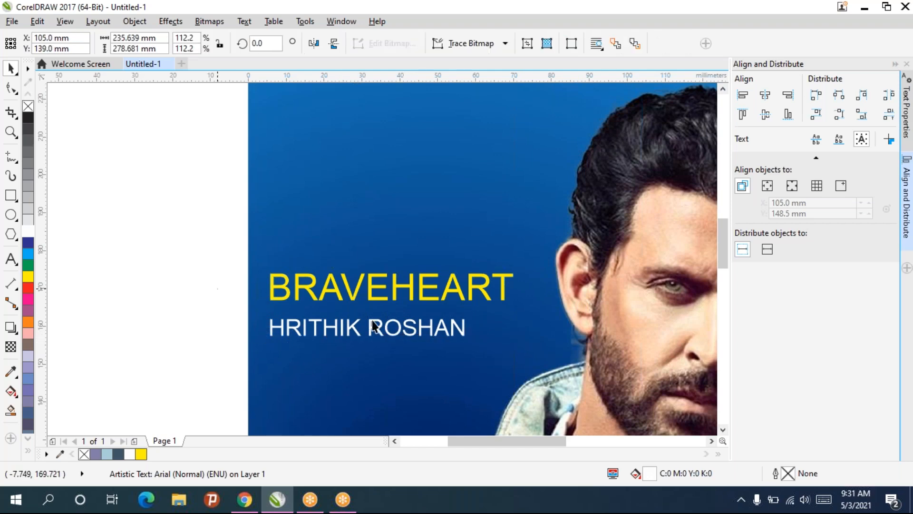
{"action": "scroll", "coordinate": [429, 335], "scroll_direction": "down", "scroll_amount": 2}
{"action": "left_click_drag", "start_coordinate": [443, 359], "coordinate": [420, 369]}
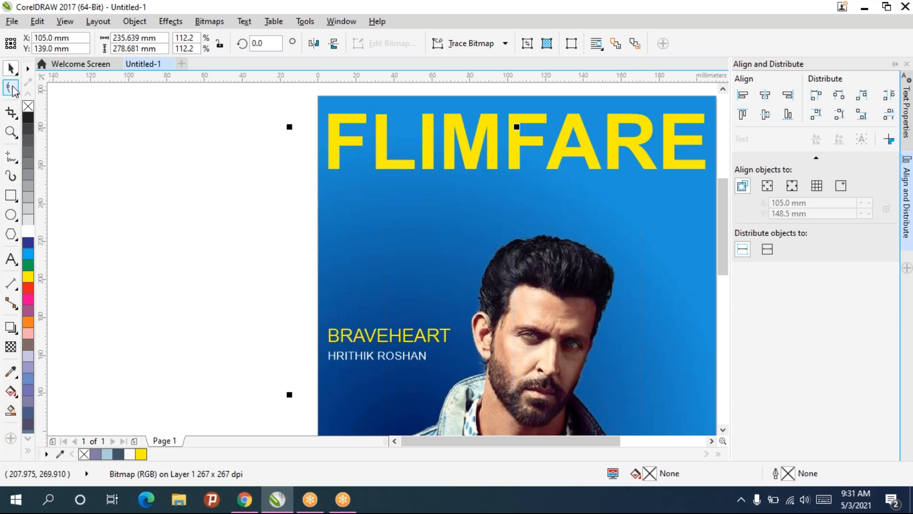
Add the artistic text COMING SOON in 24 pt Arial on the other side of the man's face, near the page's right edge.
{"action": "left_click", "coordinate": [11, 259]}
{"action": "left_click", "coordinate": [329, 197]}
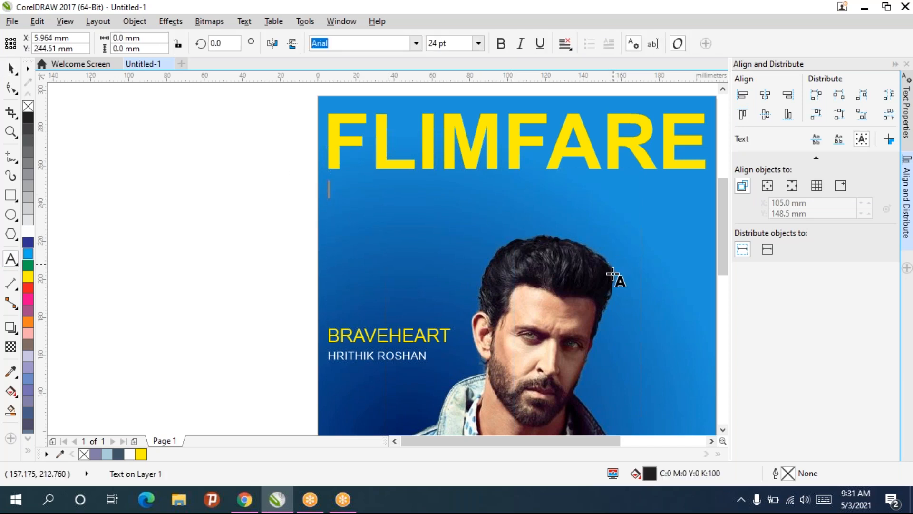
{"action": "left_click", "coordinate": [604, 352]}
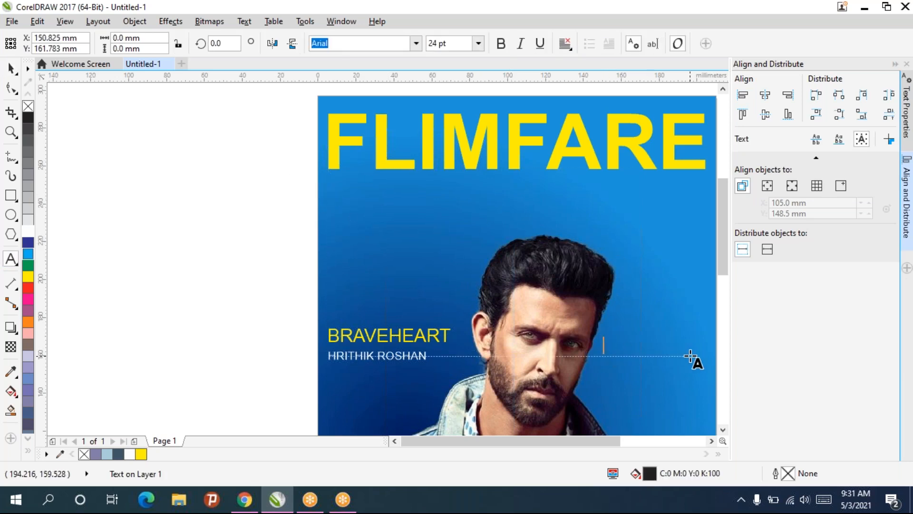
{"action": "type", "text": "CO"}
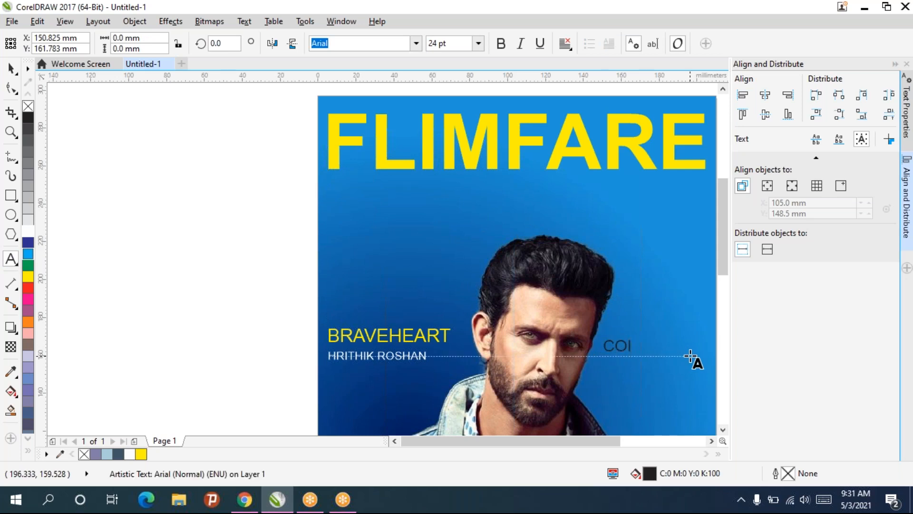
{"action": "type", "text": "MING SOON"}
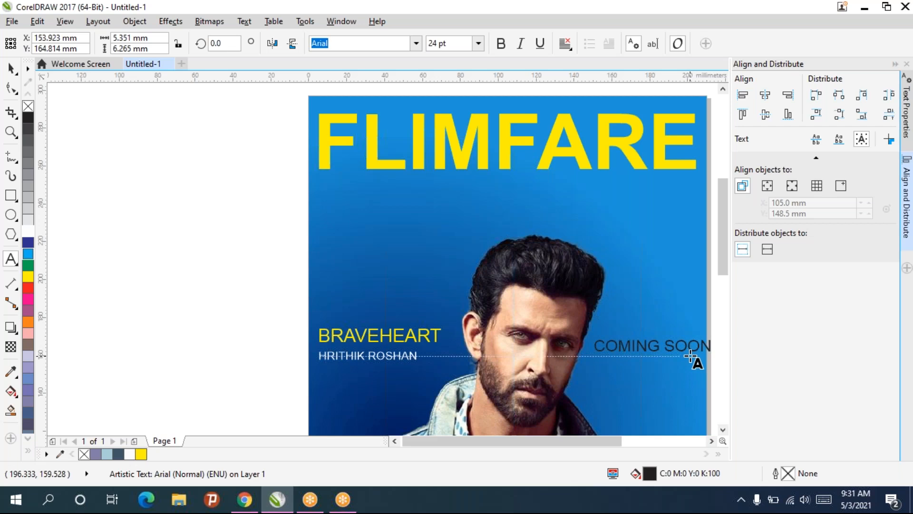
Add BLOCKBUSTER OF and 2017 as two separate 24 pt Arial text lines below COMING SOON.
{"action": "left_click", "coordinate": [580, 381]}
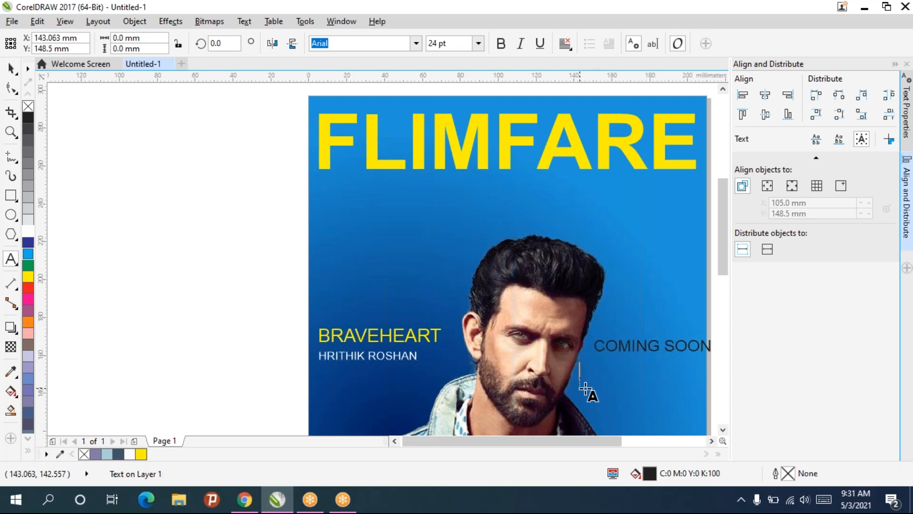
{"action": "type", "text": "BLOCKBU"}
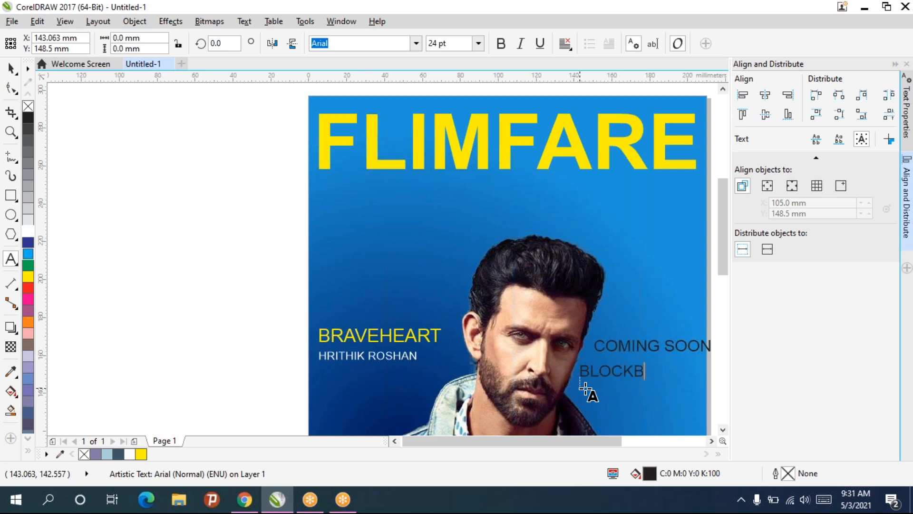
{"action": "type", "text": "TER OF"}
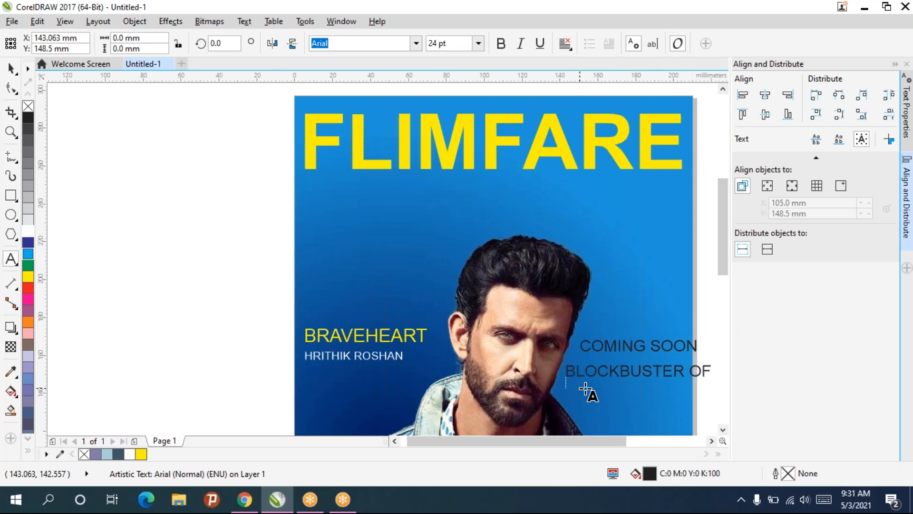
{"action": "left_click", "coordinate": [592, 389]}
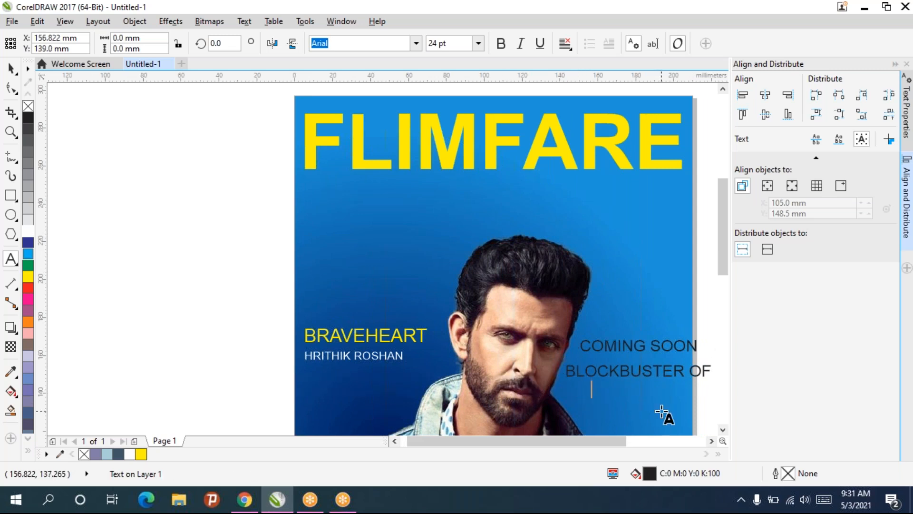
{"action": "type", "text": "20"}
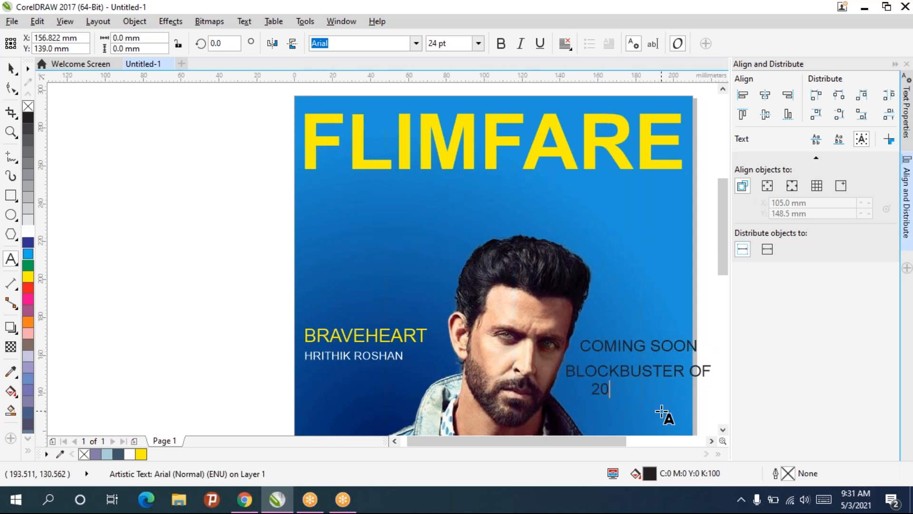
{"action": "type", "text": "17"}
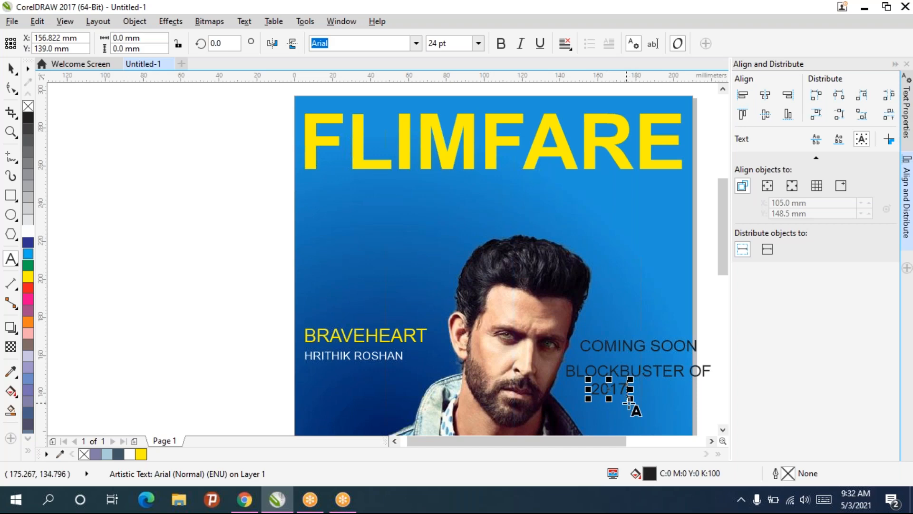
Enlarge the year text below BLOCKBUSTER OF to about 55 pt and change it to 2021.
{"action": "left_click_drag", "start_coordinate": [714, 455], "coordinate": [595, 405]}
{"action": "key", "text": "BackSpace"}
{"action": "key", "text": "BackSpace"}
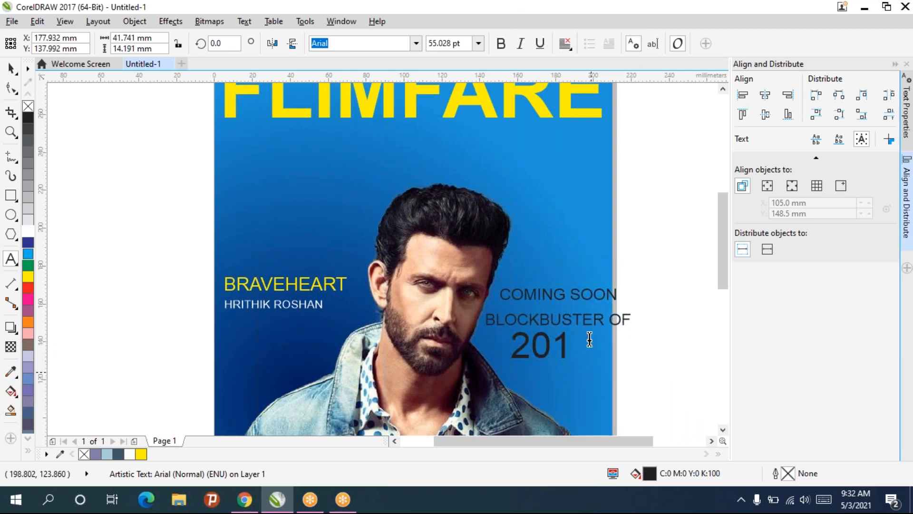
{"action": "type", "text": "21"}
Make the 2021 text bold and fill it with white.
{"action": "key", "text": "ctrl+space"}
{"action": "left_click", "coordinate": [500, 45]}
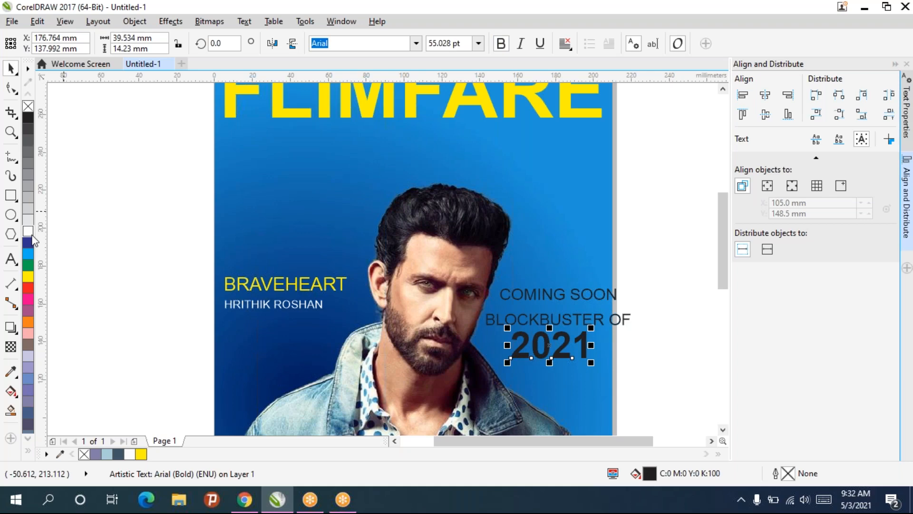
{"action": "left_click", "coordinate": [28, 231]}
Make the COMING SOON text bold and reduce it to about 21.3 pt, keeping it inside the page's right edge.
{"action": "left_click", "coordinate": [608, 290]}
{"action": "left_click_drag", "start_coordinate": [609, 290], "coordinate": [570, 296]}
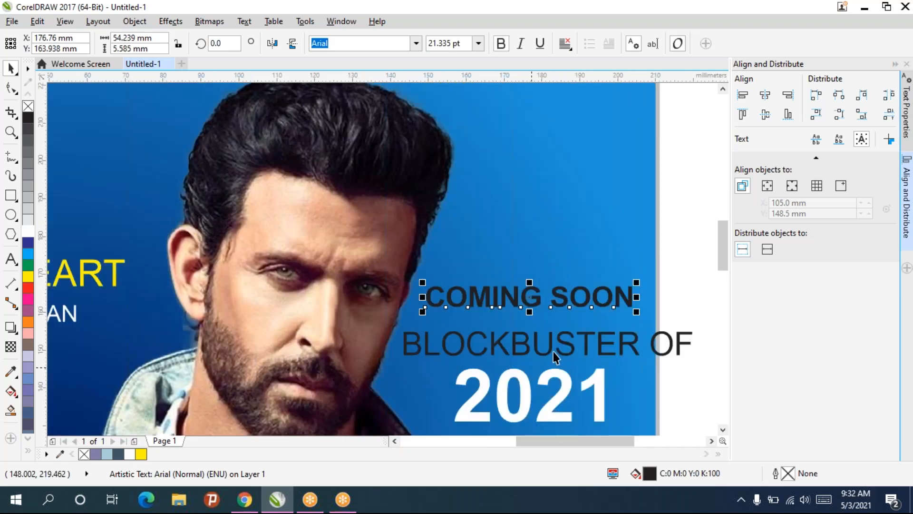
Move BLOCKBUSTER OF inward from the page's right edge beneath COMING SOON, and move 2021 lower to leave a gap between them.
{"action": "left_click_drag", "start_coordinate": [663, 356], "coordinate": [627, 370]}
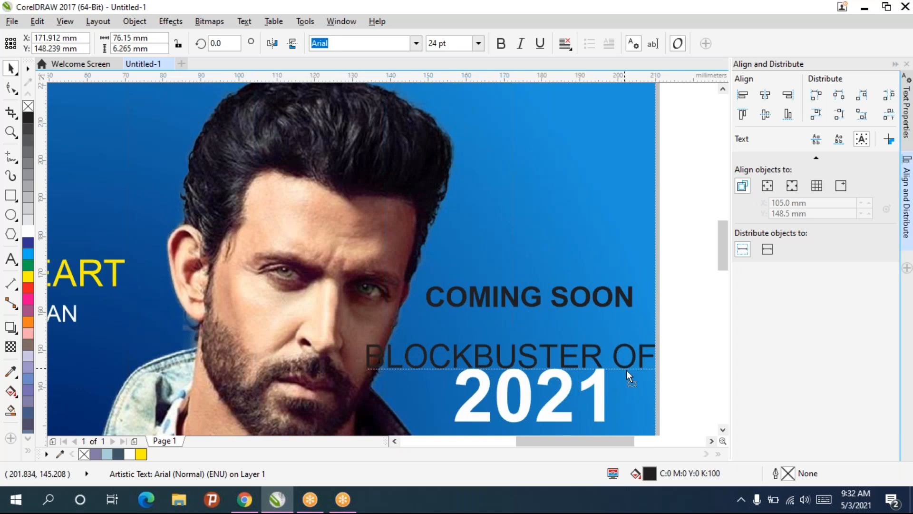
{"action": "scroll", "coordinate": [610, 375], "scroll_direction": "down", "scroll_amount": 2}
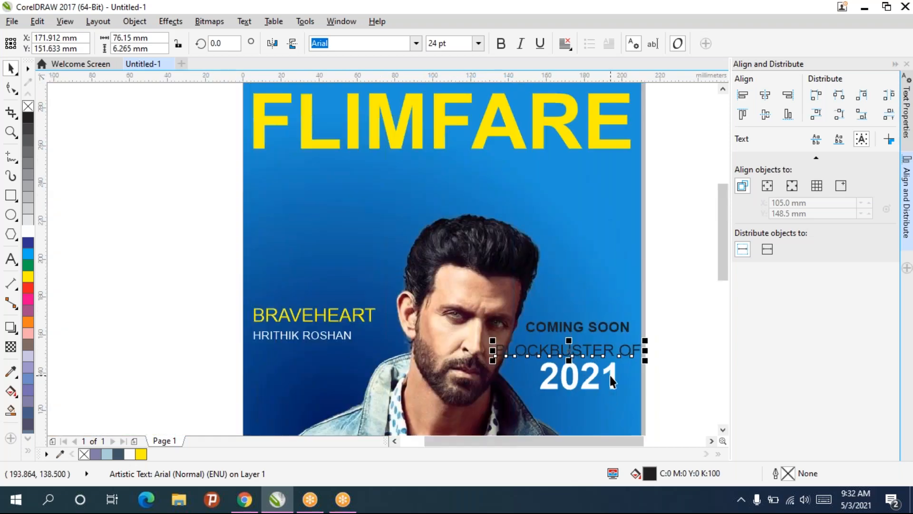
{"action": "left_click_drag", "start_coordinate": [610, 375], "coordinate": [624, 405]}
{"action": "left_click", "coordinate": [586, 368]}
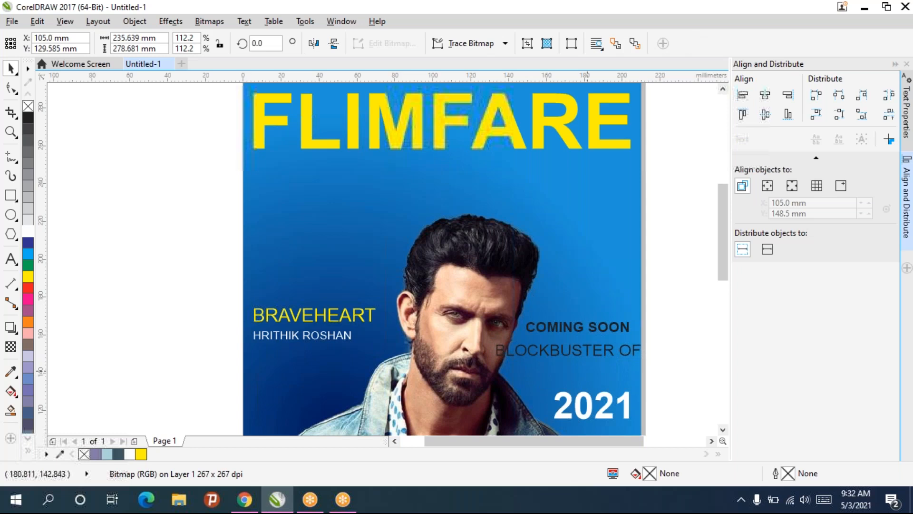
Move BLOCKBUSTER OF and COMING SOON to the left side of the cover below the title, and fill COMING SOON with yellow.
{"action": "left_click", "coordinate": [556, 350]}
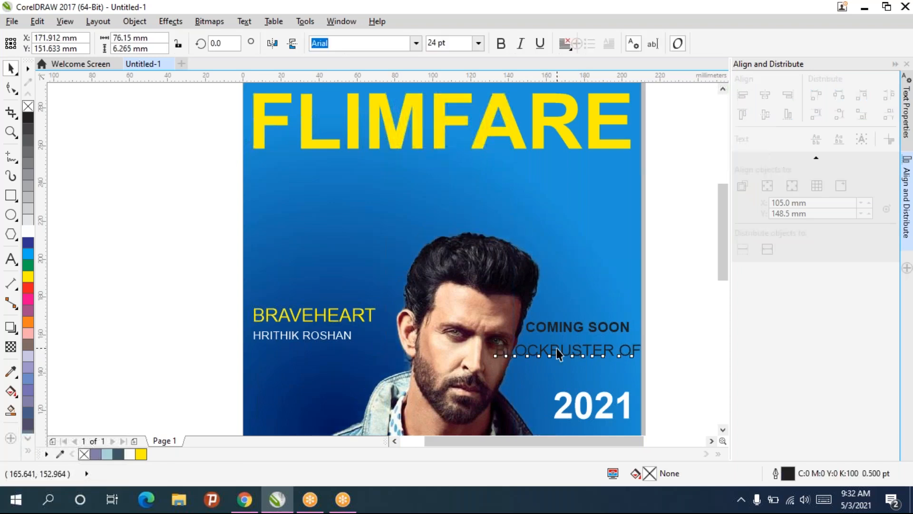
{"action": "left_click_drag", "start_coordinate": [557, 352], "coordinate": [314, 216]}
{"action": "left_click_drag", "start_coordinate": [552, 316], "coordinate": [324, 195]}
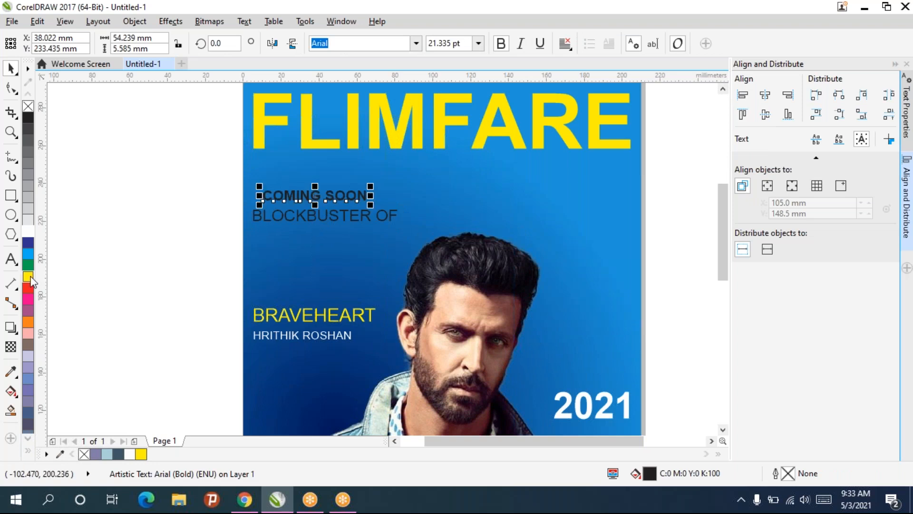
{"action": "left_click", "coordinate": [28, 277]}
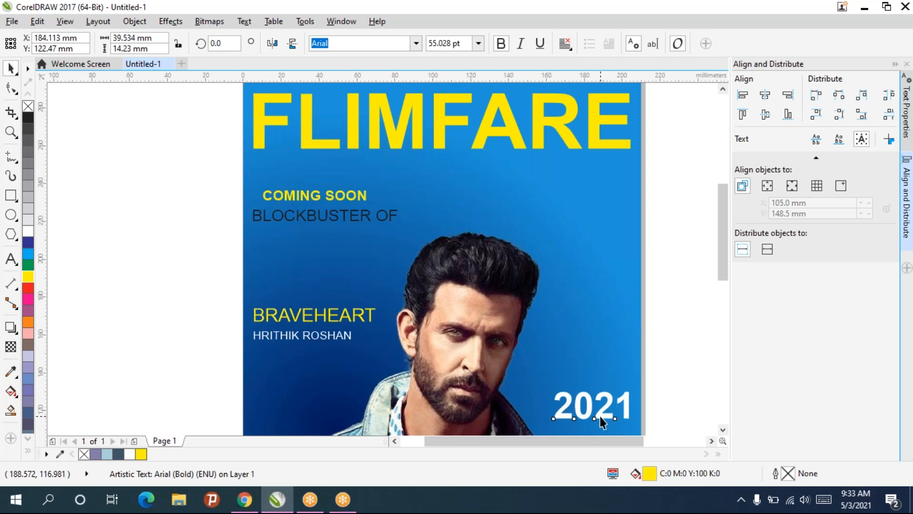
Move 2021 beneath BLOCKBUSTER OF and align all five cover text lines to their left edges.
{"action": "left_click_drag", "start_coordinate": [600, 416], "coordinate": [312, 255]}
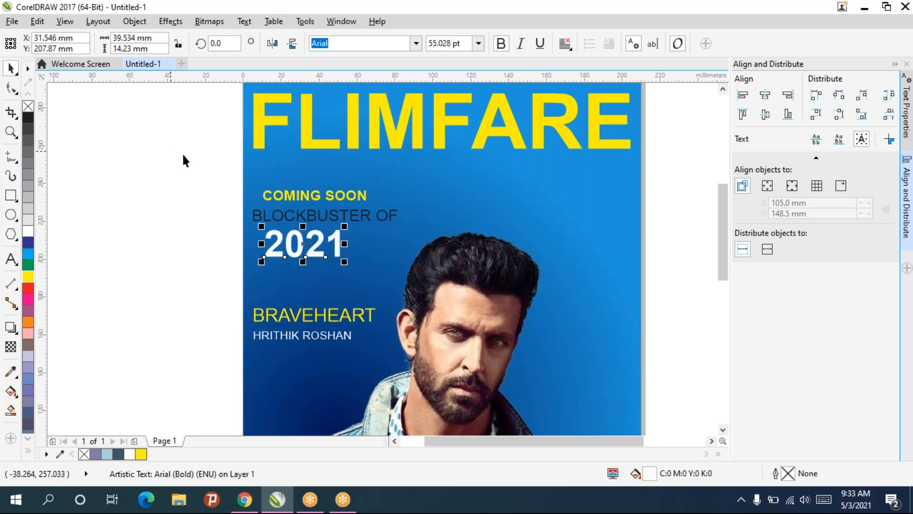
{"action": "left_click_drag", "start_coordinate": [170, 151], "coordinate": [433, 404]}
{"action": "key", "text": "l"}
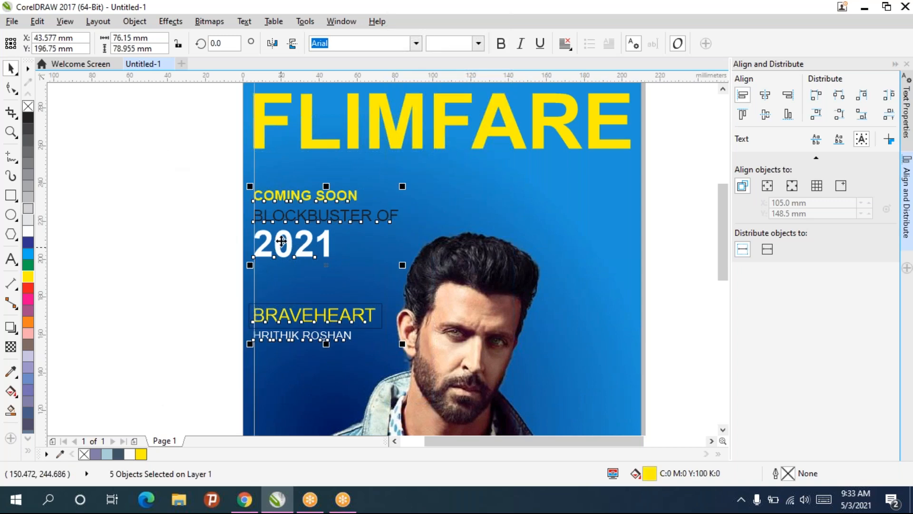
Distribute the five cover text lines vertically with equal spacing between them.
{"action": "left_click", "coordinate": [818, 116]}
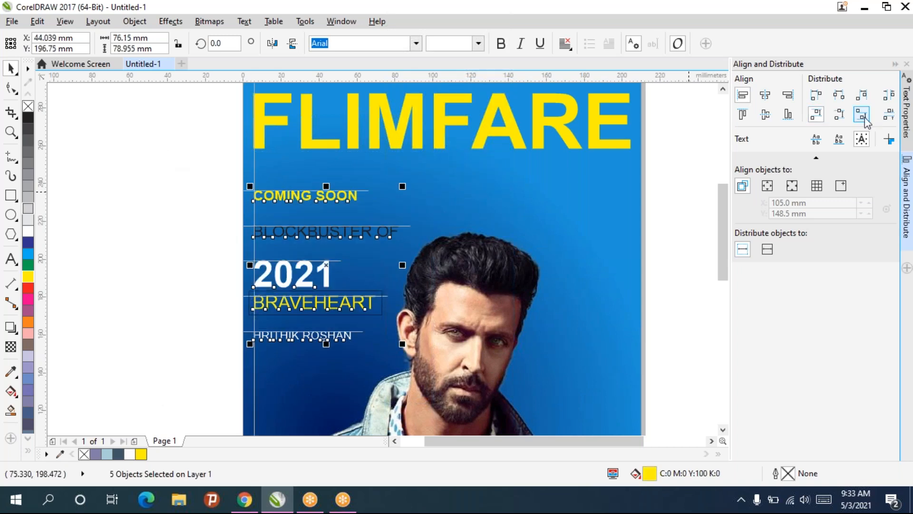
{"action": "left_click", "coordinate": [892, 117]}
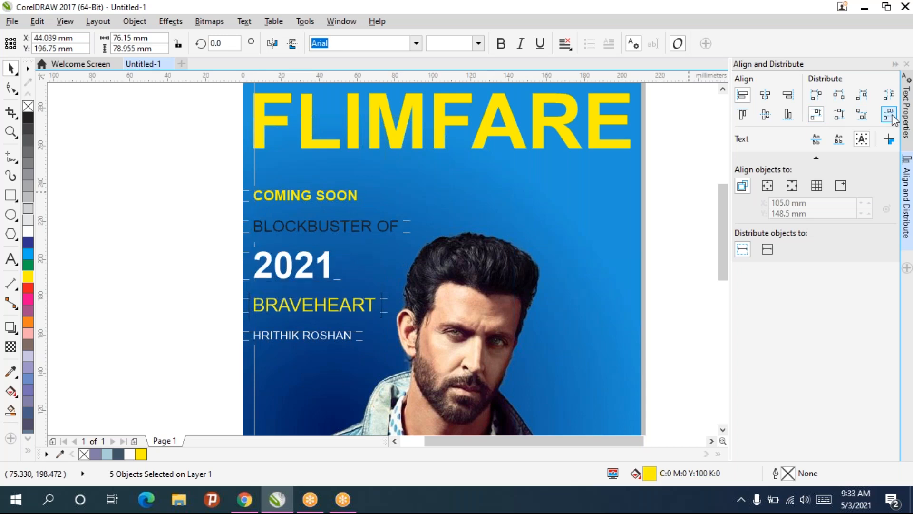
{"action": "left_click", "coordinate": [314, 284]}
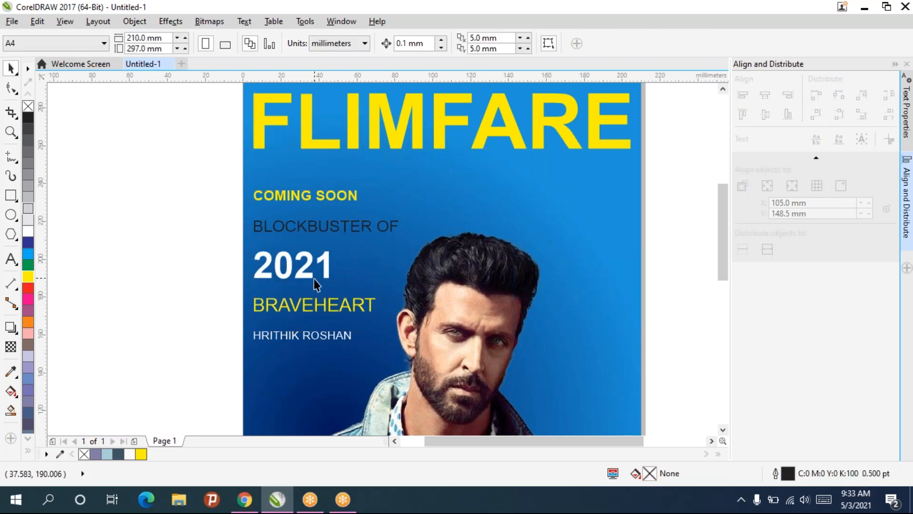
Move BRAVEHEART down, closer to the name line below it.
{"action": "left_click", "coordinate": [293, 336]}
{"action": "left_click", "coordinate": [300, 314], "text": "shift"}
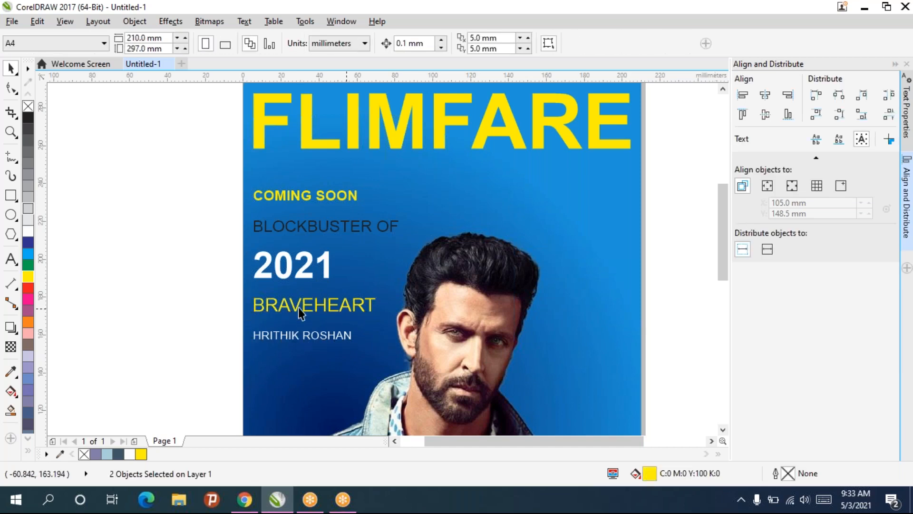
{"action": "left_click", "coordinate": [301, 314]}
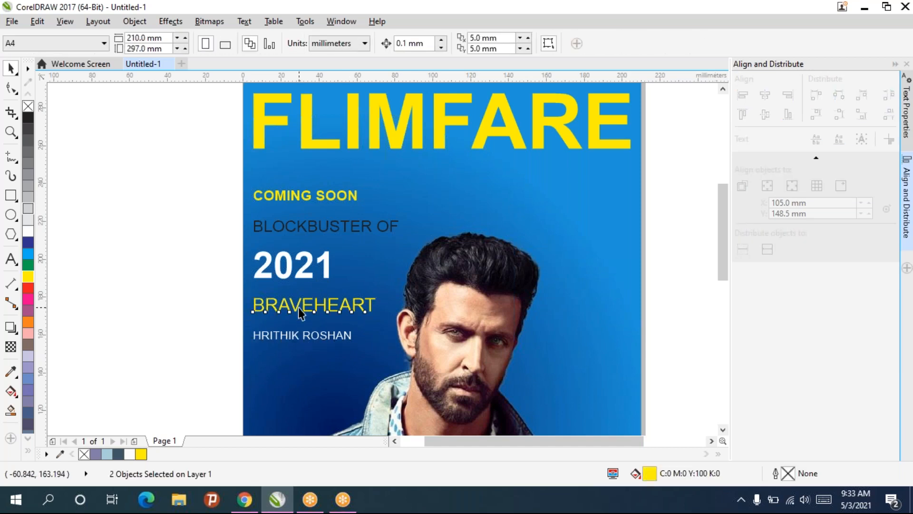
{"action": "left_click_drag", "start_coordinate": [316, 309], "coordinate": [312, 320]}
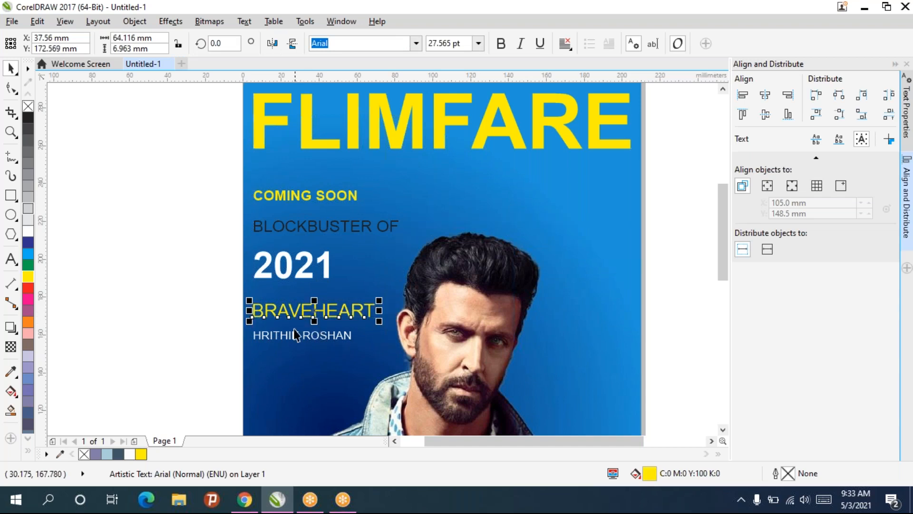
Enlarge COMING SOON to about 27.9 pt and close the gaps between COMING SOON, BLOCKBUSTER OF and 2021.
{"action": "scroll", "coordinate": [285, 310], "scroll_direction": "up", "scroll_amount": 3}
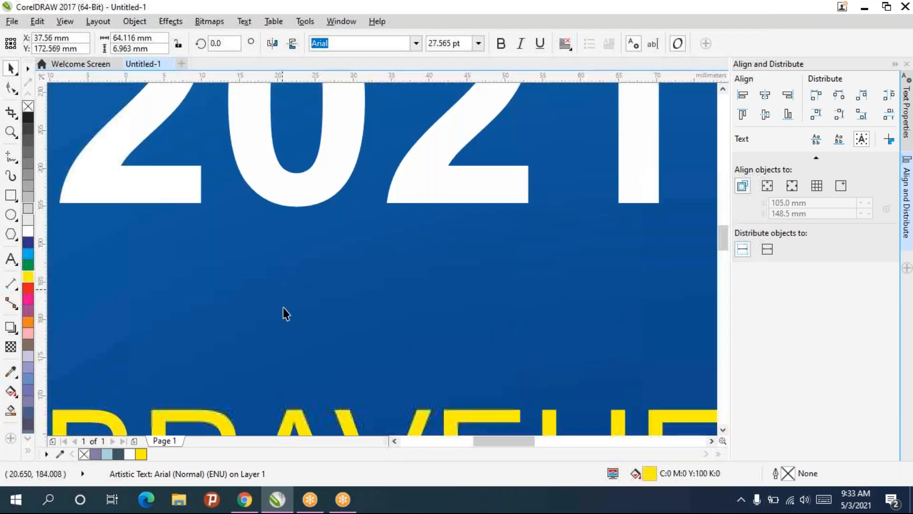
{"action": "scroll", "coordinate": [284, 307], "scroll_direction": "down", "scroll_amount": 2}
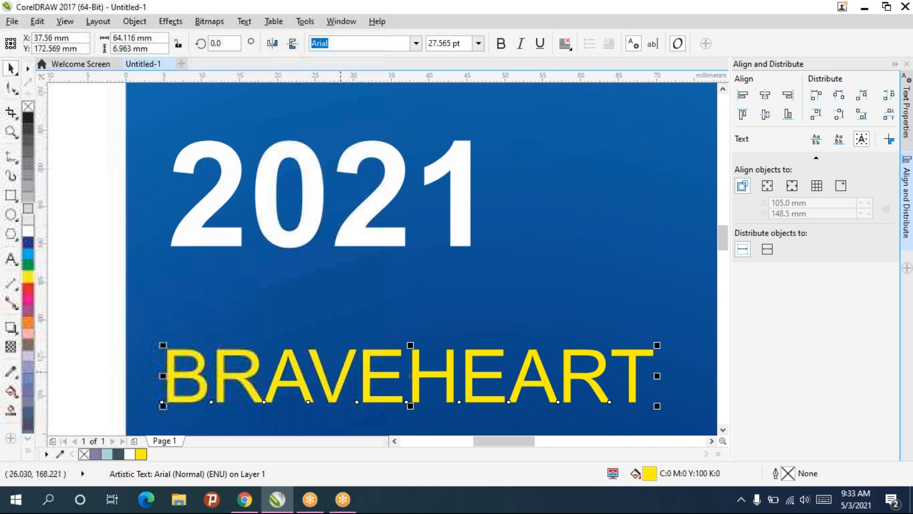
{"action": "left_click_drag", "start_coordinate": [340, 372], "coordinate": [388, 255]}
{"action": "scroll", "coordinate": [386, 263], "scroll_direction": "down", "scroll_amount": 3}
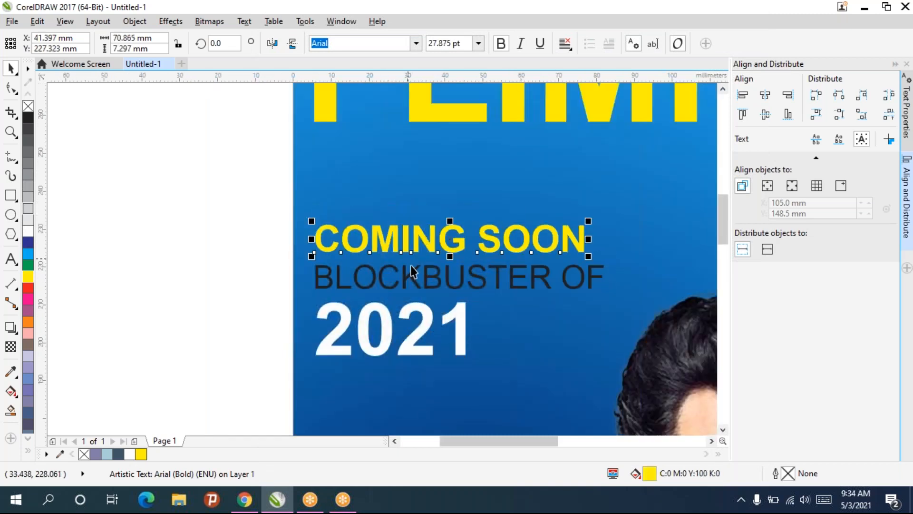
Fill the BLOCKBUSTER OF text with white and show the whole cover.
{"action": "left_click", "coordinate": [409, 275]}
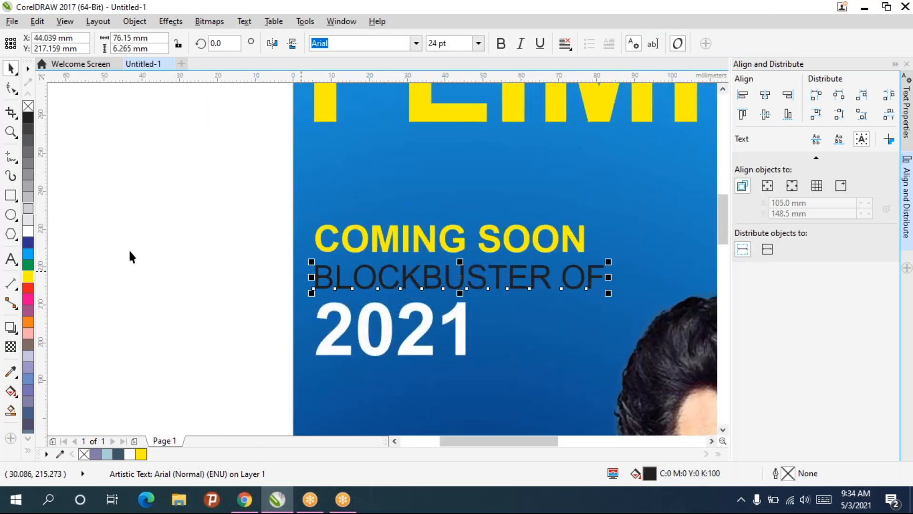
{"action": "left_click", "coordinate": [28, 220]}
{"action": "left_click", "coordinate": [225, 258]}
{"action": "scroll", "coordinate": [225, 258], "scroll_direction": "down", "scroll_amount": 2}
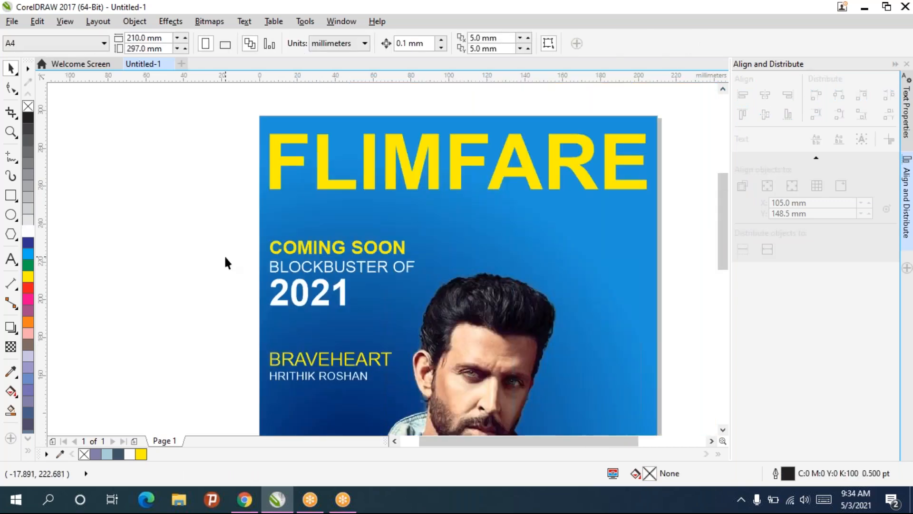
{"action": "scroll", "coordinate": [225, 258], "scroll_direction": "down", "scroll_amount": 2}
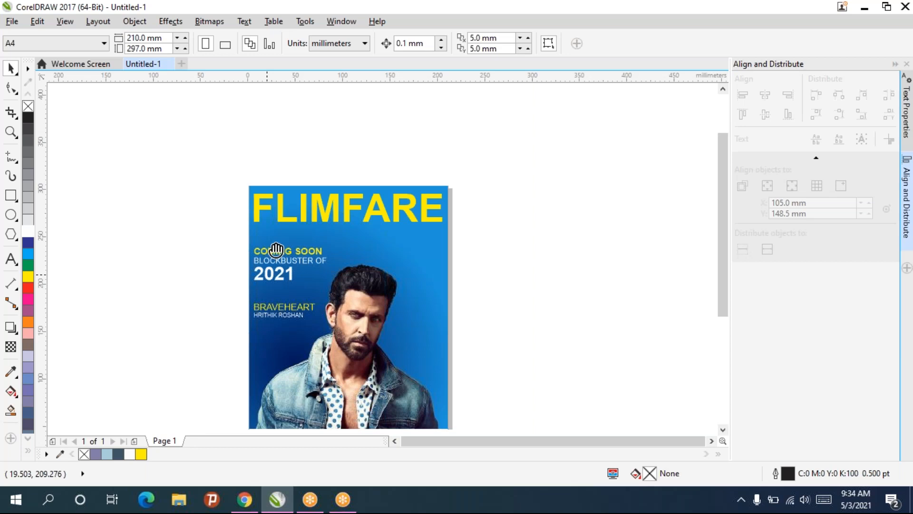
{"action": "left_click_drag", "start_coordinate": [276, 250], "coordinate": [289, 190]}
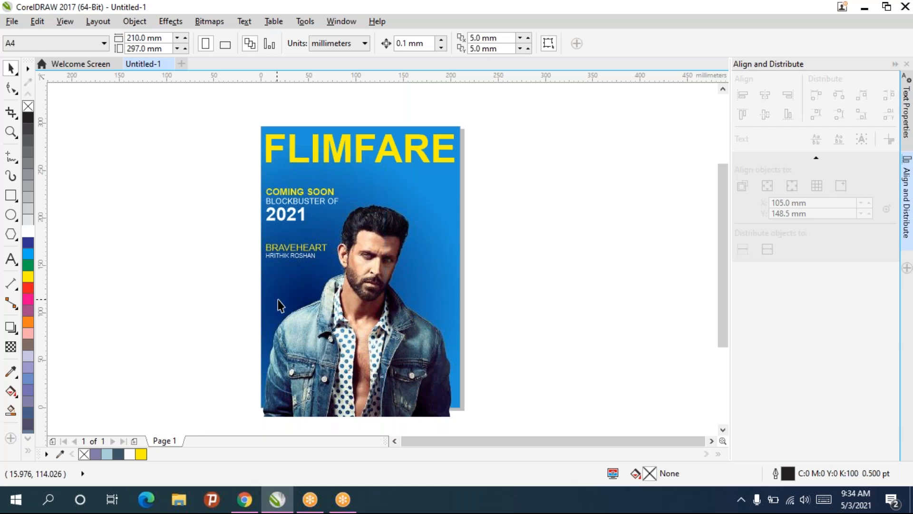
Create a new A4 document and draw a rectangle about 150 mm wide and 150 mm high on the page.
{"action": "key", "text": "ctrl+n"}
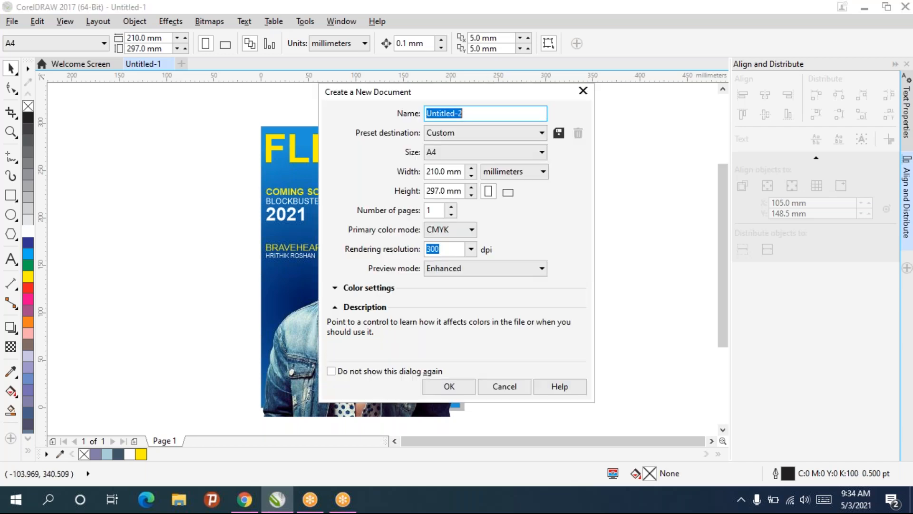
{"action": "key", "text": "Return"}
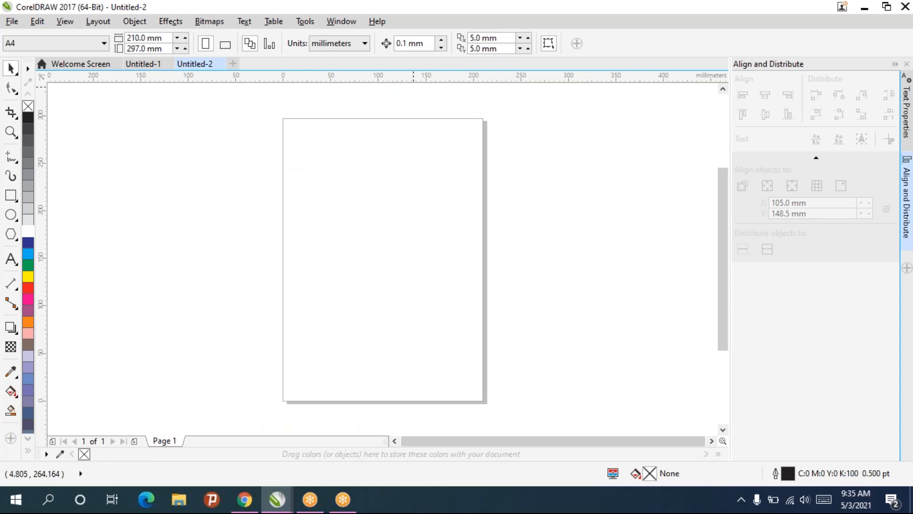
{"action": "left_click_drag", "start_coordinate": [310, 179], "coordinate": [450, 321]}
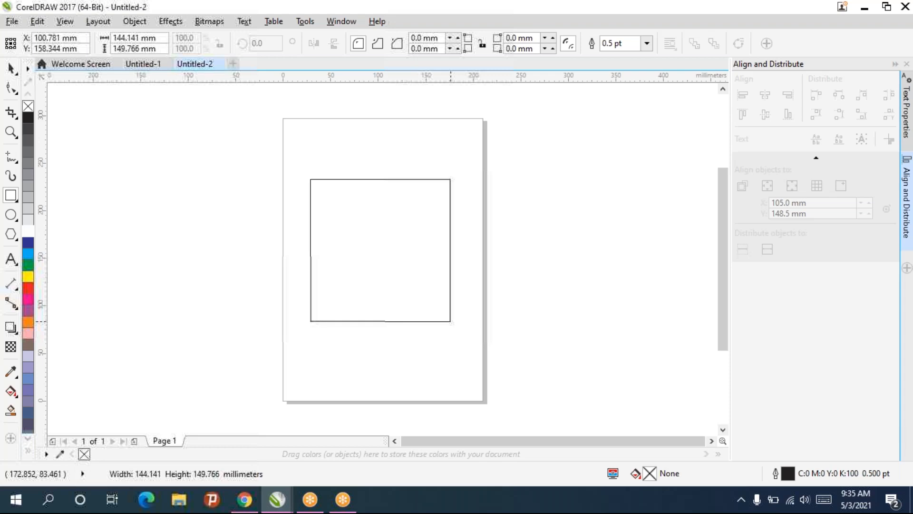
{"action": "left_click_drag", "start_coordinate": [451, 322], "coordinate": [453, 320]}
Apply a diagonal black-to-white fountain fill to the rectangle, running from its upper right to its lower left.
{"action": "key", "text": "g"}
{"action": "left_click_drag", "start_coordinate": [351, 195], "coordinate": [450, 329]}
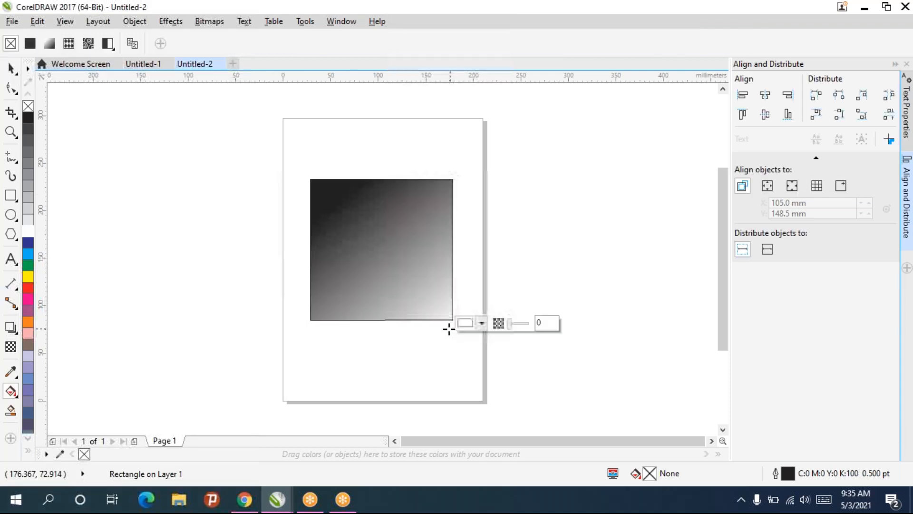
{"action": "left_click_drag", "start_coordinate": [419, 210], "coordinate": [335, 298]}
{"action": "left_click_drag", "start_coordinate": [342, 230], "coordinate": [396, 298]}
{"action": "left_click_drag", "start_coordinate": [407, 219], "coordinate": [350, 298]}
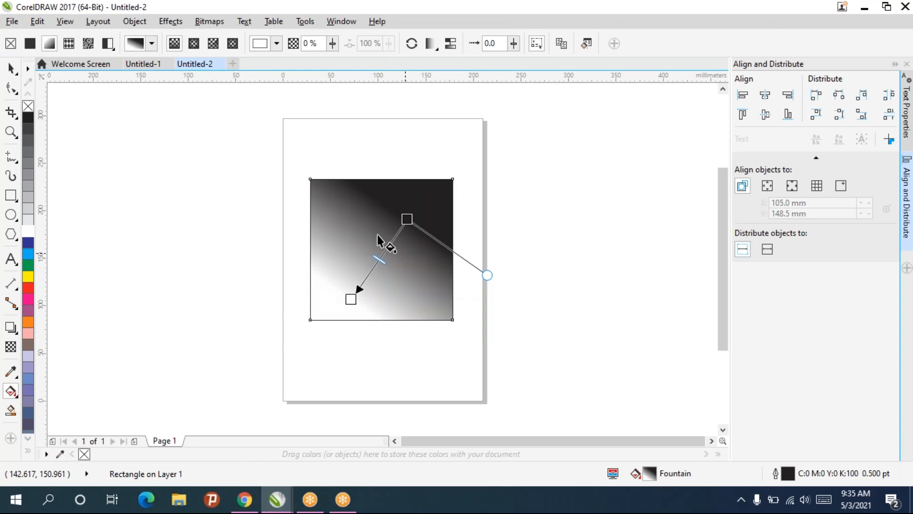
{"action": "left_click", "coordinate": [10, 68]}
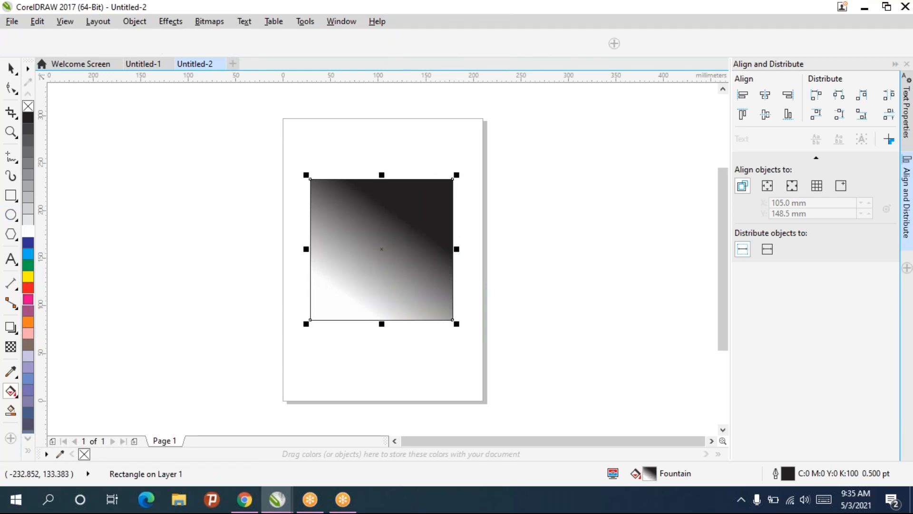
Draw an ellipse about 150 by 161 mm and a second rectangle about 166 by 140 mm, both overlapping the gradient rectangle.
{"action": "key", "text": "F7"}
{"action": "left_click_drag", "start_coordinate": [366, 131], "coordinate": [507, 284]}
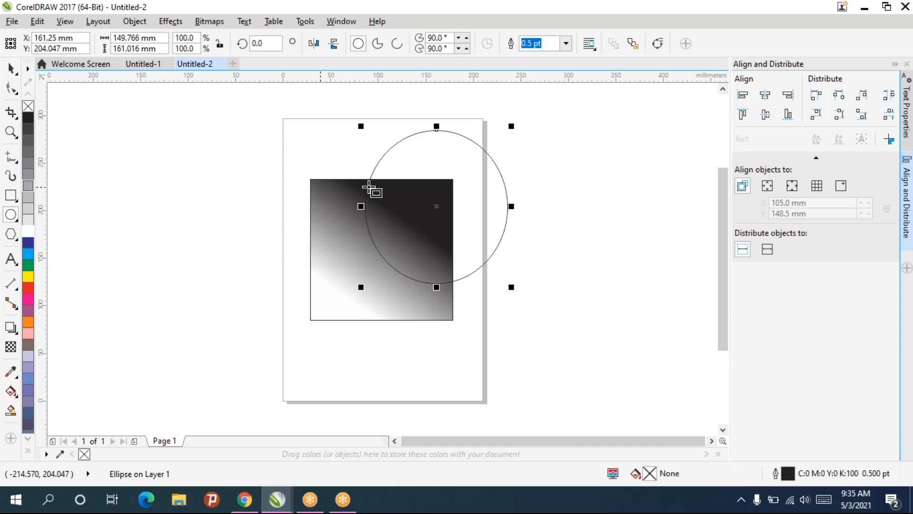
{"action": "key", "text": "F6"}
{"action": "left_click_drag", "start_coordinate": [264, 116], "coordinate": [423, 250]}
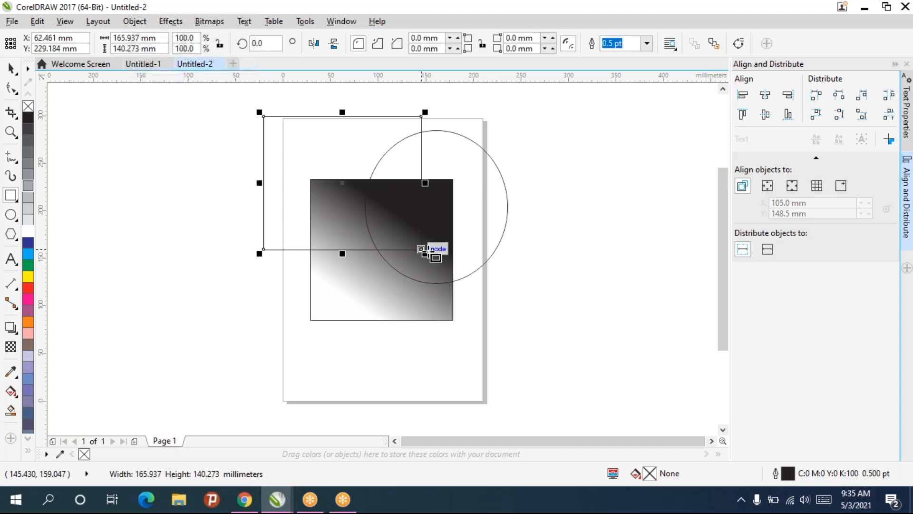
Fill the second rectangle with cyan and the ellipse with dark blue.
{"action": "left_click", "coordinate": [28, 254]}
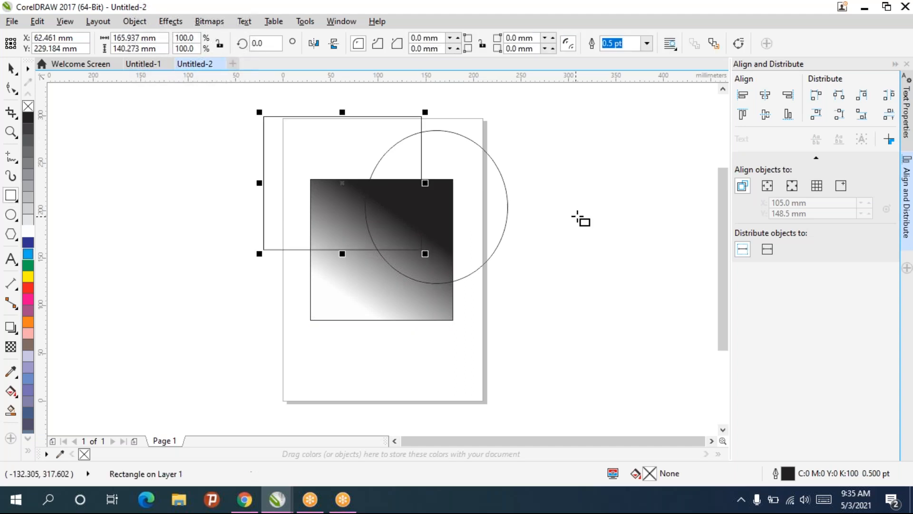
{"action": "left_click", "coordinate": [466, 201]}
{"action": "left_click", "coordinate": [28, 242]}
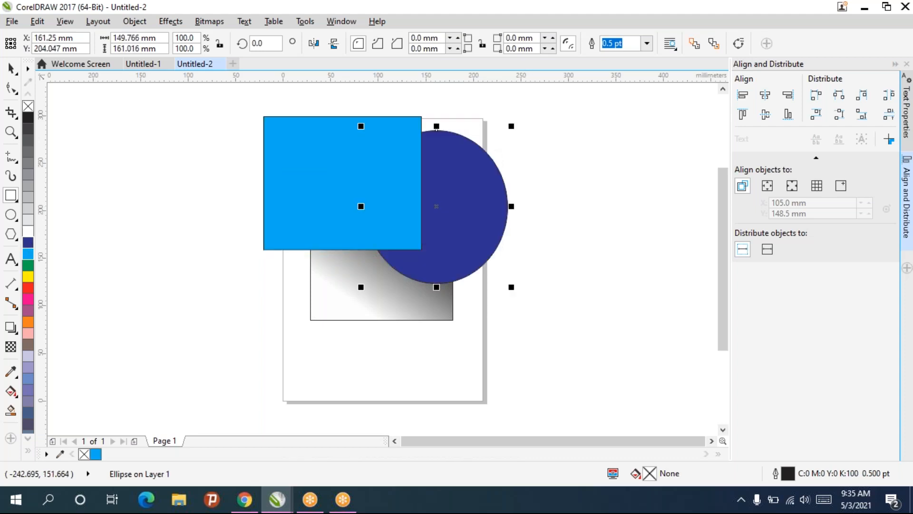
{"action": "left_click", "coordinate": [407, 325]}
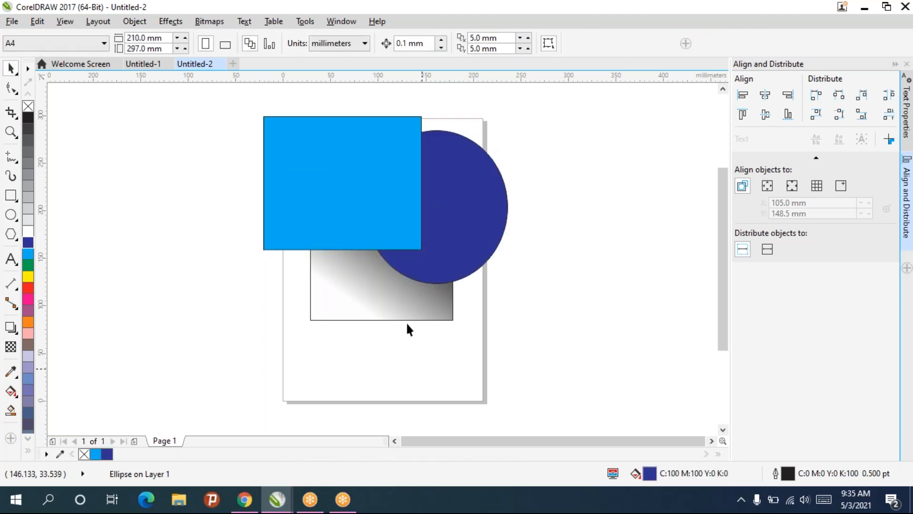
Send the dark blue ellipse to the back of the page.
{"action": "left_click", "coordinate": [487, 204]}
{"action": "right_click", "coordinate": [499, 206]}
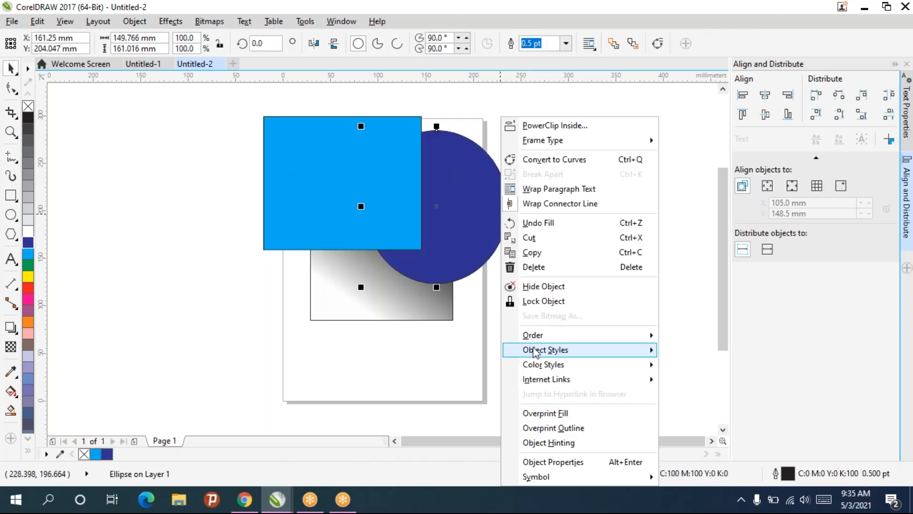
{"action": "mouse_move", "coordinate": [536, 336]}
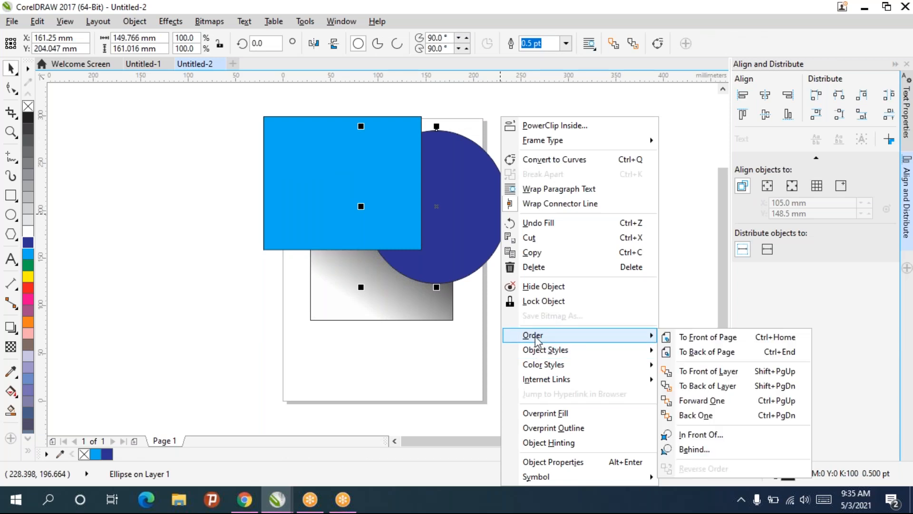
{"action": "left_click", "coordinate": [694, 357]}
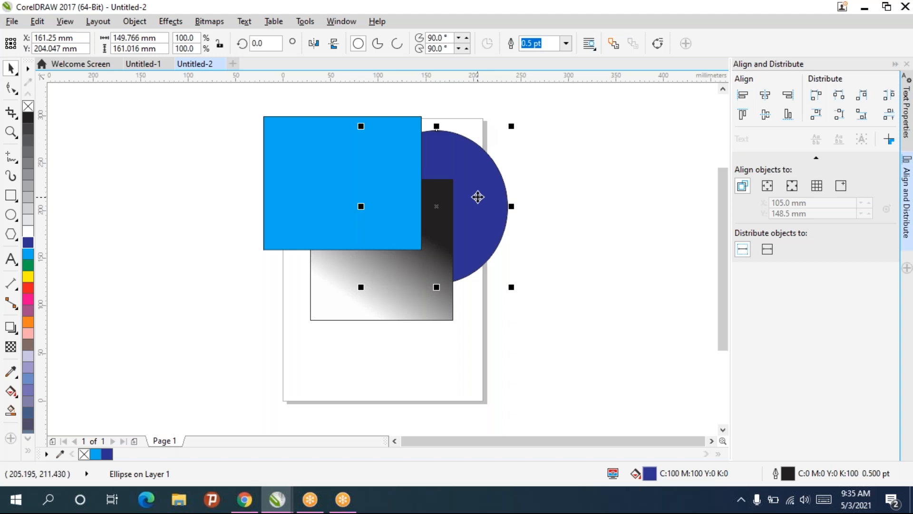
Send the cyan rectangle to the back of the page.
{"action": "right_click", "coordinate": [312, 190]}
{"action": "mouse_move", "coordinate": [447, 335]}
{"action": "left_click", "coordinate": [518, 353]}
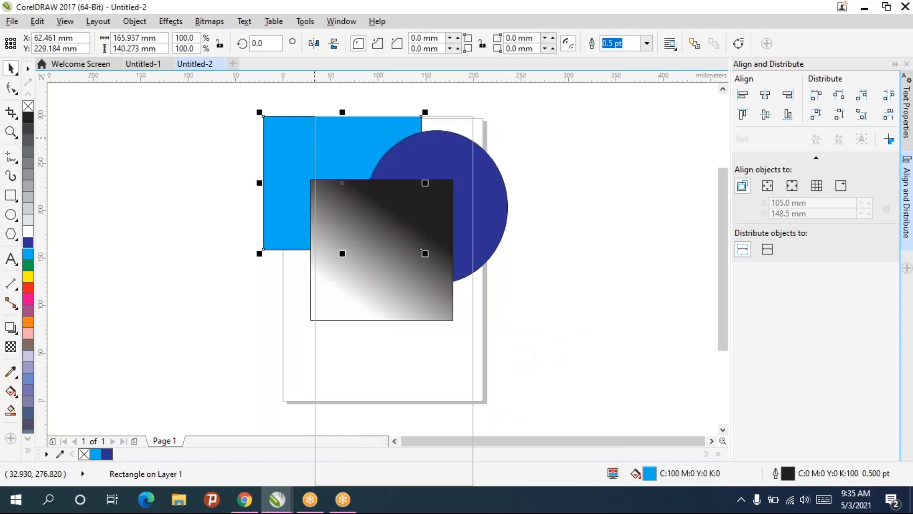
Move the cyan rectangle forward by one level in the stacking order.
{"action": "left_click_drag", "start_coordinate": [302, 135], "coordinate": [342, 134]}
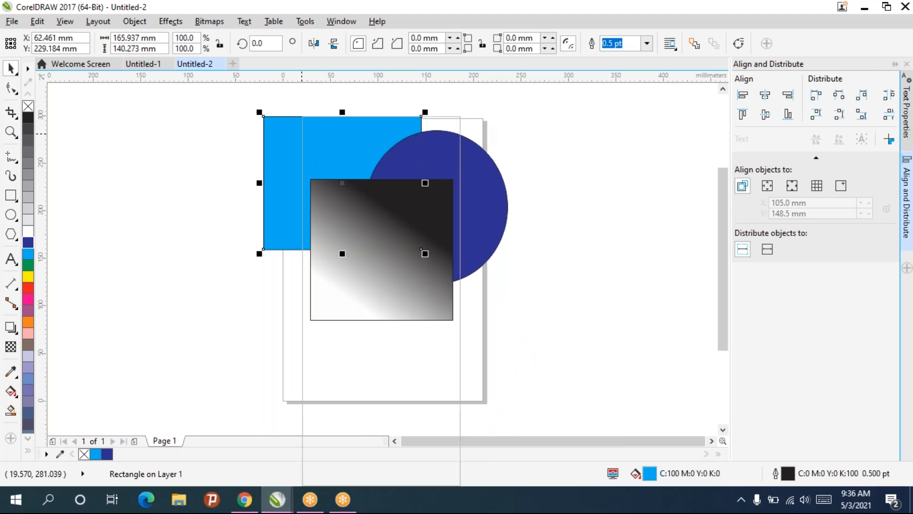
{"action": "right_click", "coordinate": [303, 116]}
{"action": "mouse_move", "coordinate": [429, 334]}
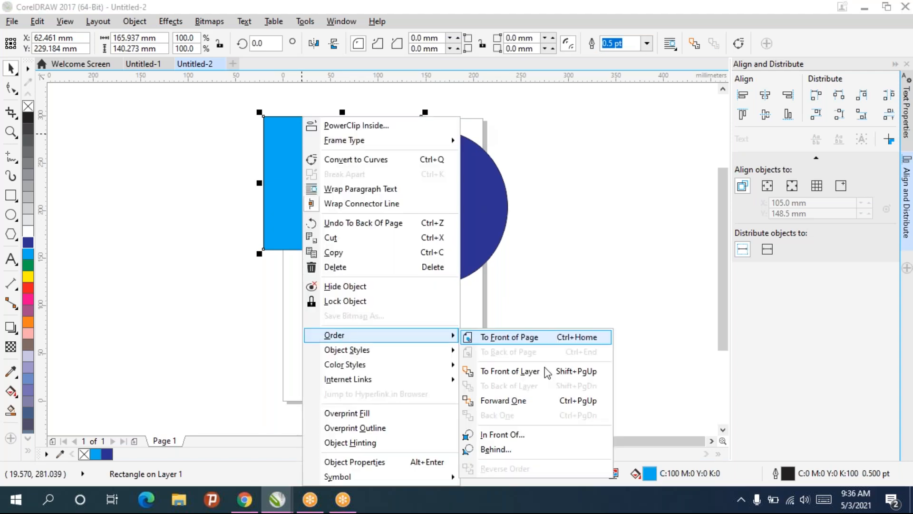
{"action": "left_click", "coordinate": [519, 401]}
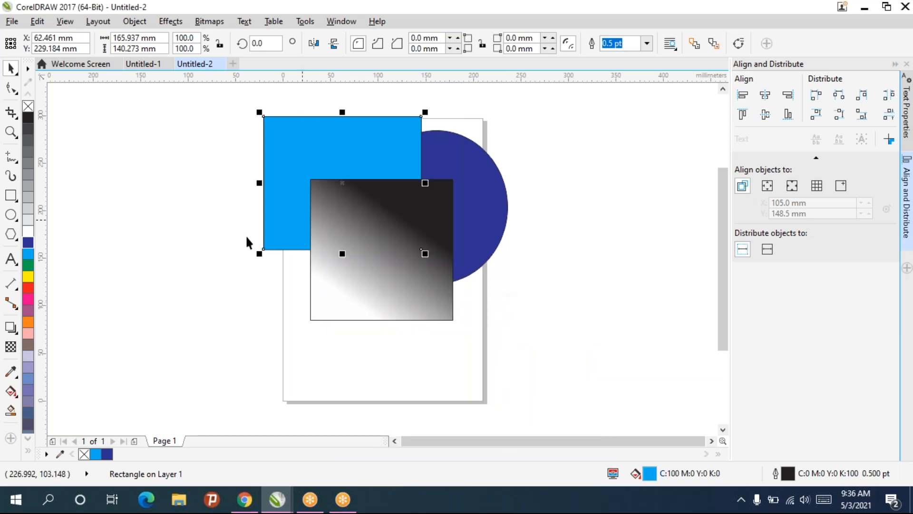
Bring the cyan rectangle to the front of the page.
{"action": "right_click", "coordinate": [412, 177]}
{"action": "mouse_move", "coordinate": [384, 342]}
{"action": "left_click", "coordinate": [520, 336]}
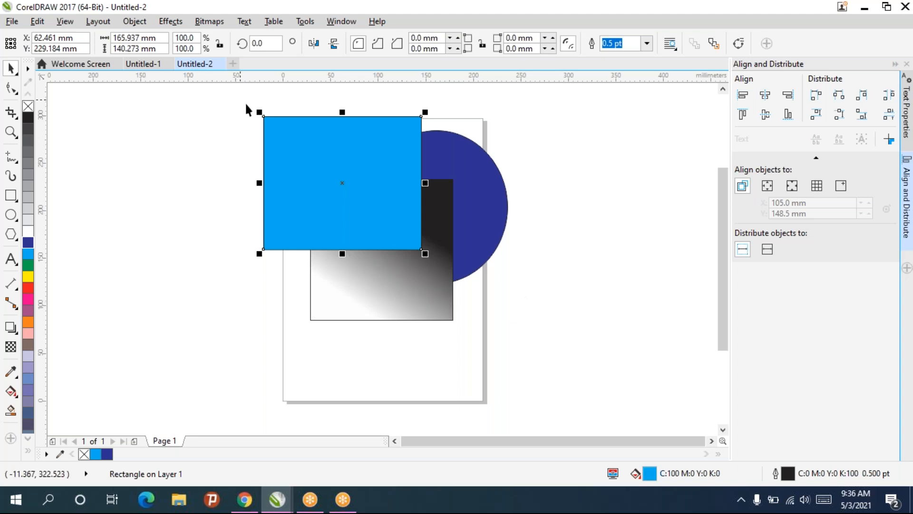
Align the three overlapping shapes with each other on their horizontal and vertical centers.
{"action": "left_click_drag", "start_coordinate": [232, 99], "coordinate": [589, 384]}
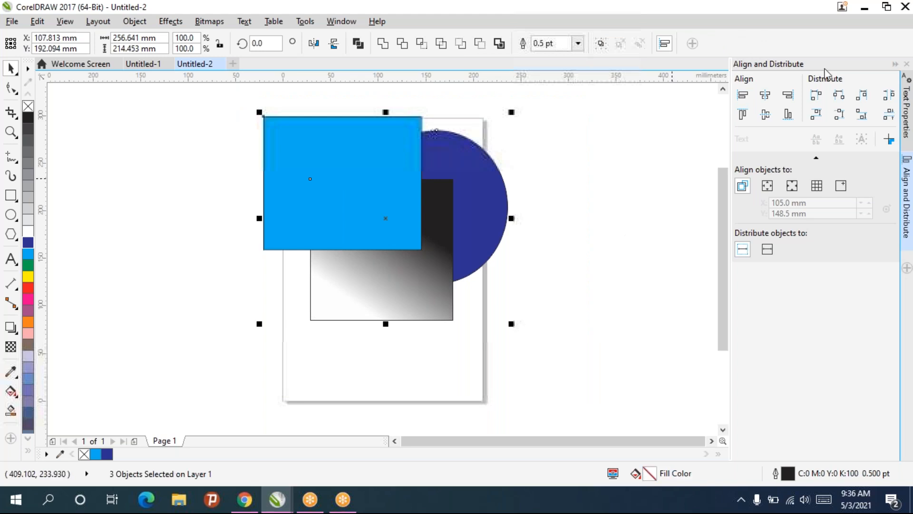
{"action": "left_click", "coordinate": [765, 95]}
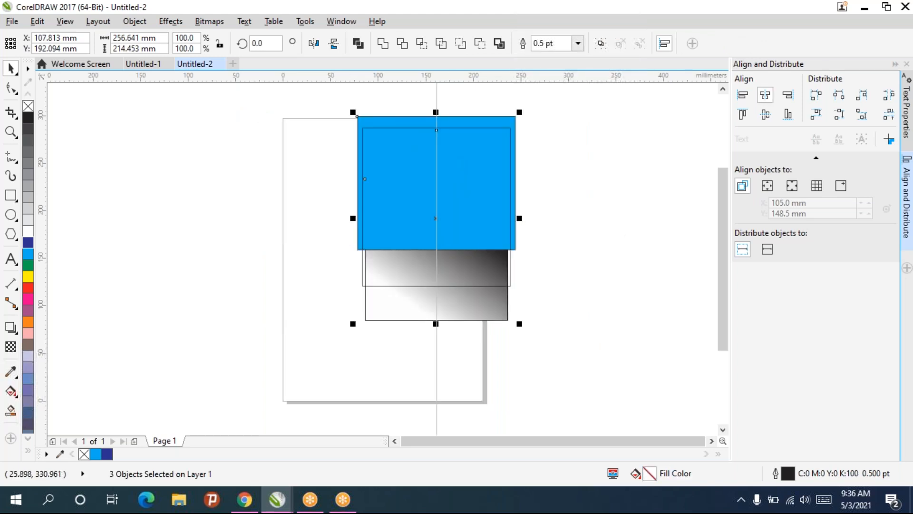
{"action": "left_click", "coordinate": [764, 116]}
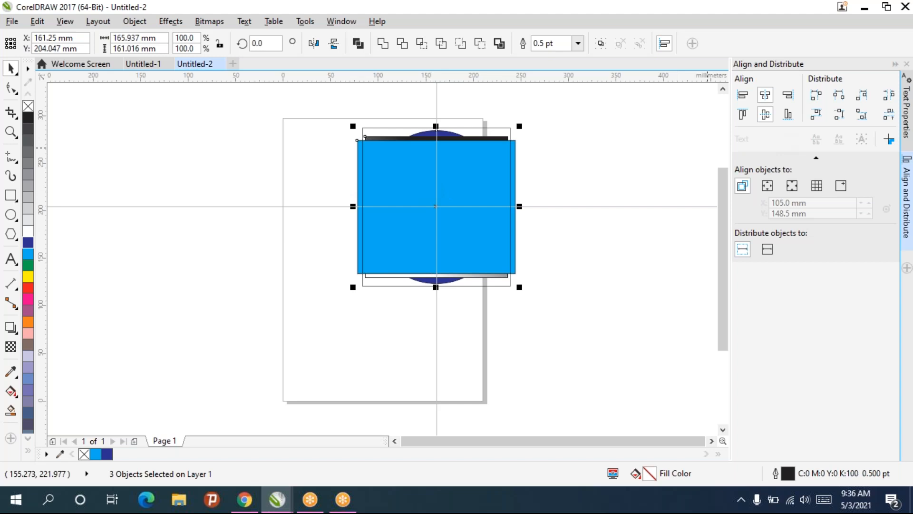
Align the three shapes by their bottom and right edges, and delete them all from the page.
{"action": "left_click", "coordinate": [788, 114]}
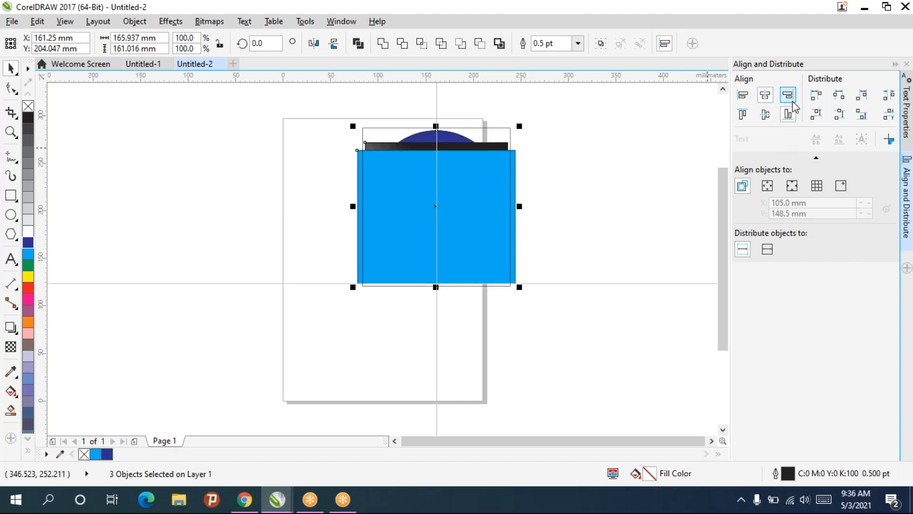
{"action": "left_click", "coordinate": [788, 95]}
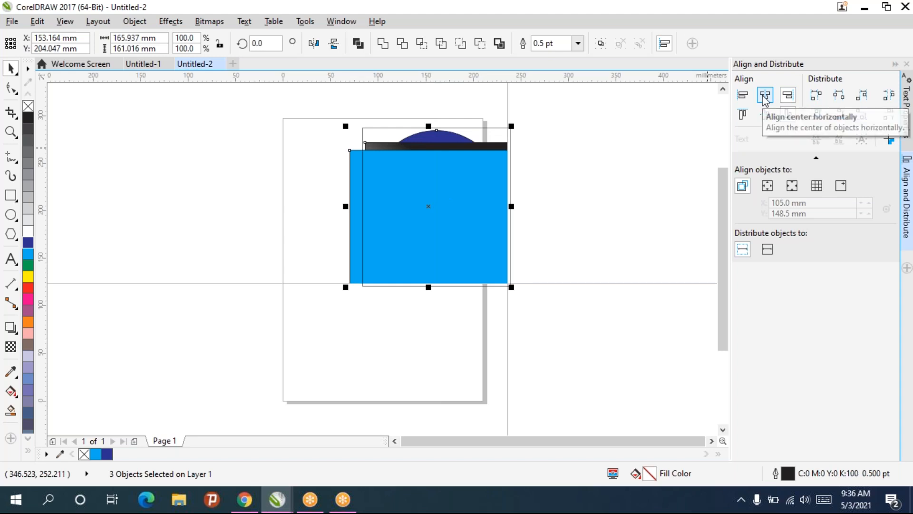
{"action": "key", "text": "Delete"}
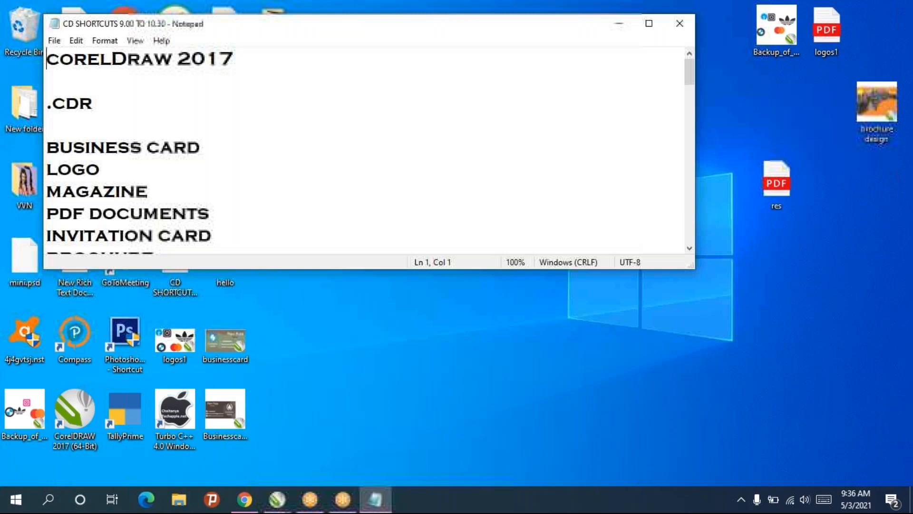
In the CD SHORTCUTS notes in Notepad, add the heading "ALIGNMENT SHORTCUTS" below POWERCLIP, followed by the line "L - LEFT".
{"action": "double_click", "coordinate": [227, 23]}
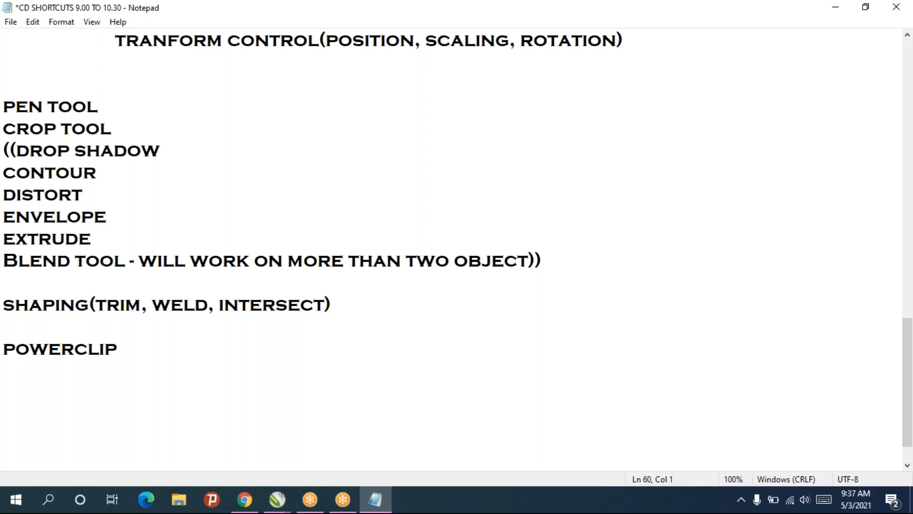
{"action": "type", "text": "ALIGN"}
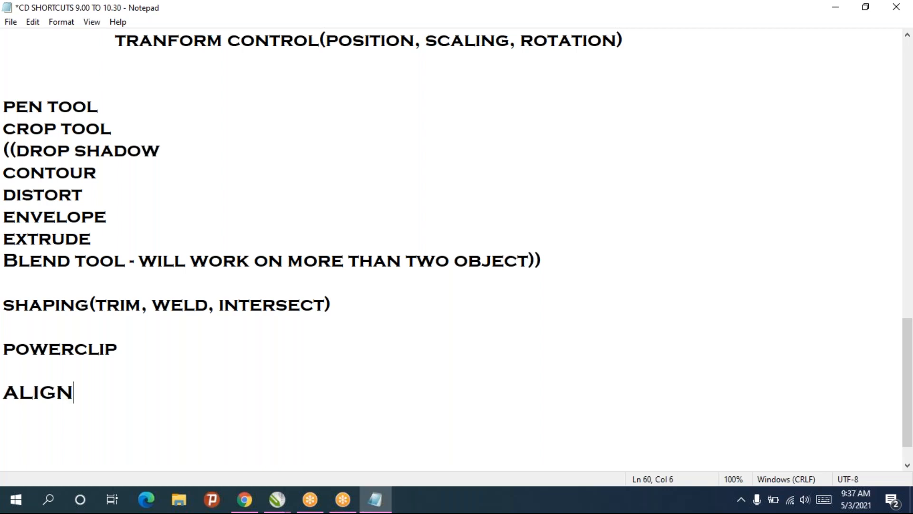
{"action": "type", "text": "MENT SHORTCUTS"}
{"action": "key", "text": "Return"}
{"action": "key", "text": "Return"}
{"action": "type", "text": "L - LEFT"}
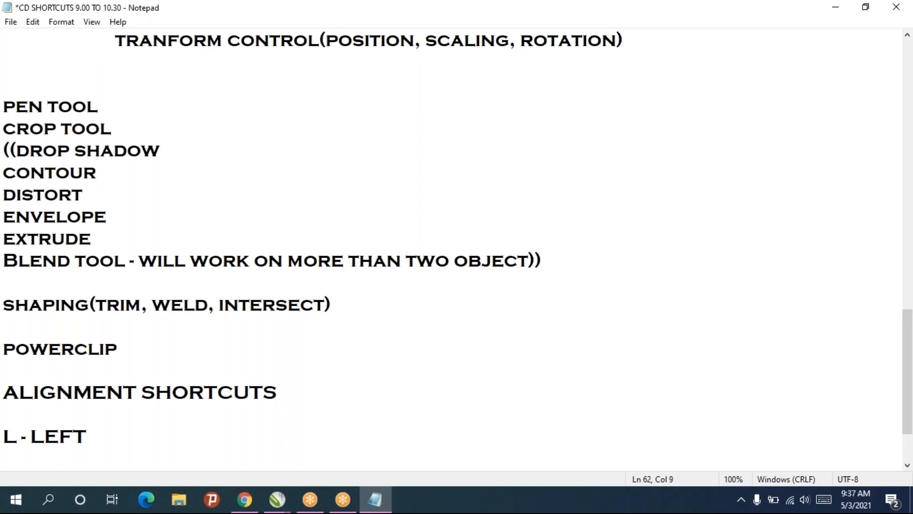
Insert the word "OBJECT" at the start of the alignment shortcuts heading.
{"action": "left_click", "coordinate": [9, 392]}
{"action": "type", "text": "OBJ"}
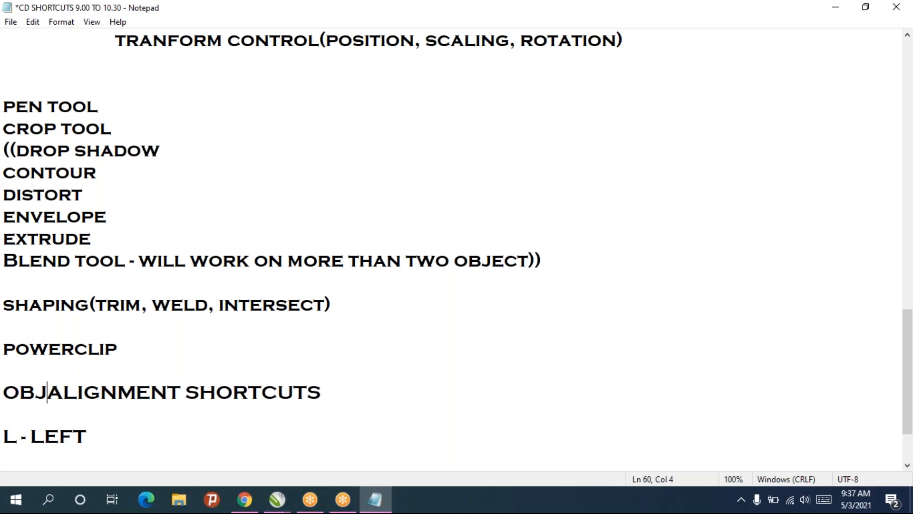
{"action": "type", "text": "ECT"}
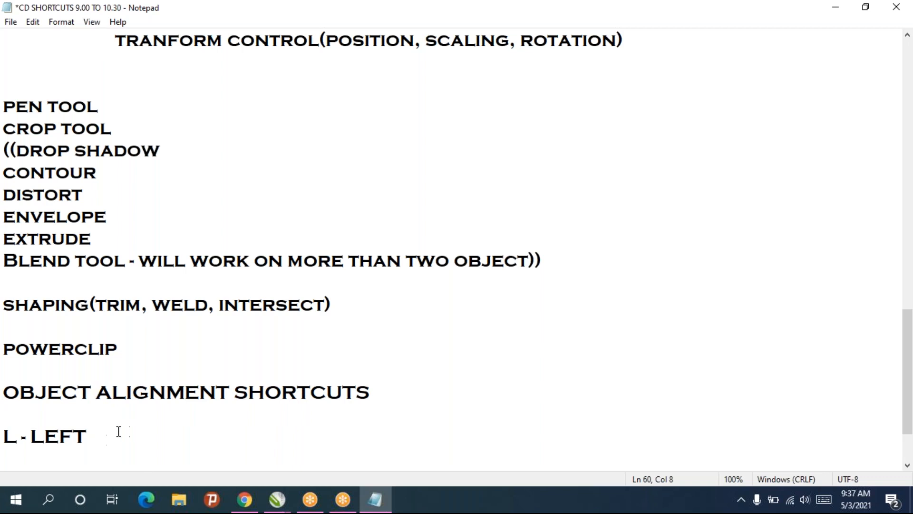
Add the lines "R - RIGHT" and "T - TOP" below the left alignment shortcut.
{"action": "left_click", "coordinate": [155, 445]}
{"action": "key", "text": "Return"}
{"action": "type", "text": "R - RI"}
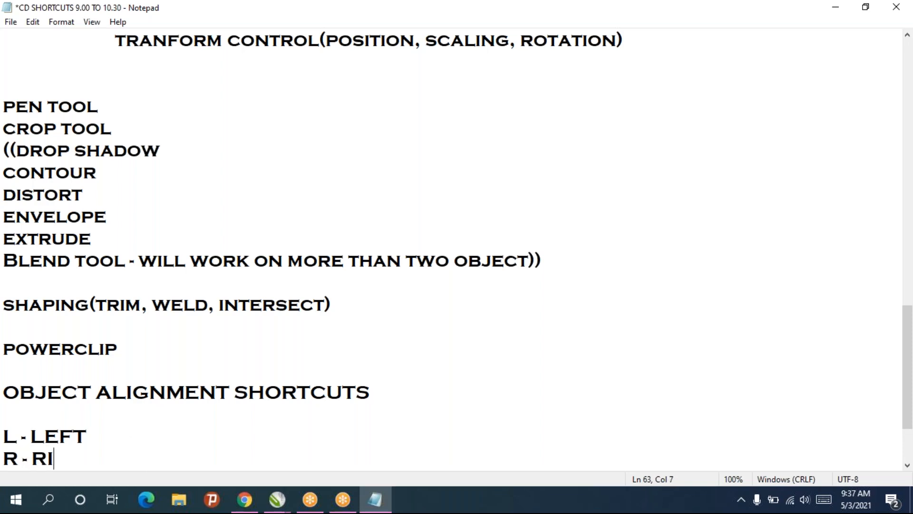
{"action": "type", "text": "GHT"}
{"action": "key", "text": "Return"}
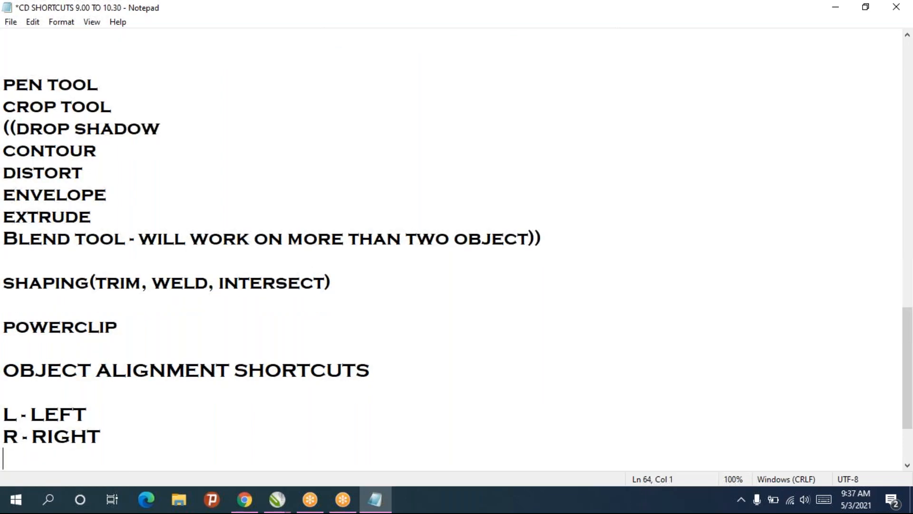
{"action": "type", "text": "T - TOP"}
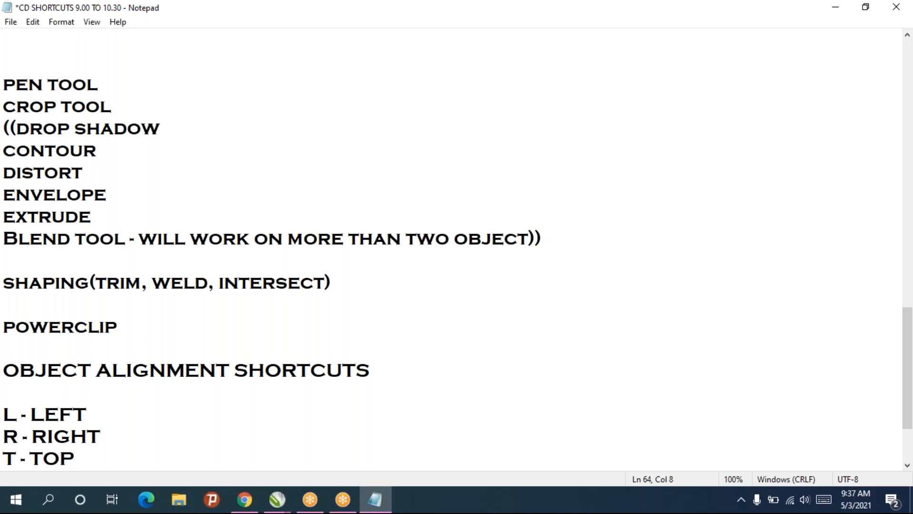
{"action": "key", "text": "Return"}
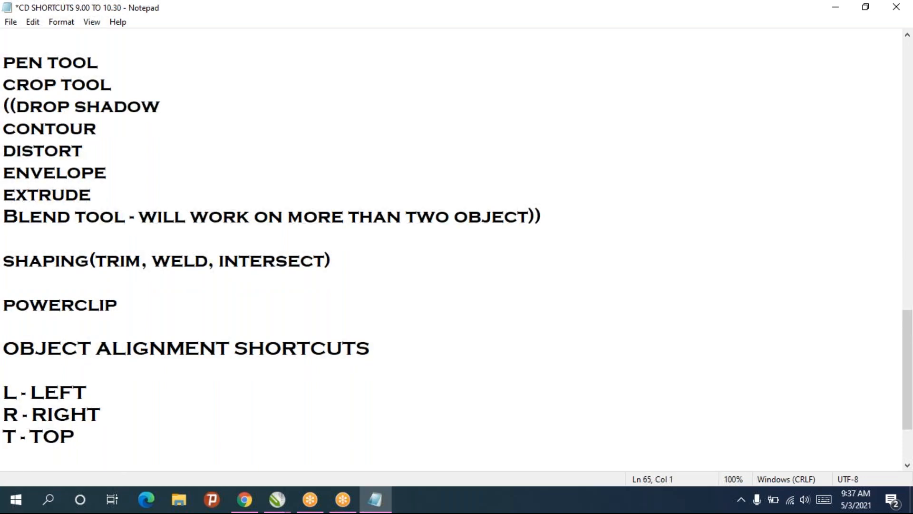
Add the lines "B - BOTTOM", "E - CENTER" and "C - CENTER" to the shortcut list.
{"action": "type", "text": "B - BOTT"}
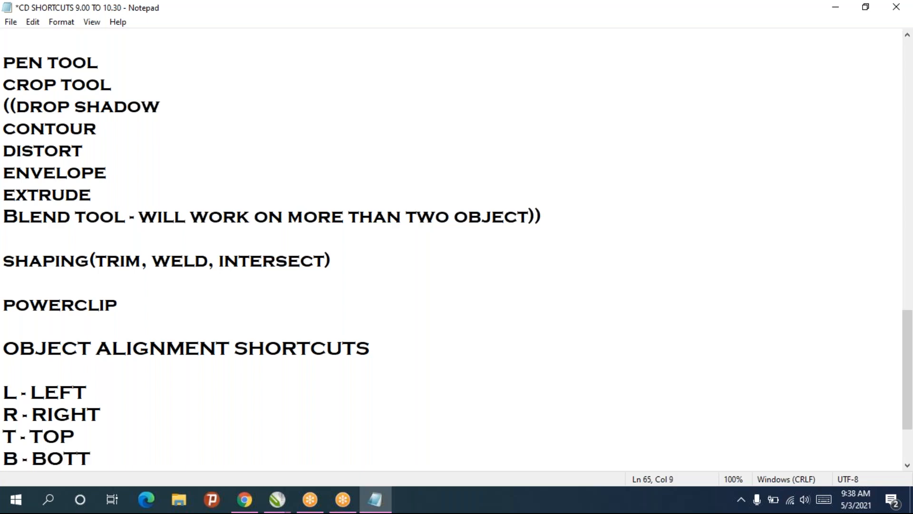
{"action": "type", "text": "OM"}
{"action": "key", "text": "Return"}
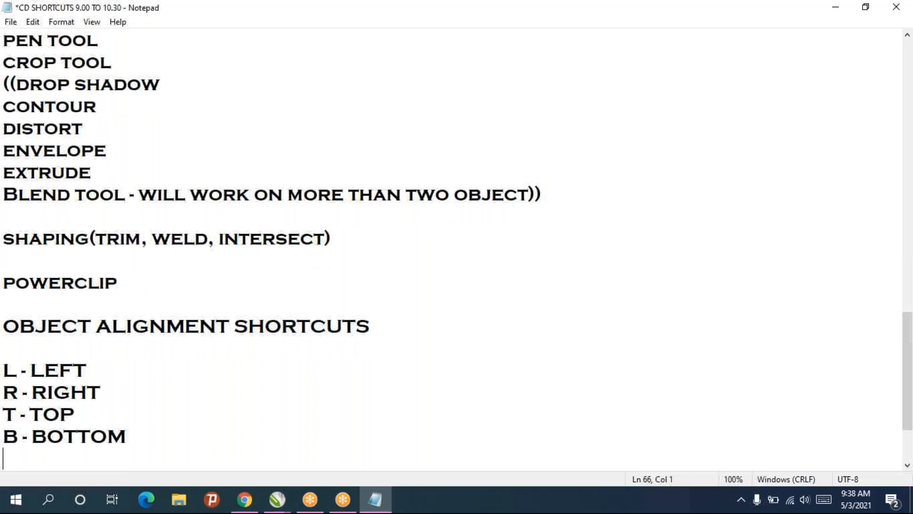
{"action": "type", "text": "E - CENTER"}
{"action": "key", "text": "Return"}
{"action": "type", "text": "C - CENTER"}
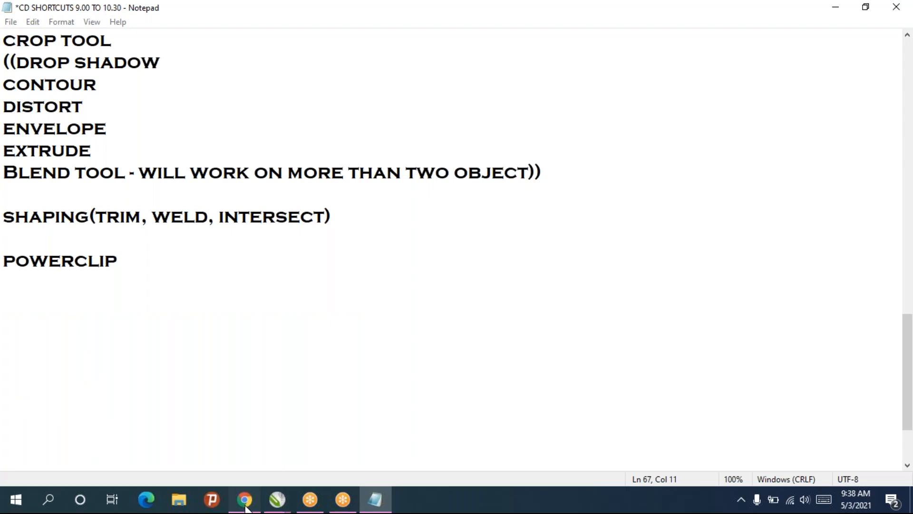
Switch to CorelDRAW, draw a square about 118 mm wide and a circle about 100 mm wide, and align their centers horizontally and vertically.
{"action": "left_click", "coordinate": [244, 500]}
{"action": "left_click_drag", "start_coordinate": [242, 174], "coordinate": [335, 286]}
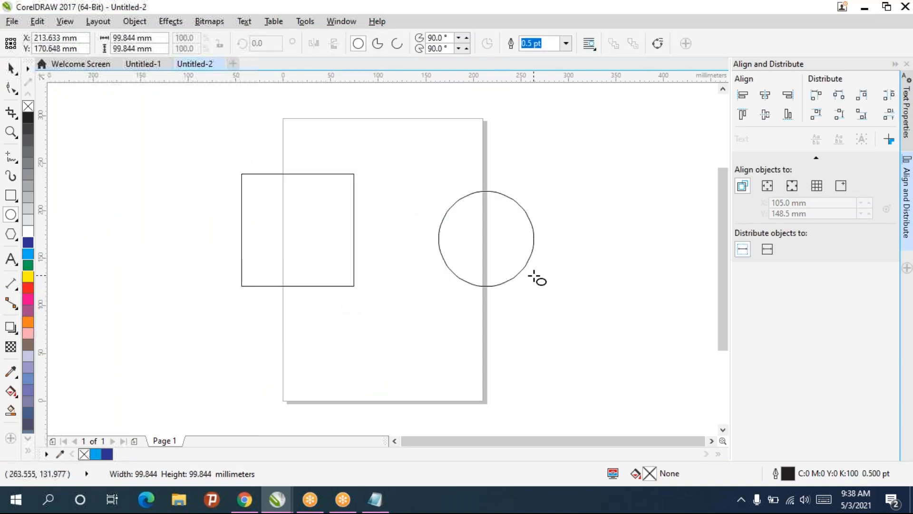
{"action": "key", "text": "ctrl+a"}
{"action": "key", "text": "c"}
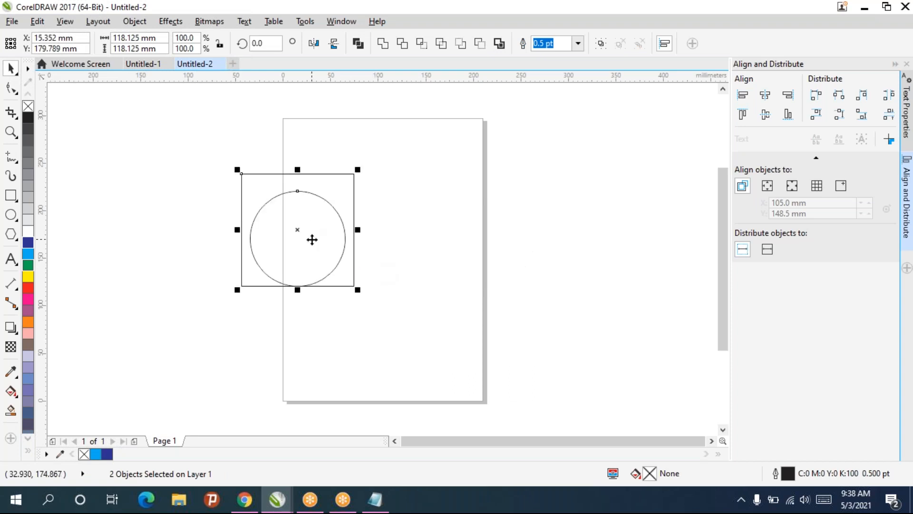
{"action": "key", "text": "e"}
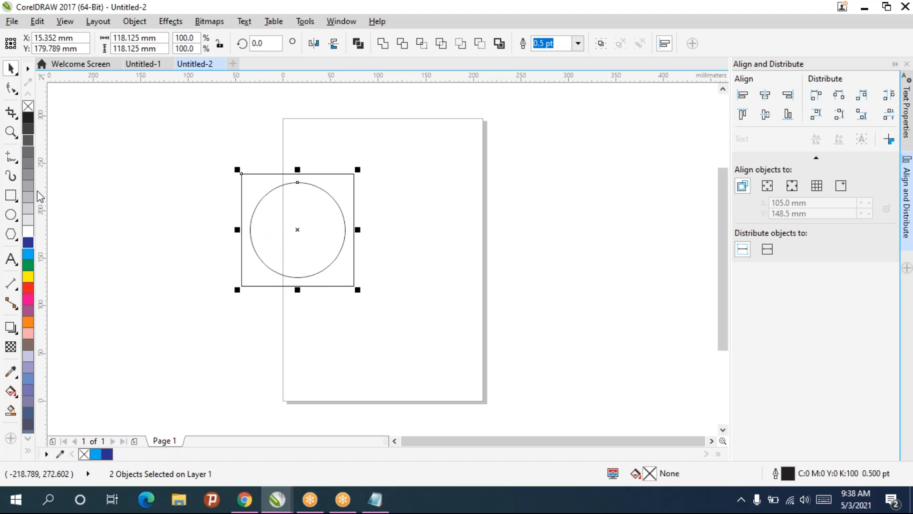
Fill the square with cyan and the circle inside it with yellow.
{"action": "left_click", "coordinate": [28, 254]}
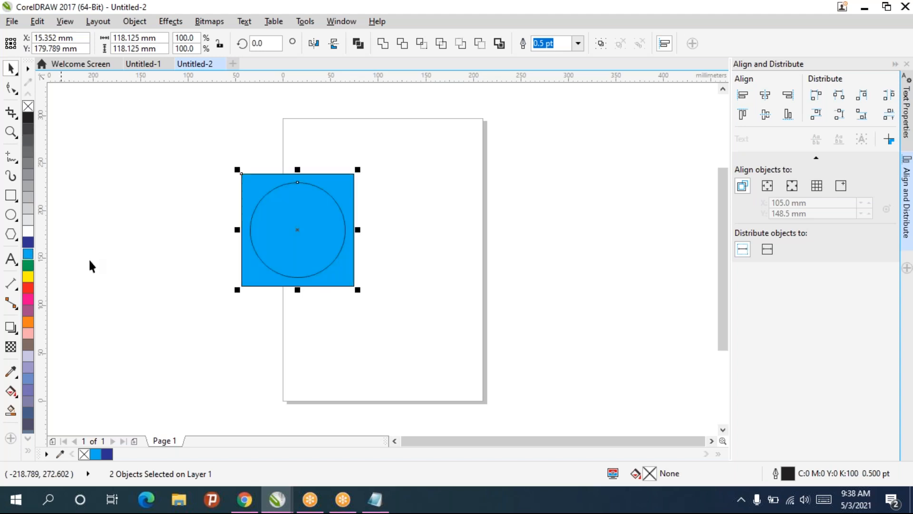
{"action": "left_click", "coordinate": [278, 245]}
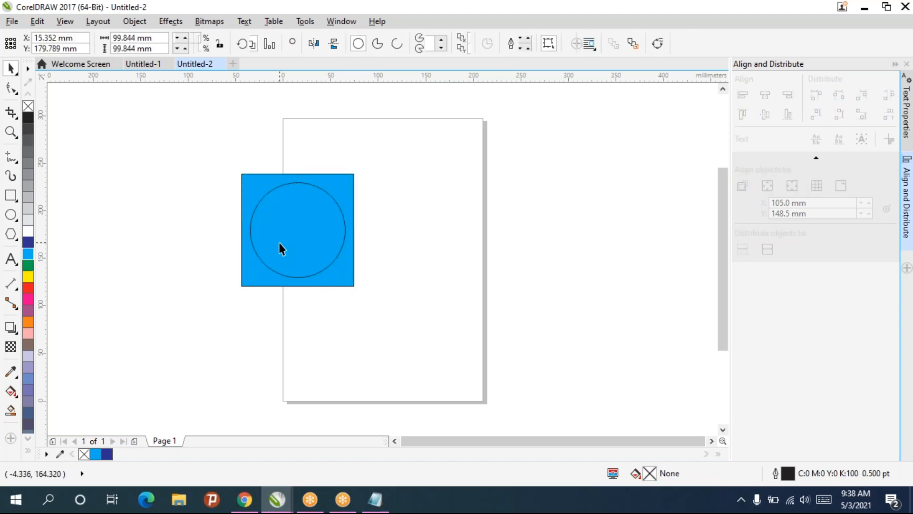
{"action": "left_click", "coordinate": [31, 279]}
{"action": "left_click", "coordinate": [437, 373]}
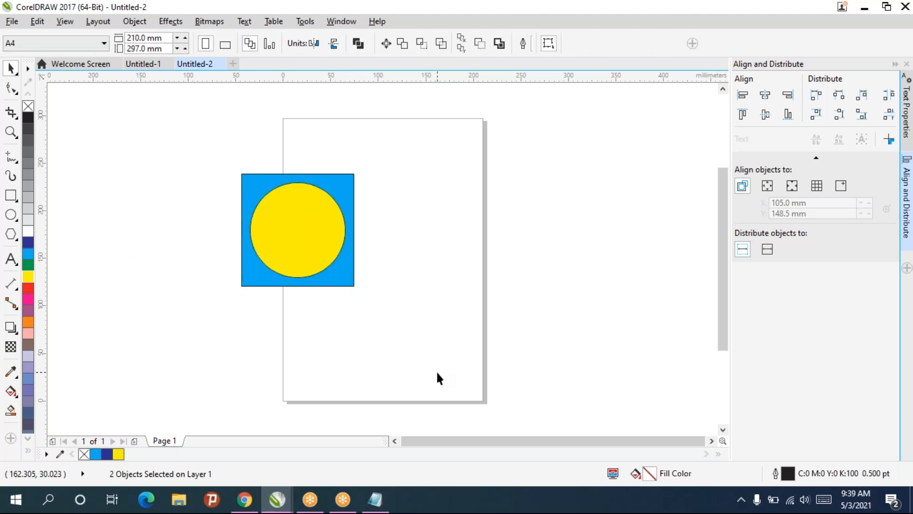
Draw eight separate circles of varying sizes beside the cyan square, the largest about 162 mm wide.
{"action": "left_click", "coordinate": [11, 215]}
{"action": "left_click_drag", "start_coordinate": [438, 159], "coordinate": [582, 311]}
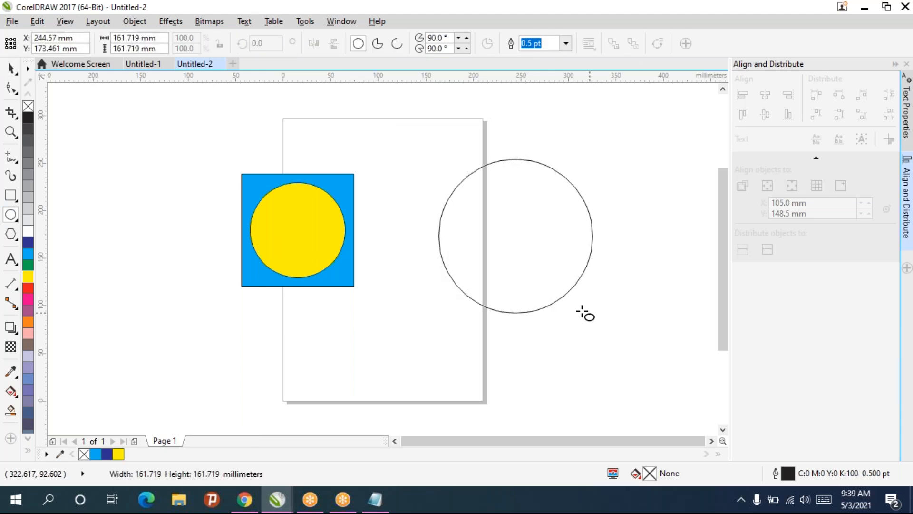
{"action": "left_click_drag", "start_coordinate": [582, 312], "coordinate": [583, 311]}
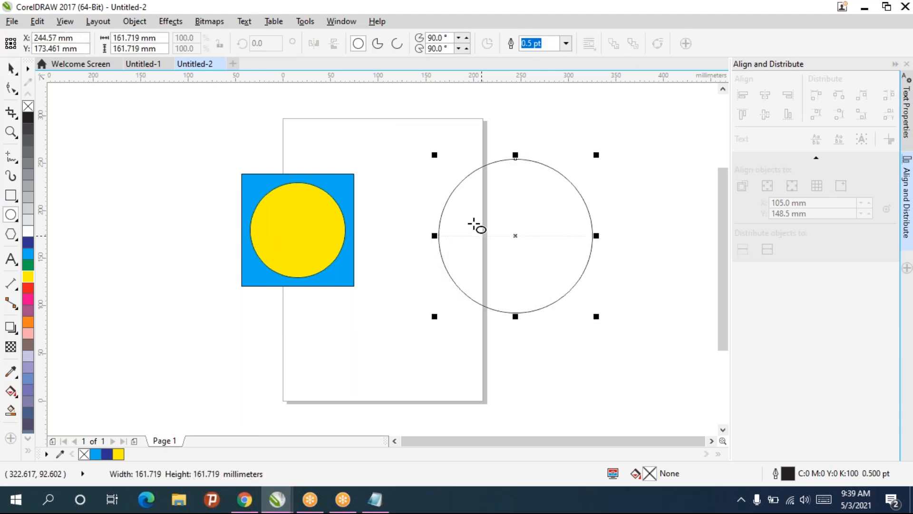
{"action": "left_click_drag", "start_coordinate": [476, 198], "coordinate": [593, 275]}
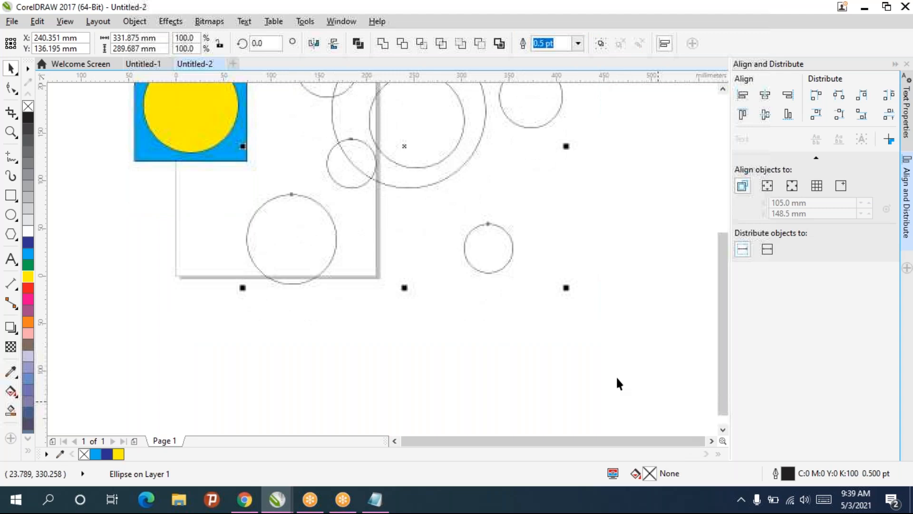
Align the eight unfilled circles in turn by their top, right, left and bottom edges.
{"action": "key", "text": "t"}
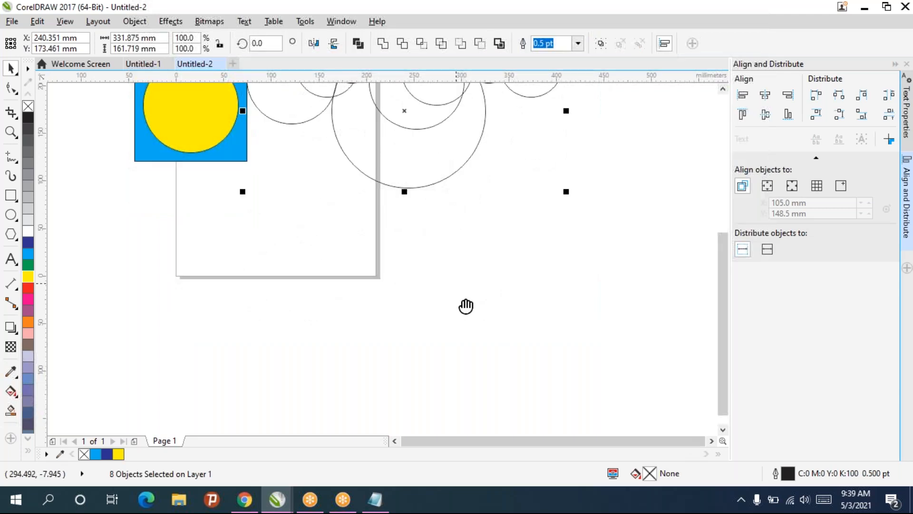
{"action": "scroll", "coordinate": [466, 306], "scroll_direction": "up", "scroll_amount": 5}
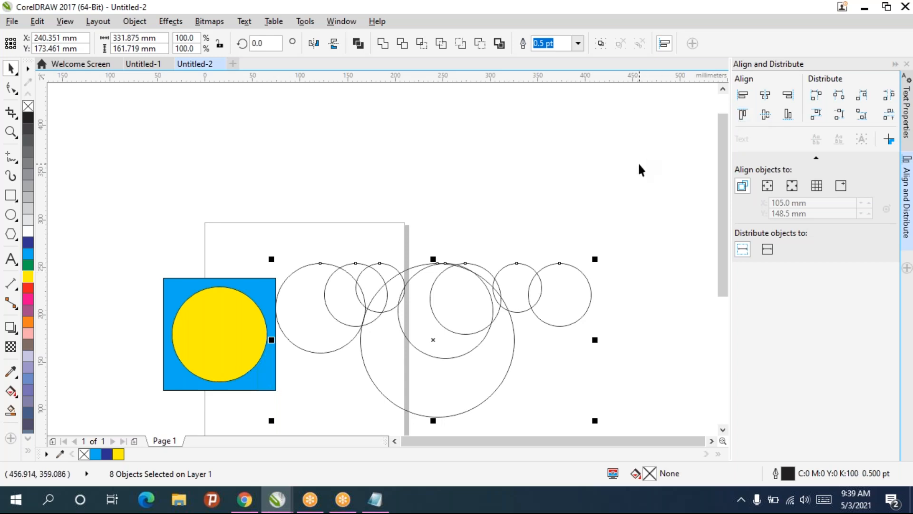
{"action": "key", "text": "r"}
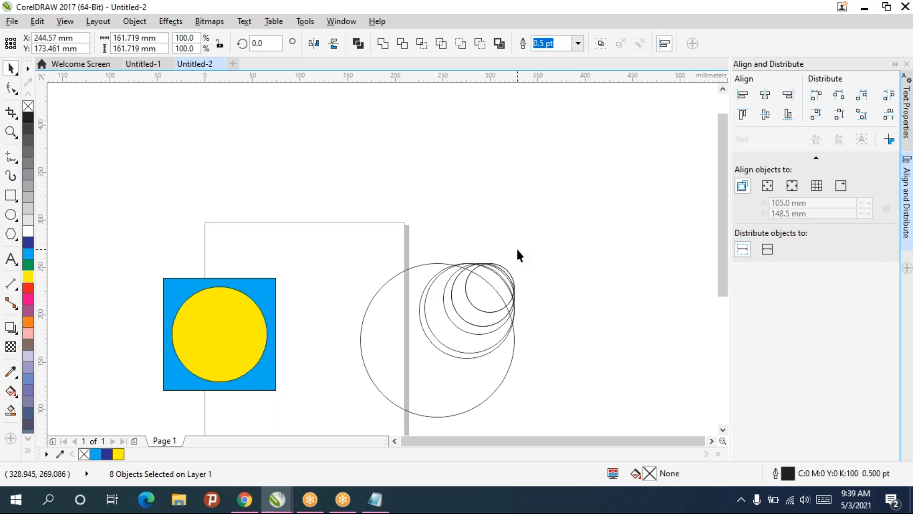
{"action": "key", "text": "l"}
{"action": "key", "text": "b"}
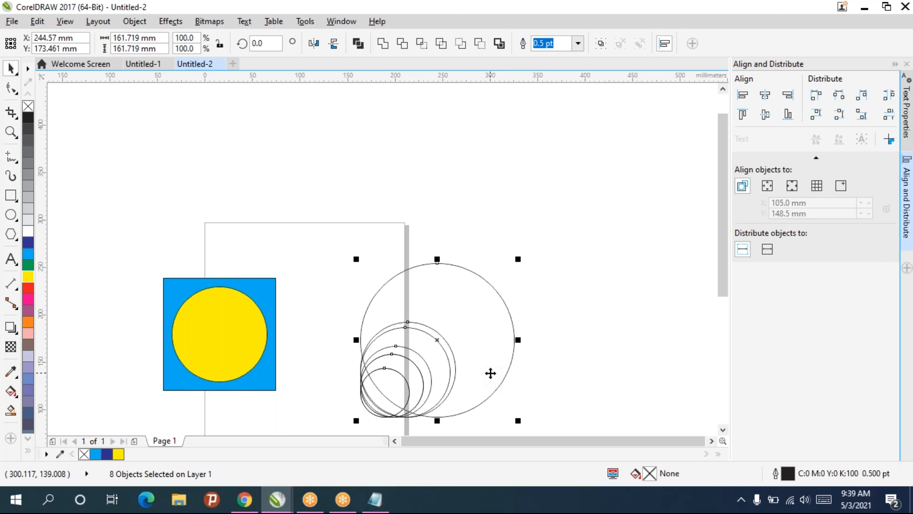
Align the eight unfilled circles on their horizontal and vertical centers to form concentric rings.
{"action": "key", "text": "c"}
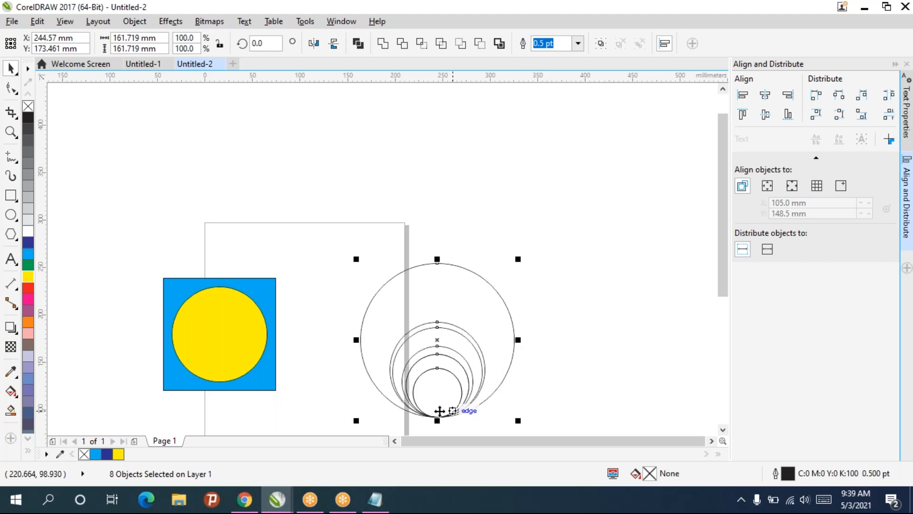
{"action": "key", "text": "e"}
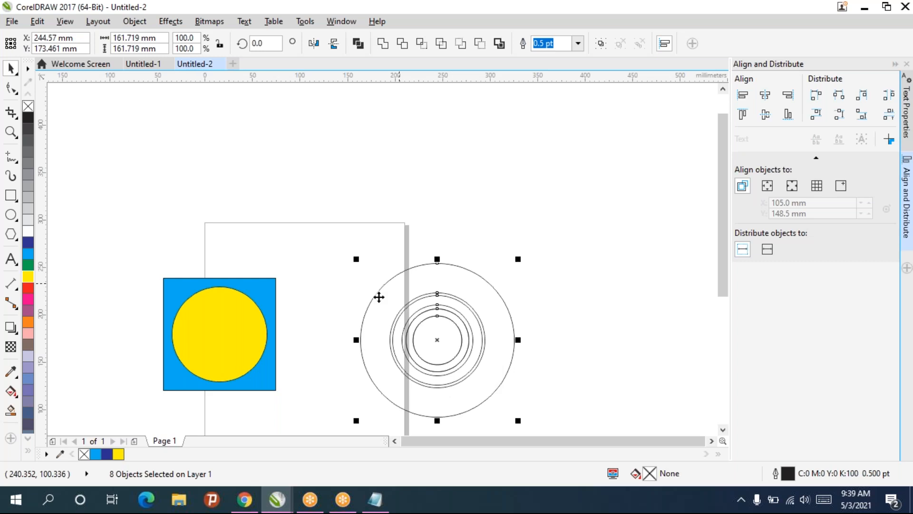
{"action": "scroll", "coordinate": [436, 346], "scroll_direction": "up", "scroll_amount": 1}
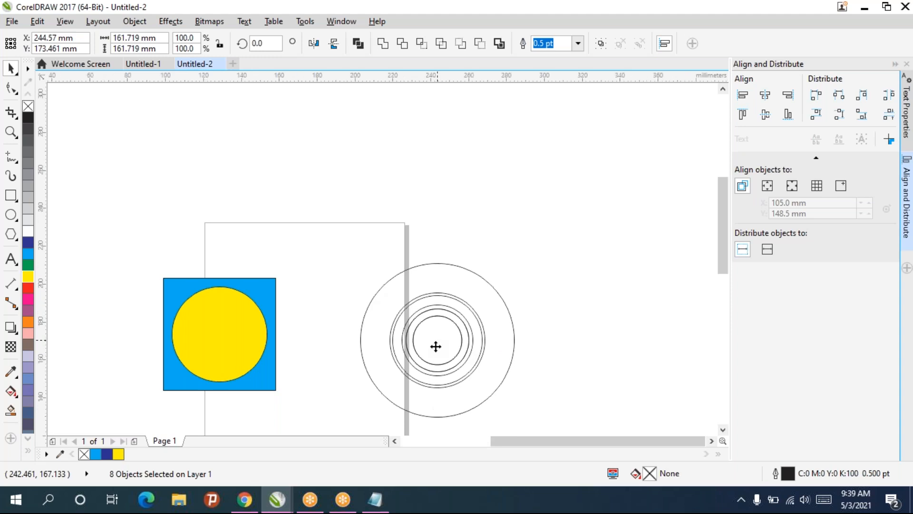
{"action": "scroll", "coordinate": [436, 346], "scroll_direction": "down", "scroll_amount": 1}
{"action": "scroll", "coordinate": [433, 366], "scroll_direction": "down", "scroll_amount": 1}
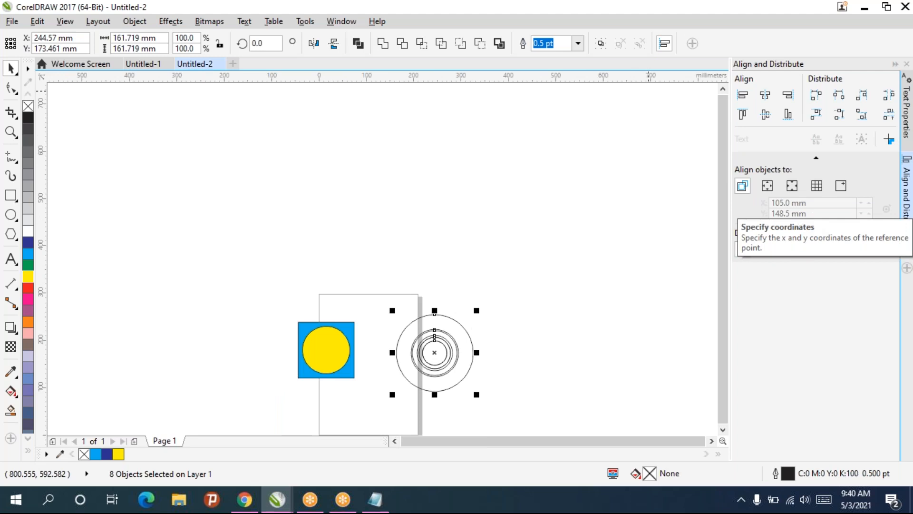
Delete the blue square, the yellow circle and the group of concentric circles from the drawing.
{"action": "left_click", "coordinate": [484, 341]}
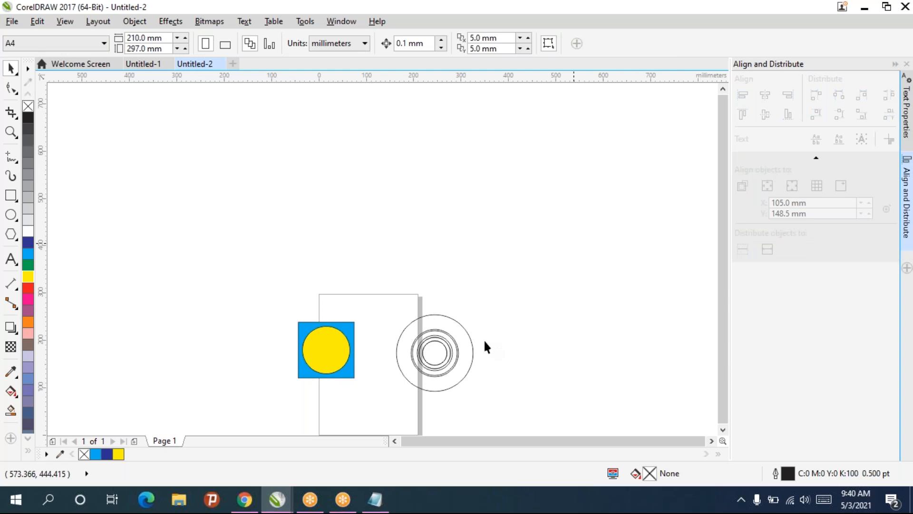
{"action": "left_click", "coordinate": [459, 354]}
{"action": "left_click_drag", "start_coordinate": [459, 354], "coordinate": [452, 289]}
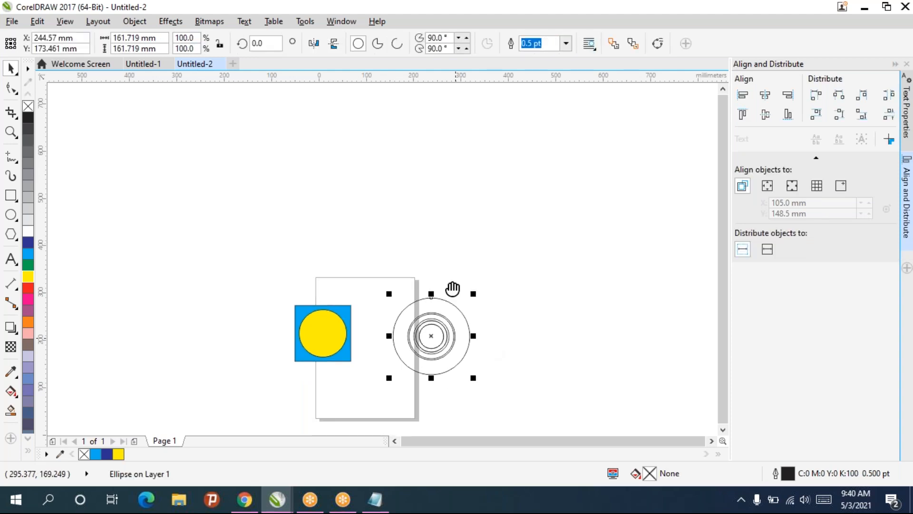
{"action": "scroll", "coordinate": [452, 288], "scroll_direction": "up", "scroll_amount": 1}
{"action": "left_click_drag", "start_coordinate": [157, 162], "coordinate": [575, 419]}
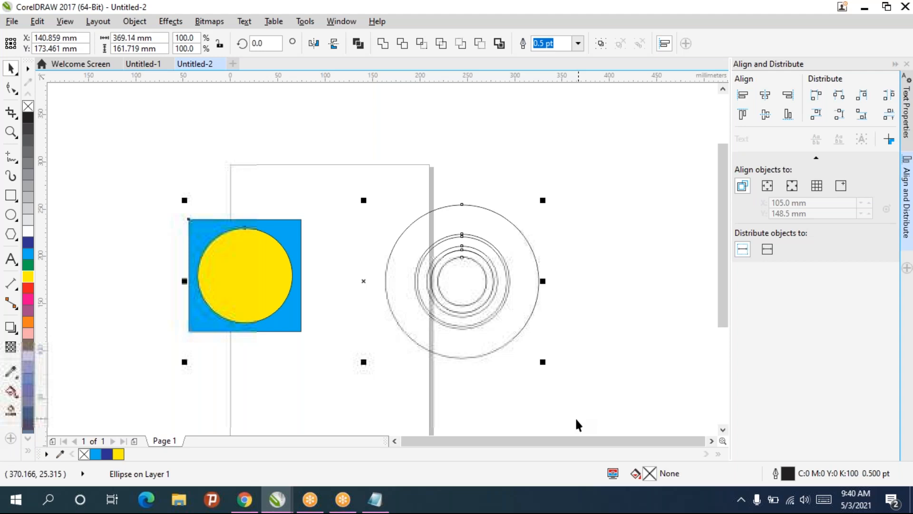
{"action": "key", "text": "Delete"}
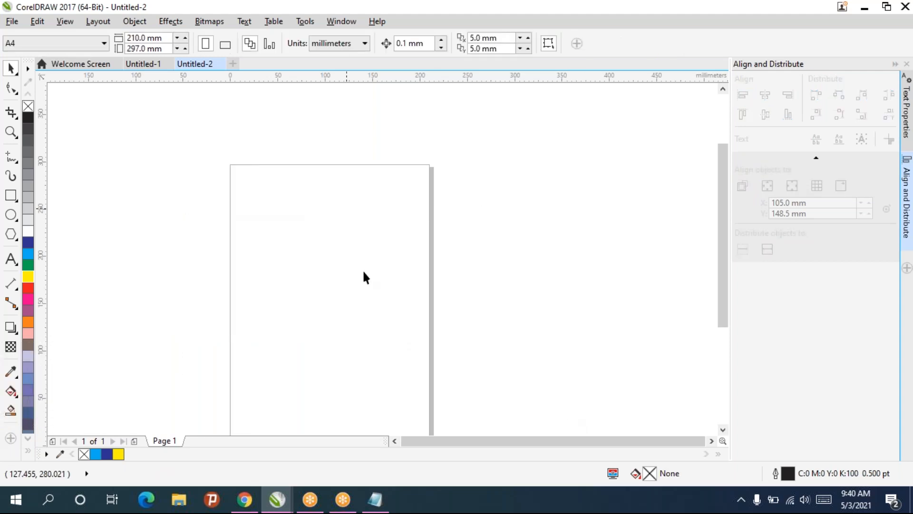
Draw a circle about 117 mm in diameter overlapping the left edge of the page.
{"action": "left_click_drag", "start_coordinate": [363, 269], "coordinate": [399, 215]}
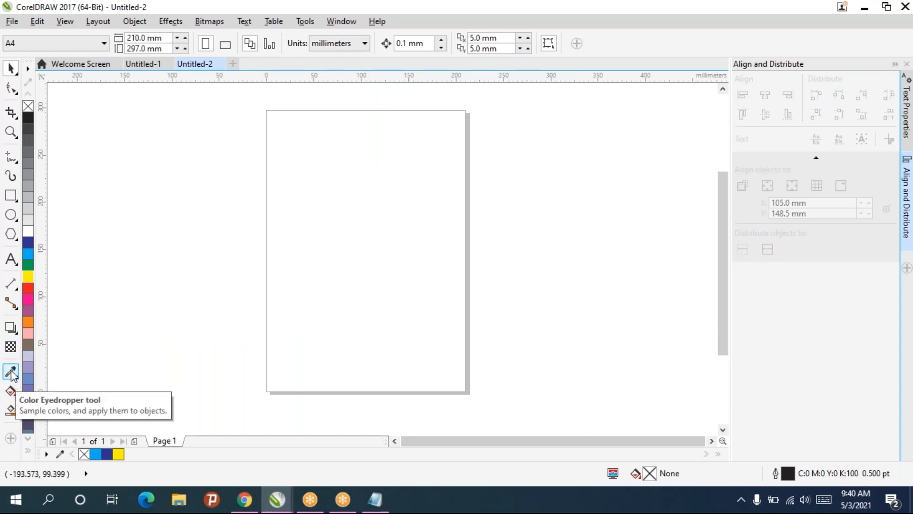
{"action": "left_click", "coordinate": [18, 302]}
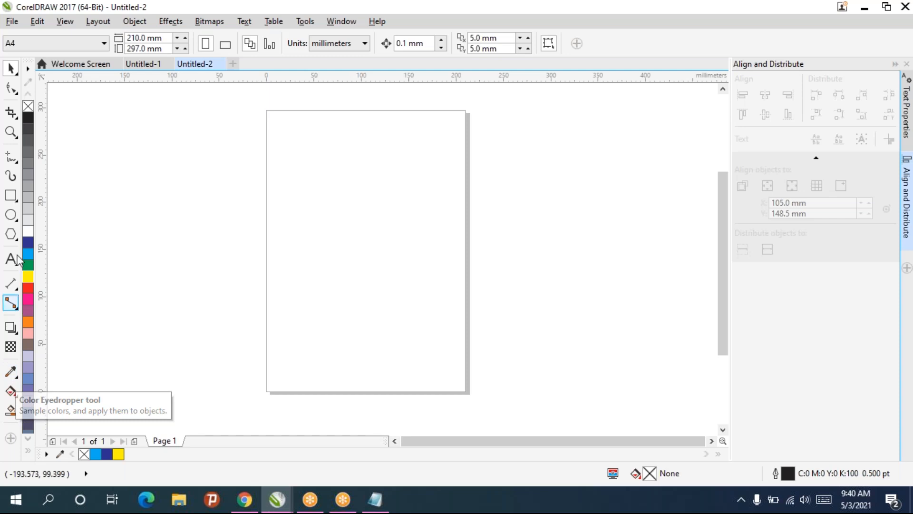
{"action": "left_click", "coordinate": [11, 215]}
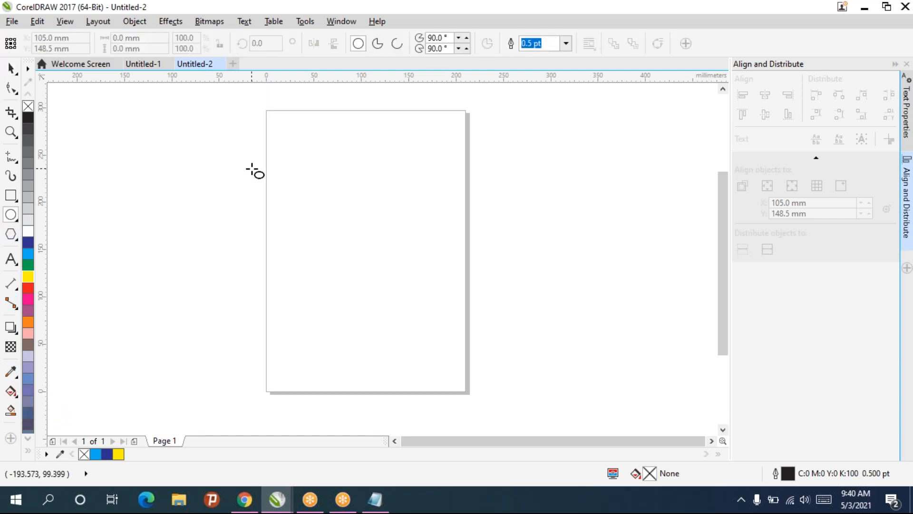
{"action": "left_click_drag", "start_coordinate": [252, 169], "coordinate": [365, 284]}
{"action": "scroll", "coordinate": [310, 233], "scroll_direction": "up", "scroll_amount": 1}
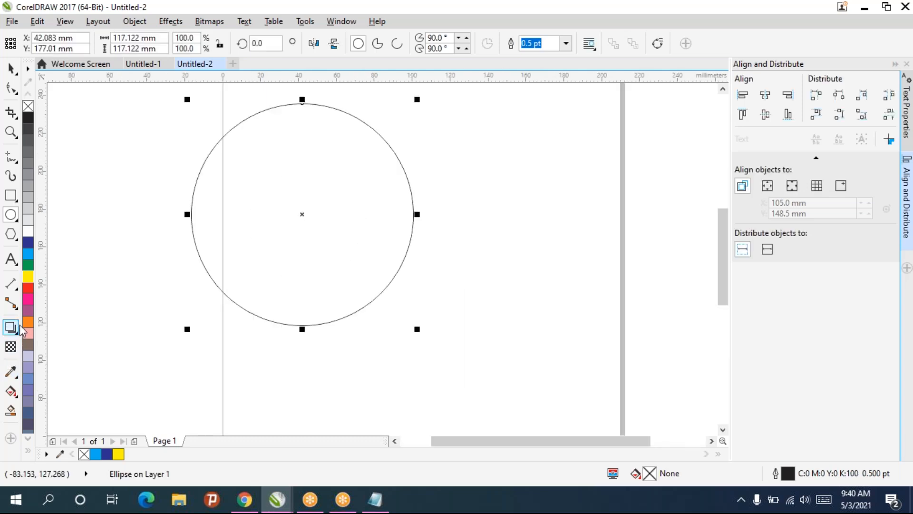
Apply a linear fountain fill to the circle with Interactive Fill, running from its upper left to its lower right.
{"action": "left_click", "coordinate": [14, 393]}
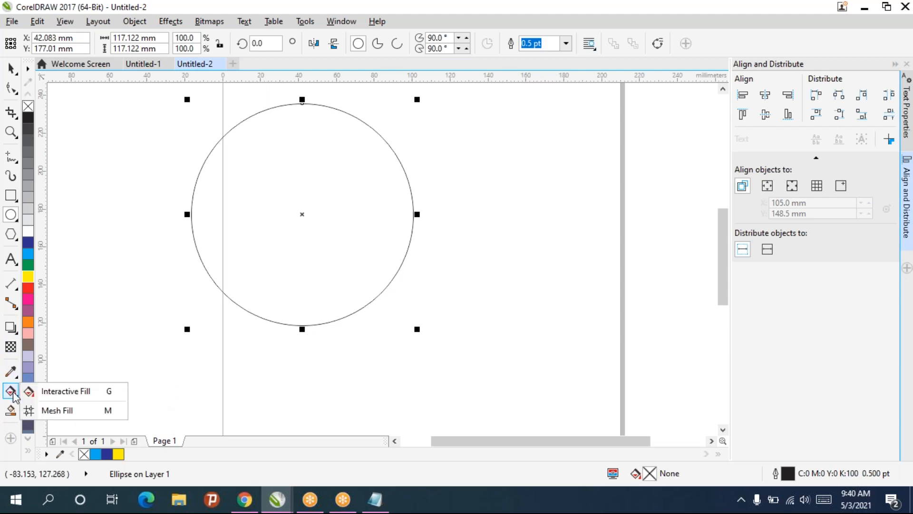
{"action": "left_click", "coordinate": [77, 392]}
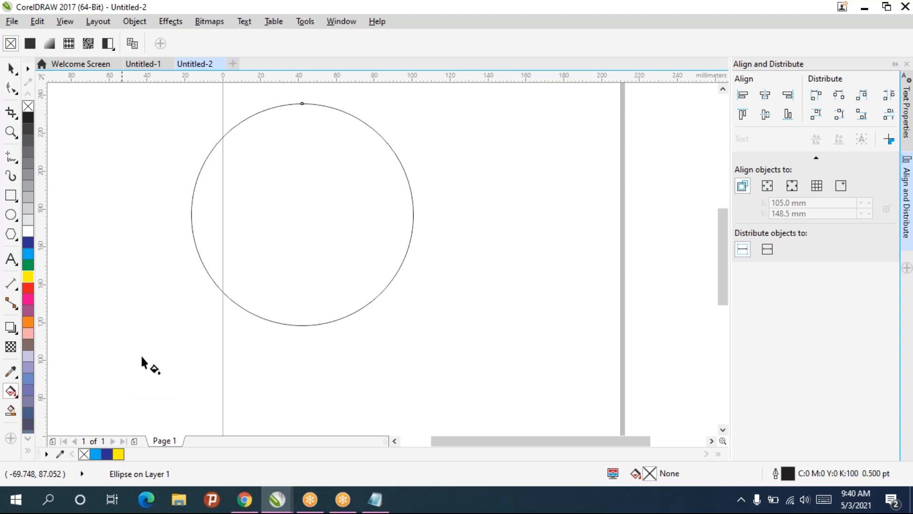
{"action": "left_click_drag", "start_coordinate": [245, 133], "coordinate": [355, 311]}
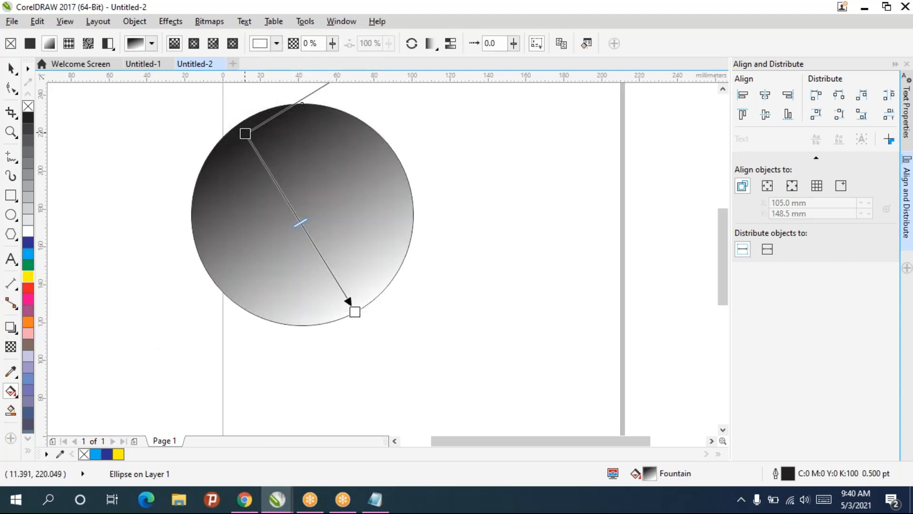
Set the gradient's black start node to a pinkish red with CMYK values 9, 100, 56, 1.
{"action": "left_click", "coordinate": [245, 134]}
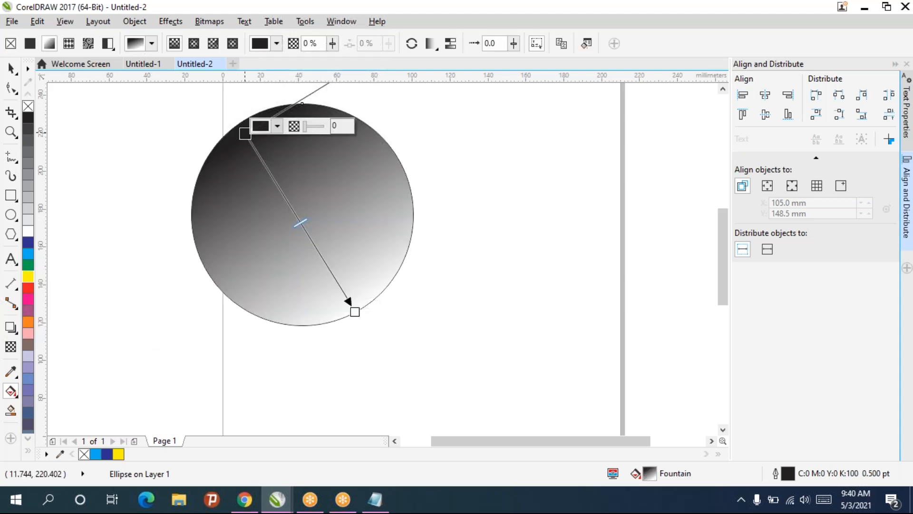
{"action": "left_click", "coordinate": [271, 132]}
{"action": "left_click_drag", "start_coordinate": [321, 204], "coordinate": [327, 205]}
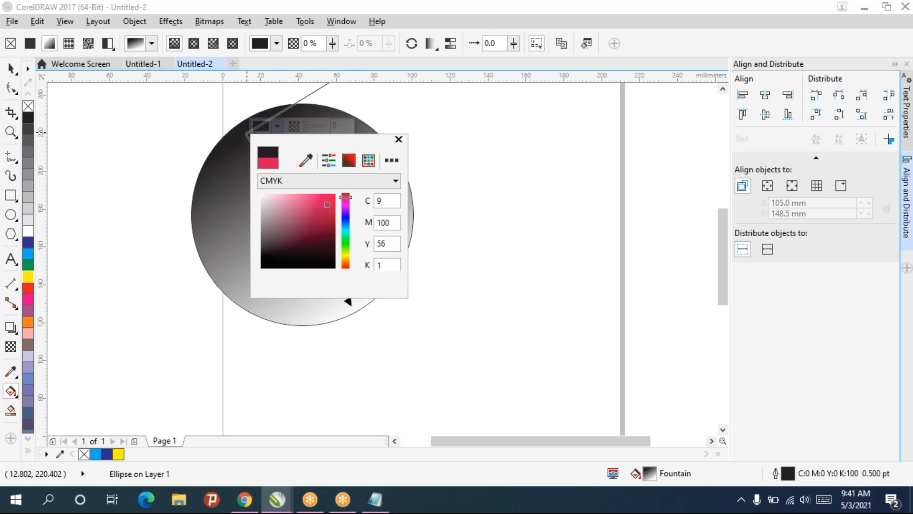
{"action": "left_click", "coordinate": [218, 207]}
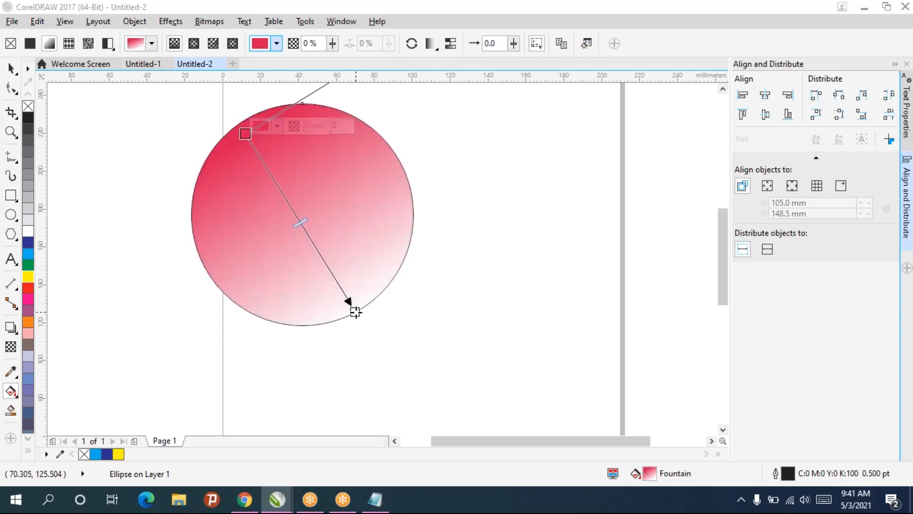
Set the gradient's white end node to green with CMYK values 80, 2, 100, 0.
{"action": "left_click", "coordinate": [356, 312]}
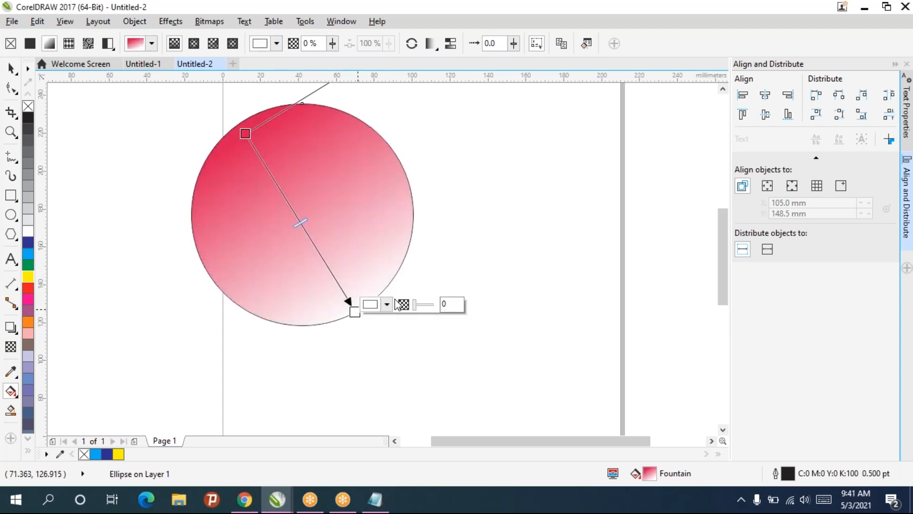
{"action": "left_click", "coordinate": [387, 304]}
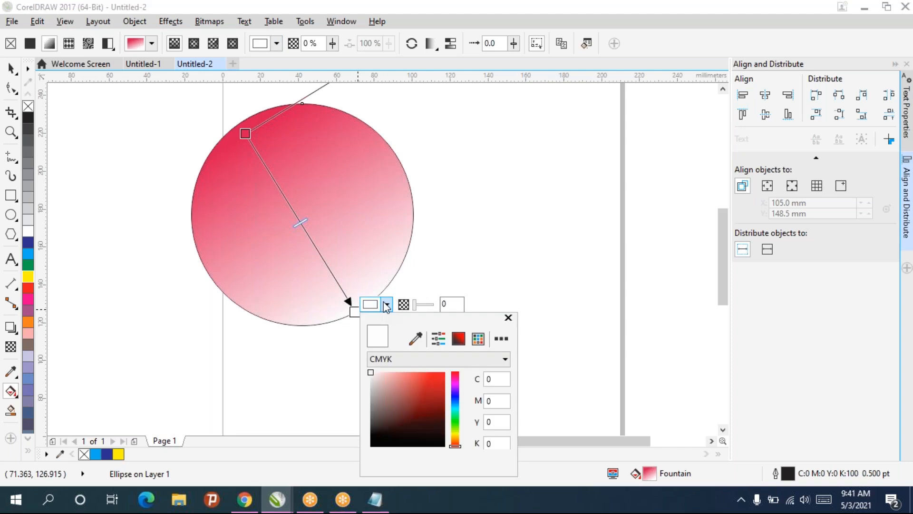
{"action": "left_click", "coordinate": [433, 394]}
{"action": "left_click_drag", "start_coordinate": [456, 408], "coordinate": [457, 423]}
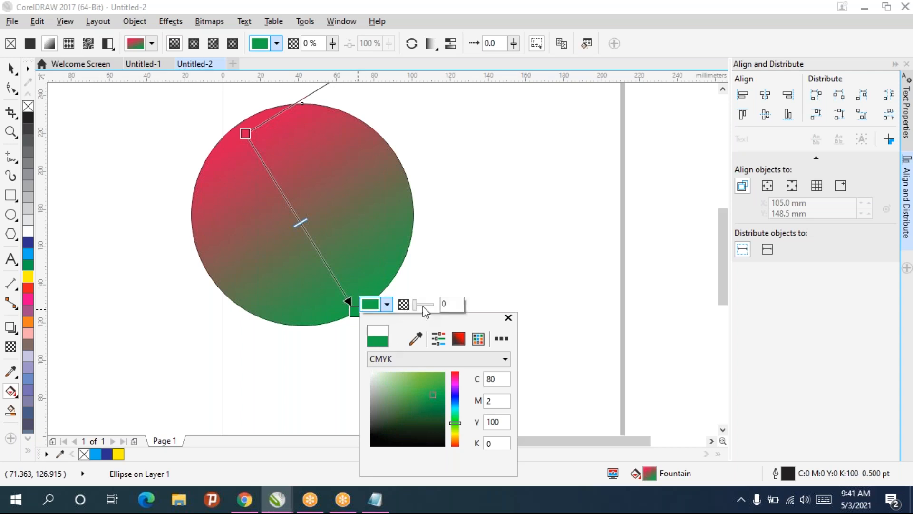
Try 100% transparency on the gradient's green end node and set it back to 0.
{"action": "left_click", "coordinate": [423, 307]}
{"action": "left_click", "coordinate": [422, 305]}
{"action": "mouse_move", "coordinate": [422, 306]}
{"action": "left_mouse_down"}
{"action": "mouse_move", "coordinate": [414, 311]}
{"action": "mouse_move", "coordinate": [439, 312]}
{"action": "left_mouse_up"}
{"action": "double_click", "coordinate": [442, 307]}
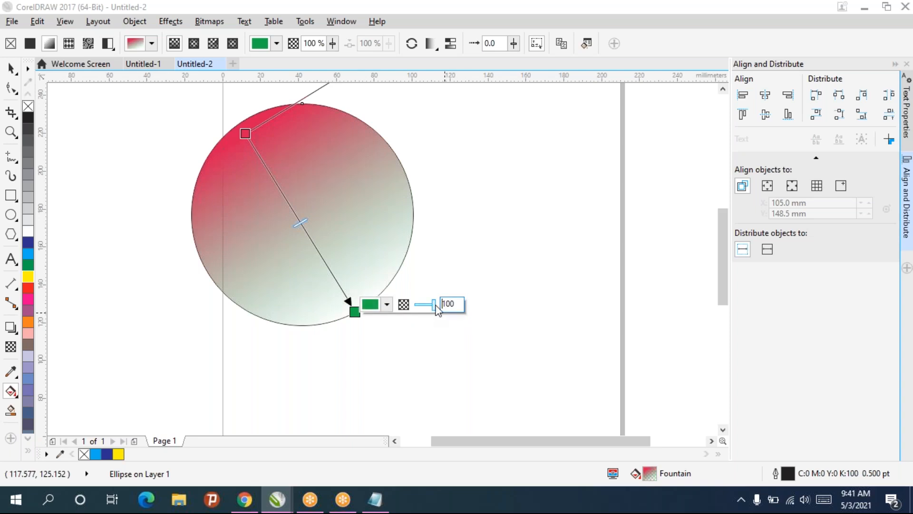
{"action": "type", "text": "0"}
{"action": "key", "text": "Return"}
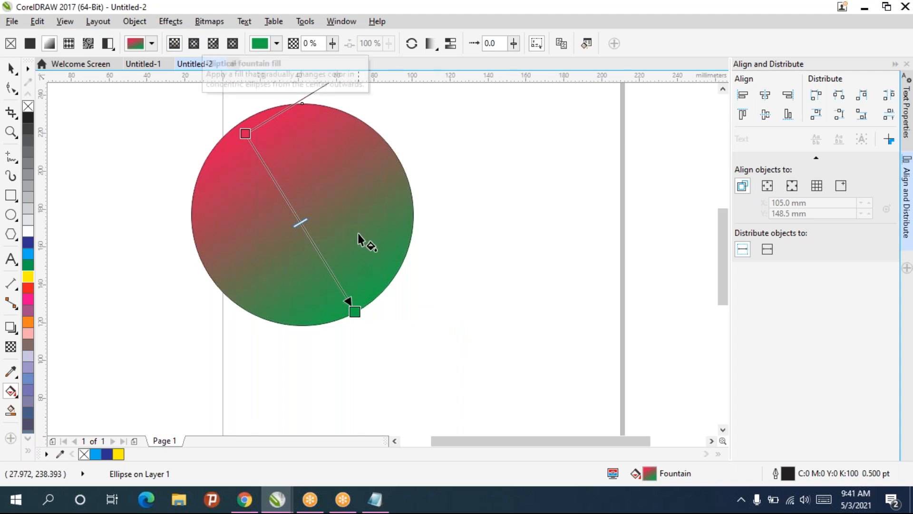
Change the circle's gradient to an elliptical fountain fill with an orange centre at the circle's upper left and a slightly shortened reach.
{"action": "left_click", "coordinate": [194, 43]}
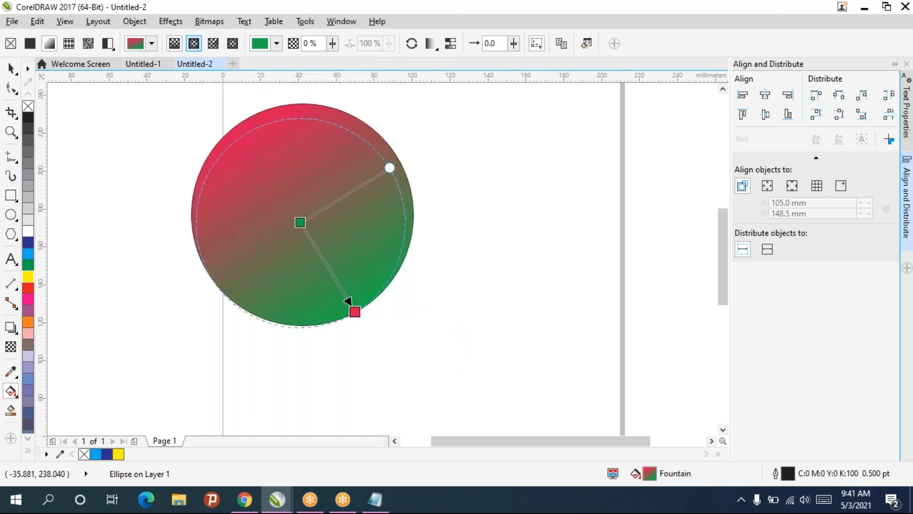
{"action": "left_click_drag", "start_coordinate": [300, 222], "coordinate": [268, 166]}
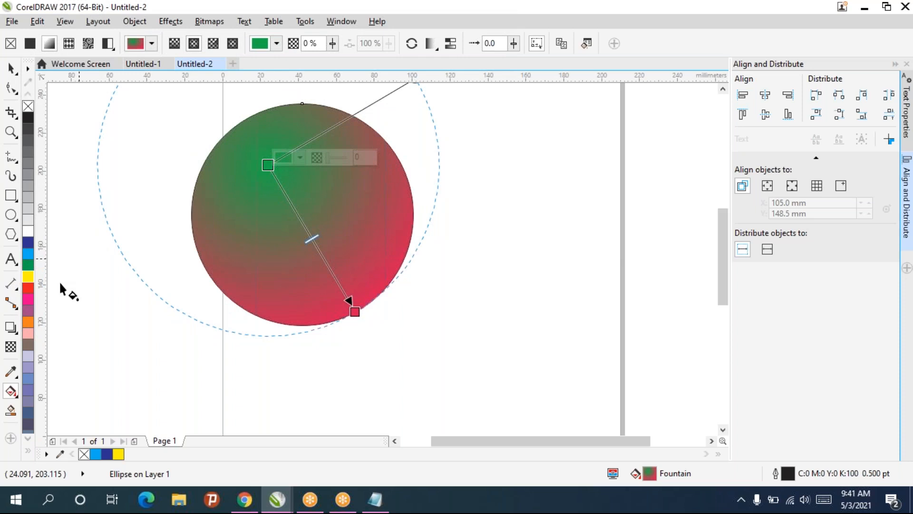
{"action": "left_click", "coordinate": [31, 322]}
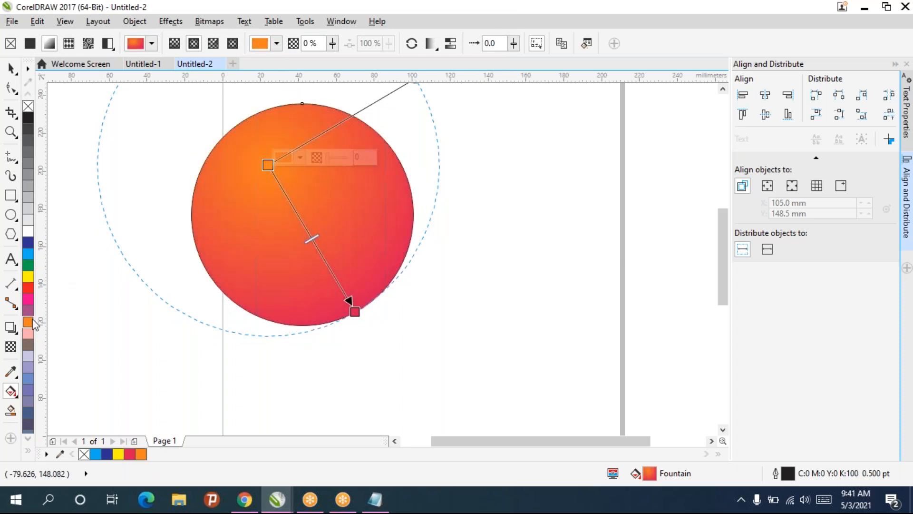
{"action": "left_click_drag", "start_coordinate": [355, 311], "coordinate": [340, 285]}
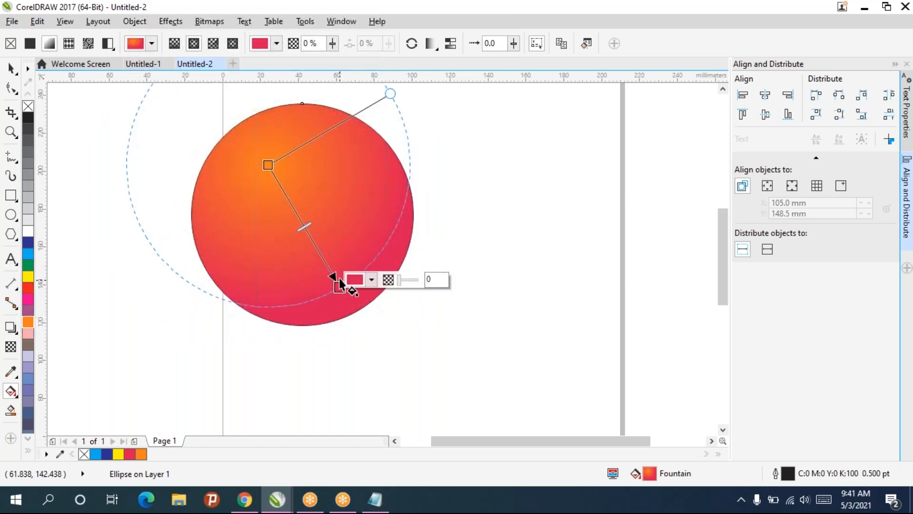
Remove the outline of the gradient circle and deselect it.
{"action": "right_click", "coordinate": [28, 107]}
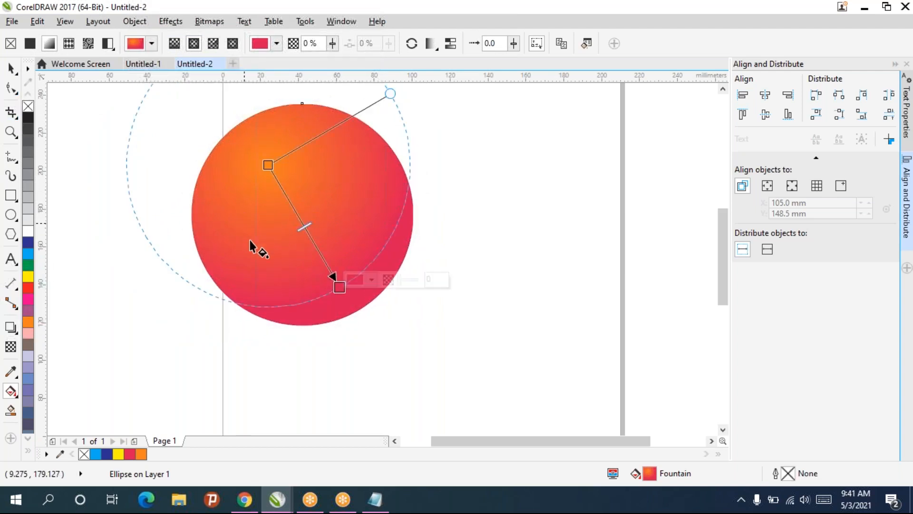
{"action": "key", "text": "space"}
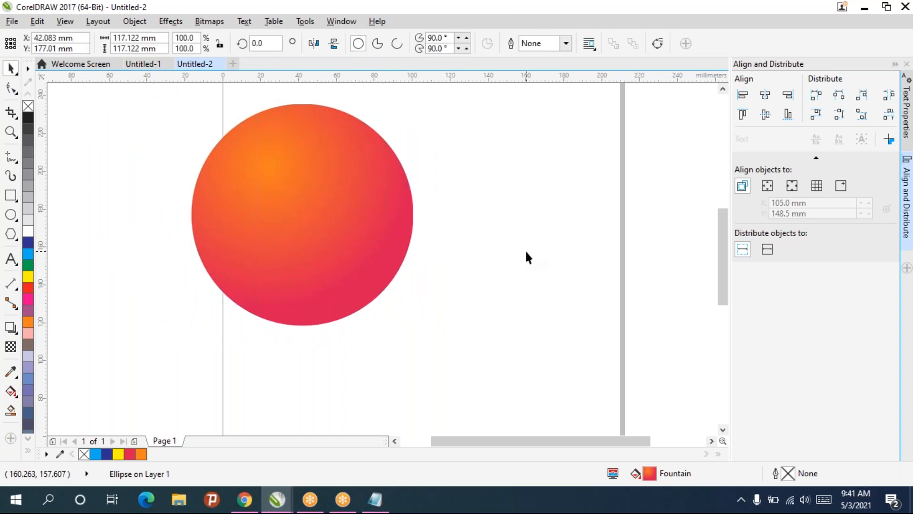
{"action": "left_click", "coordinate": [526, 252]}
Draw a square about 99 mm wide to the right of the page.
{"action": "scroll", "coordinate": [469, 265], "scroll_direction": "down", "scroll_amount": 1}
{"action": "left_click_drag", "start_coordinate": [471, 263], "coordinate": [387, 273]}
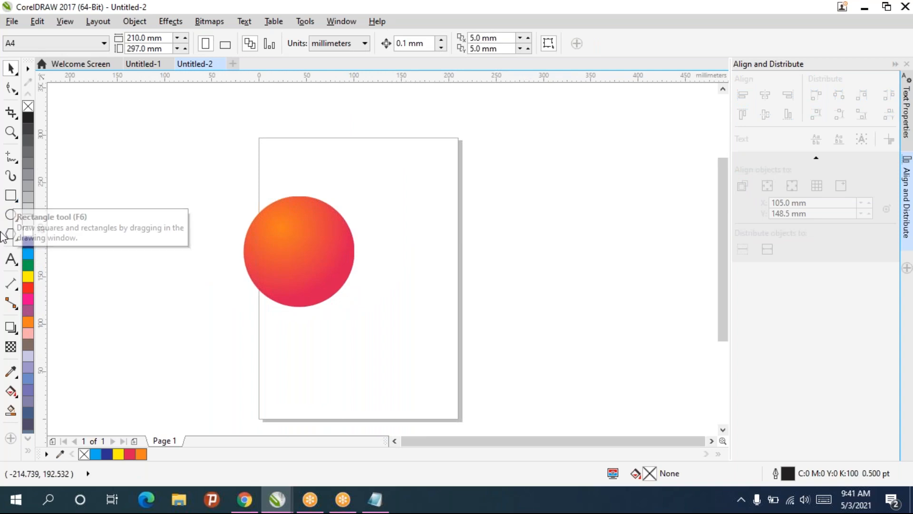
{"action": "left_click", "coordinate": [11, 214]}
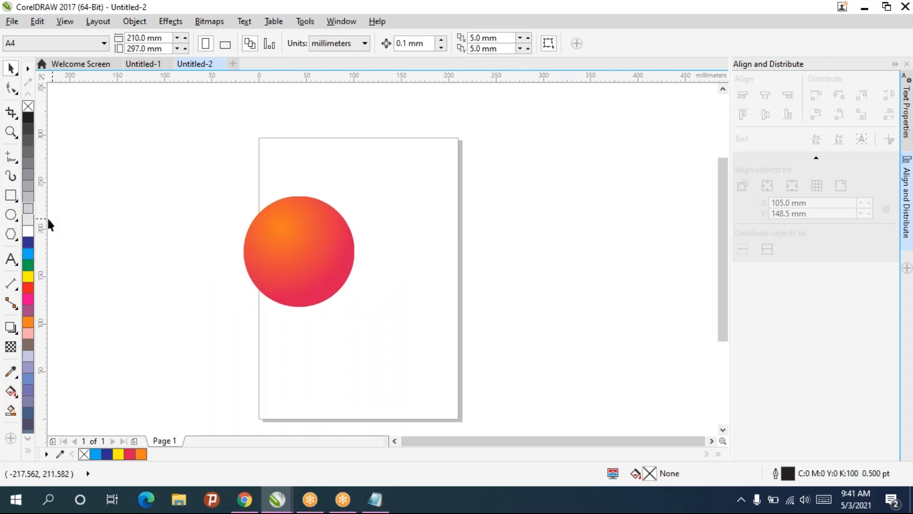
{"action": "left_click", "coordinate": [10, 195]}
{"action": "left_click_drag", "start_coordinate": [473, 201], "coordinate": [573, 305]}
{"action": "scroll", "coordinate": [580, 275], "scroll_direction": "up", "scroll_amount": 2}
{"action": "left_click_drag", "start_coordinate": [576, 271], "coordinate": [508, 265]}
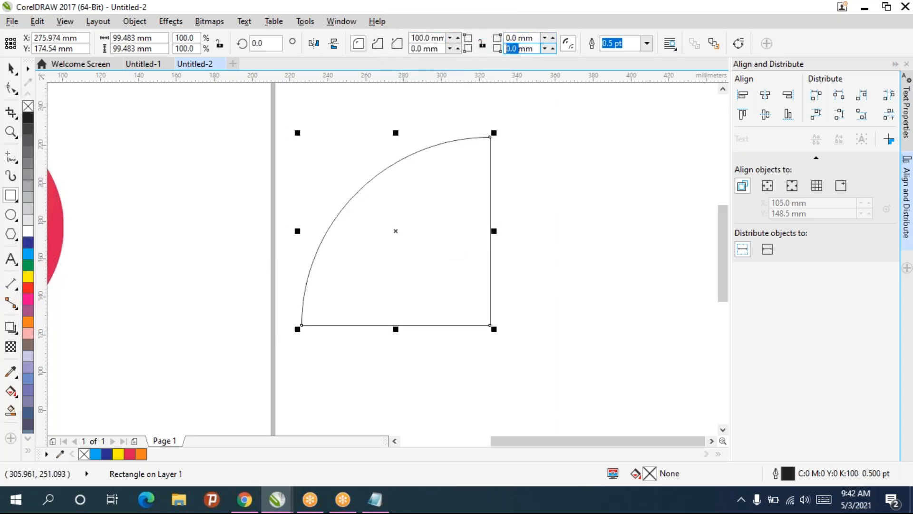
Set the square's bottom-right corner radius to 100 mm and rotate the leaf shape by 45 degrees.
{"action": "type", "text": "1"}
{"action": "key", "text": "Return"}
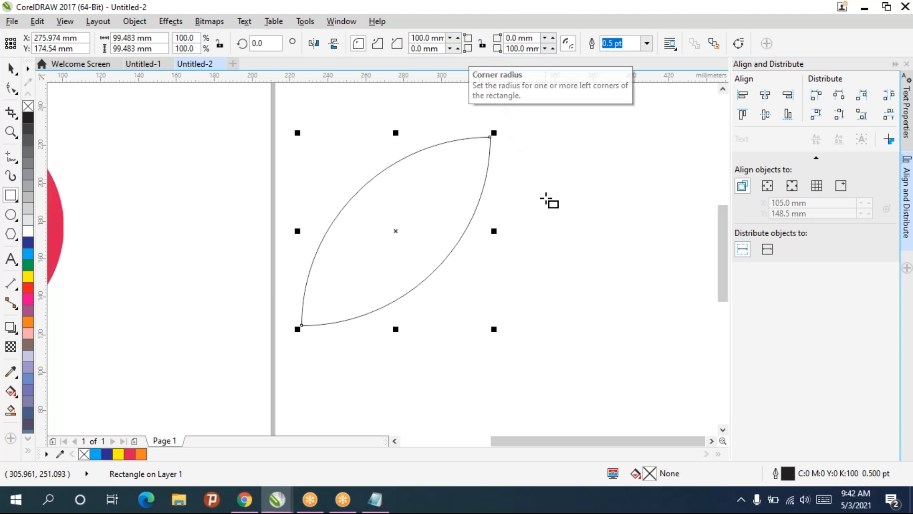
{"action": "left_click", "coordinate": [265, 43]}
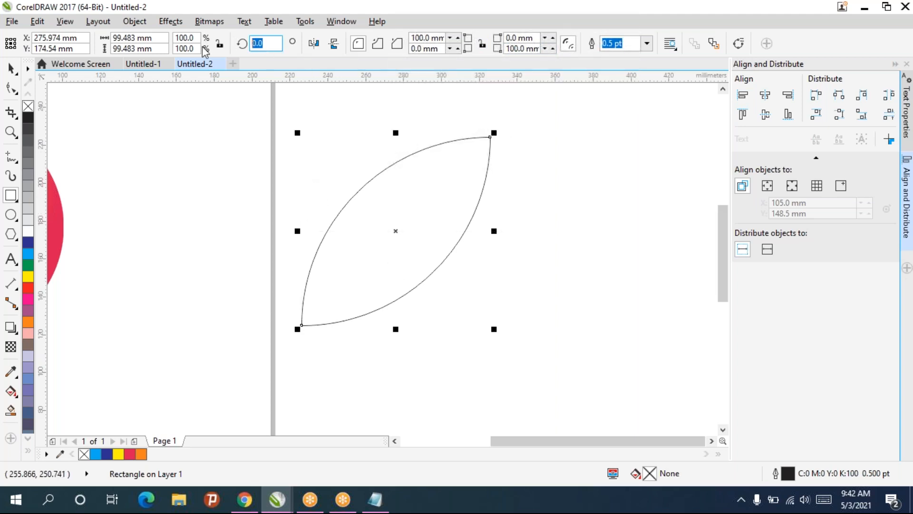
{"action": "type", "text": "45"}
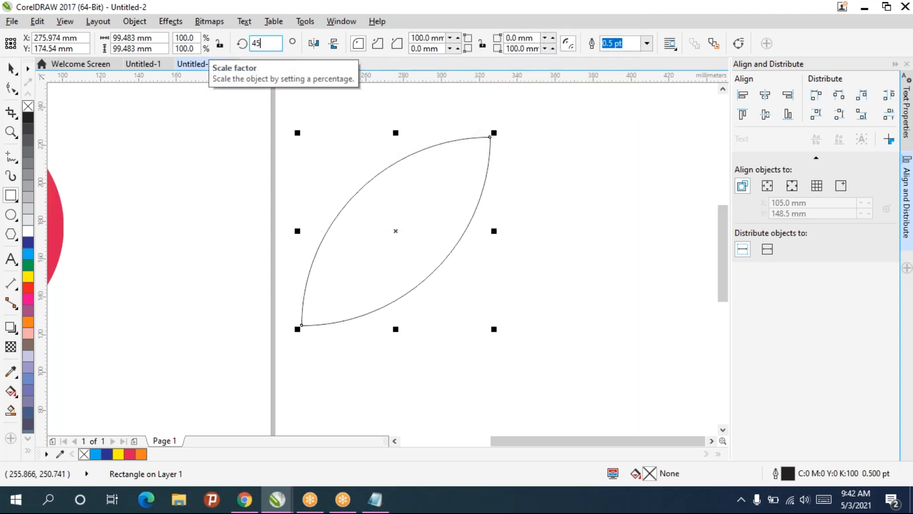
{"action": "key", "text": "Return"}
{"action": "scroll", "coordinate": [494, 298], "scroll_direction": "down", "scroll_amount": 1}
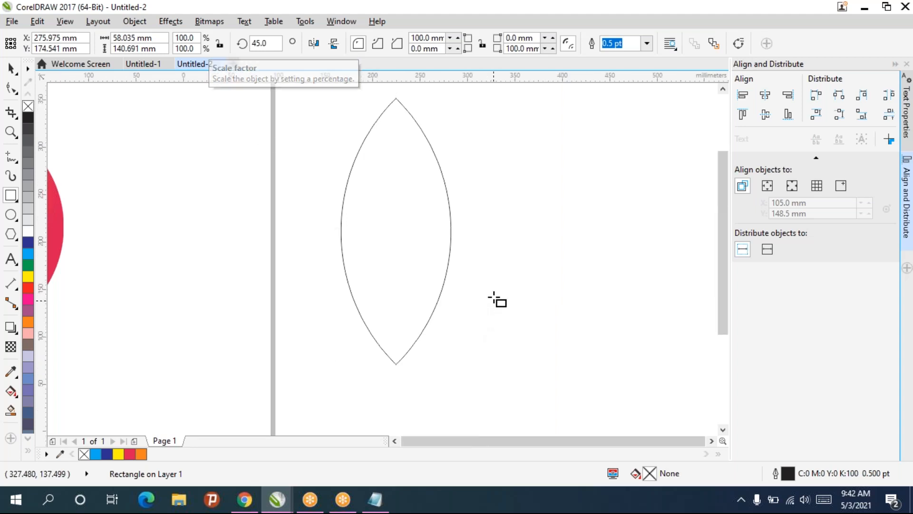
Fill the leaf shape with an orange sampled from the circle's upper left using the Color Eyedropper.
{"action": "left_click_drag", "start_coordinate": [494, 290], "coordinate": [388, 274]}
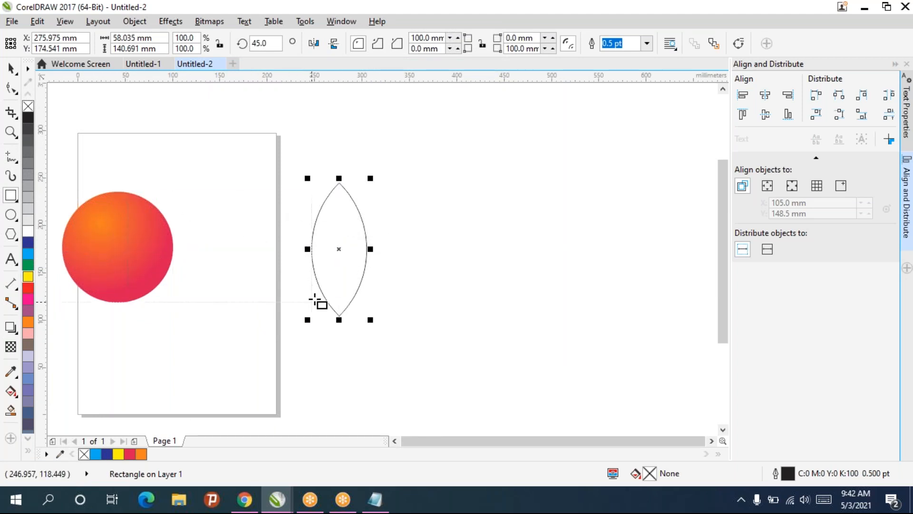
{"action": "left_click", "coordinate": [11, 372]}
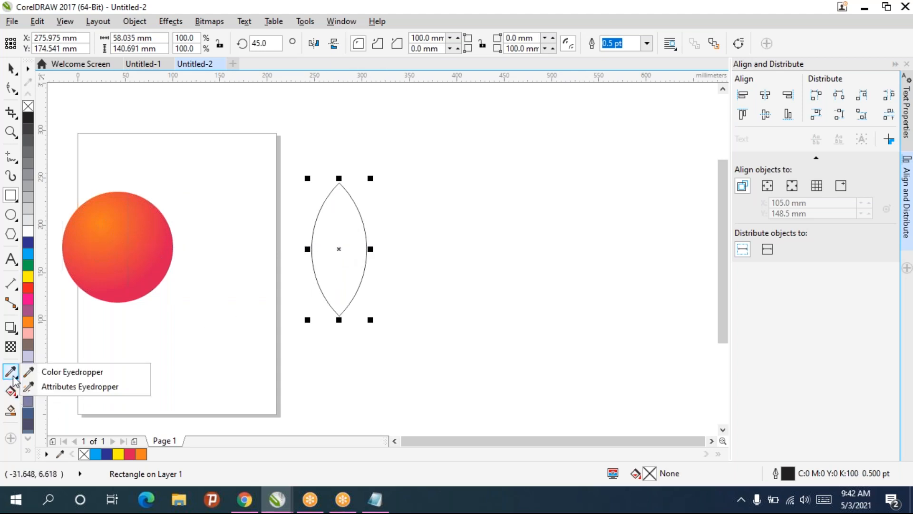
{"action": "left_click", "coordinate": [71, 372]}
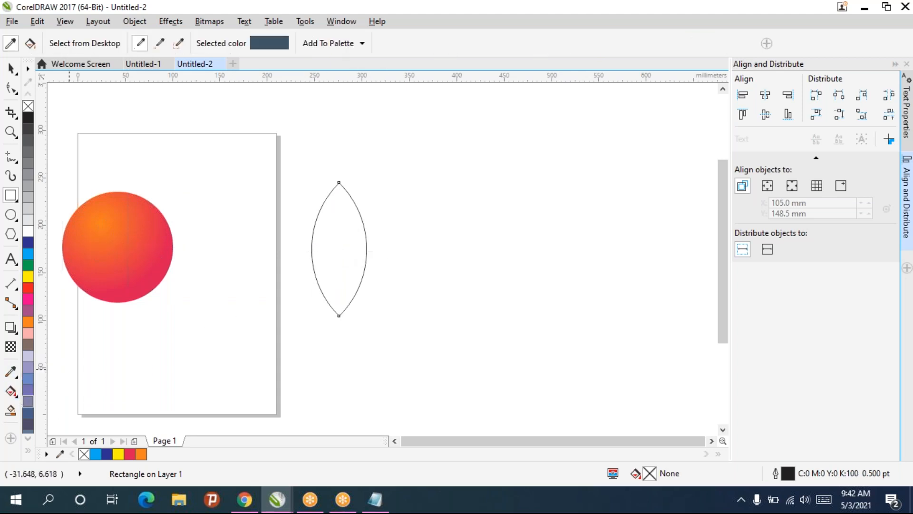
{"action": "left_click", "coordinate": [109, 223]}
{"action": "left_click", "coordinate": [341, 235]}
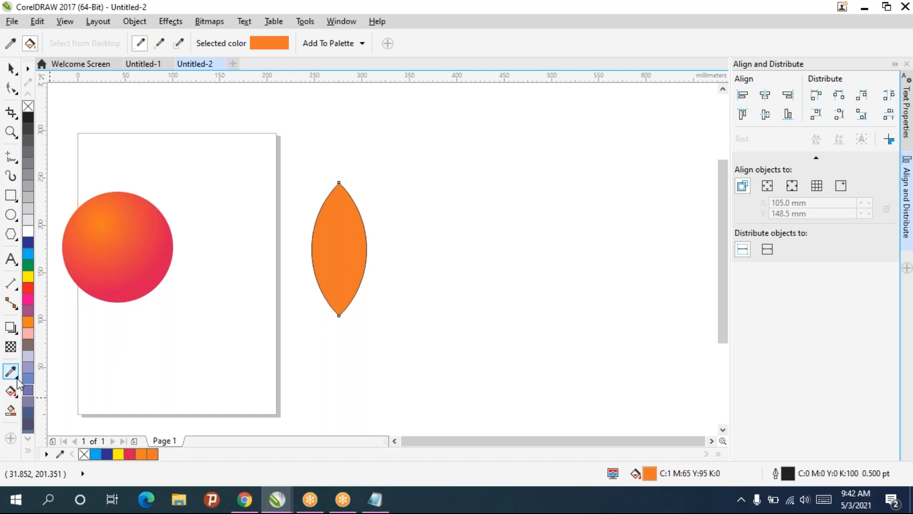
Copy the circle's gradient fill and outline setting onto the leaf shape with the Attributes Eyedropper.
{"action": "left_click", "coordinate": [18, 377]}
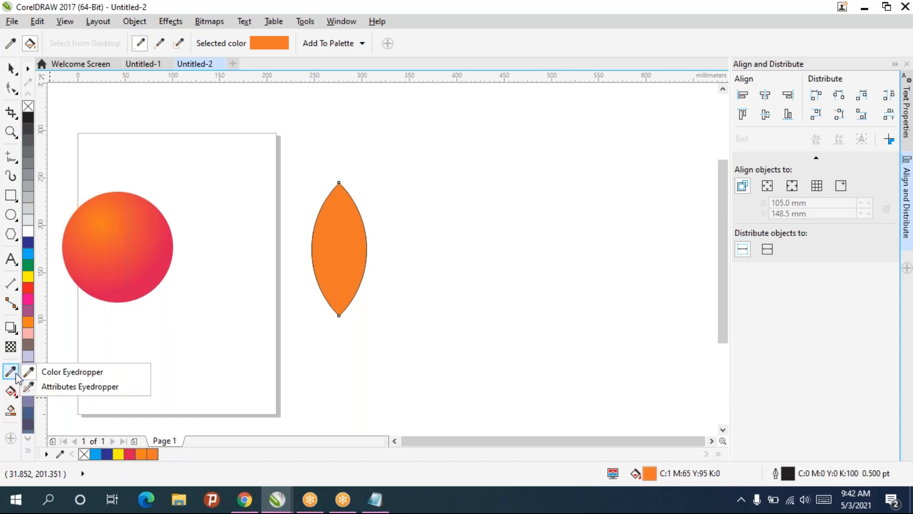
{"action": "left_click", "coordinate": [53, 390]}
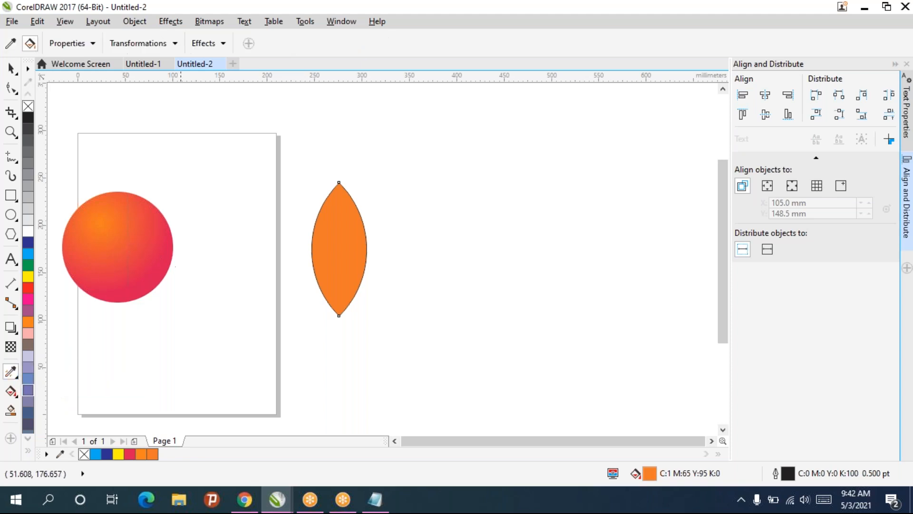
{"action": "left_click", "coordinate": [331, 243]}
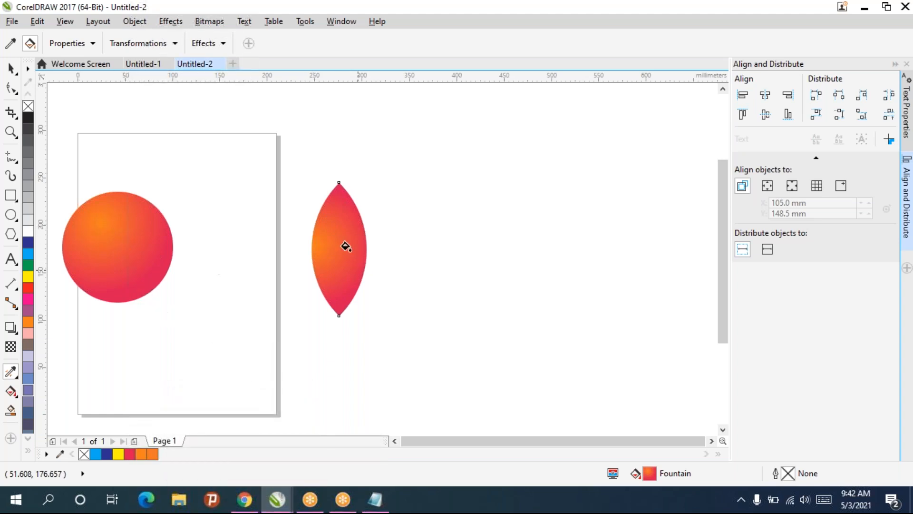
Draw a hexagon about 147 mm wide and 157 mm high to the right of the leaf and apply the circle's attributes to it.
{"action": "left_click", "coordinate": [19, 234]}
{"action": "left_click_drag", "start_coordinate": [450, 190], "coordinate": [590, 340]}
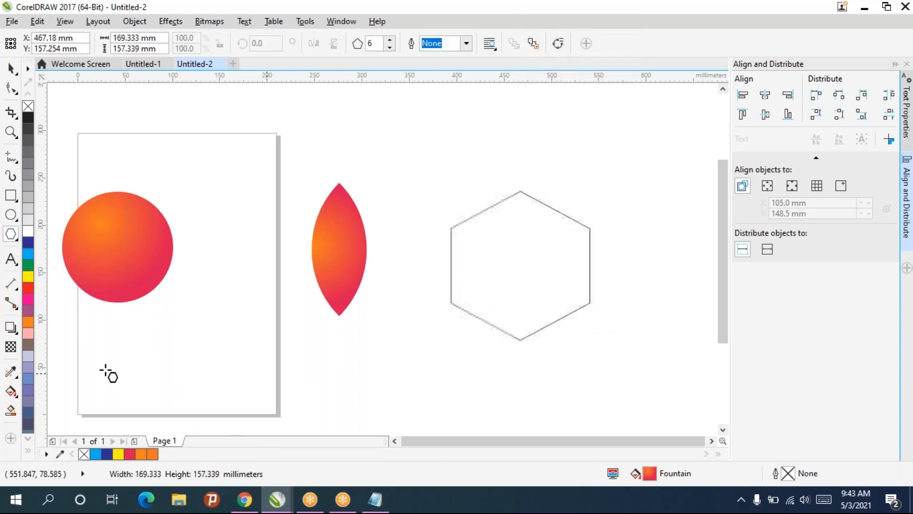
{"action": "left_click", "coordinate": [11, 371]}
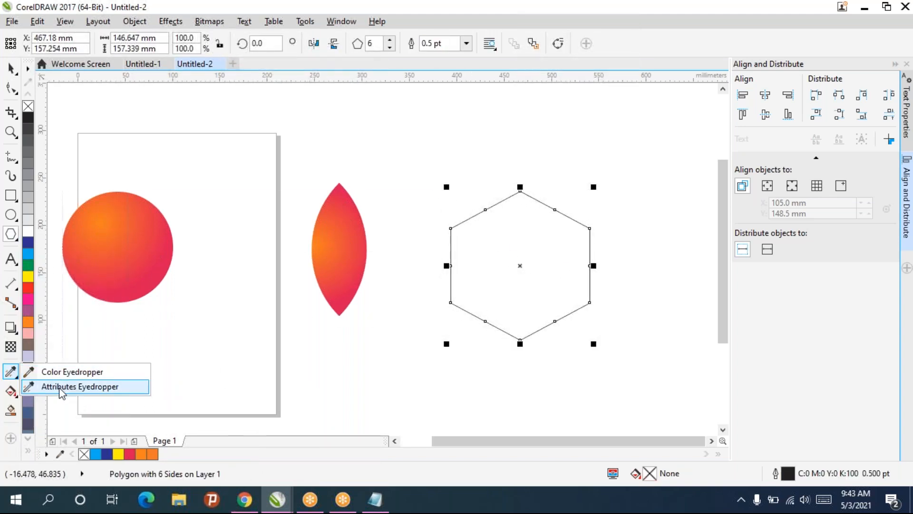
{"action": "left_click", "coordinate": [60, 388]}
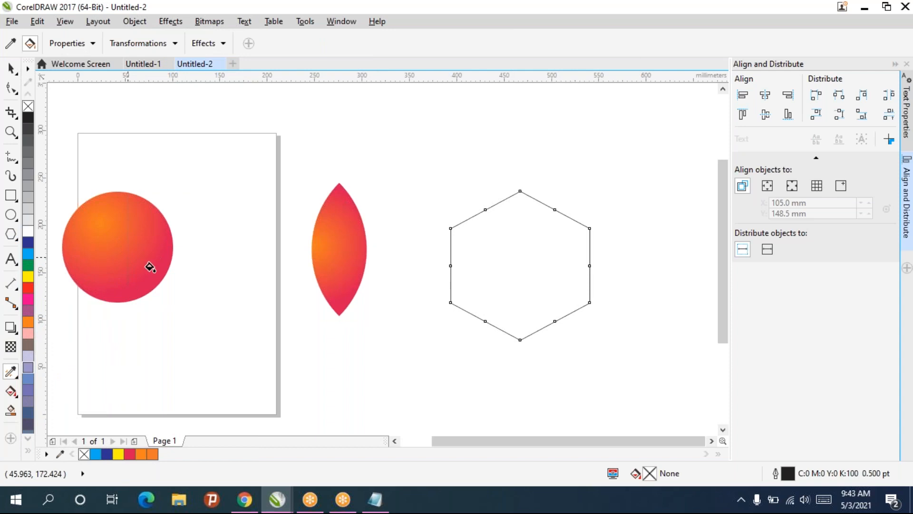
{"action": "left_click", "coordinate": [481, 239]}
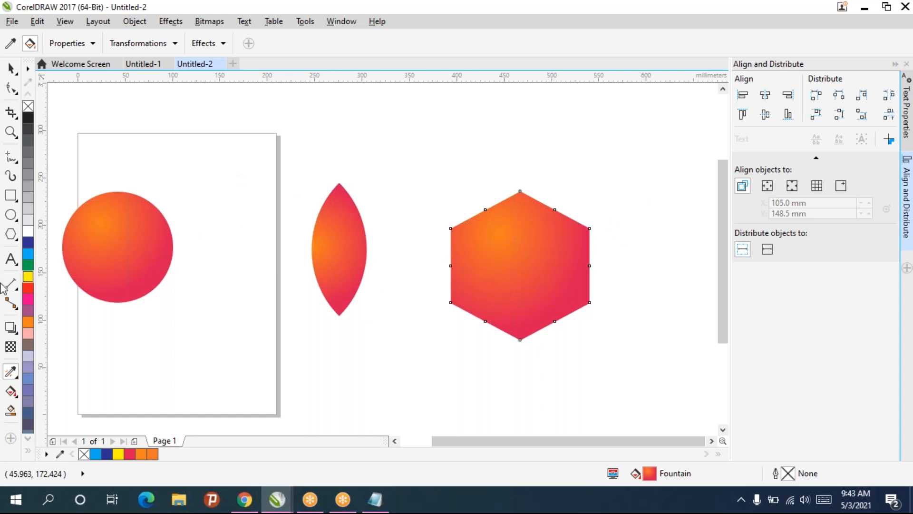
{"action": "left_click_drag", "start_coordinate": [127, 251], "coordinate": [116, 320]}
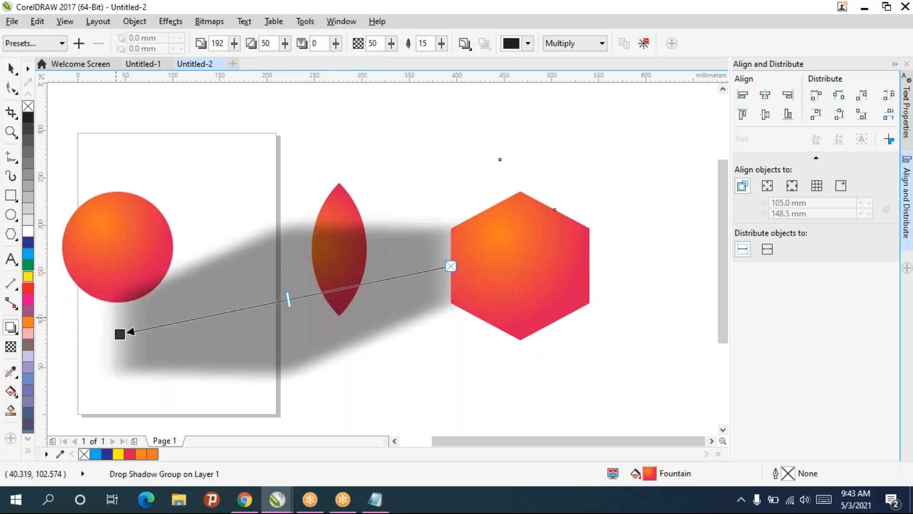
{"action": "key", "text": "space"}
{"action": "key", "text": "ctrl+z"}
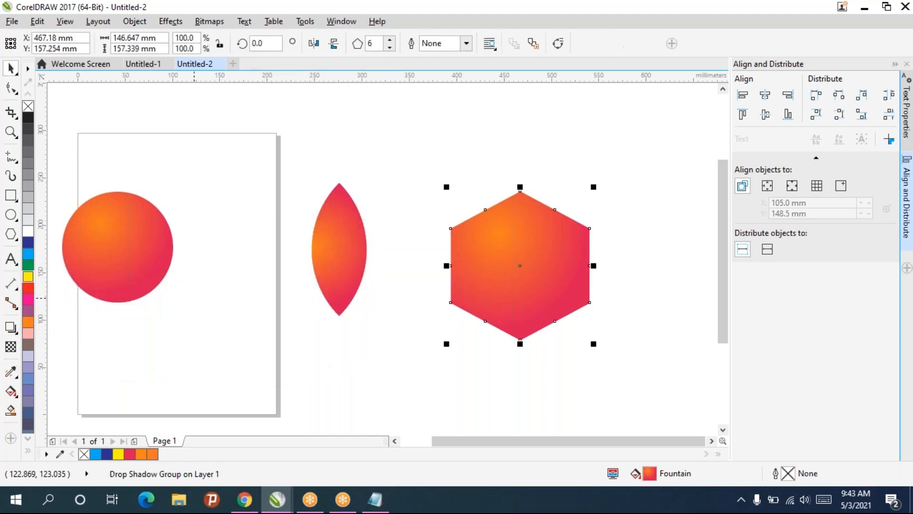
Add a drop shadow to the gradient circle, flattened into a narrow ellipse directly beneath it.
{"action": "left_click", "coordinate": [106, 249]}
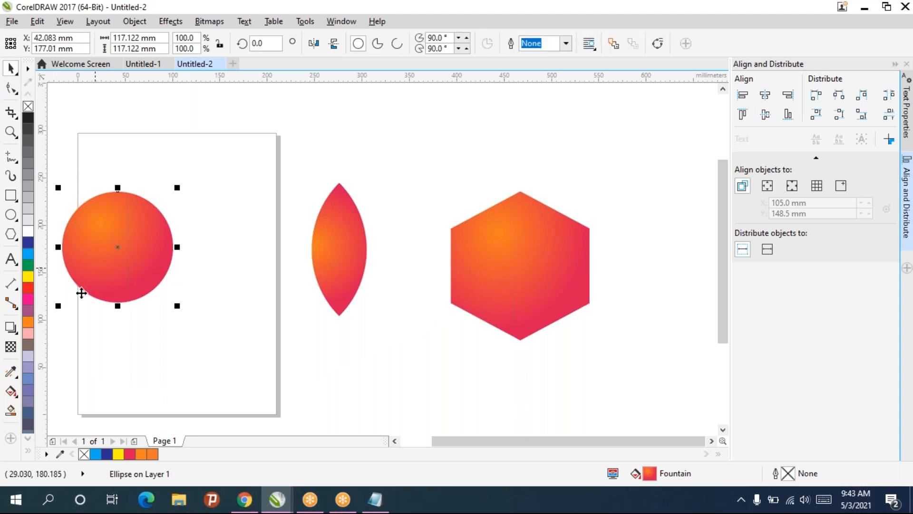
{"action": "left_click", "coordinate": [10, 371]}
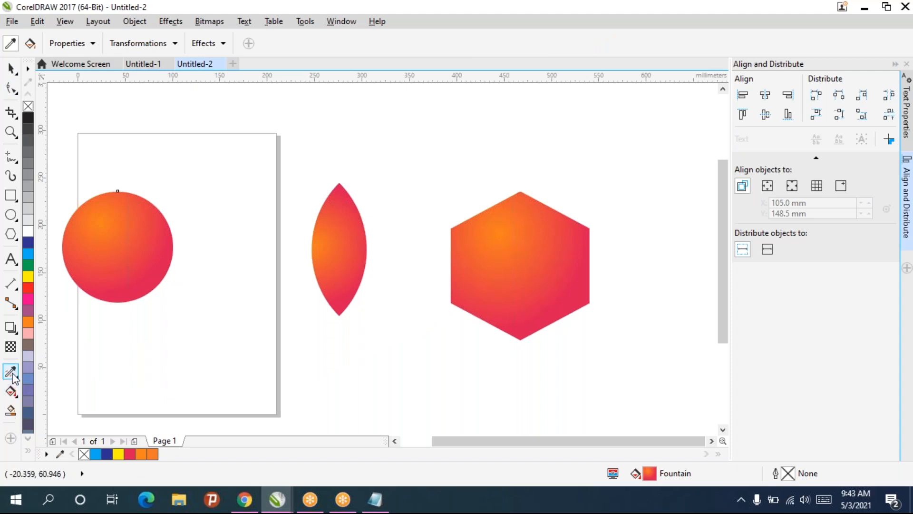
{"action": "left_click", "coordinate": [11, 328]}
{"action": "left_click_drag", "start_coordinate": [118, 247], "coordinate": [118, 328]}
{"action": "left_click_drag", "start_coordinate": [118, 246], "coordinate": [112, 312]}
{"action": "left_click_drag", "start_coordinate": [119, 383], "coordinate": [114, 325]}
Try to sample the shadowed circle's attributes for copying with the Attributes Eyedropper.
{"action": "left_click", "coordinate": [12, 374]}
{"action": "left_click", "coordinate": [126, 255]}
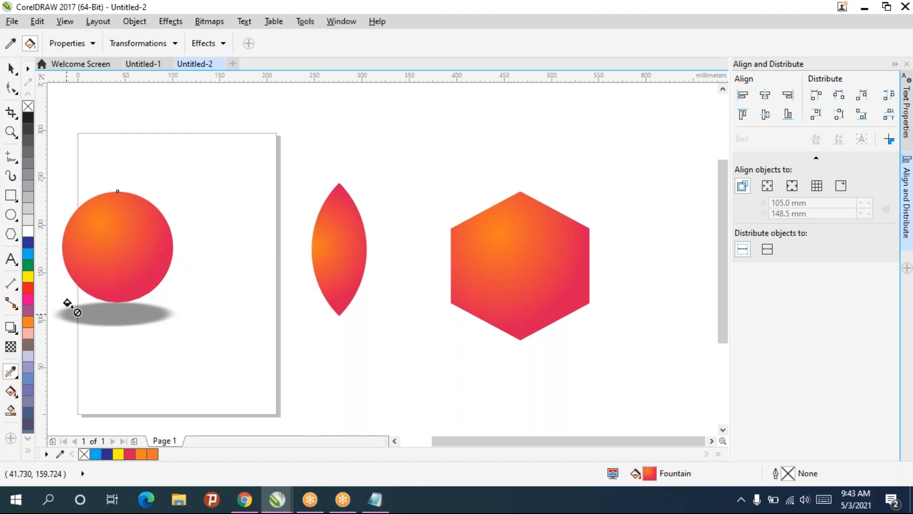
{"action": "left_click", "coordinate": [10, 44]}
{"action": "left_click", "coordinate": [137, 278]}
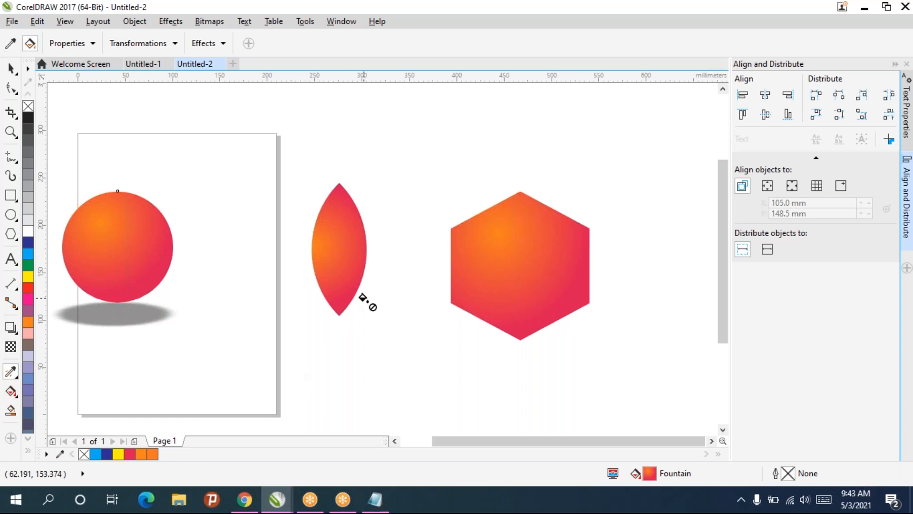
Review the eyedropper's property and transformation options and include the Drop Shadow effect in the attributes it copies.
{"action": "left_click", "coordinate": [11, 43]}
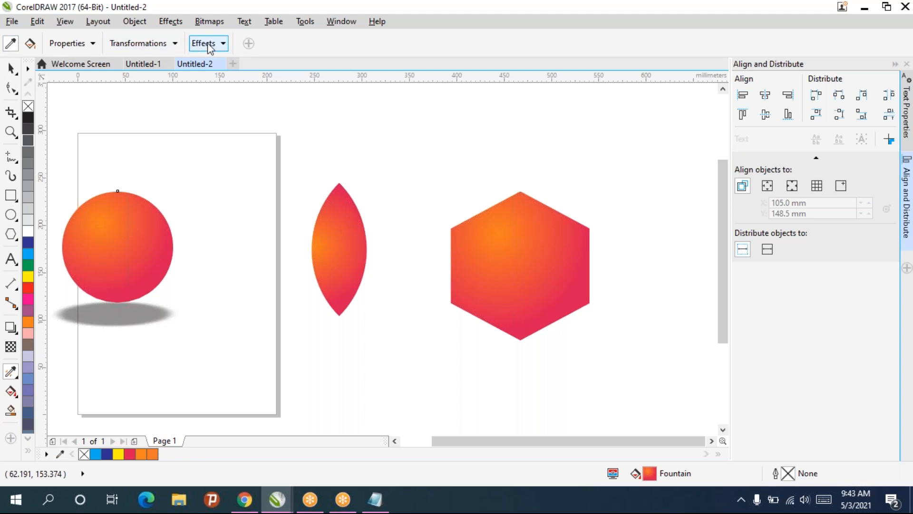
{"action": "left_click", "coordinate": [92, 43]}
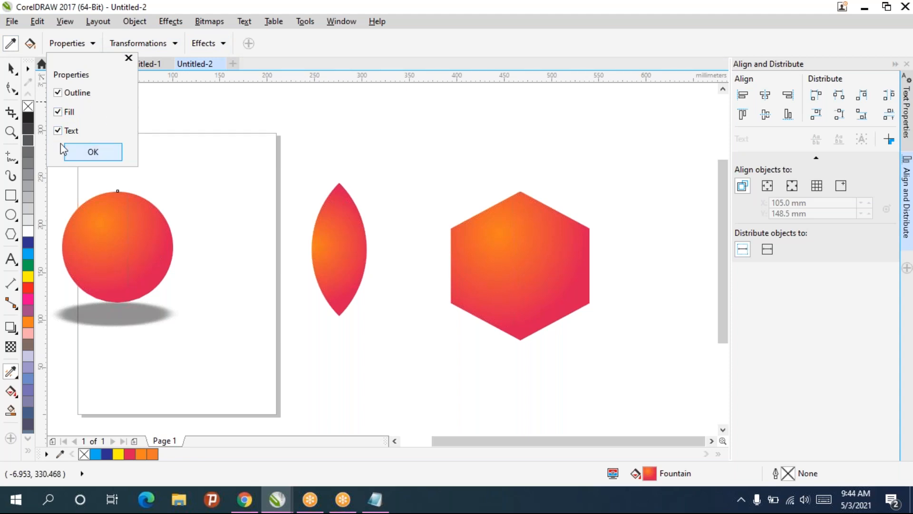
{"action": "left_click", "coordinate": [86, 152]}
{"action": "left_click", "coordinate": [142, 44]}
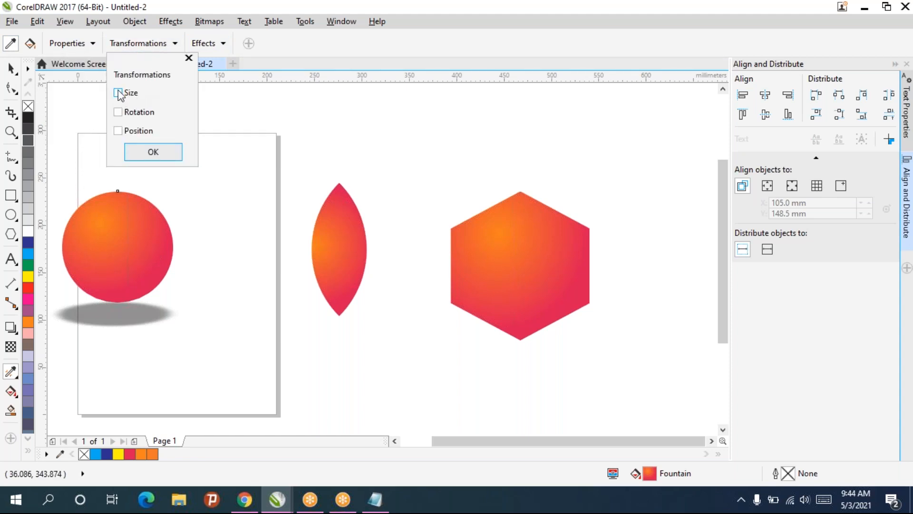
{"action": "left_click", "coordinate": [154, 151]}
{"action": "left_click", "coordinate": [213, 44]}
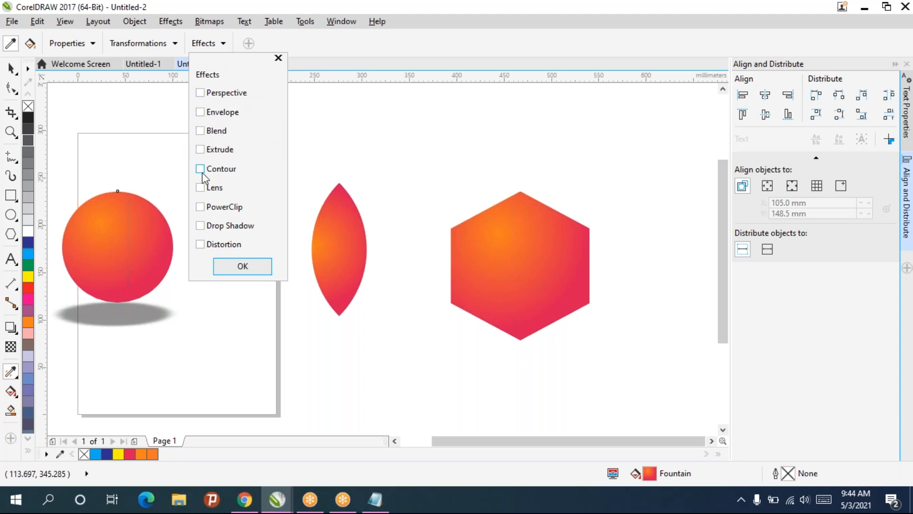
{"action": "left_click", "coordinate": [200, 226]}
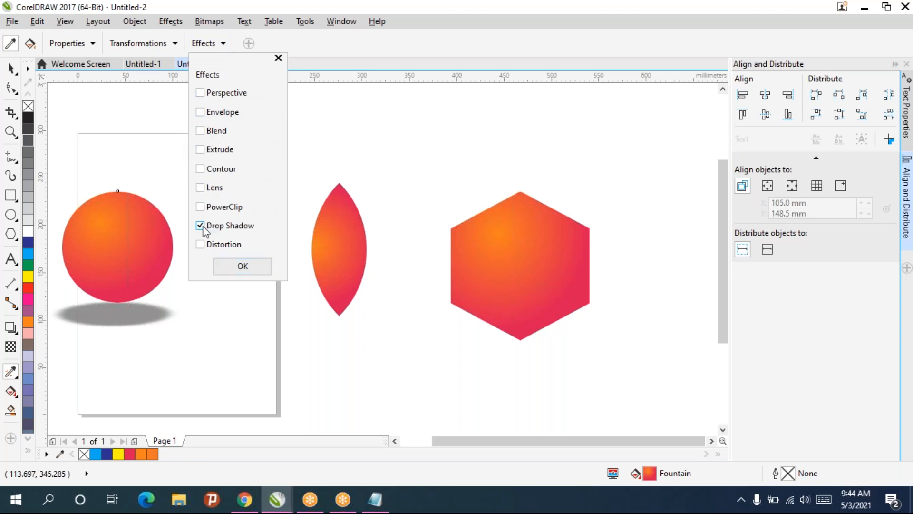
{"action": "left_click", "coordinate": [234, 266]}
Sample the circle with its drop shadow and apply it to the leaf and the hexagon.
{"action": "left_click", "coordinate": [137, 239]}
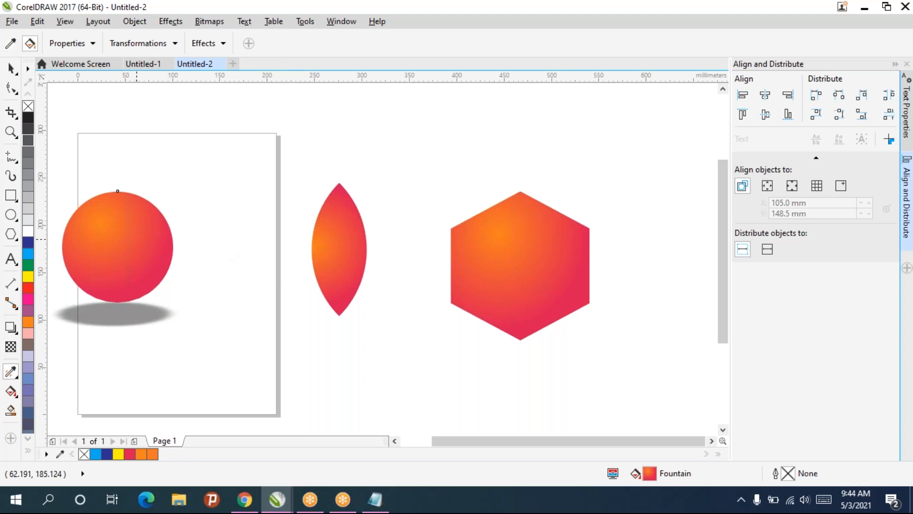
{"action": "left_click", "coordinate": [334, 236]}
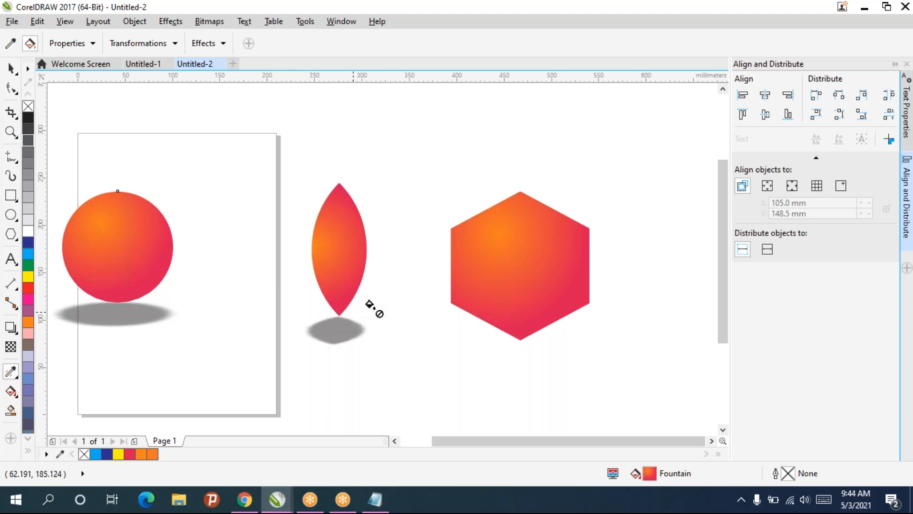
{"action": "left_click", "coordinate": [492, 262]}
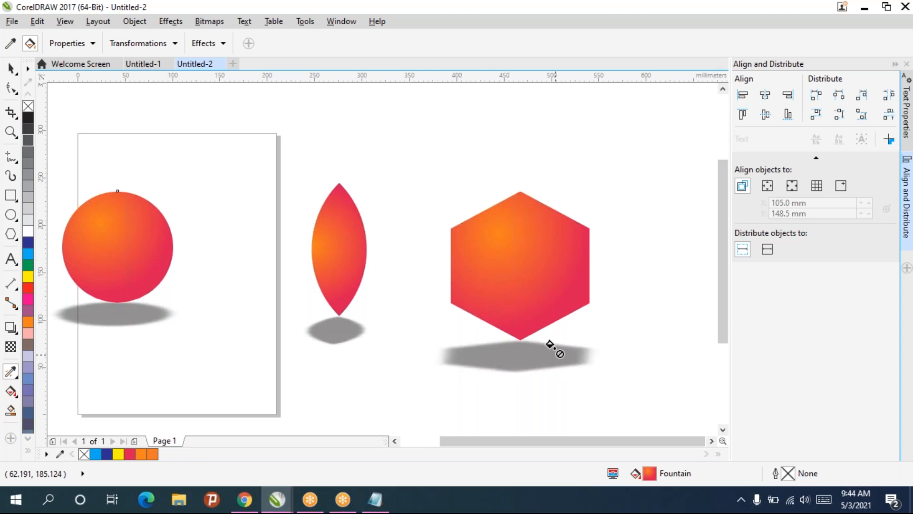
{"action": "left_click", "coordinate": [216, 44]}
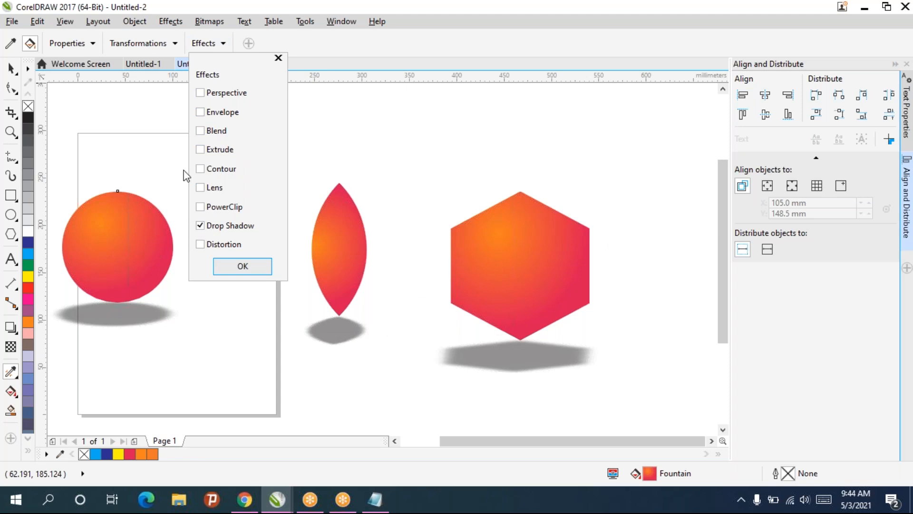
{"action": "left_click", "coordinate": [365, 43]}
Add the bold Arial artistic text "nict" across the page's lower edge, enlarged to about 552 pt.
{"action": "left_click", "coordinate": [10, 258]}
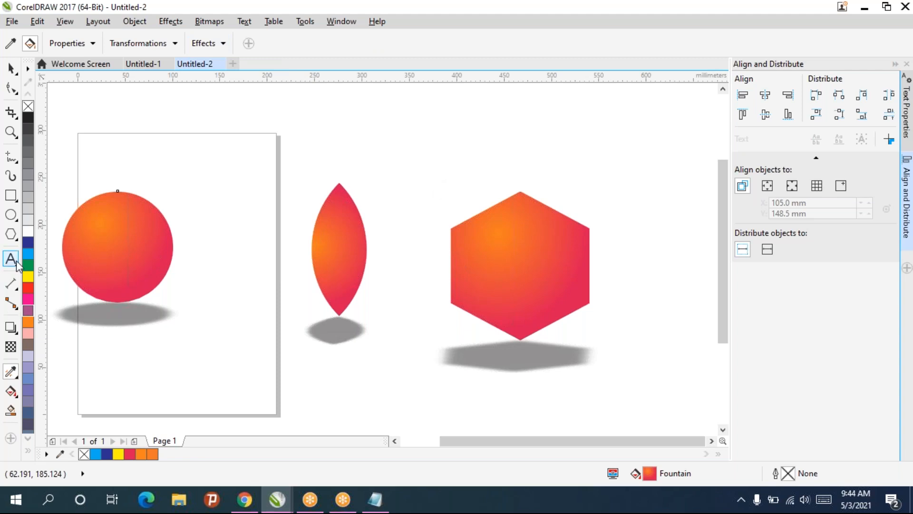
{"action": "left_click_drag", "start_coordinate": [357, 272], "coordinate": [452, 160]}
{"action": "left_click", "coordinate": [357, 317]}
{"action": "type", "text": "ni"}
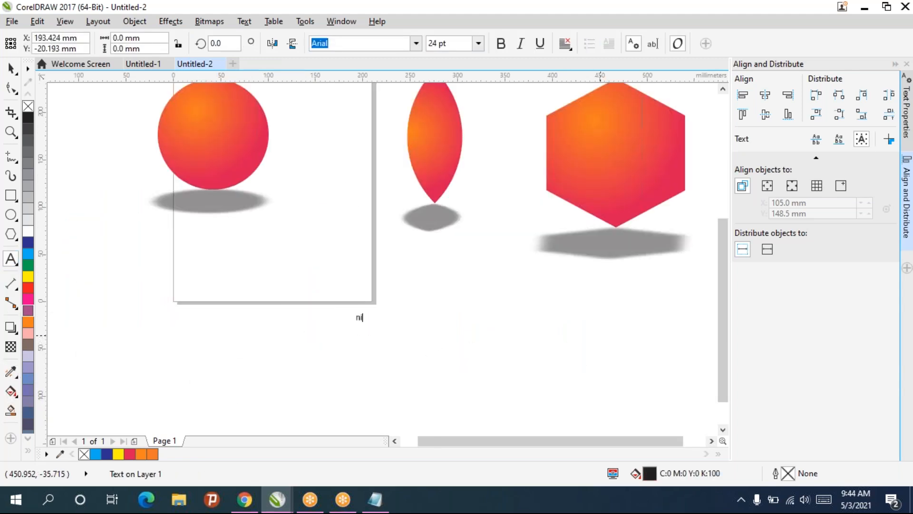
{"action": "type", "text": "ct"}
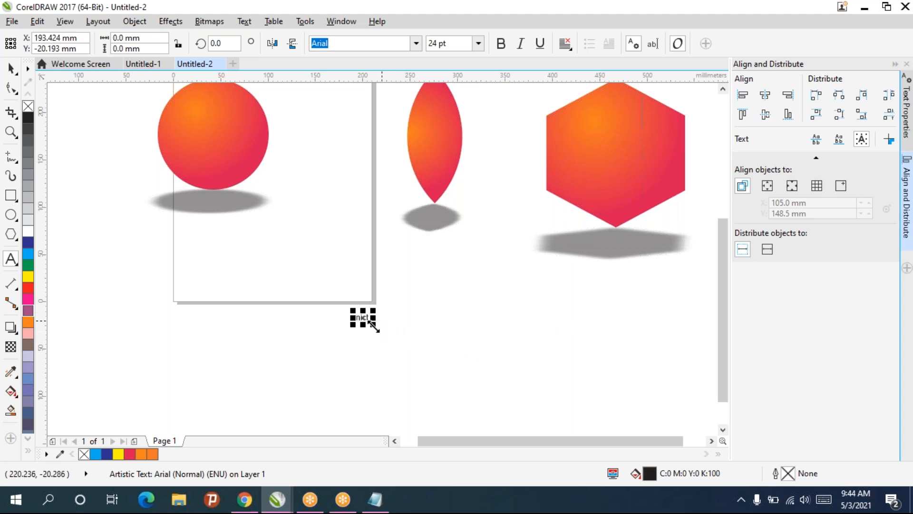
{"action": "left_click_drag", "start_coordinate": [373, 326], "coordinate": [504, 388]}
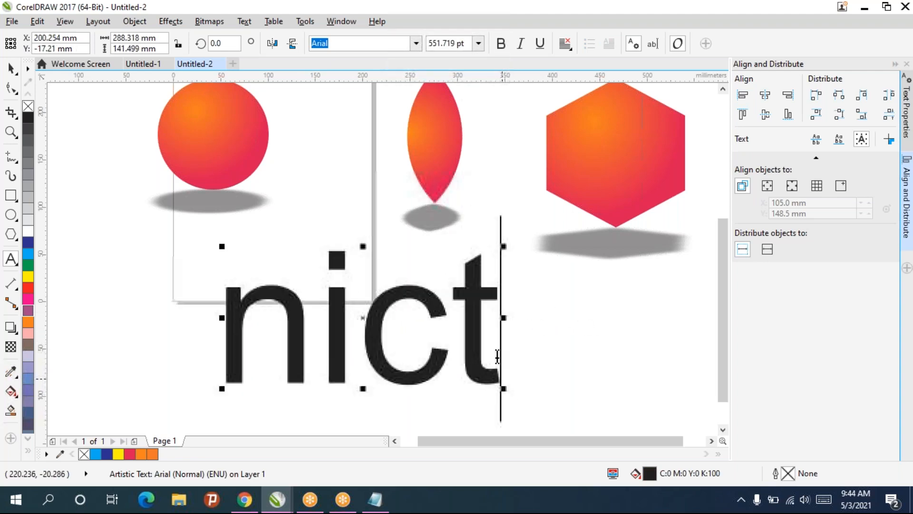
{"action": "key", "text": "ctrl+a"}
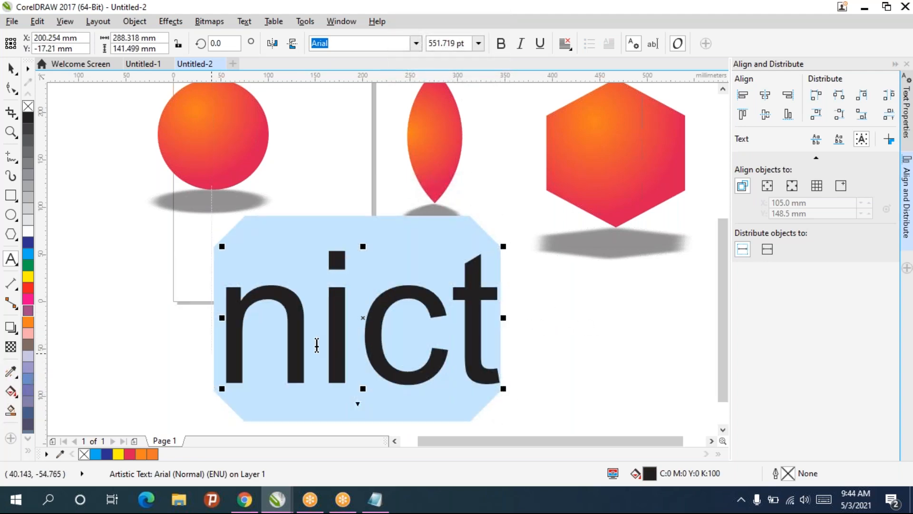
{"action": "left_click", "coordinate": [503, 43]}
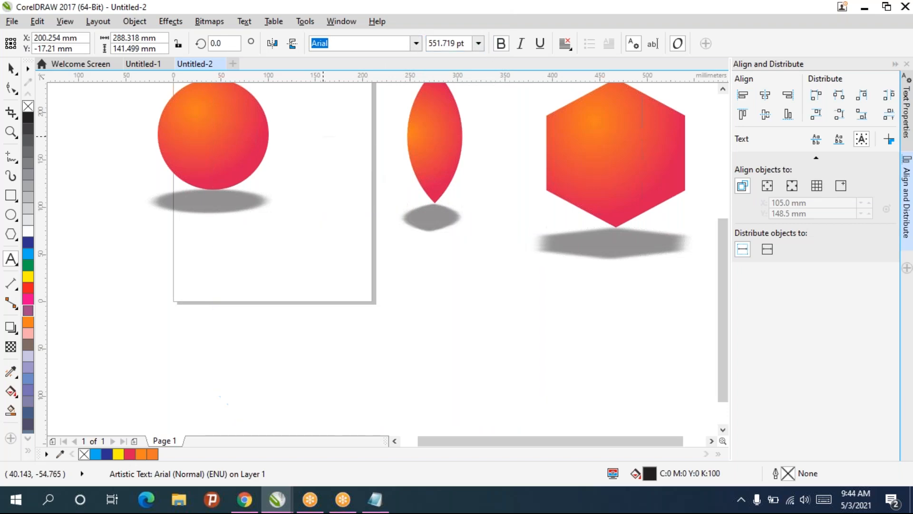
Replace the artistic text with uppercase "NICT" and finish text editing.
{"action": "key", "text": "End"}
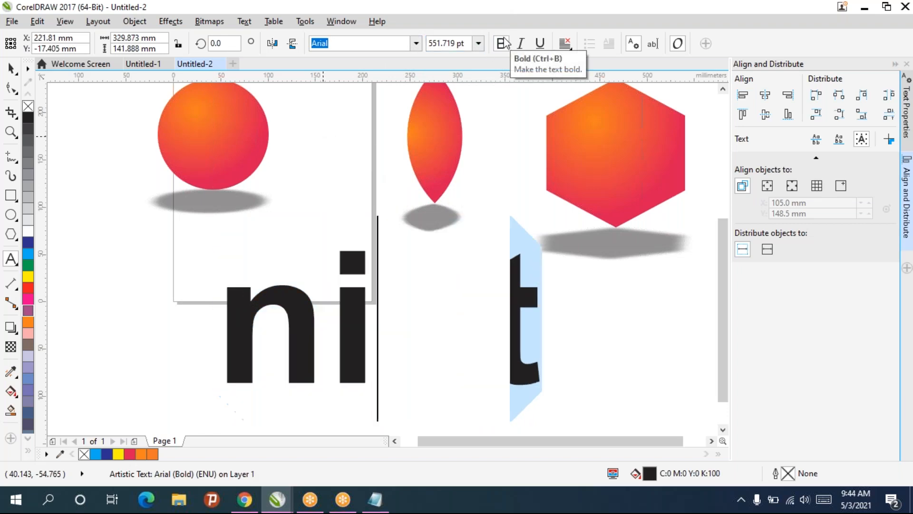
{"action": "type", "text": "NIC"}
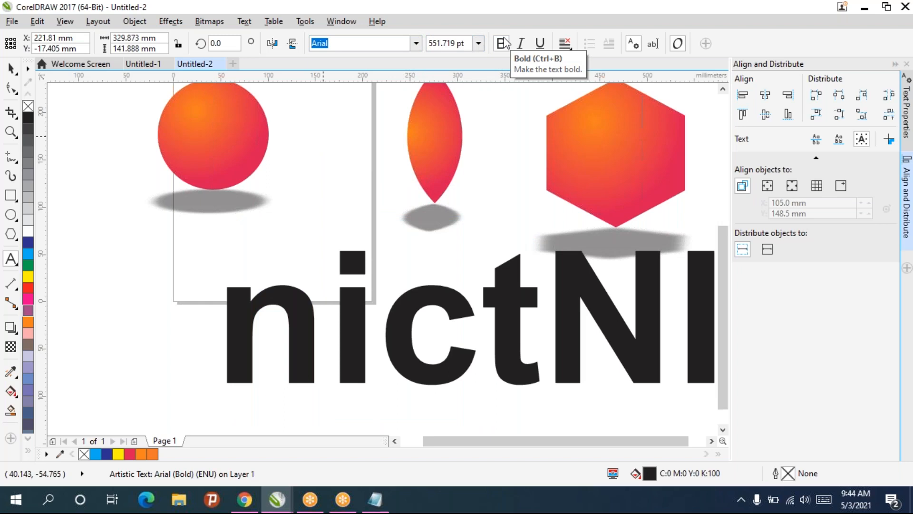
{"action": "key", "text": "BackSpace"}
{"action": "key", "text": "BackSpace"}
{"action": "key", "text": "BackSpace"}
{"action": "key", "text": "BackSpace"}
{"action": "key", "text": "BackSpace"}
{"action": "key", "text": "BackSpace"}
{"action": "key", "text": "BackSpace"}
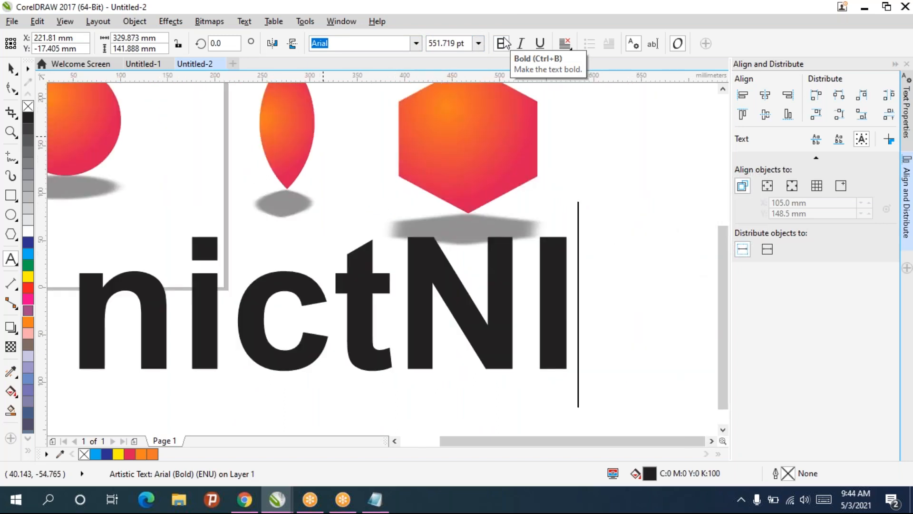
{"action": "type", "text": "NICT"}
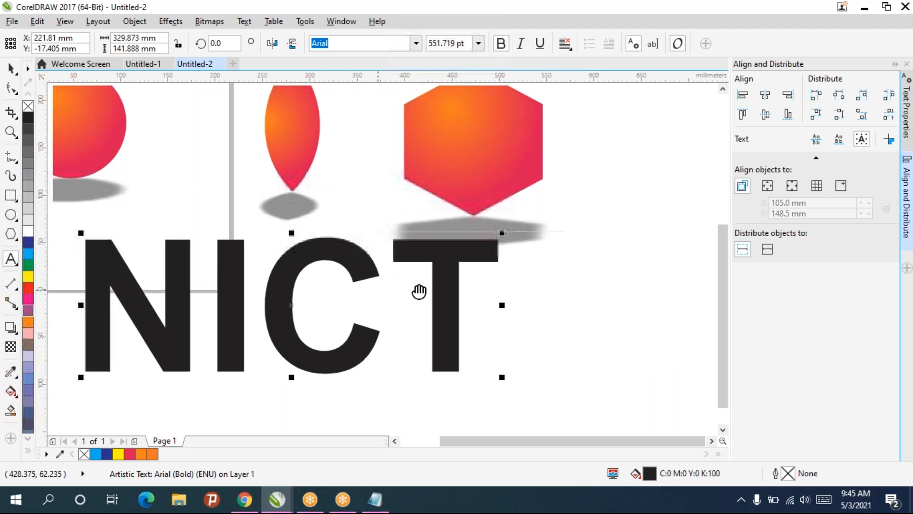
{"action": "scroll", "coordinate": [417, 291], "scroll_direction": "down", "scroll_amount": 3}
{"action": "left_click_drag", "start_coordinate": [494, 288], "coordinate": [492, 293]}
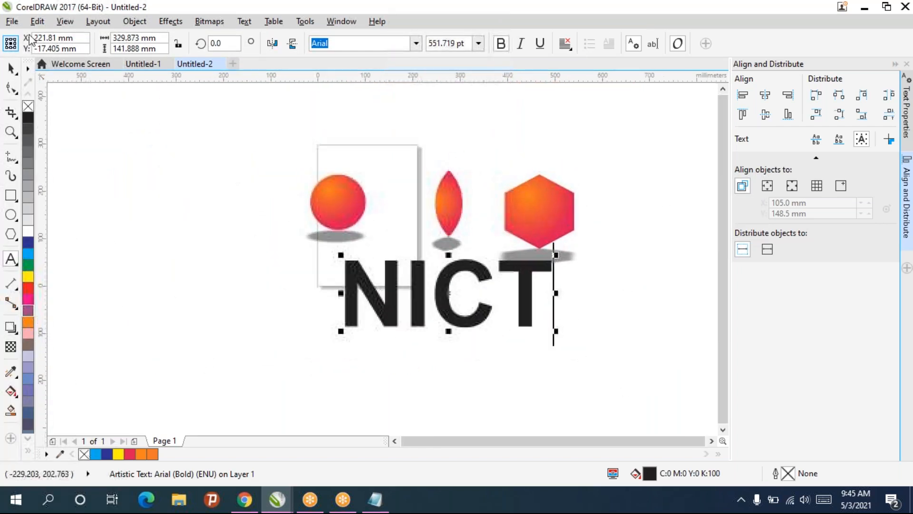
{"action": "left_click", "coordinate": [6, 71]}
{"action": "key", "text": "ctrl+space"}
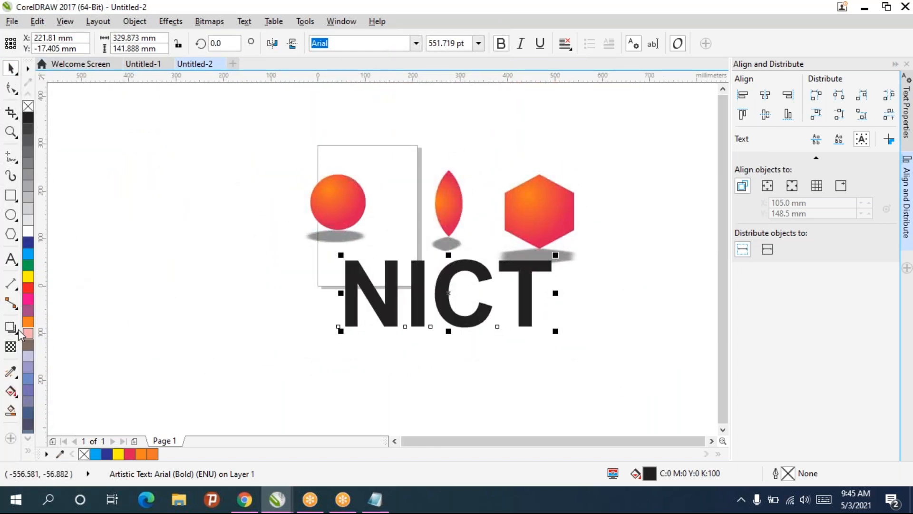
Apply the circle's sampled gradient fill and drop shadow to the NICT text with the Attributes Eyedropper.
{"action": "left_click", "coordinate": [7, 376]}
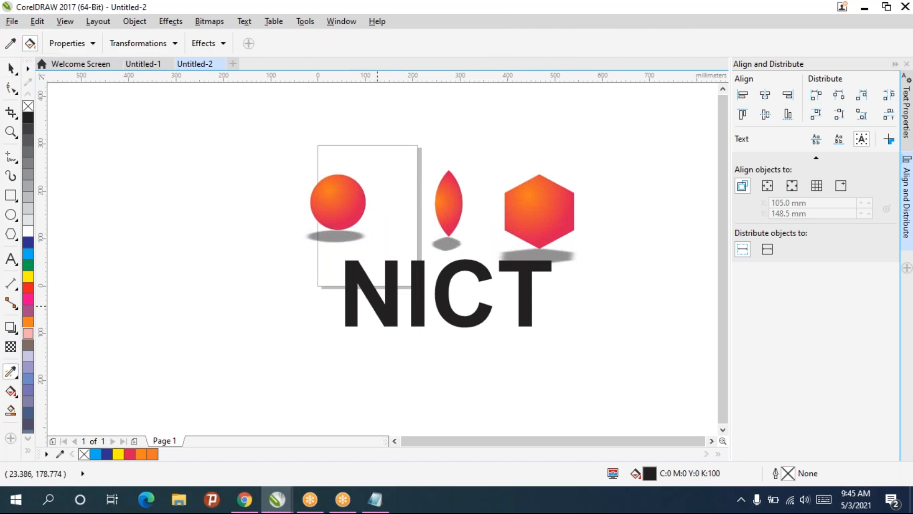
{"action": "left_click", "coordinate": [543, 294]}
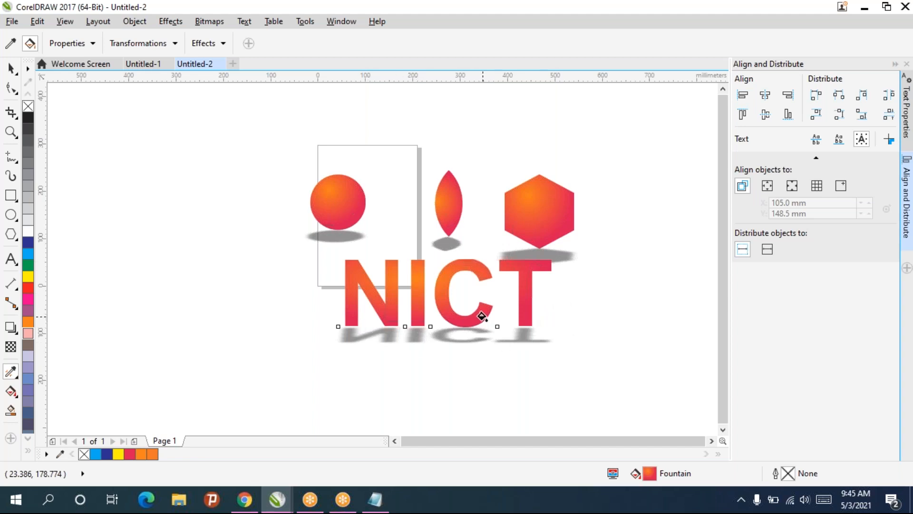
{"action": "scroll", "coordinate": [481, 316], "scroll_direction": "up", "scroll_amount": 2}
{"action": "scroll", "coordinate": [543, 310], "scroll_direction": "down", "scroll_amount": 2}
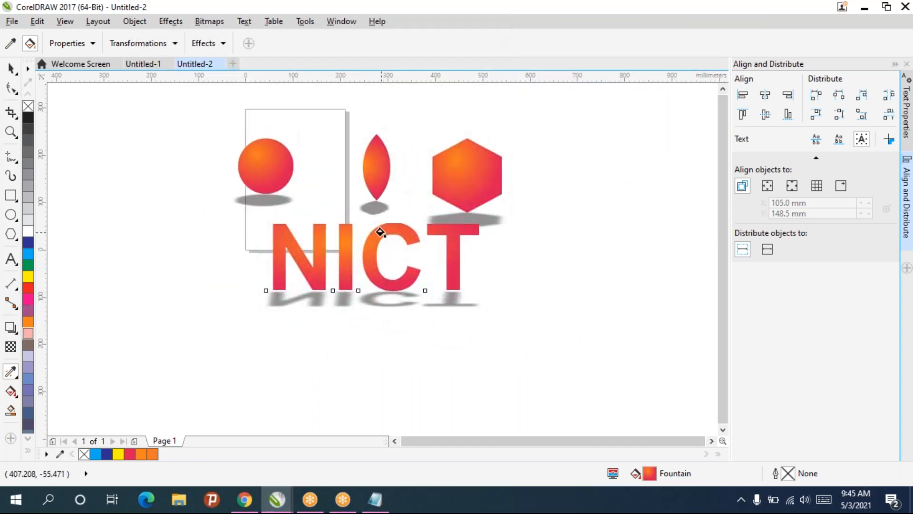
{"action": "scroll", "coordinate": [379, 230], "scroll_direction": "up", "scroll_amount": 2}
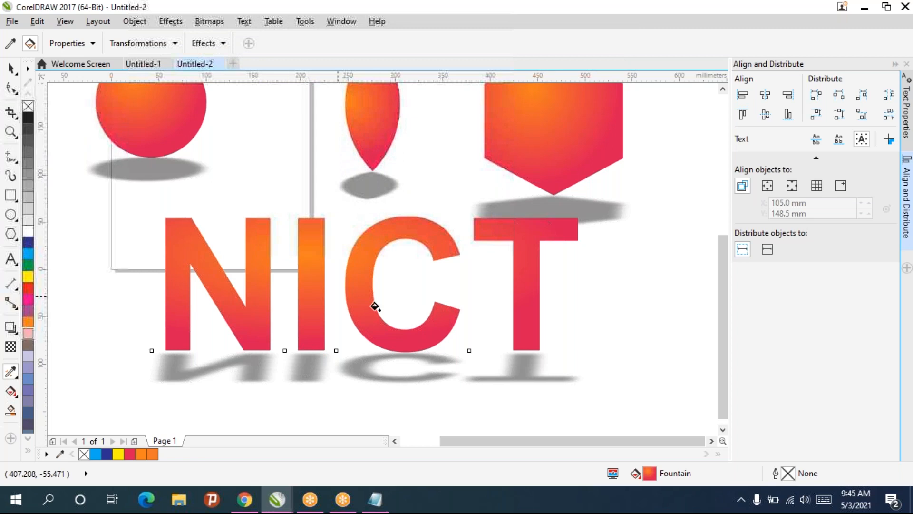
{"action": "scroll", "coordinate": [389, 302], "scroll_direction": "down", "scroll_amount": 2}
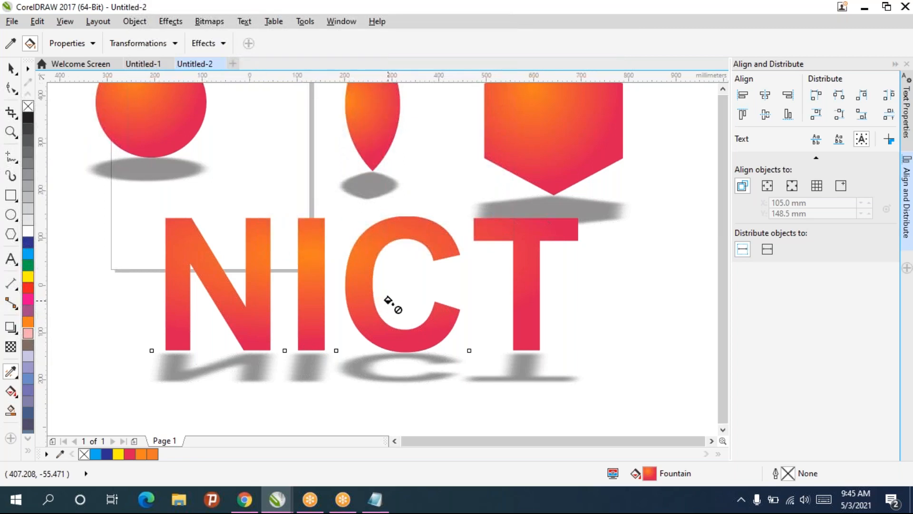
{"action": "scroll", "coordinate": [390, 301], "scroll_direction": "up", "scroll_amount": 2}
{"action": "scroll", "coordinate": [361, 257], "scroll_direction": "down", "scroll_amount": 2}
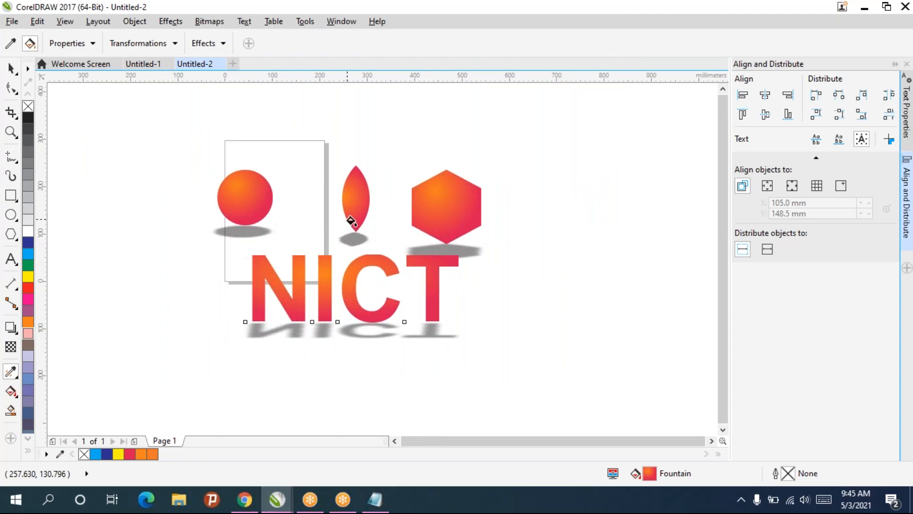
Delete the NICT text and the hexagon with their drop shadows.
{"action": "left_click", "coordinate": [11, 68]}
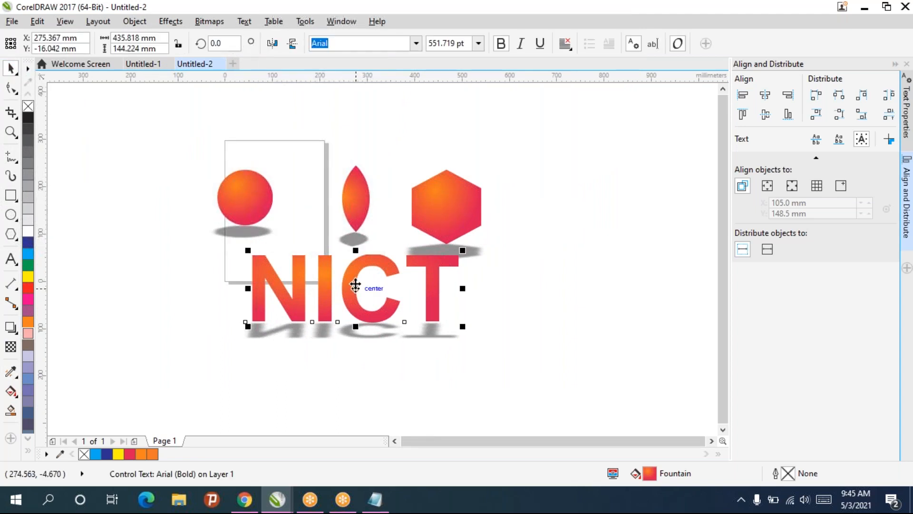
{"action": "key", "text": "Delete"}
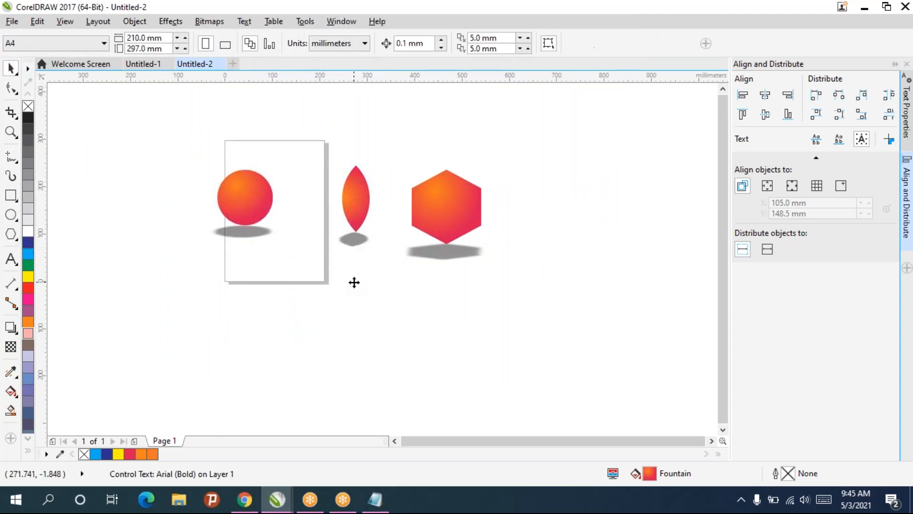
{"action": "left_click", "coordinate": [442, 219]}
{"action": "key", "text": "Delete"}
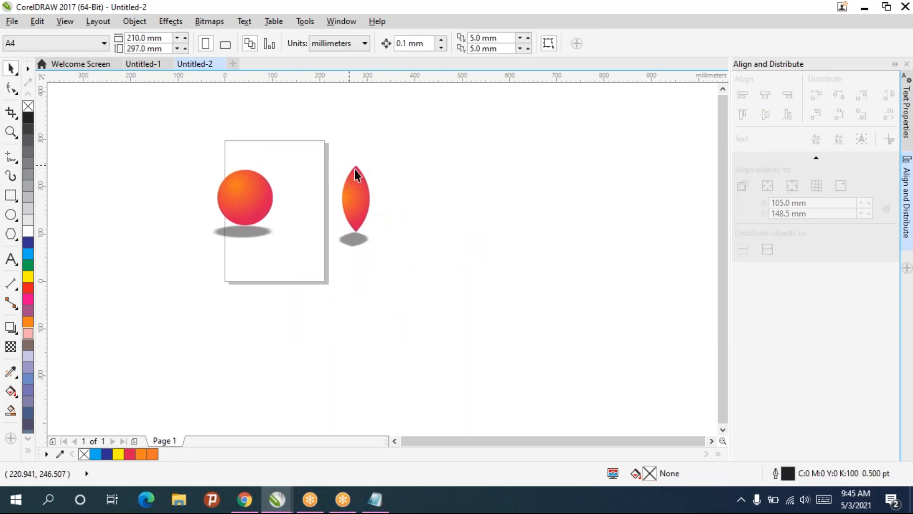
Duplicate the leaf, stack the copy exactly over the original and move its rotation centre to the lower tip.
{"action": "scroll", "coordinate": [357, 172], "scroll_direction": "up", "scroll_amount": 2}
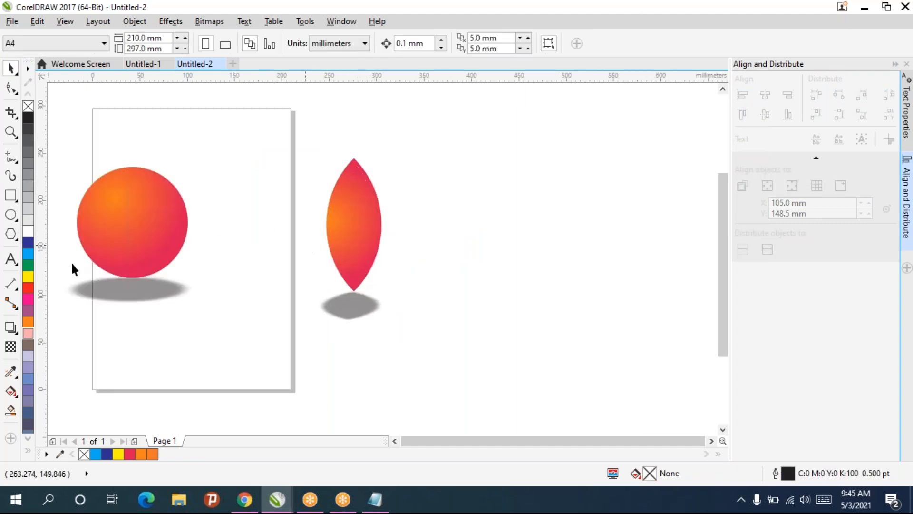
{"action": "left_click", "coordinate": [358, 257]}
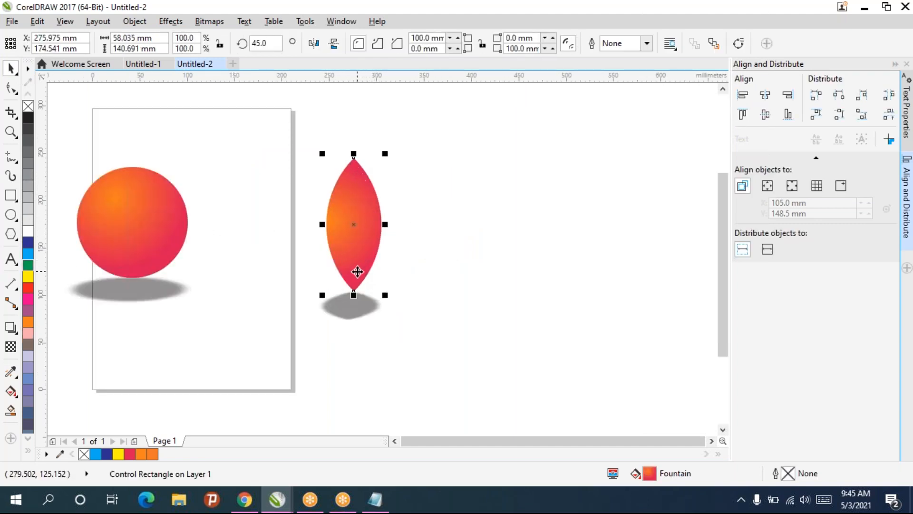
{"action": "key", "text": "ctrl+d"}
{"action": "scroll", "coordinate": [379, 252], "scroll_direction": "up", "scroll_amount": 2}
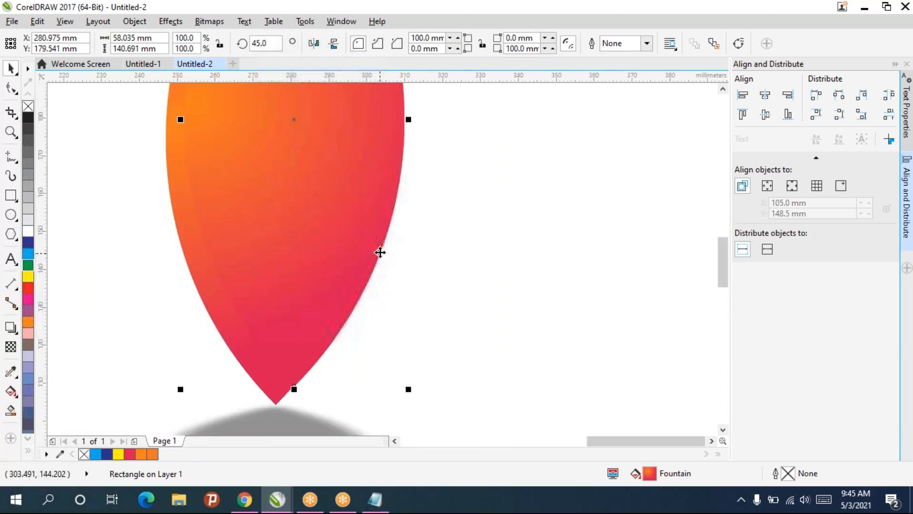
{"action": "mouse_move", "coordinate": [359, 251]}
{"action": "left_mouse_down"}
{"action": "mouse_move", "coordinate": [353, 261]}
{"action": "mouse_move", "coordinate": [341, 255]}
{"action": "left_mouse_up"}
{"action": "left_click", "coordinate": [329, 215]}
{"action": "left_click_drag", "start_coordinate": [328, 195], "coordinate": [327, 324]}
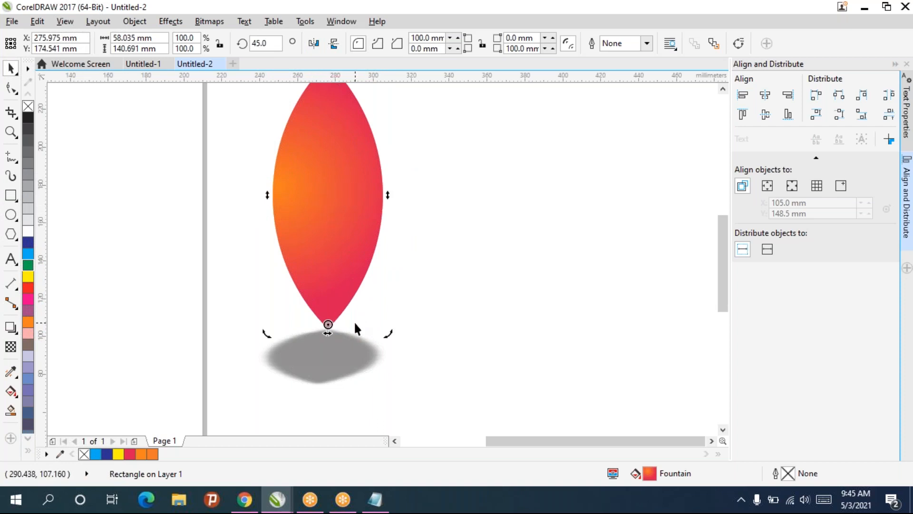
Rotate the leaf copy about its lower tip, setting the angle to 0 and then to 35 degrees.
{"action": "left_click", "coordinate": [262, 47]}
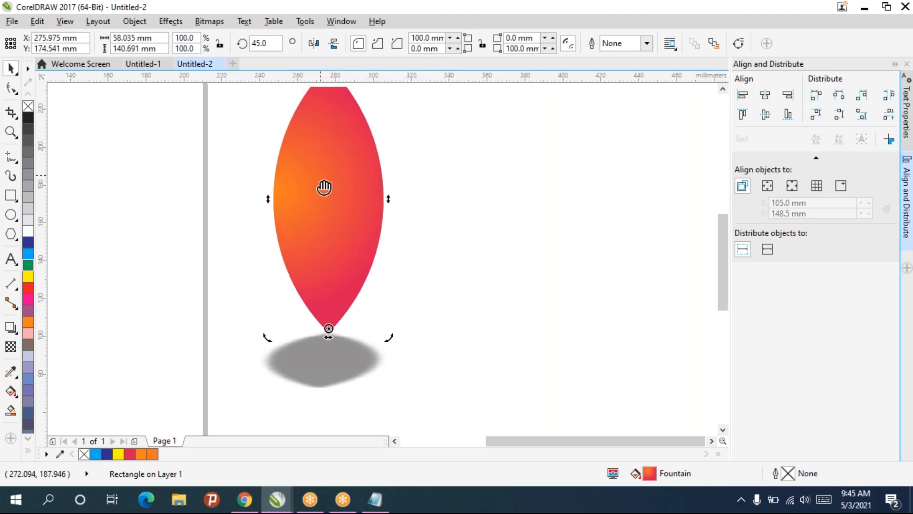
{"action": "scroll", "coordinate": [327, 200], "scroll_direction": "up", "scroll_amount": 2}
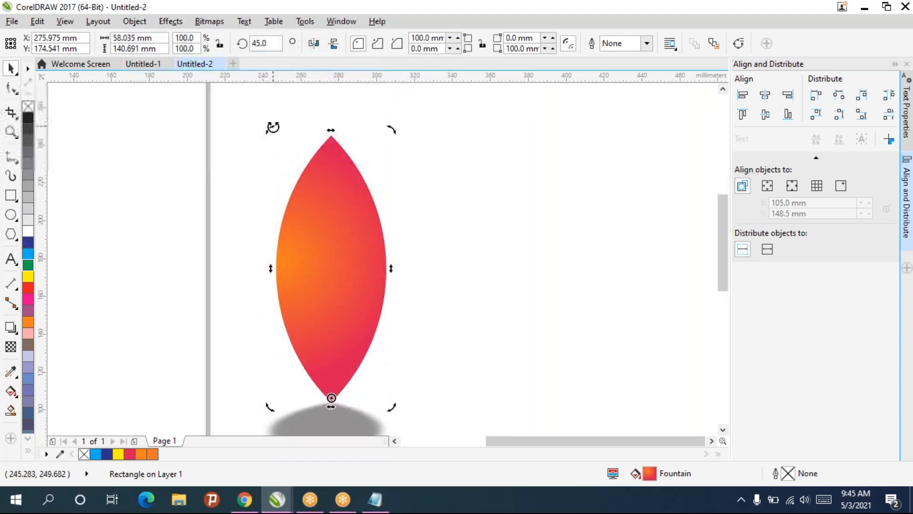
{"action": "left_click_drag", "start_coordinate": [271, 44], "coordinate": [227, 42]}
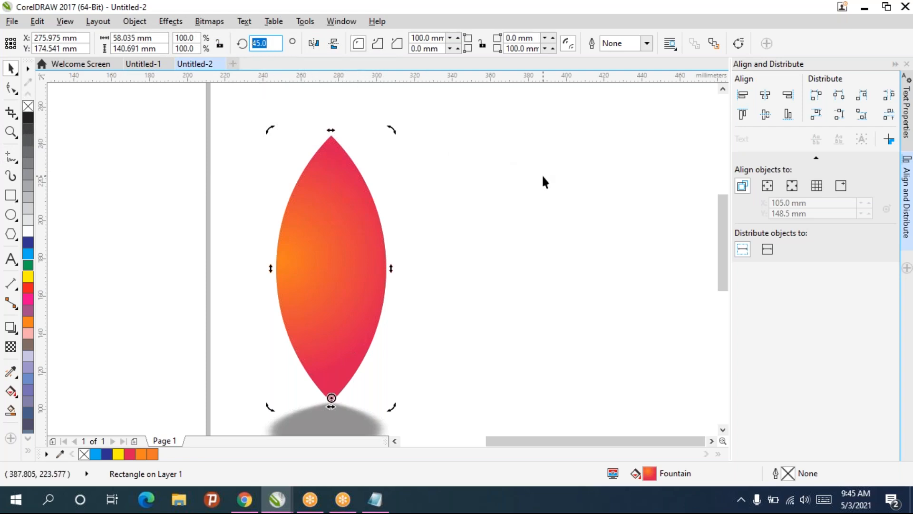
{"action": "type", "text": "0"}
{"action": "key", "text": "Return"}
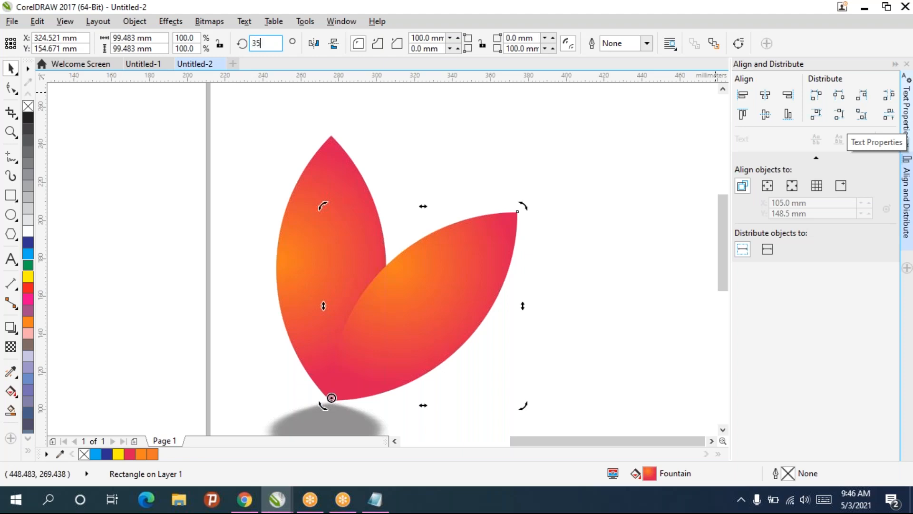
{"action": "key", "text": "Return"}
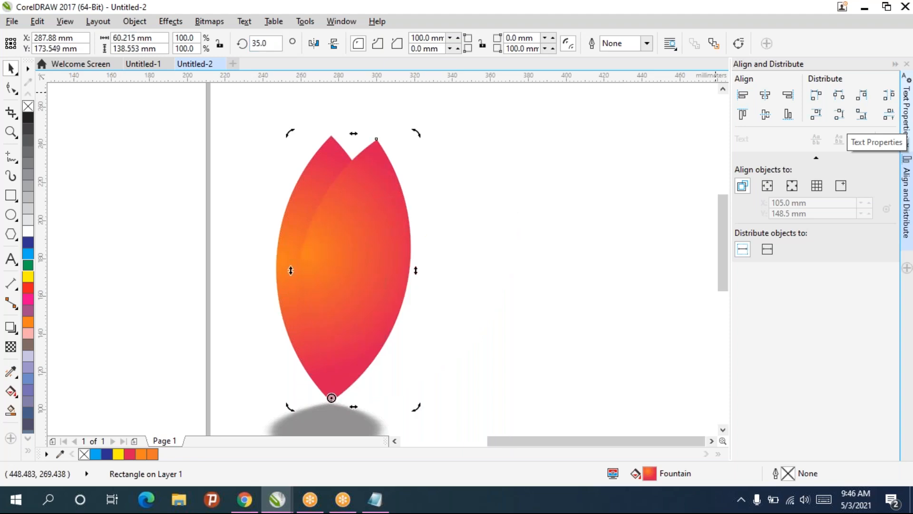
Try to build a ring of petals by duplicating the rotated leaf repeatedly.
{"action": "key", "text": "ctrl+d"}
{"action": "key", "text": "ctrl+d"}
{"action": "key", "text": "ctrl+d"}
{"action": "key", "text": "ctrl+d"}
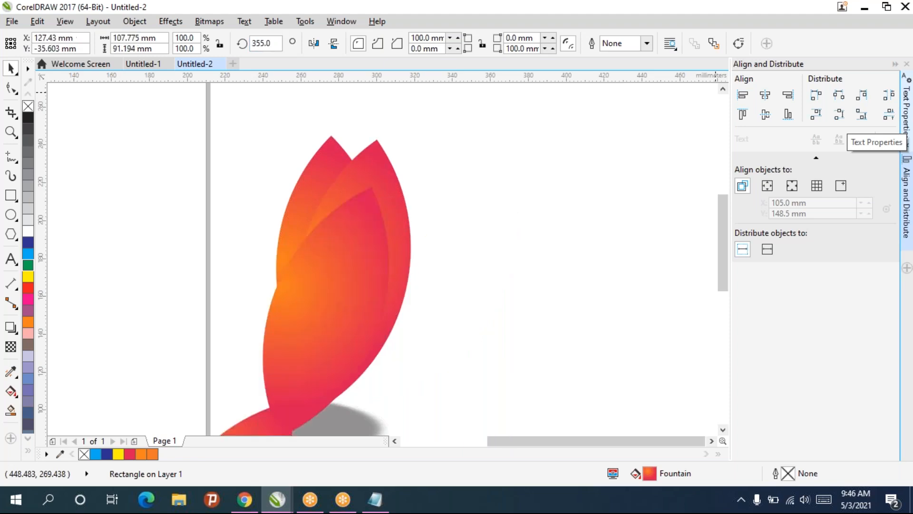
Undo the repeated duplicates and the rotation of the leaf copy.
{"action": "key", "text": "ctrl+z"}
{"action": "key", "text": "ctrl+z"}
{"action": "key", "text": "ctrl+z"}
{"action": "key", "text": "ctrl+z"}
{"action": "key", "text": "ctrl+z"}
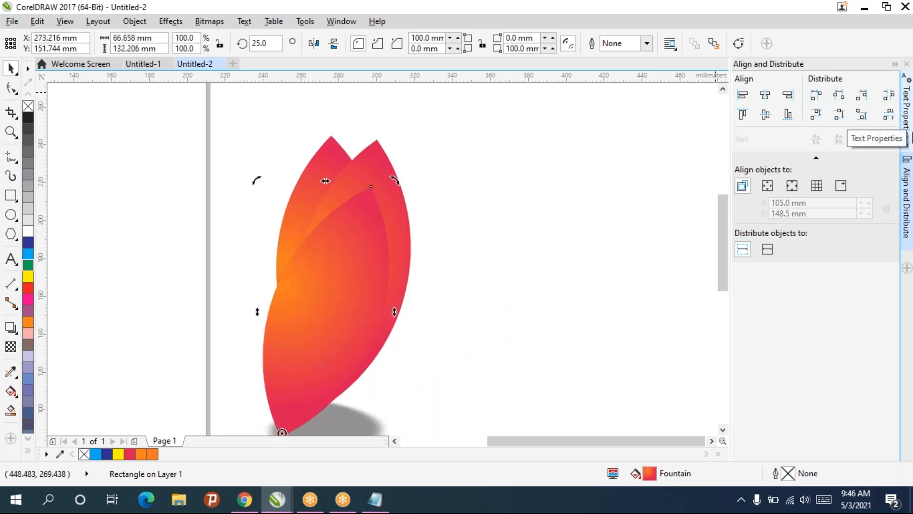
{"action": "key", "text": "ctrl+z"}
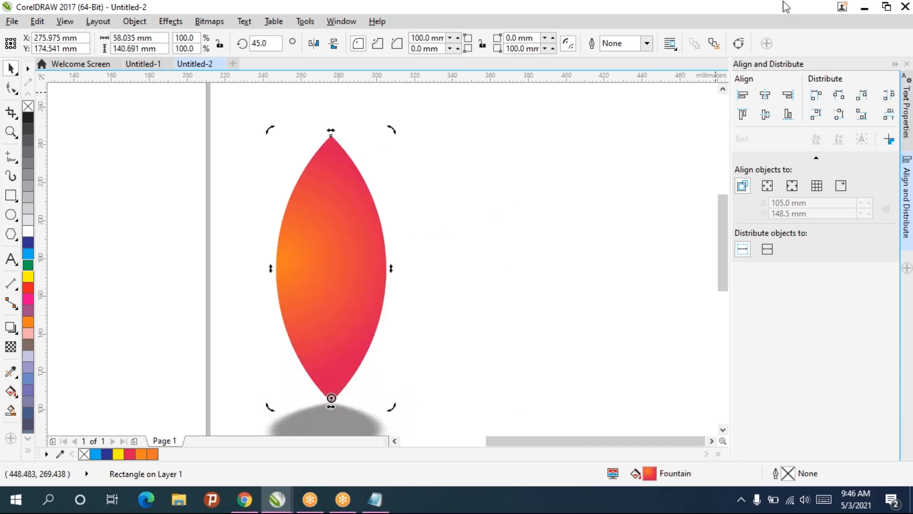
Try a rotation of 0 degrees on the leaf copy, and undo back past the leaf's duplication and the hexagon's deletion.
{"action": "double_click", "coordinate": [275, 43]}
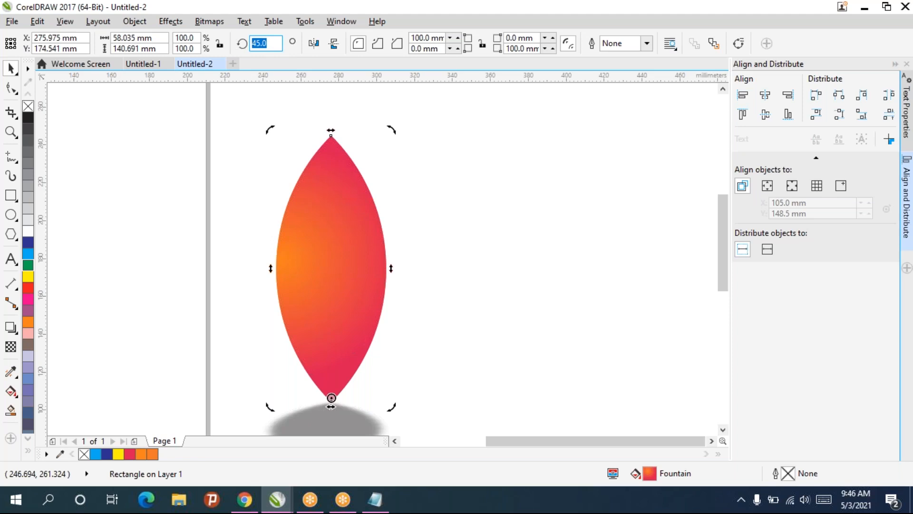
{"action": "key", "text": "Return"}
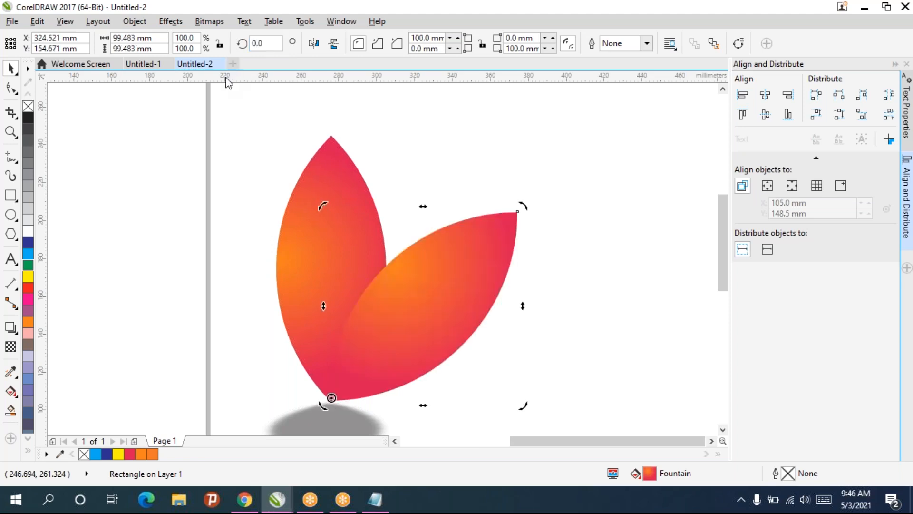
{"action": "key", "text": "ctrl+z"}
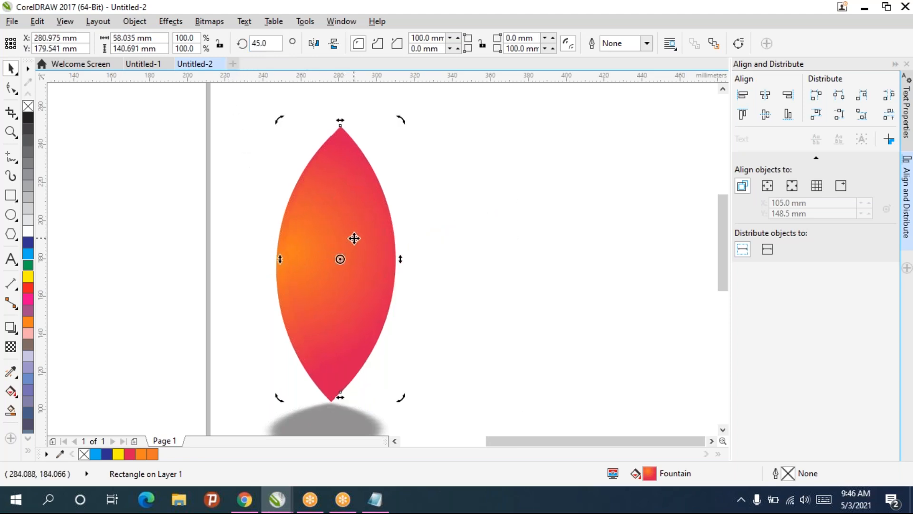
{"action": "left_click", "coordinate": [354, 233]}
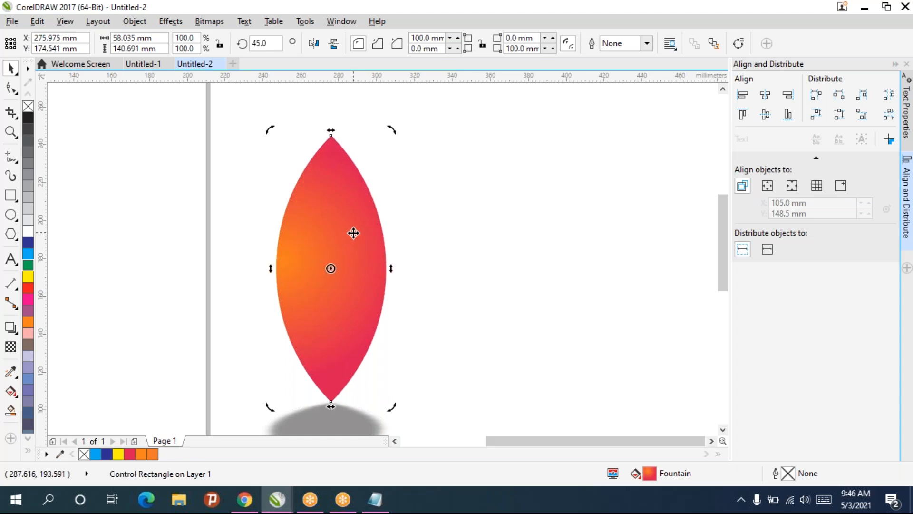
{"action": "key", "text": "ctrl+shift+z"}
{"action": "left_click", "coordinate": [333, 241]}
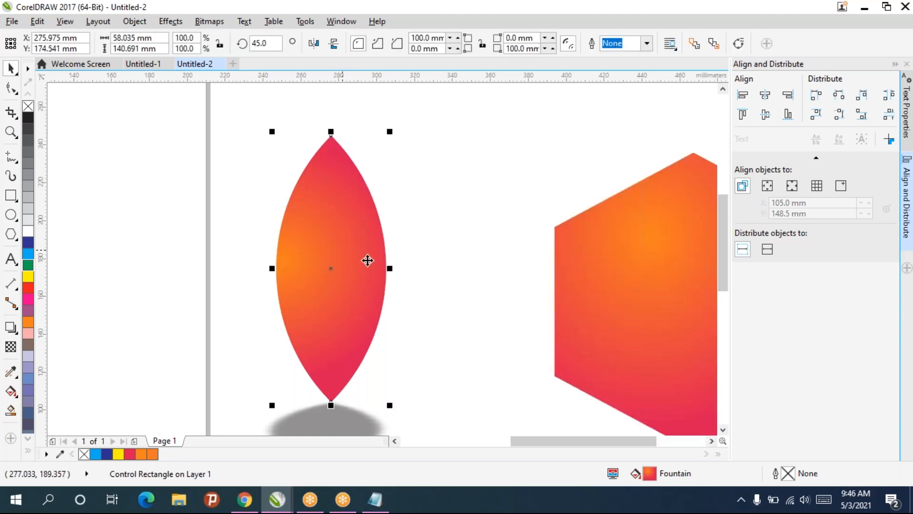
Delete the hexagon beside the leaf.
{"action": "left_click", "coordinate": [665, 317]}
{"action": "key", "text": "Delete"}
Select the shadowed leaf and set its rotation angle to 0 degrees.
{"action": "left_click_drag", "start_coordinate": [330, 297], "coordinate": [310, 224]}
{"action": "left_click", "coordinate": [312, 225]}
{"action": "scroll", "coordinate": [312, 227], "scroll_direction": "down", "scroll_amount": 2}
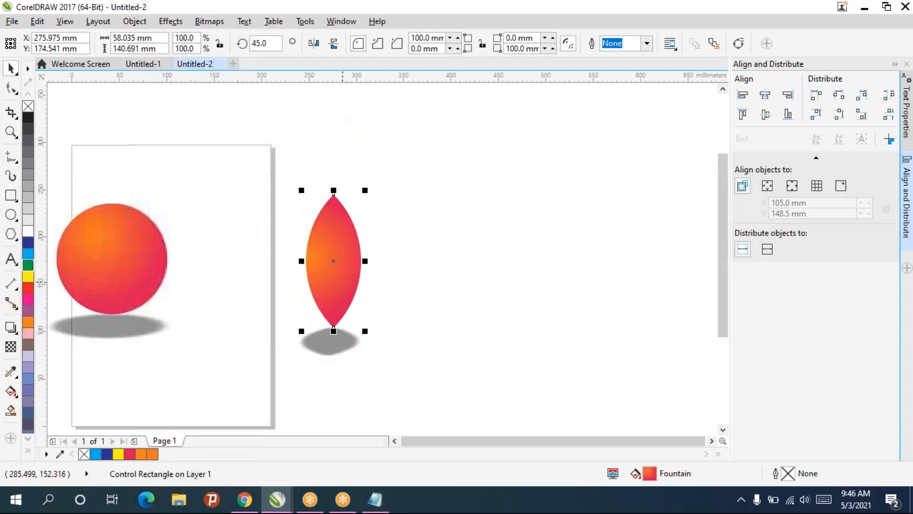
{"action": "left_click_drag", "start_coordinate": [276, 44], "coordinate": [233, 45]}
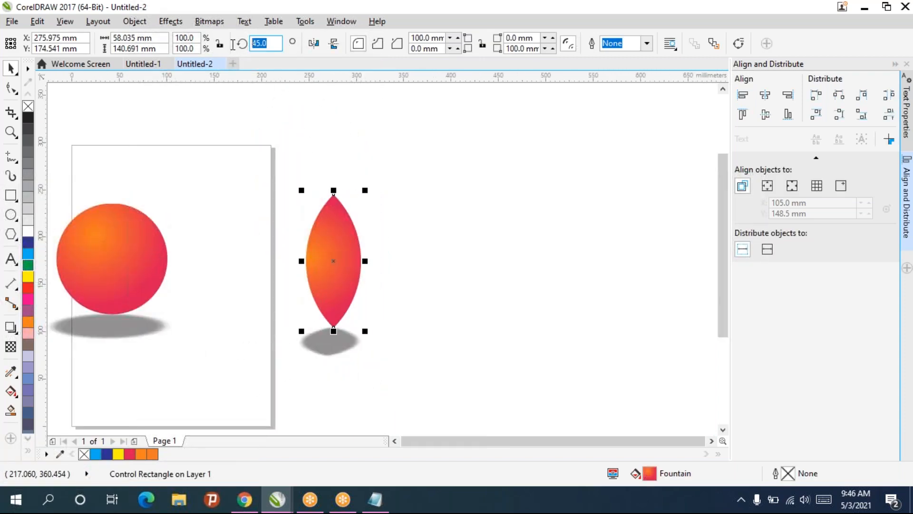
{"action": "type", "text": "-45"}
{"action": "key", "text": "Return"}
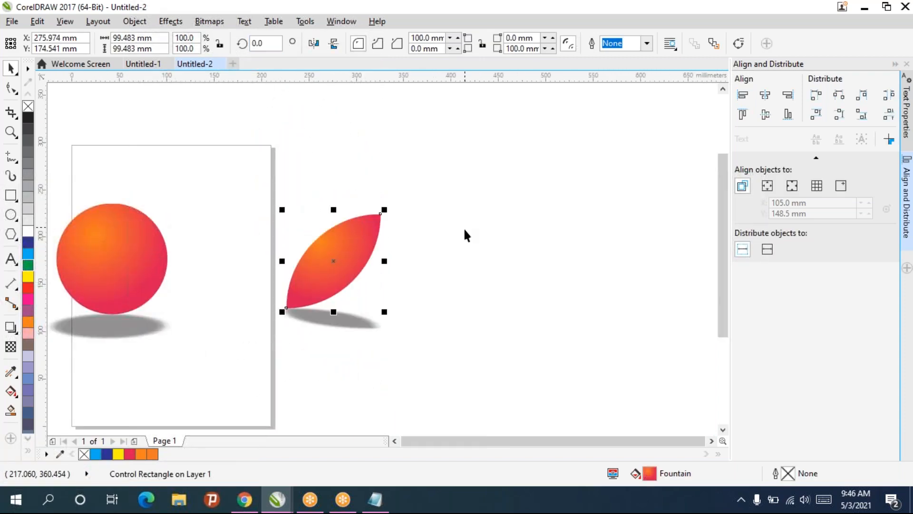
Rotate the shadowed leaf to 315 degrees so it lies horizontally, and move it farther to the side of the page.
{"action": "left_click", "coordinate": [463, 227]}
{"action": "left_click", "coordinate": [324, 269]}
{"action": "left_click", "coordinate": [394, 222]}
{"action": "left_click", "coordinate": [367, 239]}
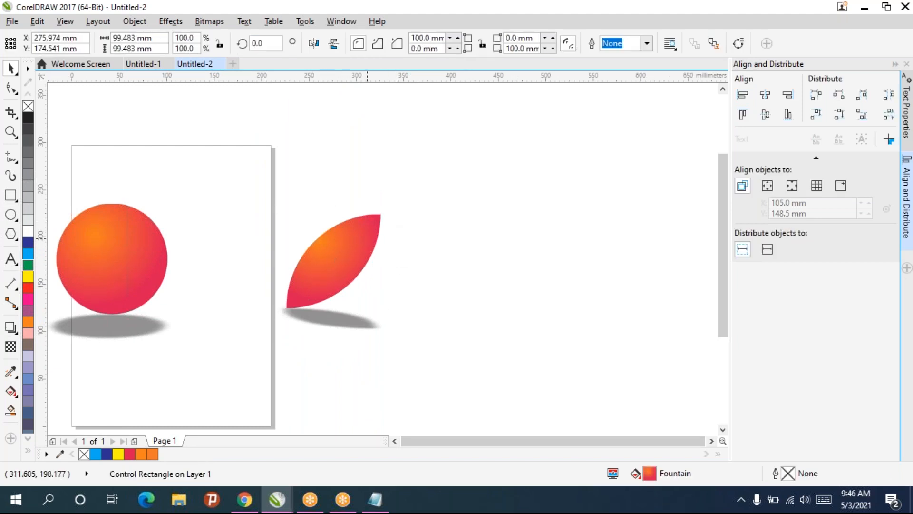
{"action": "left_click_drag", "start_coordinate": [395, 206], "coordinate": [413, 265]}
{"action": "left_click_drag", "start_coordinate": [355, 267], "coordinate": [521, 292]}
{"action": "scroll", "coordinate": [519, 292], "scroll_direction": "up", "scroll_amount": 3}
Convert the horizontal shadowed leaf from a rectangle to curves.
{"action": "left_click", "coordinate": [238, 303]}
{"action": "left_click", "coordinate": [417, 286]}
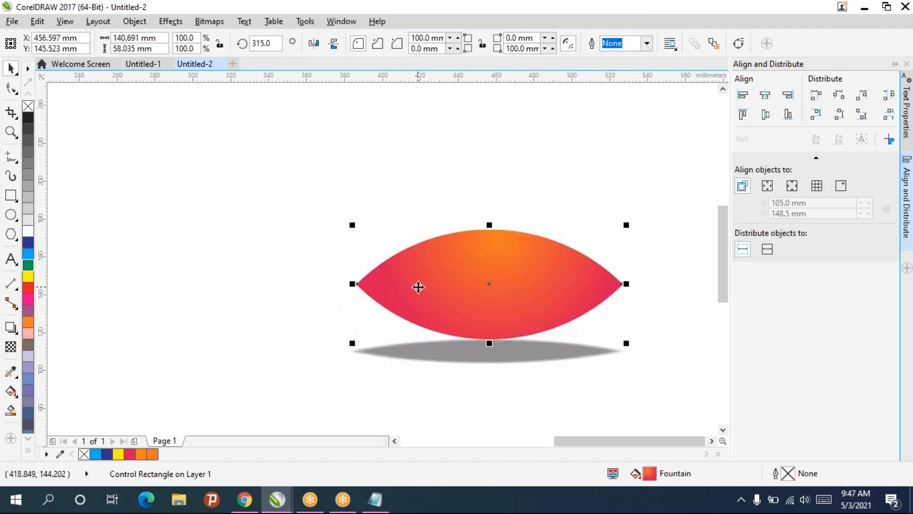
{"action": "left_click_drag", "start_coordinate": [422, 284], "coordinate": [489, 284]}
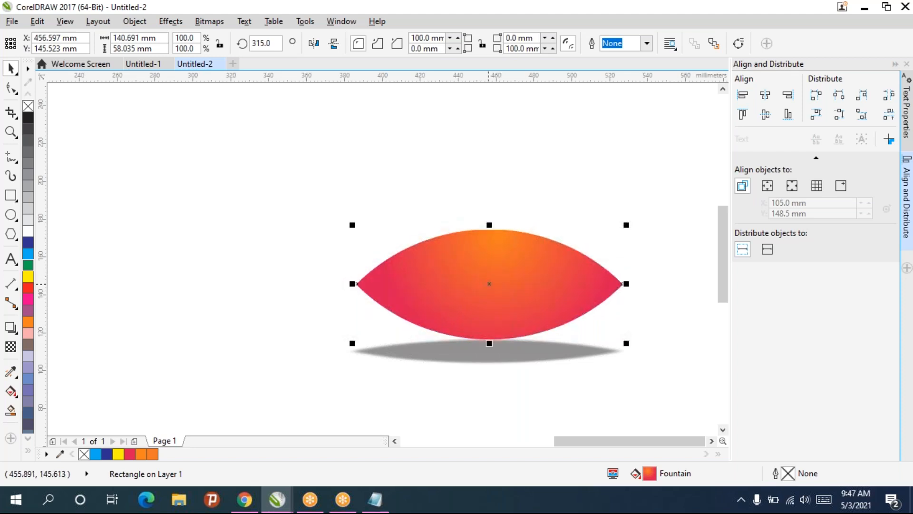
{"action": "key", "text": "ctrl+q"}
{"action": "left_click", "coordinate": [307, 289]}
{"action": "left_click", "coordinate": [438, 302]}
{"action": "left_click_drag", "start_coordinate": [438, 302], "coordinate": [179, 291]}
{"action": "key", "text": "Delete"}
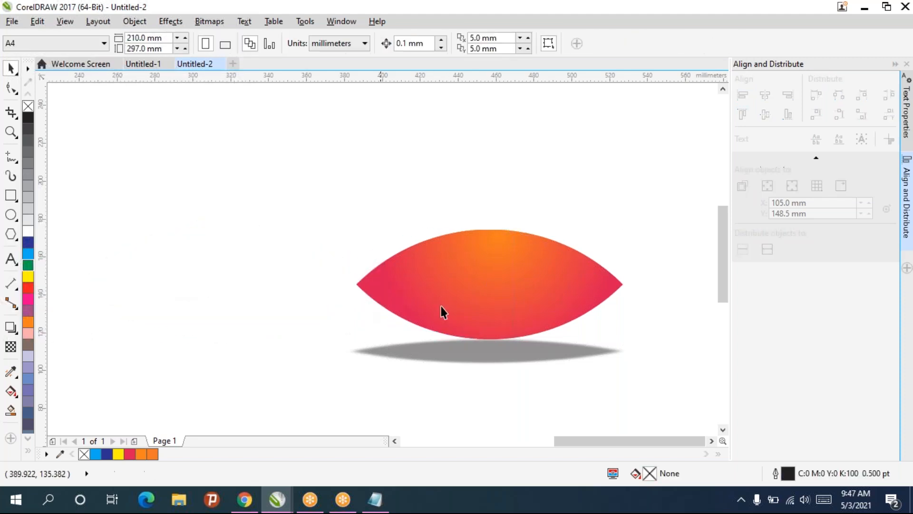
{"action": "left_click", "coordinate": [443, 312]}
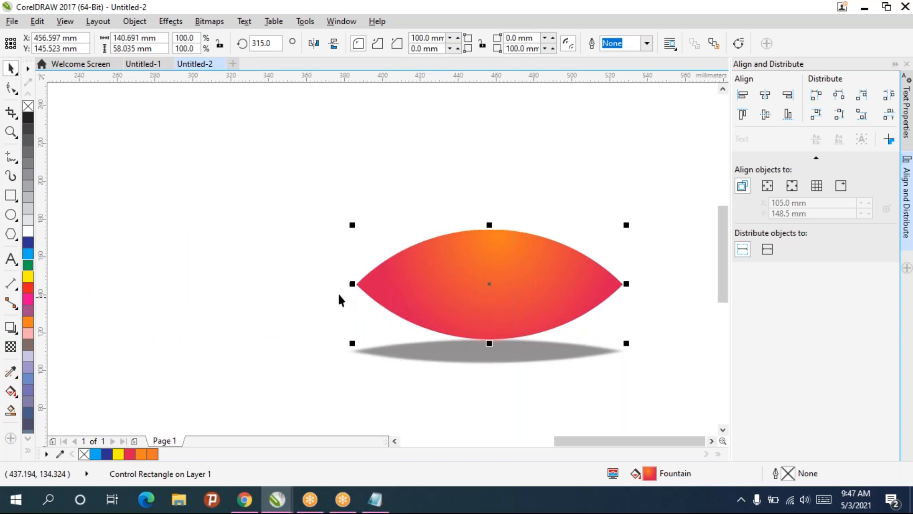
{"action": "key", "text": "ctrl+q"}
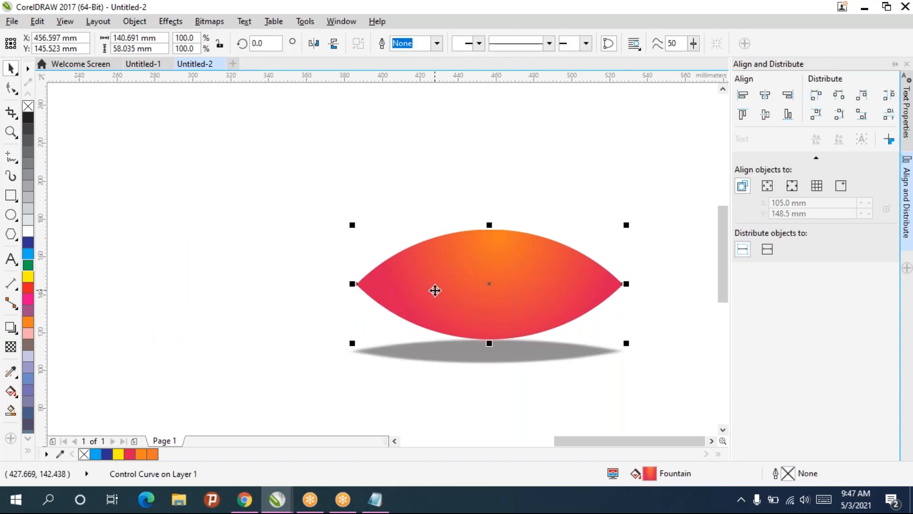
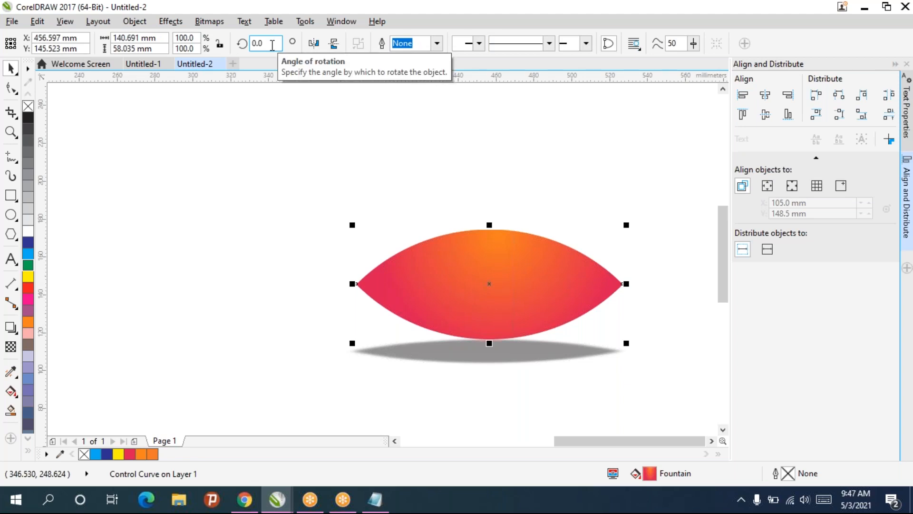
Move the leaf's rotation centre to its left tip and make a copy rotated about 16 degrees counterclockwise around it.
{"action": "left_click", "coordinate": [256, 45]}
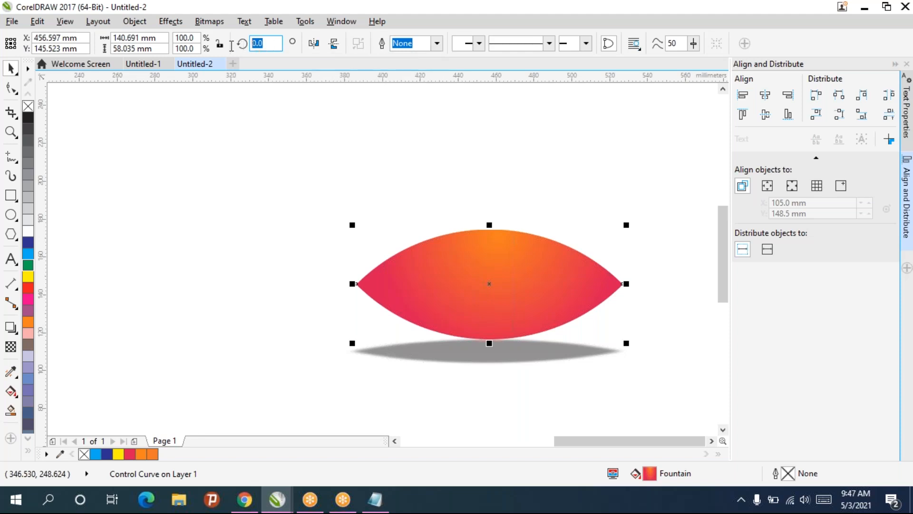
{"action": "left_click", "coordinate": [242, 201]}
{"action": "left_click", "coordinate": [420, 275]}
{"action": "key", "text": "ctrl+d"}
{"action": "mouse_move", "coordinate": [544, 262]}
{"action": "left_mouse_down"}
{"action": "mouse_move", "coordinate": [540, 273]}
{"action": "mouse_move", "coordinate": [451, 284]}
{"action": "mouse_move", "coordinate": [354, 284]}
{"action": "left_mouse_up"}
{"action": "left_click", "coordinate": [482, 286]}
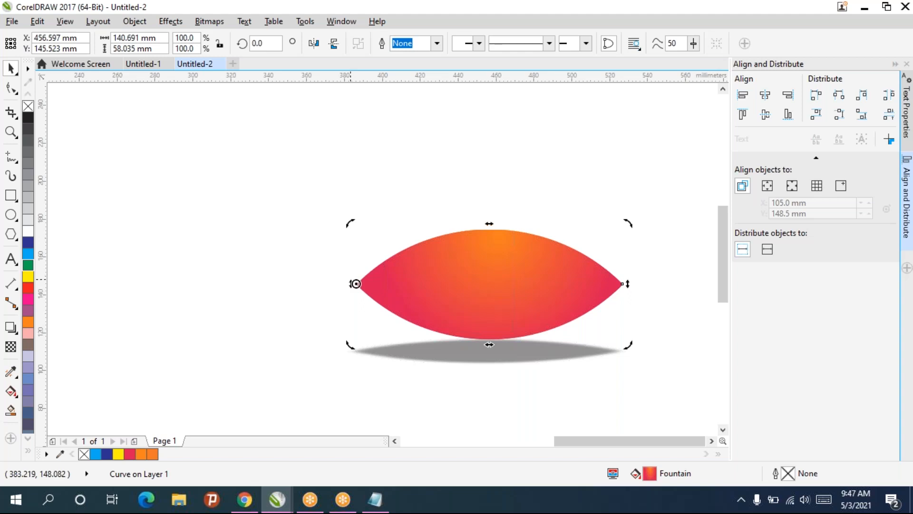
{"action": "left_click_drag", "start_coordinate": [627, 225], "coordinate": [594, 155]}
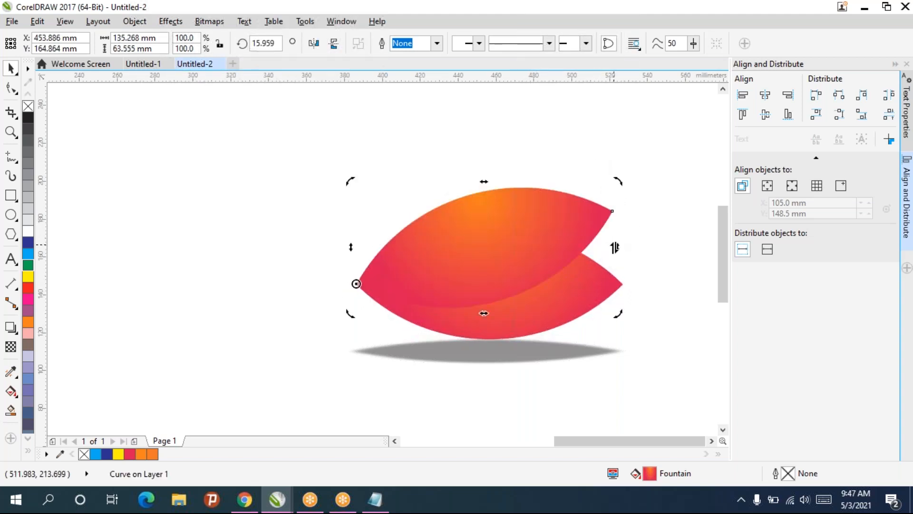
Repeat the rotated duplication around the shared tip until the petals form a full circle.
{"action": "key", "text": "ctrl+r"}
{"action": "key", "text": "ctrl+r"}
{"action": "key", "text": "ctrl+r"}
{"action": "key", "text": "ctrl+r"}
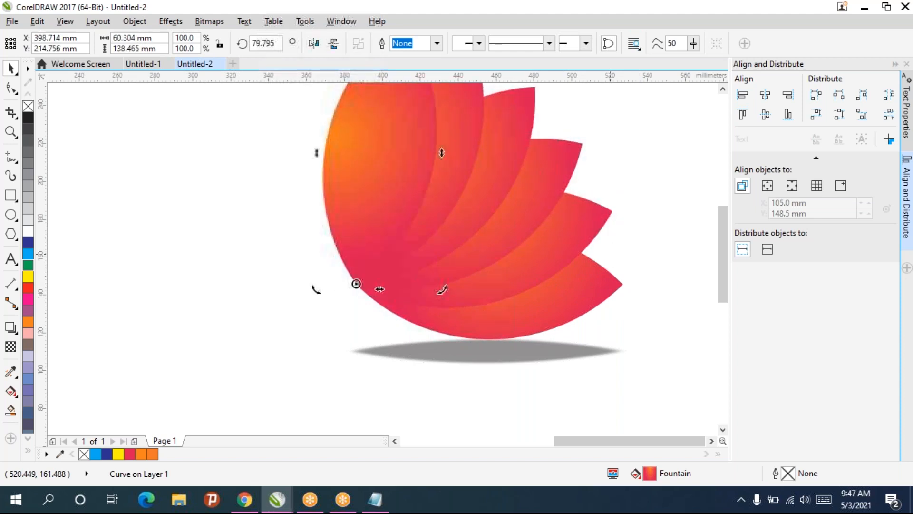
{"action": "key", "text": "ctrl+r"}
{"action": "key", "text": "ctrl+r"}
{"action": "key", "text": "ctrl+r"}
{"action": "key", "text": "ctrl+r"}
{"action": "key", "text": "ctrl+r"}
{"action": "key", "text": "ctrl+r"}
{"action": "key", "text": "ctrl+r"}
{"action": "key", "text": "ctrl+r"}
{"action": "key", "text": "ctrl+r"}
{"action": "key", "text": "ctrl+r"}
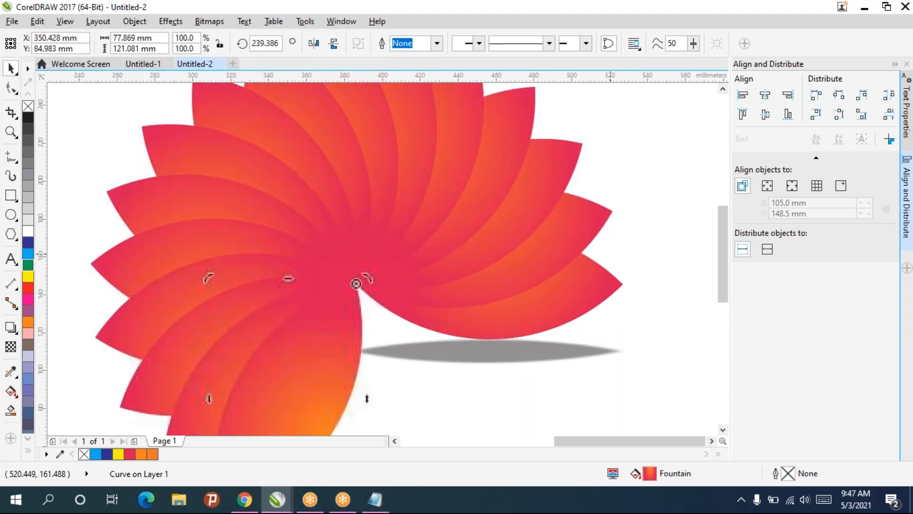
{"action": "key", "text": "ctrl+r"}
{"action": "key", "text": "ctrl+r"}
{"action": "key", "text": "ctrl+r"}
{"action": "key", "text": "ctrl+r"}
{"action": "key", "text": "ctrl+r"}
{"action": "key", "text": "ctrl+r"}
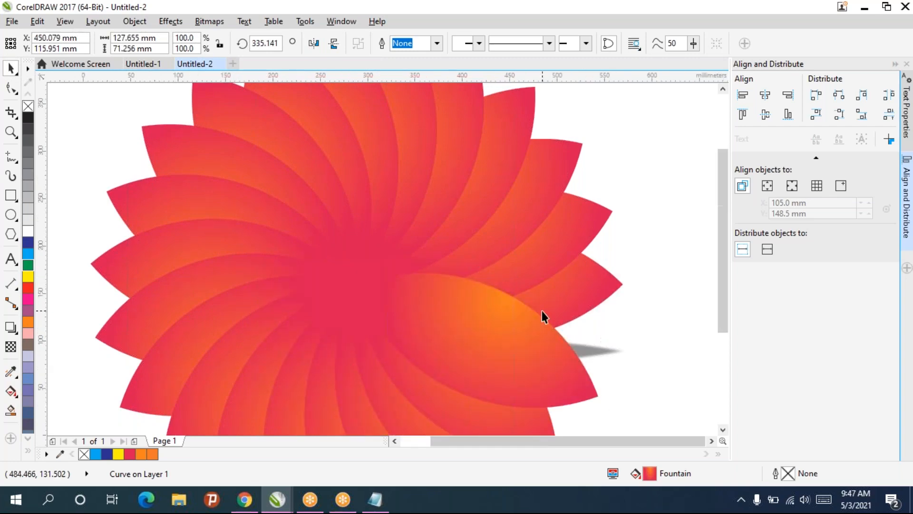
{"action": "scroll", "coordinate": [542, 311], "scroll_direction": "down", "scroll_amount": 3}
{"action": "scroll", "coordinate": [541, 310], "scroll_direction": "up", "scroll_amount": 2}
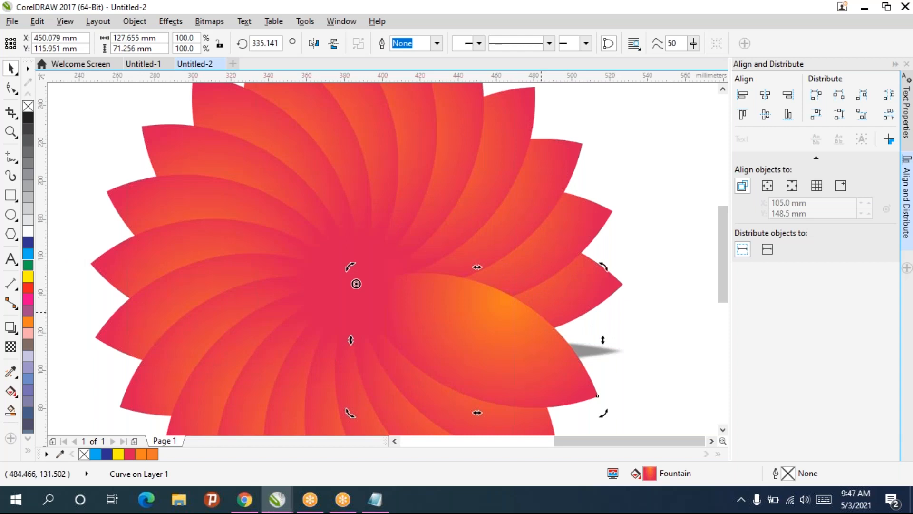
Delete the lower petals one after another, leaving an upper fan of twelve petals.
{"action": "left_click", "coordinate": [677, 161]}
{"action": "left_click", "coordinate": [465, 359]}
{"action": "key", "text": "Delete"}
{"action": "left_click", "coordinate": [459, 366]}
{"action": "key", "text": "Delete"}
{"action": "left_click", "coordinate": [318, 392]}
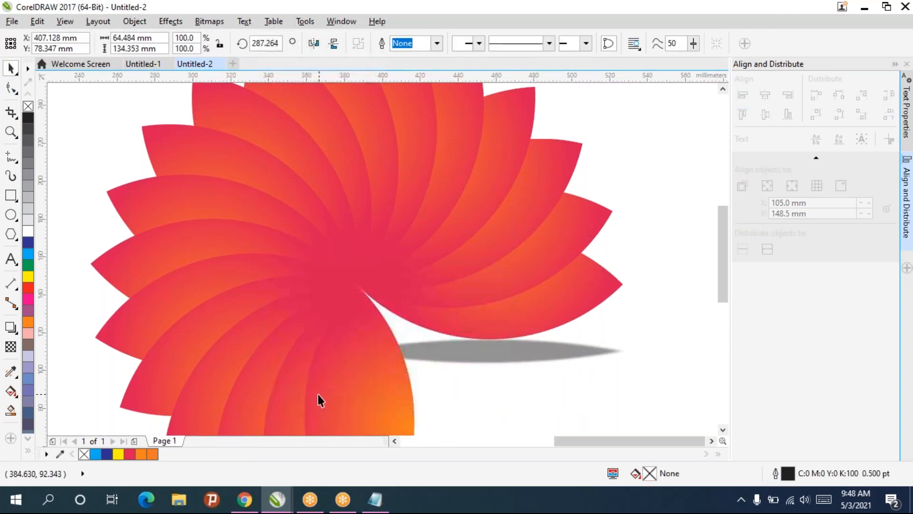
{"action": "key", "text": "Delete"}
{"action": "left_click", "coordinate": [262, 382]}
{"action": "key", "text": "Delete"}
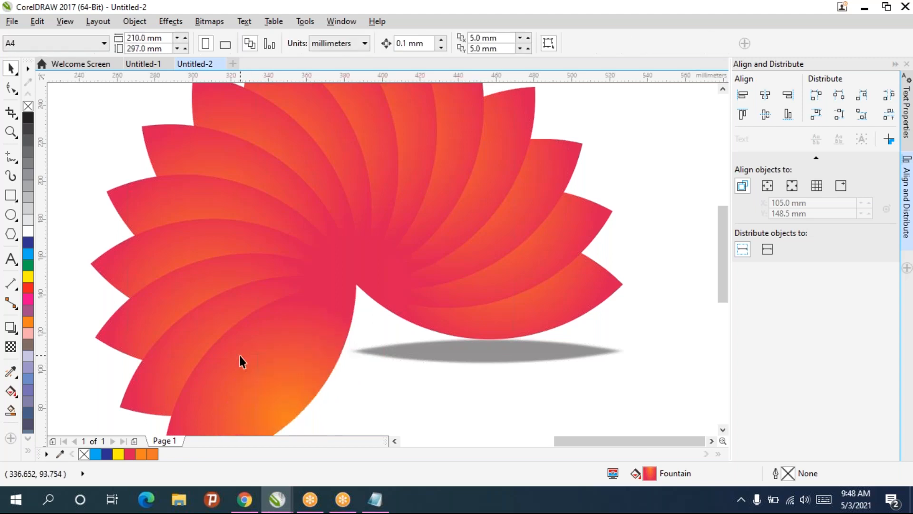
{"action": "left_click", "coordinate": [238, 359]}
{"action": "key", "text": "Delete"}
{"action": "left_click", "coordinate": [220, 340]}
{"action": "key", "text": "Delete"}
{"action": "left_click", "coordinate": [219, 338]}
{"action": "key", "text": "Delete"}
{"action": "scroll", "coordinate": [306, 334], "scroll_direction": "down", "scroll_amount": 2}
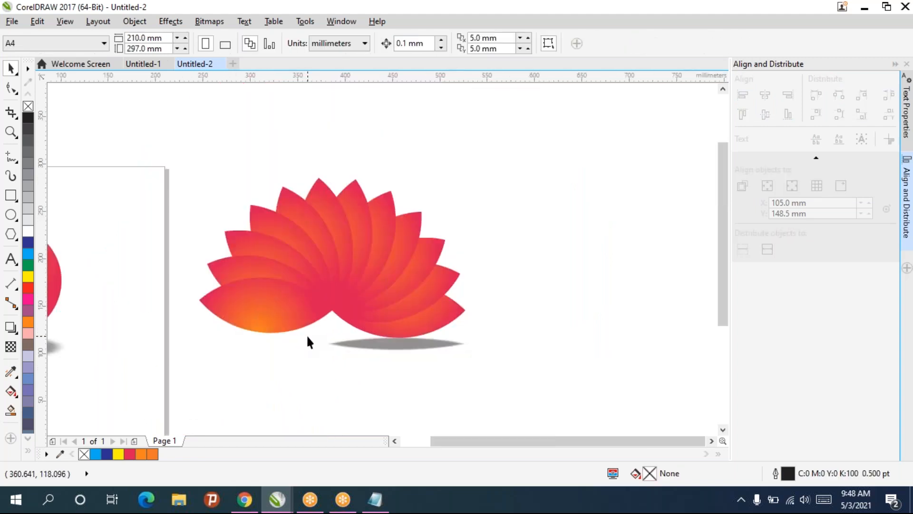
Select the whole petal fan with its shadow and rotate it about 3.9 degrees counterclockwise to level it.
{"action": "left_click_drag", "start_coordinate": [501, 364], "coordinate": [190, 167]}
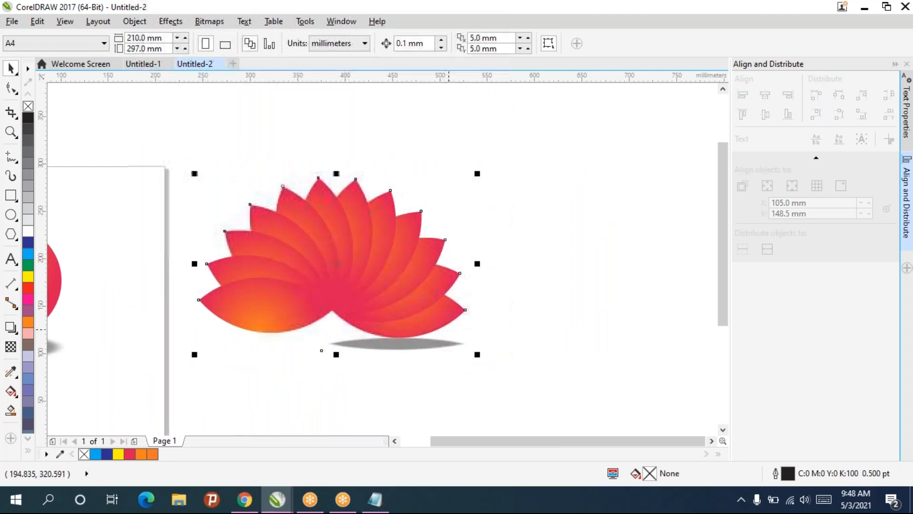
{"action": "left_click", "coordinate": [402, 293]}
{"action": "mouse_move", "coordinate": [482, 357]}
{"action": "left_mouse_down"}
{"action": "mouse_move", "coordinate": [480, 340]}
{"action": "mouse_move", "coordinate": [486, 367]}
{"action": "left_mouse_up"}
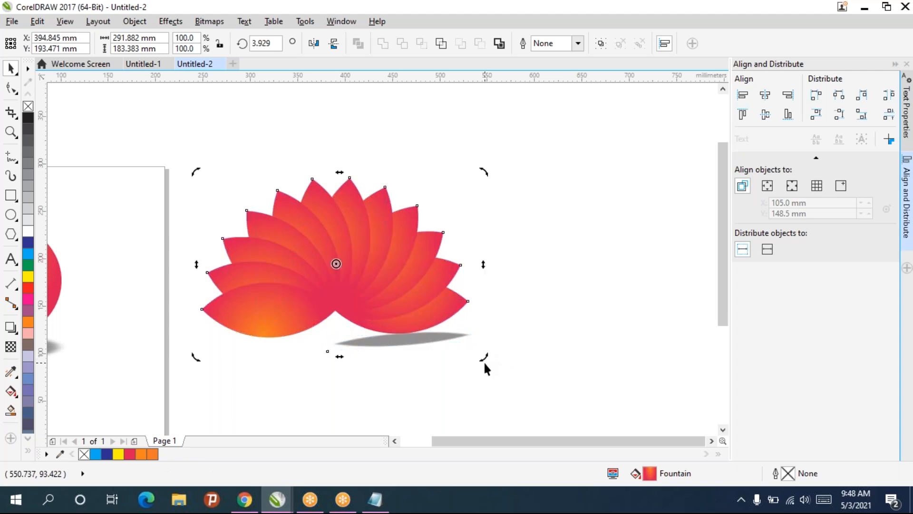
{"action": "left_click", "coordinate": [654, 365]}
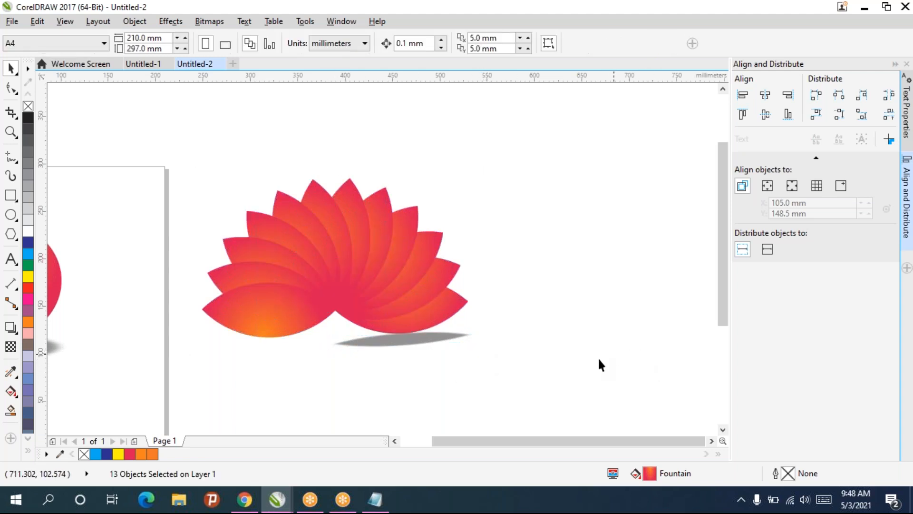
Clear the drop shadow from the lower right petal of the fan.
{"action": "left_click", "coordinate": [415, 324]}
{"action": "left_click", "coordinate": [415, 324]}
{"action": "left_click", "coordinate": [552, 339]}
{"action": "left_click", "coordinate": [432, 325]}
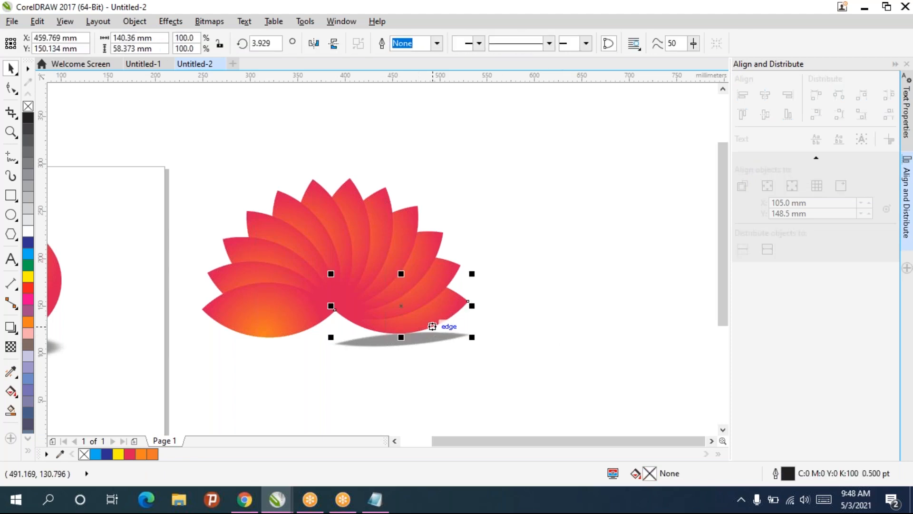
{"action": "left_click", "coordinate": [11, 329]}
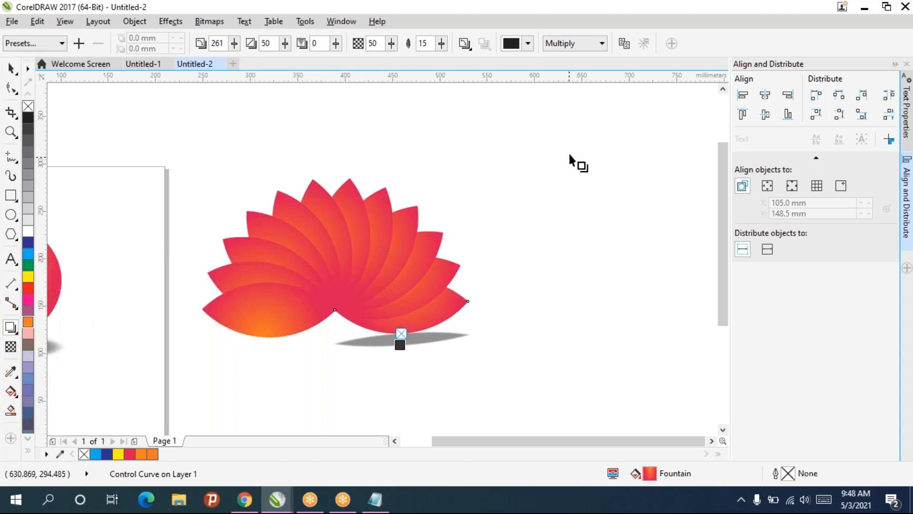
{"action": "left_click", "coordinate": [446, 309]}
{"action": "left_click", "coordinate": [644, 43]}
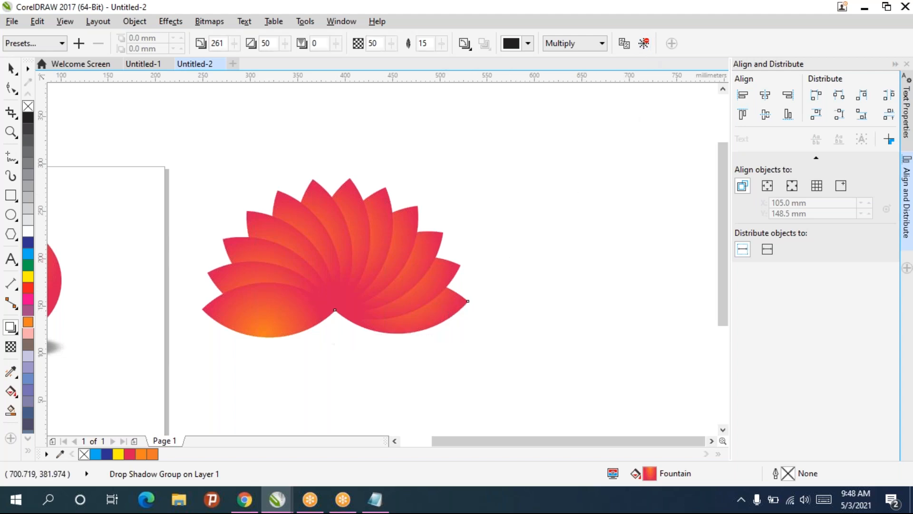
{"action": "left_click", "coordinate": [8, 71]}
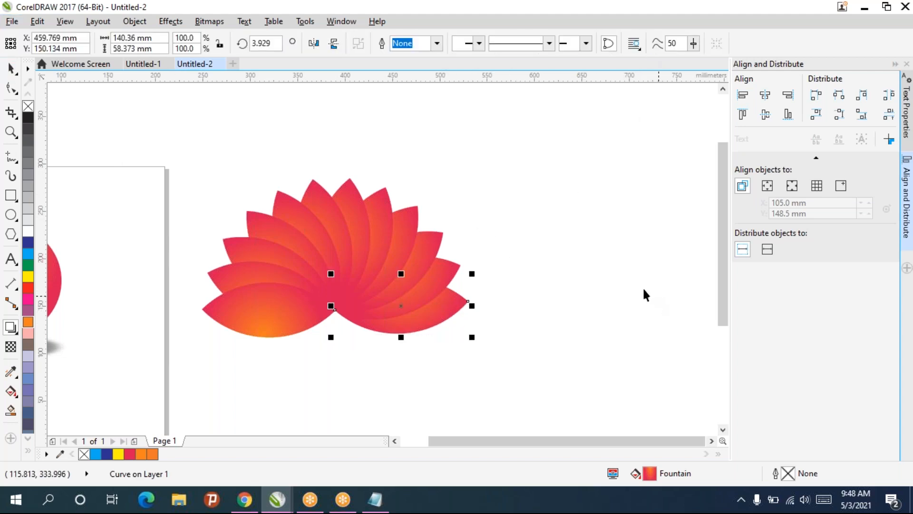
Apply a uniform transparency to all twelve petals and adjust its strength, trying values such as 34, 66 and 28.
{"action": "left_click", "coordinate": [483, 310]}
{"action": "left_click_drag", "start_coordinate": [398, 355], "coordinate": [128, 138]}
{"action": "left_click", "coordinate": [9, 351]}
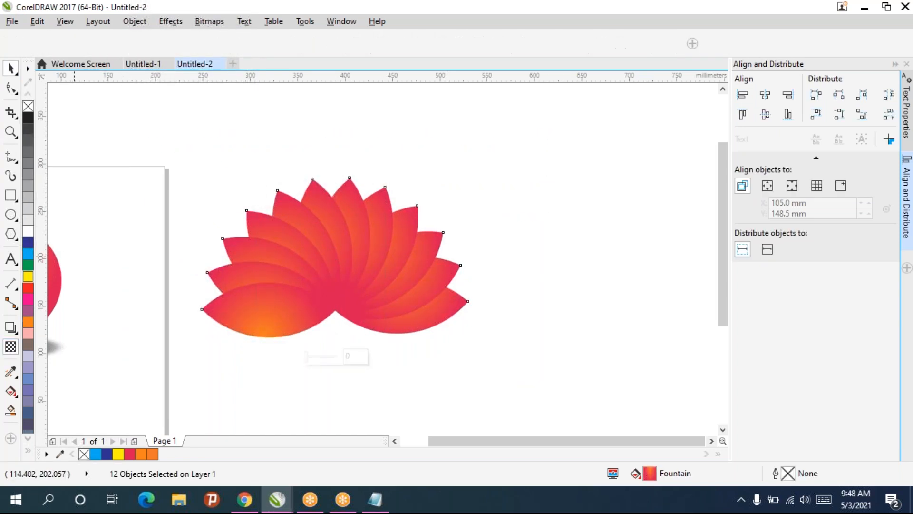
{"action": "left_click", "coordinate": [318, 358]}
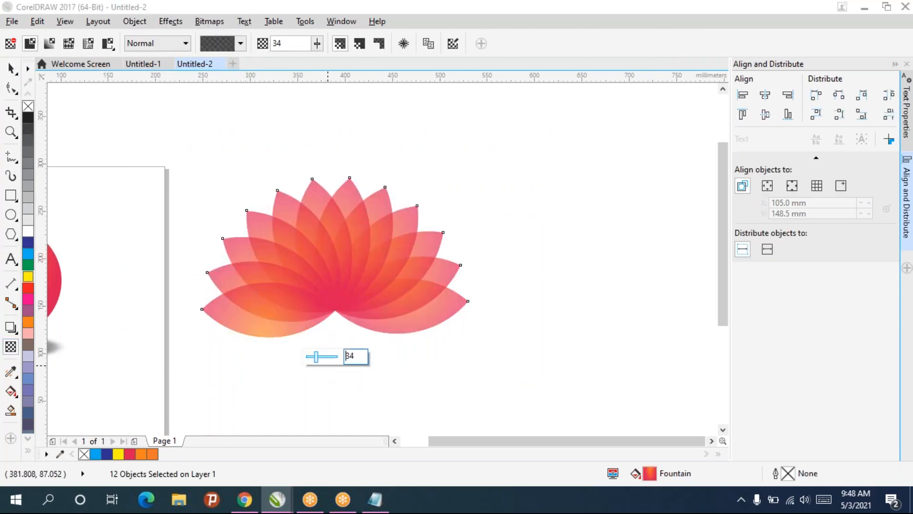
{"action": "left_click", "coordinate": [312, 356]}
{"action": "key", "text": "Return"}
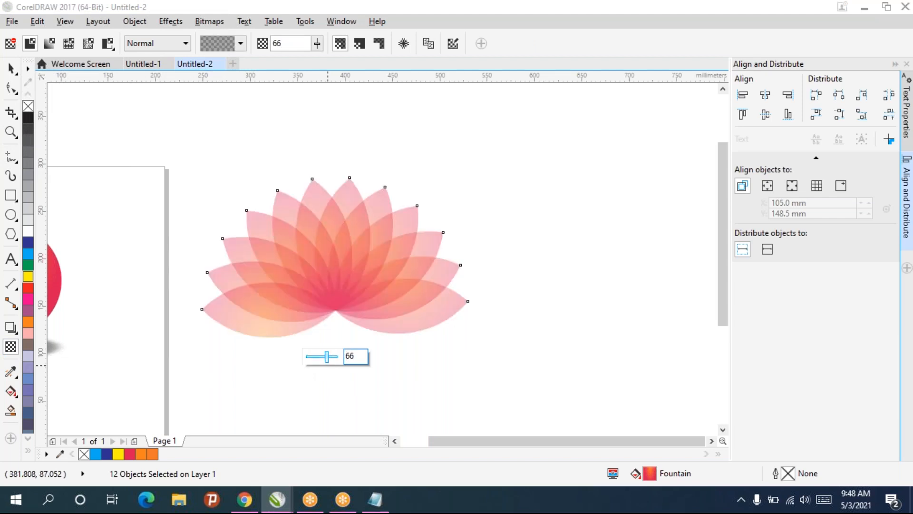
{"action": "left_click", "coordinate": [315, 359]}
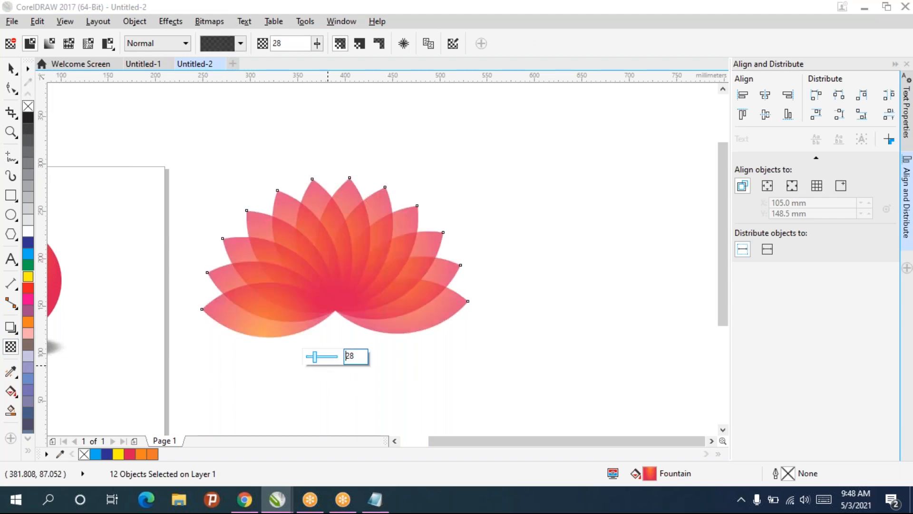
{"action": "left_click", "coordinate": [309, 357]}
{"action": "left_click_drag", "start_coordinate": [312, 357], "coordinate": [311, 358]}
{"action": "left_click", "coordinate": [317, 358]}
{"action": "left_click", "coordinate": [339, 347]}
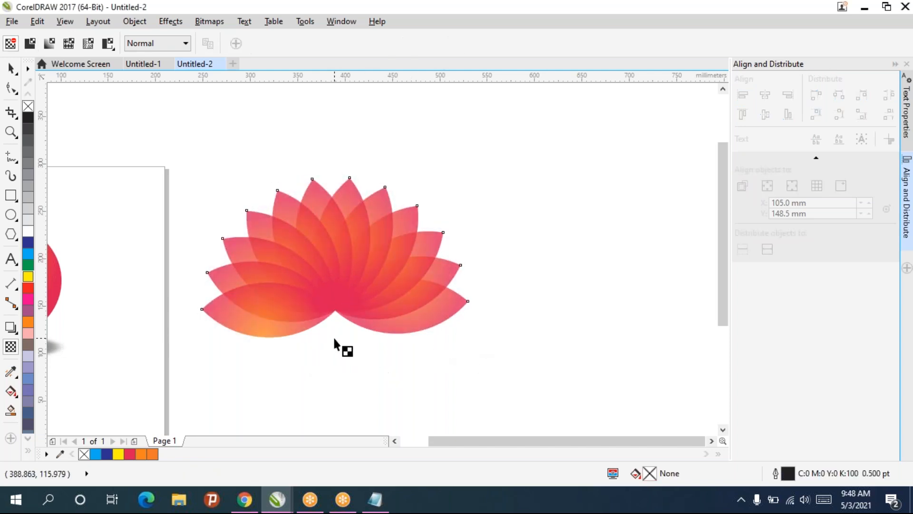
Select all twelve petals, try combining them into a single curve, and undo the combination.
{"action": "scroll", "coordinate": [335, 343], "scroll_direction": "down", "scroll_amount": 2}
{"action": "scroll", "coordinate": [337, 339], "scroll_direction": "up", "scroll_amount": 2}
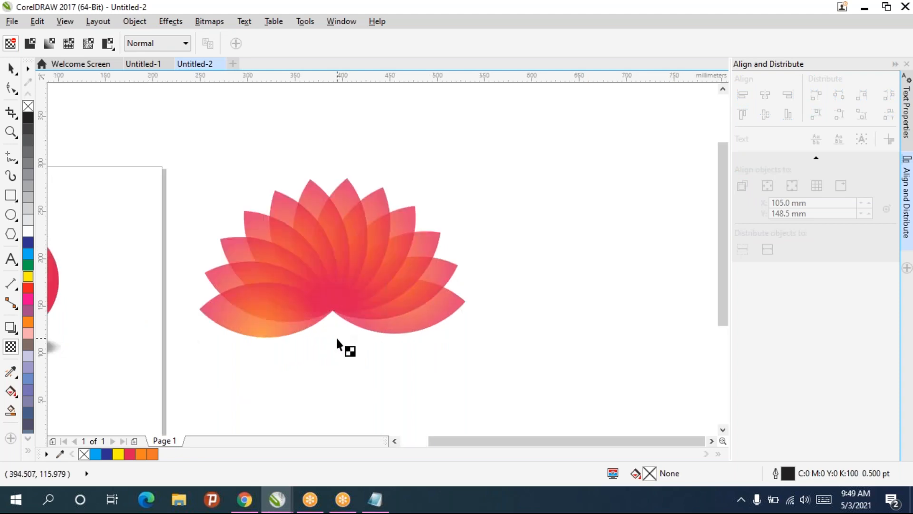
{"action": "scroll", "coordinate": [337, 339], "scroll_direction": "down", "scroll_amount": 2}
{"action": "left_click_drag", "start_coordinate": [337, 338], "coordinate": [332, 317]}
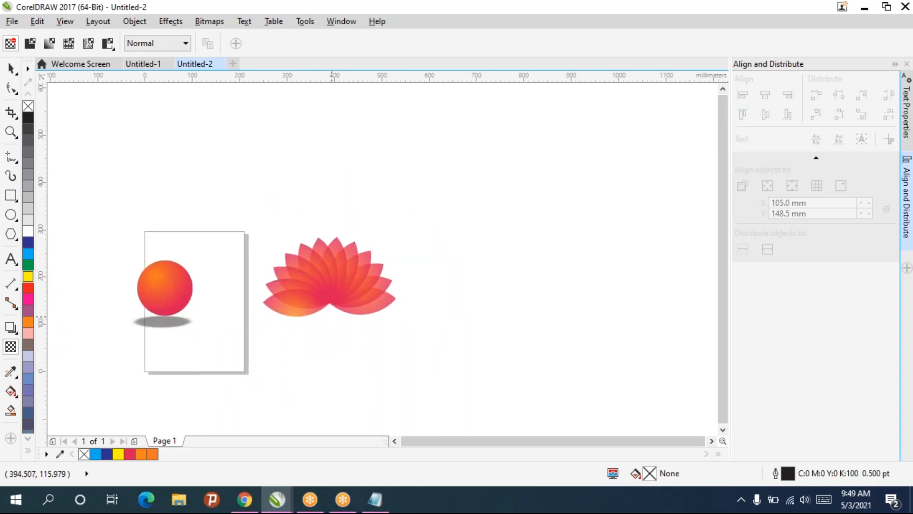
{"action": "left_click", "coordinate": [11, 69]}
{"action": "left_click_drag", "start_coordinate": [232, 207], "coordinate": [430, 360]}
{"action": "scroll", "coordinate": [369, 288], "scroll_direction": "up", "scroll_amount": 2}
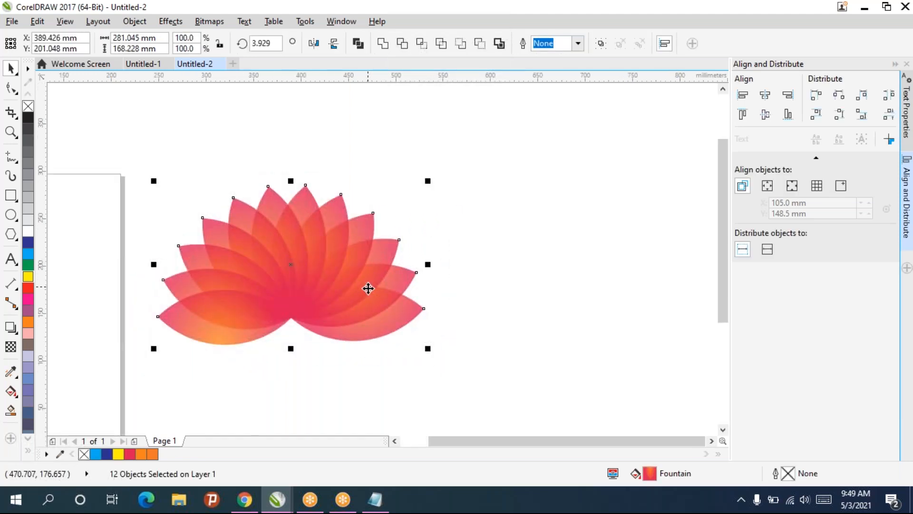
{"action": "left_click_drag", "start_coordinate": [312, 263], "coordinate": [407, 305]}
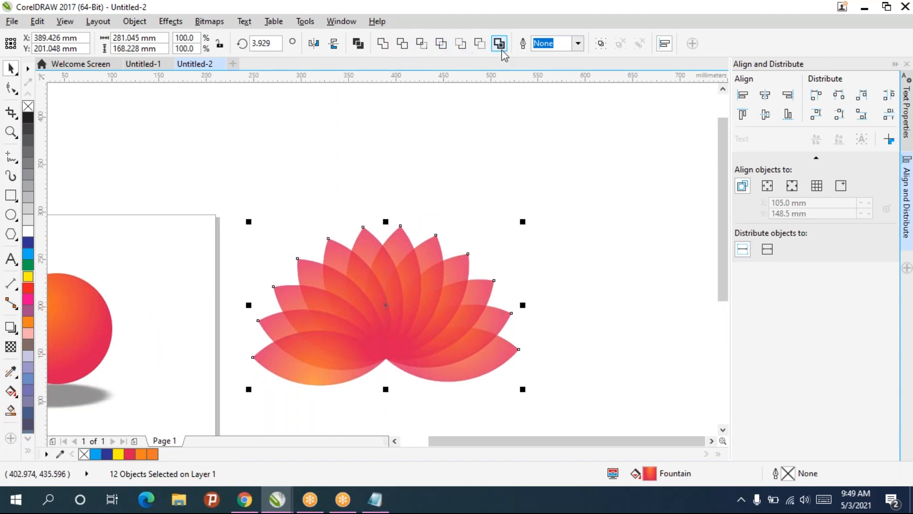
{"action": "left_click", "coordinate": [358, 43]}
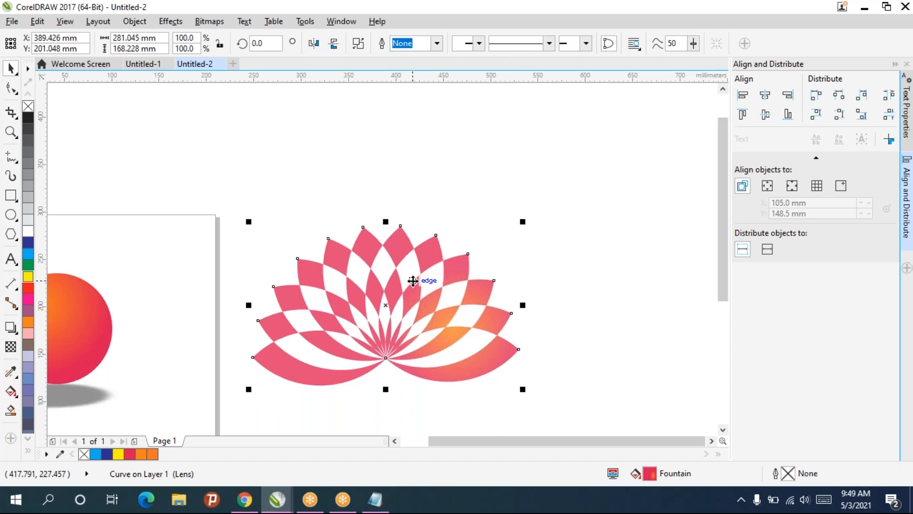
{"action": "key", "text": "ctrl+z"}
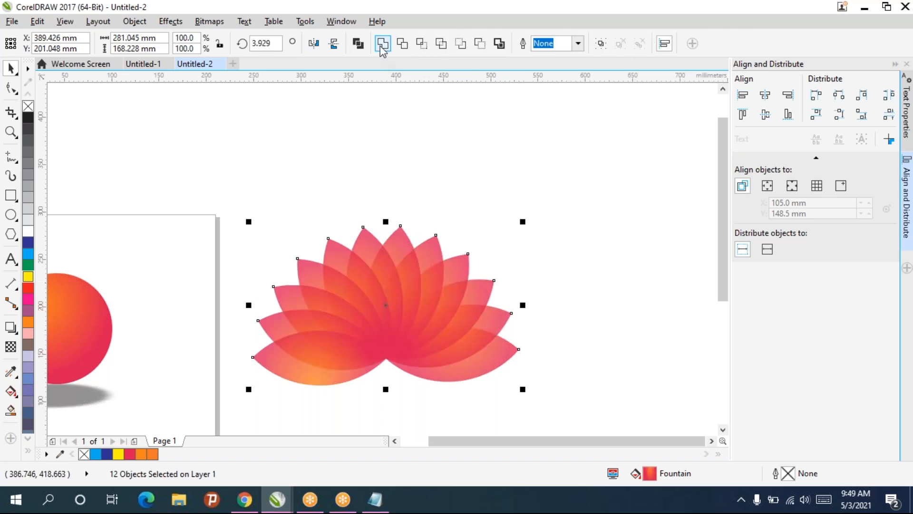
Try welding and trimming the twelve selected petals, undoing each attempt.
{"action": "left_click", "coordinate": [382, 44]}
{"action": "key", "text": "ctrl+z"}
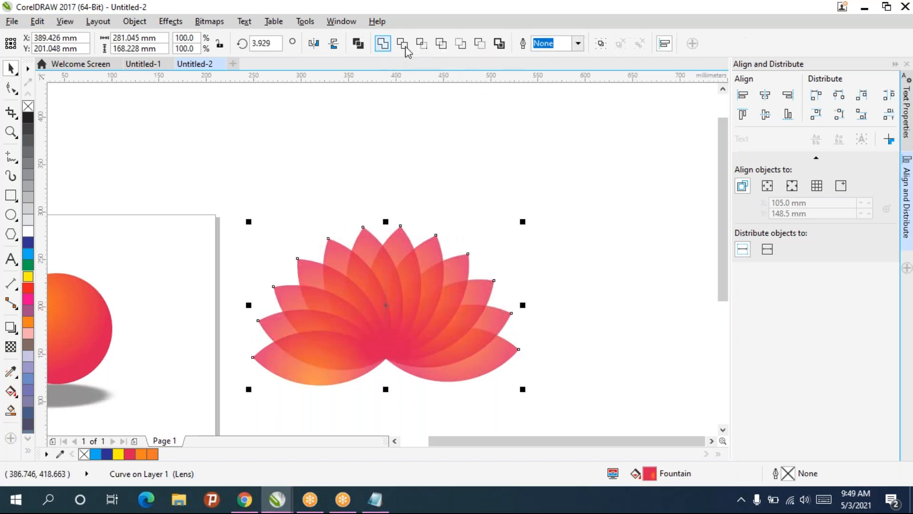
{"action": "left_click", "coordinate": [402, 43]}
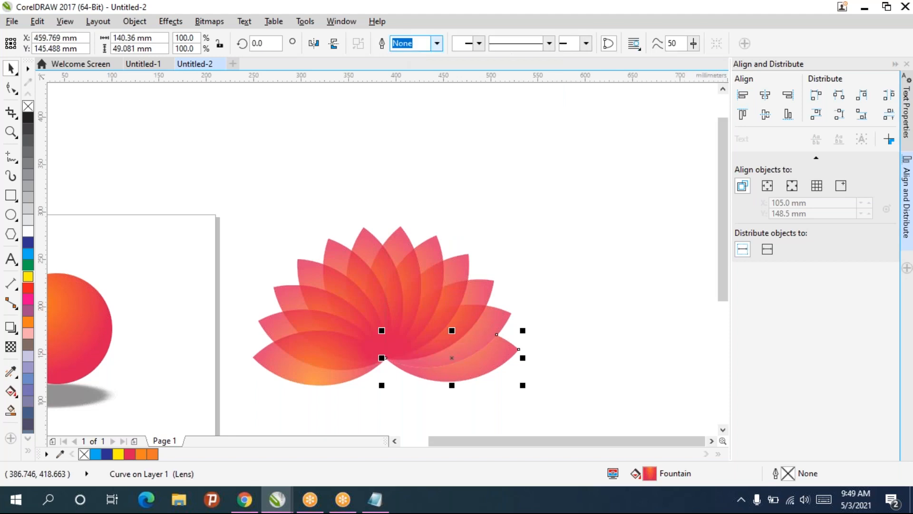
{"action": "key", "text": "ctrl+z"}
{"action": "key", "text": "Escape"}
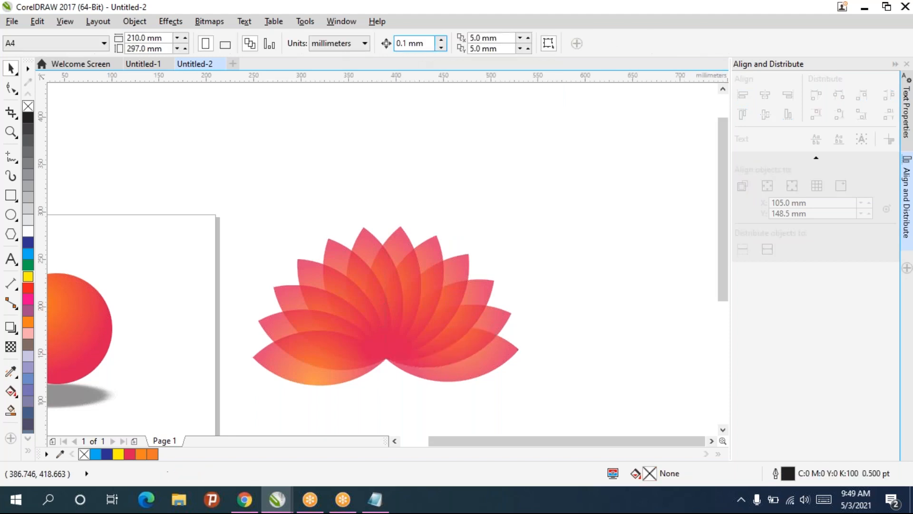
{"action": "key", "text": "ctrl+z"}
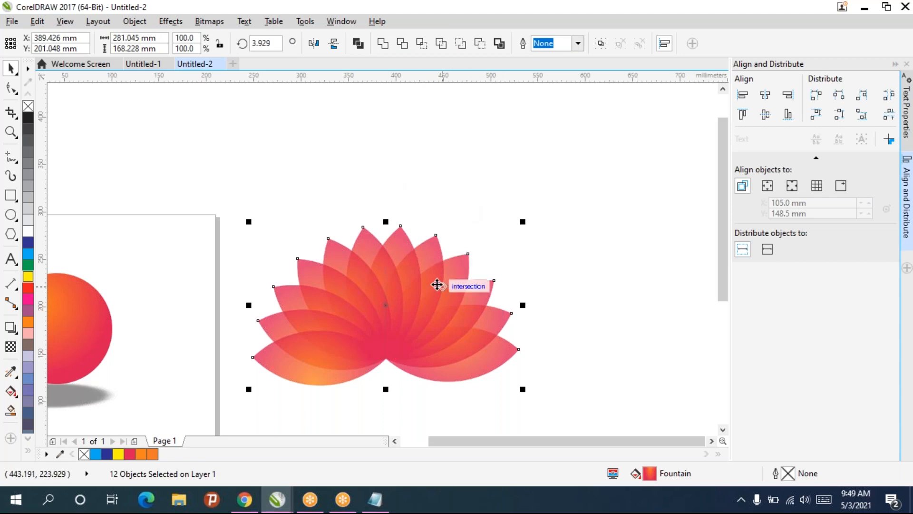
Examine the overlapping transparent petals of the flower up close and from a distance.
{"action": "scroll", "coordinate": [436, 284], "scroll_direction": "down", "scroll_amount": 1}
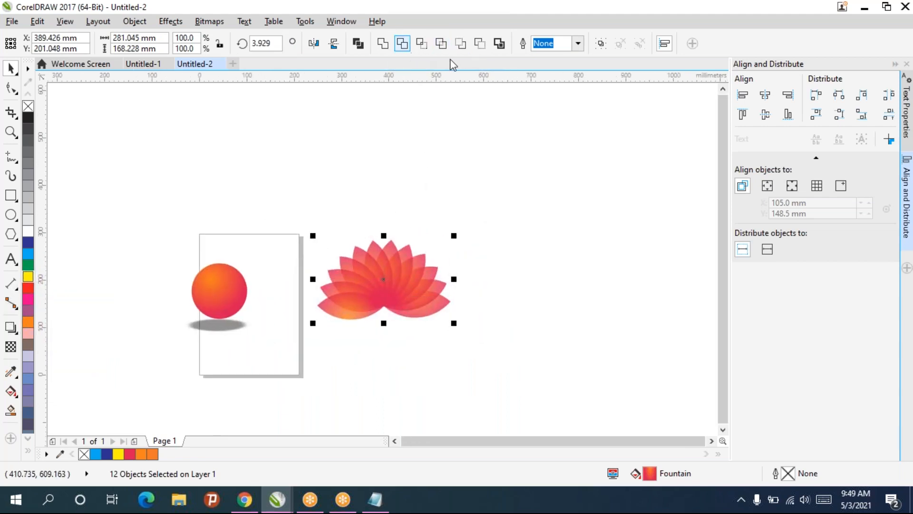
{"action": "scroll", "coordinate": [404, 295], "scroll_direction": "up", "scroll_amount": 1}
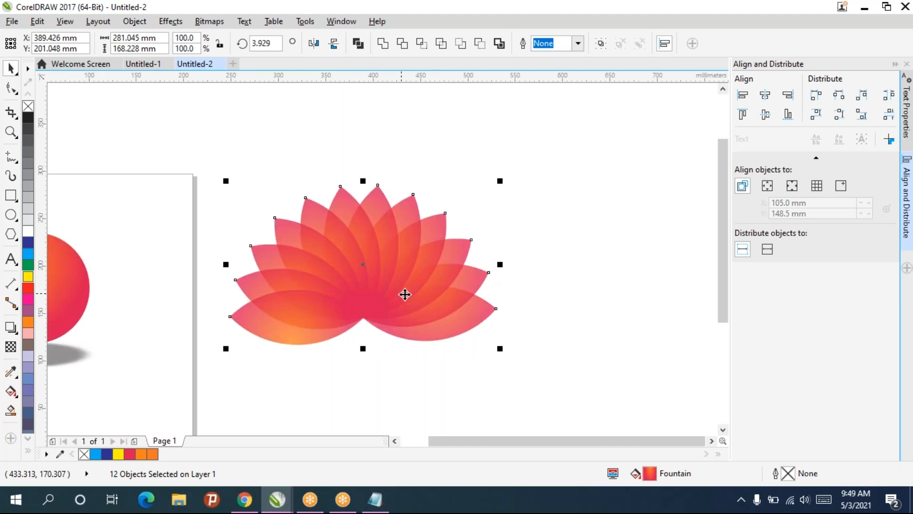
{"action": "scroll", "coordinate": [405, 295], "scroll_direction": "up", "scroll_amount": 1}
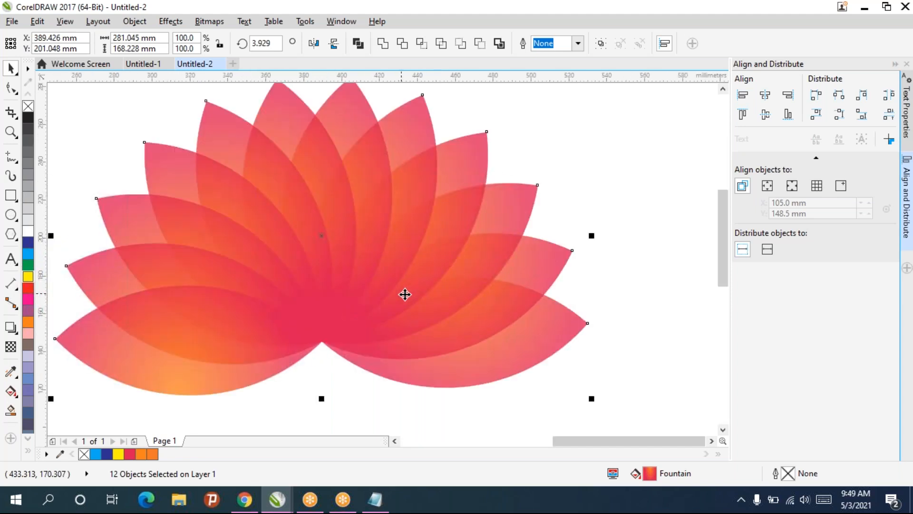
{"action": "scroll", "coordinate": [405, 294], "scroll_direction": "down", "scroll_amount": 1}
{"action": "left_click", "coordinate": [492, 285]}
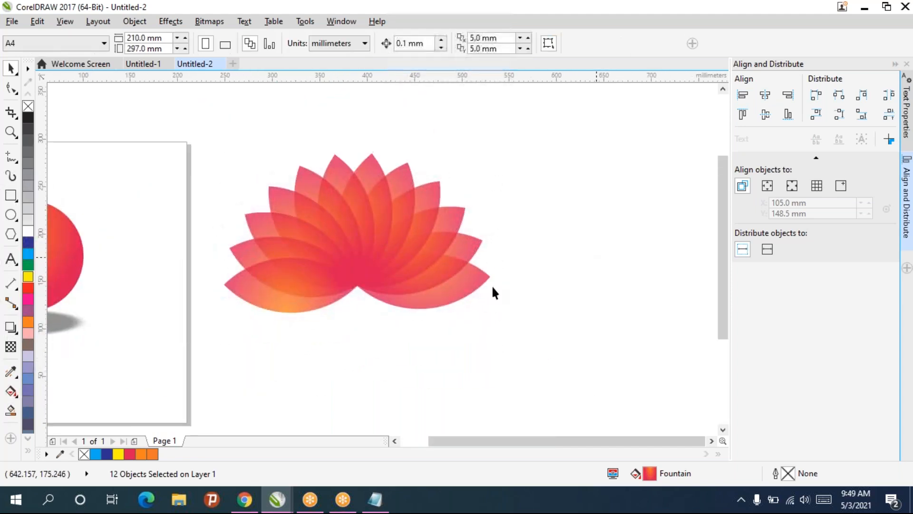
{"action": "scroll", "coordinate": [491, 289], "scroll_direction": "down", "scroll_amount": 1}
{"action": "scroll", "coordinate": [485, 293], "scroll_direction": "up", "scroll_amount": 1}
{"action": "scroll", "coordinate": [485, 294], "scroll_direction": "down", "scroll_amount": 1}
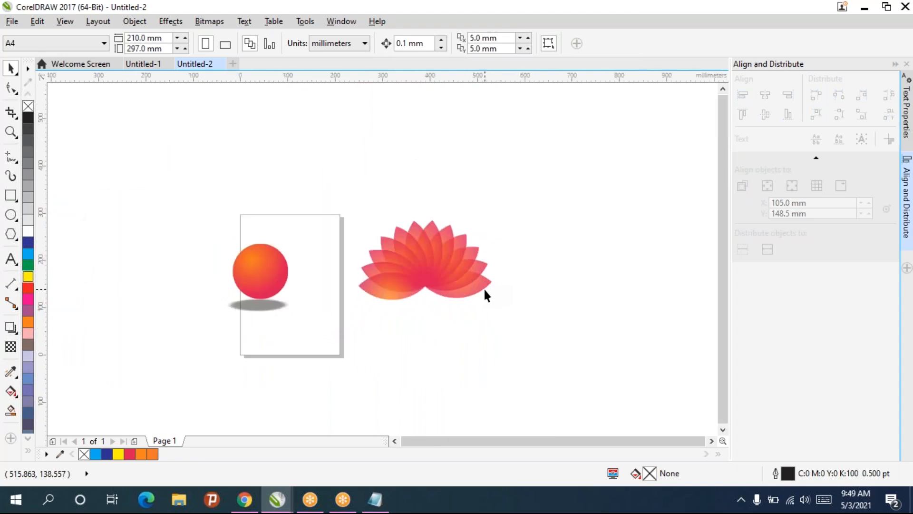
Select all twelve petals, place the flower over the gradient circle, and move it back out to the circle's right.
{"action": "left_click_drag", "start_coordinate": [335, 205], "coordinate": [517, 342]}
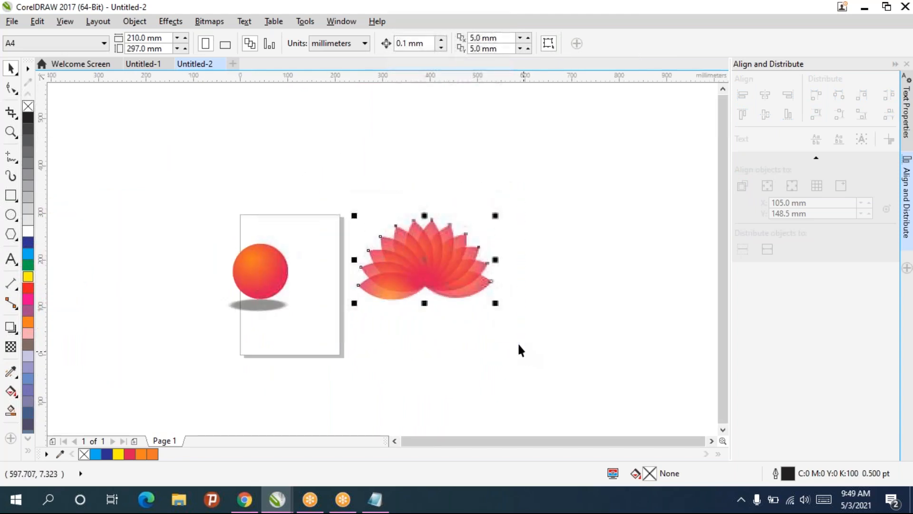
{"action": "left_click_drag", "start_coordinate": [440, 270], "coordinate": [251, 279]}
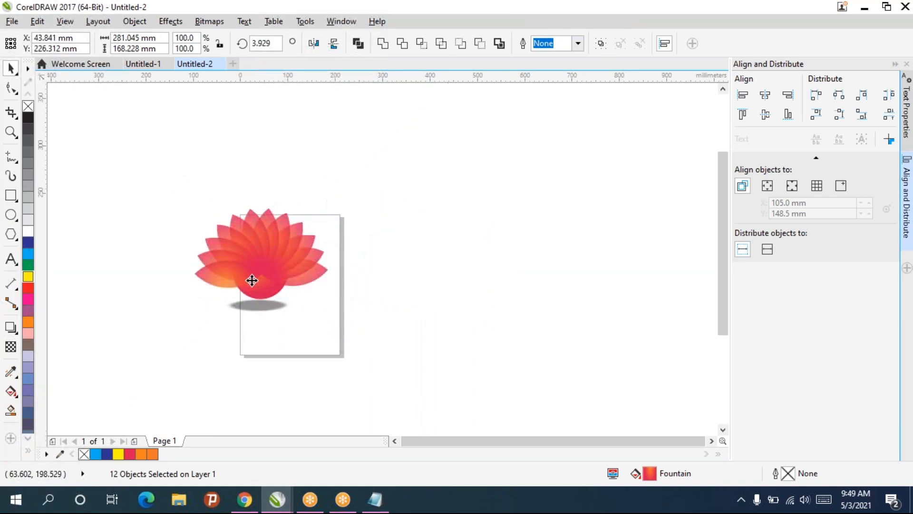
{"action": "scroll", "coordinate": [252, 279], "scroll_direction": "up", "scroll_amount": 2}
{"action": "left_click_drag", "start_coordinate": [279, 245], "coordinate": [550, 270]}
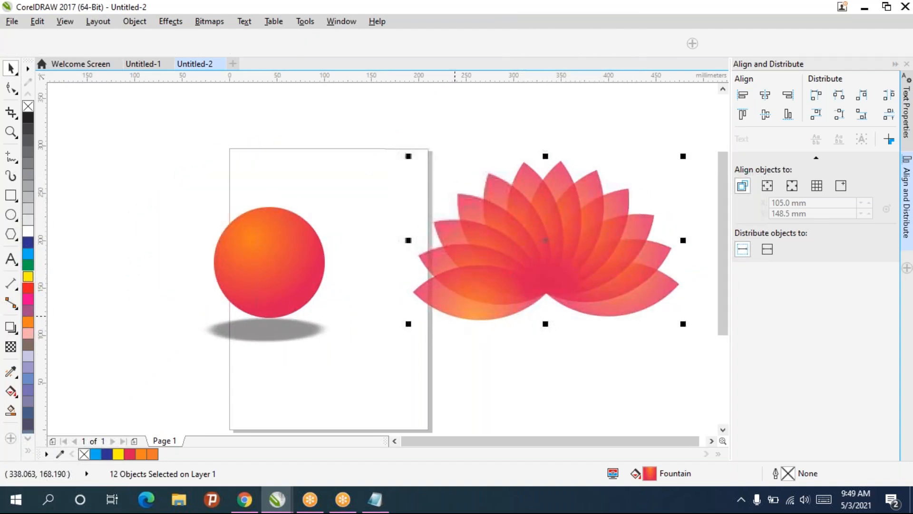
Group the twelve petals, move the flower to the left of the page, and move the circle with its shadow up to the page's upper edge.
{"action": "left_click", "coordinate": [467, 383]}
{"action": "scroll", "coordinate": [486, 344], "scroll_direction": "down", "scroll_amount": 2}
{"action": "left_click_drag", "start_coordinate": [486, 344], "coordinate": [286, 321]}
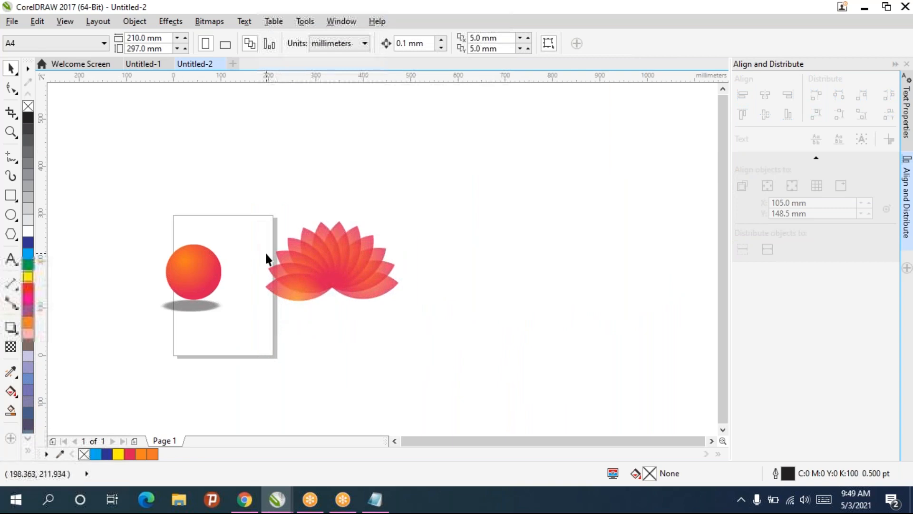
{"action": "scroll", "coordinate": [264, 259], "scroll_direction": "up", "scroll_amount": 2}
{"action": "scroll", "coordinate": [484, 289], "scroll_direction": "down", "scroll_amount": 2}
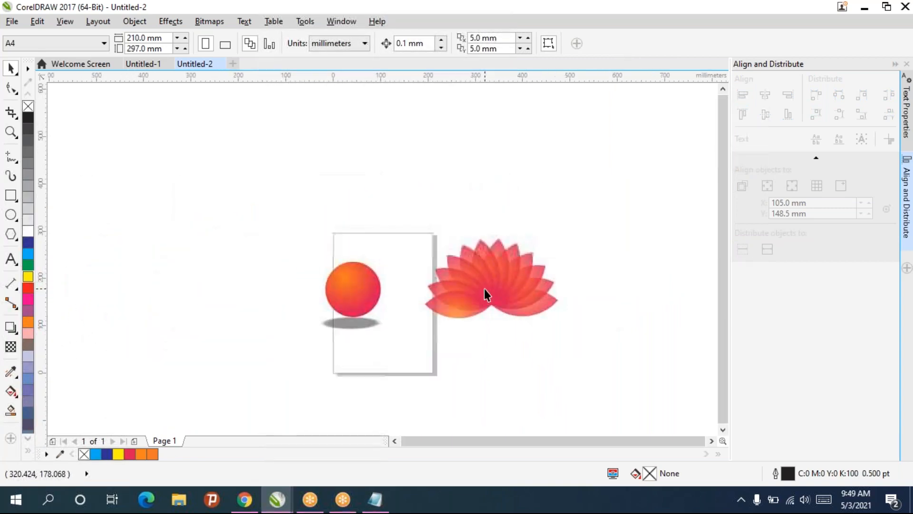
{"action": "scroll", "coordinate": [486, 288], "scroll_direction": "up", "scroll_amount": 2}
{"action": "scroll", "coordinate": [486, 288], "scroll_direction": "down", "scroll_amount": 1}
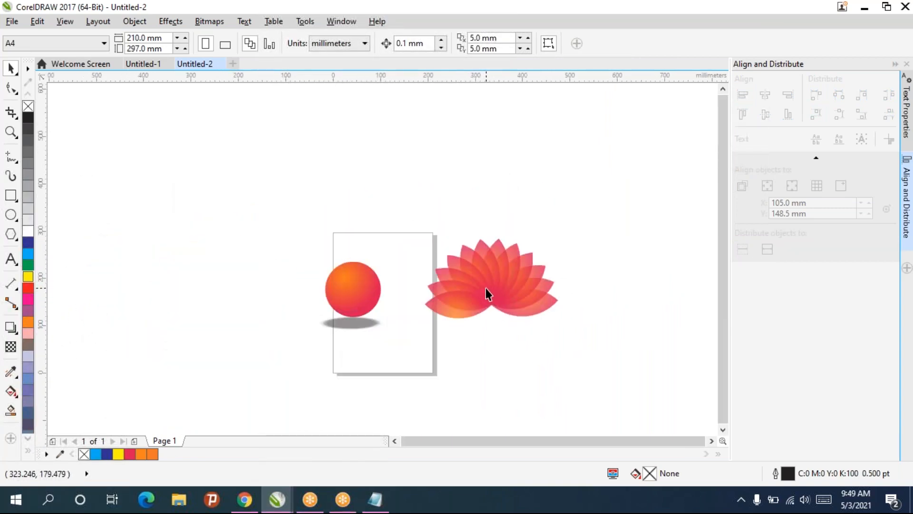
{"action": "left_click_drag", "start_coordinate": [497, 275], "coordinate": [263, 257]}
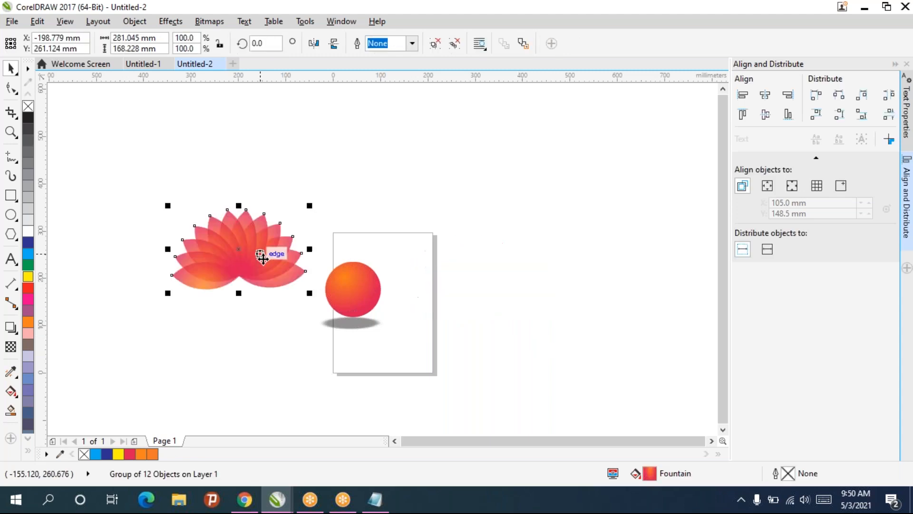
{"action": "left_click_drag", "start_coordinate": [350, 287], "coordinate": [343, 209]}
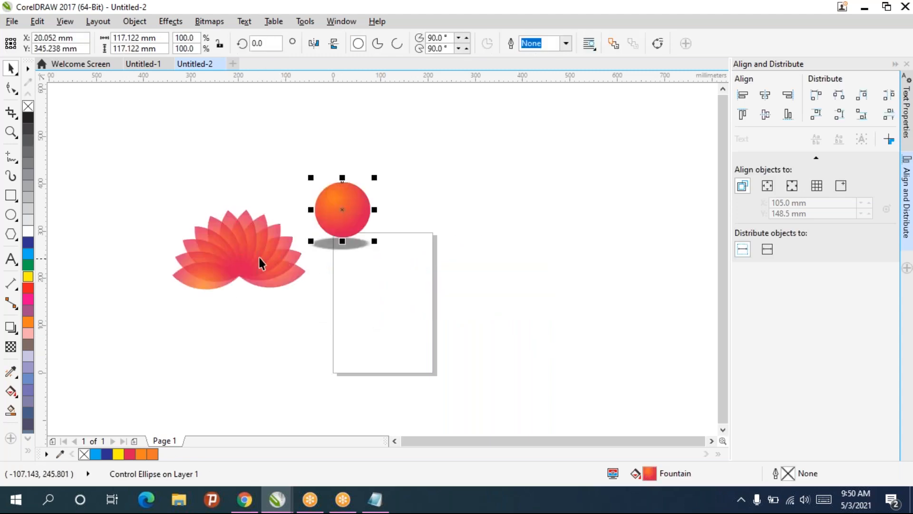
Draw a rectangle about 357 mm wide and 477 mm high to the right of the page.
{"action": "left_click_drag", "start_coordinate": [267, 219], "coordinate": [240, 207]}
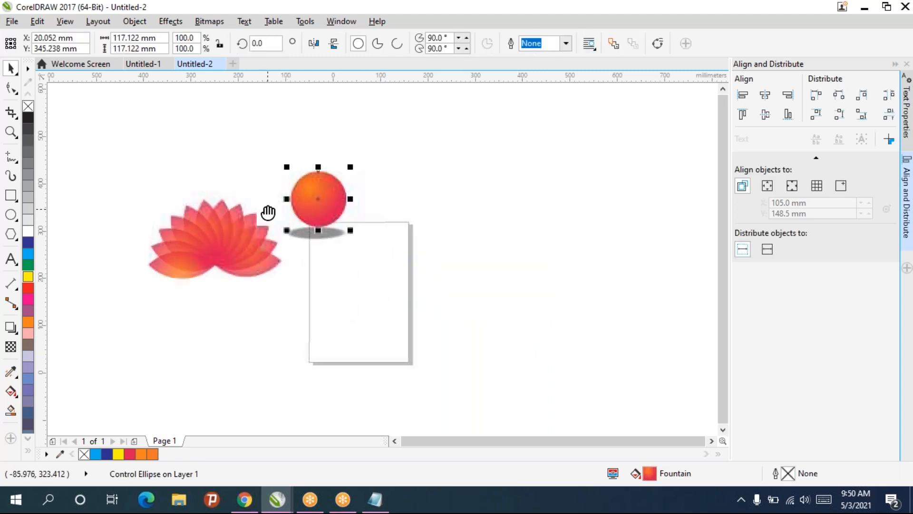
{"action": "left_click", "coordinate": [11, 195]}
{"action": "left_click_drag", "start_coordinate": [416, 170], "coordinate": [585, 395]}
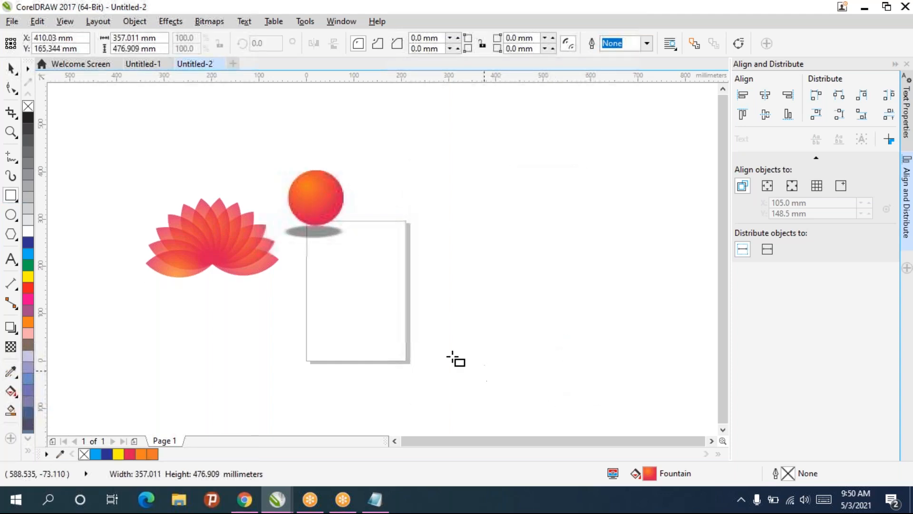
Apply a diagonal linear fountain fill to the rectangle, from orange near its upper left corner to yellow at its lower right corner.
{"action": "left_click", "coordinate": [11, 391]}
{"action": "left_click_drag", "start_coordinate": [447, 186], "coordinate": [587, 392]}
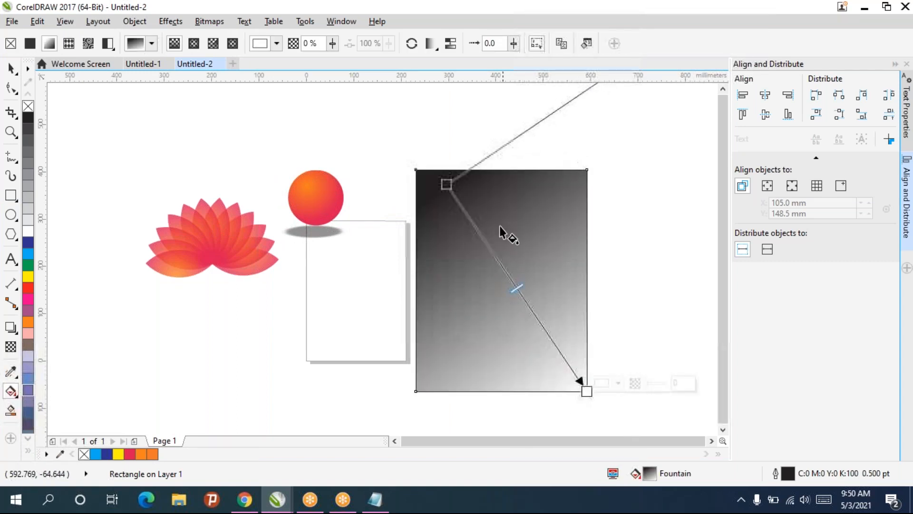
{"action": "left_click", "coordinate": [446, 185]}
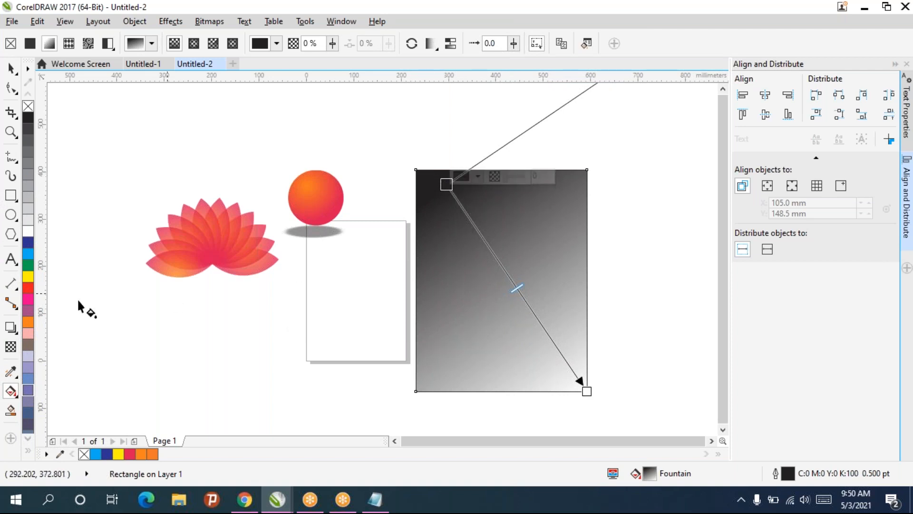
{"action": "left_click", "coordinate": [29, 322]}
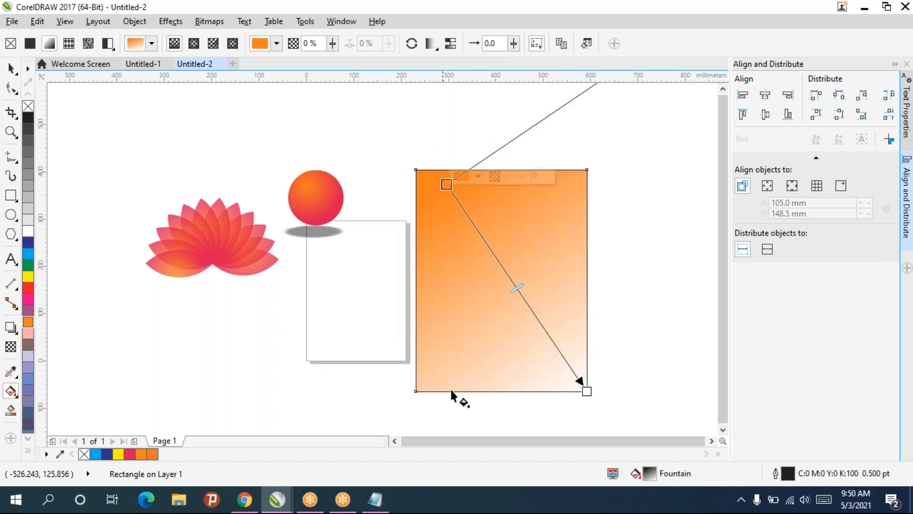
{"action": "left_click", "coordinate": [586, 391]}
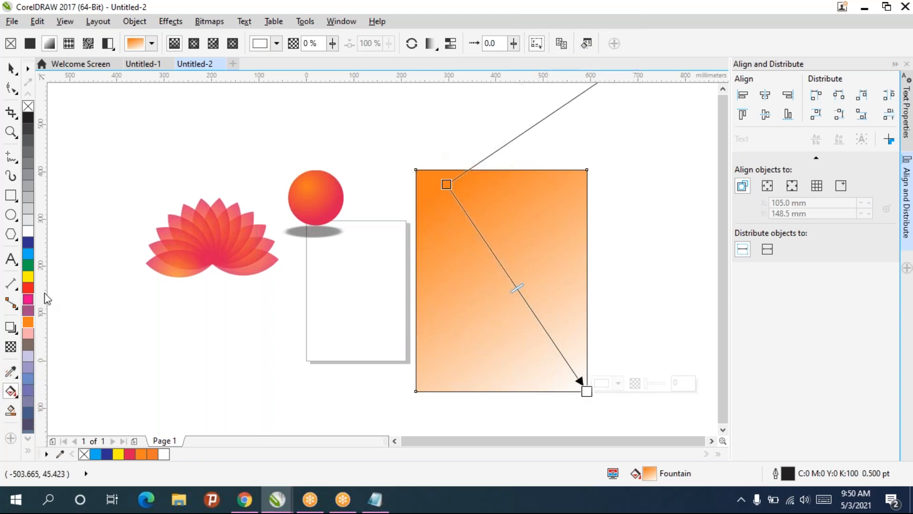
{"action": "left_click", "coordinate": [28, 277]}
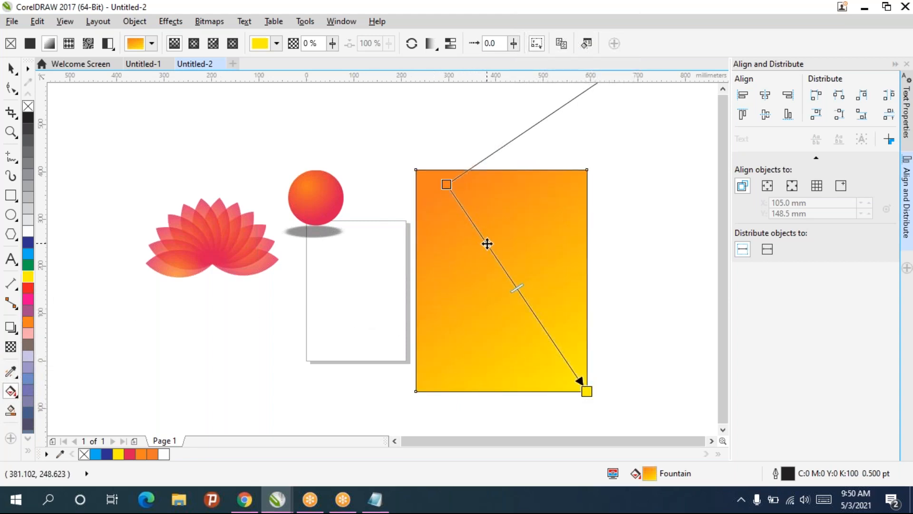
Add intermediate colour stops to the rectangle's gradient: light blue at 27%, light grey at 62%, brown at 80% and pink at 44%.
{"action": "double_click", "coordinate": [483, 240]}
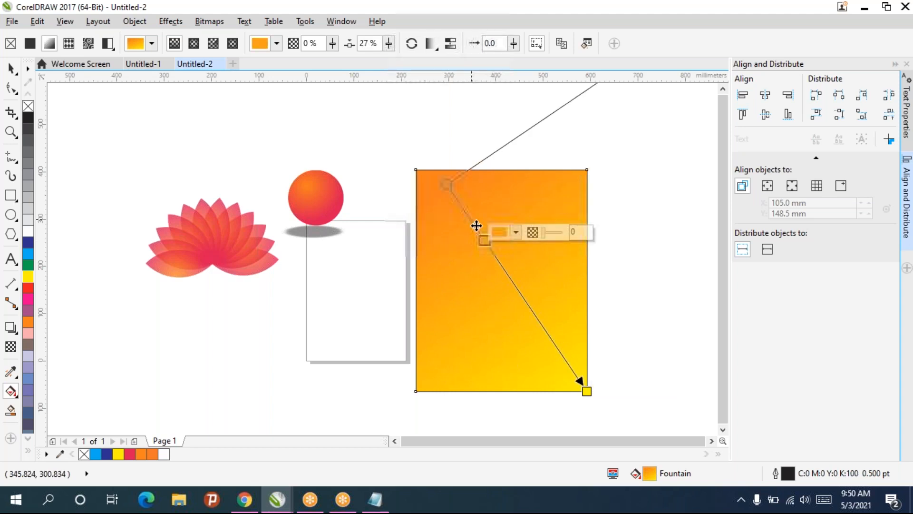
{"action": "left_click", "coordinate": [28, 254]}
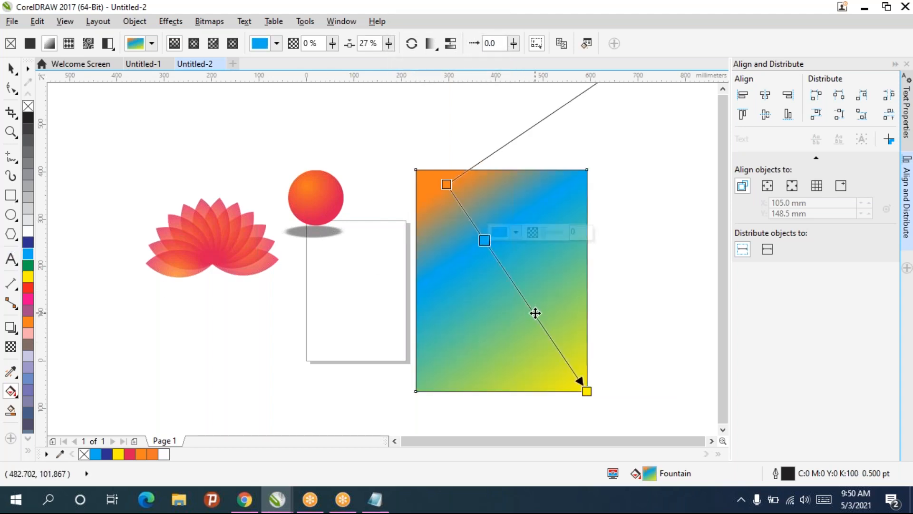
{"action": "double_click", "coordinate": [534, 312]}
{"action": "left_click", "coordinate": [28, 222]}
{"action": "double_click", "coordinate": [559, 350]}
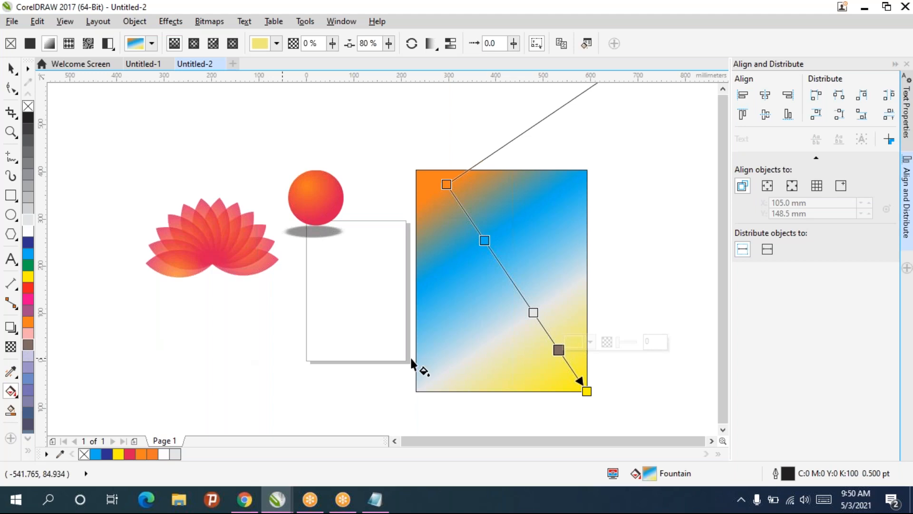
{"action": "double_click", "coordinate": [508, 274]}
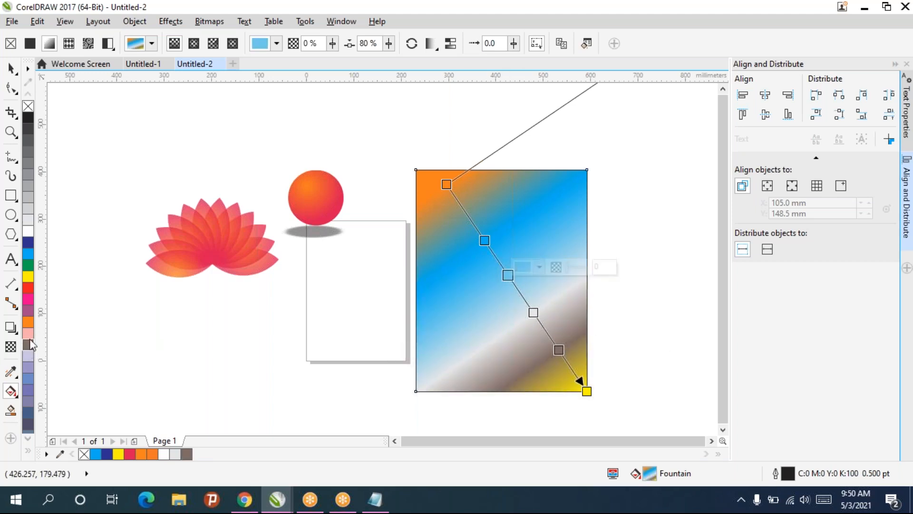
{"action": "left_click", "coordinate": [28, 300]}
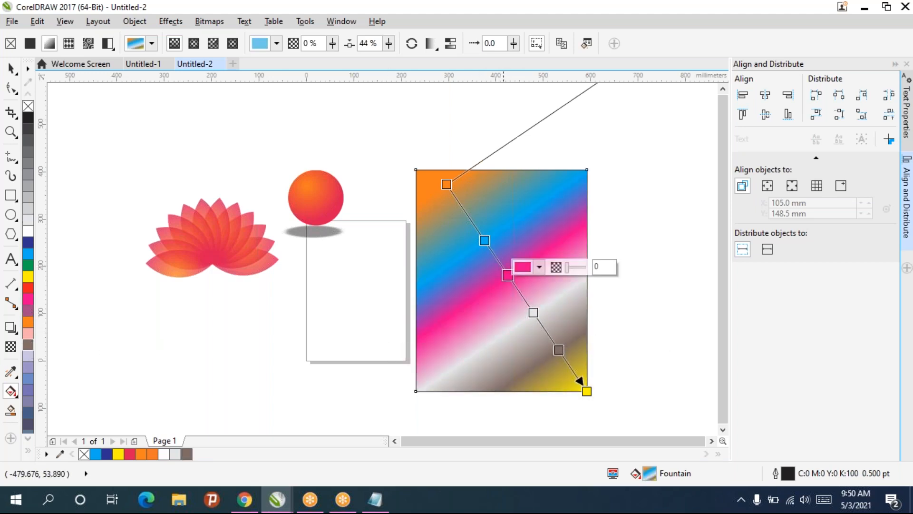
Remove the pink, brown and light blue stops from the rectangle's gradient.
{"action": "double_click", "coordinate": [508, 275]}
{"action": "left_click", "coordinate": [559, 349]}
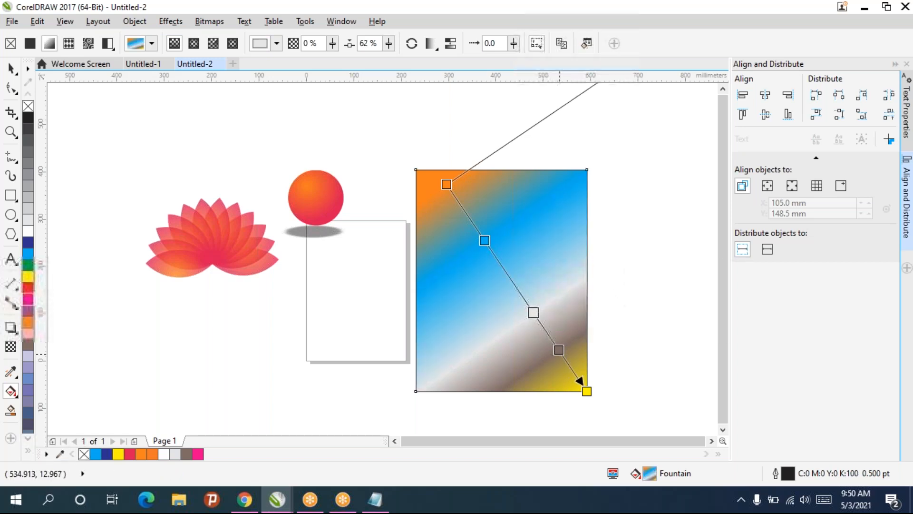
{"action": "double_click", "coordinate": [559, 349]}
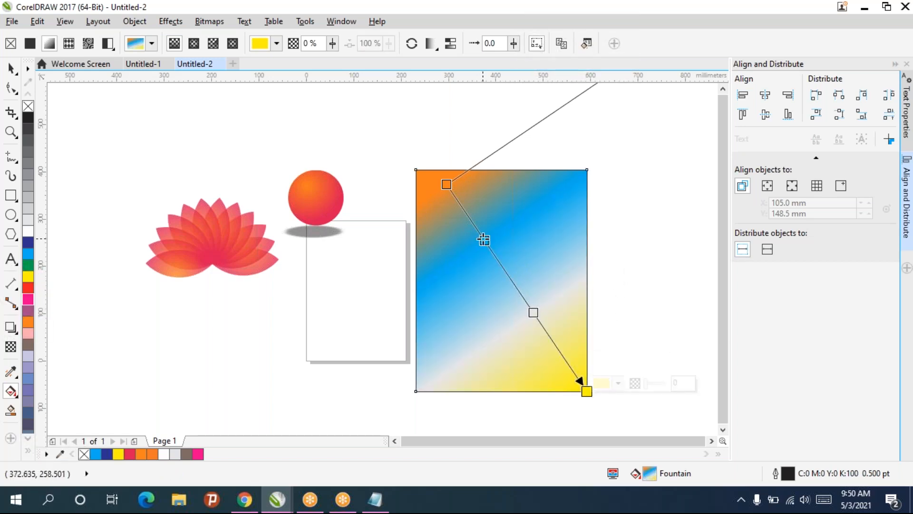
{"action": "double_click", "coordinate": [484, 240]}
Move the gradient's remaining middle stop to 47%, try blue and pink on it, and colour it red.
{"action": "left_click_drag", "start_coordinate": [534, 313], "coordinate": [512, 282]}
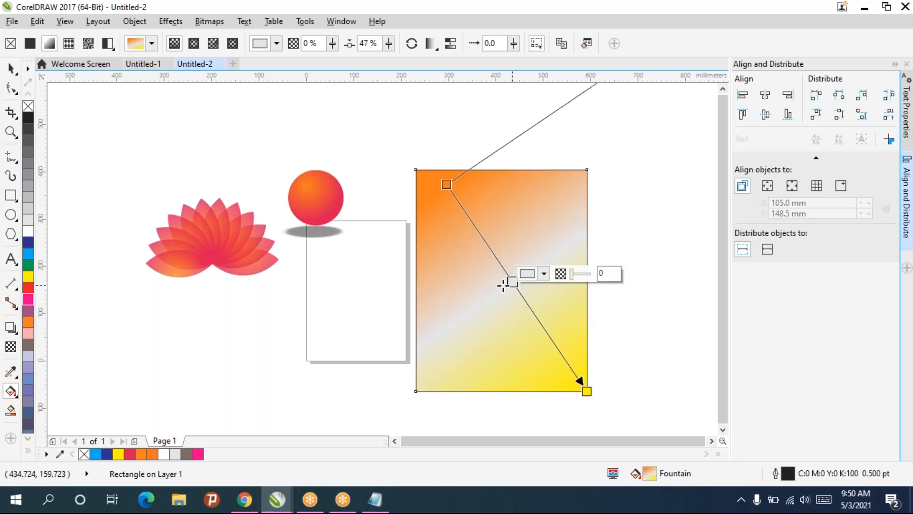
{"action": "left_click", "coordinate": [28, 244]}
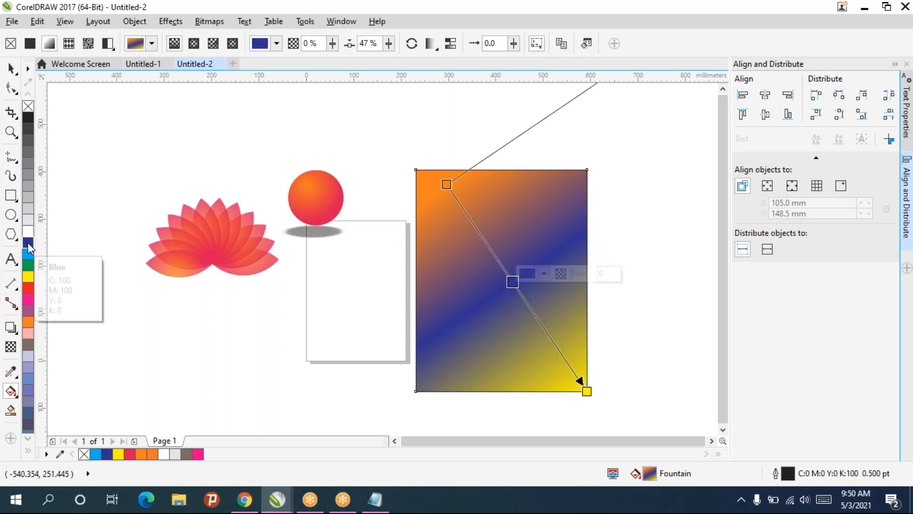
{"action": "left_click", "coordinate": [30, 300]}
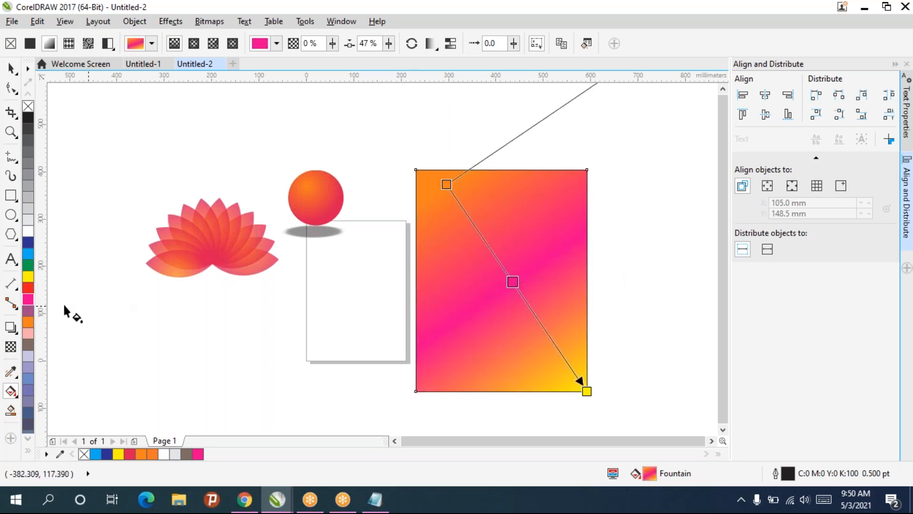
{"action": "left_click", "coordinate": [28, 287]}
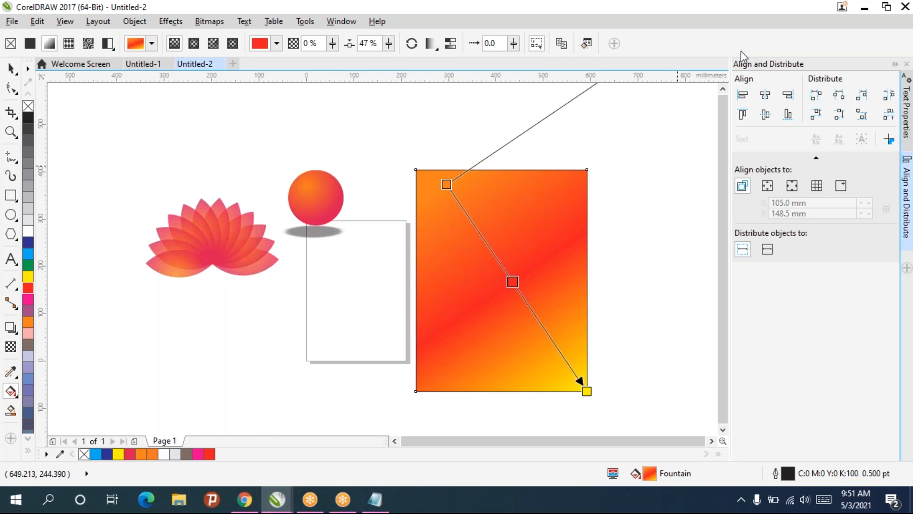
Try the elliptical, conical and rectangular fountain fill types on the rectangle, and move the rectangular gradient's yellow centre toward the upper left.
{"action": "scroll", "coordinate": [399, 255], "scroll_direction": "down", "scroll_amount": 1}
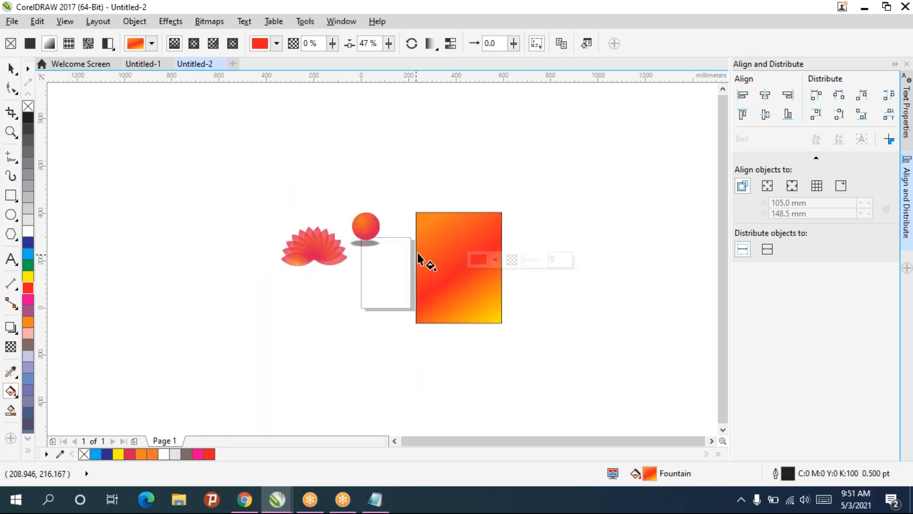
{"action": "scroll", "coordinate": [441, 218], "scroll_direction": "up", "scroll_amount": 1}
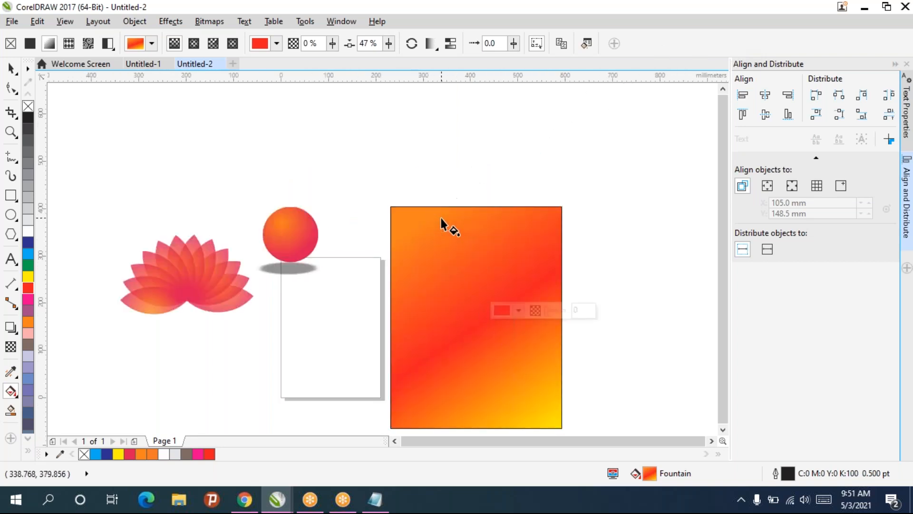
{"action": "scroll", "coordinate": [441, 218], "scroll_direction": "down", "scroll_amount": 1}
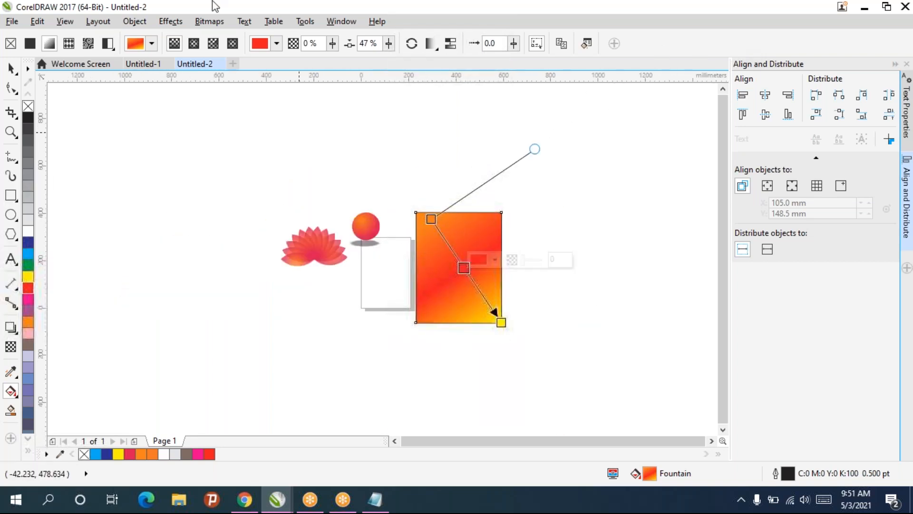
{"action": "left_click", "coordinate": [195, 45]}
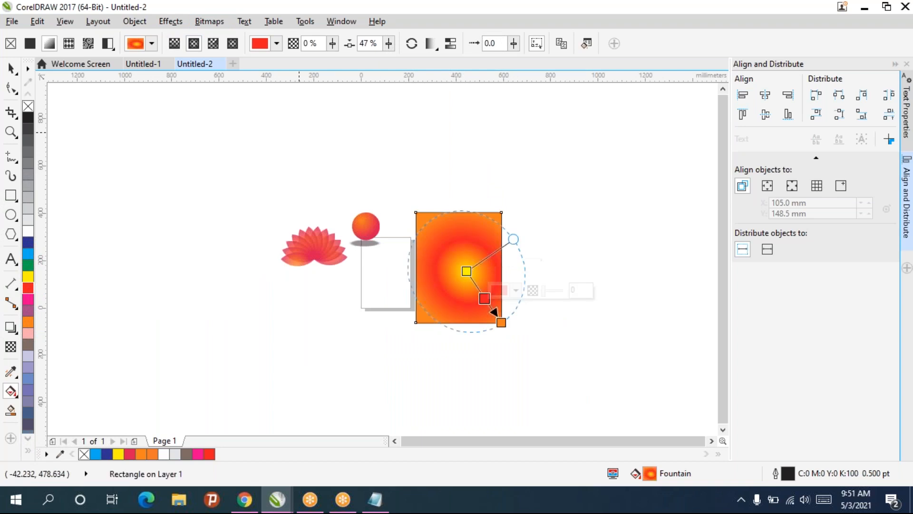
{"action": "left_click", "coordinate": [213, 44]}
{"action": "left_click", "coordinate": [232, 43]}
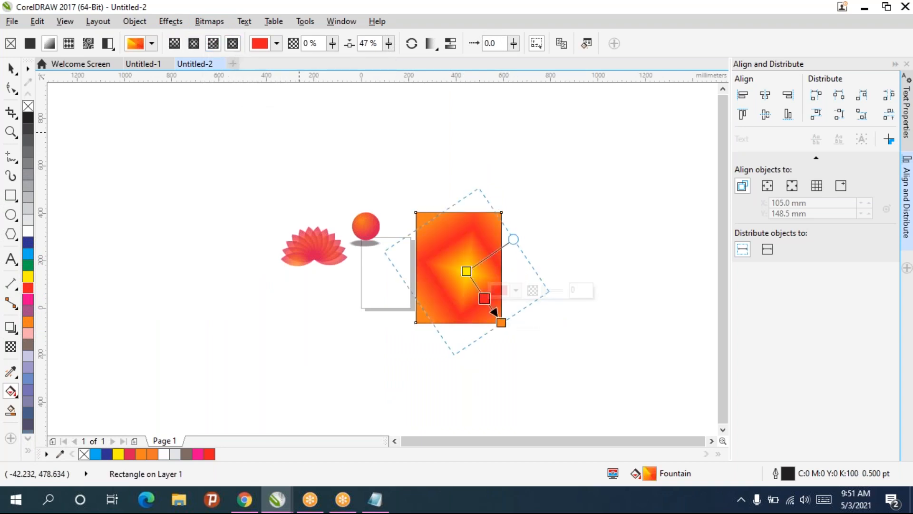
{"action": "left_click_drag", "start_coordinate": [466, 271], "coordinate": [446, 246]}
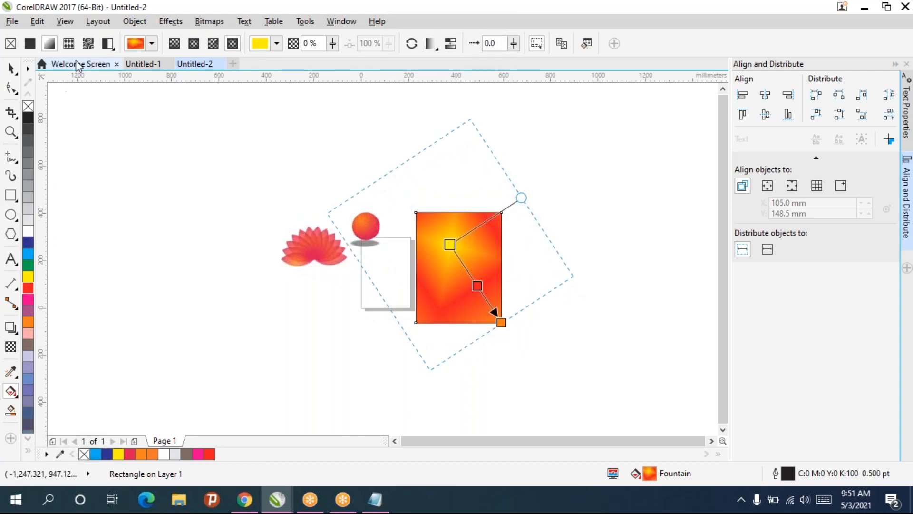
Fill the rectangle with the default grey paving-tile bitmap pattern and examine its texture closely.
{"action": "left_click", "coordinate": [87, 43]}
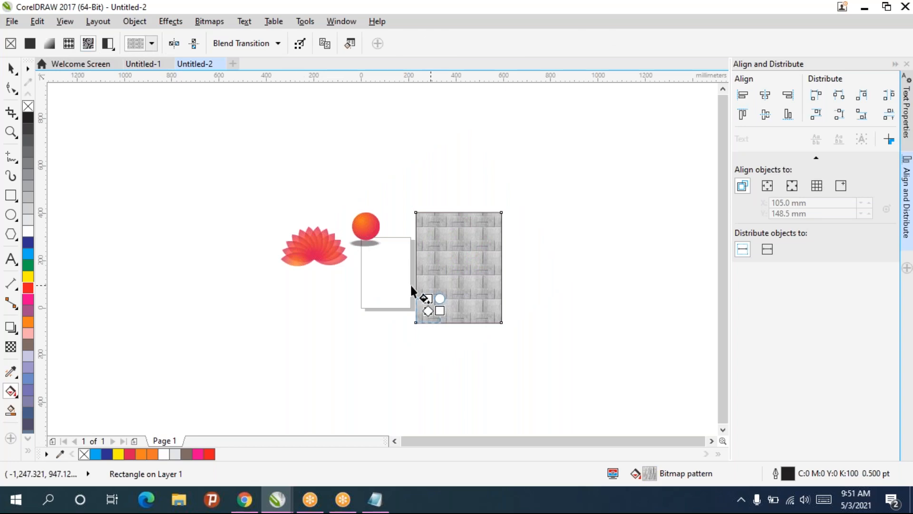
{"action": "scroll", "coordinate": [472, 268], "scroll_direction": "up", "scroll_amount": 2}
{"action": "scroll", "coordinate": [472, 267], "scroll_direction": "up", "scroll_amount": 2}
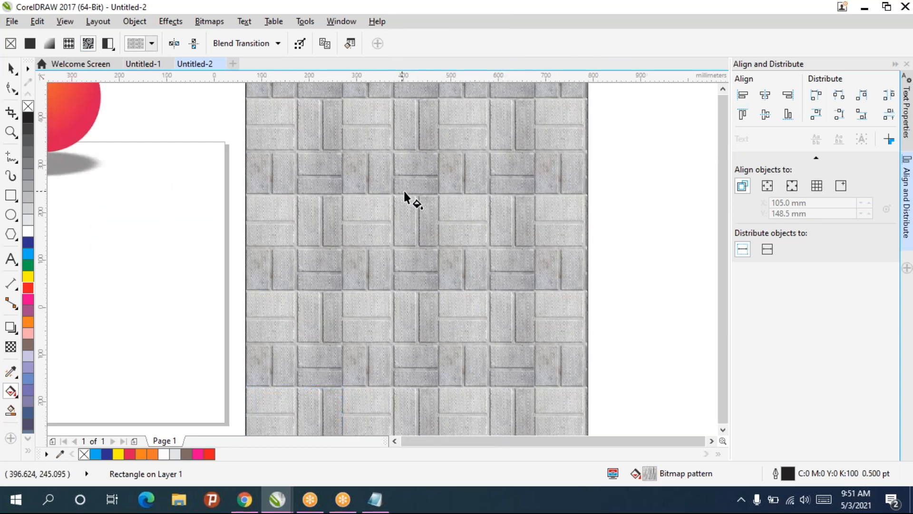
{"action": "scroll", "coordinate": [404, 189], "scroll_direction": "down", "scroll_amount": 2}
{"action": "scroll", "coordinate": [418, 176], "scroll_direction": "up", "scroll_amount": 2}
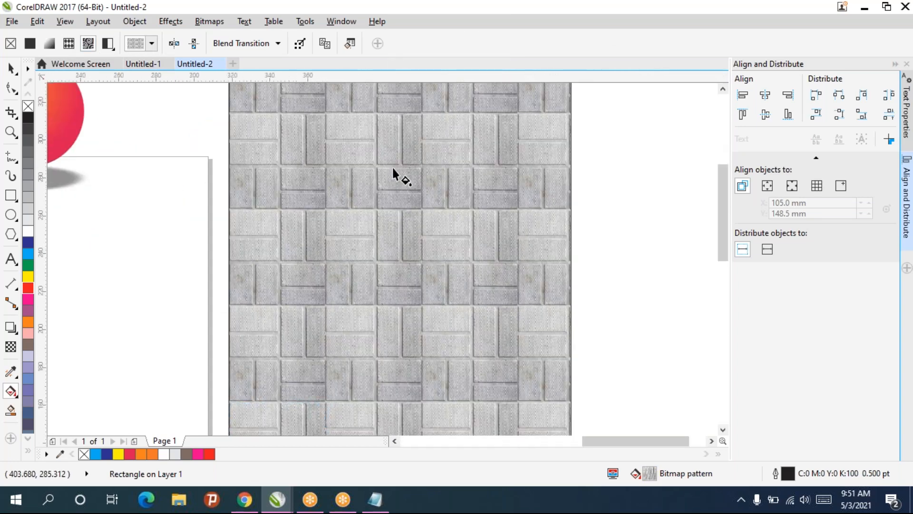
{"action": "scroll", "coordinate": [393, 167], "scroll_direction": "up", "scroll_amount": 2}
{"action": "scroll", "coordinate": [393, 169], "scroll_direction": "down", "scroll_amount": 4}
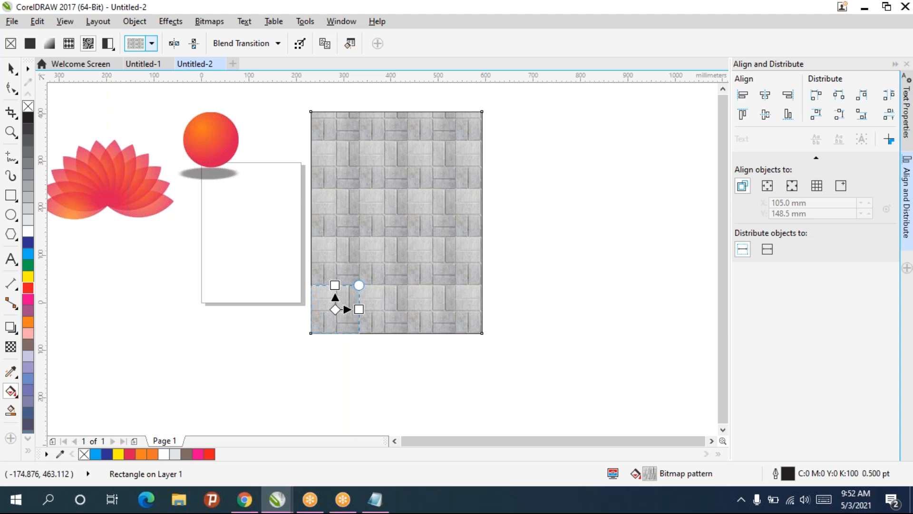
Fill the rectangle with the default vector pattern of coloured circles, and look through the available vector fills.
{"action": "left_click", "coordinate": [68, 43]}
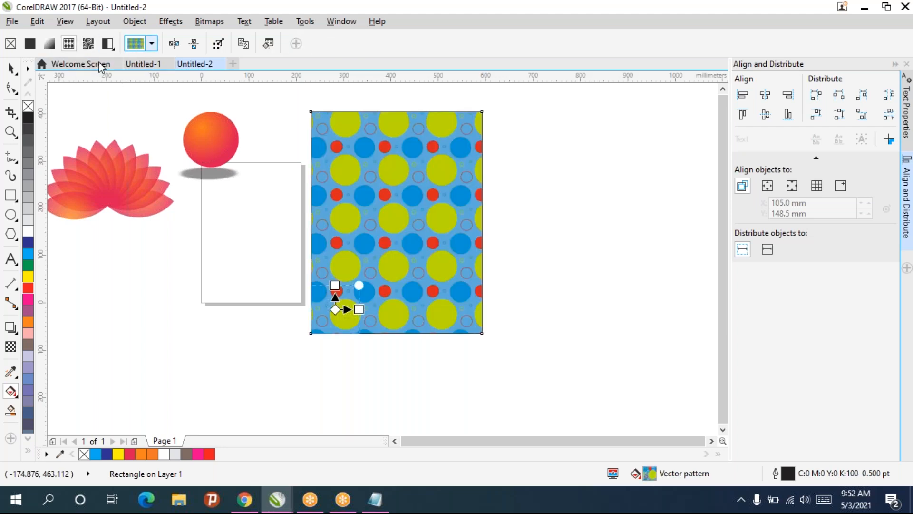
{"action": "left_click", "coordinate": [153, 47]}
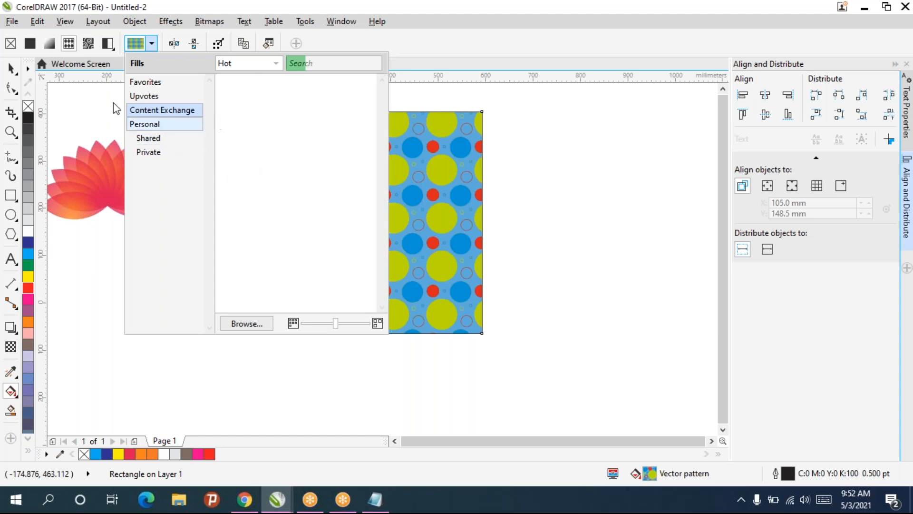
{"action": "left_click", "coordinate": [109, 46]}
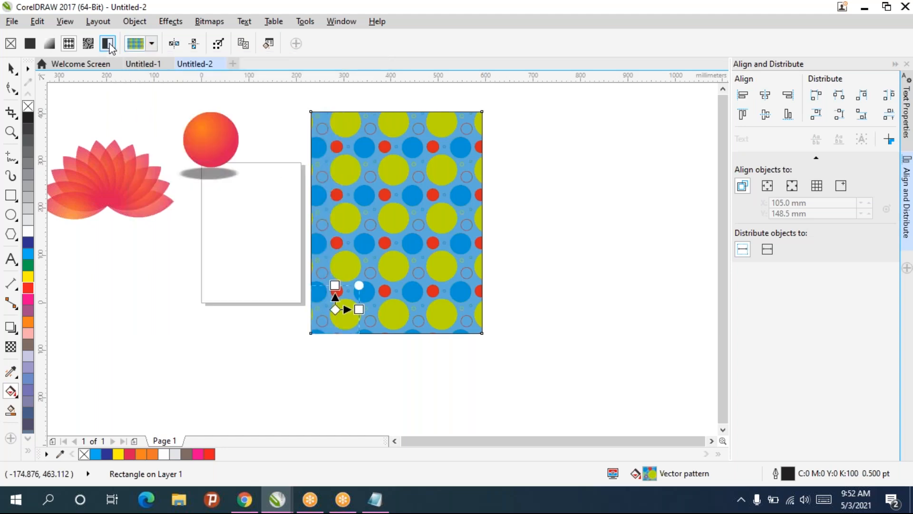
Fill the rectangle with a two-colour pattern of orange spades on yellow.
{"action": "left_click", "coordinate": [109, 46]}
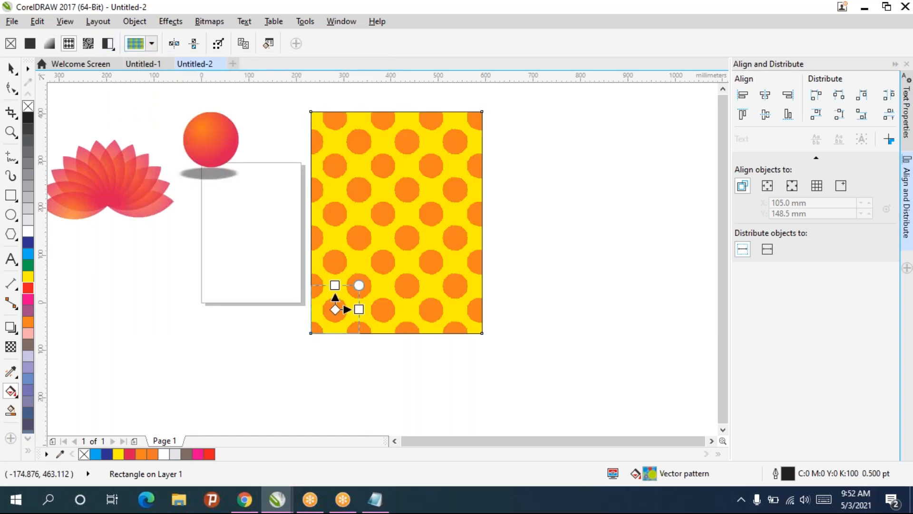
{"action": "left_click", "coordinate": [152, 45]}
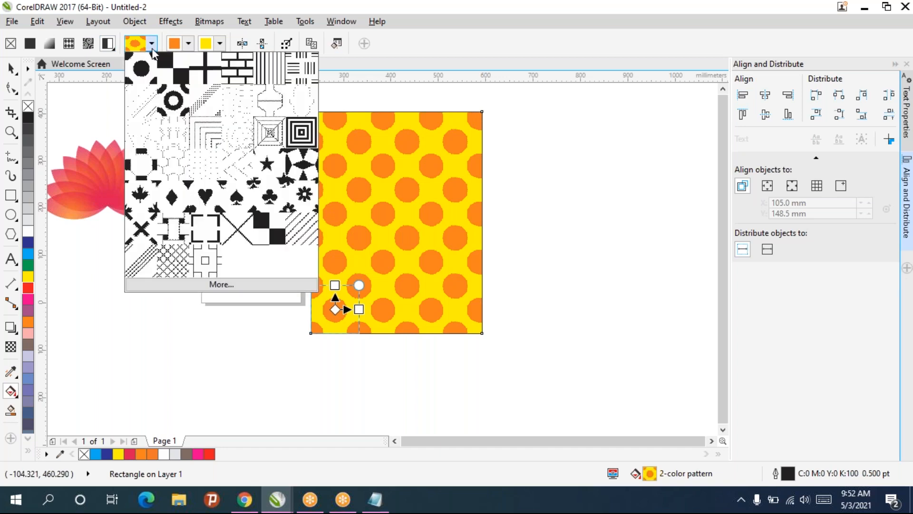
{"action": "left_click", "coordinate": [237, 197]}
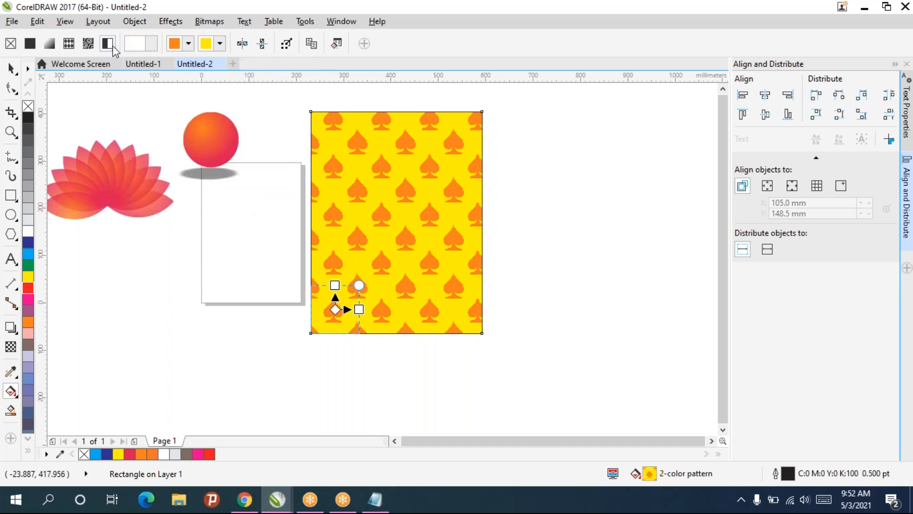
{"action": "left_click", "coordinate": [155, 47]}
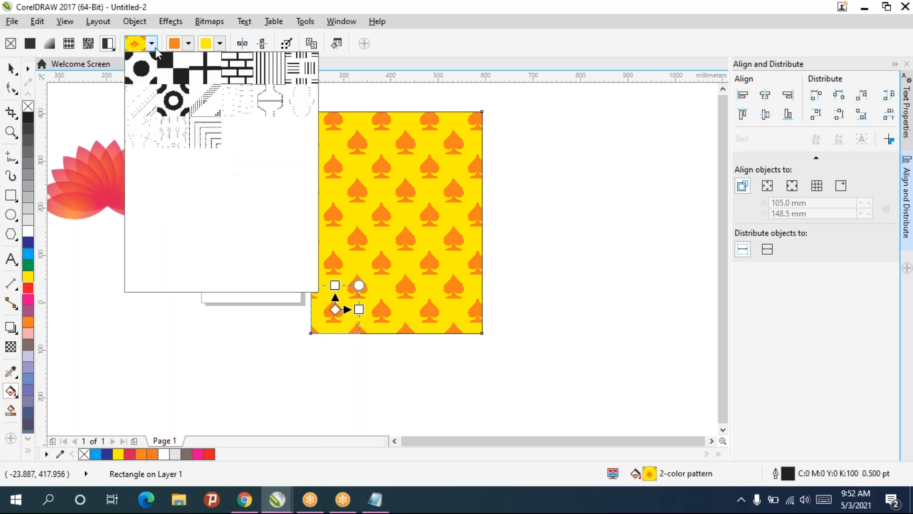
{"action": "left_click", "coordinate": [155, 48]}
Apply the grey bitmap pattern to the rectangle again, browse the fill library's categories, and rotate the pattern tiles clockwise to a diagonal.
{"action": "left_click", "coordinate": [88, 44]}
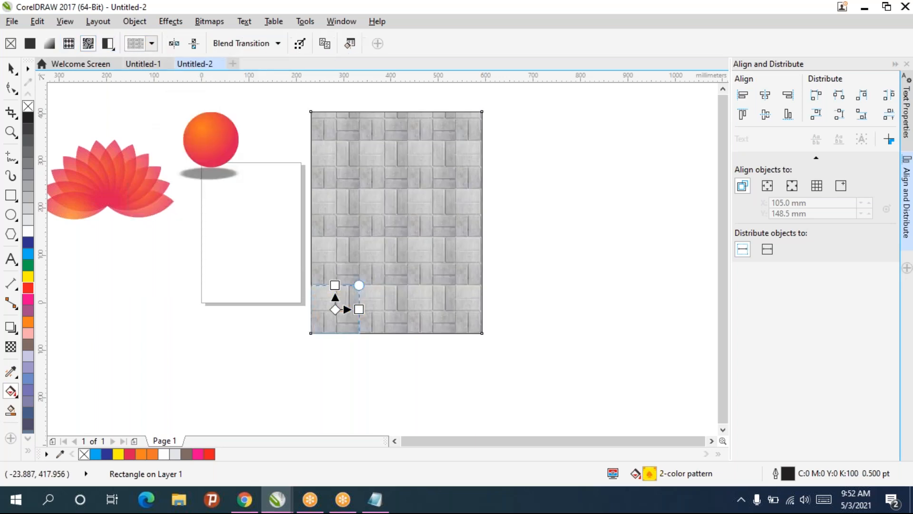
{"action": "left_click", "coordinate": [150, 44]}
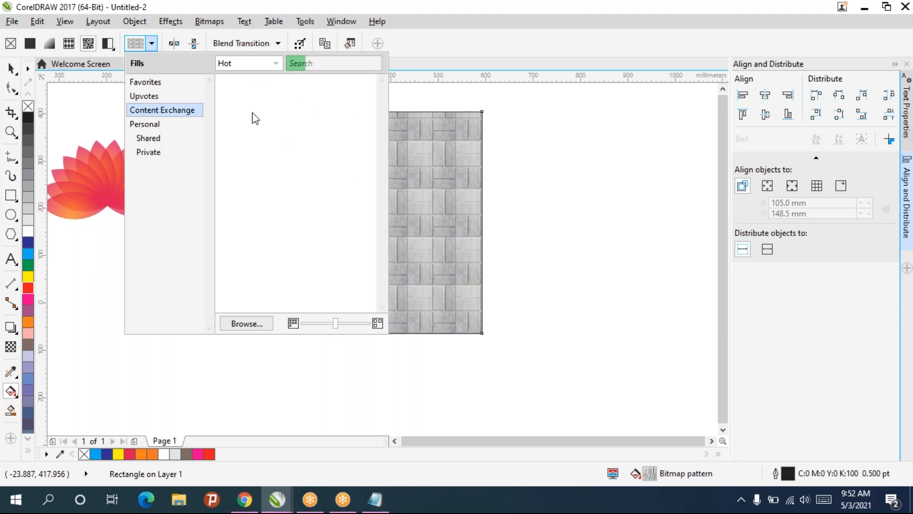
{"action": "left_click", "coordinate": [150, 125]}
{"action": "left_click", "coordinate": [150, 96]}
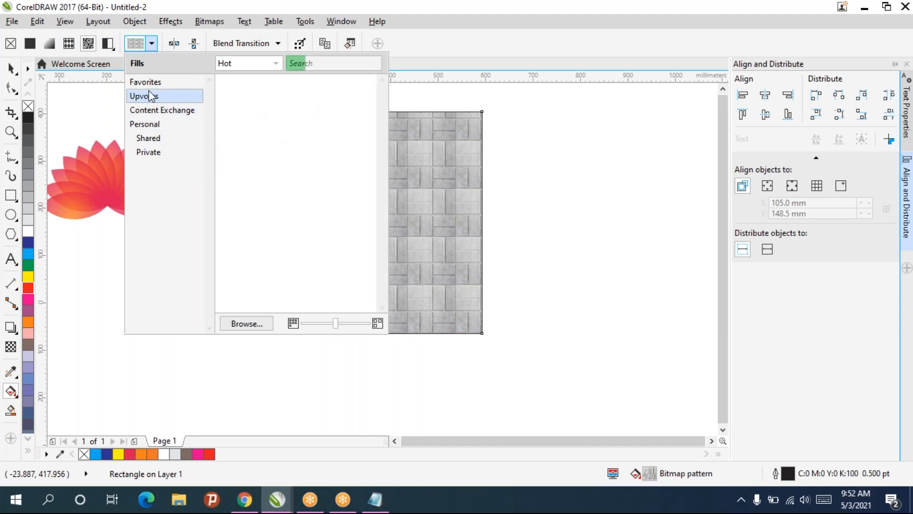
{"action": "left_click", "coordinate": [146, 82]}
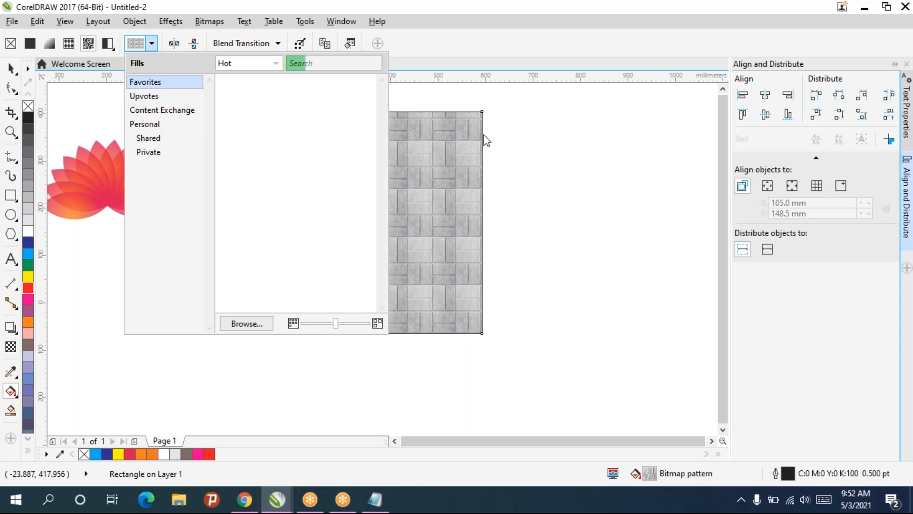
{"action": "left_click", "coordinate": [485, 141]}
{"action": "left_click_drag", "start_coordinate": [359, 285], "coordinate": [394, 308]}
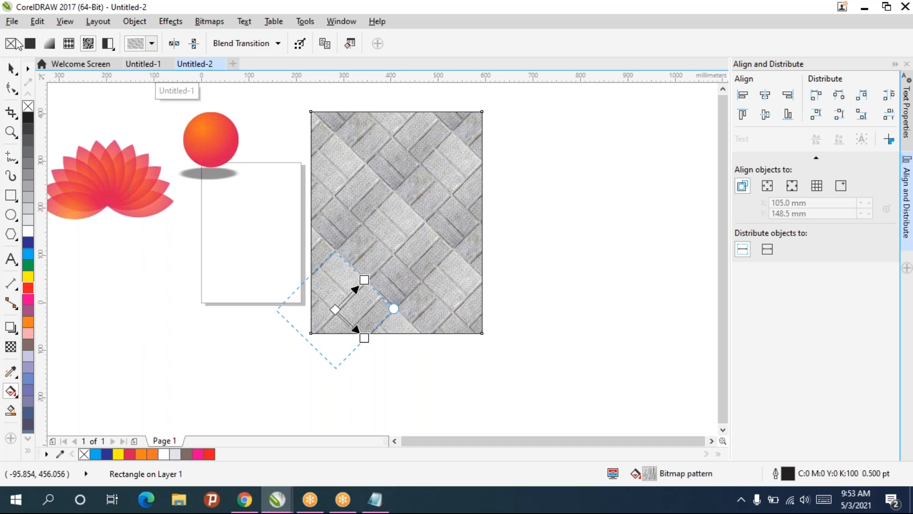
Return the rectangle to its fountain fill as an elliptical gradient, and delete the rectangle.
{"action": "left_click", "coordinate": [49, 43]}
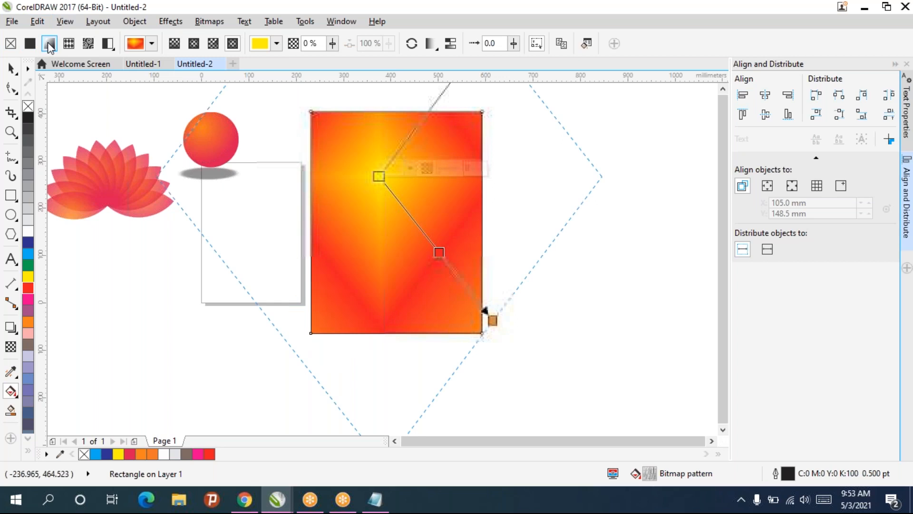
{"action": "left_click", "coordinate": [193, 45]}
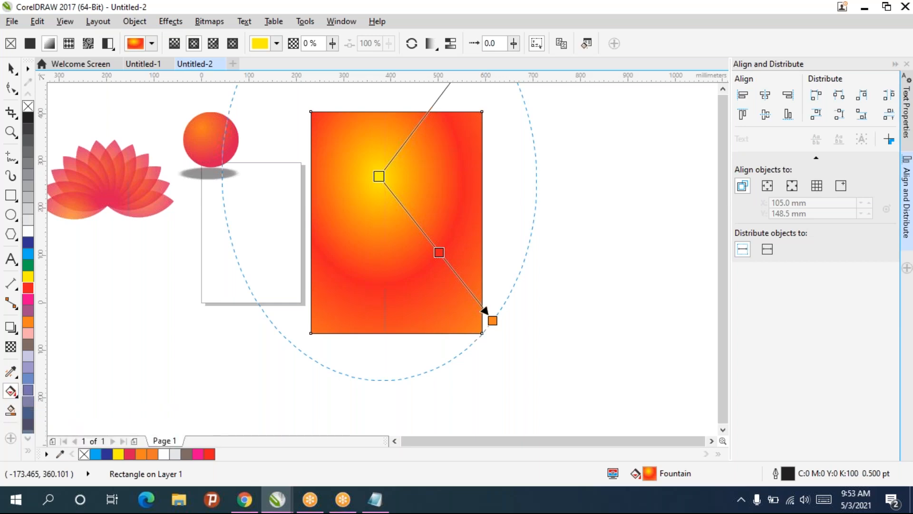
{"action": "left_click", "coordinate": [11, 68]}
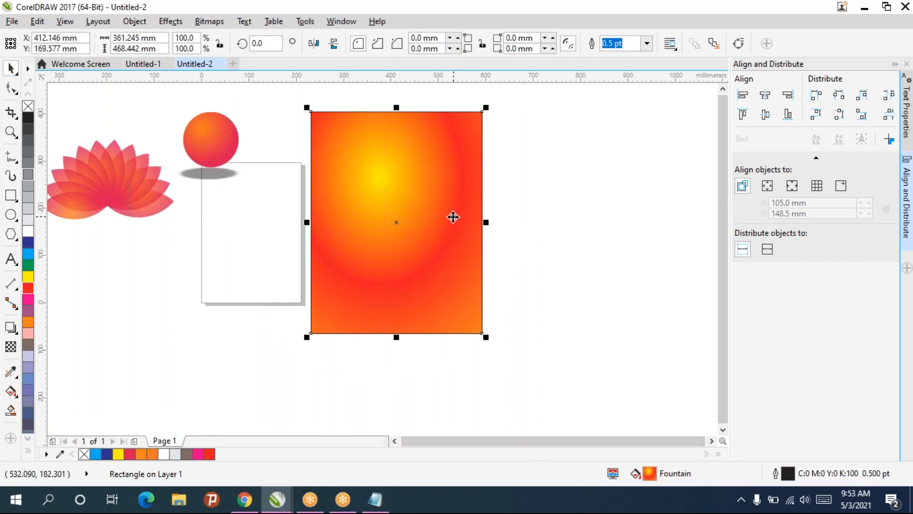
{"action": "key", "text": "Delete"}
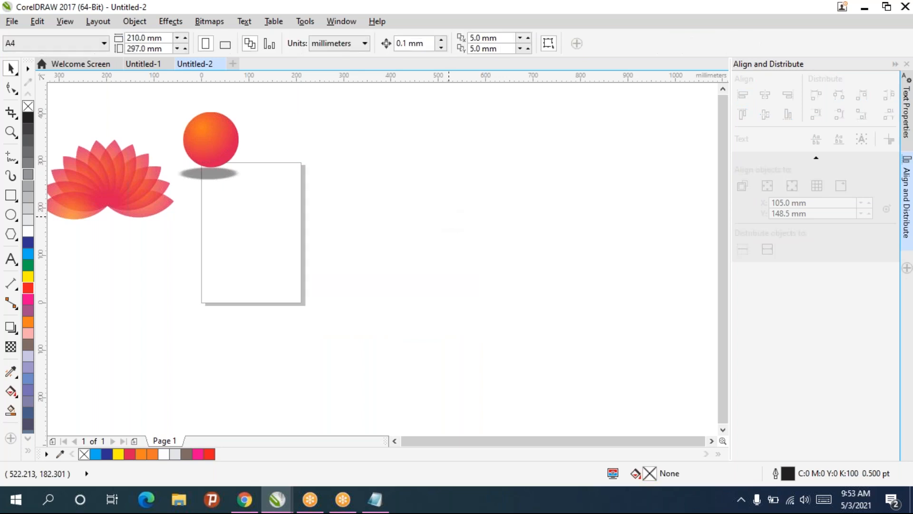
Draw an upright ellipse about 257 mm wide to the right of the page and stretch it upward to about 358 mm high.
{"action": "left_click", "coordinate": [17, 221]}
{"action": "left_click", "coordinate": [43, 213]}
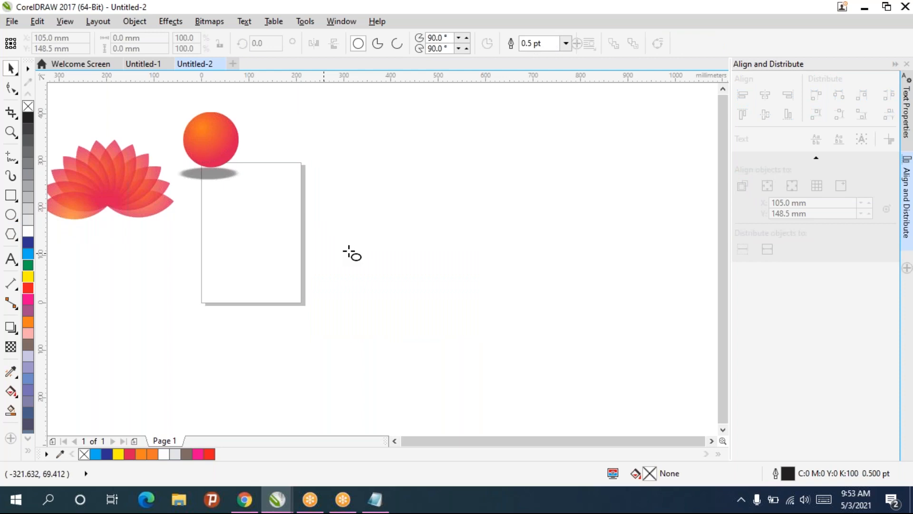
{"action": "left_click_drag", "start_coordinate": [341, 165], "coordinate": [464, 318]}
{"action": "mouse_move", "coordinate": [402, 162]}
{"action": "left_mouse_down"}
{"action": "mouse_move", "coordinate": [401, 176]}
{"action": "mouse_move", "coordinate": [402, 145]}
{"action": "left_mouse_up"}
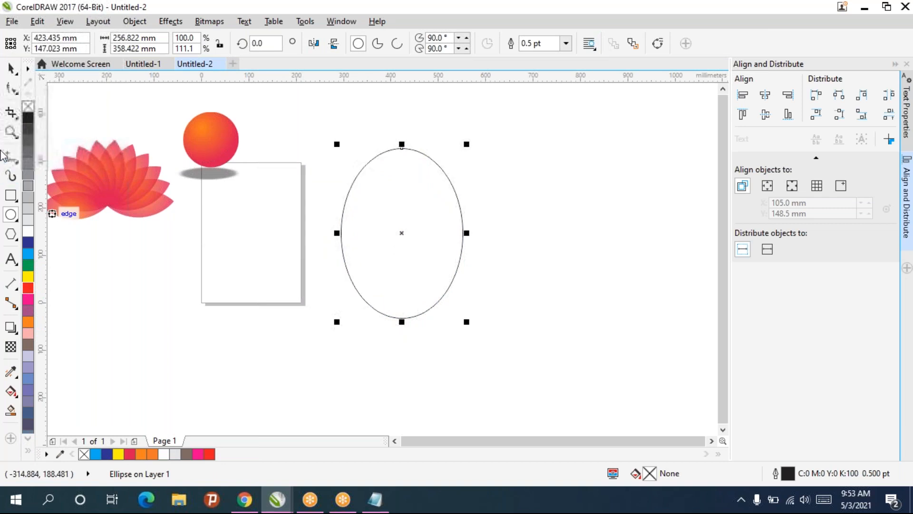
Convert the ellipse to curves, add a node on its lower right edge just above the bottom node, and pull the right side inward.
{"action": "left_click", "coordinate": [11, 88]}
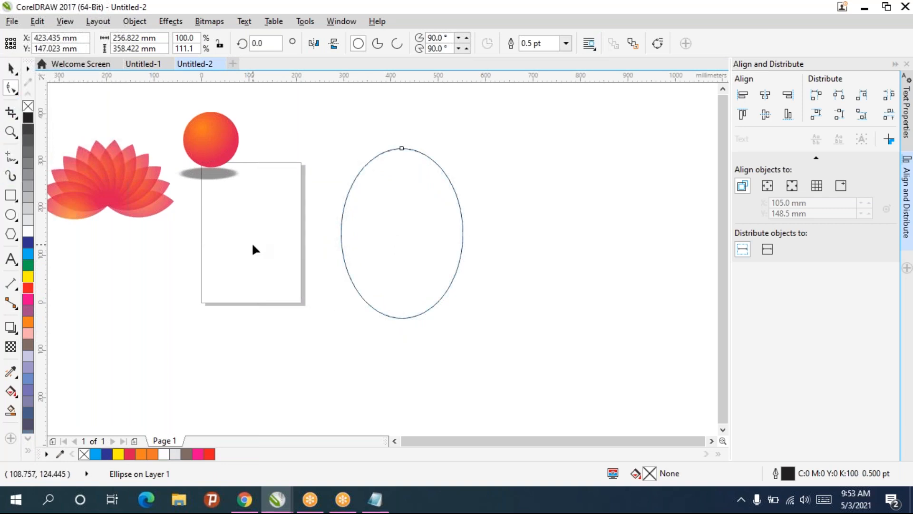
{"action": "key", "text": "ctrl+q"}
{"action": "left_click", "coordinate": [432, 305]}
{"action": "left_click_drag", "start_coordinate": [434, 306], "coordinate": [402, 300]}
{"action": "left_click_drag", "start_coordinate": [461, 232], "coordinate": [446, 254]}
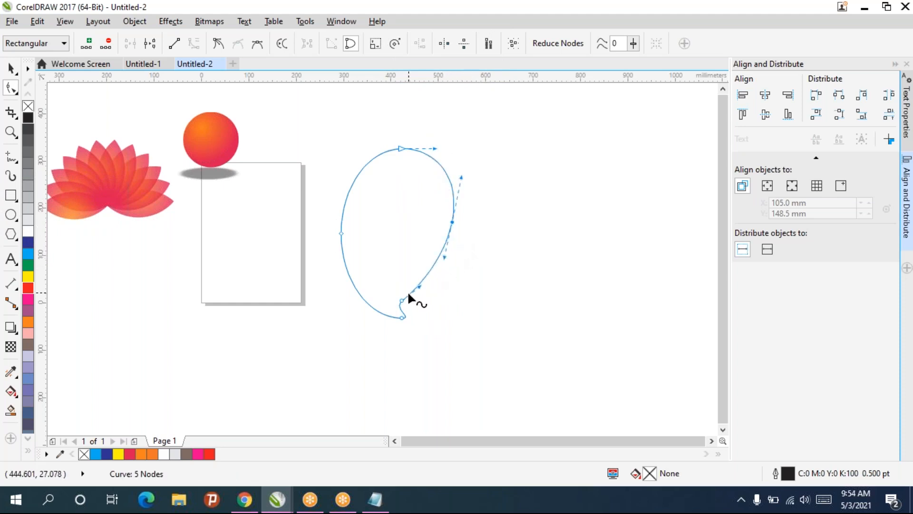
Move the curve's two bottom nodes about 20 mm to the right, and the right side node about 36 mm up and outward.
{"action": "scroll", "coordinate": [417, 320], "scroll_direction": "up", "scroll_amount": 2}
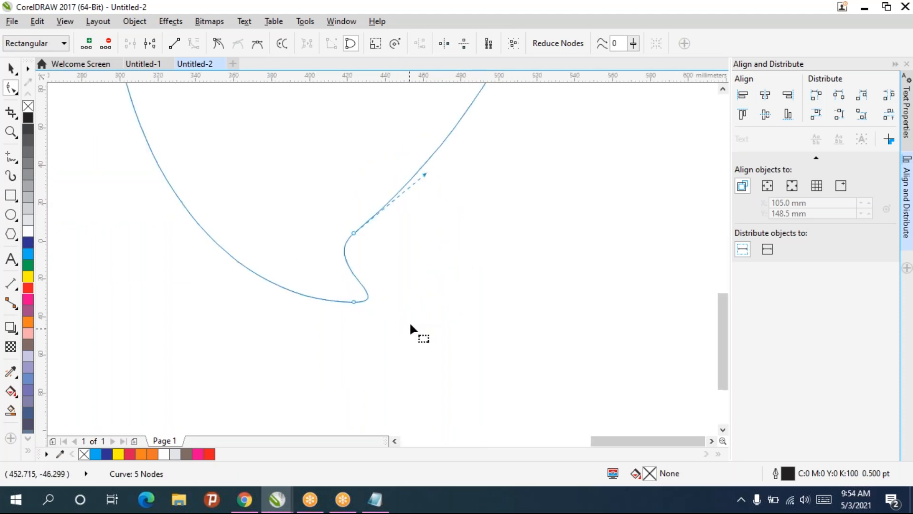
{"action": "left_click_drag", "start_coordinate": [409, 324], "coordinate": [401, 274]}
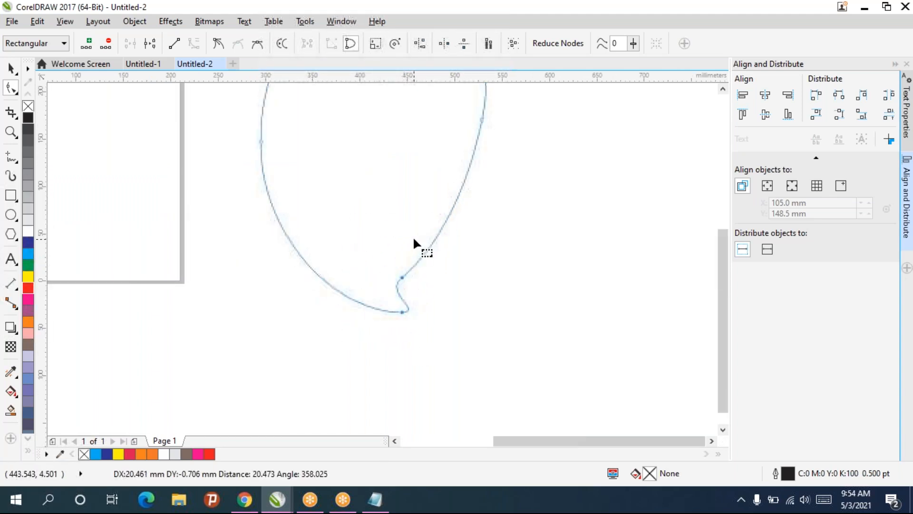
{"action": "scroll", "coordinate": [418, 228], "scroll_direction": "down", "scroll_amount": 2}
{"action": "left_click", "coordinate": [448, 179]}
{"action": "left_click_drag", "start_coordinate": [440, 208], "coordinate": [447, 191]}
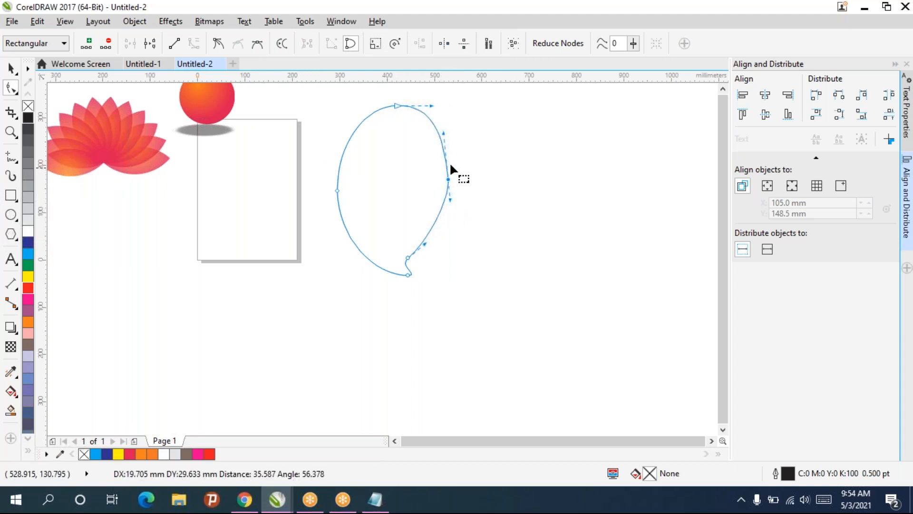
{"action": "scroll", "coordinate": [471, 161], "scroll_direction": "up", "scroll_amount": 3}
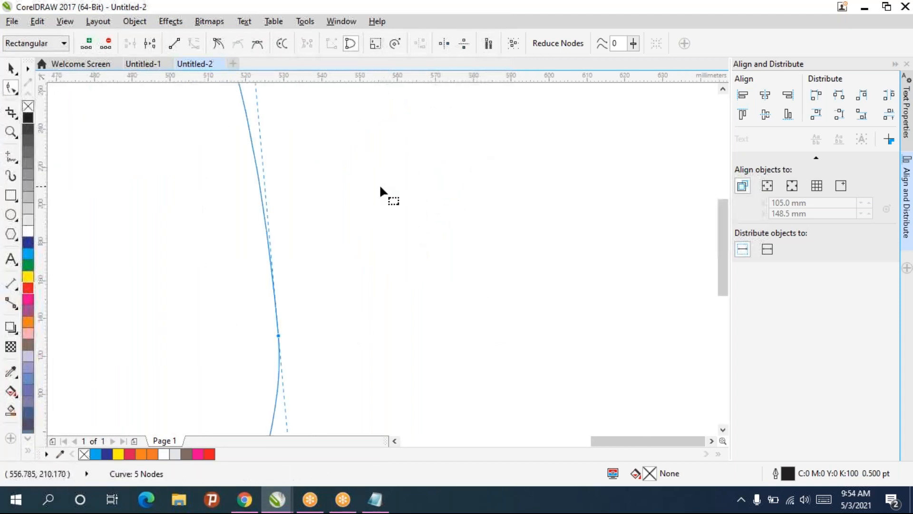
{"action": "scroll", "coordinate": [379, 184], "scroll_direction": "down", "scroll_amount": 2}
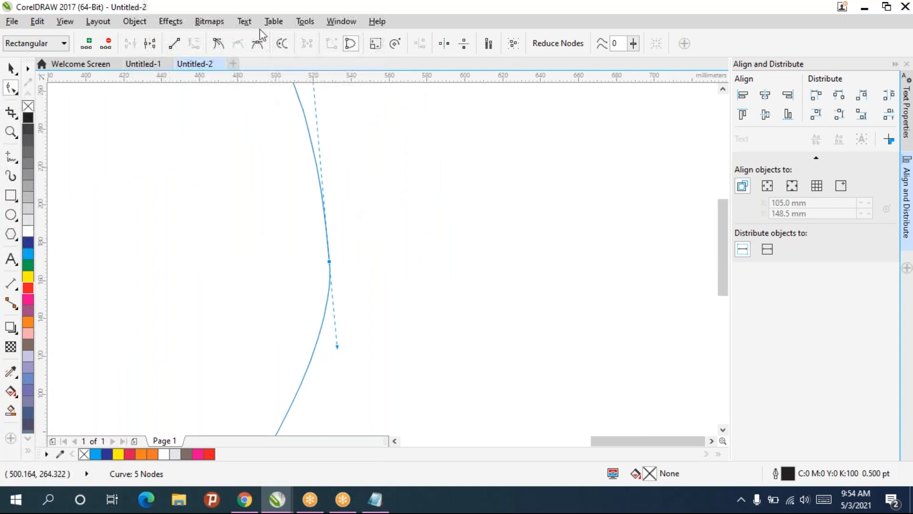
Make the curve's right side node symmetrical and turn its handles vertical.
{"action": "left_click", "coordinate": [257, 44]}
{"action": "mouse_move", "coordinate": [322, 128]}
{"action": "left_mouse_down"}
{"action": "mouse_move", "coordinate": [335, 87]}
{"action": "mouse_move", "coordinate": [334, 116]}
{"action": "left_mouse_up"}
{"action": "scroll", "coordinate": [352, 166], "scroll_direction": "down", "scroll_amount": 3}
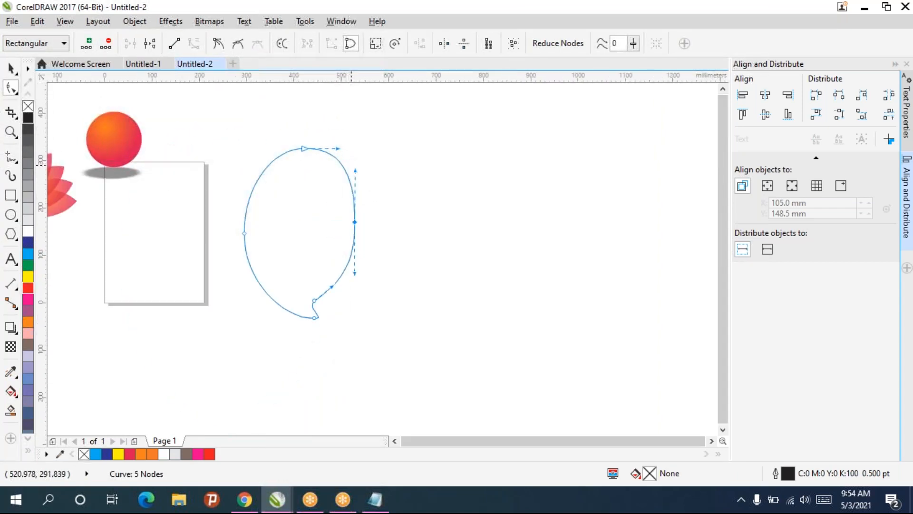
Steepen the handles of the node above the curve's bottom tip, and slightly shorten the top node's handles.
{"action": "left_click", "coordinate": [314, 301]}
{"action": "scroll", "coordinate": [316, 298], "scroll_direction": "up", "scroll_amount": 4}
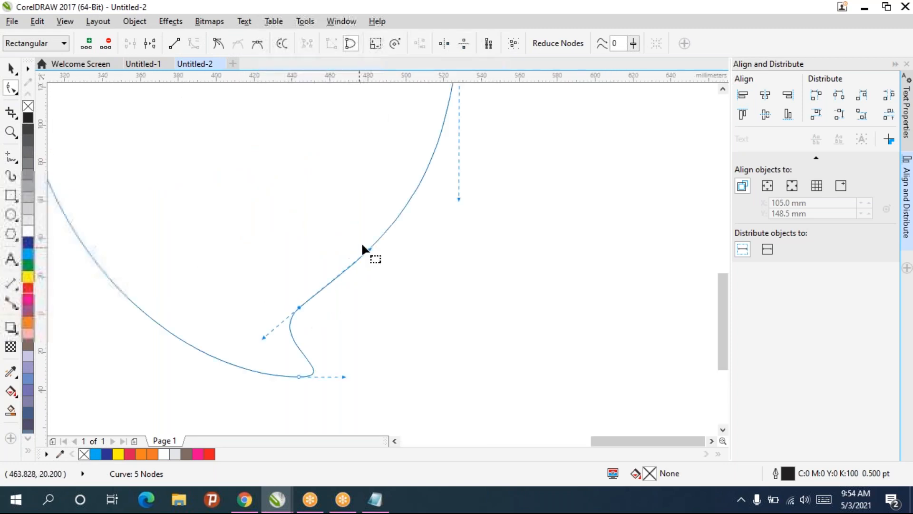
{"action": "left_click_drag", "start_coordinate": [368, 248], "coordinate": [340, 235]}
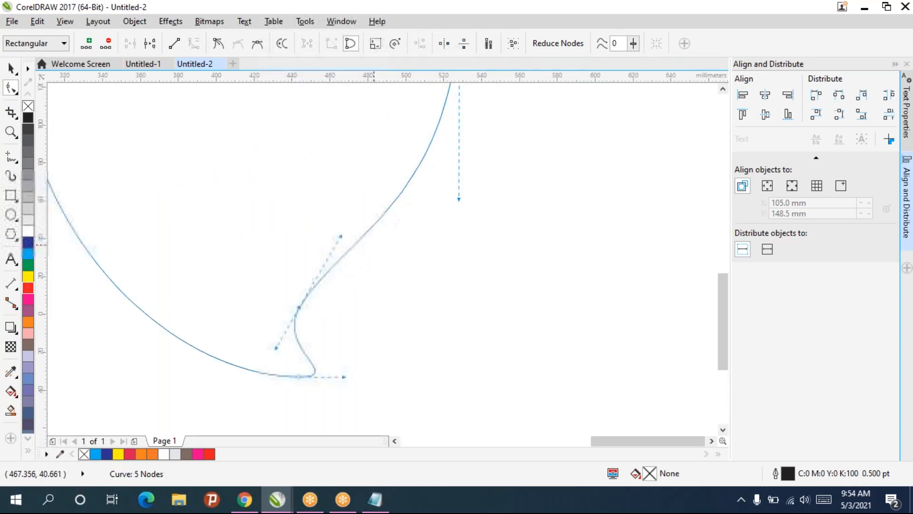
{"action": "scroll", "coordinate": [340, 235], "scroll_direction": "down", "scroll_amount": 4}
{"action": "left_click_drag", "start_coordinate": [361, 159], "coordinate": [366, 203]}
{"action": "left_click", "coordinate": [348, 152]}
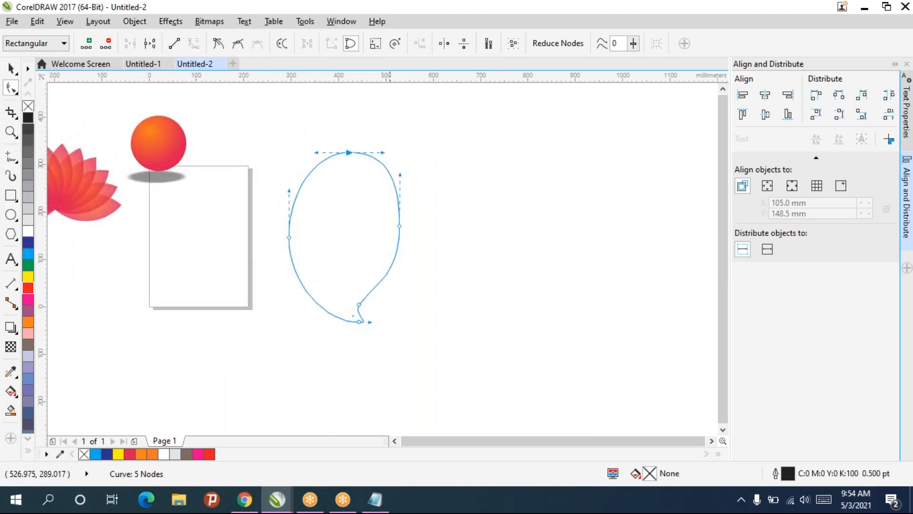
{"action": "left_click_drag", "start_coordinate": [383, 153], "coordinate": [379, 152]}
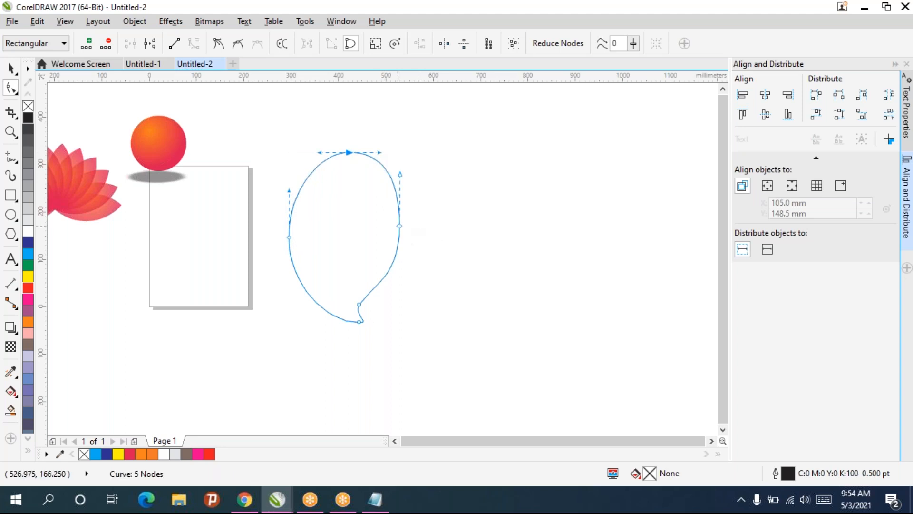
Try a green fill on the curve, and replace it with golden yellow C:0 M:18 Y:96 K:0.
{"action": "left_click", "coordinate": [11, 346]}
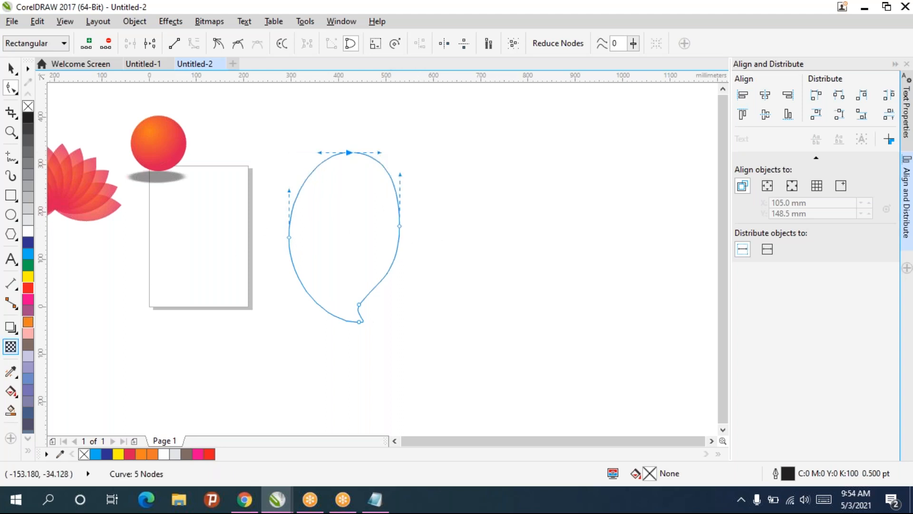
{"action": "left_click", "coordinate": [28, 265]}
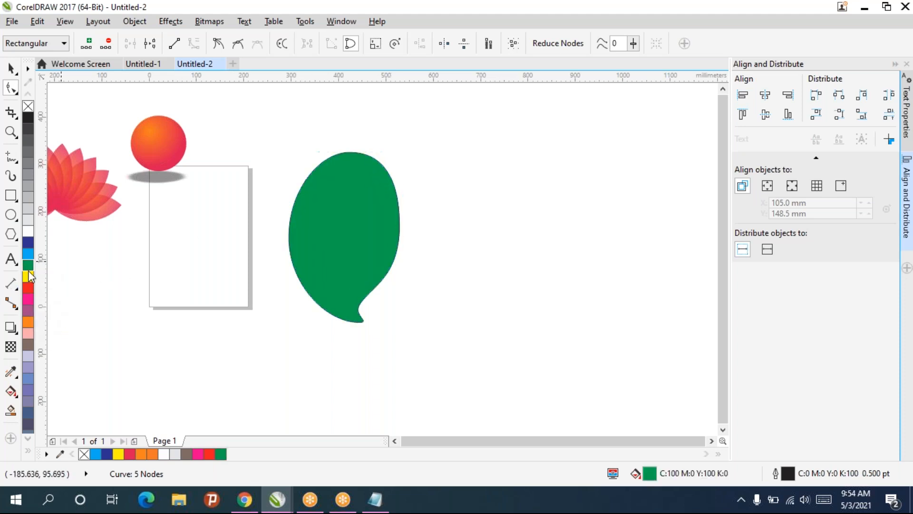
{"action": "left_click_drag", "start_coordinate": [28, 276], "coordinate": [62, 317]}
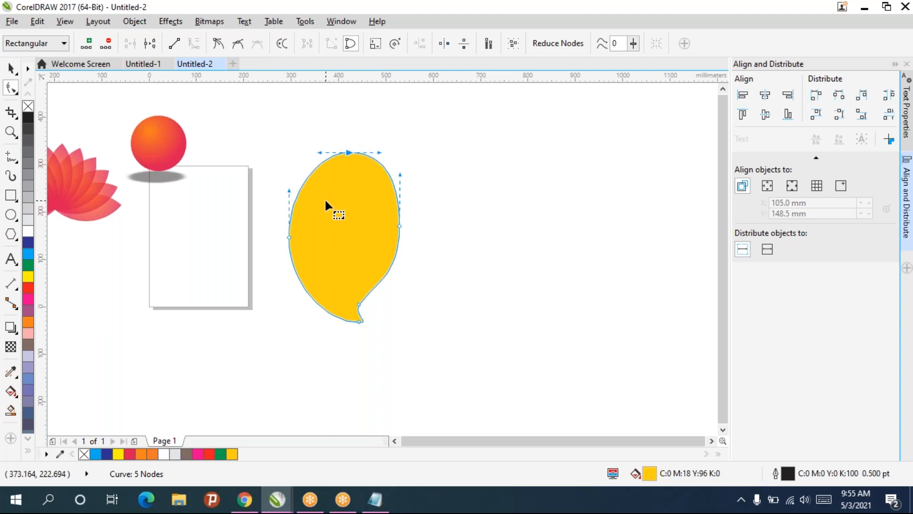
Lower the shape's top node about 35 mm, tilt its handles slightly, and start a 2 by 2 mesh fill on it.
{"action": "left_click_drag", "start_coordinate": [348, 152], "coordinate": [344, 170]}
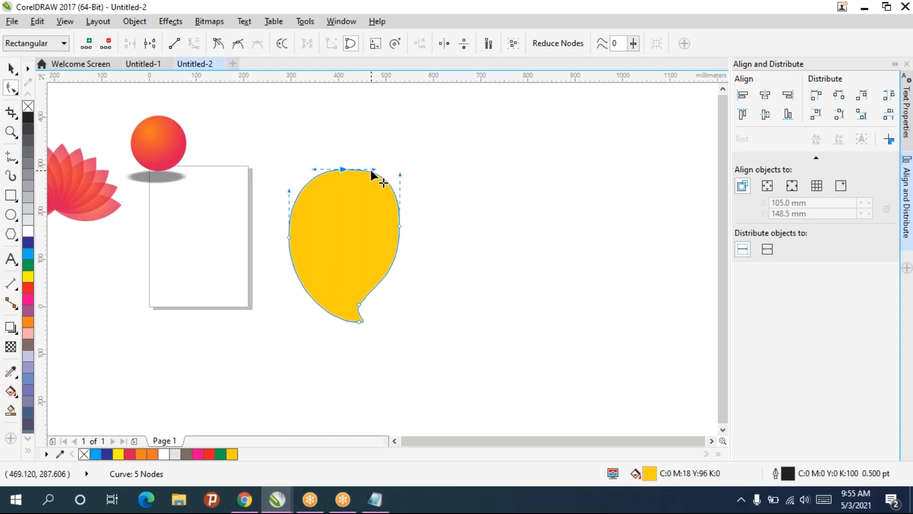
{"action": "left_click_drag", "start_coordinate": [371, 172], "coordinate": [366, 174]}
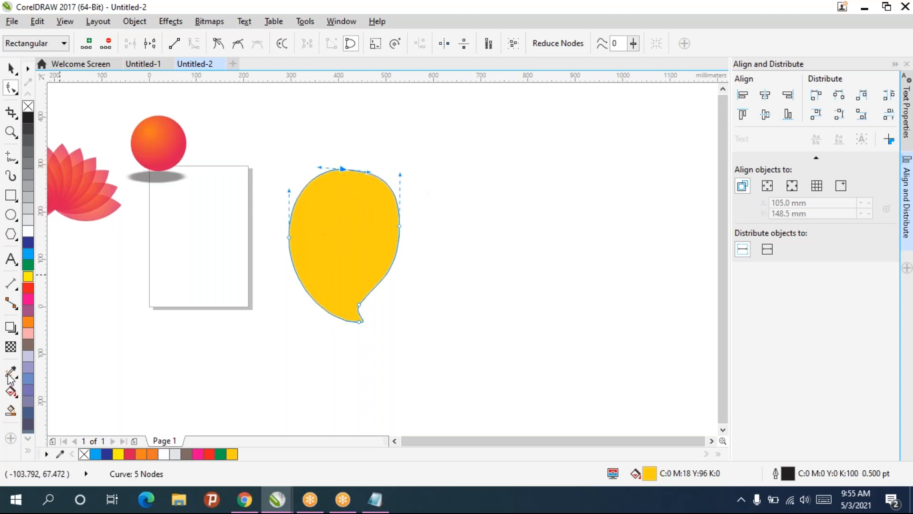
{"action": "left_click", "coordinate": [11, 393]}
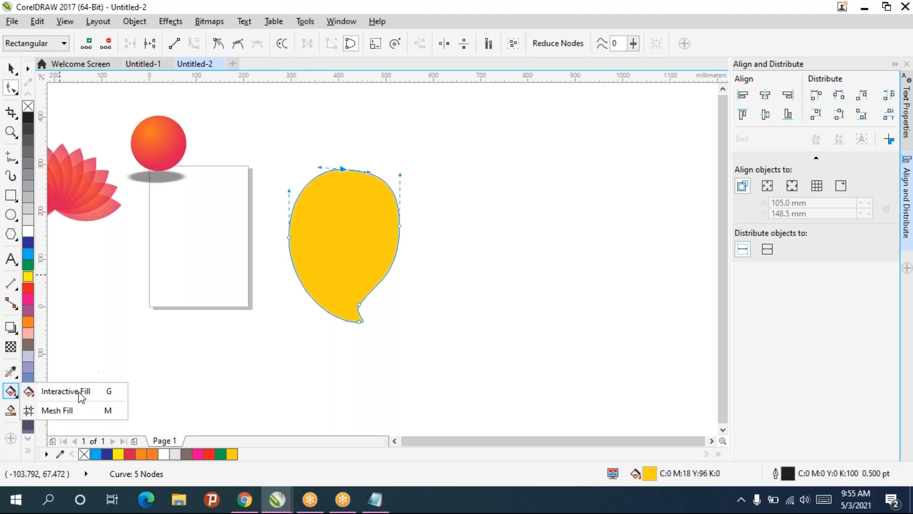
{"action": "left_click", "coordinate": [53, 416]}
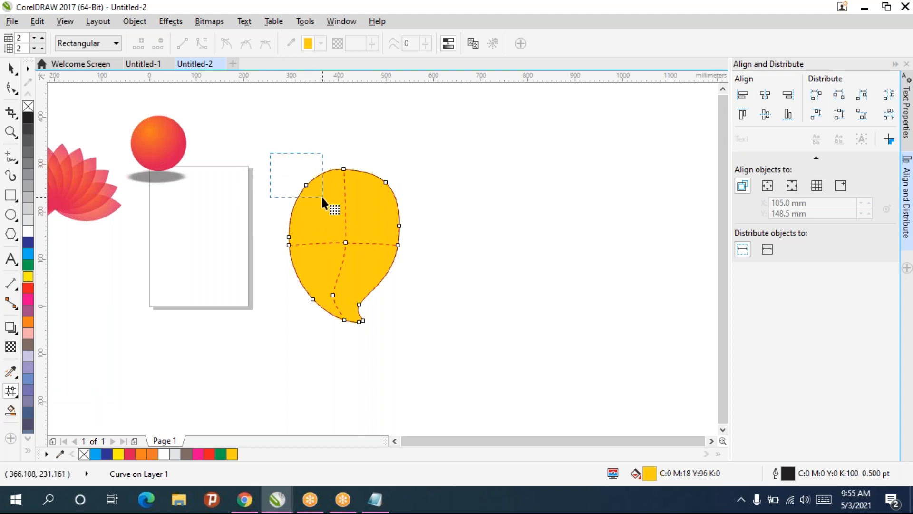
Move the mesh's upper right edge node slightly outward and colour it white.
{"action": "left_click_drag", "start_coordinate": [270, 153], "coordinate": [322, 197]}
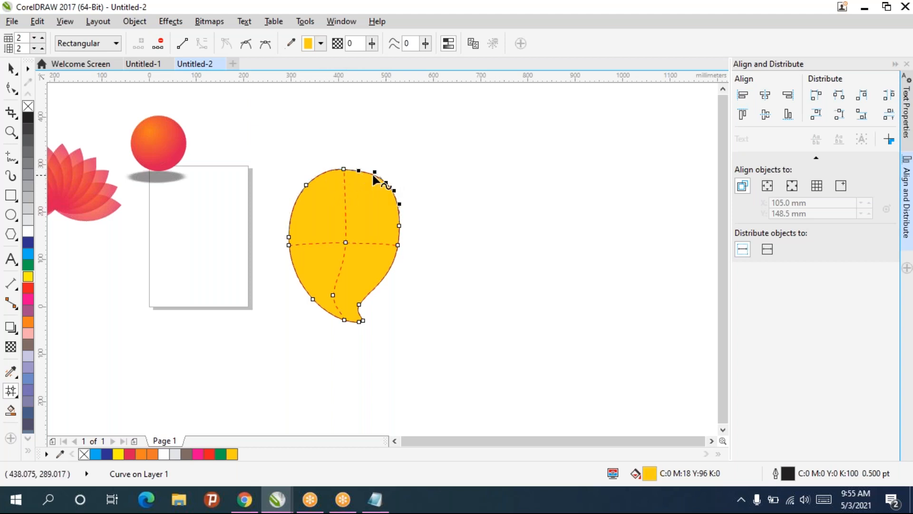
{"action": "left_click_drag", "start_coordinate": [388, 182], "coordinate": [391, 177]}
{"action": "left_click", "coordinate": [29, 230]}
{"action": "left_click", "coordinate": [344, 167]}
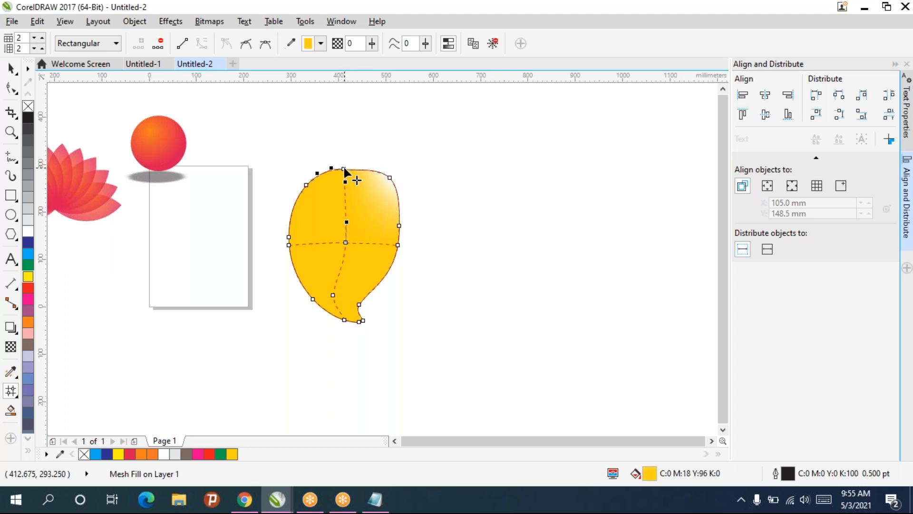
Try deleting the mesh's top node, and undo that together with the preceding mesh edits.
{"action": "key", "text": "Delete"}
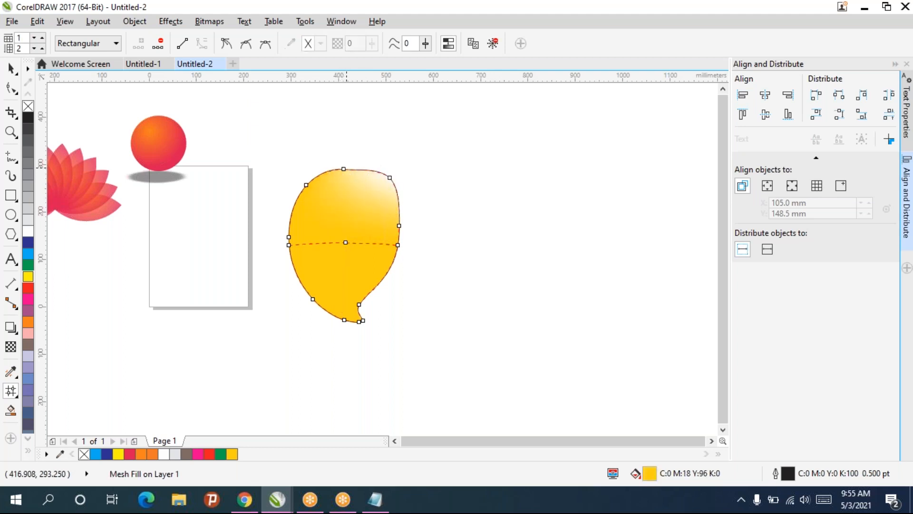
{"action": "key", "text": "ctrl+z"}
{"action": "key", "text": "ctrl+z"}
{"action": "key", "text": "ctrl+z"}
{"action": "key", "text": "ctrl+z"}
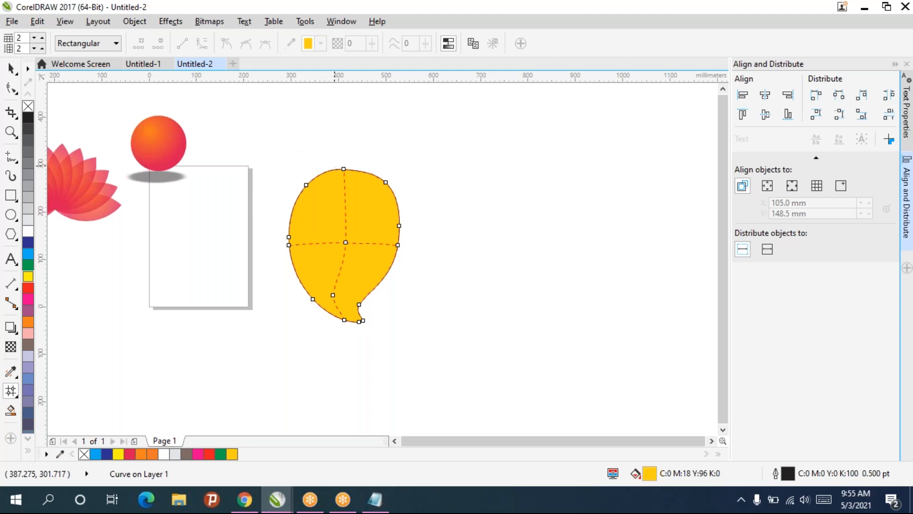
Colour the mesh's top and upper left edge nodes light red C:0 M:85 Y:78 K:0.
{"action": "left_click", "coordinate": [343, 169]}
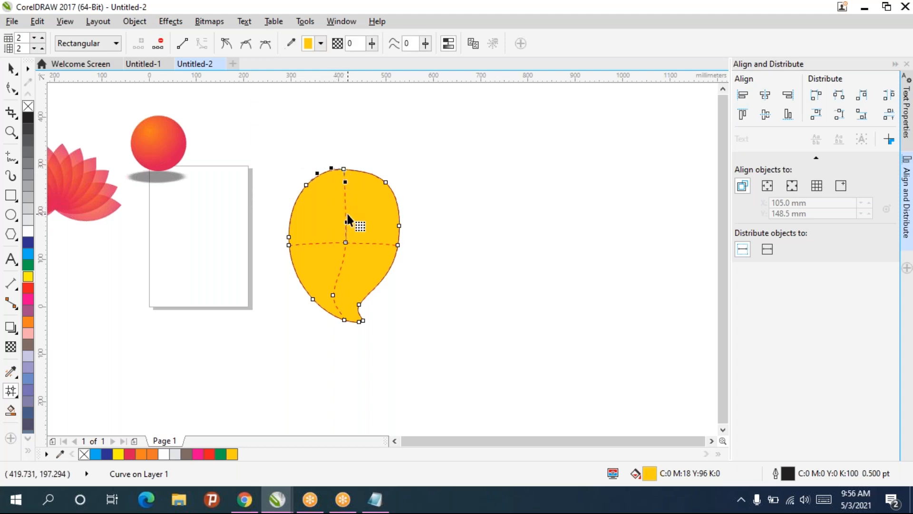
{"action": "left_click_drag", "start_coordinate": [287, 160], "coordinate": [373, 204]}
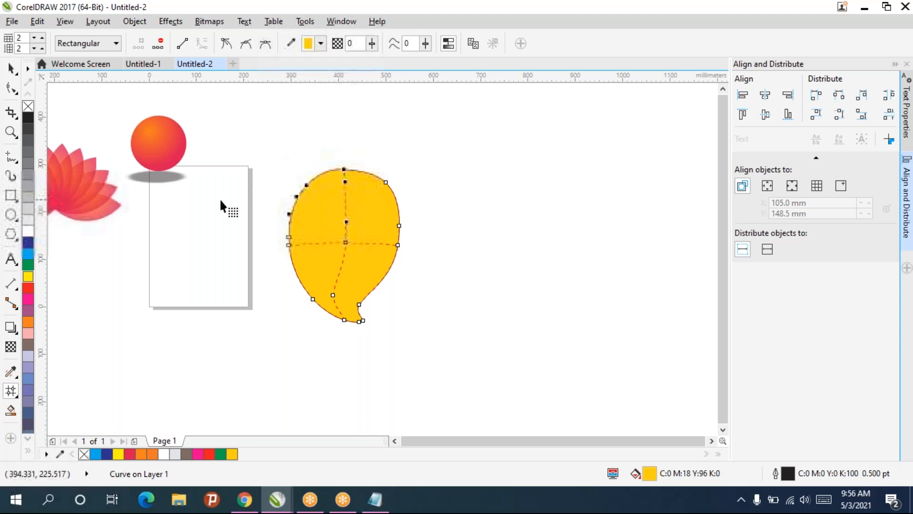
{"action": "left_click", "coordinate": [31, 296]}
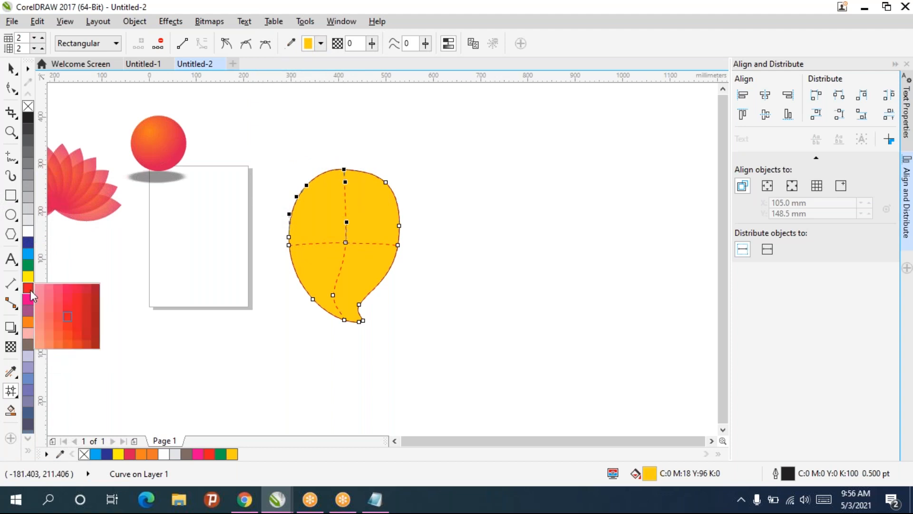
{"action": "left_click", "coordinate": [76, 299]}
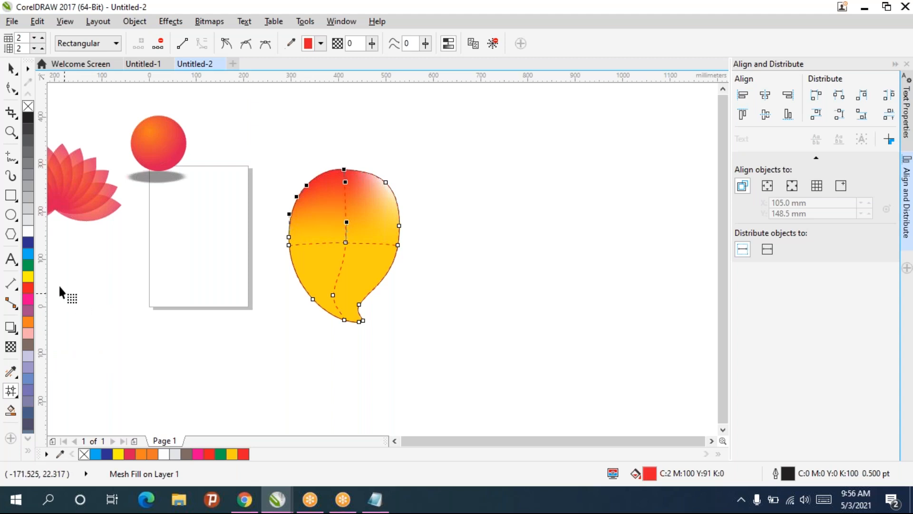
{"action": "left_click", "coordinate": [27, 288]}
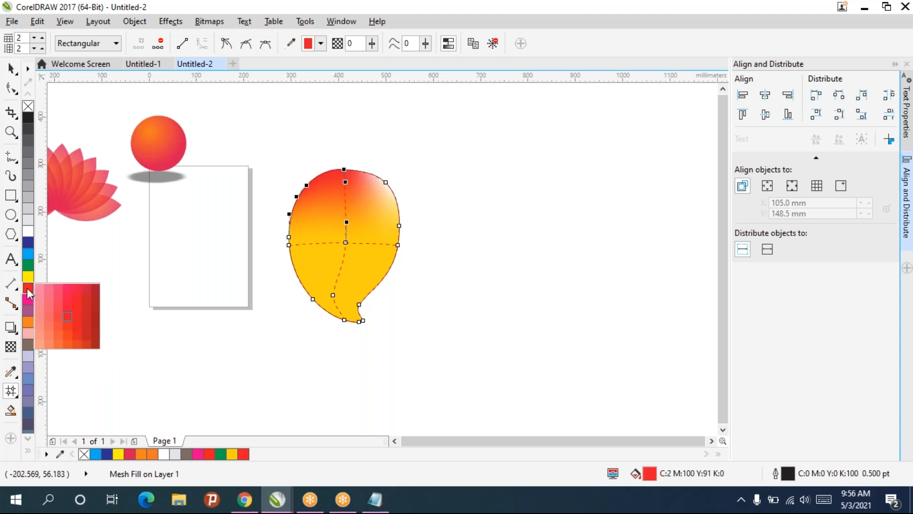
{"action": "left_click", "coordinate": [58, 326]}
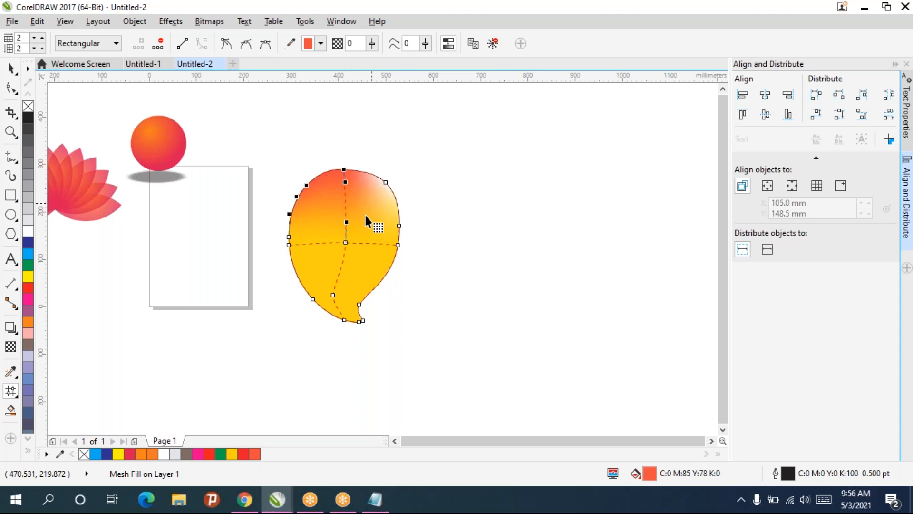
Try colouring the whole lower right mesh patch green, and undo the colour.
{"action": "left_click_drag", "start_coordinate": [382, 328], "coordinate": [333, 301]}
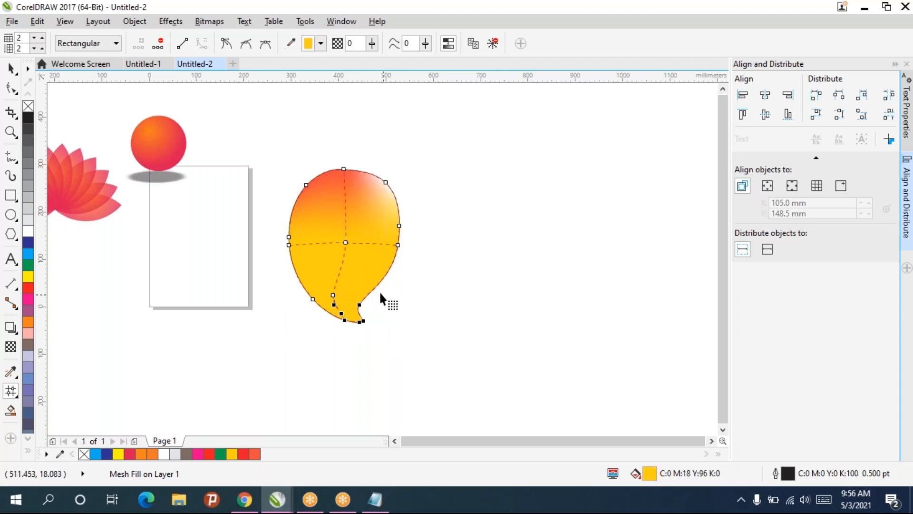
{"action": "left_click", "coordinate": [360, 290]}
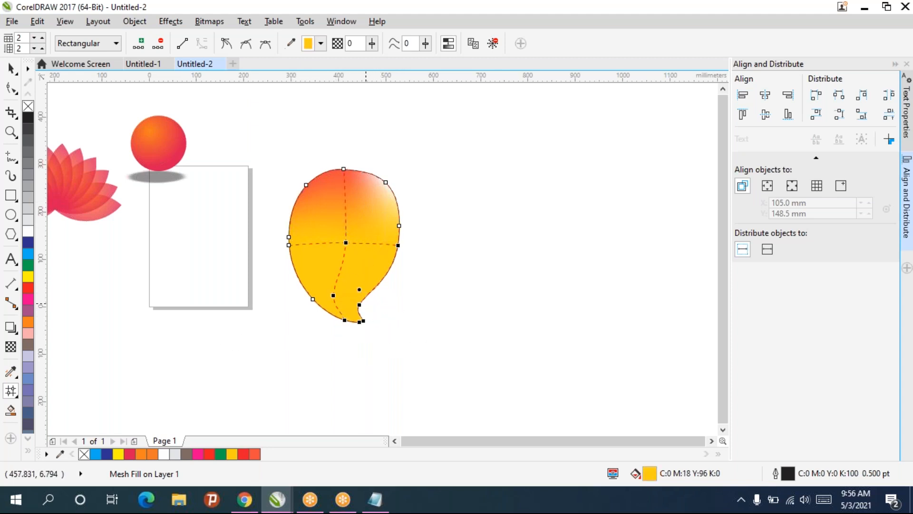
{"action": "left_click", "coordinate": [31, 264]}
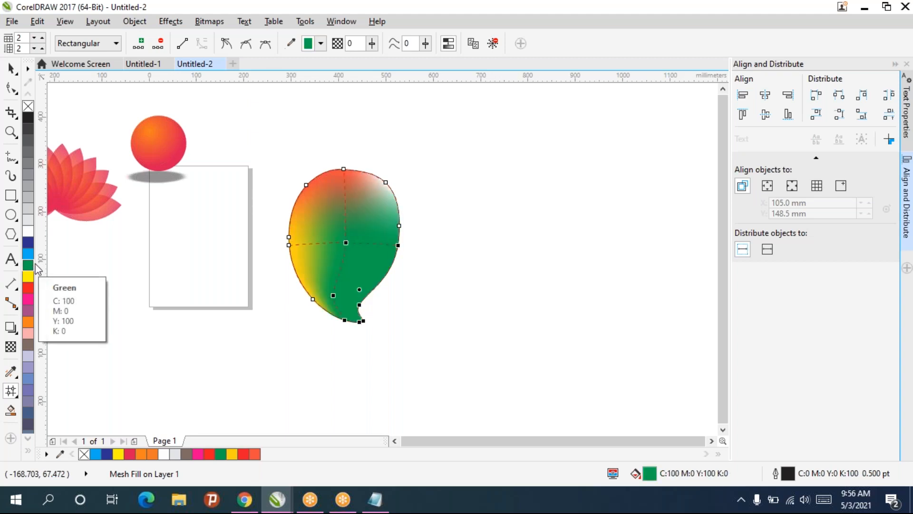
{"action": "key", "text": "ctrl+z"}
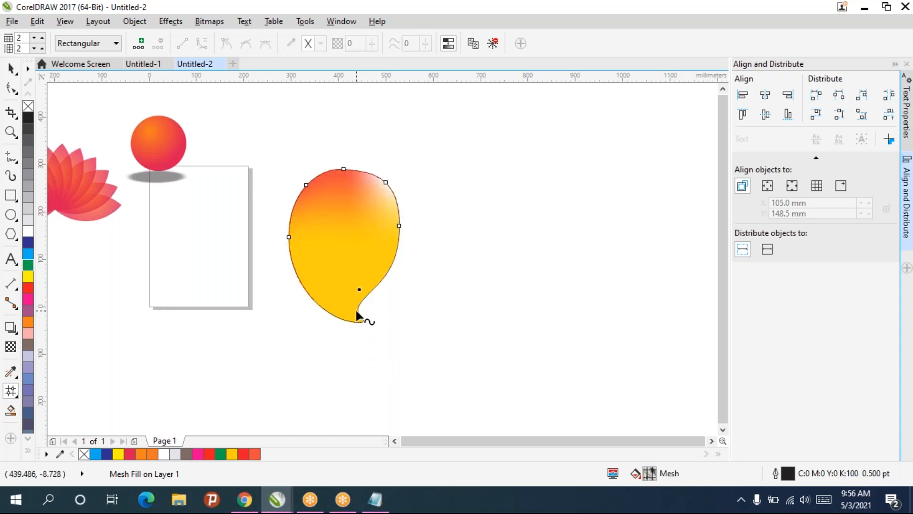
Colour the mesh nodes around the bottom tip and the lower left edge node green.
{"action": "left_click_drag", "start_coordinate": [365, 332], "coordinate": [324, 297]}
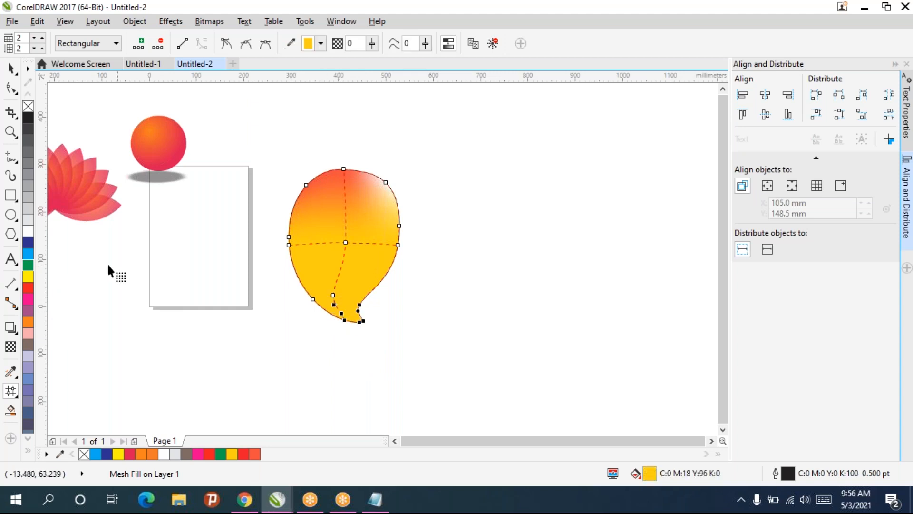
{"action": "left_click", "coordinate": [29, 267]}
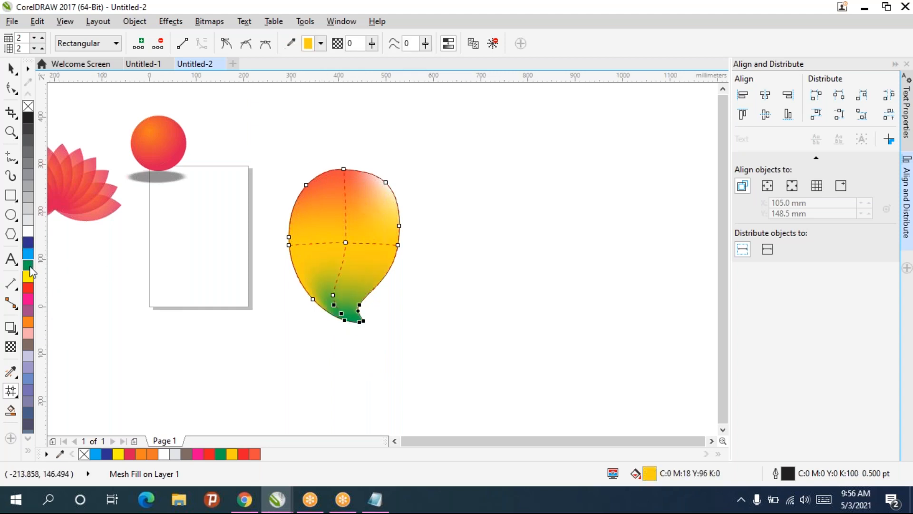
{"action": "left_click", "coordinate": [439, 267]}
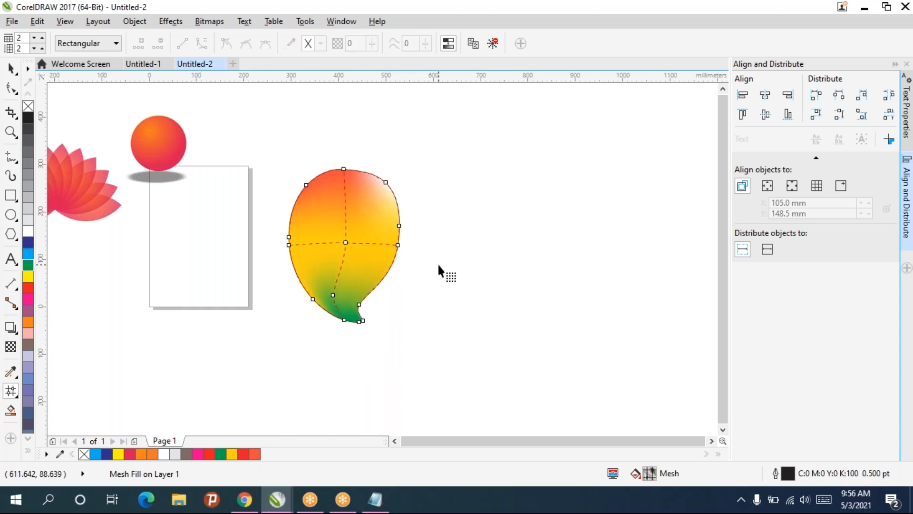
{"action": "double_click", "coordinate": [313, 299]}
{"action": "left_click", "coordinate": [28, 265]}
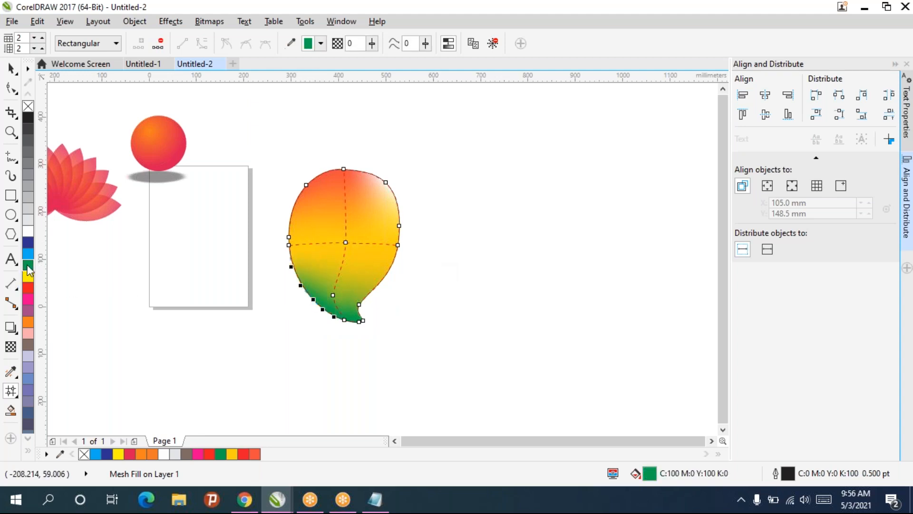
Add a mesh line across the shape from its lower right edge, and colour the new edge node green.
{"action": "double_click", "coordinate": [375, 286]}
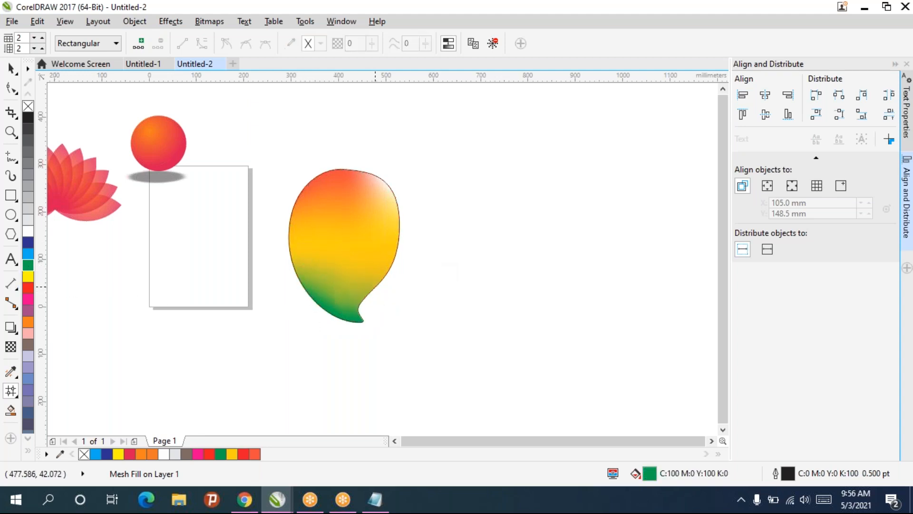
{"action": "left_click", "coordinate": [375, 286]}
{"action": "left_click", "coordinate": [28, 265]}
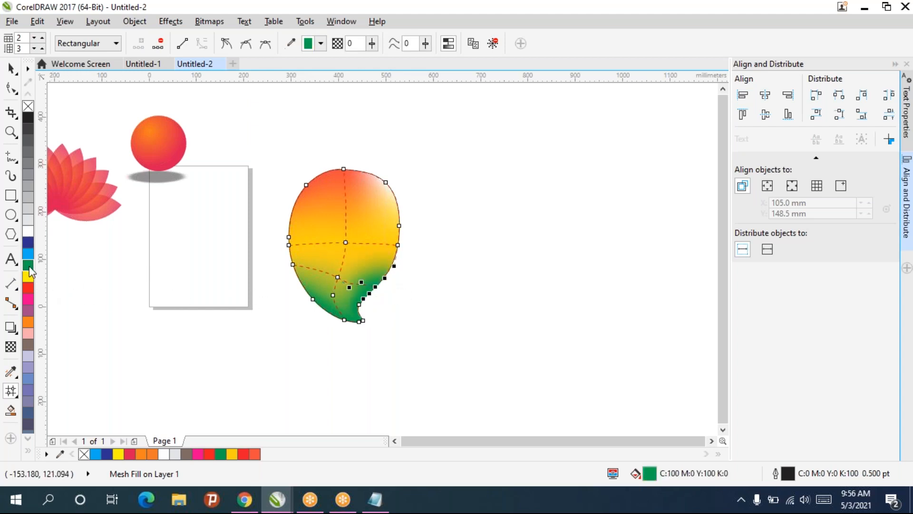
Nudge the white node on the mesh's upper right edge slightly inward.
{"action": "left_click", "coordinate": [399, 225]}
{"action": "left_click_drag", "start_coordinate": [386, 183], "coordinate": [385, 185]}
{"action": "left_click", "coordinate": [421, 185]}
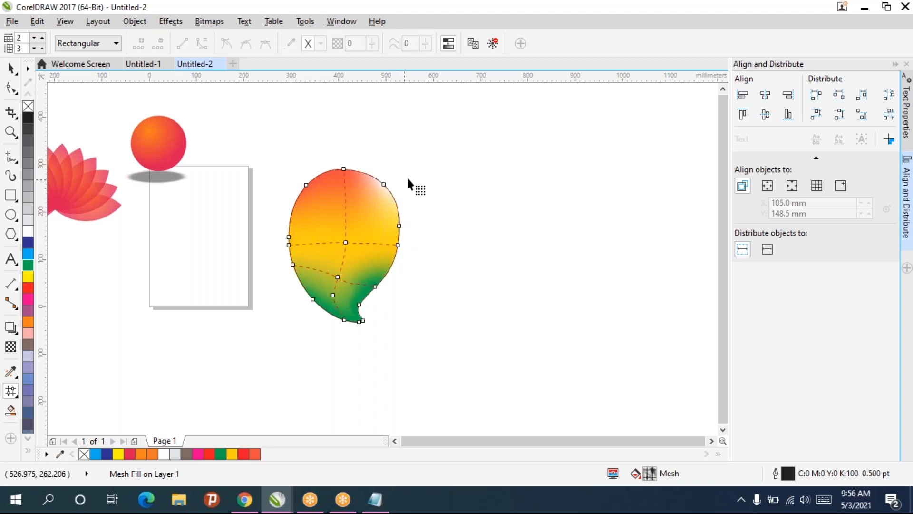
Try adding crossing mesh lines through the upper half of the mango shape.
{"action": "scroll", "coordinate": [385, 227], "scroll_direction": "up", "scroll_amount": 2}
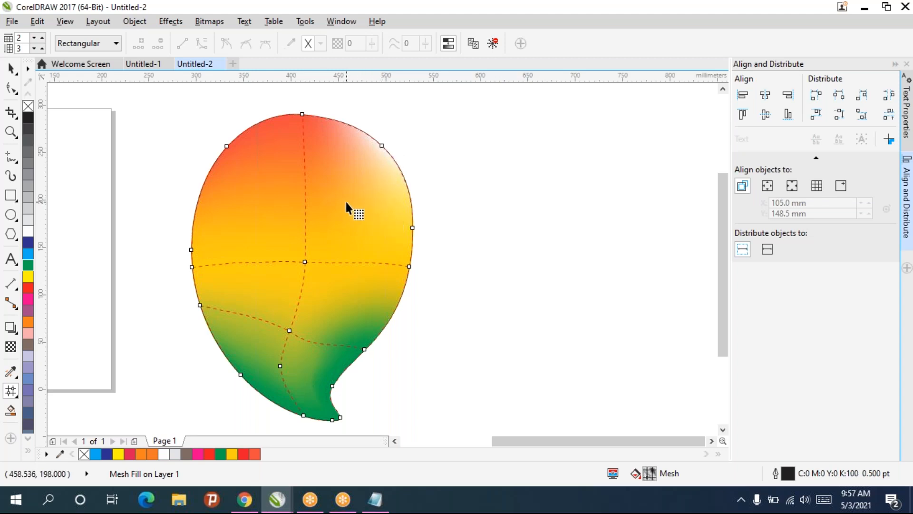
{"action": "double_click", "coordinate": [307, 195]}
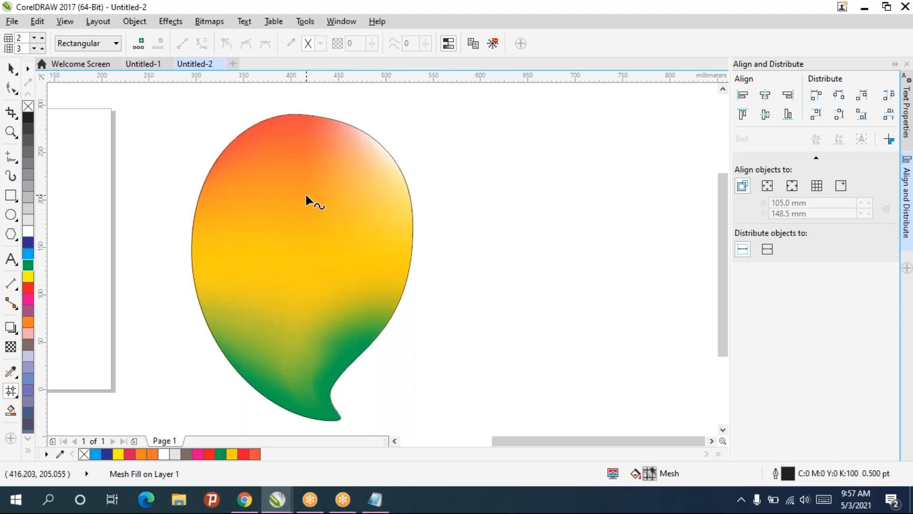
{"action": "double_click", "coordinate": [364, 179]}
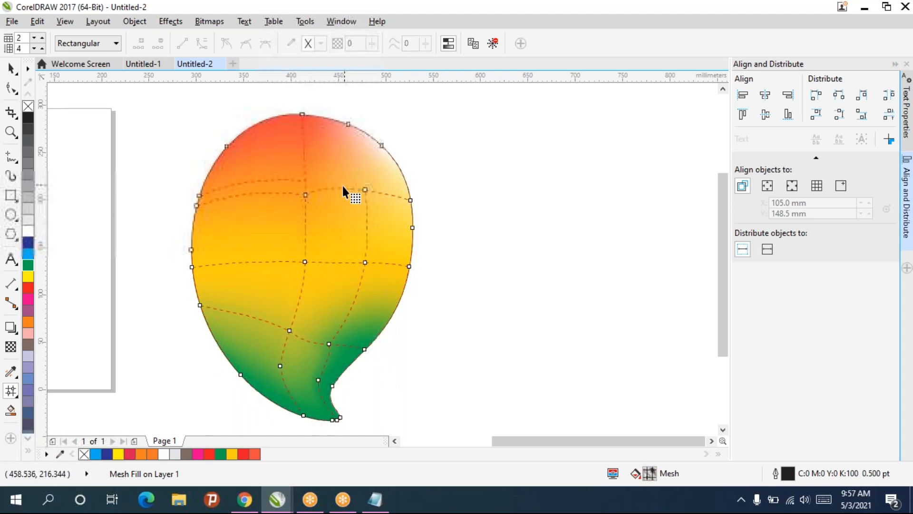
Add a mesh line across the upper part of the shape, and colour its centre node orange (C:0 M:60 Y:100 K:0).
{"action": "double_click", "coordinate": [306, 195]}
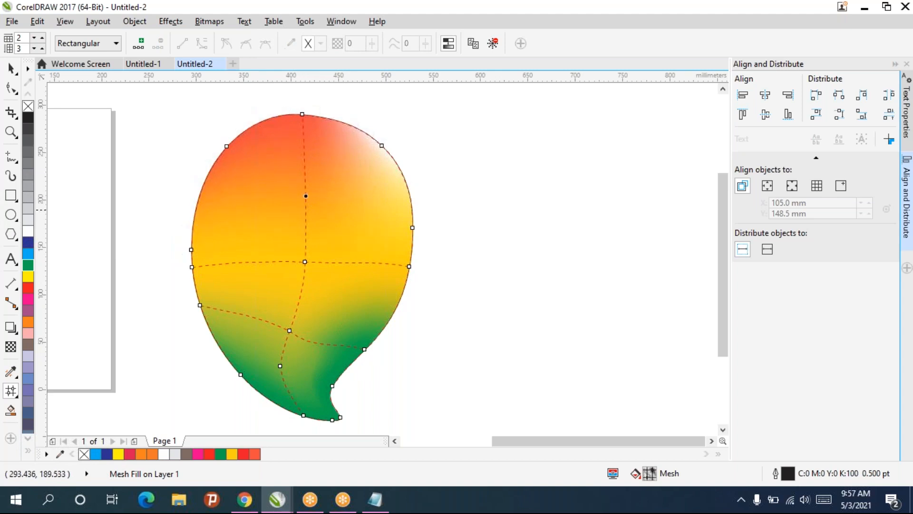
{"action": "double_click", "coordinate": [305, 191]}
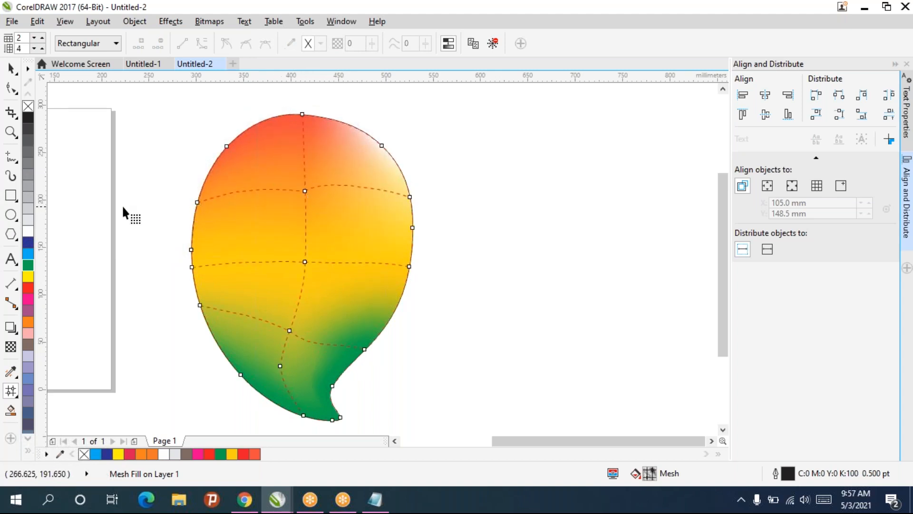
{"action": "left_click", "coordinate": [305, 191]}
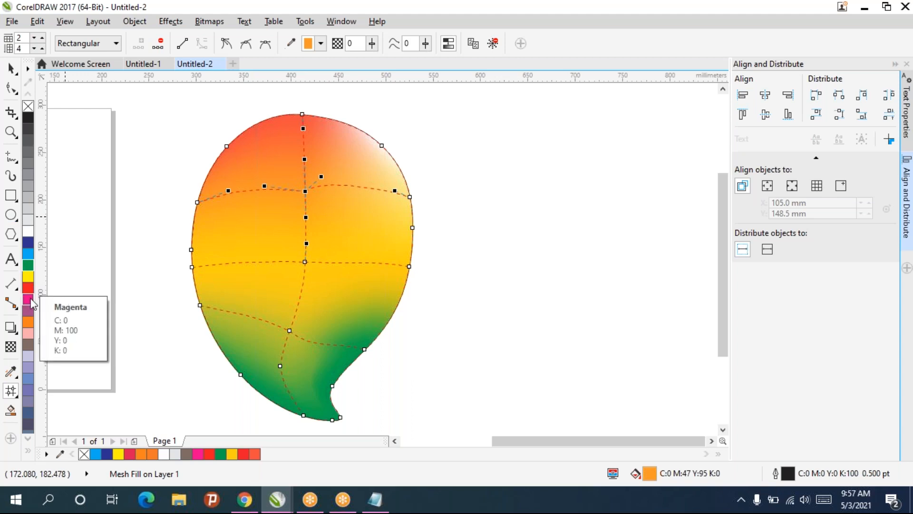
{"action": "left_click", "coordinate": [28, 322]}
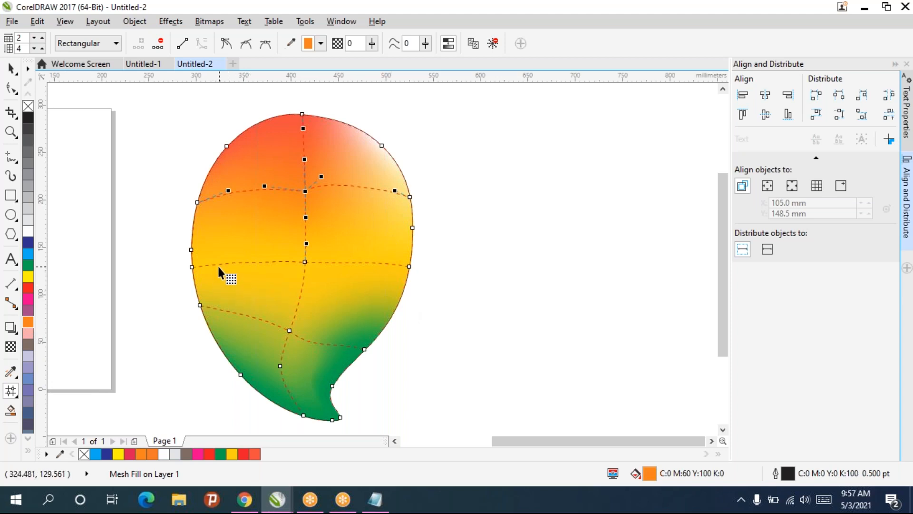
Try colouring the left edge node of the middle mesh line green, and undo the colour.
{"action": "left_click", "coordinate": [192, 267]}
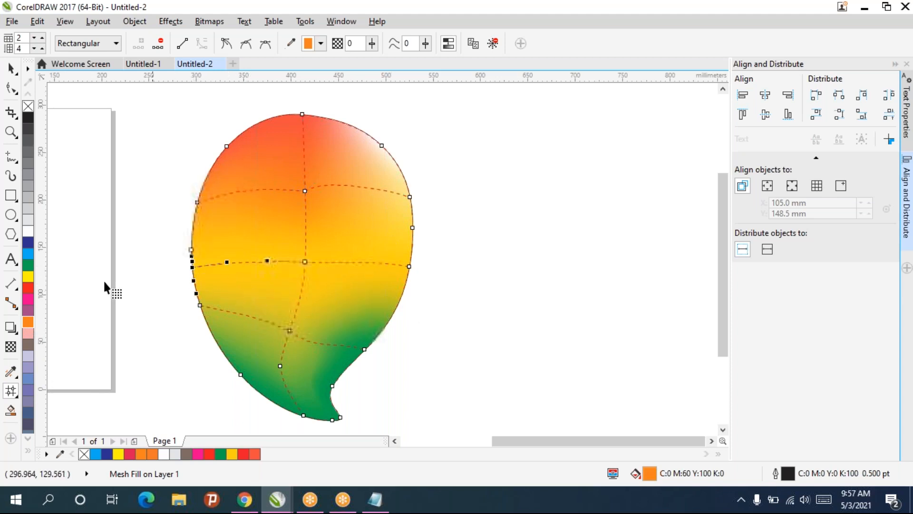
{"action": "left_click", "coordinate": [29, 265]}
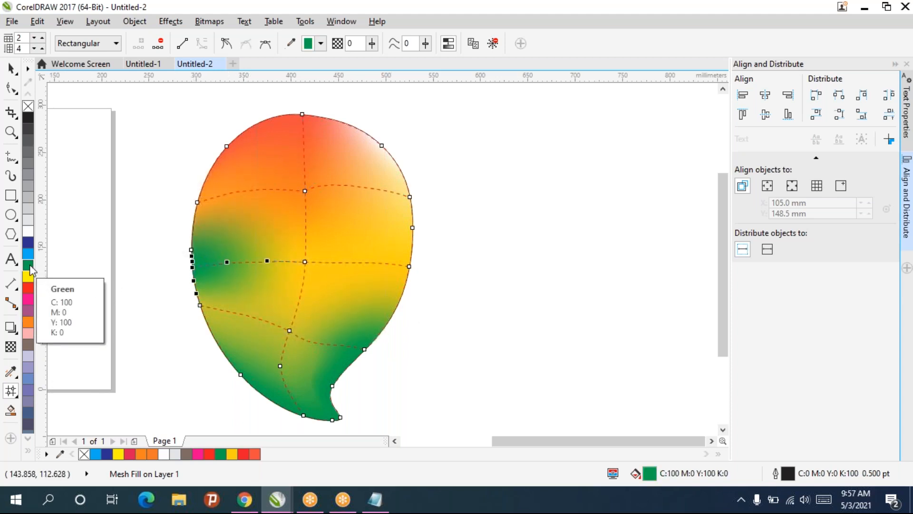
{"action": "key", "text": "ctrl+z"}
Add crossing mesh lines near the lower left edge, try green on the new intersection node, and undo that colour.
{"action": "left_click", "coordinate": [204, 288]}
{"action": "double_click", "coordinate": [204, 287]}
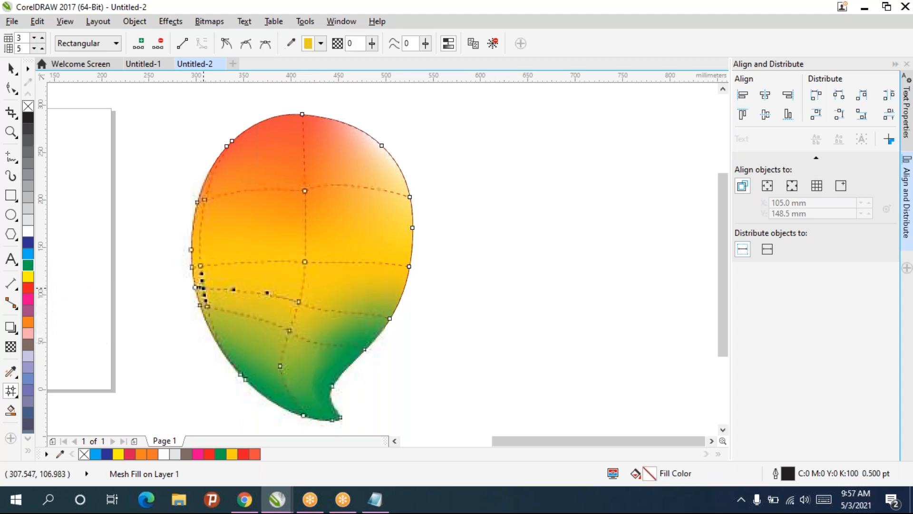
{"action": "left_click", "coordinate": [27, 266]}
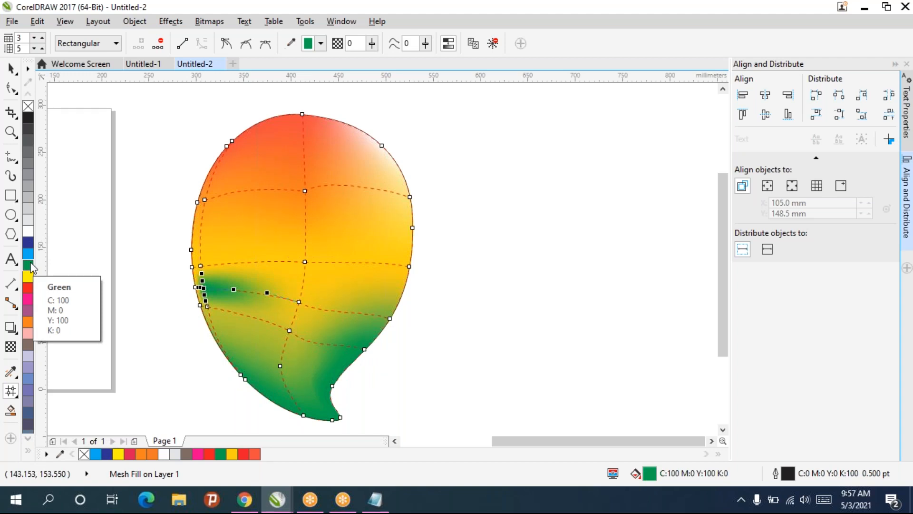
{"action": "key", "text": "ctrl+z"}
Try colouring the nodes at the left end of the lowest cross mesh line green, and undo the colour.
{"action": "left_click_drag", "start_coordinate": [182, 291], "coordinate": [208, 311]}
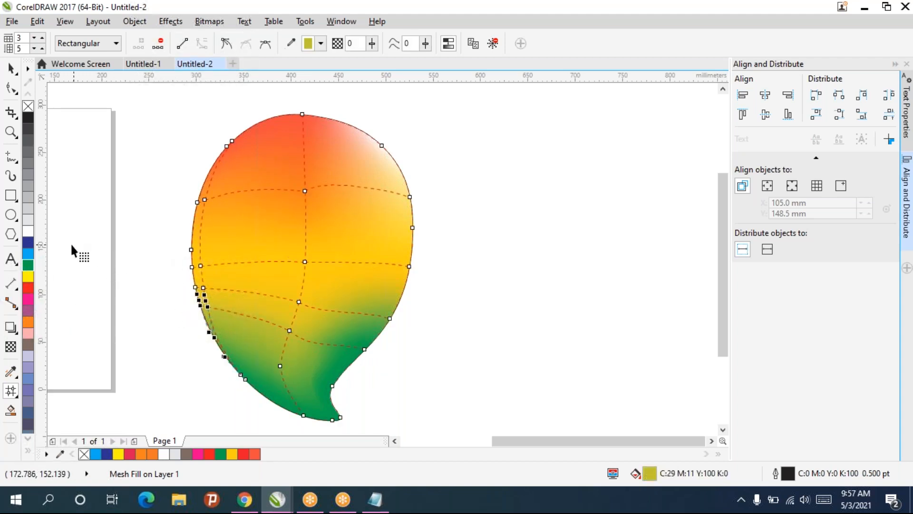
{"action": "left_click", "coordinate": [32, 267]}
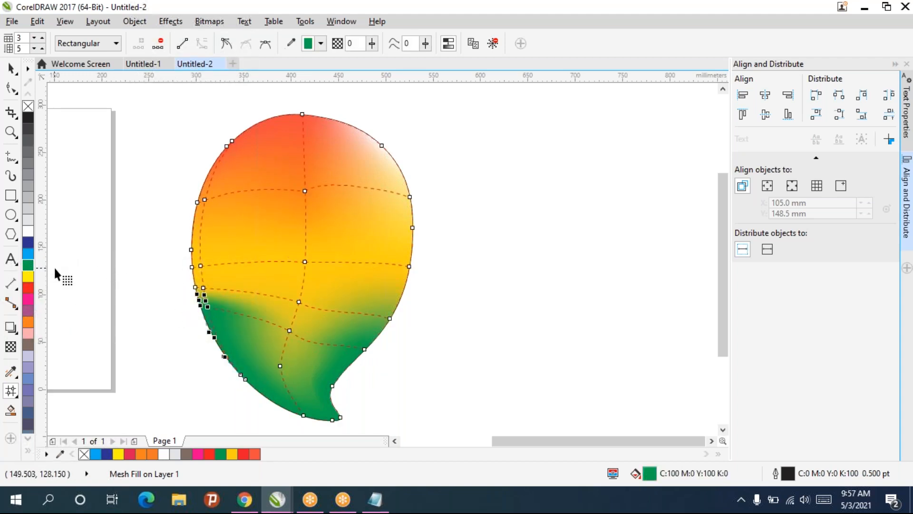
{"action": "key", "text": "ctrl+z"}
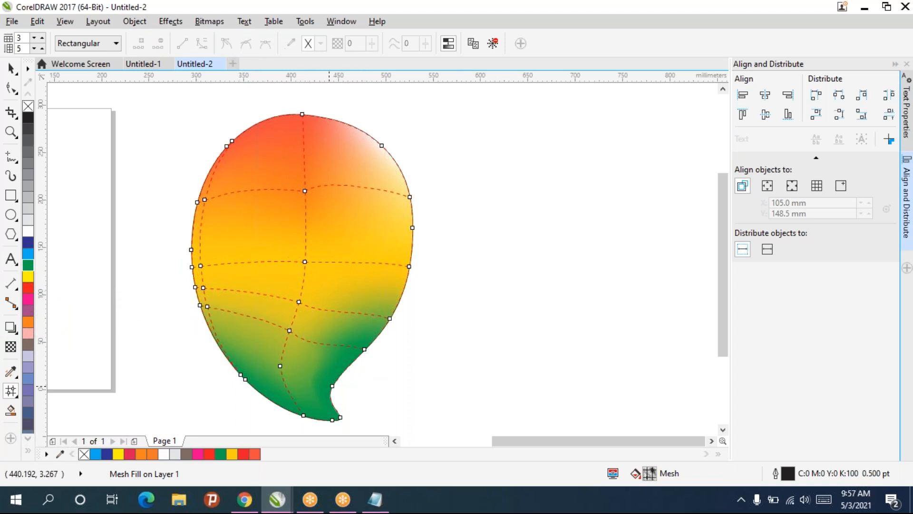
Recolour the mesh nodes around the bottom tip and lower left edge a lighter green (C:63 M:0 Y:100 K:0).
{"action": "left_click_drag", "start_coordinate": [381, 420], "coordinate": [213, 348]}
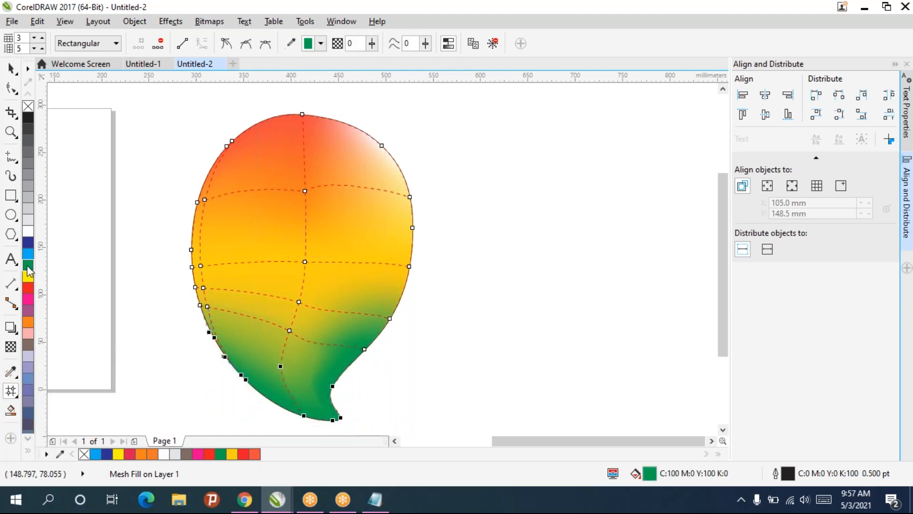
{"action": "left_click", "coordinate": [28, 267]}
{"action": "left_click", "coordinate": [39, 304]}
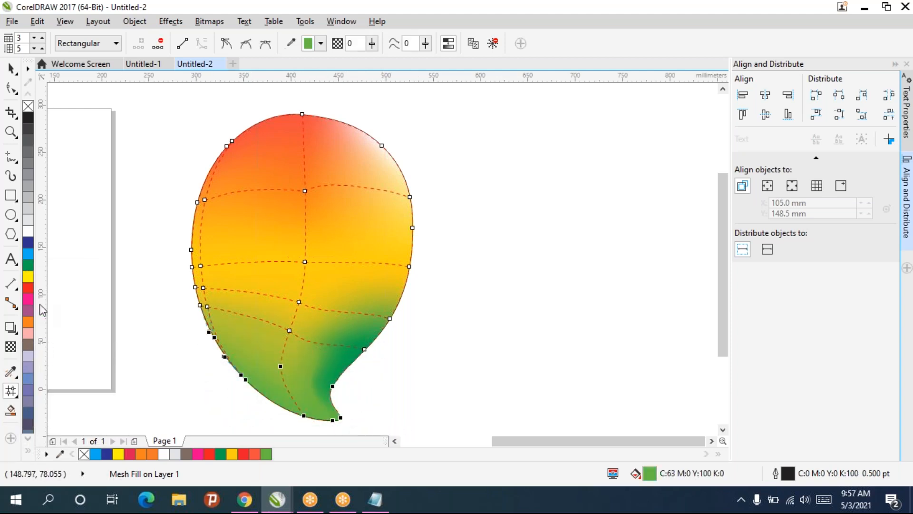
Recolour the lower right edge node above the tip with the same light green (C:63 M:0 Y:100 K:0).
{"action": "left_click", "coordinate": [383, 402]}
{"action": "left_click", "coordinate": [364, 349]}
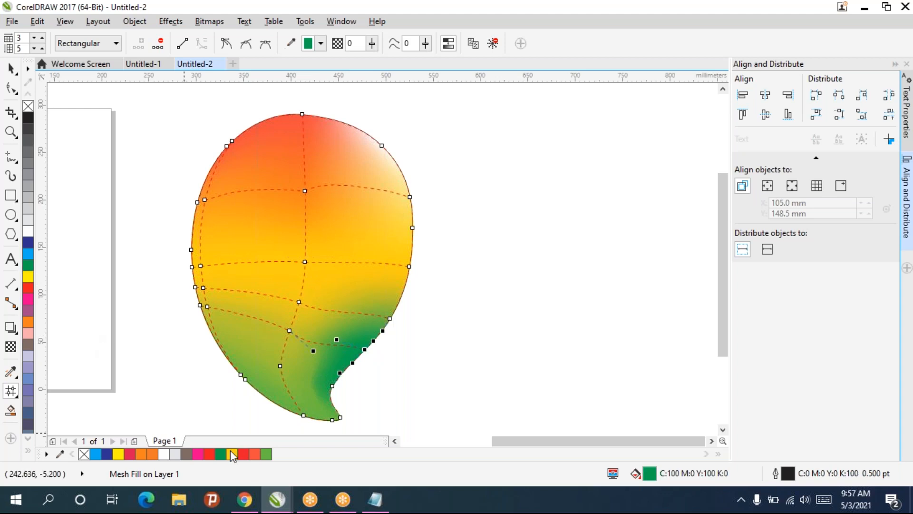
{"action": "left_click", "coordinate": [265, 454]}
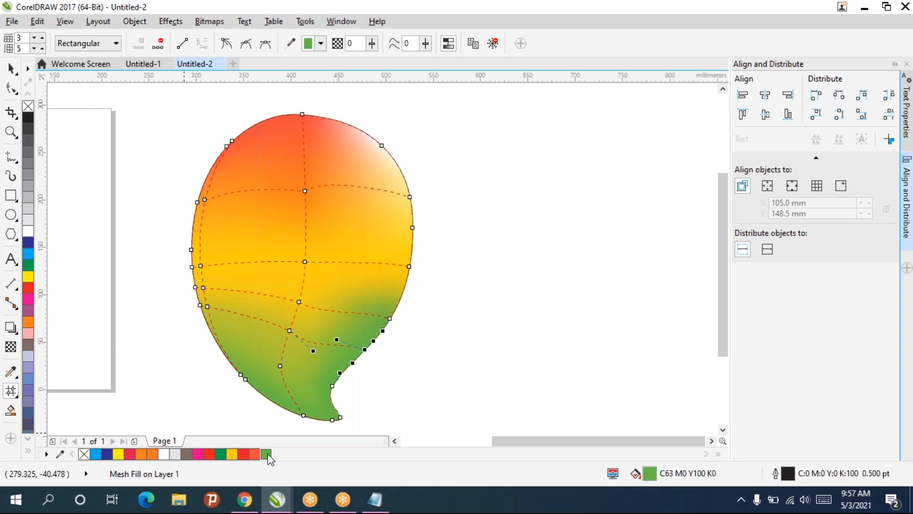
{"action": "left_click", "coordinate": [480, 338]}
{"action": "scroll", "coordinate": [449, 351], "scroll_direction": "down", "scroll_amount": 2}
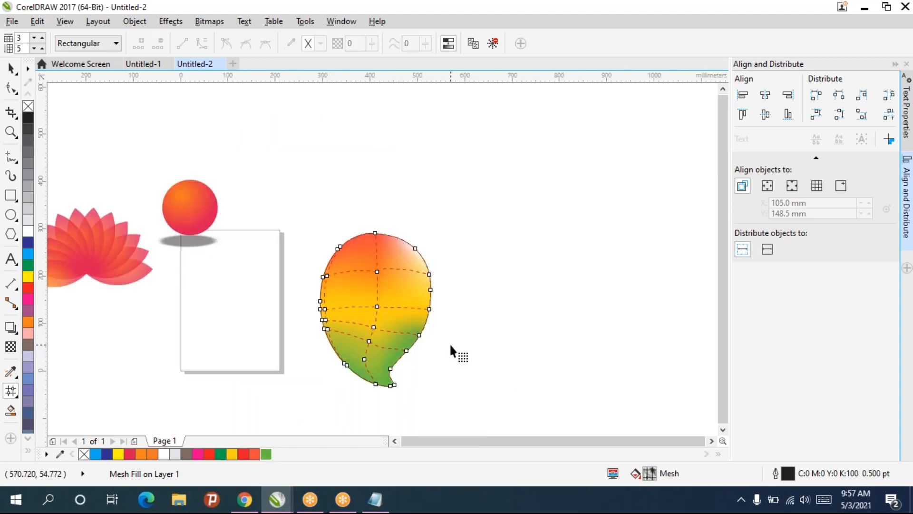
Select all mesh nodes around the bottom tip and lower left edge, and move them together slightly upward.
{"action": "scroll", "coordinate": [449, 344], "scroll_direction": "up", "scroll_amount": 3}
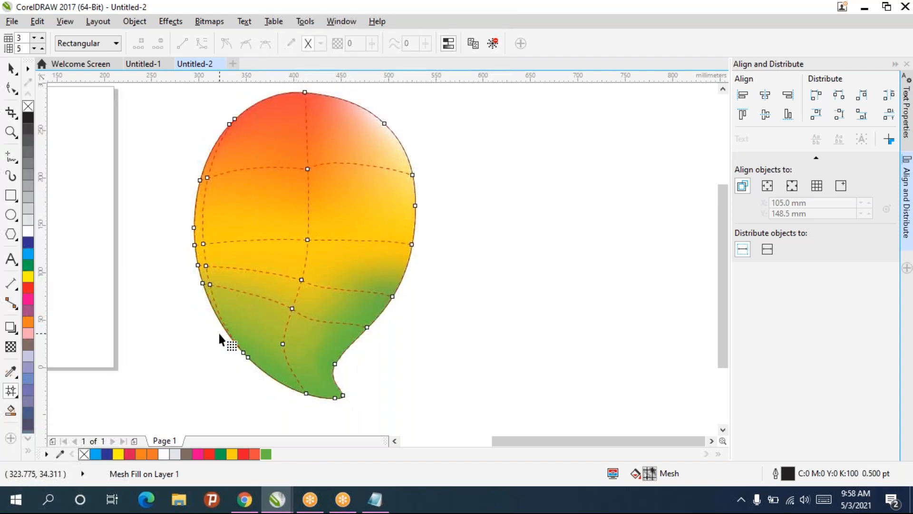
{"action": "left_click_drag", "start_coordinate": [233, 353], "coordinate": [205, 323]}
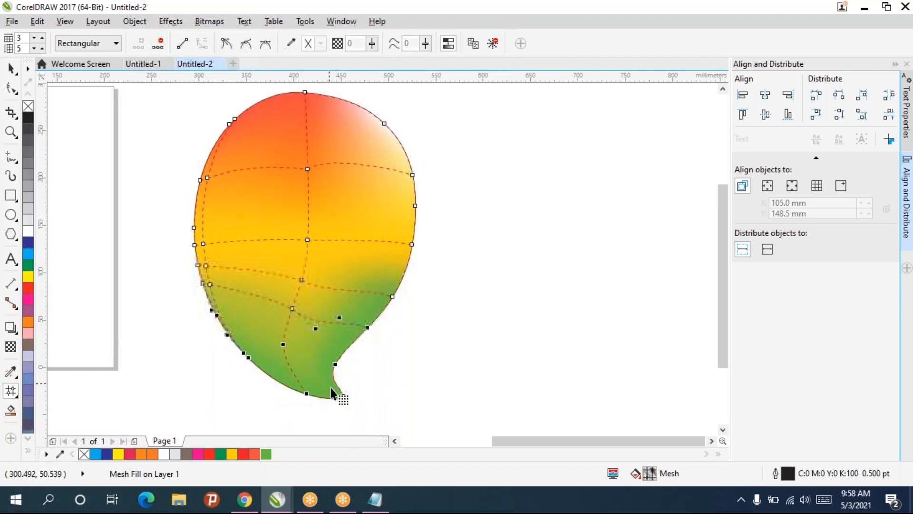
{"action": "left_click", "coordinate": [374, 400]}
{"action": "left_click_drag", "start_coordinate": [371, 412], "coordinate": [192, 323]}
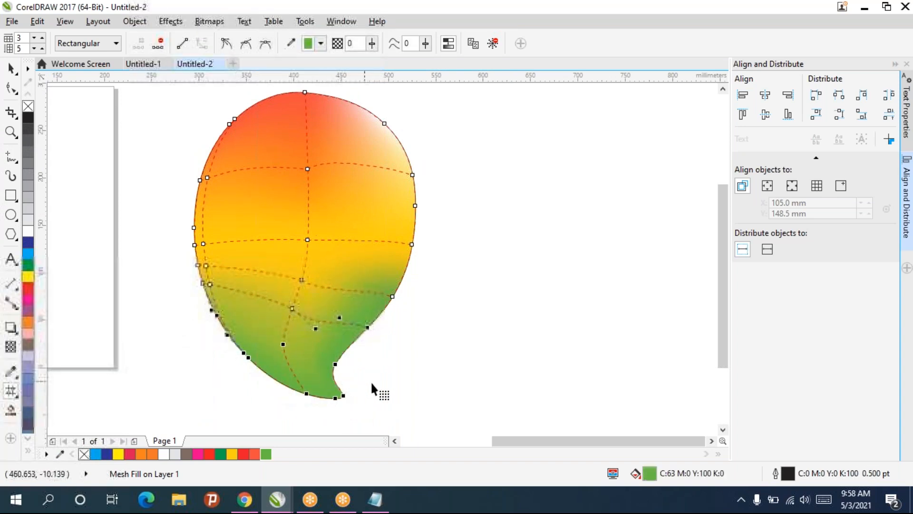
{"action": "left_click_drag", "start_coordinate": [371, 409], "coordinate": [209, 341]}
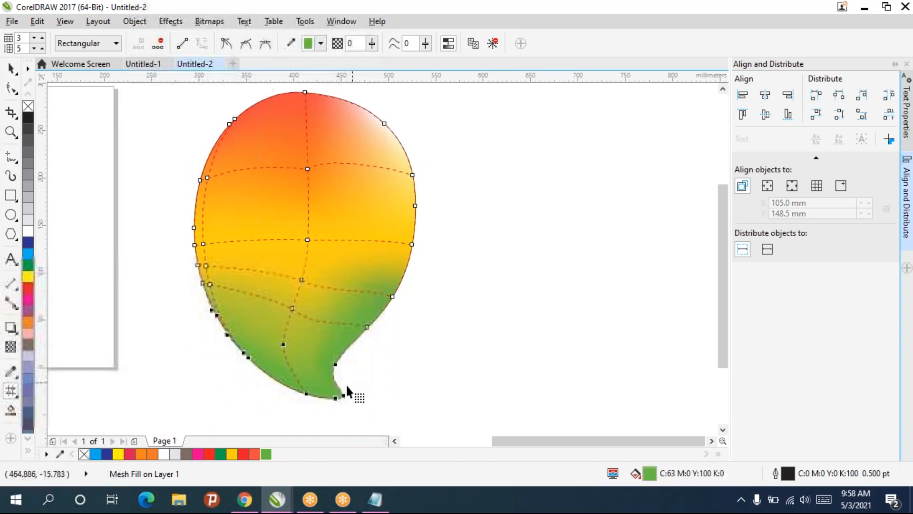
{"action": "left_click_drag", "start_coordinate": [345, 395], "coordinate": [342, 386]}
{"action": "left_click", "coordinate": [414, 381]}
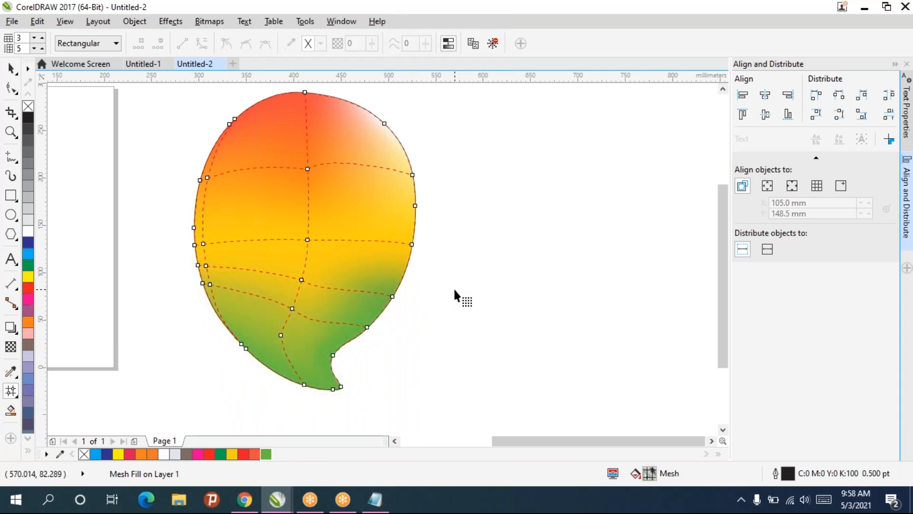
Try twice to pull a mesh node at the top centre of the outline downward, undoing each move.
{"action": "left_click_drag", "start_coordinate": [446, 262], "coordinate": [442, 340]}
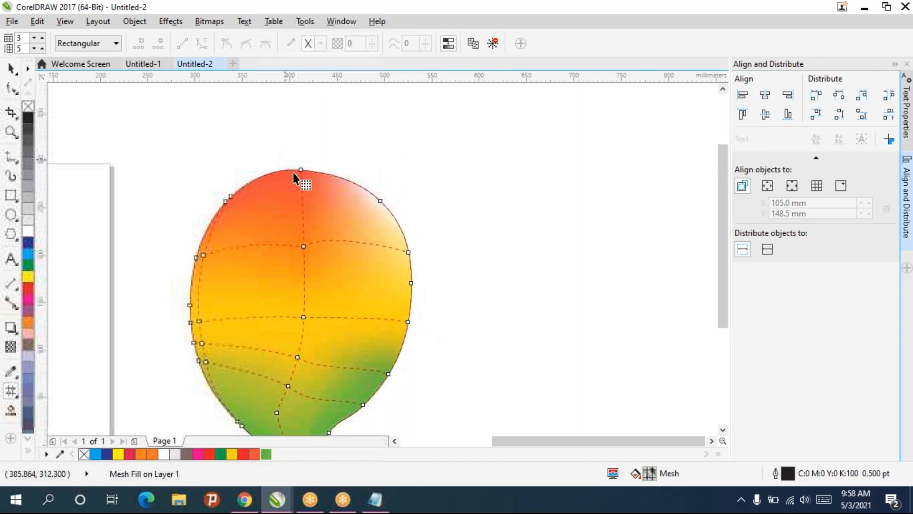
{"action": "left_click_drag", "start_coordinate": [301, 170], "coordinate": [304, 185]}
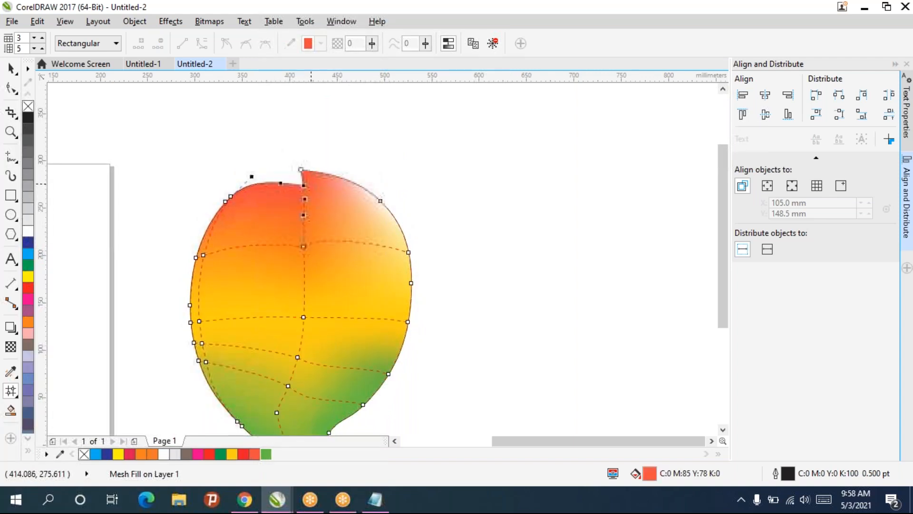
{"action": "key", "text": "ctrl+z"}
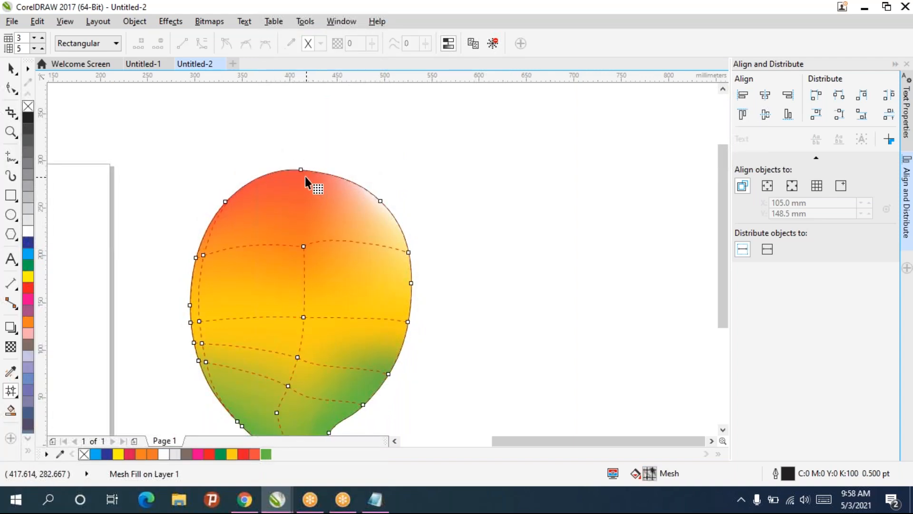
{"action": "left_click", "coordinate": [300, 170]}
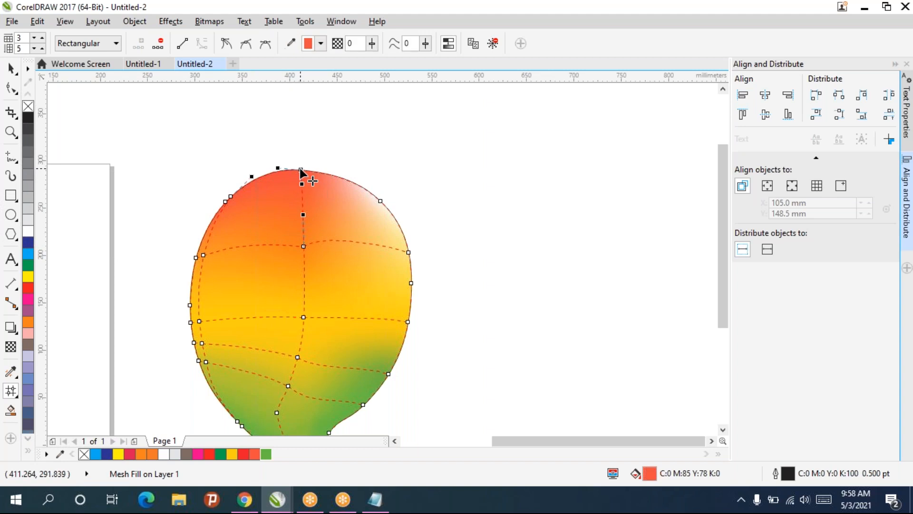
{"action": "scroll", "coordinate": [302, 171], "scroll_direction": "up", "scroll_amount": 7}
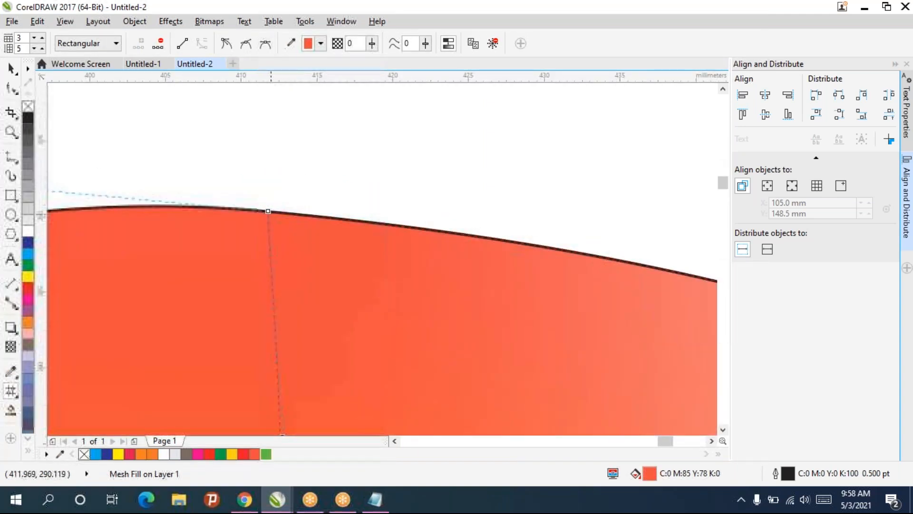
{"action": "left_click", "coordinate": [269, 214]}
{"action": "left_click_drag", "start_coordinate": [277, 278], "coordinate": [276, 278]}
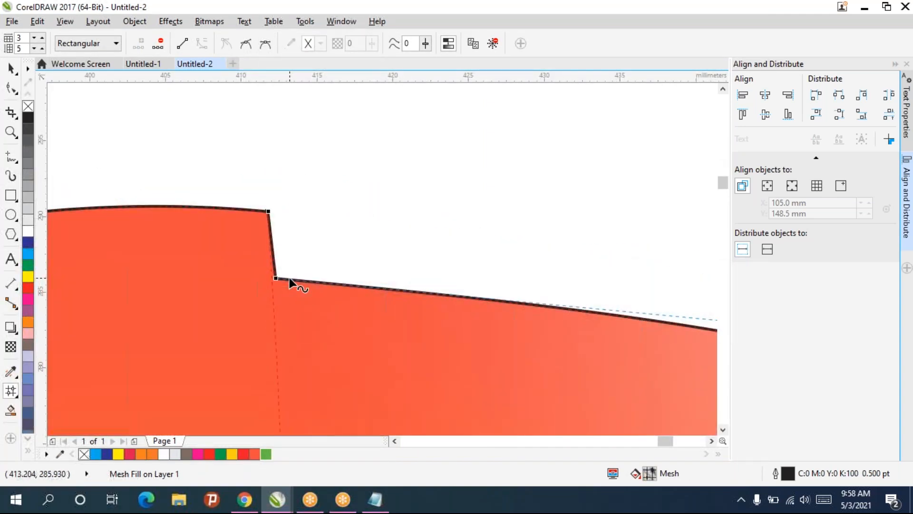
{"action": "key", "text": "ctrl+z"}
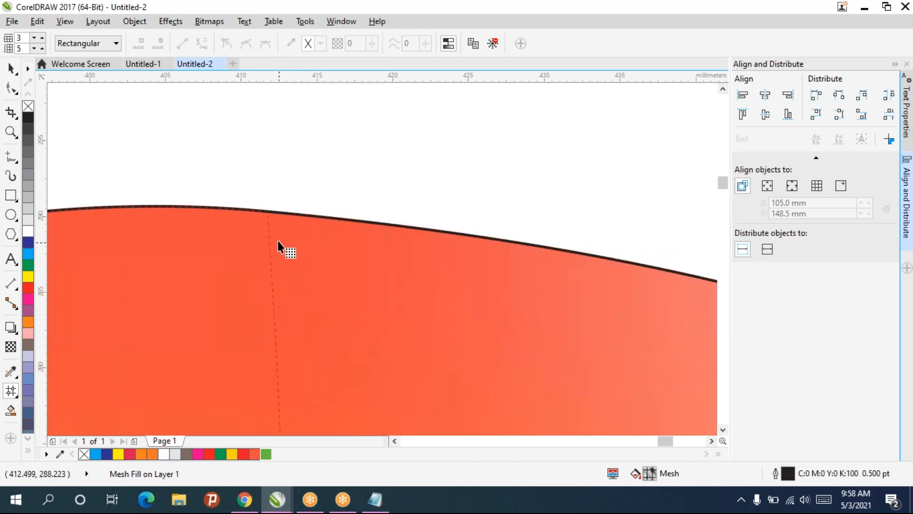
Select the overlapping mesh nodes at the top centre of the outline, and pull them down together.
{"action": "left_click", "coordinate": [267, 211]}
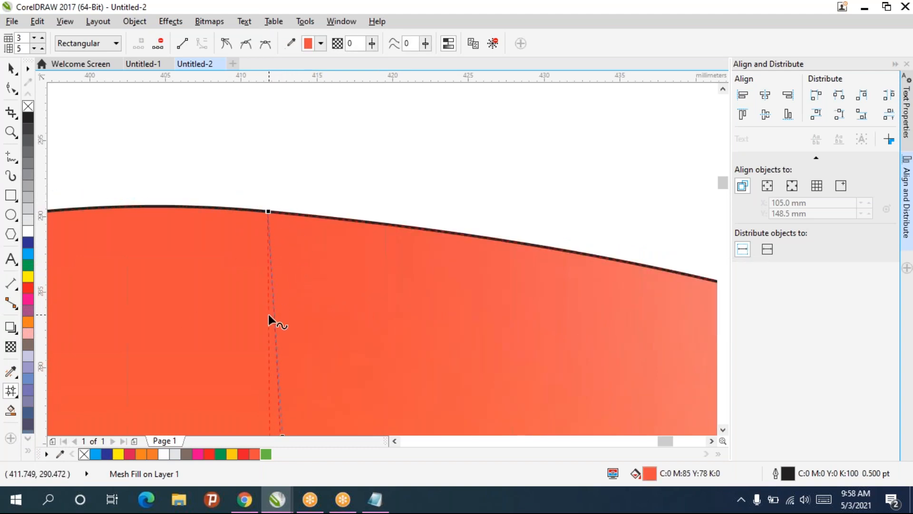
{"action": "scroll", "coordinate": [281, 273], "scroll_direction": "down", "scroll_amount": 2}
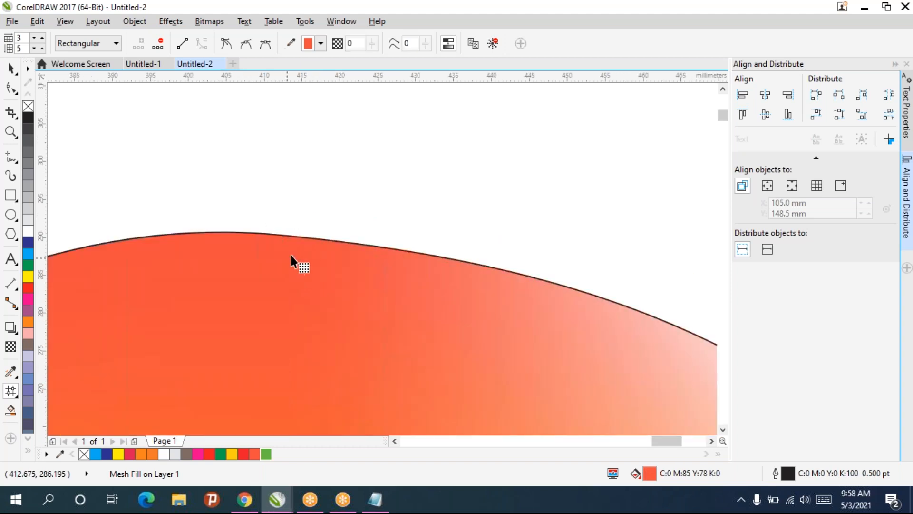
{"action": "scroll", "coordinate": [312, 200], "scroll_direction": "down", "scroll_amount": 2}
{"action": "left_click", "coordinate": [304, 168]}
{"action": "left_click", "coordinate": [306, 169]}
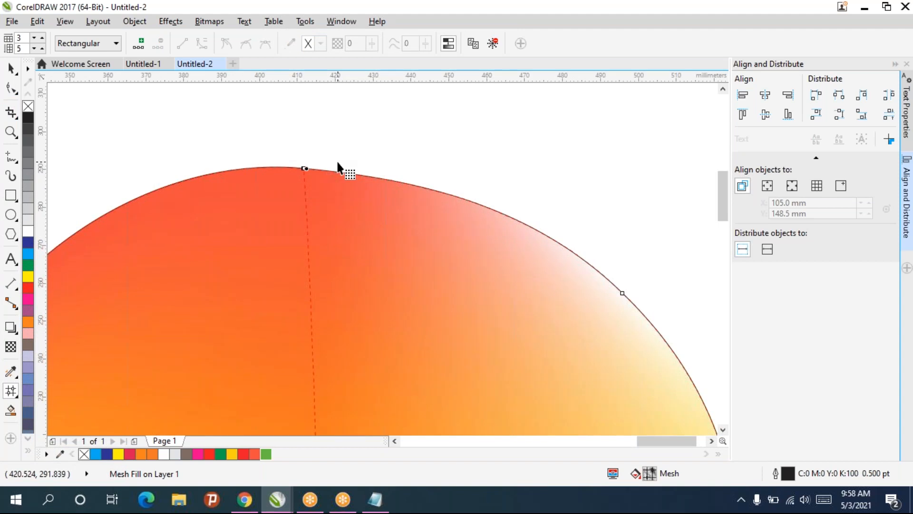
{"action": "left_click", "coordinate": [305, 168]}
{"action": "left_click_drag", "start_coordinate": [304, 168], "coordinate": [306, 210]}
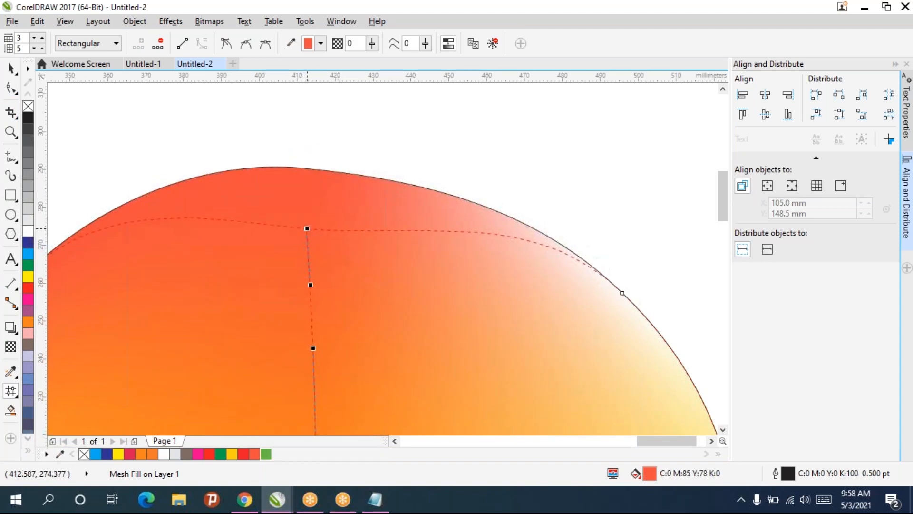
Reshape the outline's upper left curve by adjusting the curve handles between the top centre and upper left mesh nodes.
{"action": "scroll", "coordinate": [333, 221], "scroll_direction": "down", "scroll_amount": 4}
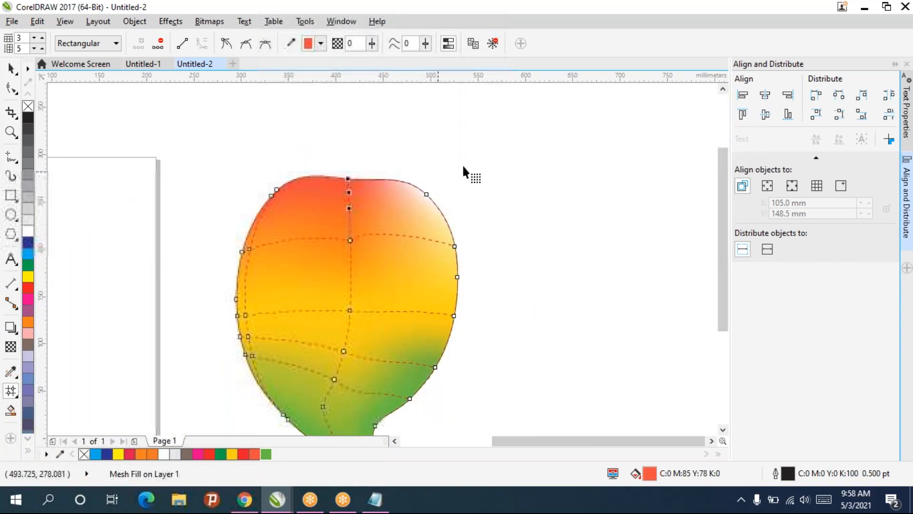
{"action": "scroll", "coordinate": [467, 174], "scroll_direction": "up", "scroll_amount": 2}
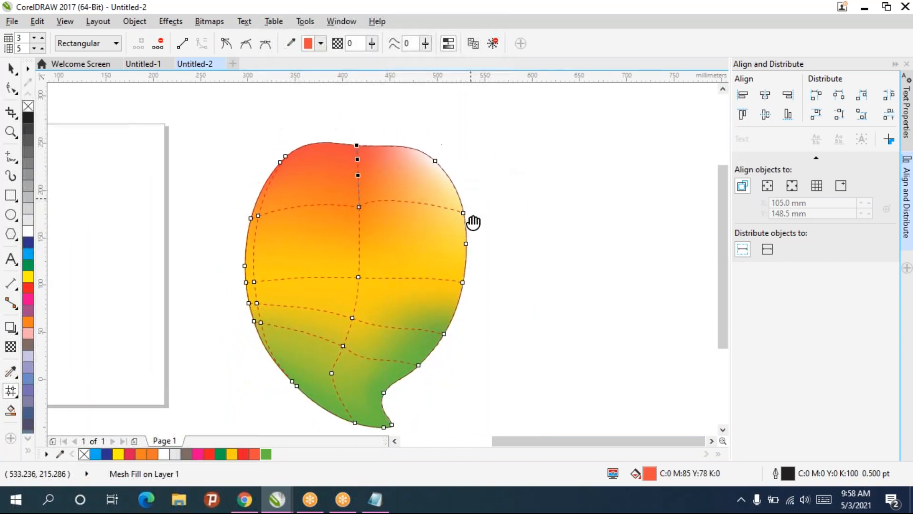
{"action": "left_click", "coordinate": [366, 131]}
{"action": "left_click", "coordinate": [356, 162]}
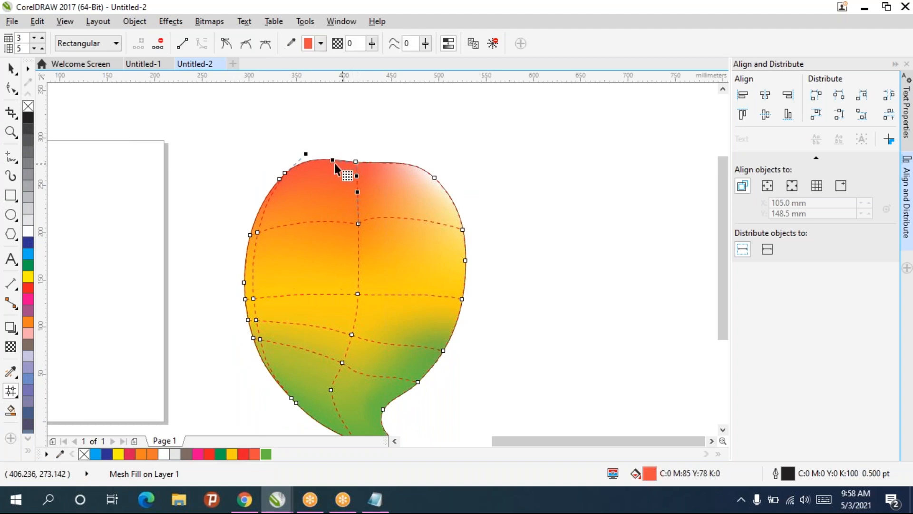
{"action": "left_click", "coordinate": [305, 159]}
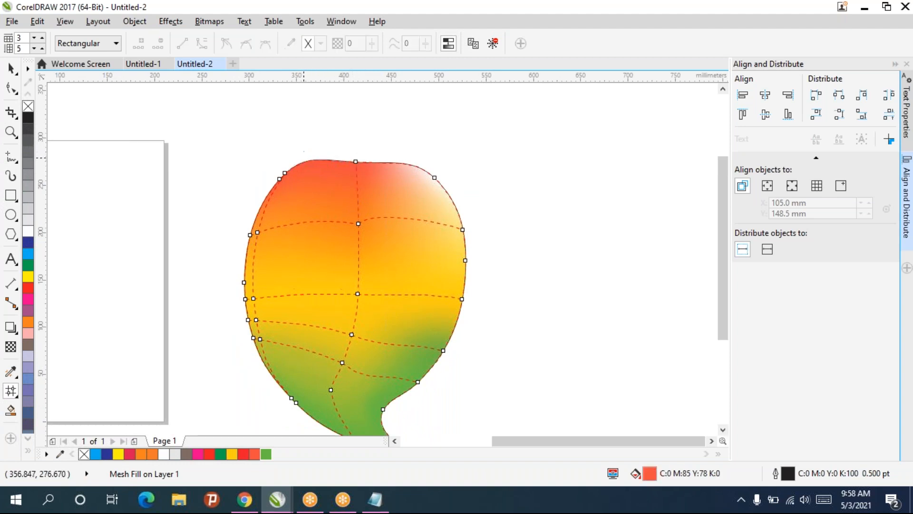
{"action": "left_click", "coordinate": [281, 176]}
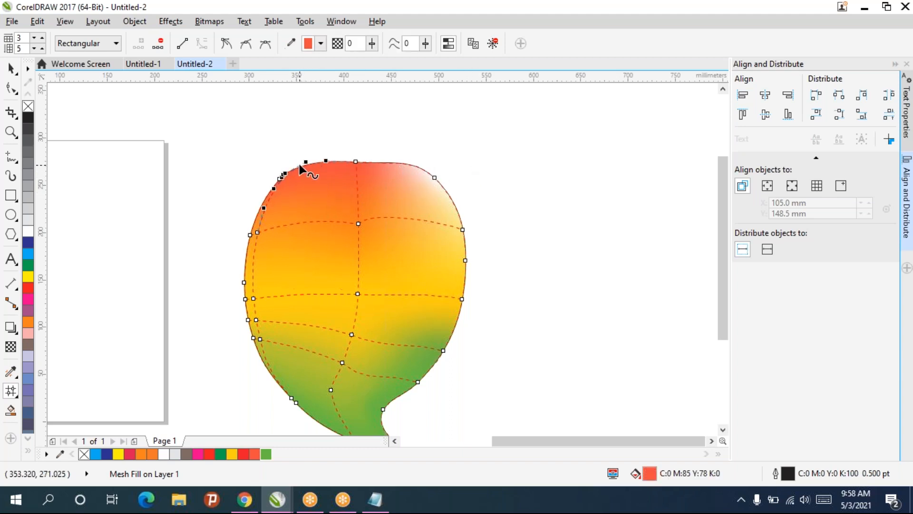
{"action": "scroll", "coordinate": [299, 175], "scroll_direction": "up", "scroll_amount": 3}
{"action": "left_click_drag", "start_coordinate": [325, 153], "coordinate": [337, 135]}
{"action": "left_click", "coordinate": [527, 131]}
{"action": "scroll", "coordinate": [531, 132], "scroll_direction": "down", "scroll_amount": 3}
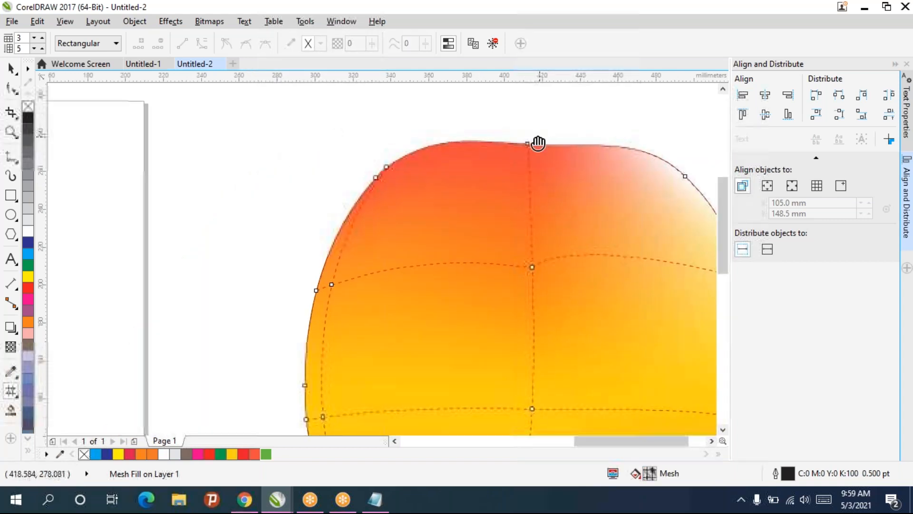
Draw a closed stem shape with the Pen tool on the mango's top centre, about 18 mm wide and 29 mm high.
{"action": "left_click_drag", "start_coordinate": [410, 149], "coordinate": [374, 218]}
{"action": "left_click", "coordinate": [13, 160]}
{"action": "left_click", "coordinate": [62, 200]}
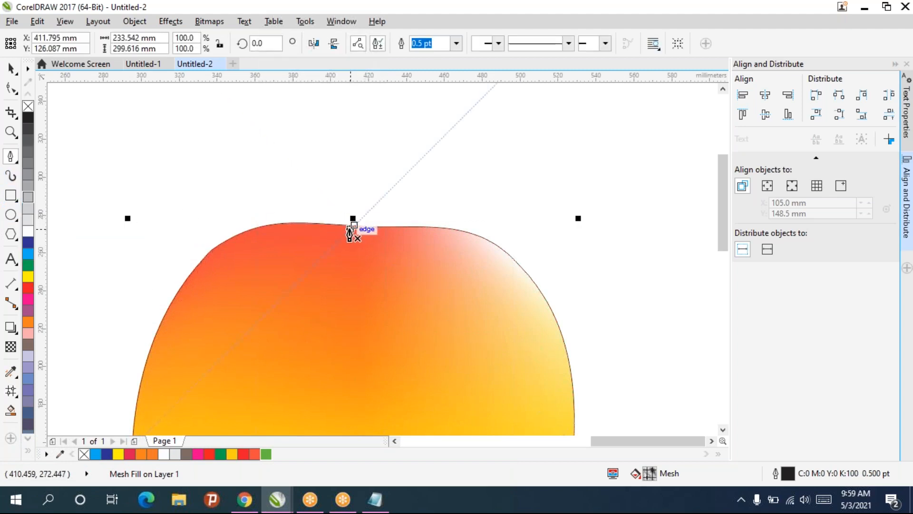
{"action": "left_click", "coordinate": [348, 225]}
{"action": "left_click_drag", "start_coordinate": [347, 198], "coordinate": [379, 189]}
{"action": "left_click", "coordinate": [362, 211]}
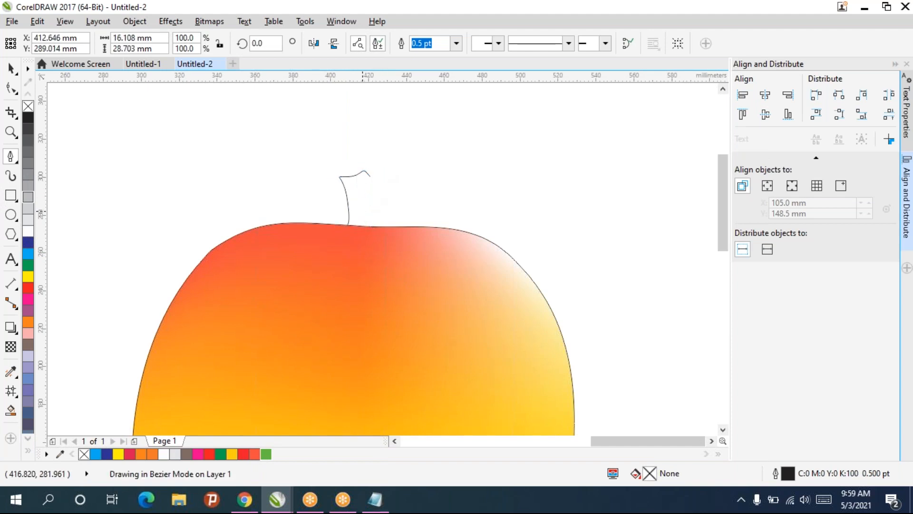
{"action": "left_click", "coordinate": [365, 226]}
{"action": "left_click", "coordinate": [348, 226]}
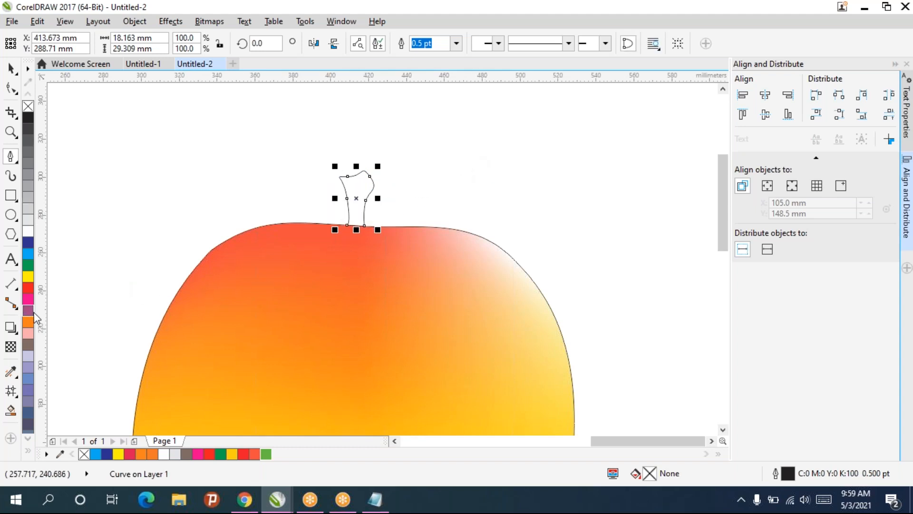
Fill the stem with a dark brown shade (C:58 M:56 Y:67 K:40).
{"action": "left_click", "coordinate": [31, 348]}
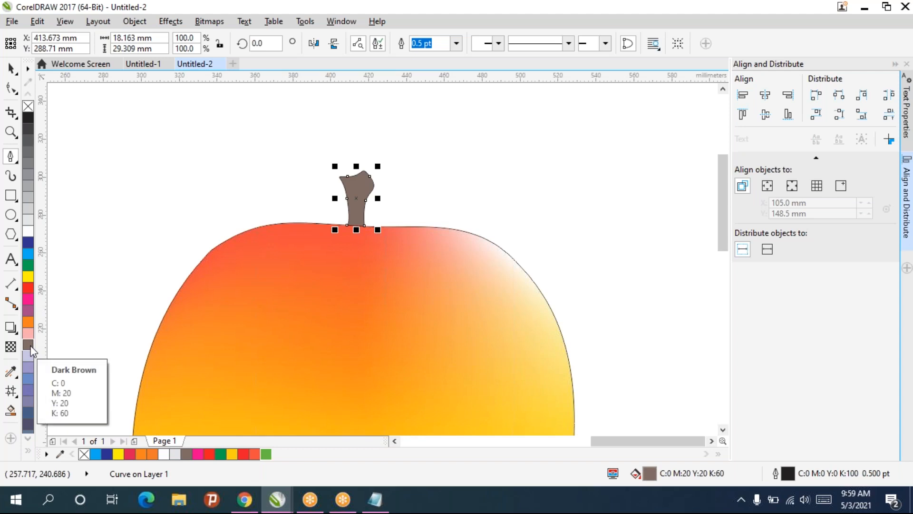
{"action": "left_click", "coordinate": [28, 345]}
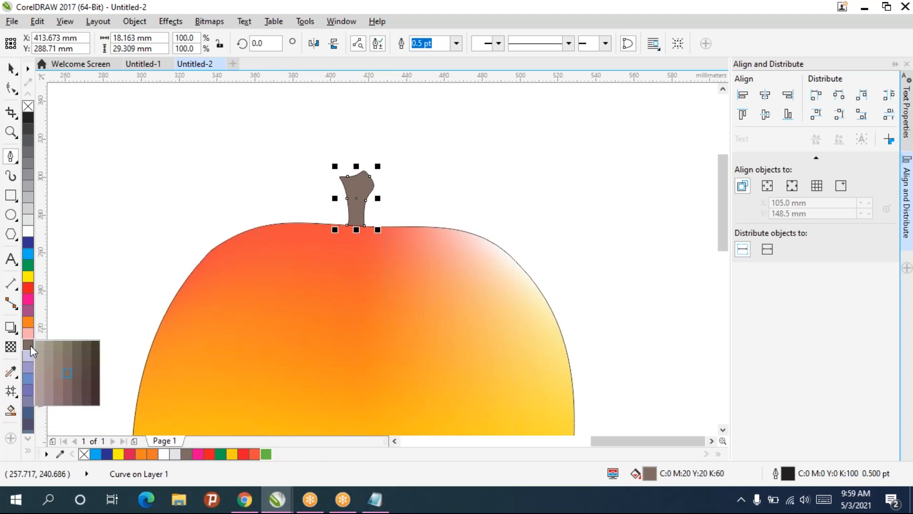
{"action": "left_click", "coordinate": [91, 357]}
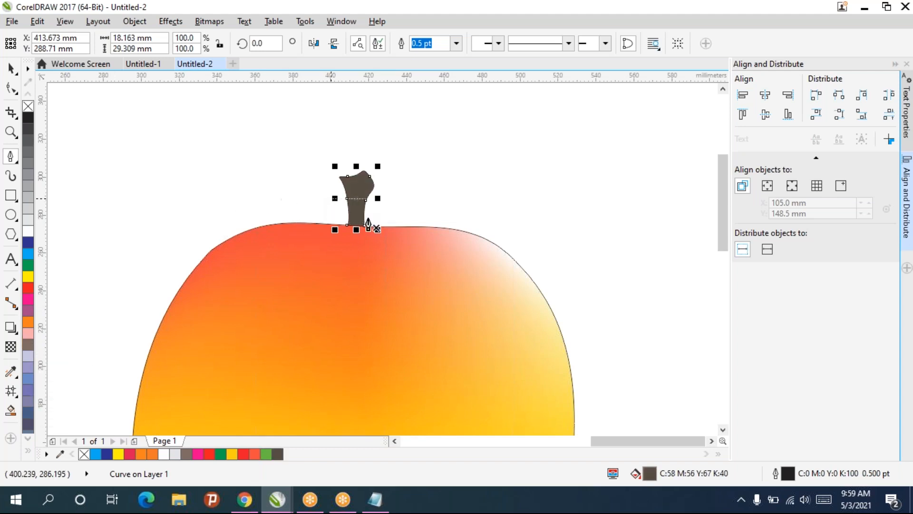
Apply a 2 by 2 rectangular mesh fill to the stem and select its central mesh node.
{"action": "scroll", "coordinate": [372, 228], "scroll_direction": "up", "scroll_amount": 4}
{"action": "left_click_drag", "start_coordinate": [323, 243], "coordinate": [333, 288]}
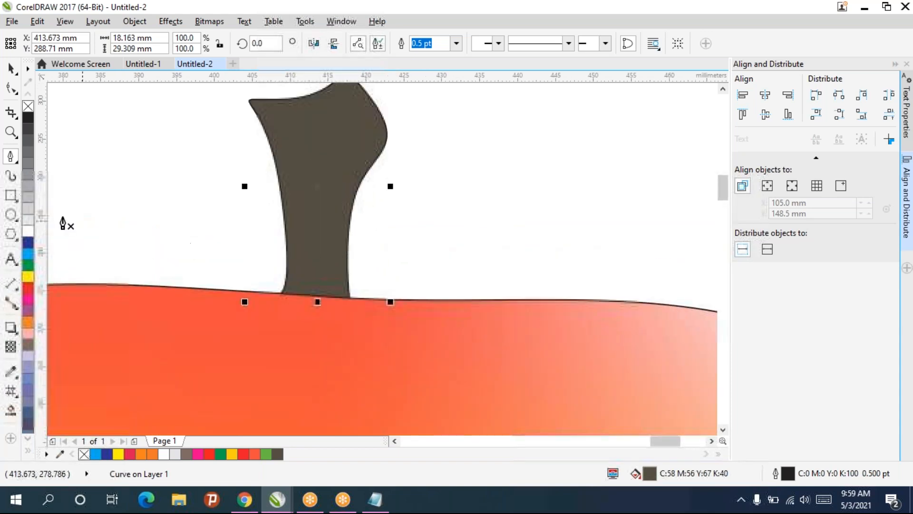
{"action": "left_click", "coordinate": [12, 157]}
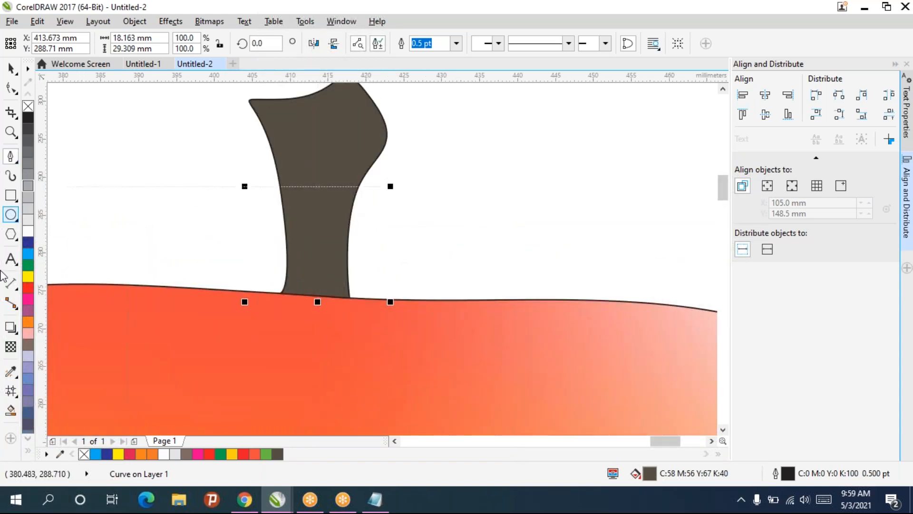
{"action": "left_click", "coordinate": [10, 395]}
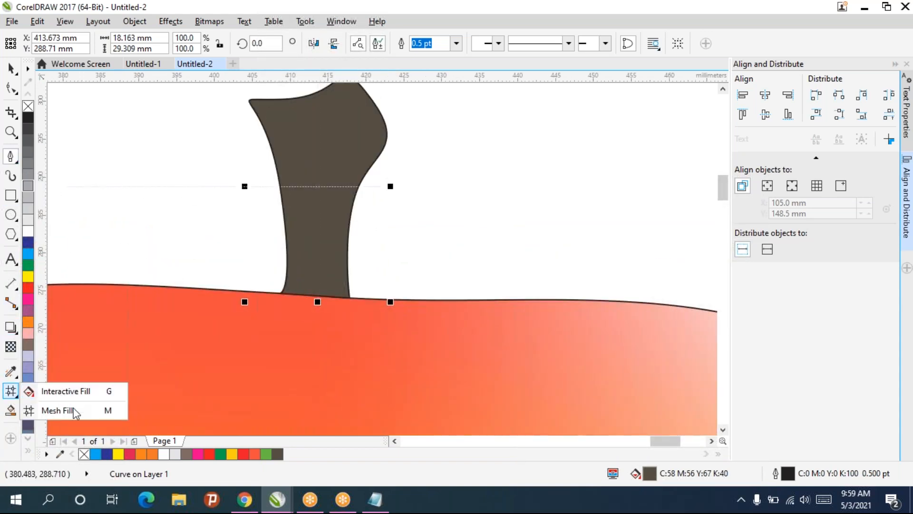
{"action": "left_click", "coordinate": [71, 411]}
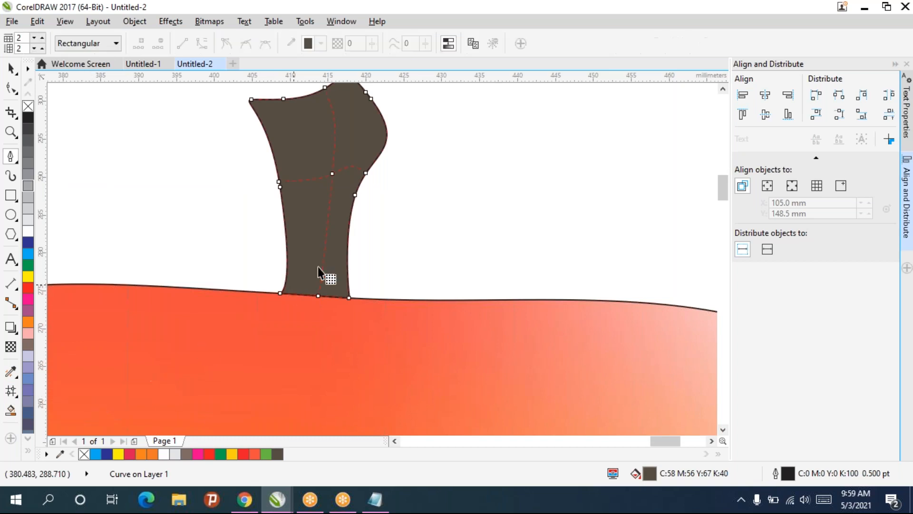
{"action": "left_click", "coordinate": [332, 174]}
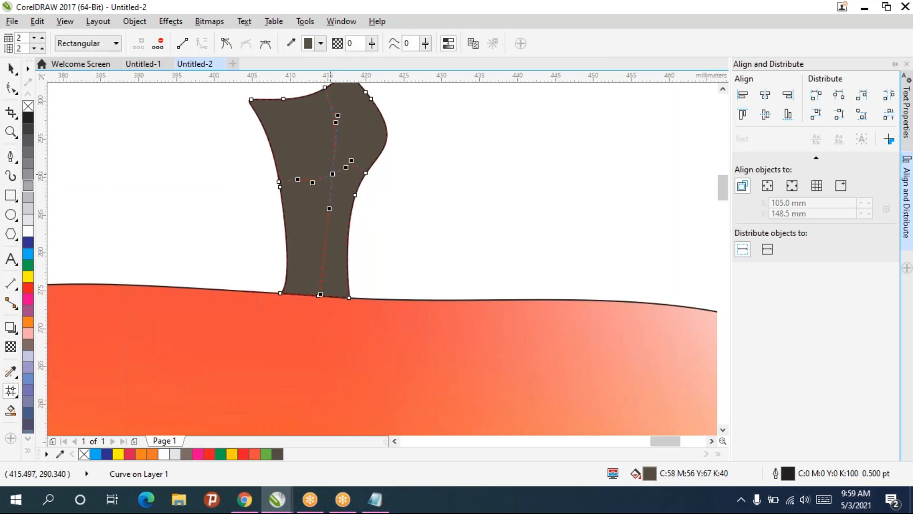
Try orange (C:0 M:60 Y:100 K:0), grey-brown (C:44 M:42 Y:52 K:8) and light brown (C:0 M:40 Y:60 K:20) on the stem's central mesh node.
{"action": "left_click", "coordinate": [28, 322]}
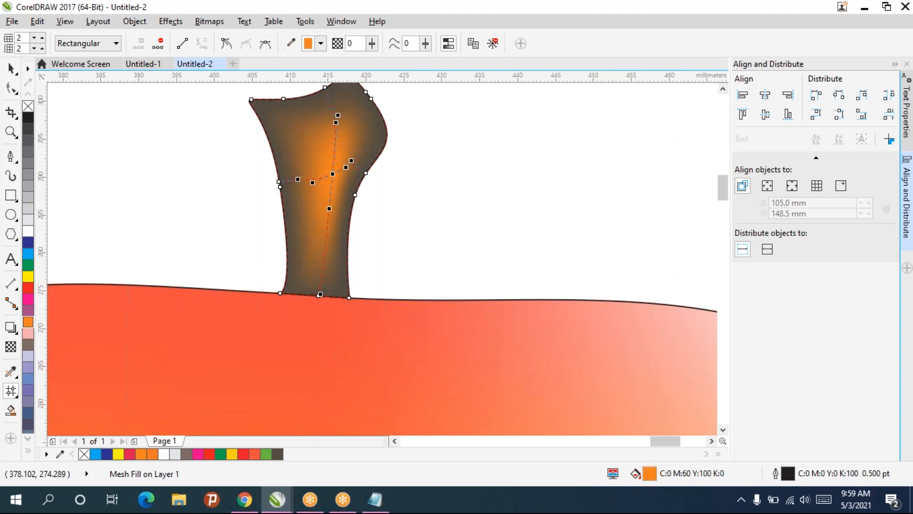
{"action": "left_click", "coordinate": [28, 323]}
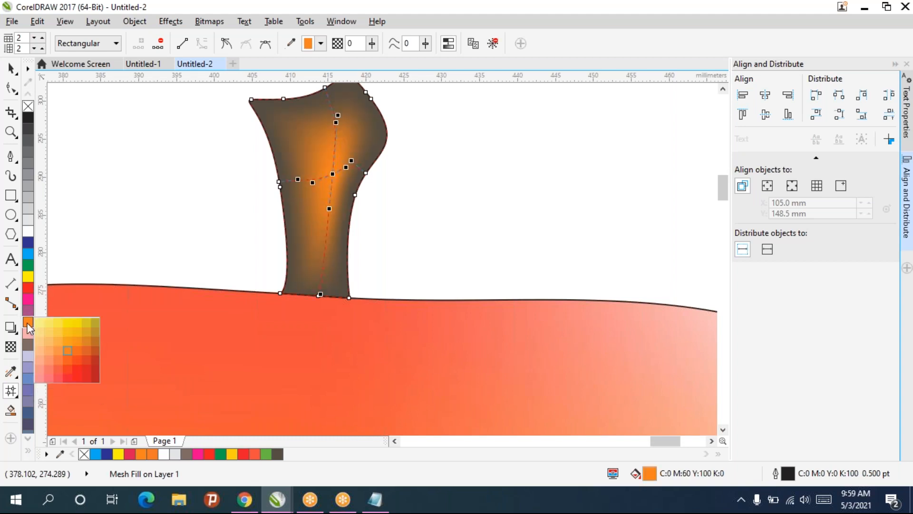
{"action": "left_click", "coordinate": [29, 348]}
{"action": "left_click", "coordinate": [57, 350]}
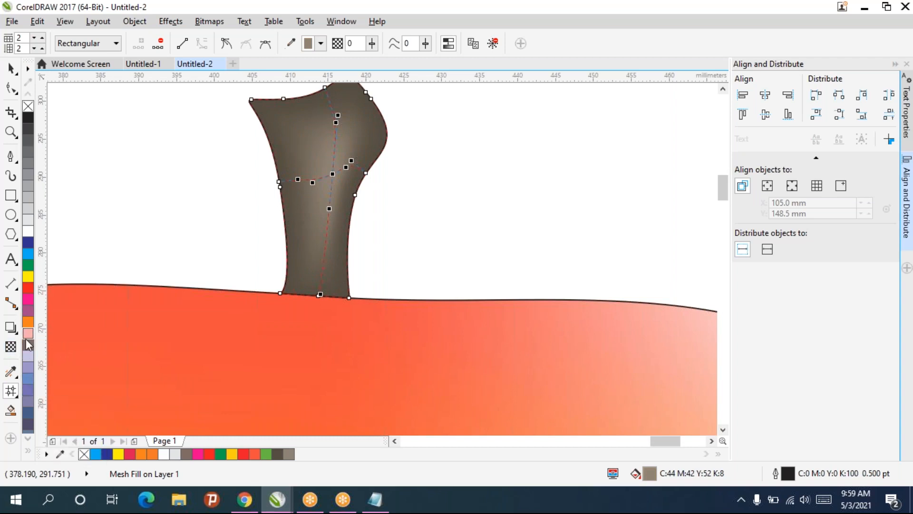
{"action": "scroll", "coordinate": [27, 345], "scroll_direction": "down", "scroll_amount": 5}
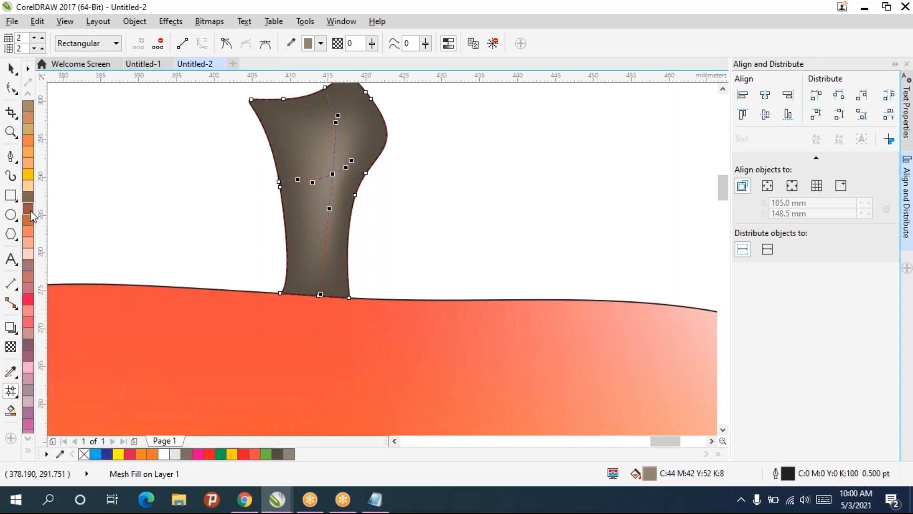
{"action": "left_click", "coordinate": [27, 220]}
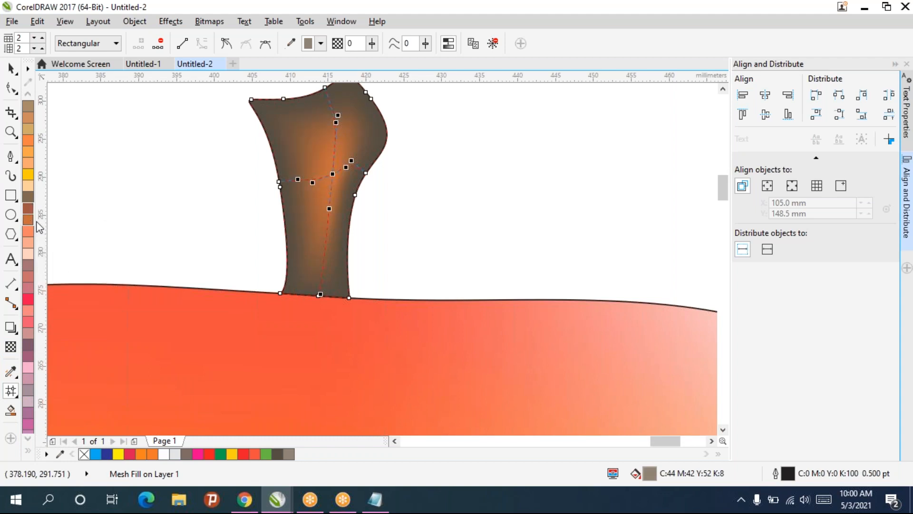
{"action": "left_click", "coordinate": [28, 125]}
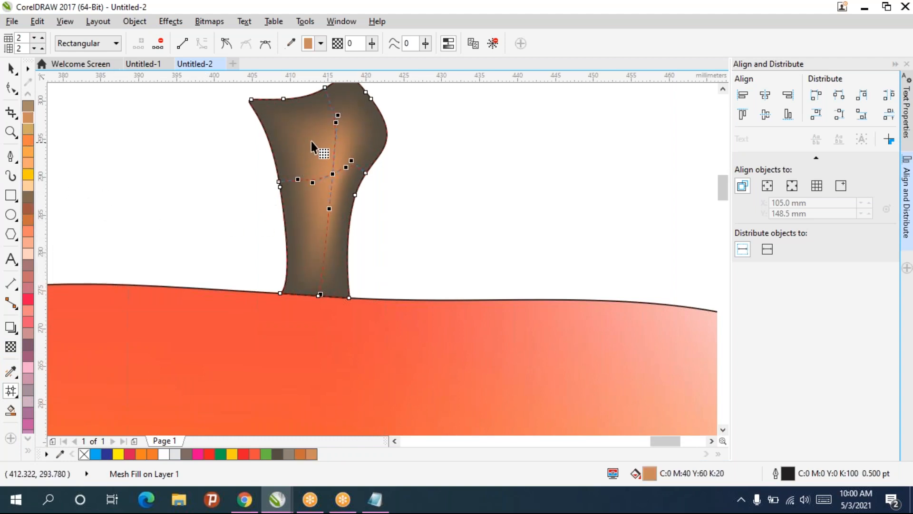
Recolour the stem's central mesh node brown (C:0 M:20 Y:40 K:60) and its top edge node light brown (C:0 M:20 Y:40 K:40).
{"action": "left_click", "coordinate": [27, 198]}
{"action": "scroll", "coordinate": [146, 255], "scroll_direction": "up", "scroll_amount": 3}
{"action": "left_click_drag", "start_coordinate": [367, 189], "coordinate": [390, 199]}
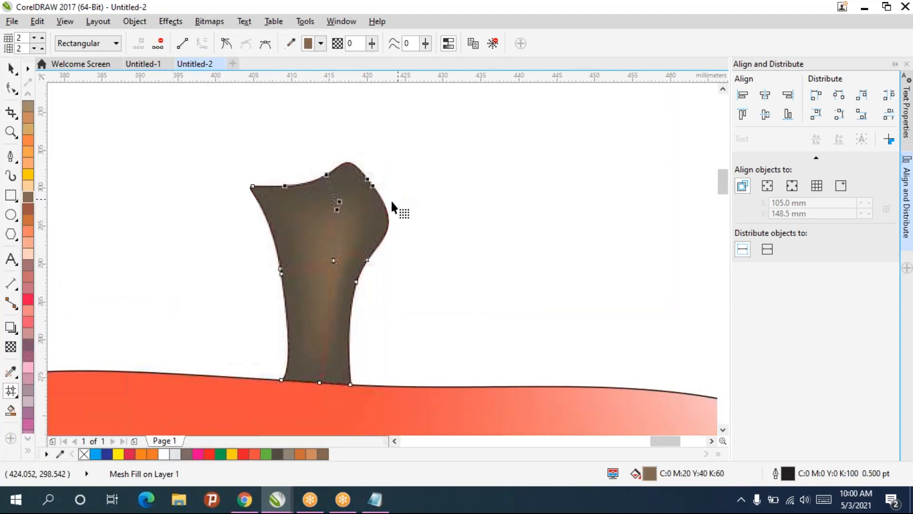
{"action": "left_click", "coordinate": [27, 107]}
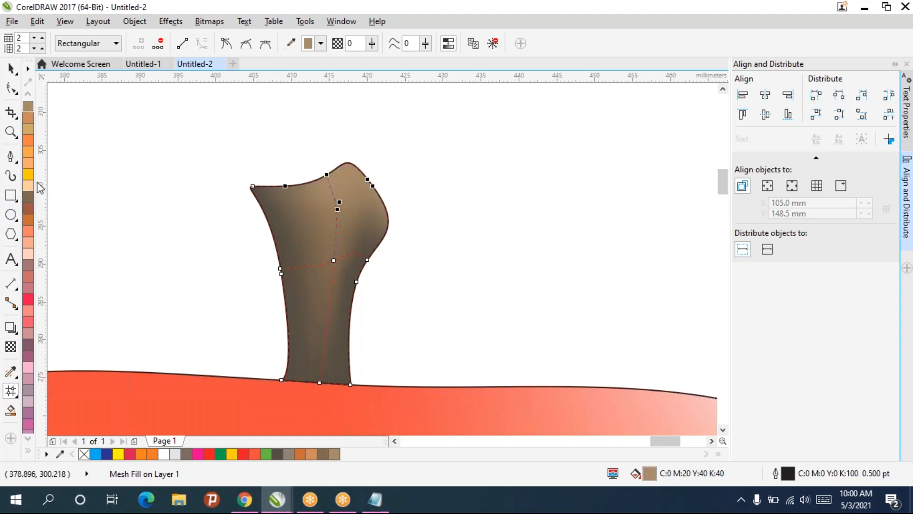
Add a mesh node in the stem's upper left area and colour it brown (C:0 M:20 Y:40 K:60).
{"action": "double_click", "coordinate": [310, 236]}
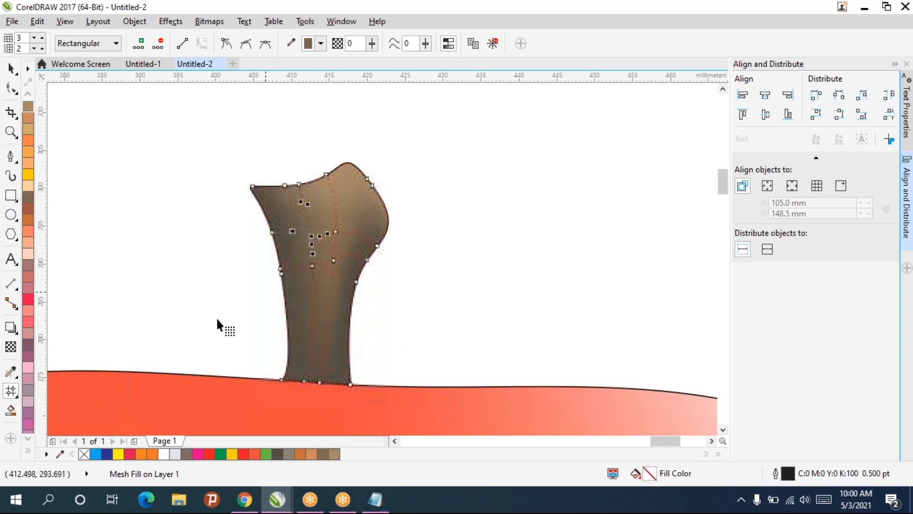
{"action": "left_click", "coordinate": [27, 201]}
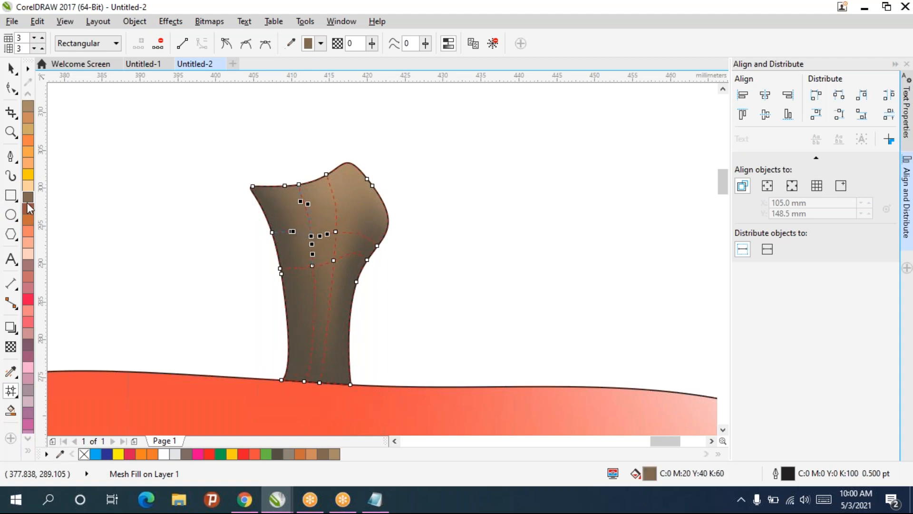
{"action": "left_click", "coordinate": [389, 299]}
Start a Pen tool curve with three points following the stem's upper right edge, about 3 by 9 mm.
{"action": "scroll", "coordinate": [389, 299], "scroll_direction": "down", "scroll_amount": 4}
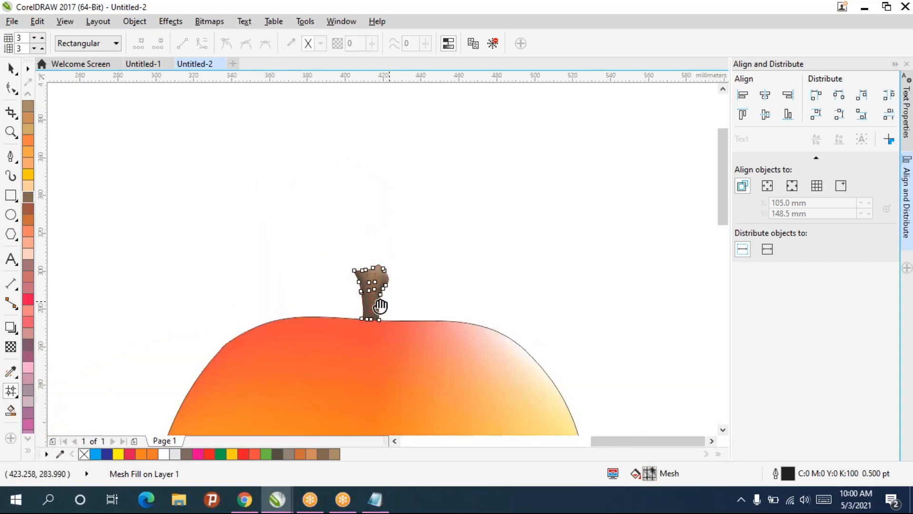
{"action": "left_click_drag", "start_coordinate": [355, 310], "coordinate": [326, 270]}
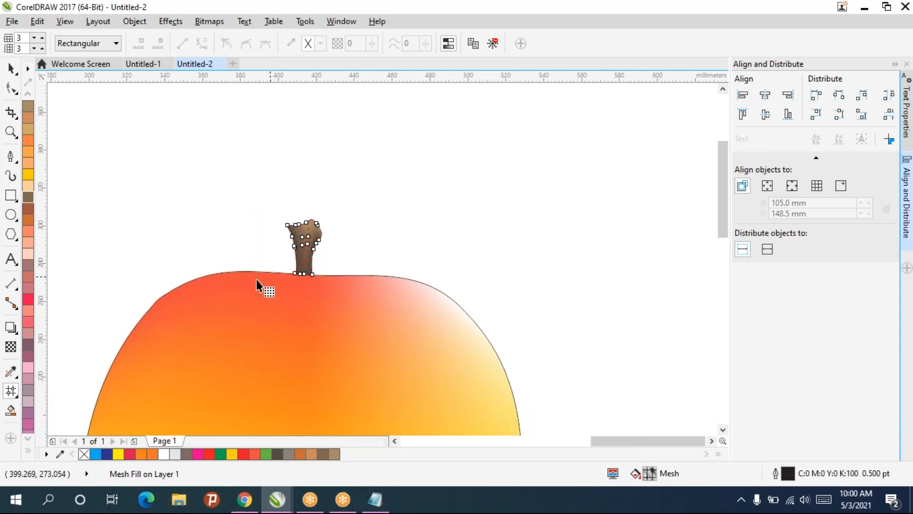
{"action": "left_click_drag", "start_coordinate": [352, 251], "coordinate": [319, 135]}
{"action": "left_click", "coordinate": [10, 156]}
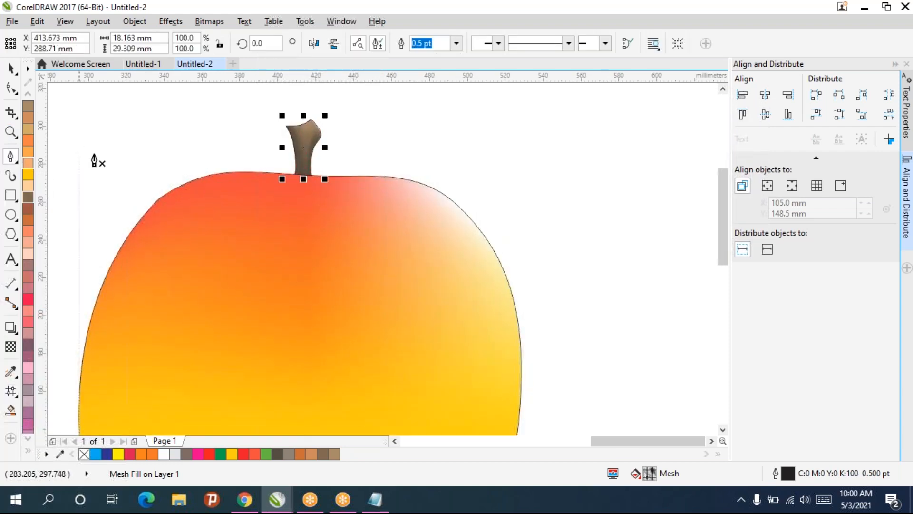
{"action": "scroll", "coordinate": [300, 148], "scroll_direction": "up", "scroll_amount": 4}
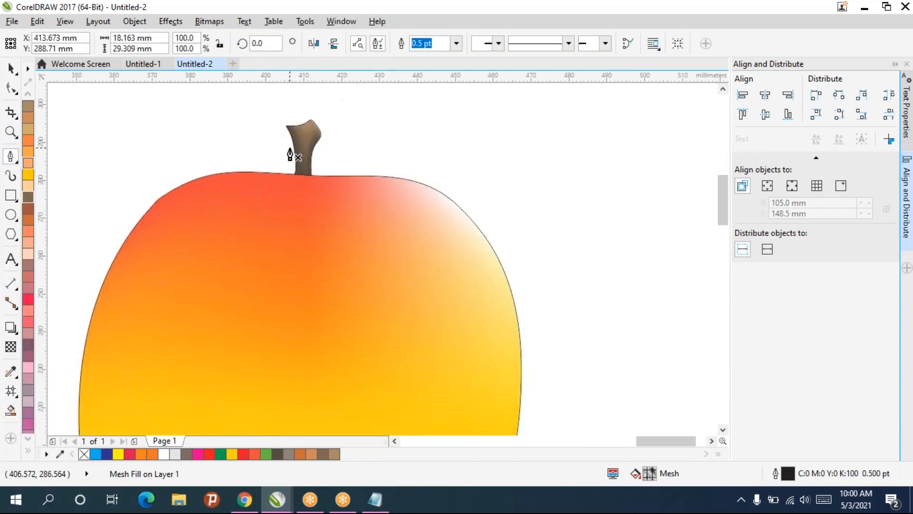
{"action": "left_click_drag", "start_coordinate": [374, 161], "coordinate": [266, 194]}
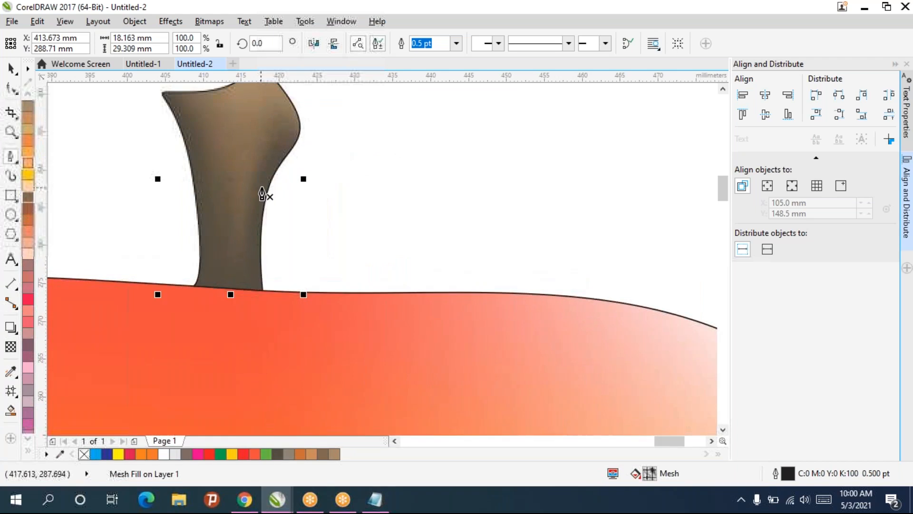
{"action": "left_click", "coordinate": [274, 172]}
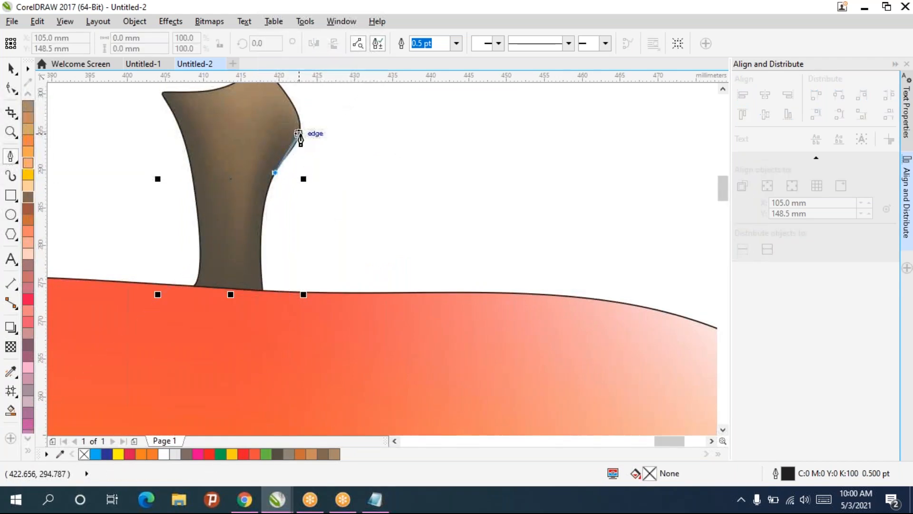
{"action": "left_click", "coordinate": [299, 131]}
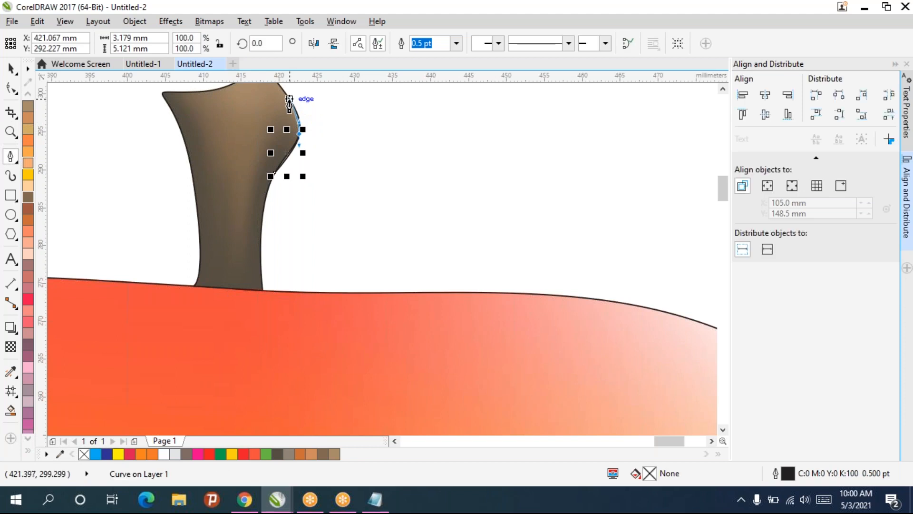
{"action": "left_click", "coordinate": [290, 100]}
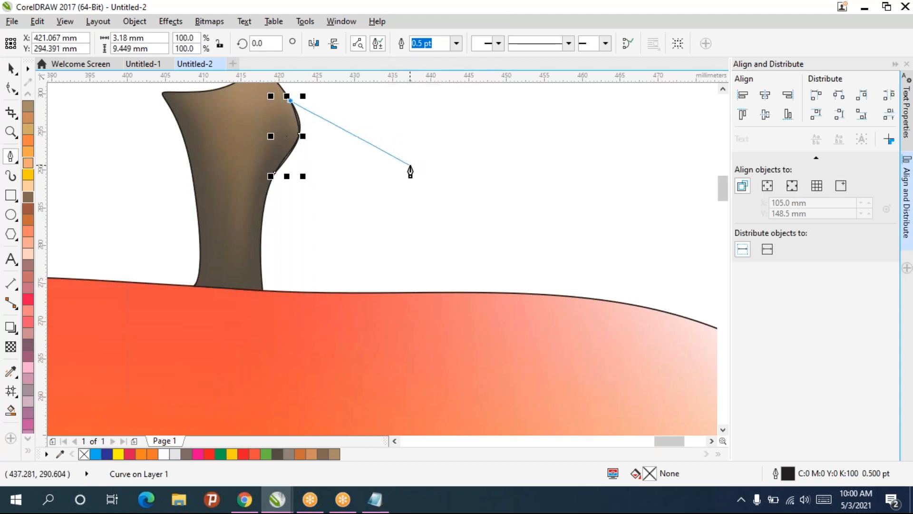
Extend the curve from the stem in an arc over the mango's right side, ending in its green lower part.
{"action": "left_click_drag", "start_coordinate": [420, 136], "coordinate": [456, 172]}
{"action": "left_click_drag", "start_coordinate": [499, 250], "coordinate": [507, 268]}
{"action": "scroll", "coordinate": [489, 274], "scroll_direction": "down", "scroll_amount": 2}
{"action": "left_click_drag", "start_coordinate": [539, 434], "coordinate": [435, 304]}
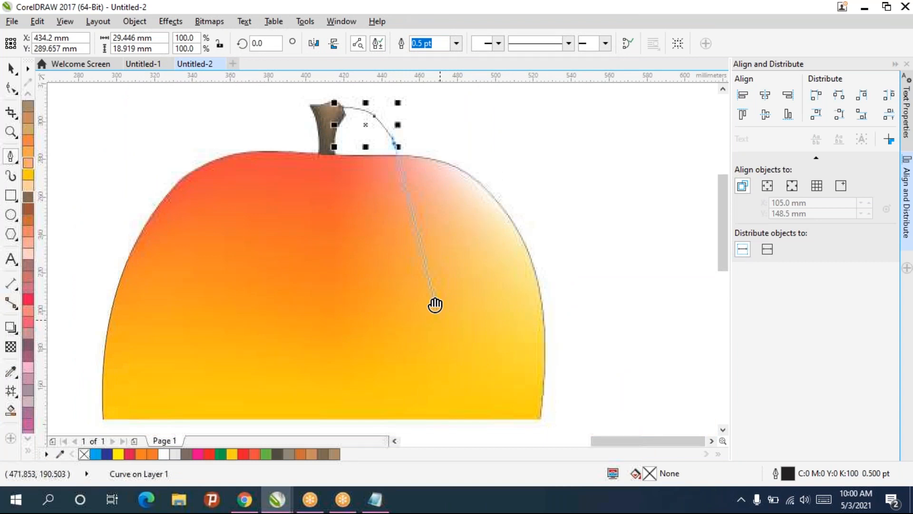
{"action": "left_click_drag", "start_coordinate": [435, 304], "coordinate": [425, 220]}
{"action": "left_click_drag", "start_coordinate": [443, 275], "coordinate": [438, 333]}
{"action": "left_click", "coordinate": [434, 418]}
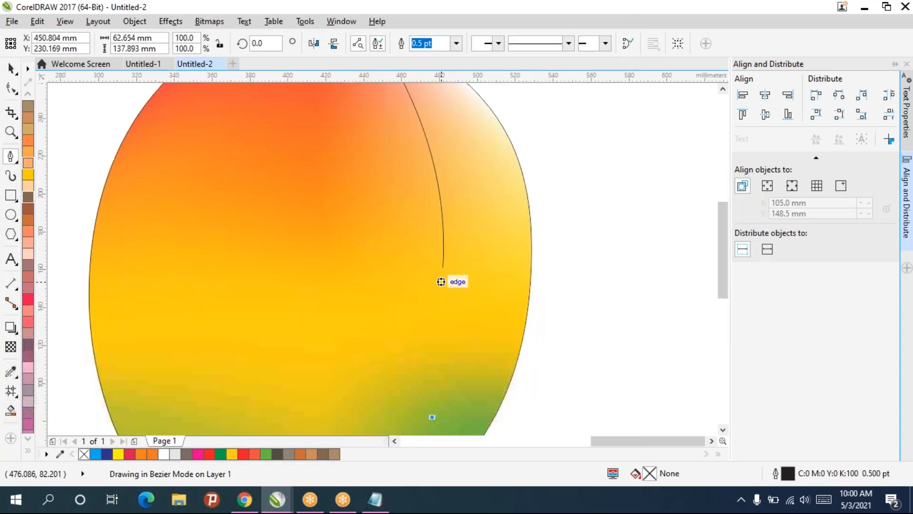
Draw the inner edge back up to the stem and close the slender shape, about 63 by 217 mm overall.
{"action": "left_click_drag", "start_coordinate": [415, 186], "coordinate": [455, 315]}
{"action": "mouse_move", "coordinate": [472, 362]}
{"action": "left_mouse_down"}
{"action": "mouse_move", "coordinate": [471, 230]}
{"action": "mouse_move", "coordinate": [455, 192]}
{"action": "mouse_move", "coordinate": [454, 262]}
{"action": "left_mouse_up"}
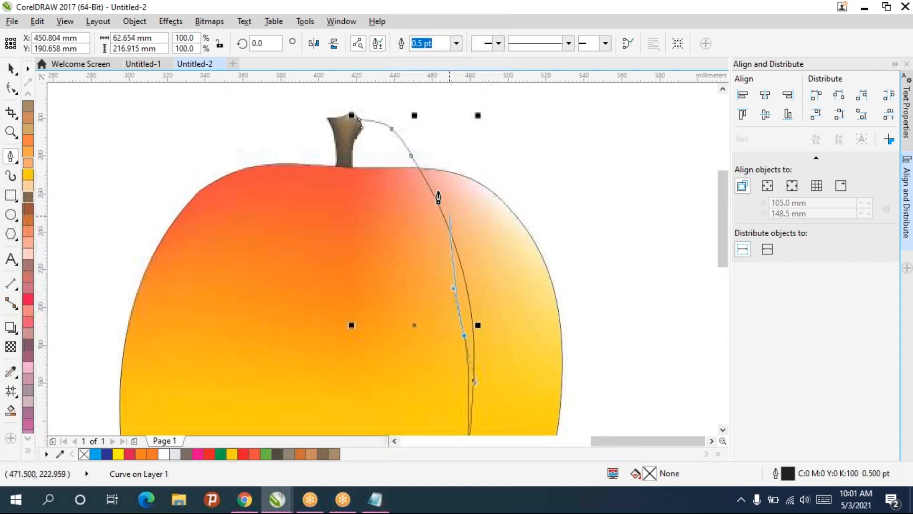
{"action": "left_click_drag", "start_coordinate": [410, 151], "coordinate": [377, 130]}
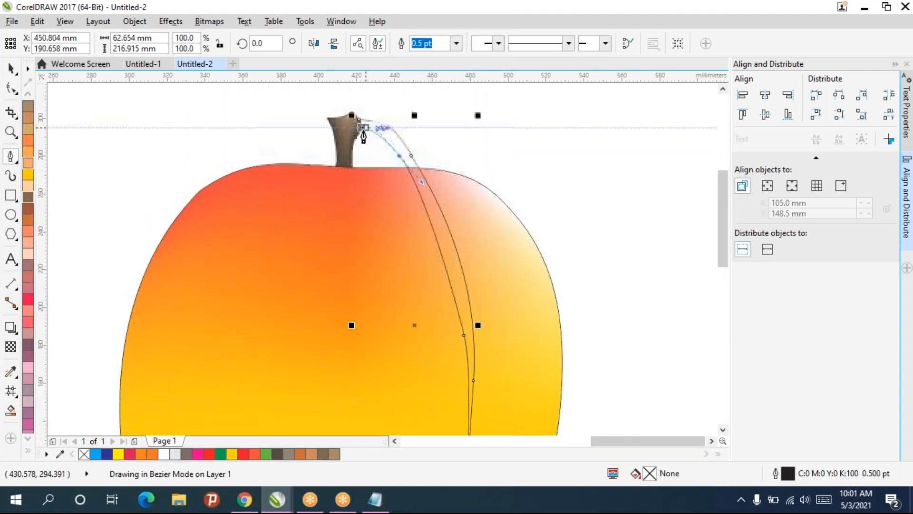
{"action": "left_click", "coordinate": [356, 137]}
{"action": "left_click_drag", "start_coordinate": [423, 170], "coordinate": [376, 113]}
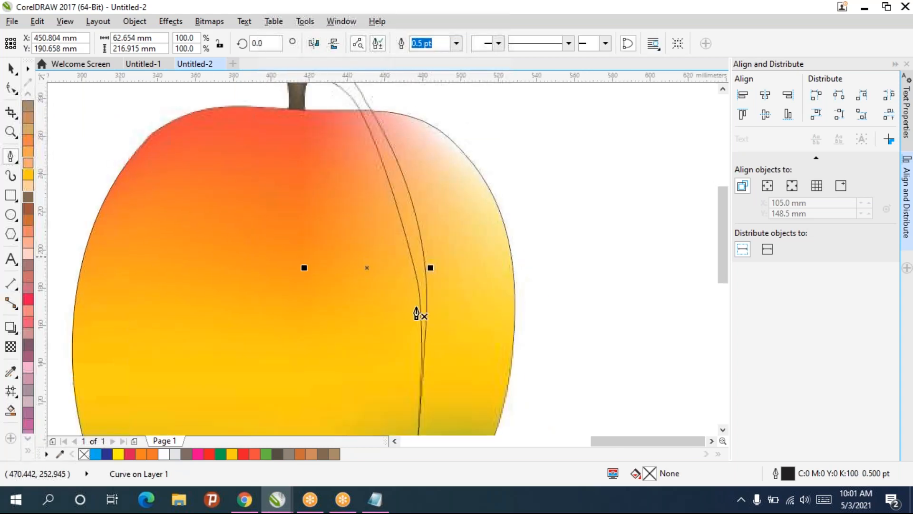
Move the middle node of the slender shape's inner edge upward and lengthen its lower control handle to smooth the curve.
{"action": "left_click", "coordinate": [10, 88]}
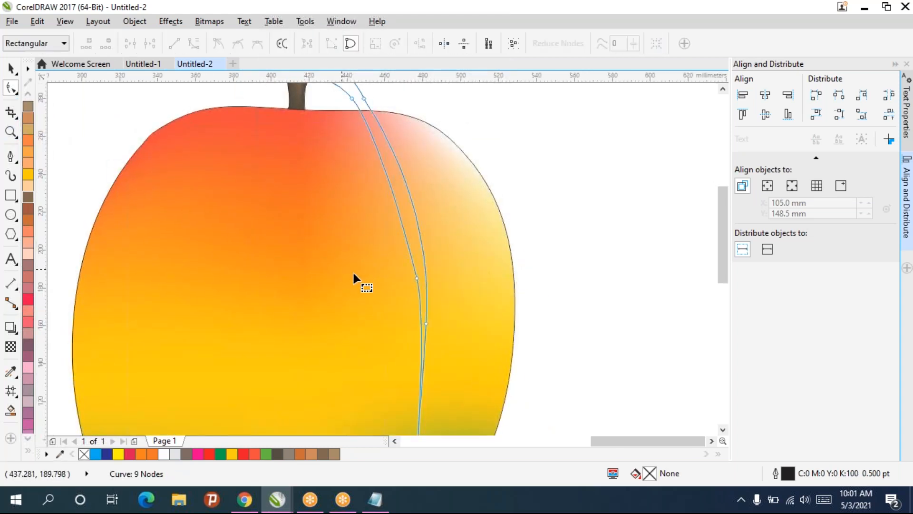
{"action": "left_click_drag", "start_coordinate": [416, 277], "coordinate": [412, 241]}
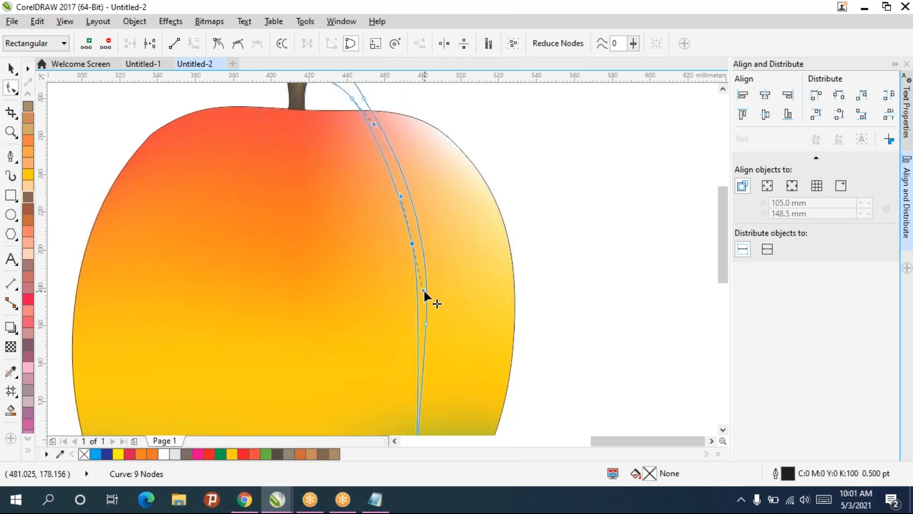
{"action": "left_click_drag", "start_coordinate": [427, 296], "coordinate": [438, 223]}
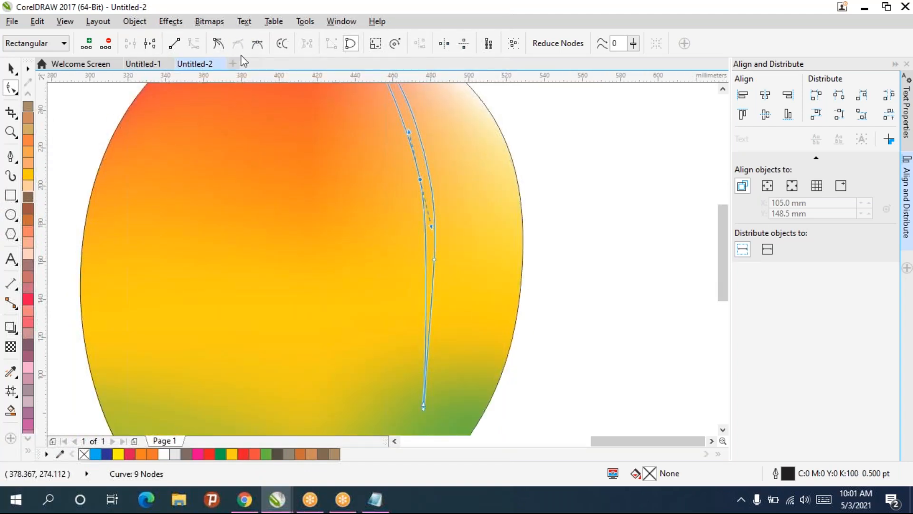
{"action": "left_click_drag", "start_coordinate": [432, 230], "coordinate": [436, 257]}
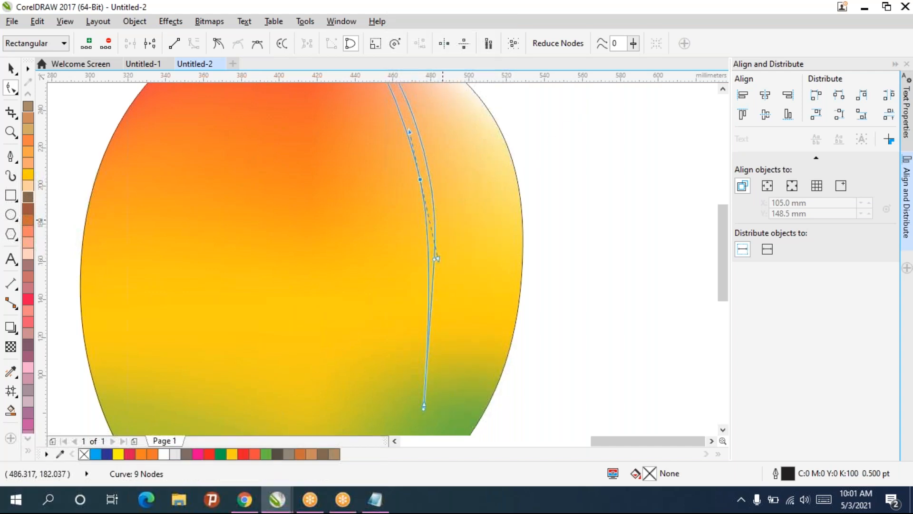
Add a node midway on the slender shape's outer edge and delete the outer-edge node near the mango's top.
{"action": "scroll", "coordinate": [419, 288], "scroll_direction": "up", "scroll_amount": 3}
{"action": "double_click", "coordinate": [419, 281]}
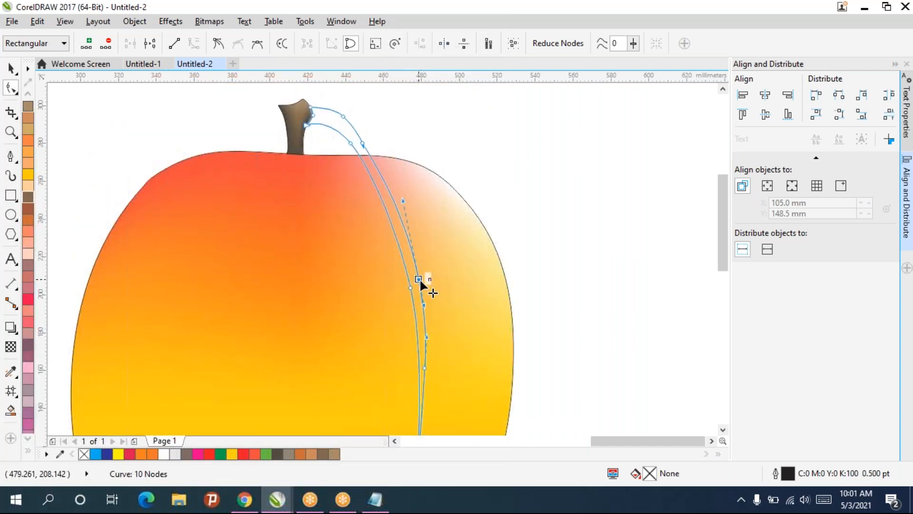
{"action": "double_click", "coordinate": [361, 142]}
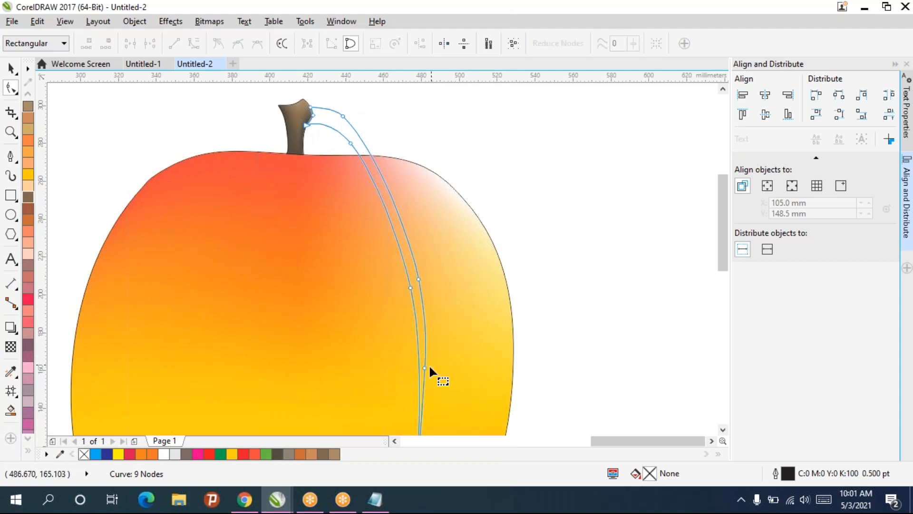
{"action": "left_click_drag", "start_coordinate": [439, 272], "coordinate": [452, 234]}
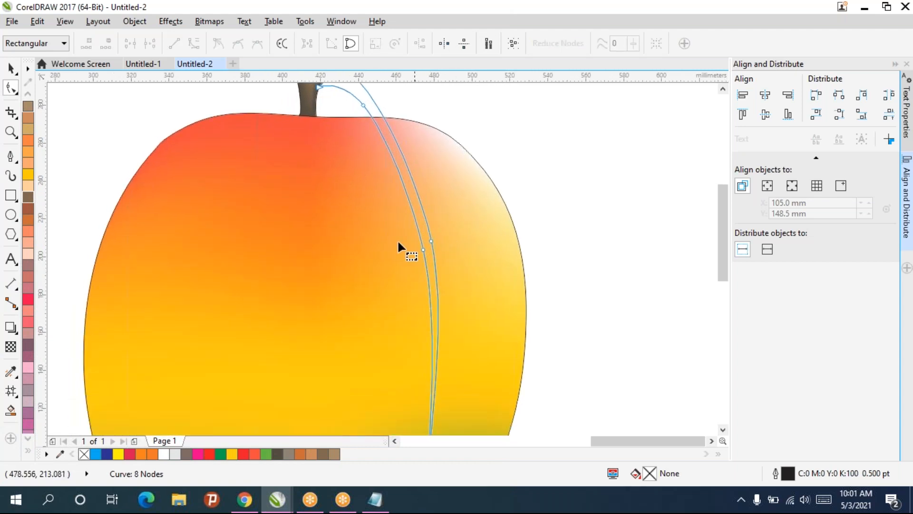
{"action": "left_click_drag", "start_coordinate": [369, 275], "coordinate": [357, 219]}
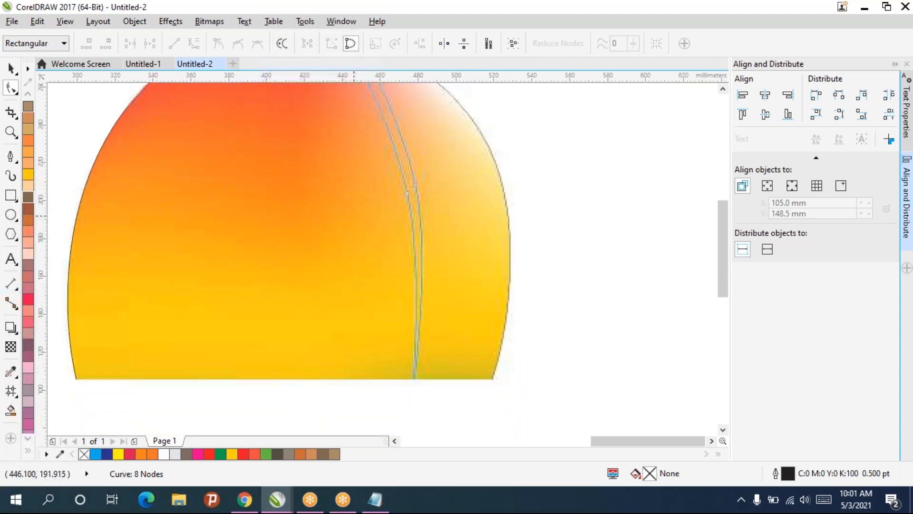
Nudge the middle node on the slender shape's inner edge slightly to refine its spacing from the outer edge.
{"action": "scroll", "coordinate": [364, 210], "scroll_direction": "down", "scroll_amount": 1}
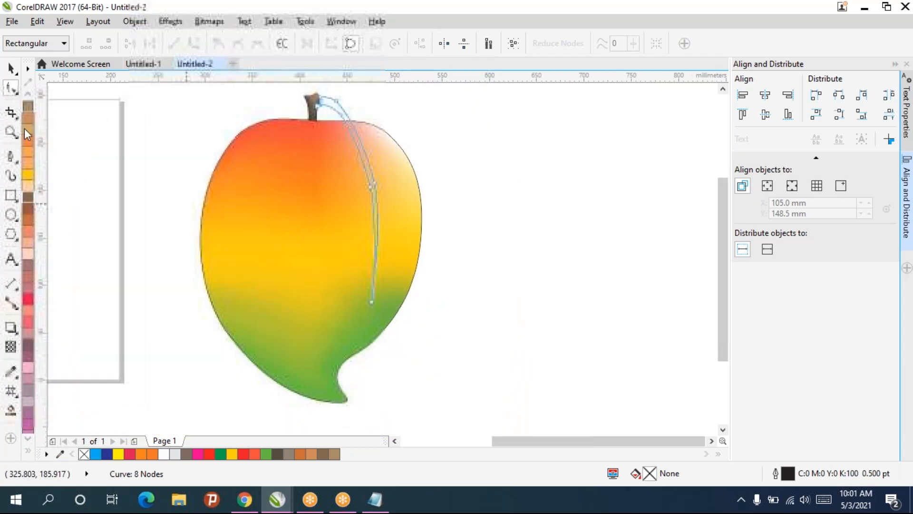
{"action": "left_click", "coordinate": [10, 156]}
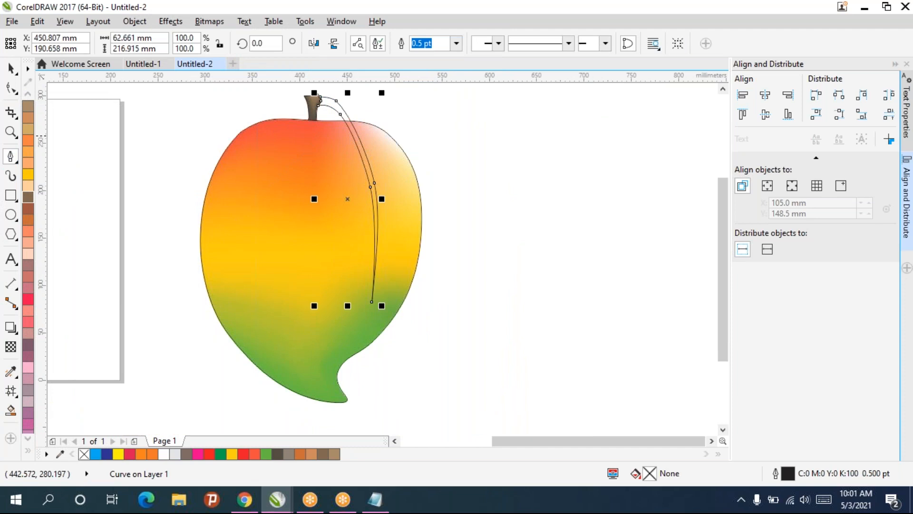
{"action": "left_click", "coordinate": [13, 93]}
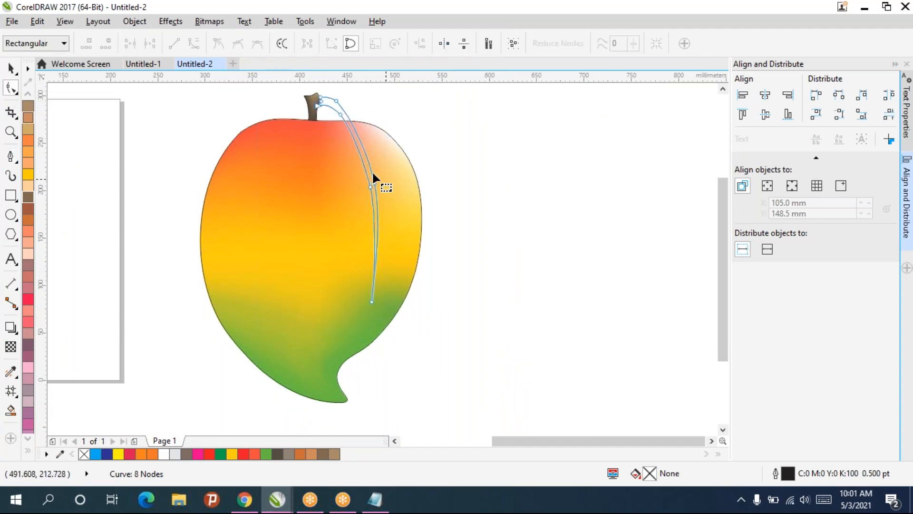
{"action": "scroll", "coordinate": [364, 161], "scroll_direction": "up", "scroll_amount": 1}
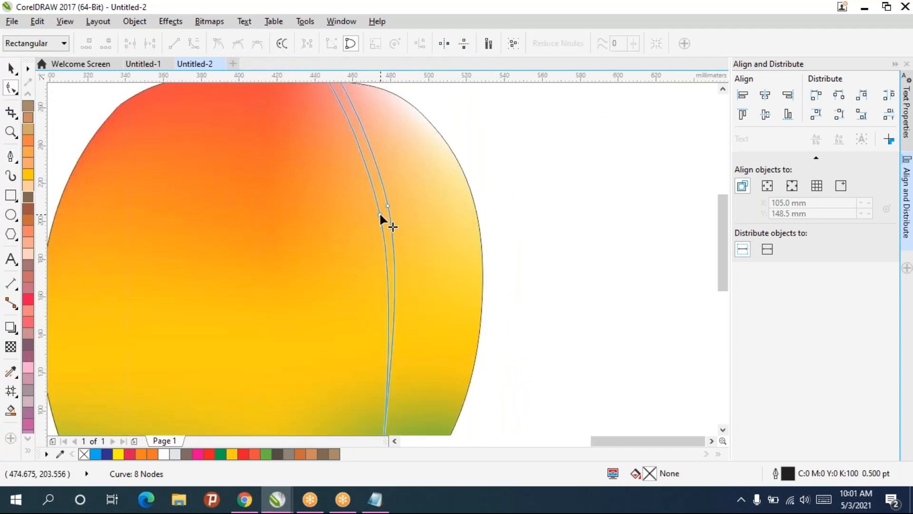
{"action": "scroll", "coordinate": [380, 213], "scroll_direction": "up", "scroll_amount": 2}
{"action": "left_click_drag", "start_coordinate": [408, 183], "coordinate": [410, 186]}
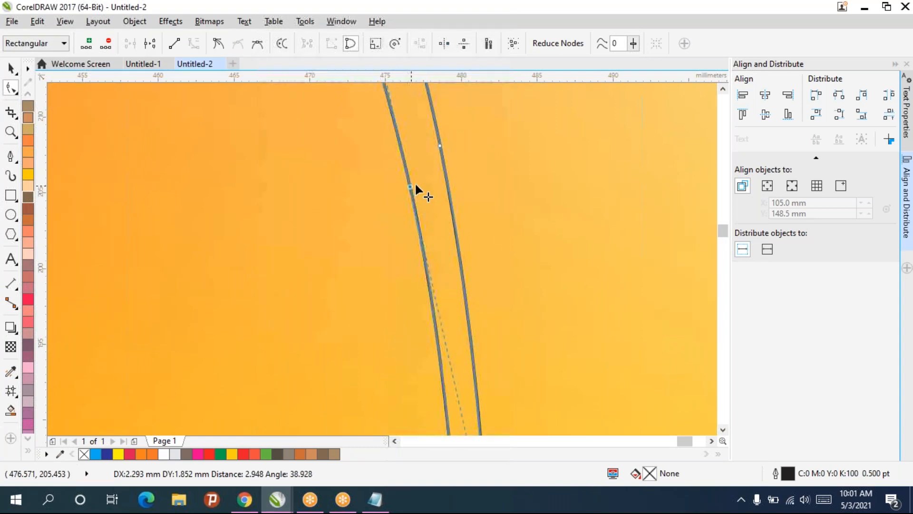
Reshape the inner edge of the slender shape's arch beside the stem.
{"action": "scroll", "coordinate": [410, 302], "scroll_direction": "down", "scroll_amount": 5}
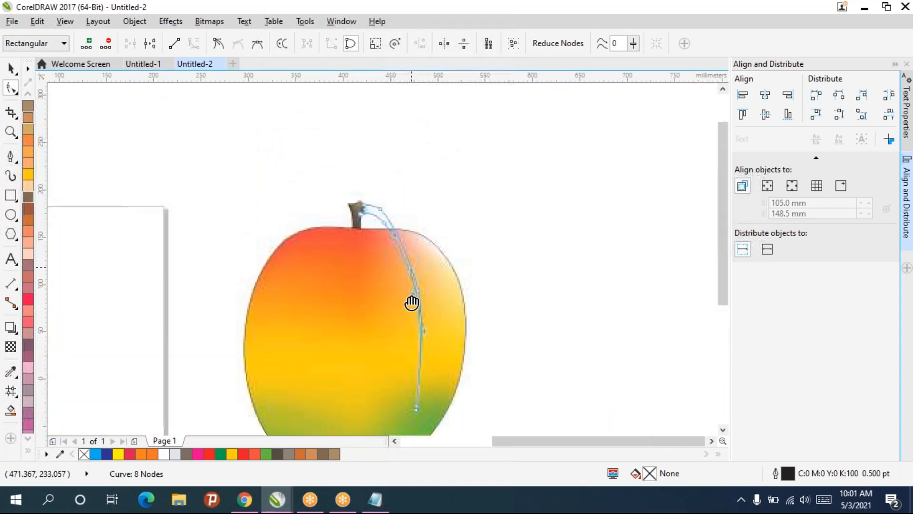
{"action": "scroll", "coordinate": [388, 263], "scroll_direction": "up", "scroll_amount": 5}
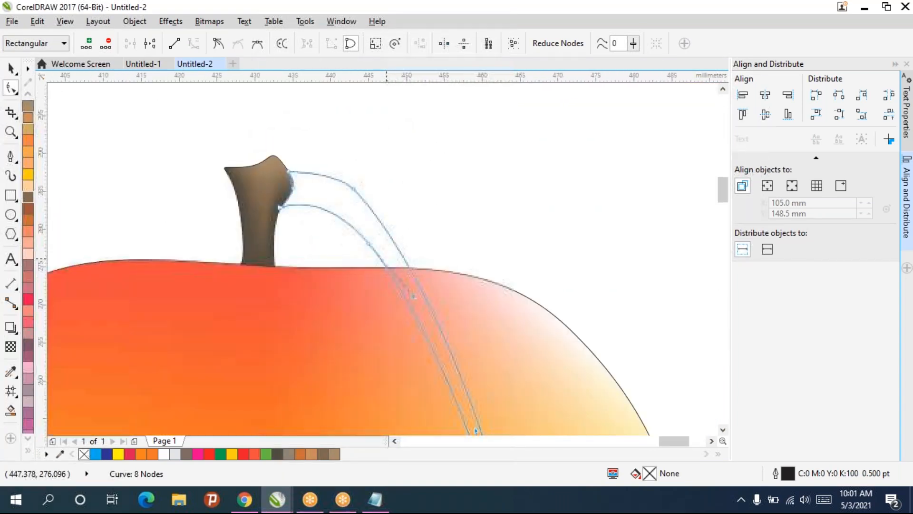
{"action": "left_click_drag", "start_coordinate": [350, 209], "coordinate": [358, 192]}
{"action": "scroll", "coordinate": [364, 195], "scroll_direction": "down", "scroll_amount": 2}
{"action": "scroll", "coordinate": [369, 202], "scroll_direction": "down", "scroll_amount": 2}
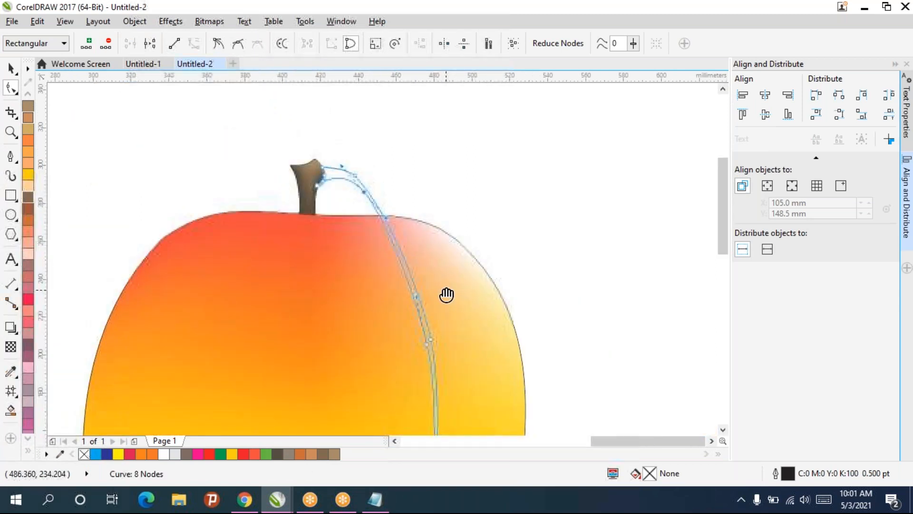
{"action": "left_click_drag", "start_coordinate": [446, 294], "coordinate": [422, 146]}
{"action": "scroll", "coordinate": [421, 145], "scroll_direction": "down", "scroll_amount": 1}
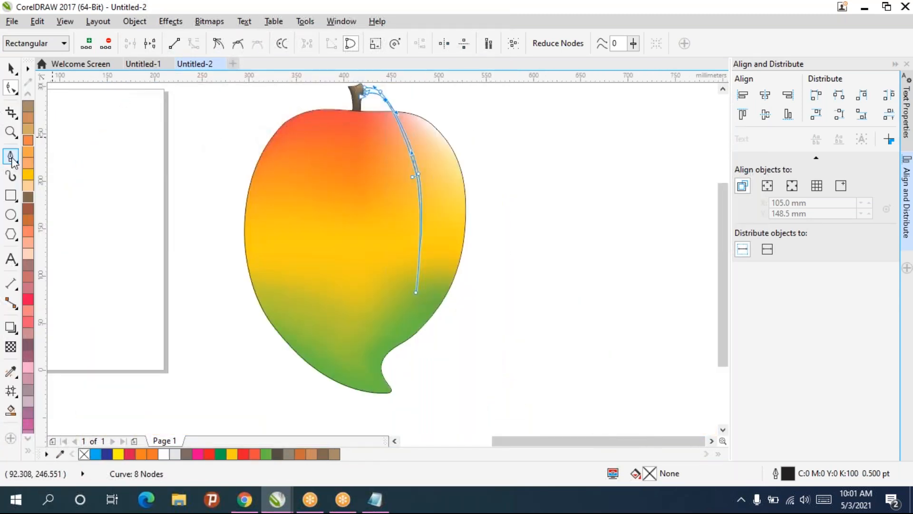
Draw a leaf's wavy inner edge with the Pen tool, from the mango's top beside the slender shape down to that shape's lower tip.
{"action": "left_click", "coordinate": [10, 157]}
{"action": "scroll", "coordinate": [253, 137], "scroll_direction": "up", "scroll_amount": 1}
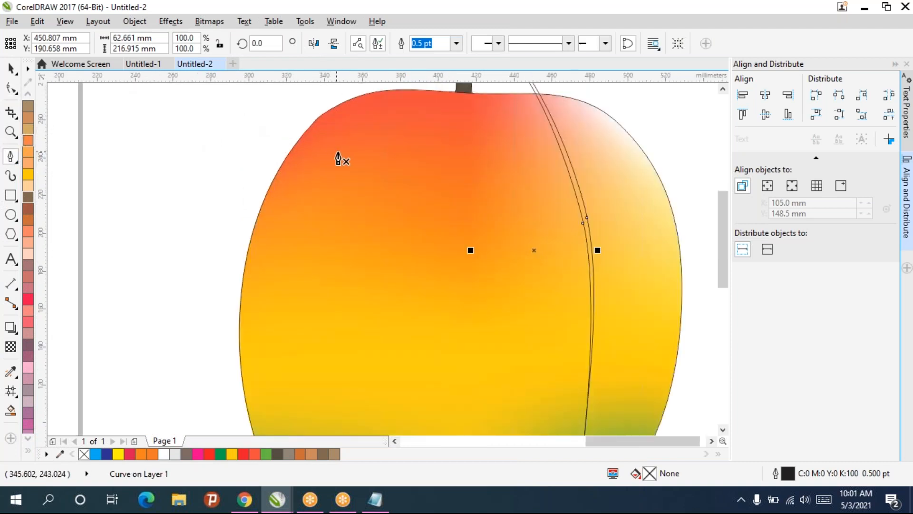
{"action": "scroll", "coordinate": [542, 123], "scroll_direction": "down", "scroll_amount": 2}
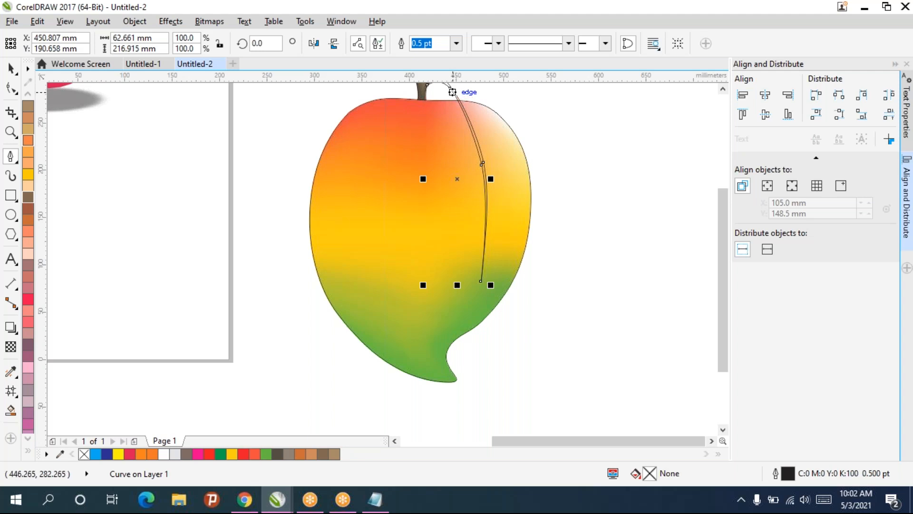
{"action": "scroll", "coordinate": [448, 100], "scroll_direction": "up", "scroll_amount": 2}
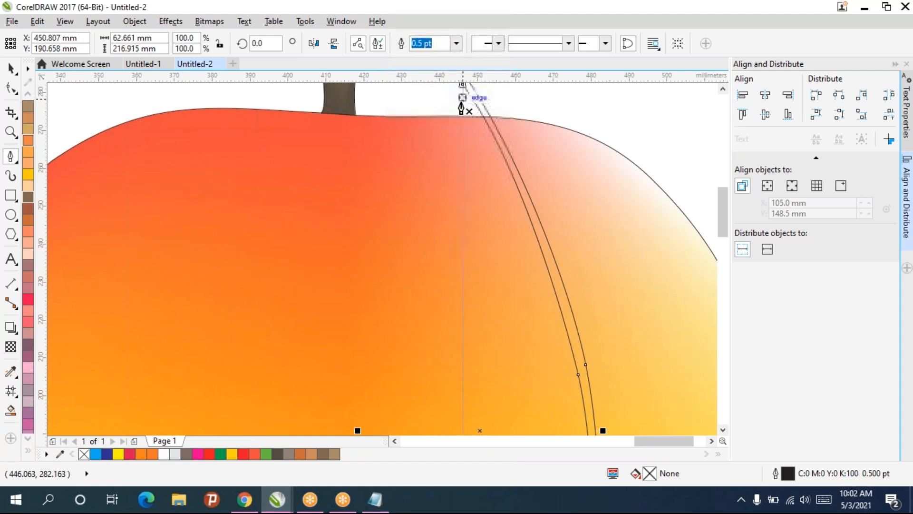
{"action": "scroll", "coordinate": [462, 114], "scroll_direction": "down", "scroll_amount": 1}
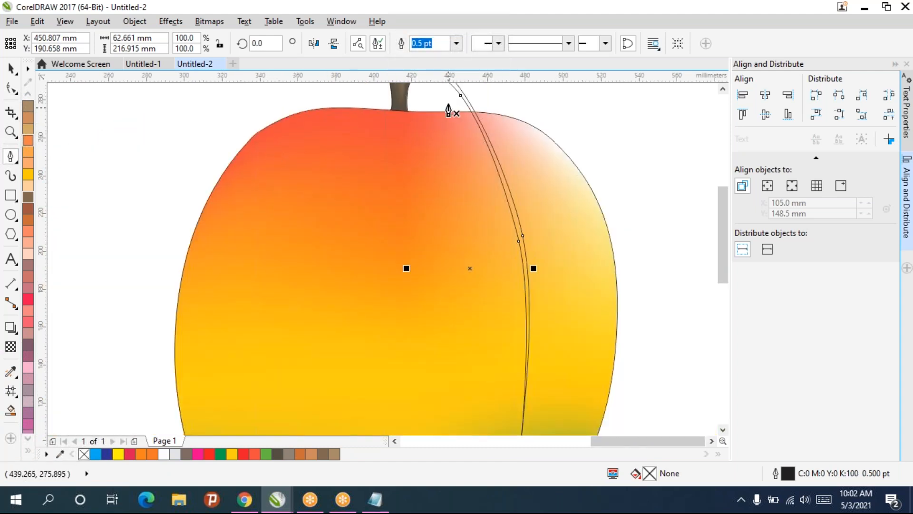
{"action": "left_click_drag", "start_coordinate": [448, 106], "coordinate": [481, 97]}
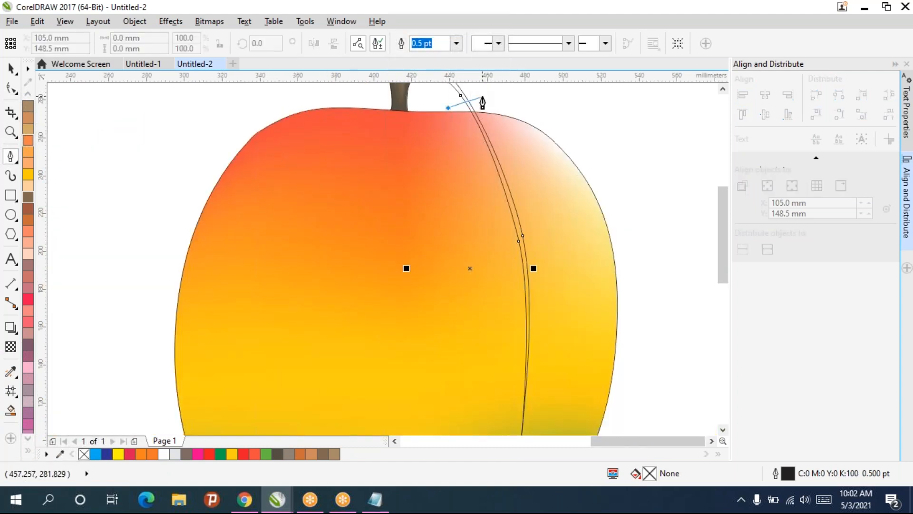
{"action": "left_click", "coordinate": [438, 156]}
{"action": "key", "text": "Escape"}
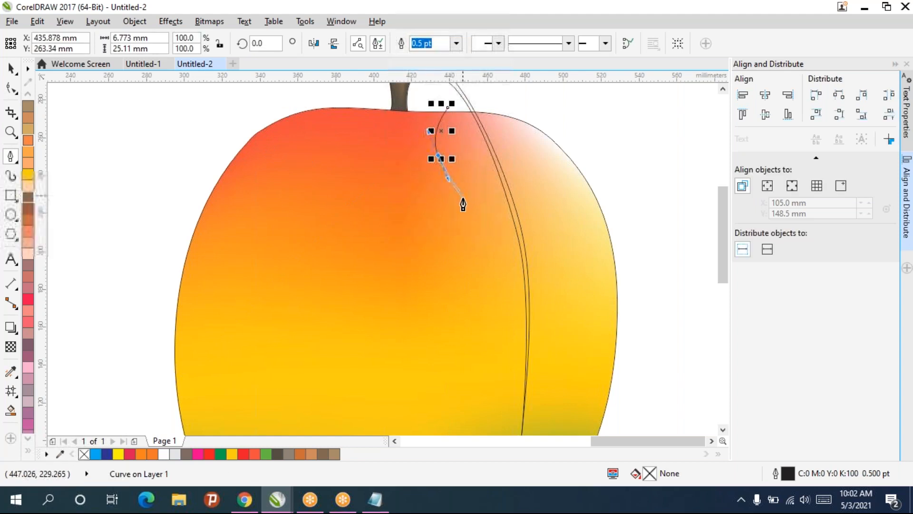
{"action": "left_click", "coordinate": [448, 197]}
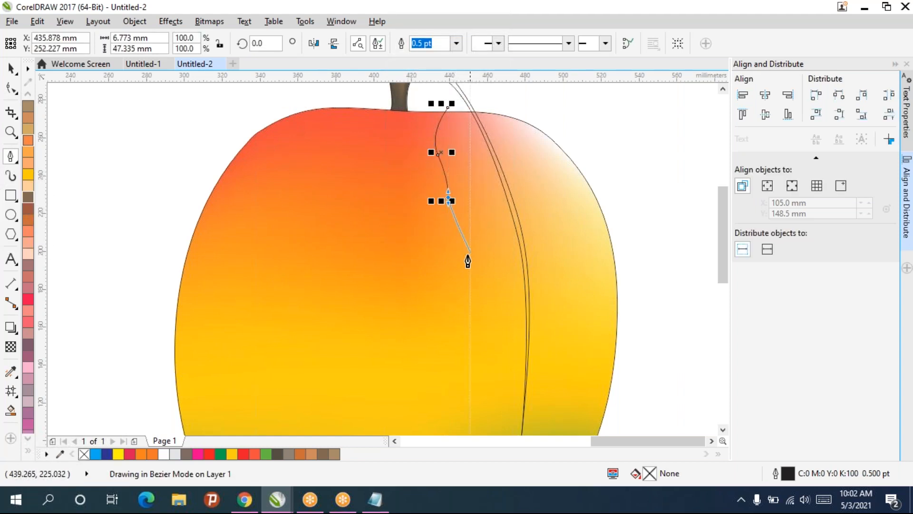
{"action": "left_click_drag", "start_coordinate": [469, 255], "coordinate": [387, 176]}
{"action": "left_click_drag", "start_coordinate": [398, 234], "coordinate": [409, 255]}
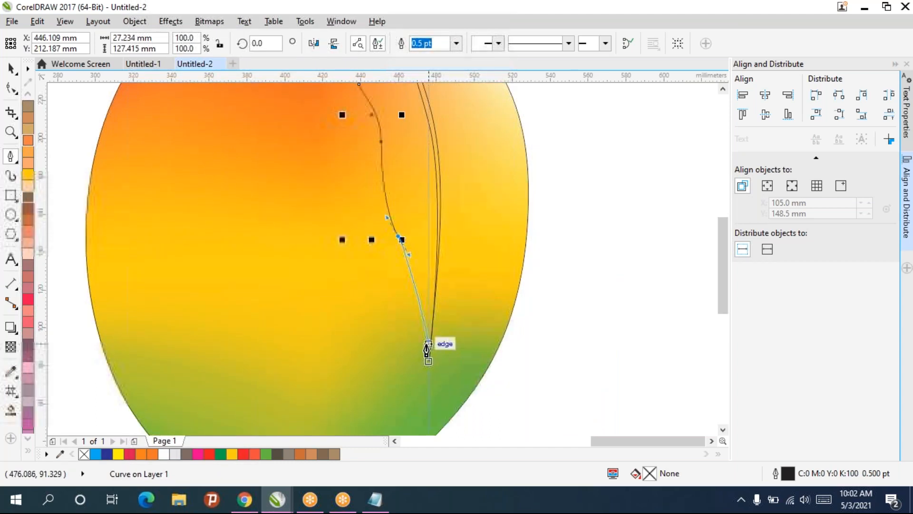
{"action": "left_click_drag", "start_coordinate": [428, 362], "coordinate": [425, 393]}
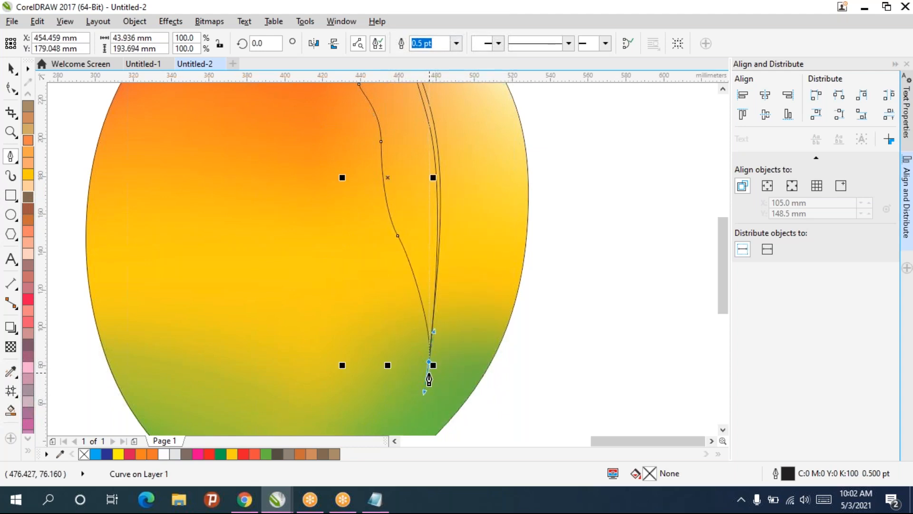
Draw the leaf's wavy outer edge back up from the tip and close the outline, about 69 mm wide and 201 mm tall.
{"action": "left_click_drag", "start_coordinate": [452, 271], "coordinate": [464, 241]}
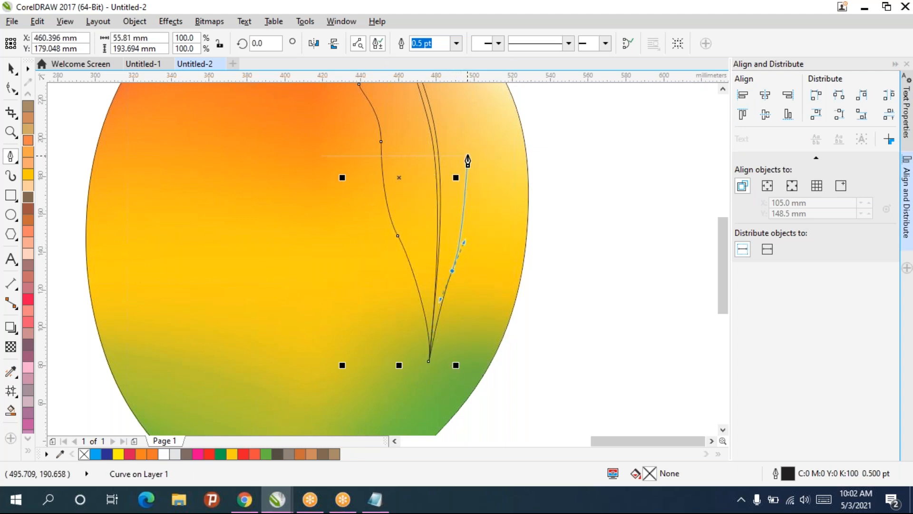
{"action": "left_click_drag", "start_coordinate": [463, 121], "coordinate": [461, 118]}
{"action": "left_click_drag", "start_coordinate": [476, 242], "coordinate": [477, 458]}
{"action": "left_click_drag", "start_coordinate": [448, 297], "coordinate": [385, 195]}
{"action": "left_click", "coordinate": [377, 198]}
{"action": "left_click", "coordinate": [360, 210]}
{"action": "left_click_drag", "start_coordinate": [493, 278], "coordinate": [460, 210]}
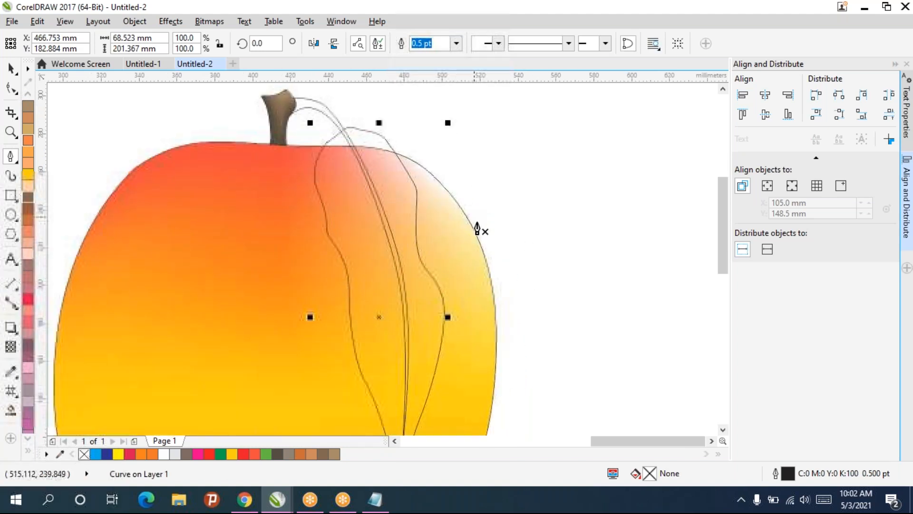
Fill the closed leaf outline with solid green, C:100 M:0 Y:100 K:0.
{"action": "scroll", "coordinate": [479, 229], "scroll_direction": "down", "scroll_amount": 2}
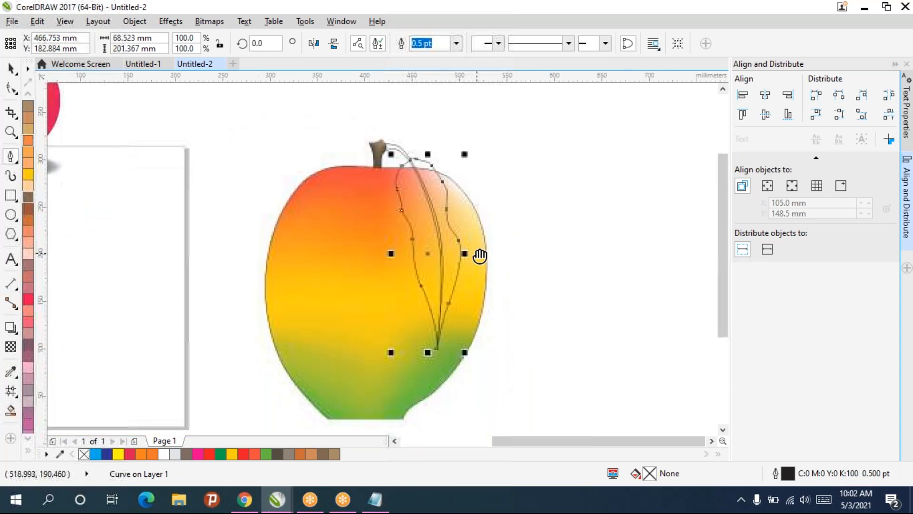
{"action": "scroll", "coordinate": [28, 213], "scroll_direction": "down", "scroll_amount": 5}
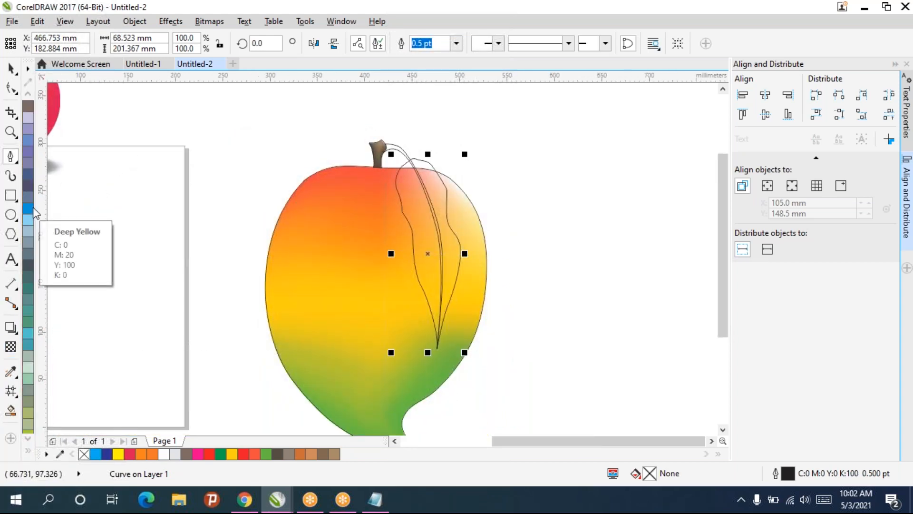
{"action": "scroll", "coordinate": [32, 335], "scroll_direction": "up", "scroll_amount": 5}
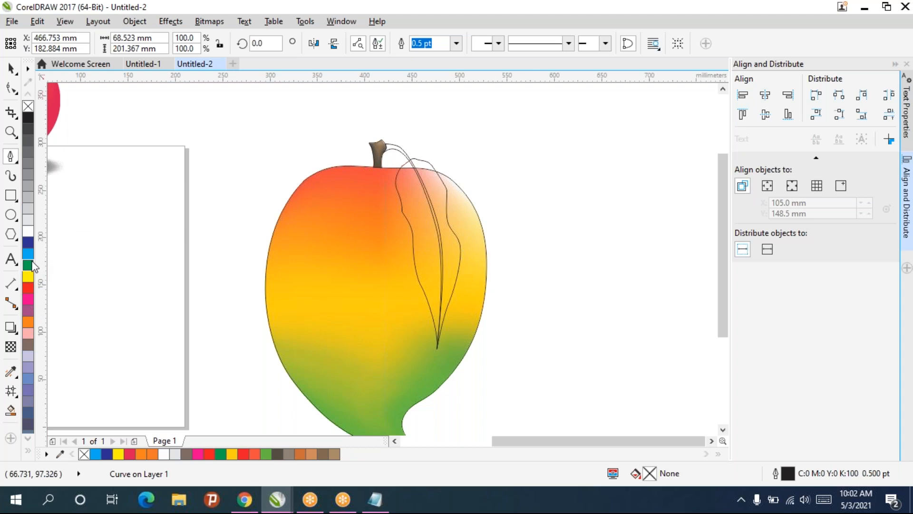
{"action": "left_click", "coordinate": [29, 265]}
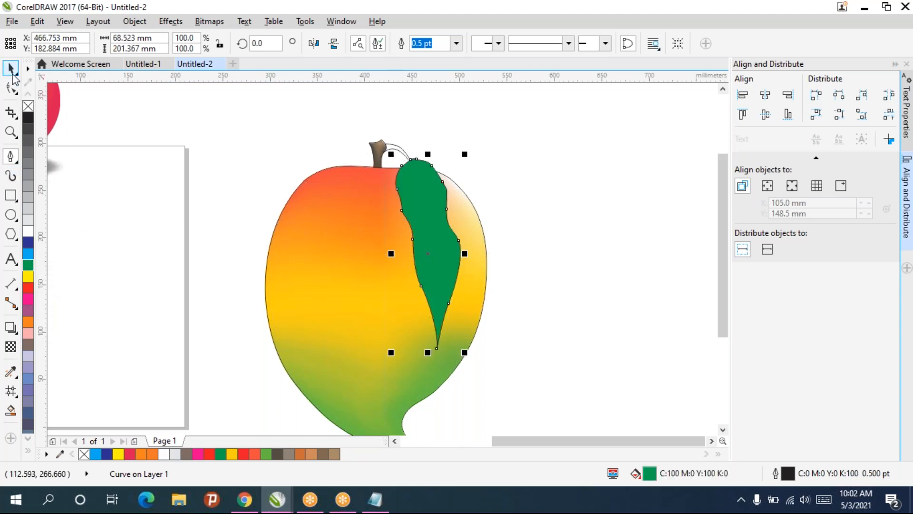
Select the slender arching shape that runs from the stem behind the green leaf.
{"action": "left_click", "coordinate": [398, 150]}
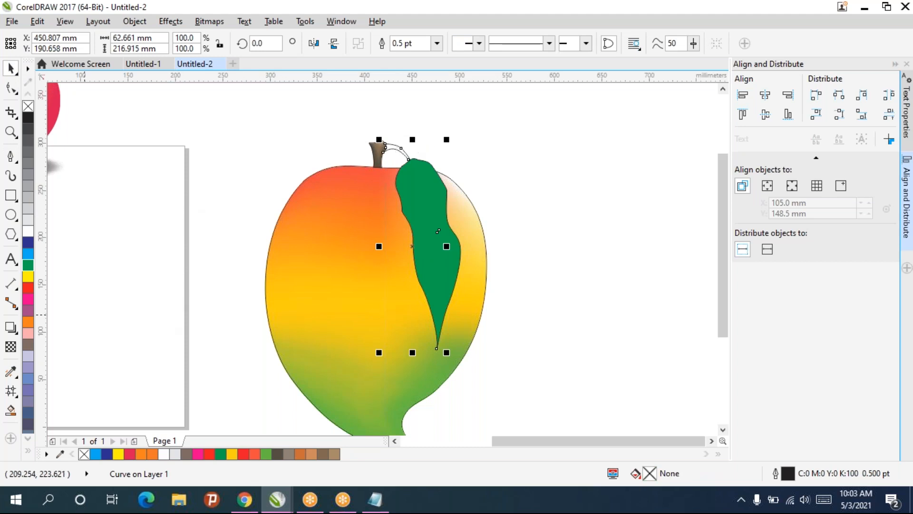
Fill the leaf's curved stem and midrib shape with the lighter green C52 M4 Y98 K0.
{"action": "left_click", "coordinate": [268, 455]}
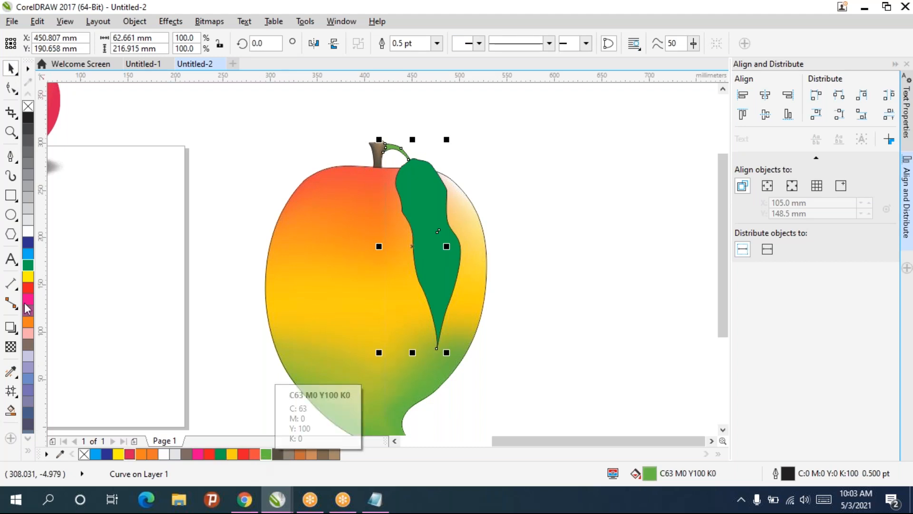
{"action": "left_click", "coordinate": [271, 455]}
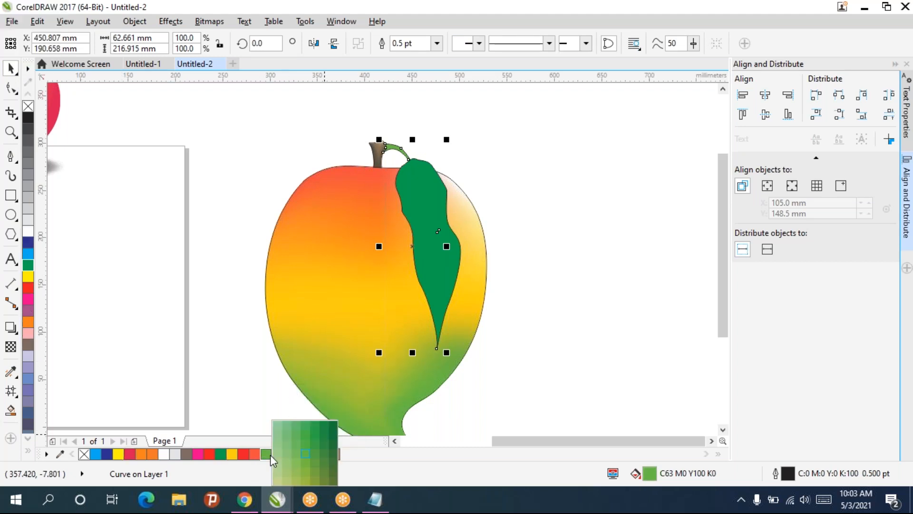
{"action": "left_click", "coordinate": [307, 474]}
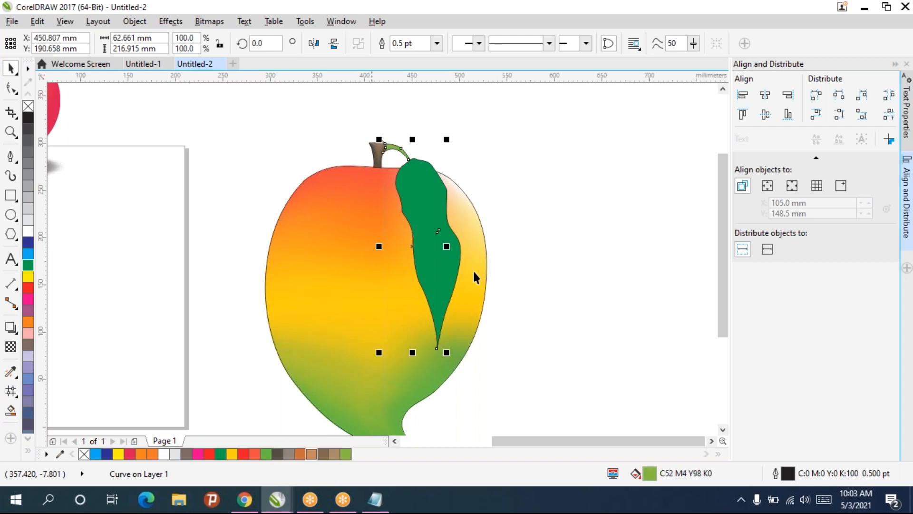
{"action": "left_click", "coordinate": [538, 167]}
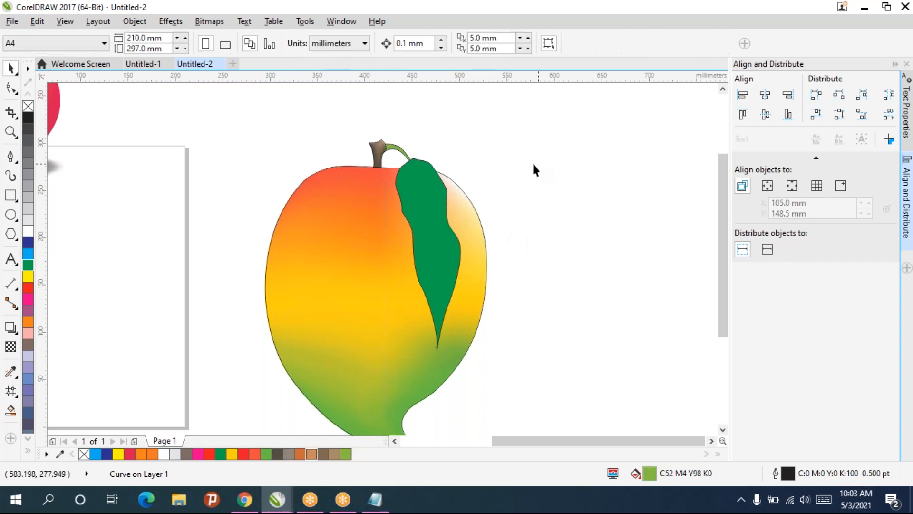
Bring the leaf's stem and midrib shape to the front of the page.
{"action": "left_click", "coordinate": [404, 157]}
{"action": "right_click", "coordinate": [404, 157]}
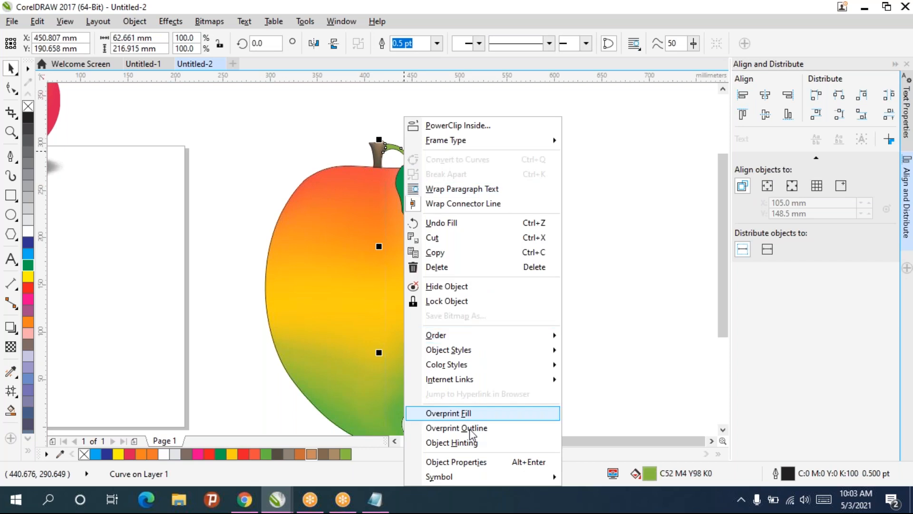
{"action": "mouse_move", "coordinate": [454, 336]}
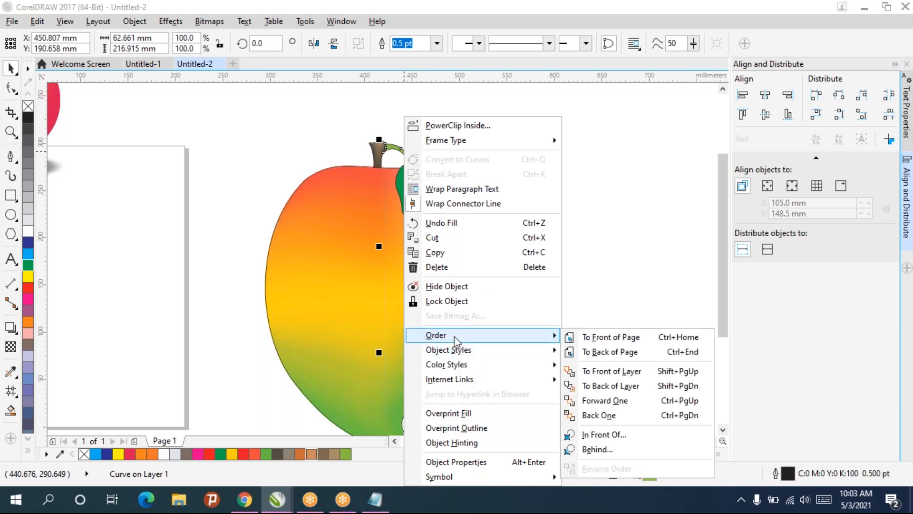
{"action": "left_click", "coordinate": [607, 339]}
{"action": "left_click", "coordinate": [591, 260]}
Remove the outlines from the mango body, stalk, leaf and midrib all at once.
{"action": "scroll", "coordinate": [451, 294], "scroll_direction": "down", "scroll_amount": 3}
{"action": "left_click_drag", "start_coordinate": [374, 187], "coordinate": [544, 363]}
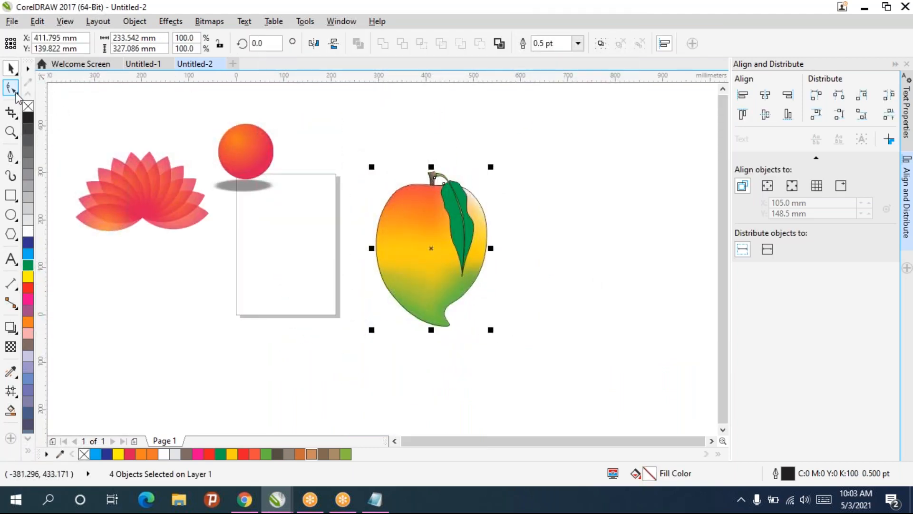
{"action": "right_click", "coordinate": [29, 107]}
{"action": "left_click", "coordinate": [541, 155]}
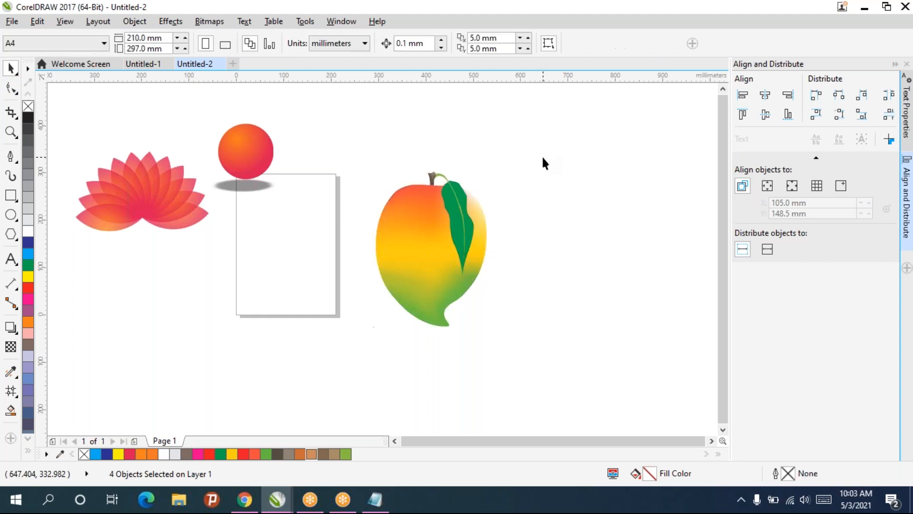
Draw a freehand vein about 22 mm tall from the midrib into the upper leaf's left half and give it the light green outline.
{"action": "scroll", "coordinate": [475, 182], "scroll_direction": "up", "scroll_amount": 3}
{"action": "left_click_drag", "start_coordinate": [481, 233], "coordinate": [448, 186]}
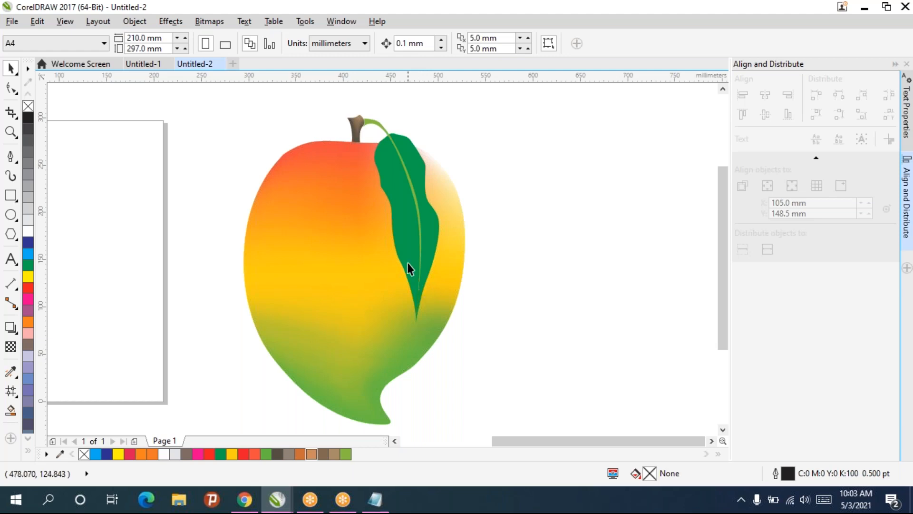
{"action": "scroll", "coordinate": [397, 142], "scroll_direction": "up", "scroll_amount": 2}
{"action": "left_click_drag", "start_coordinate": [435, 198], "coordinate": [397, 171]}
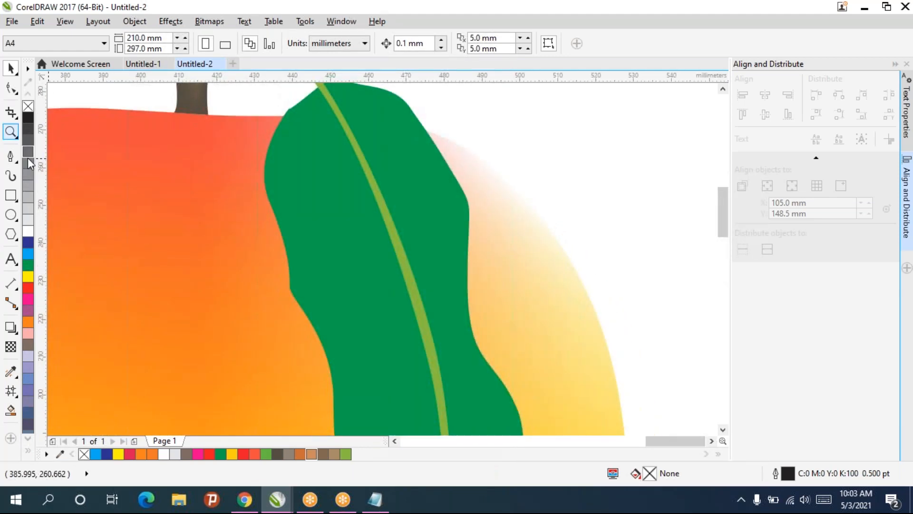
{"action": "left_click", "coordinate": [16, 162]}
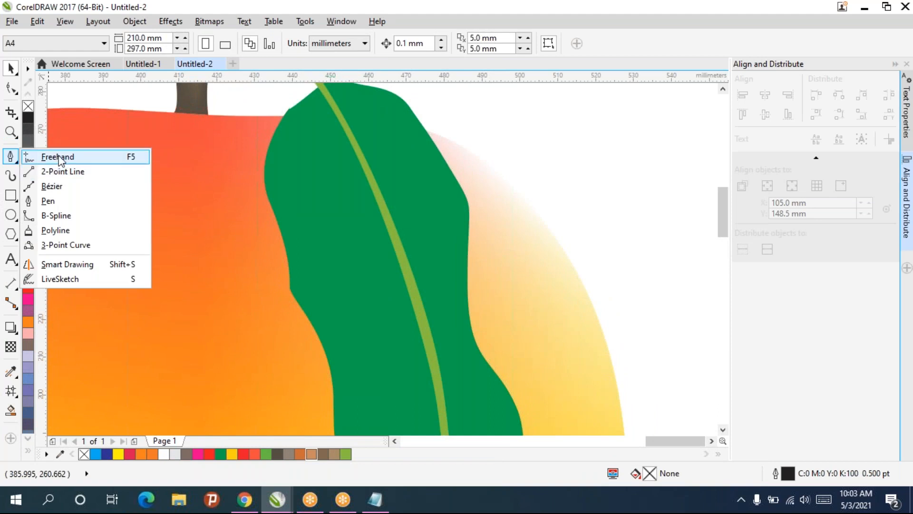
{"action": "left_click", "coordinate": [60, 157]}
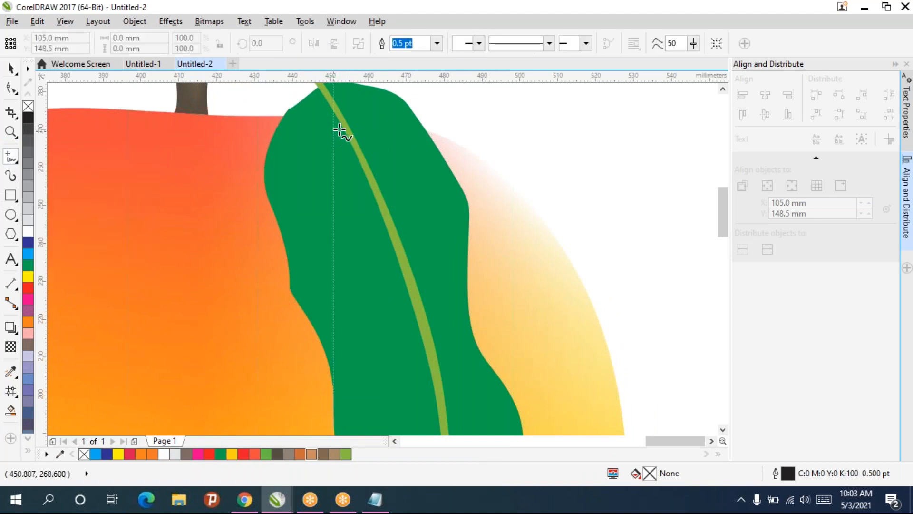
{"action": "left_click_drag", "start_coordinate": [339, 123], "coordinate": [315, 206]}
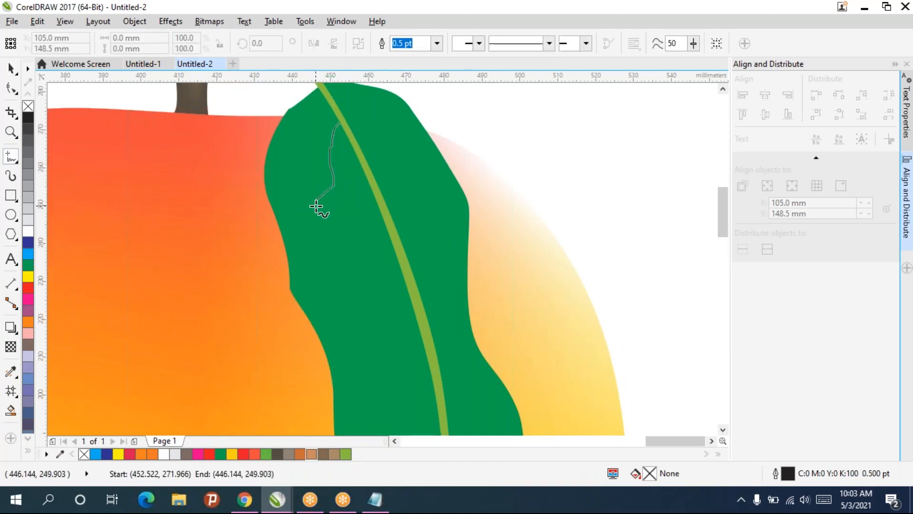
{"action": "right_click", "coordinate": [347, 455]}
{"action": "left_click", "coordinate": [617, 202]}
{"action": "left_click", "coordinate": [608, 271]}
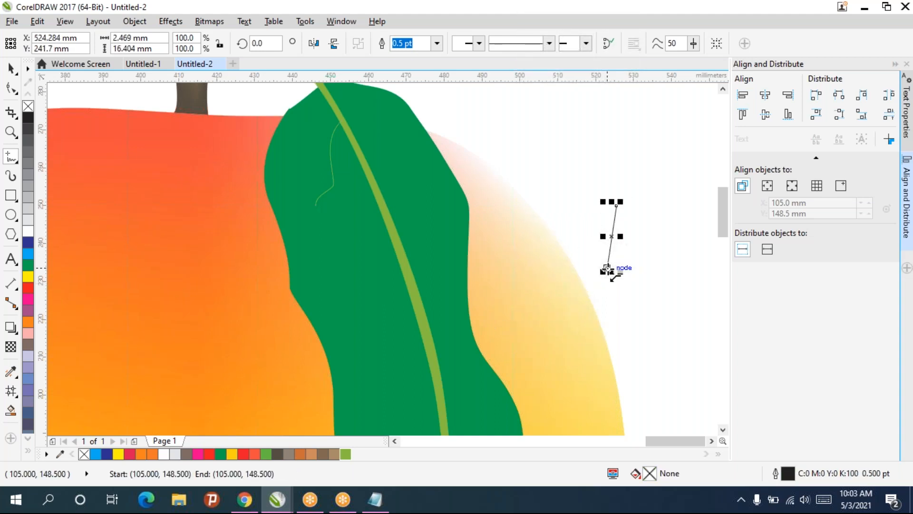
{"action": "key", "text": "Delete"}
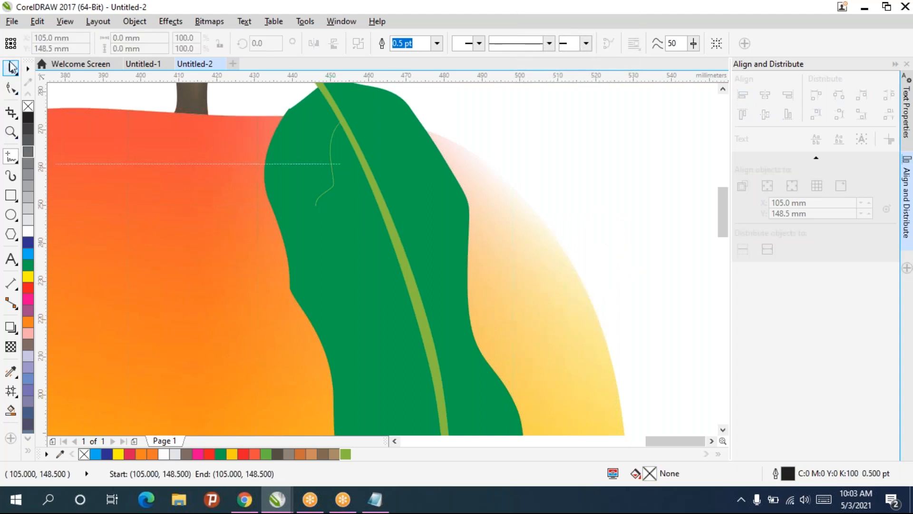
Set the document's default outline colour for graphic objects to light green C52 M4 Y98 K0.
{"action": "left_click", "coordinate": [12, 67]}
{"action": "left_click", "coordinate": [346, 455]}
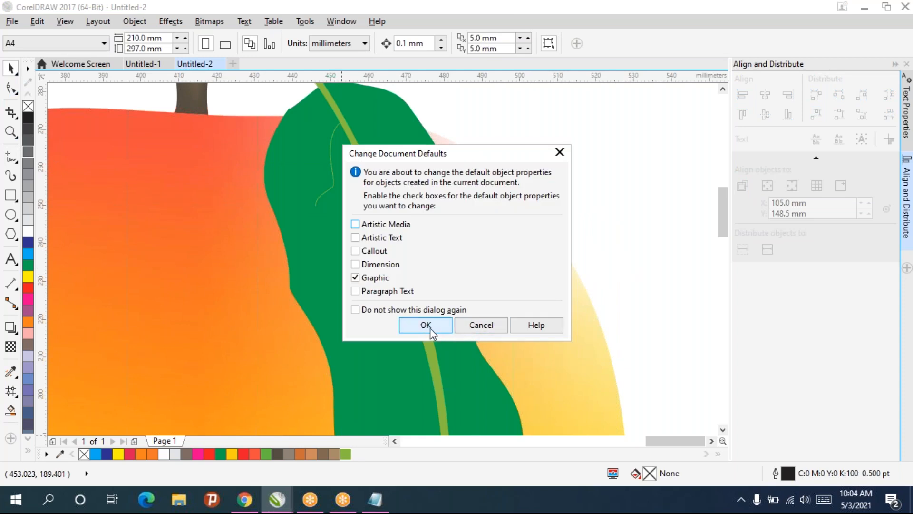
{"action": "left_click", "coordinate": [426, 325]}
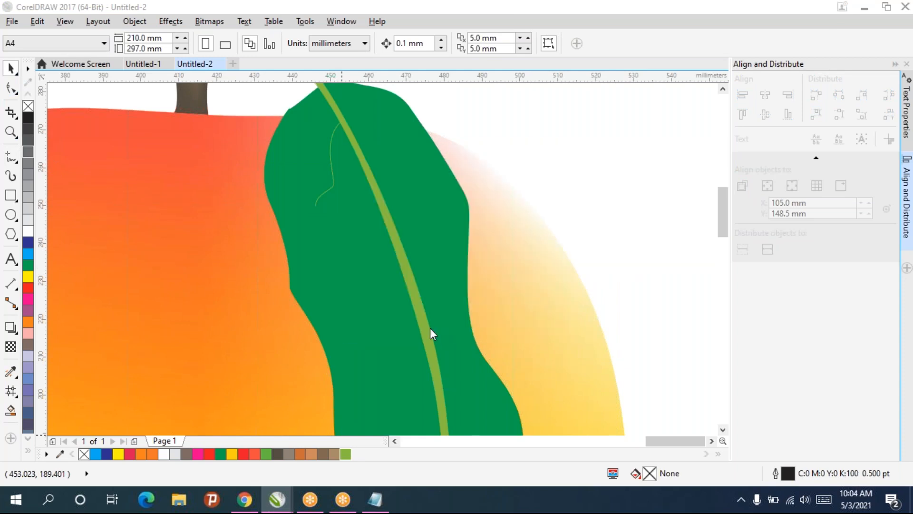
Draw branching freehand veins from the midrib down the left half of the upper leaf, undoing the accidental move of the last one.
{"action": "left_click", "coordinate": [18, 161]}
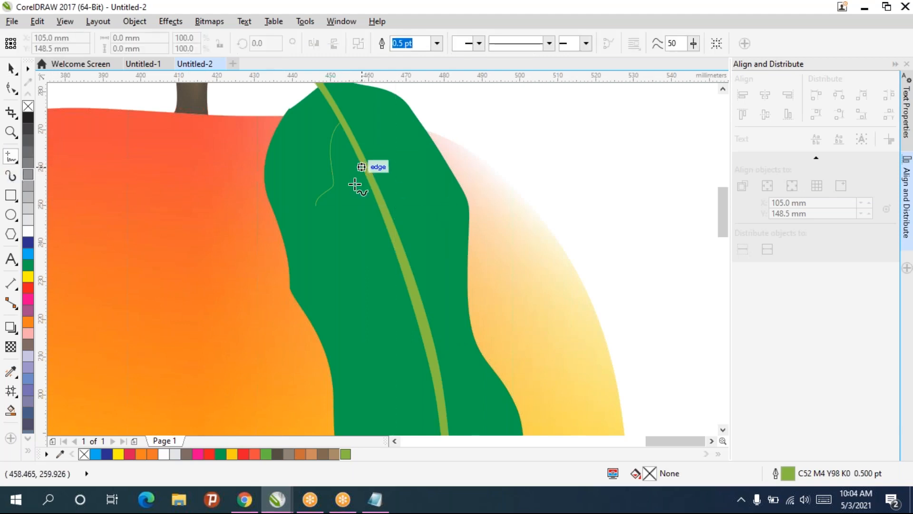
{"action": "mouse_move", "coordinate": [341, 246]}
{"action": "left_mouse_down"}
{"action": "mouse_move", "coordinate": [381, 264]}
{"action": "mouse_move", "coordinate": [363, 325]}
{"action": "left_mouse_up"}
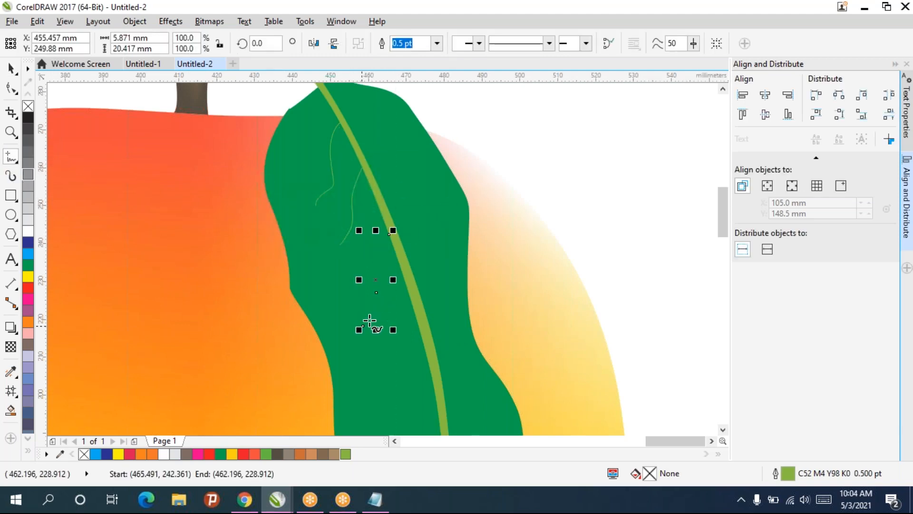
{"action": "left_click_drag", "start_coordinate": [354, 224], "coordinate": [334, 299]}
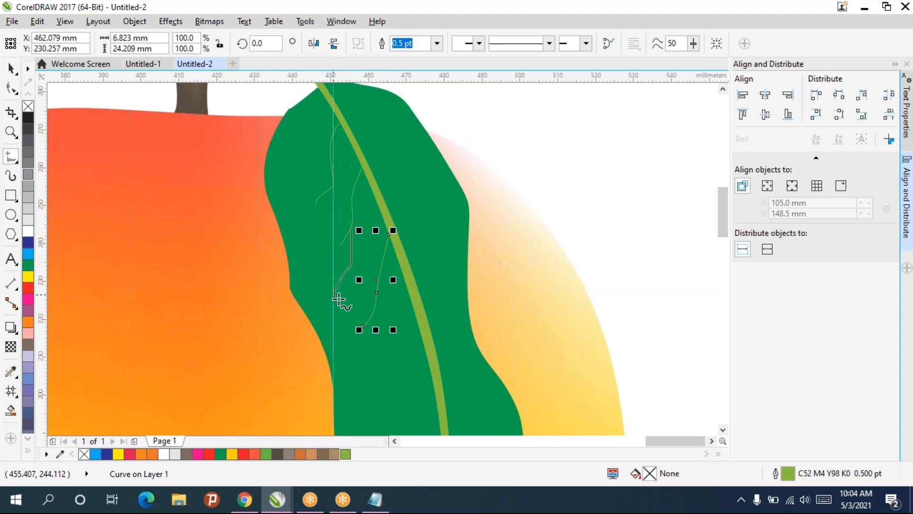
{"action": "left_click_drag", "start_coordinate": [335, 182], "coordinate": [310, 239]}
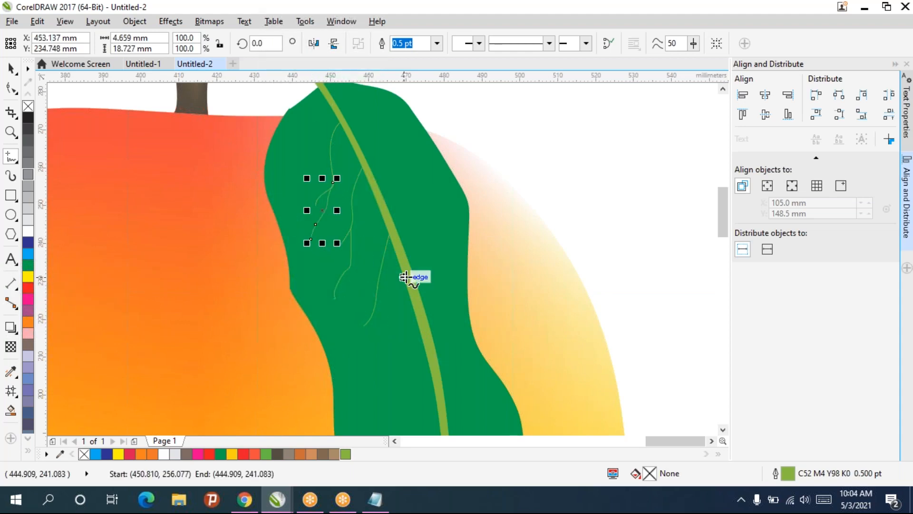
{"action": "mouse_move", "coordinate": [410, 281]}
{"action": "left_mouse_down"}
{"action": "mouse_move", "coordinate": [359, 213]}
{"action": "mouse_move", "coordinate": [305, 201]}
{"action": "mouse_move", "coordinate": [300, 244]}
{"action": "left_mouse_up"}
{"action": "left_click_drag", "start_coordinate": [361, 244], "coordinate": [316, 341]}
{"action": "left_click_drag", "start_coordinate": [336, 295], "coordinate": [328, 351]}
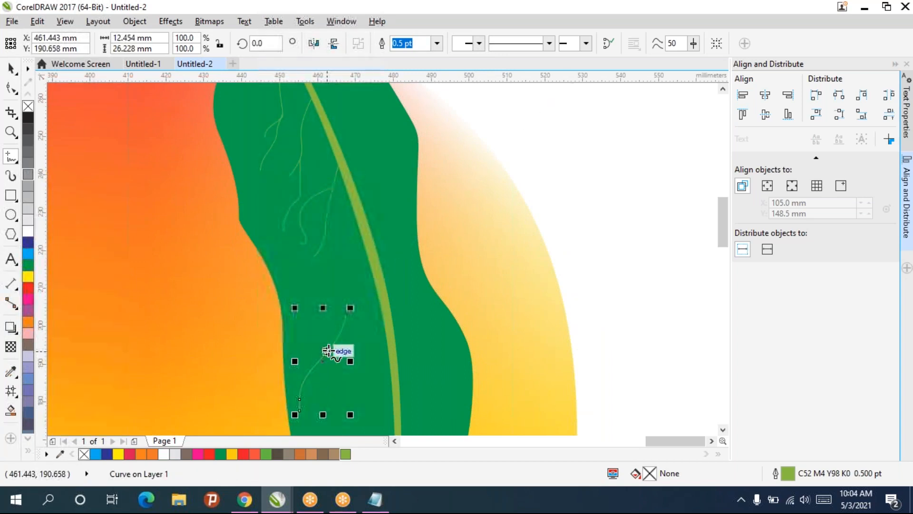
{"action": "key", "text": "ctrl+z"}
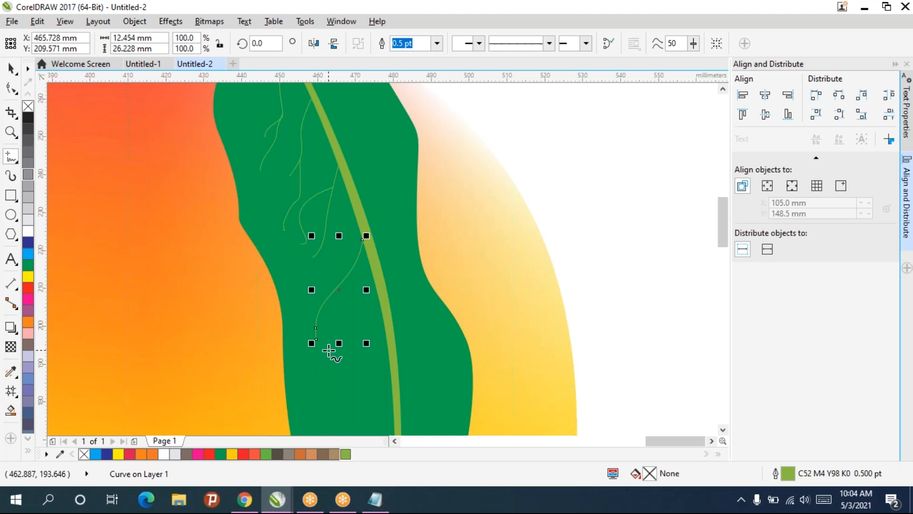
Draw a freehand vein with a side branch on the right half of the upper leaf.
{"action": "left_click_drag", "start_coordinate": [383, 244], "coordinate": [354, 331]}
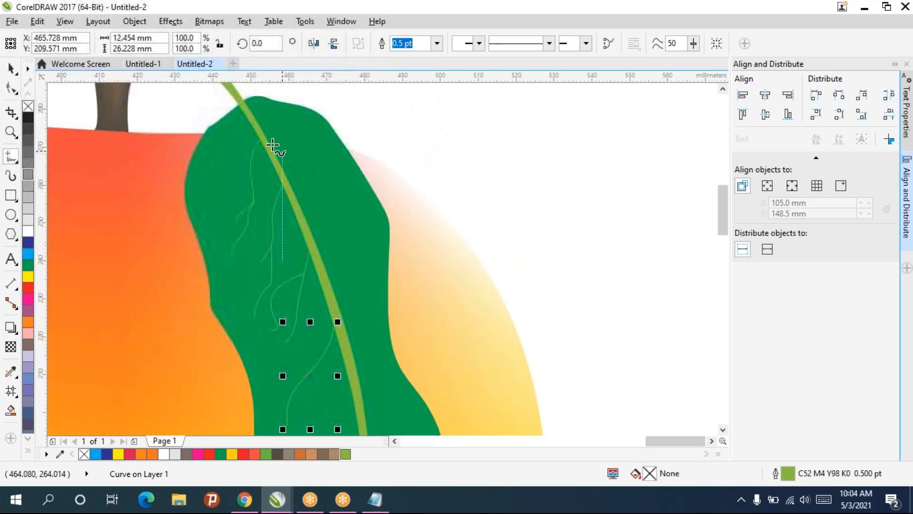
{"action": "mouse_move", "coordinate": [266, 138]}
{"action": "left_mouse_down"}
{"action": "mouse_move", "coordinate": [326, 180]}
{"action": "mouse_move", "coordinate": [328, 226]}
{"action": "mouse_move", "coordinate": [359, 245]}
{"action": "mouse_move", "coordinate": [374, 281]}
{"action": "left_mouse_up"}
{"action": "mouse_move", "coordinate": [297, 160]}
{"action": "left_mouse_down"}
{"action": "mouse_move", "coordinate": [354, 186]}
{"action": "mouse_move", "coordinate": [347, 215]}
{"action": "mouse_move", "coordinate": [366, 214]}
{"action": "mouse_move", "coordinate": [340, 137]}
{"action": "left_mouse_up"}
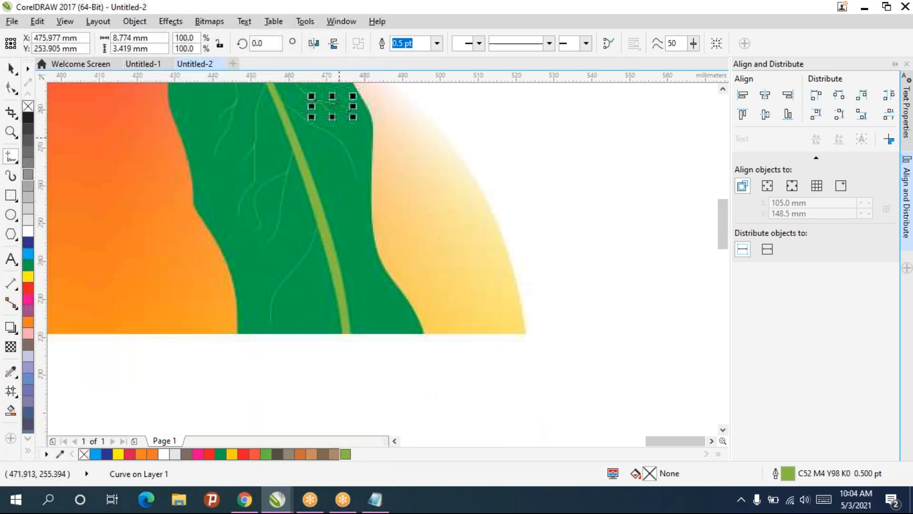
Draw branching freehand veins from the midrib along the left half of the lower leaf.
{"action": "mouse_move", "coordinate": [319, 190]}
{"action": "left_mouse_down"}
{"action": "mouse_move", "coordinate": [366, 241]}
{"action": "mouse_move", "coordinate": [379, 280]}
{"action": "mouse_move", "coordinate": [306, 350]}
{"action": "mouse_move", "coordinate": [283, 400]}
{"action": "left_mouse_up"}
{"action": "mouse_move", "coordinate": [322, 347]}
{"action": "left_mouse_down"}
{"action": "mouse_move", "coordinate": [307, 317]}
{"action": "mouse_move", "coordinate": [305, 179]}
{"action": "mouse_move", "coordinate": [301, 243]}
{"action": "mouse_move", "coordinate": [287, 271]}
{"action": "left_mouse_up"}
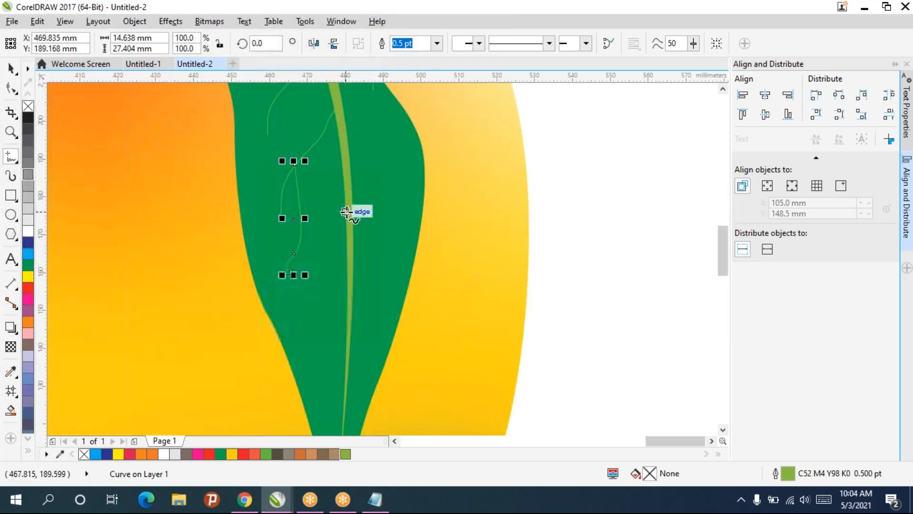
{"action": "left_click_drag", "start_coordinate": [347, 270], "coordinate": [315, 365]}
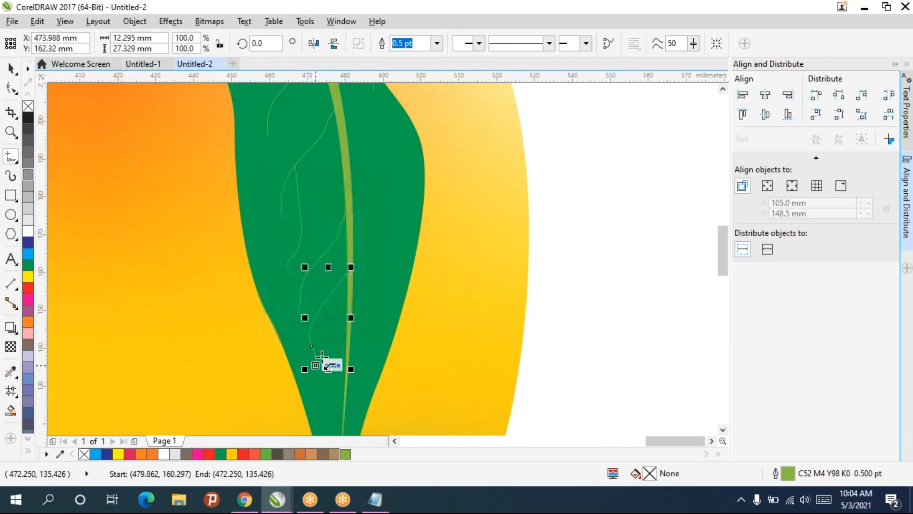
Draw freehand veins with a short side branch along the right half of the lower leaf.
{"action": "left_click_drag", "start_coordinate": [341, 151], "coordinate": [382, 251]}
{"action": "mouse_move", "coordinate": [342, 102]}
{"action": "left_mouse_down"}
{"action": "mouse_move", "coordinate": [402, 153]}
{"action": "mouse_move", "coordinate": [408, 180]}
{"action": "left_mouse_up"}
{"action": "left_click_drag", "start_coordinate": [363, 124], "coordinate": [394, 126]}
{"action": "left_click_drag", "start_coordinate": [355, 245], "coordinate": [376, 317]}
Add short freehand veins and small side branches near the leaf's tip.
{"action": "scroll", "coordinate": [349, 309], "scroll_direction": "down", "scroll_amount": 3}
{"action": "left_click_drag", "start_coordinate": [310, 279], "coordinate": [308, 279]}
{"action": "left_click", "coordinate": [349, 194]}
{"action": "left_click_drag", "start_coordinate": [368, 219], "coordinate": [371, 219]}
{"action": "left_click_drag", "start_coordinate": [325, 174], "coordinate": [327, 230]}
{"action": "left_click_drag", "start_coordinate": [315, 136], "coordinate": [314, 163]}
Fill the gaps in the middle and upper leaf with extra freehand branch veins on both sides of the midrib, leaving nothing selected.
{"action": "scroll", "coordinate": [347, 92], "scroll_direction": "up", "scroll_amount": 3}
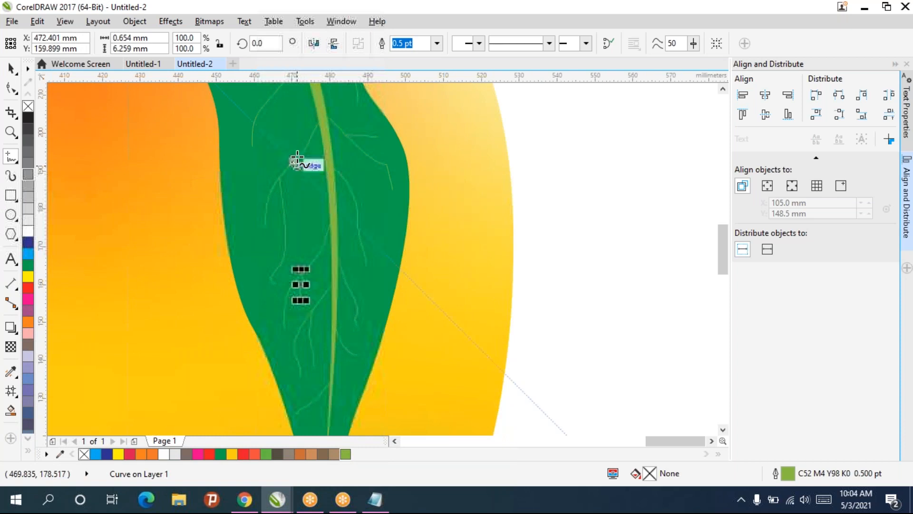
{"action": "left_click_drag", "start_coordinate": [302, 160], "coordinate": [236, 161]}
{"action": "scroll", "coordinate": [288, 220], "scroll_direction": "up", "scroll_amount": 2}
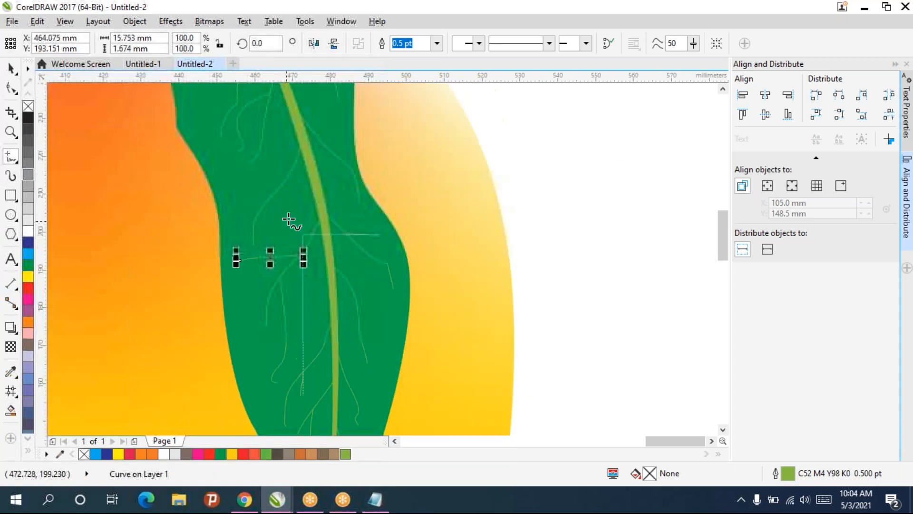
{"action": "left_click_drag", "start_coordinate": [276, 190], "coordinate": [284, 241]}
{"action": "left_click_drag", "start_coordinate": [265, 156], "coordinate": [241, 192]}
{"action": "left_click_drag", "start_coordinate": [335, 163], "coordinate": [336, 199]}
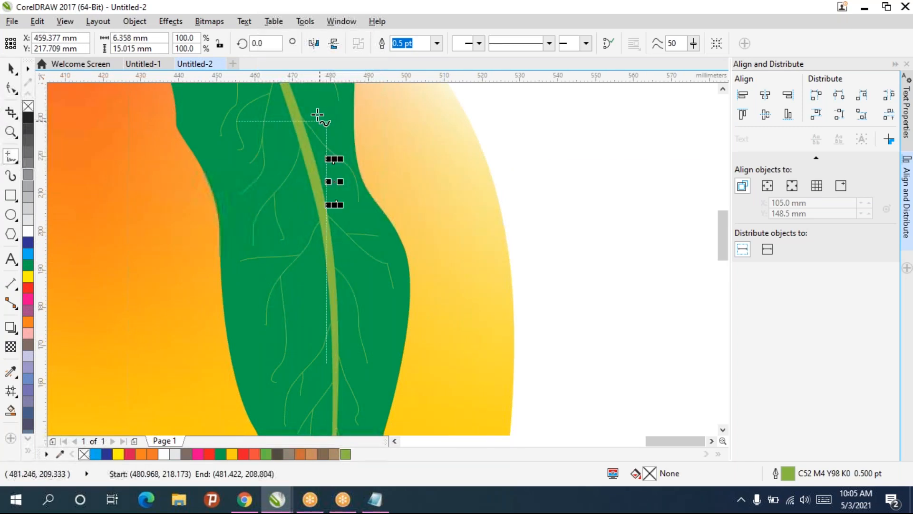
{"action": "left_click_drag", "start_coordinate": [288, 90], "coordinate": [336, 133]}
{"action": "scroll", "coordinate": [339, 135], "scroll_direction": "down", "scroll_amount": 2}
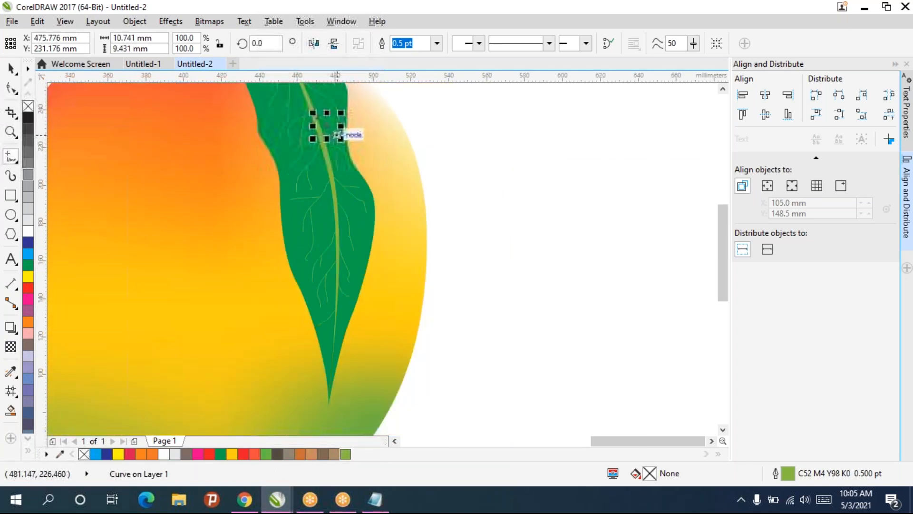
{"action": "scroll", "coordinate": [352, 177], "scroll_direction": "down", "scroll_amount": 2}
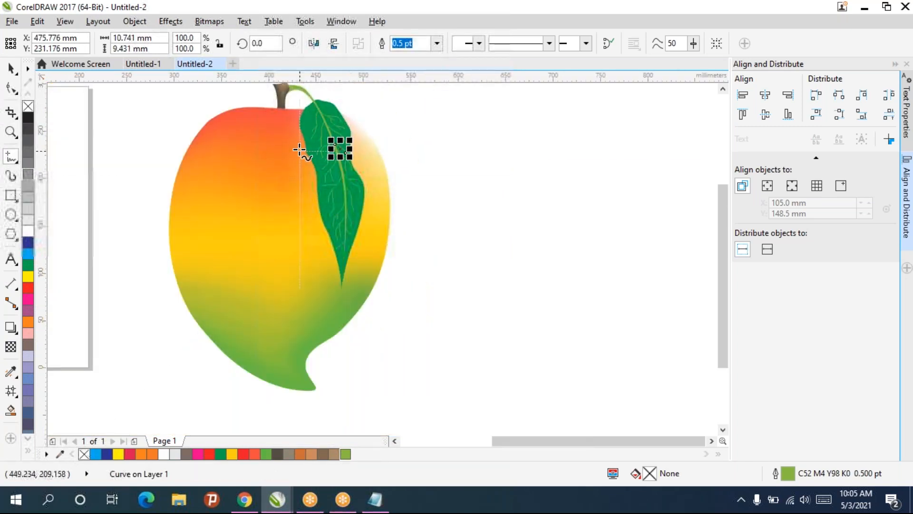
{"action": "left_click_drag", "start_coordinate": [312, 161], "coordinate": [337, 222]}
{"action": "left_click", "coordinate": [12, 70]}
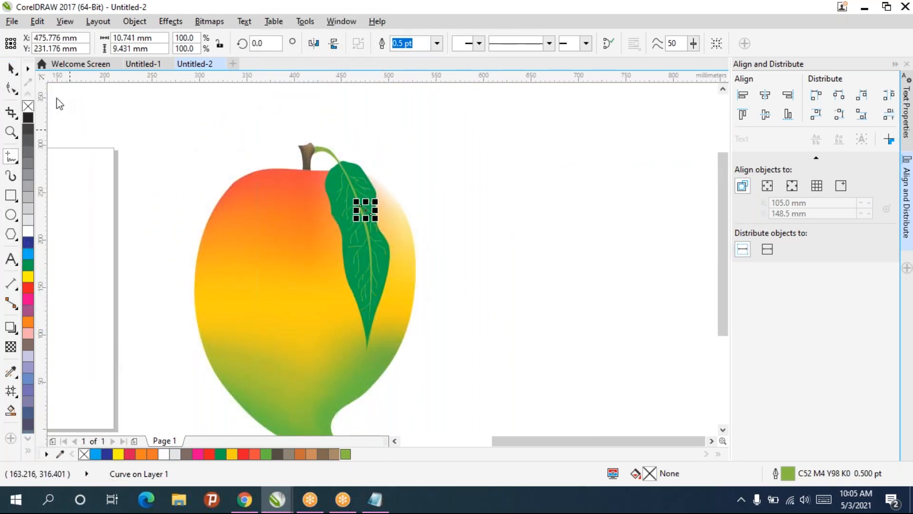
{"action": "left_click", "coordinate": [572, 278]}
Select the mesh-filled mango body and shift it very slightly down and to the right.
{"action": "left_click_drag", "start_coordinate": [520, 262], "coordinate": [555, 197]}
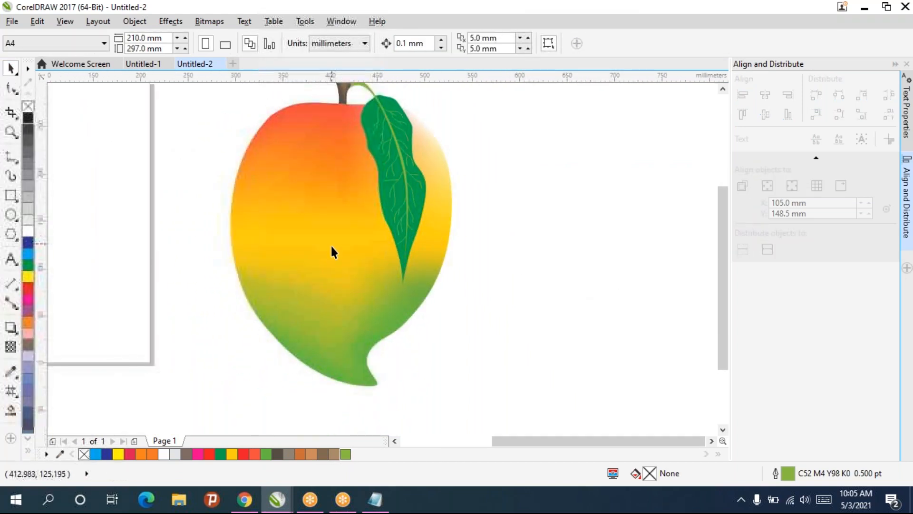
{"action": "key", "text": "m"}
{"action": "left_click", "coordinate": [358, 204]}
{"action": "left_click_drag", "start_coordinate": [358, 204], "coordinate": [360, 205]}
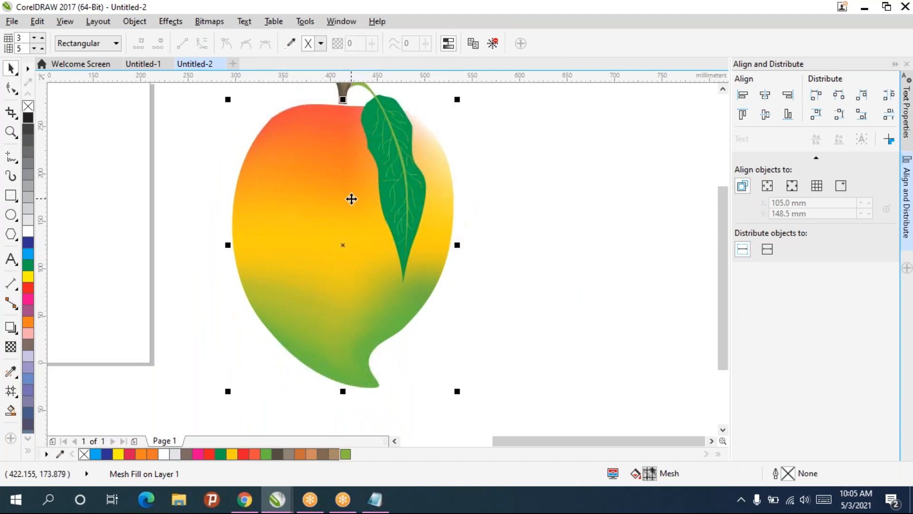
Realign the mango body copy over the original and apply a two-color pattern transparency using the curved-line swirl pattern.
{"action": "key", "text": "ctrl+z"}
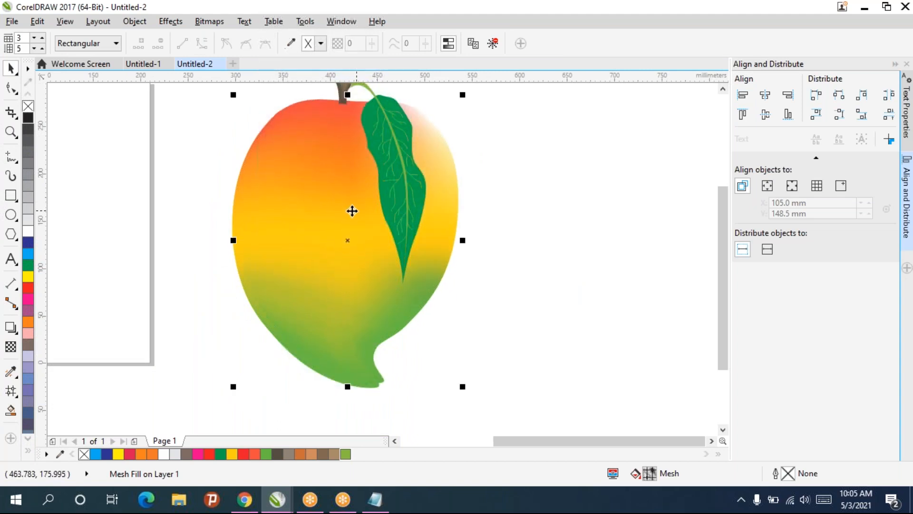
{"action": "mouse_move", "coordinate": [335, 219]}
{"action": "left_mouse_down"}
{"action": "mouse_move", "coordinate": [333, 238]}
{"action": "mouse_move", "coordinate": [331, 223]}
{"action": "left_mouse_up"}
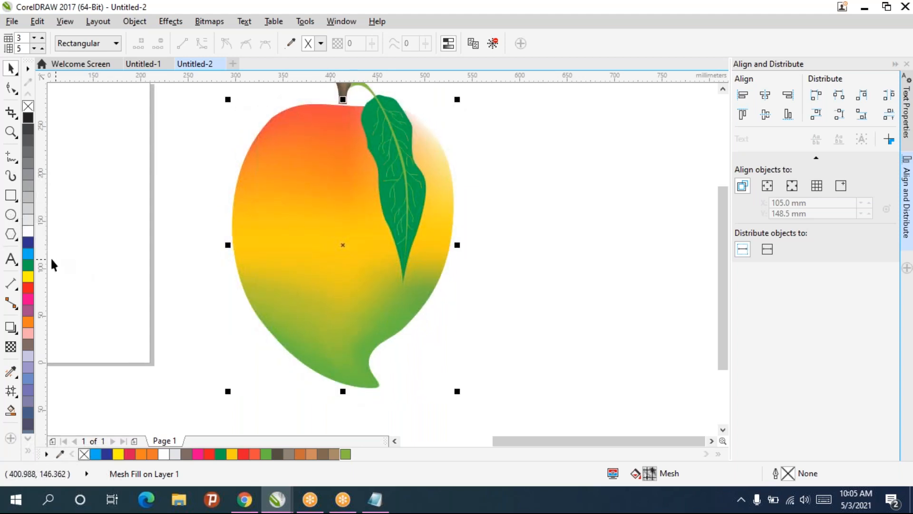
{"action": "left_click", "coordinate": [11, 349]}
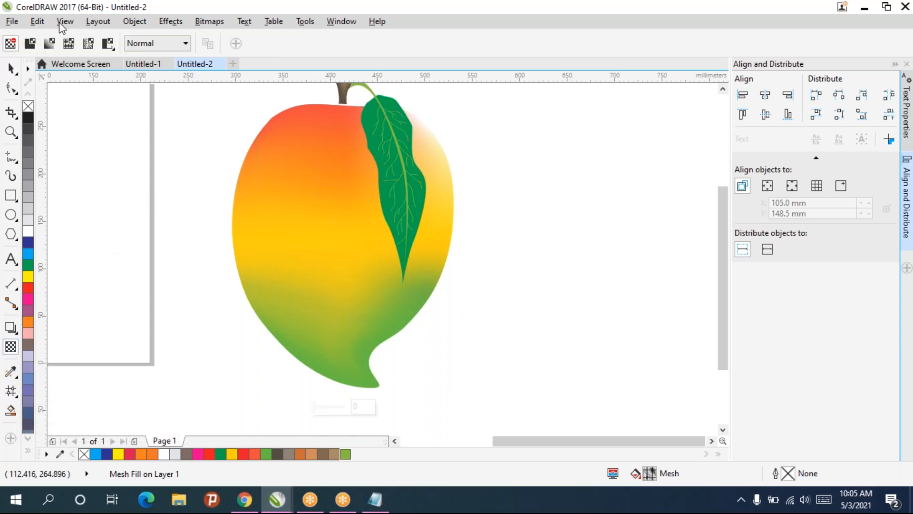
{"action": "double_click", "coordinate": [11, 68]}
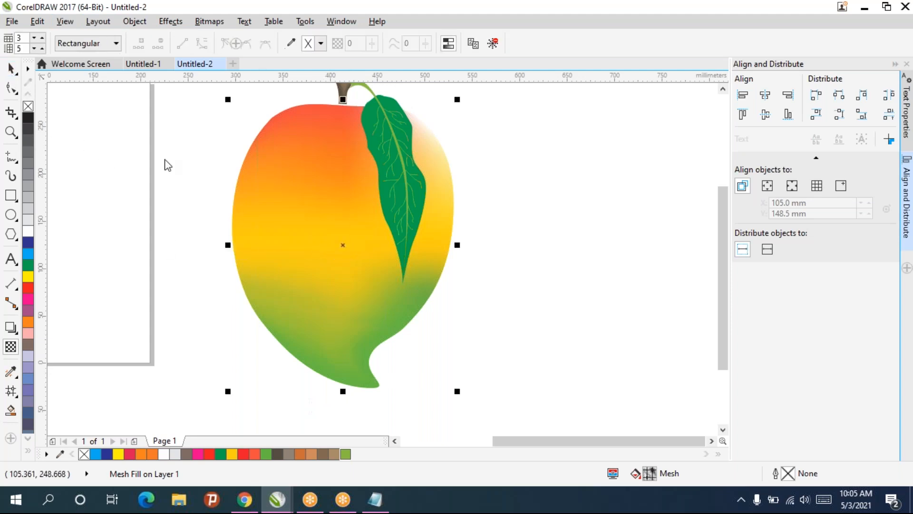
{"action": "left_click", "coordinate": [11, 347]}
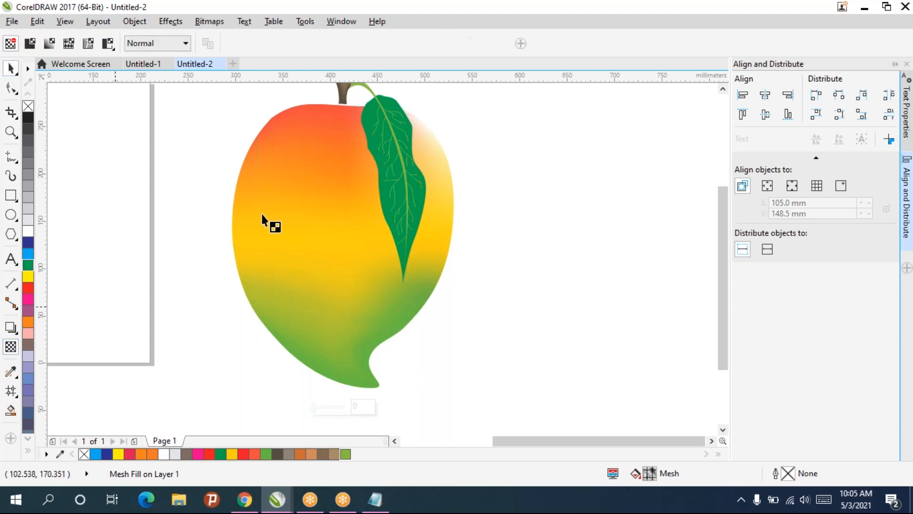
{"action": "left_click", "coordinate": [108, 44]}
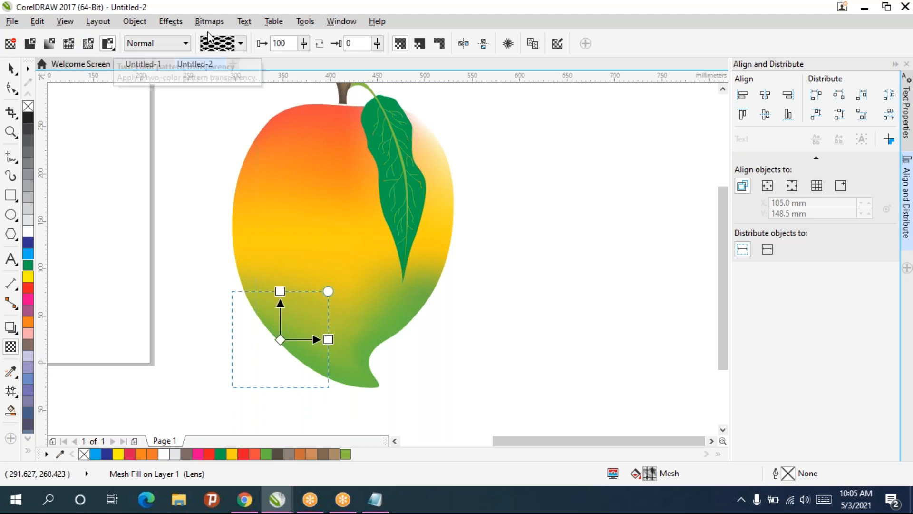
{"action": "left_click", "coordinate": [241, 44]}
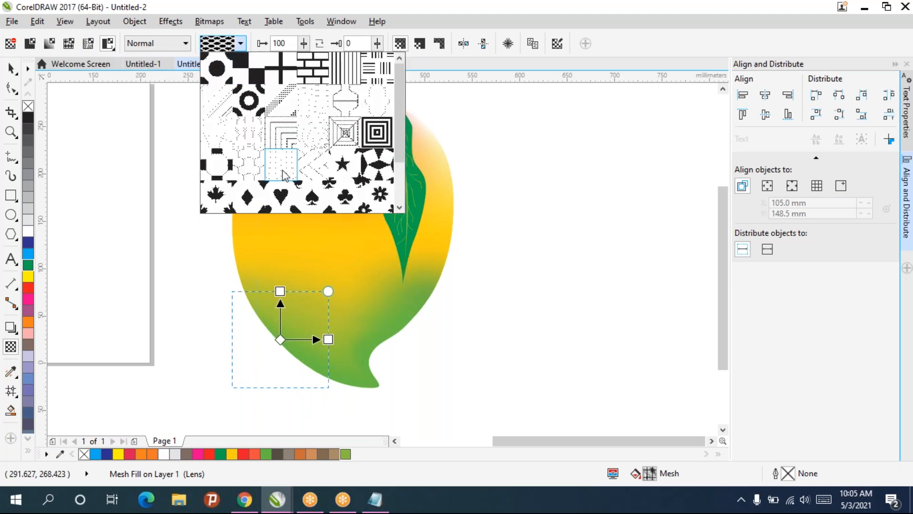
{"action": "left_click", "coordinate": [320, 142]}
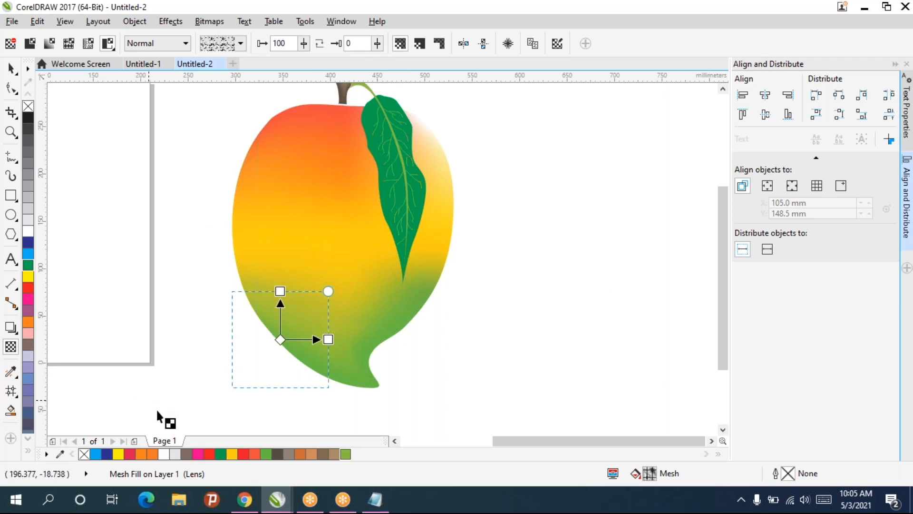
Fill the mango body copy with tan and remove its pattern transparency.
{"action": "left_click", "coordinate": [13, 65]}
{"action": "left_click", "coordinate": [309, 457]}
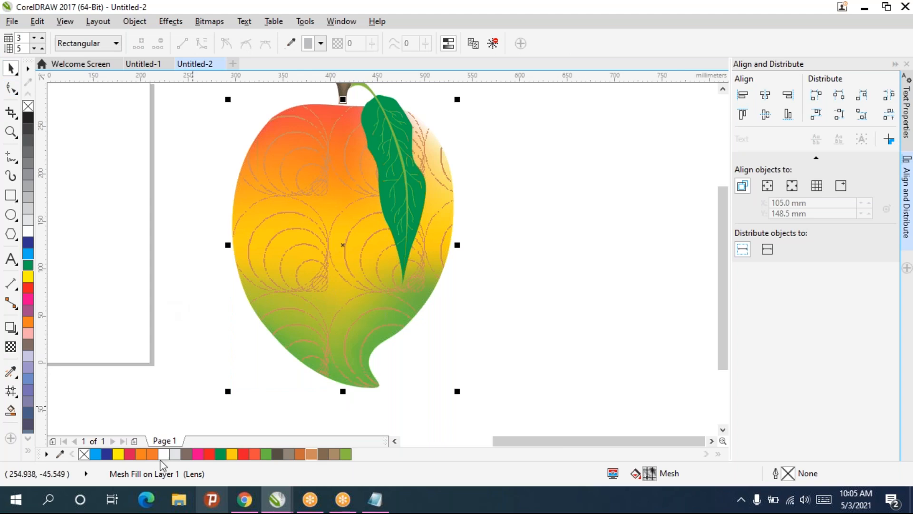
{"action": "left_click", "coordinate": [11, 346]}
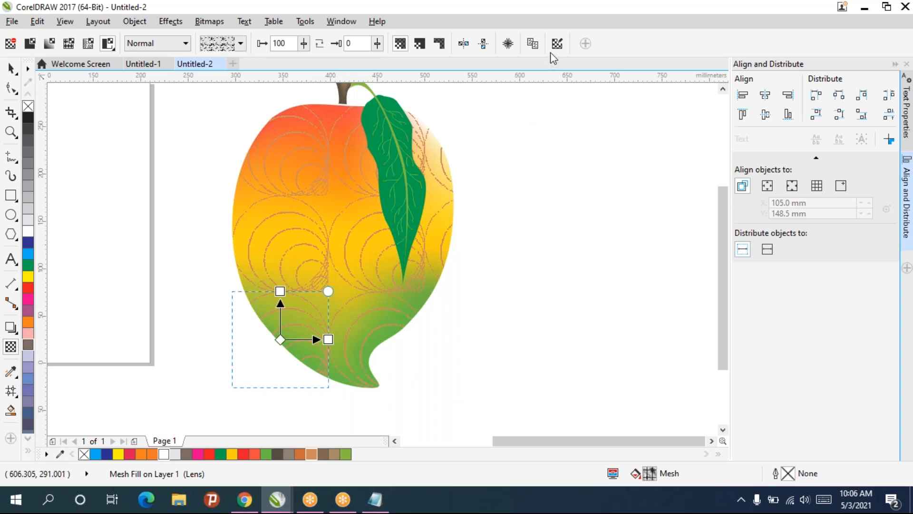
{"action": "left_click", "coordinate": [10, 43]}
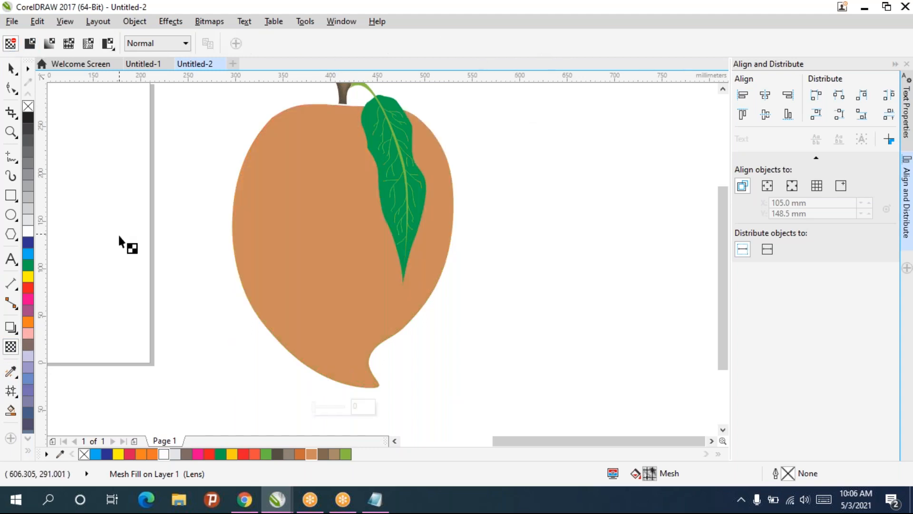
Try to apply a fountain fill across the tan mango body copy with the Interactive Fill tool.
{"action": "left_click", "coordinate": [10, 378]}
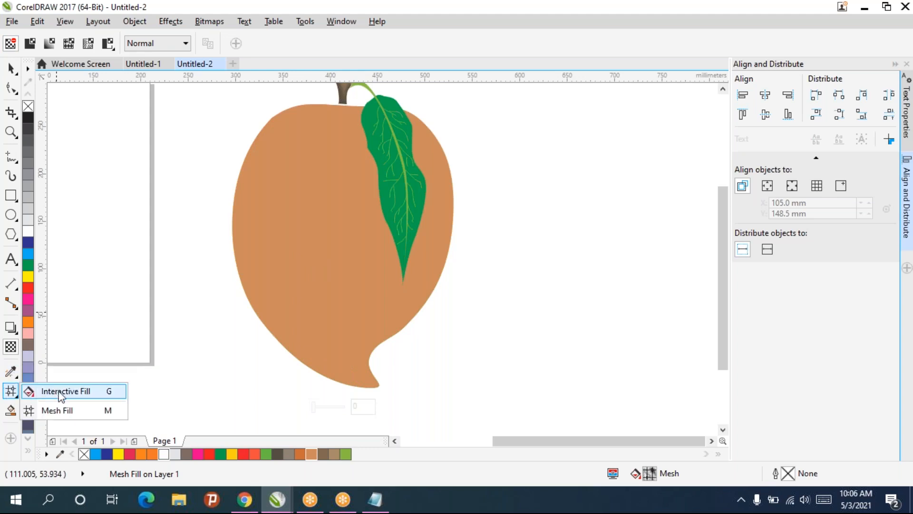
{"action": "left_click", "coordinate": [47, 387]}
{"action": "left_click_drag", "start_coordinate": [344, 207], "coordinate": [334, 223]}
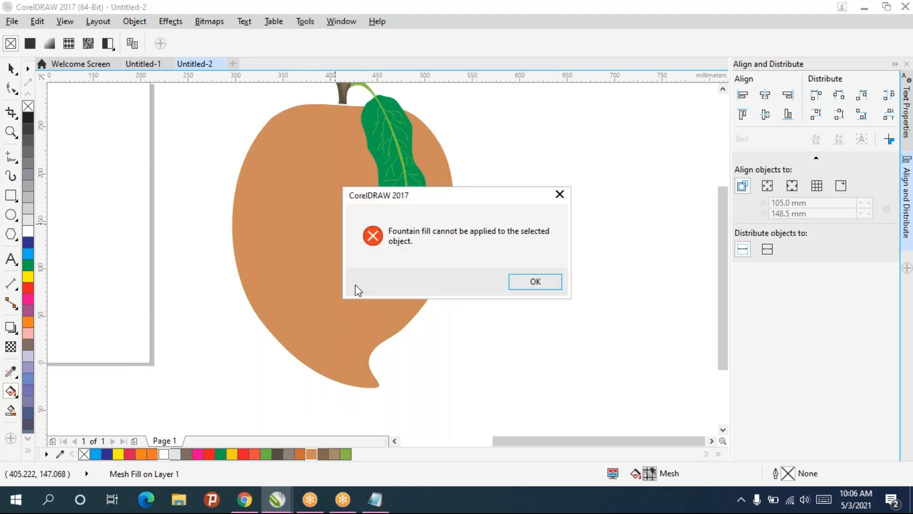
{"action": "left_click", "coordinate": [535, 282]}
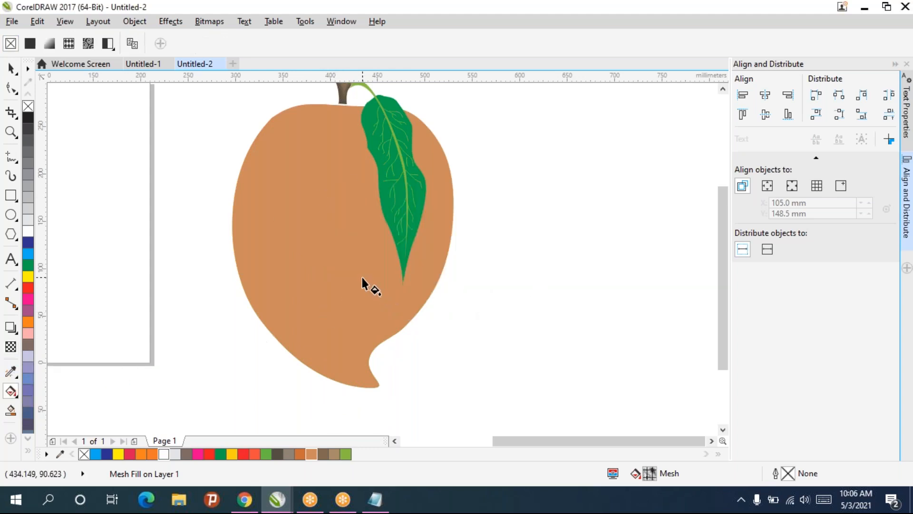
{"action": "left_click", "coordinate": [11, 70]}
{"action": "left_click", "coordinate": [335, 254]}
{"action": "left_click", "coordinate": [11, 391]}
{"action": "mouse_move", "coordinate": [304, 179]}
{"action": "left_mouse_down"}
{"action": "mouse_move", "coordinate": [357, 281]}
{"action": "mouse_move", "coordinate": [352, 303]}
{"action": "left_mouse_up"}
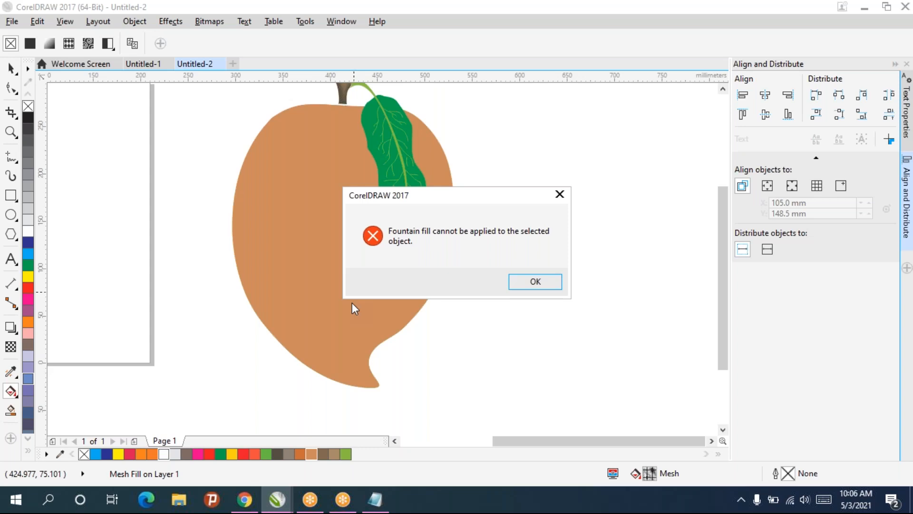
{"action": "left_click", "coordinate": [544, 287]}
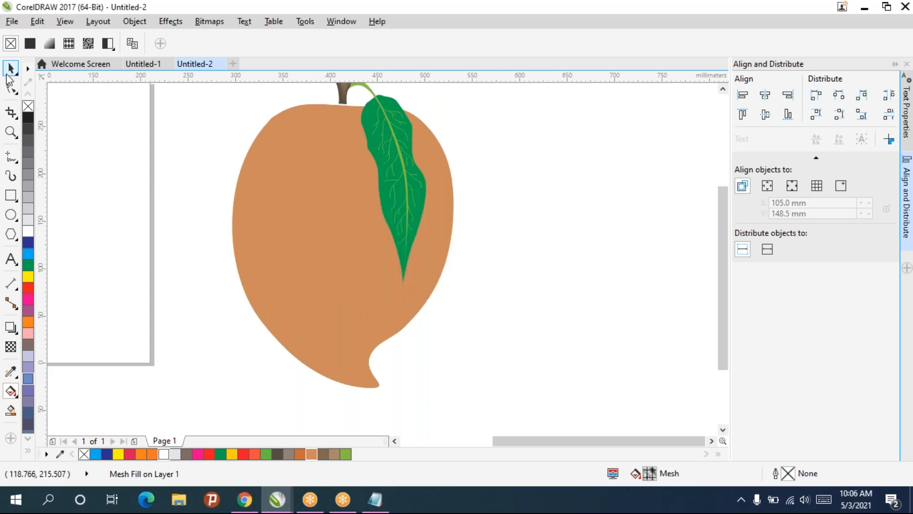
Move the tan body copy off the mango into the empty space to its right.
{"action": "left_click", "coordinate": [12, 70]}
{"action": "left_click_drag", "start_coordinate": [352, 199], "coordinate": [544, 188]}
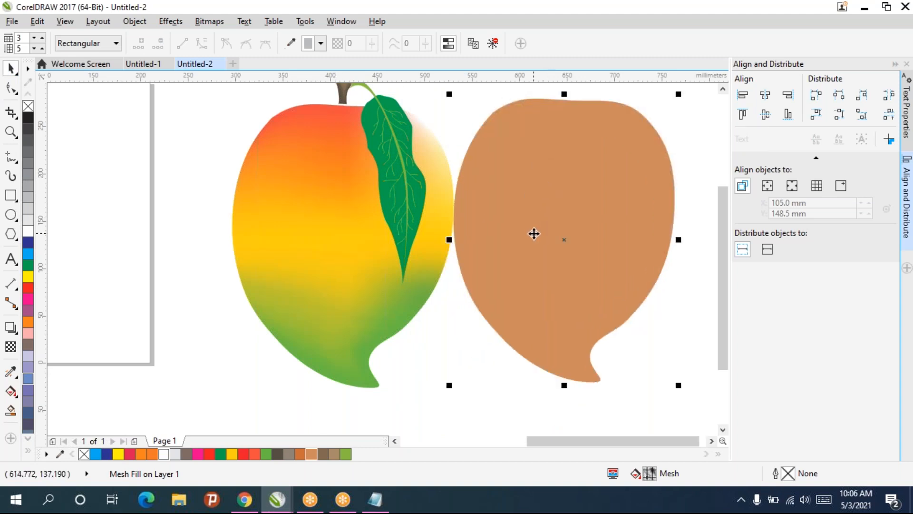
{"action": "left_click", "coordinate": [534, 252]}
Try a diagonal fountain fill on the separated tan body copy.
{"action": "left_click", "coordinate": [207, 365]}
{"action": "key", "text": "g"}
{"action": "left_click_drag", "start_coordinate": [526, 157], "coordinate": [595, 316]}
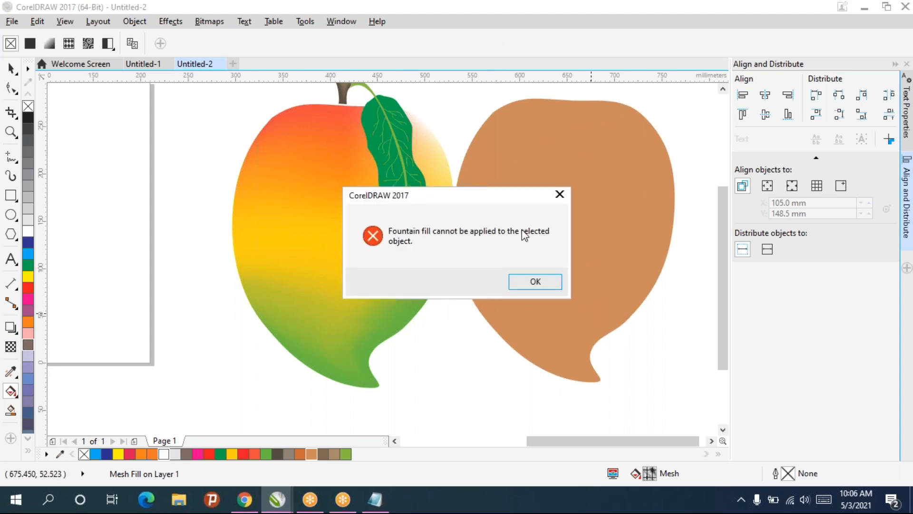
{"action": "left_click", "coordinate": [528, 280]}
{"action": "key", "text": "space"}
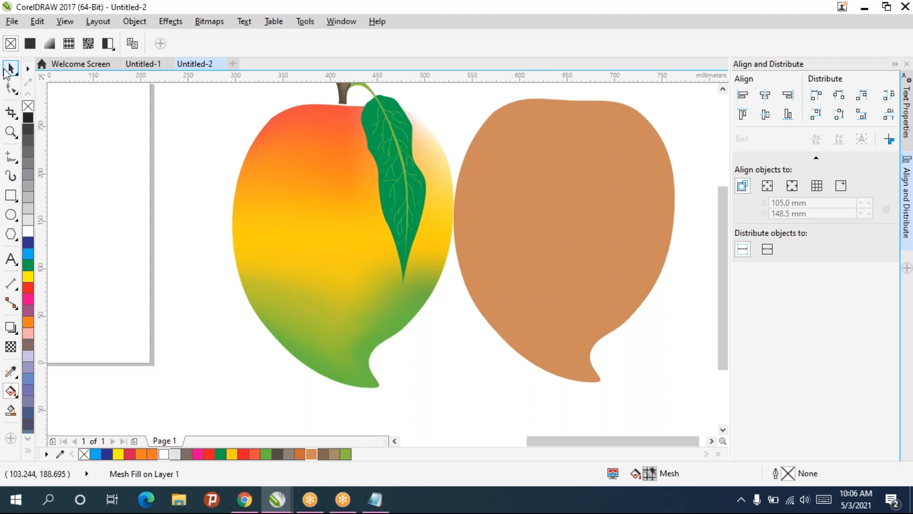
Clear the mesh from the tan body copy, then undo the clearing.
{"action": "left_click", "coordinate": [561, 176]}
{"action": "left_click", "coordinate": [561, 176]}
{"action": "left_click", "coordinate": [492, 165]}
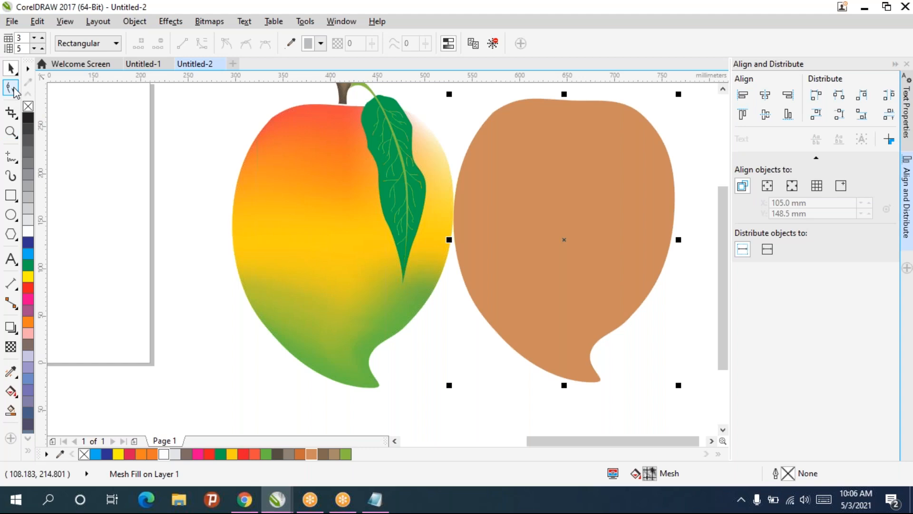
{"action": "key", "text": "m"}
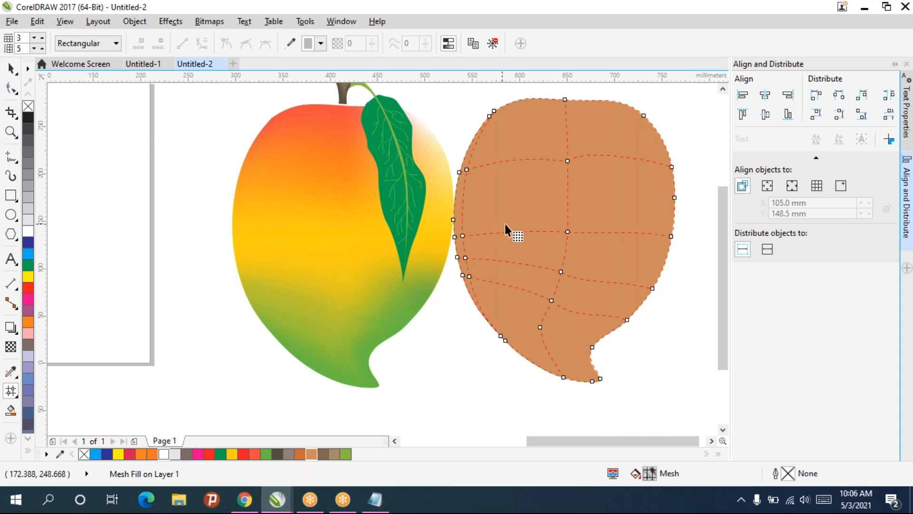
{"action": "left_click", "coordinate": [526, 211]}
{"action": "left_click", "coordinate": [490, 46]}
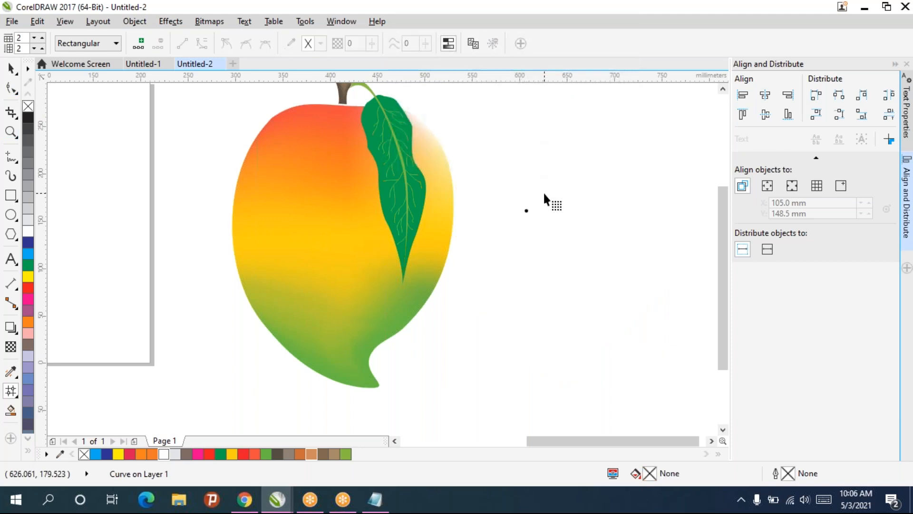
{"action": "key", "text": "ctrl+z"}
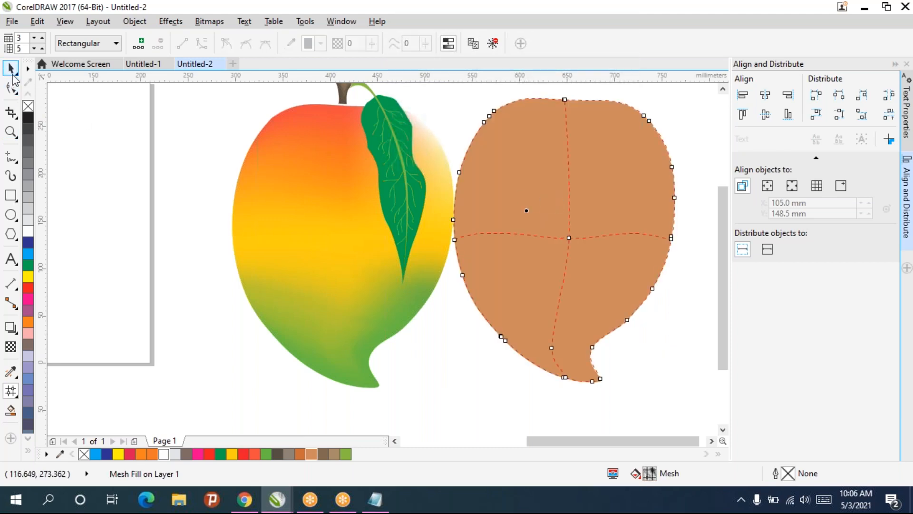
Reselect the tan body copy and clear its mesh fill.
{"action": "left_click", "coordinate": [12, 69]}
{"action": "left_click", "coordinate": [527, 184]}
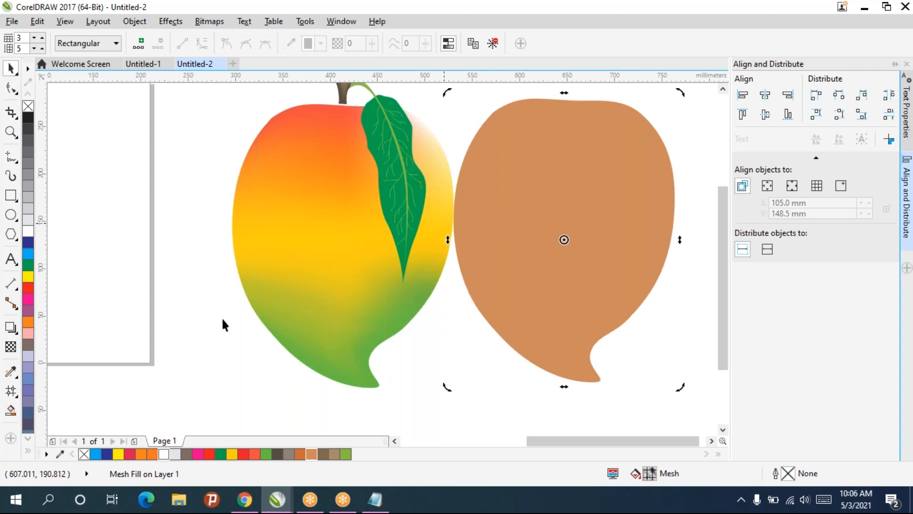
{"action": "left_click", "coordinate": [11, 391]}
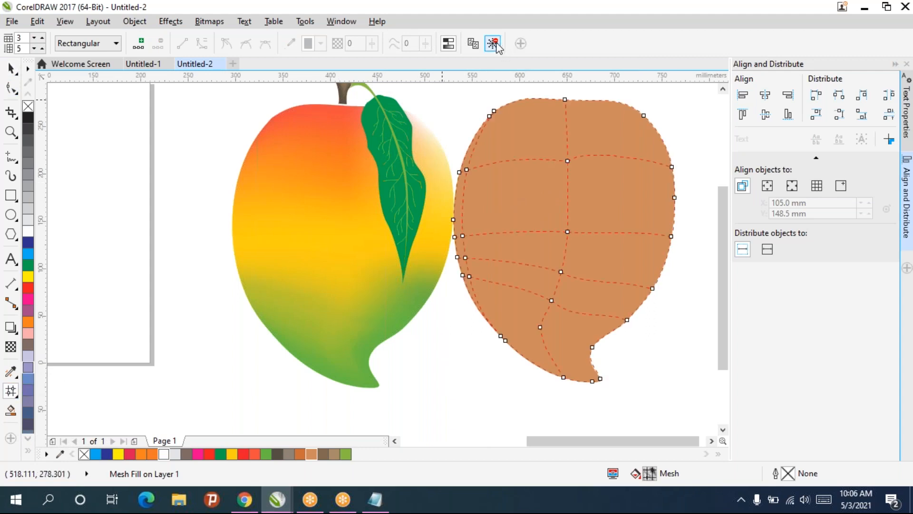
{"action": "left_click", "coordinate": [493, 44]}
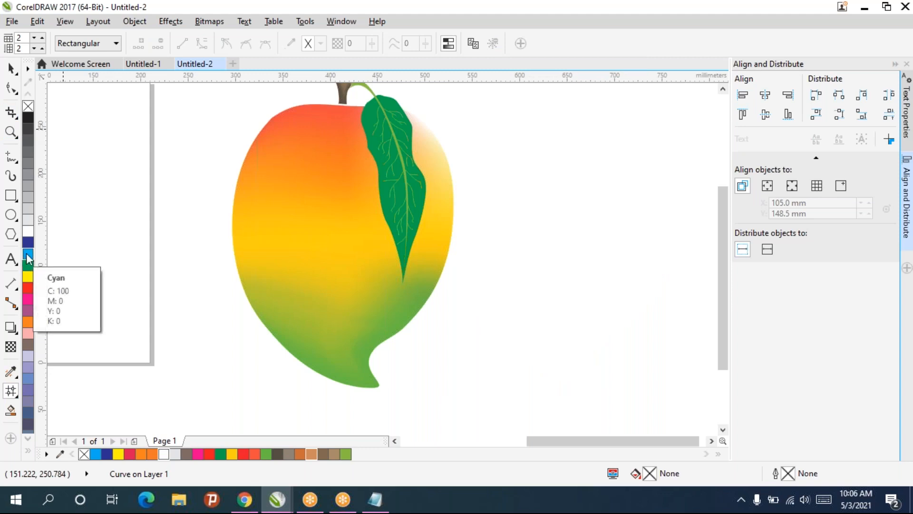
Color the upper-right mesh patch of the unfilled body copy, trying 20% black and then 90% black.
{"action": "left_click", "coordinate": [581, 236]}
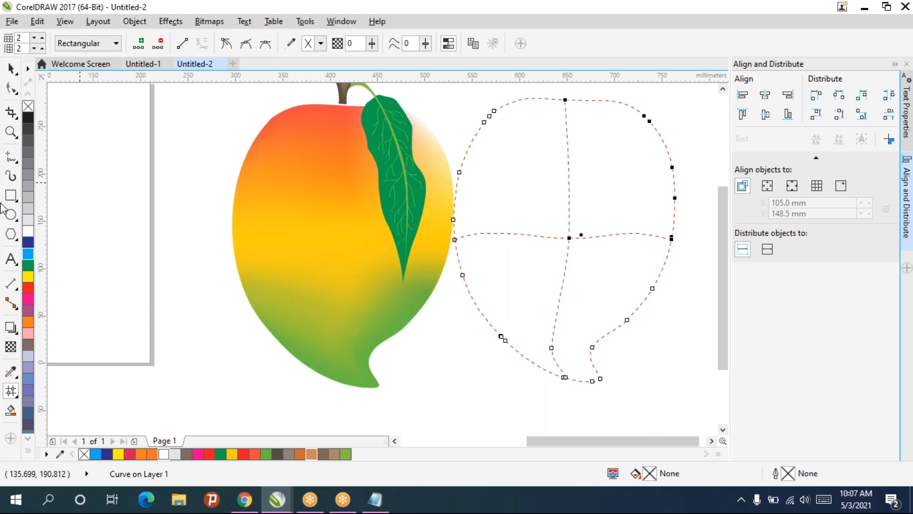
{"action": "left_click", "coordinate": [28, 210]}
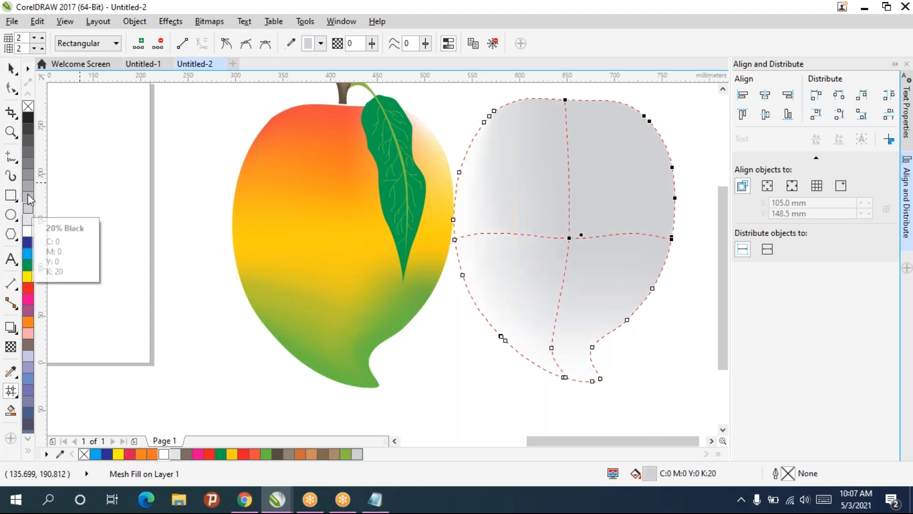
{"action": "left_click", "coordinate": [27, 127]}
{"action": "left_click", "coordinate": [27, 118]}
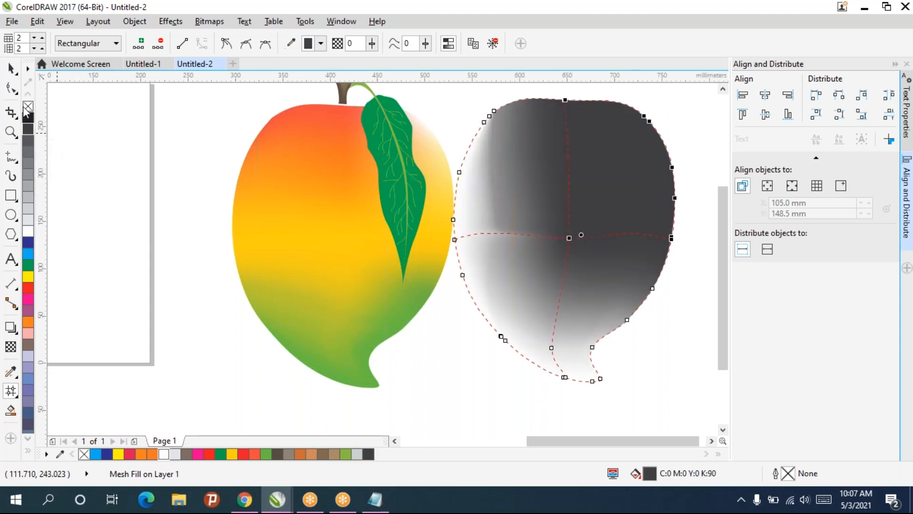
Fill the entire body copy with solid orange.
{"action": "left_click", "coordinate": [11, 68]}
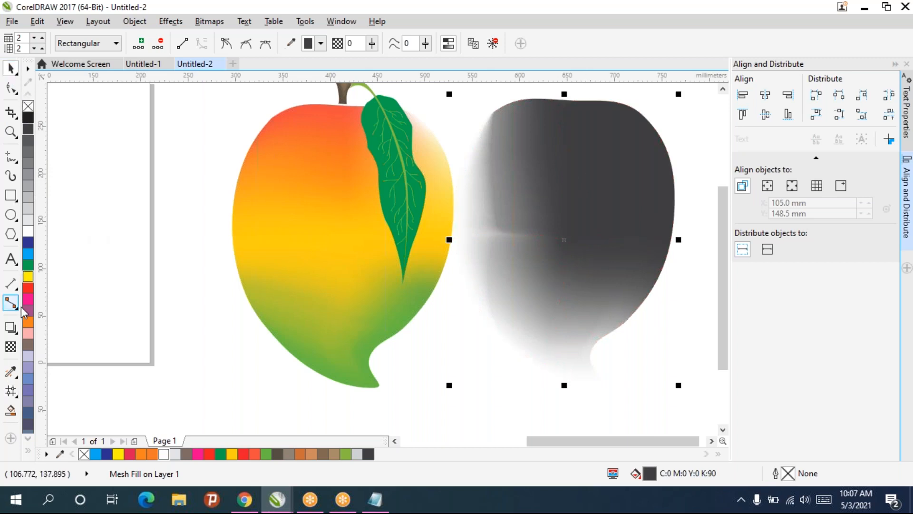
{"action": "left_click", "coordinate": [28, 323]}
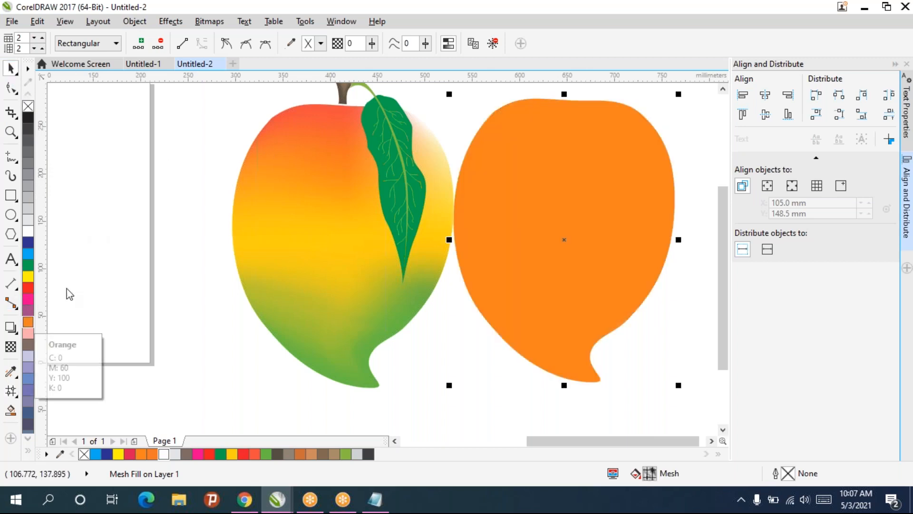
Try to apply a fountain fill to the orange body copy with the Interactive Fill tool.
{"action": "left_click", "coordinate": [11, 395]}
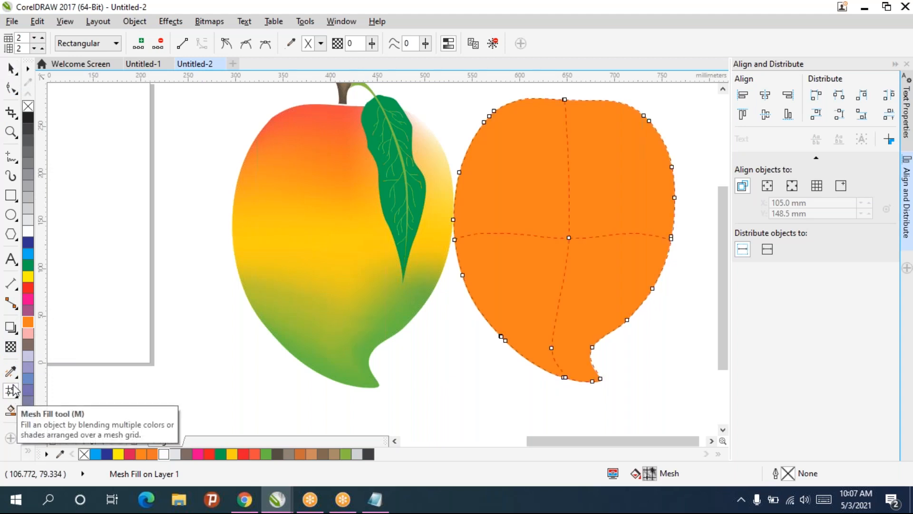
{"action": "left_click", "coordinate": [15, 391]}
{"action": "left_click", "coordinate": [52, 387]}
{"action": "left_click_drag", "start_coordinate": [576, 238], "coordinate": [600, 284]}
{"action": "left_click", "coordinate": [534, 283]}
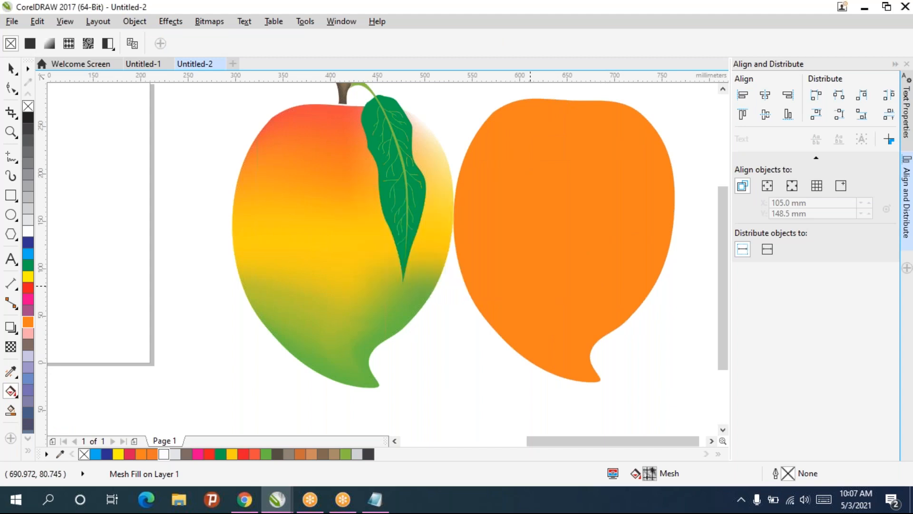
Try a two-color pattern fill with a red back color, and then a bitmap pattern fill, on the orange body copy.
{"action": "left_click", "coordinate": [108, 44]}
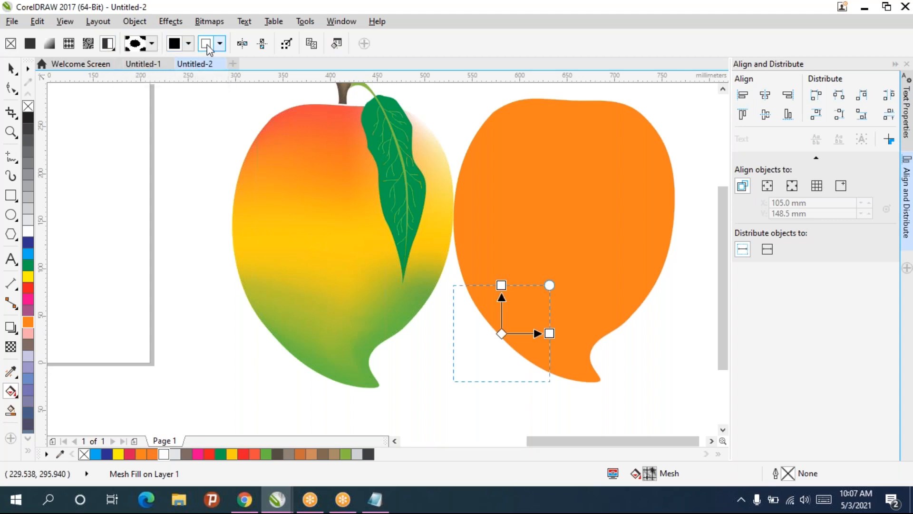
{"action": "left_click", "coordinate": [221, 44]}
{"action": "left_click", "coordinate": [221, 45]}
{"action": "left_click", "coordinate": [221, 45]}
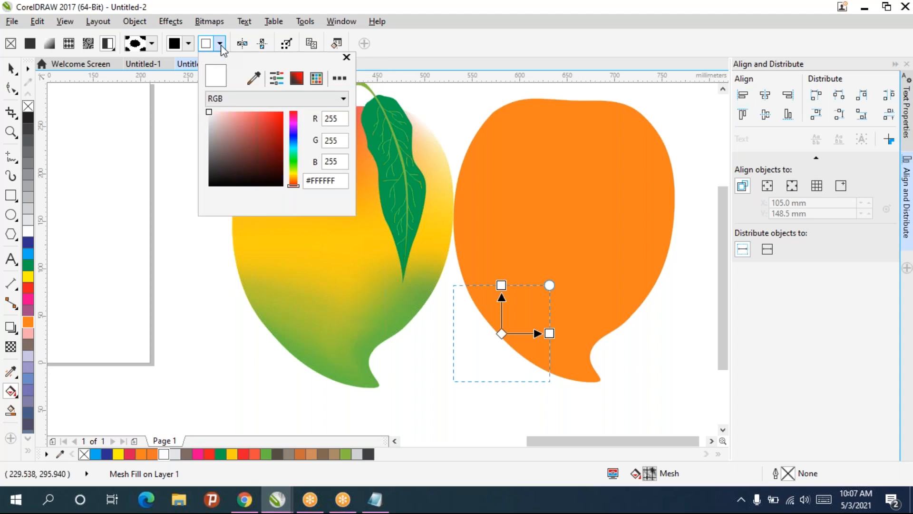
{"action": "left_click", "coordinate": [258, 137]}
{"action": "left_click", "coordinate": [268, 122]}
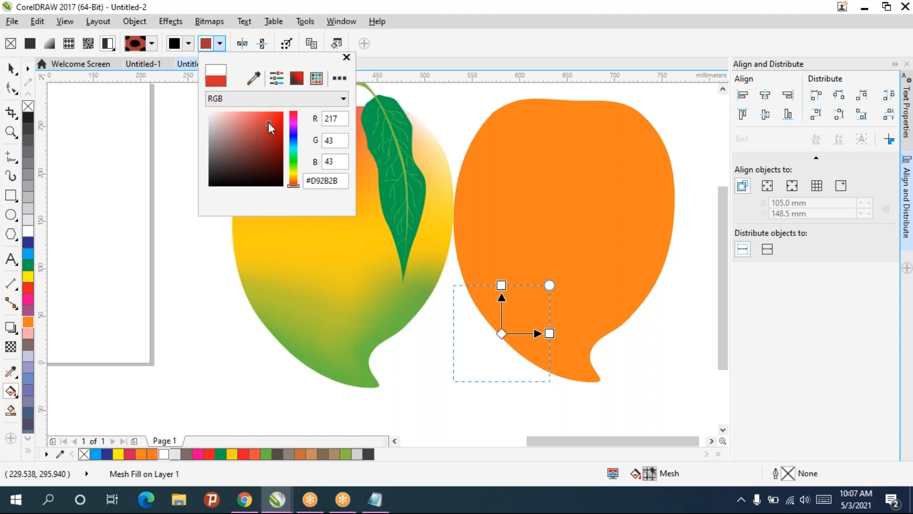
{"action": "left_click", "coordinate": [95, 45]}
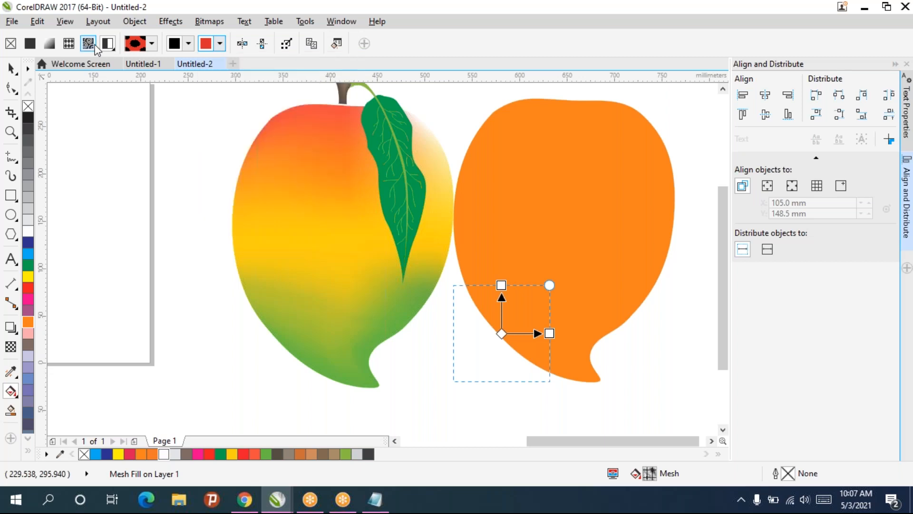
{"action": "left_click", "coordinate": [92, 45]}
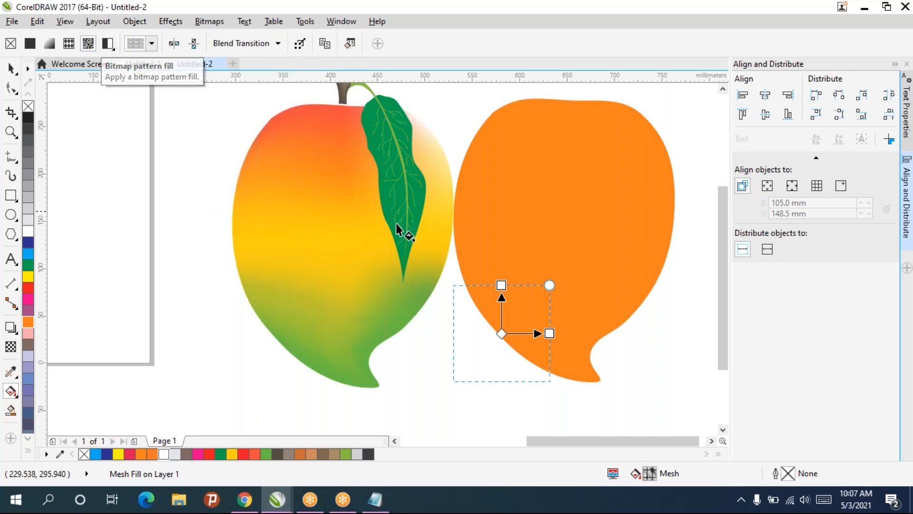
Reselect the orange body copy and apply a linear fountain transparency running diagonally from its upper part down toward the lower tip.
{"action": "left_click", "coordinate": [11, 69]}
{"action": "left_click", "coordinate": [667, 350]}
{"action": "left_click", "coordinate": [545, 235]}
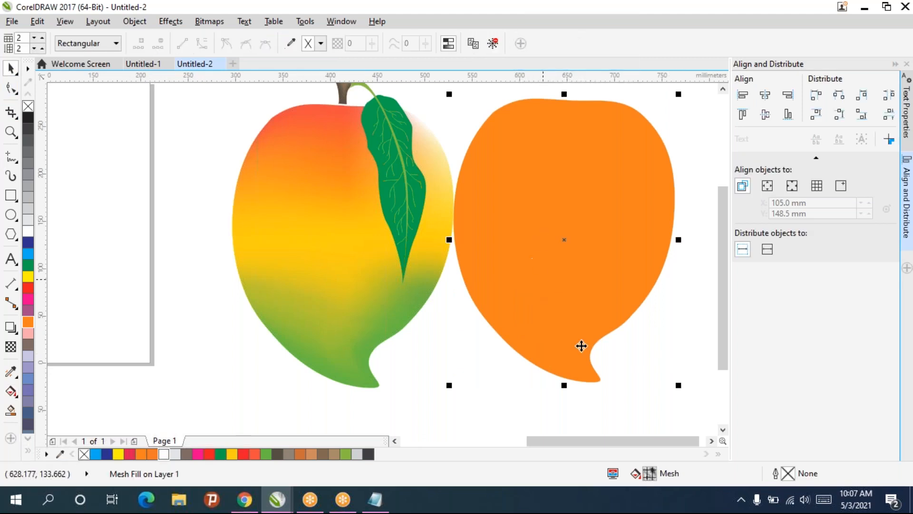
{"action": "scroll", "coordinate": [587, 291], "scroll_direction": "up", "scroll_amount": 2}
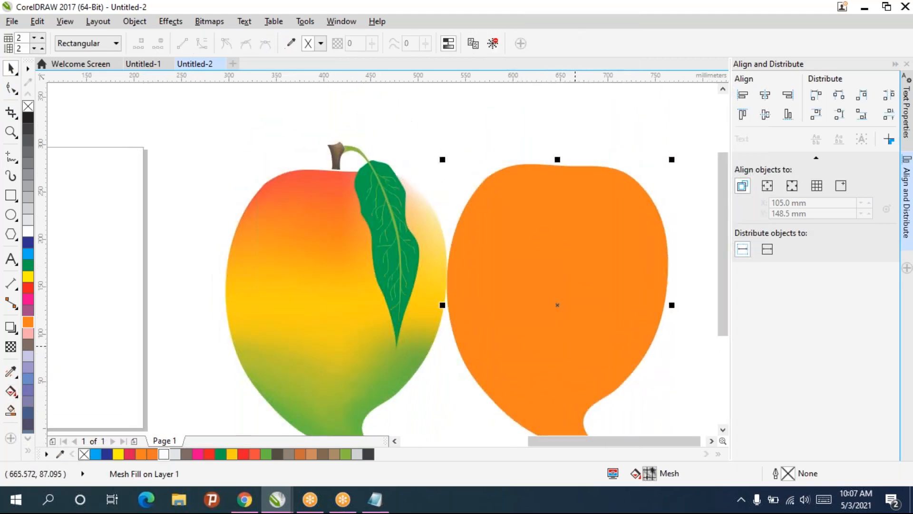
{"action": "left_click", "coordinate": [11, 347]}
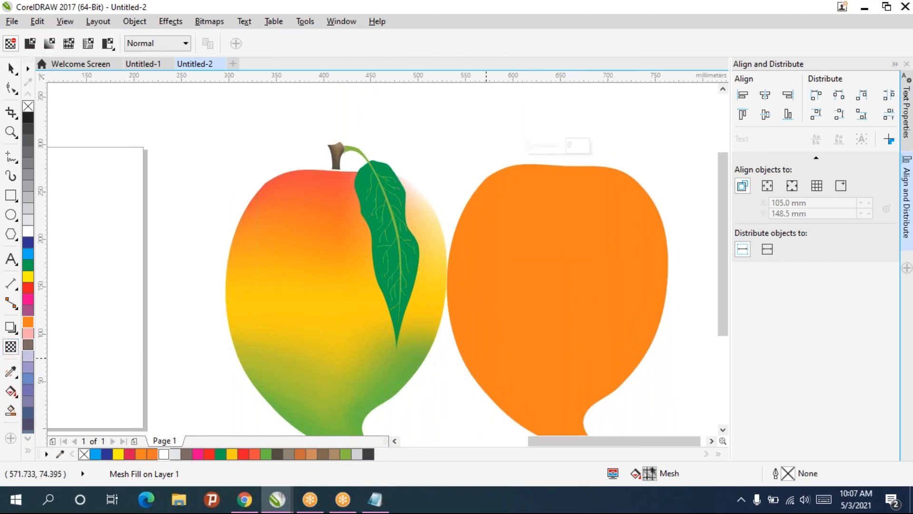
{"action": "scroll", "coordinate": [306, 354], "scroll_direction": "down", "scroll_amount": 2}
{"action": "left_click_drag", "start_coordinate": [489, 147], "coordinate": [580, 308]}
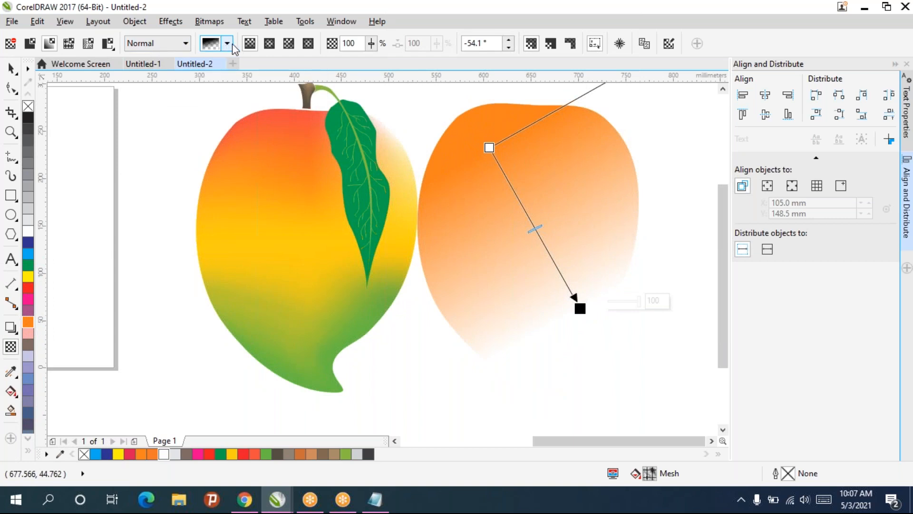
Switch the body copy to a texture transparency and choose the gray-purple marbled texture from the Samples library.
{"action": "left_click", "coordinate": [115, 46]}
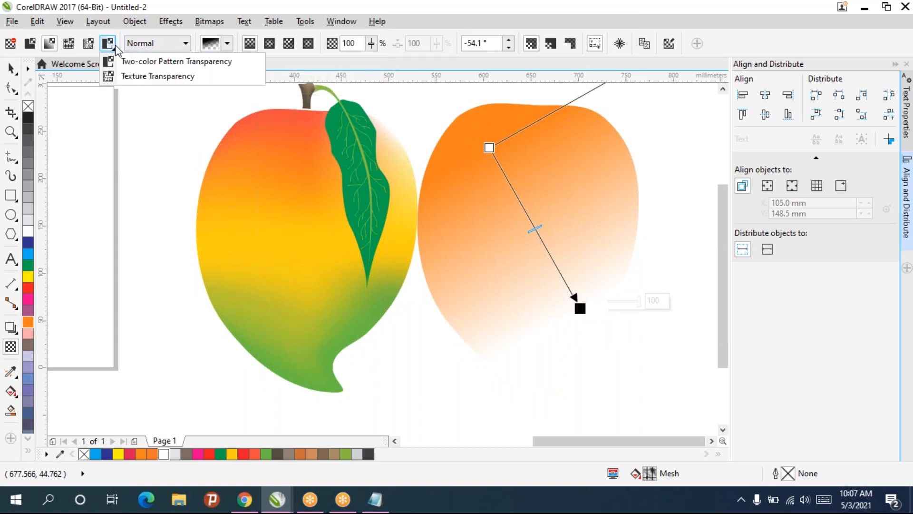
{"action": "left_click", "coordinate": [132, 81]}
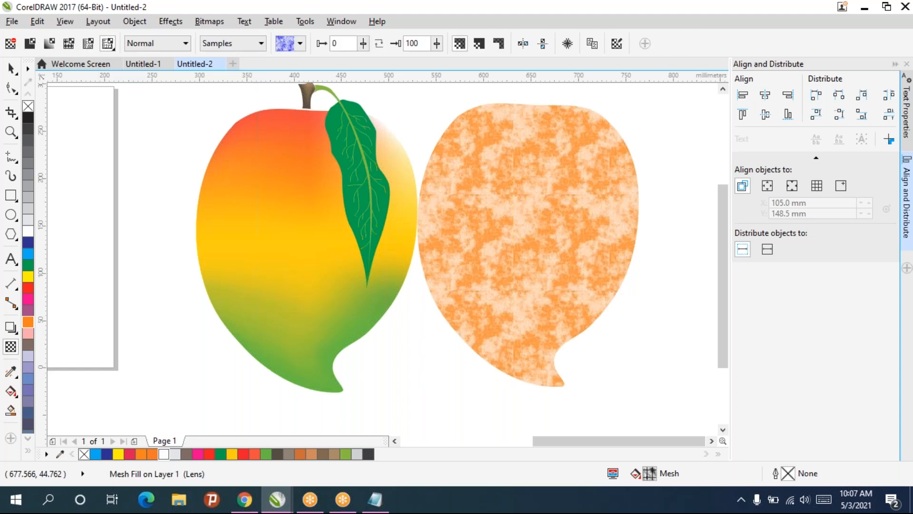
{"action": "left_click", "coordinate": [300, 44]}
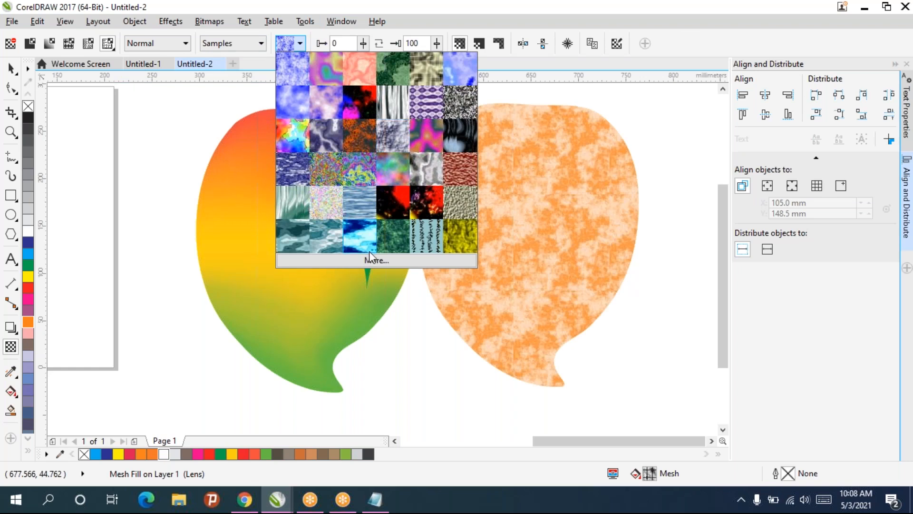
{"action": "left_click", "coordinate": [303, 64]}
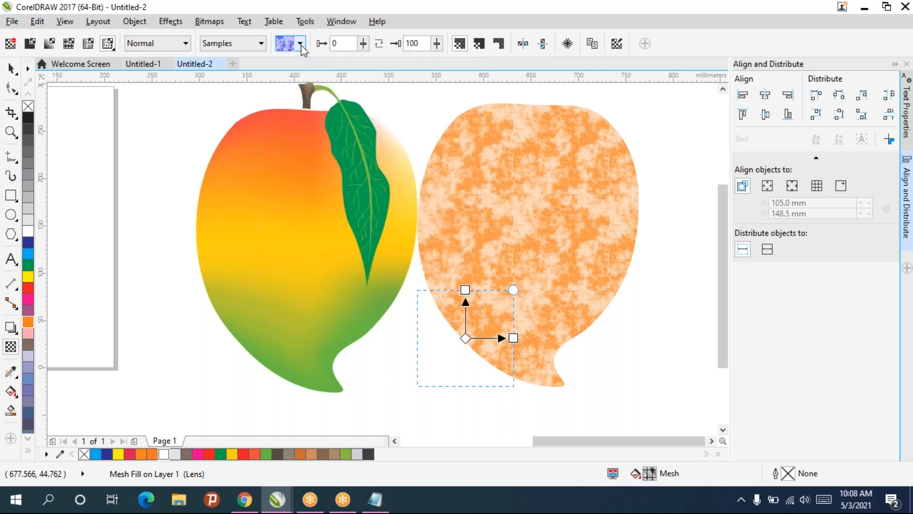
{"action": "left_click", "coordinate": [301, 44]}
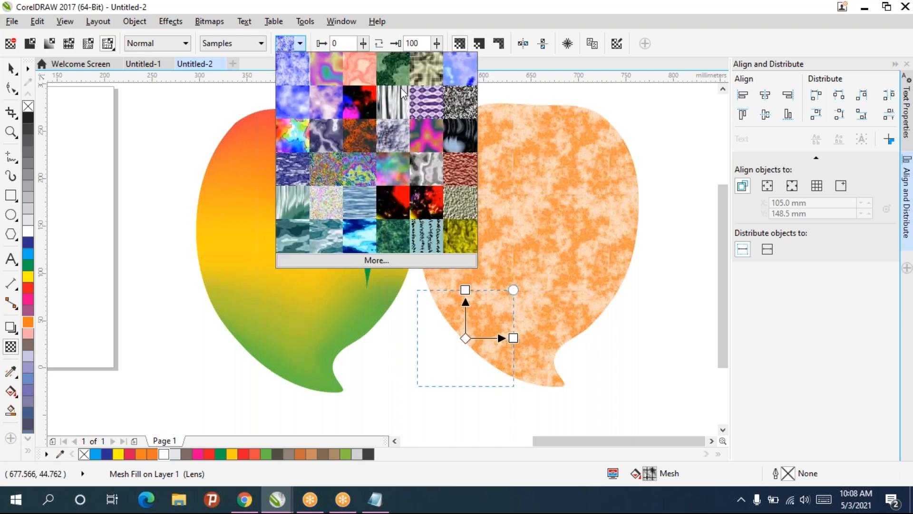
{"action": "left_click", "coordinate": [393, 136]}
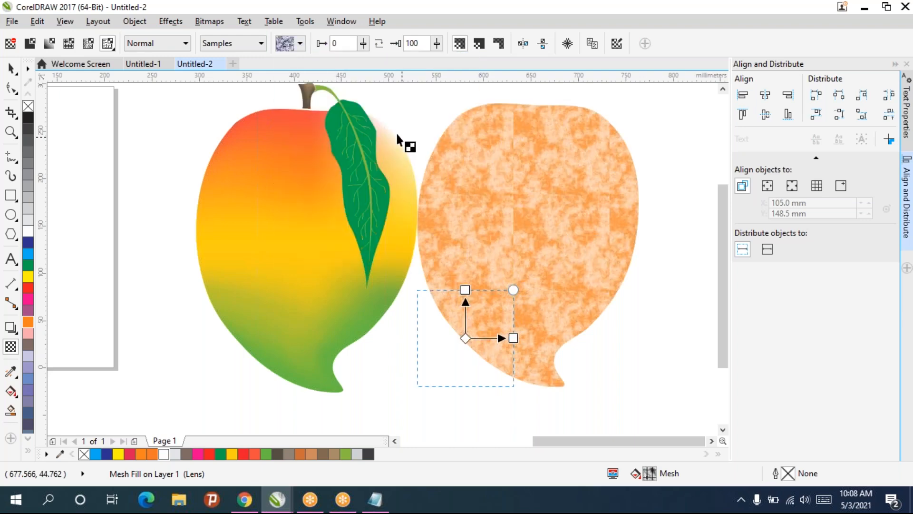
Change the transparency texture library to Samples 8 and try the dark blue blotched texture on the body copy.
{"action": "left_click", "coordinate": [300, 44]}
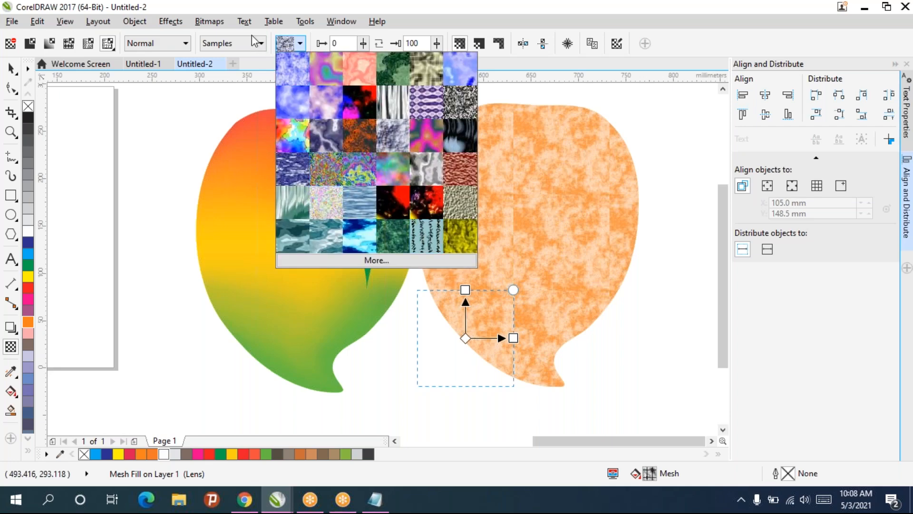
{"action": "left_click", "coordinate": [253, 43]}
{"action": "left_click", "coordinate": [257, 44]}
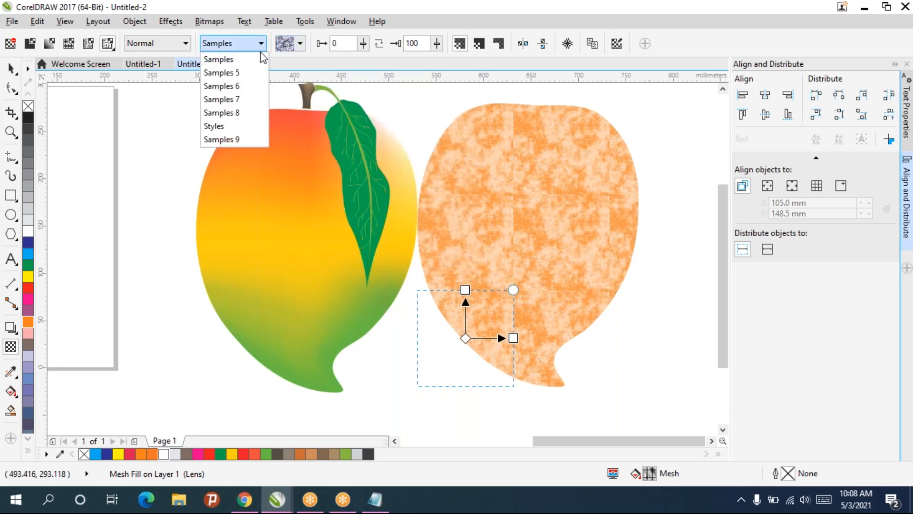
{"action": "left_click", "coordinate": [228, 112]}
{"action": "left_click", "coordinate": [298, 44]}
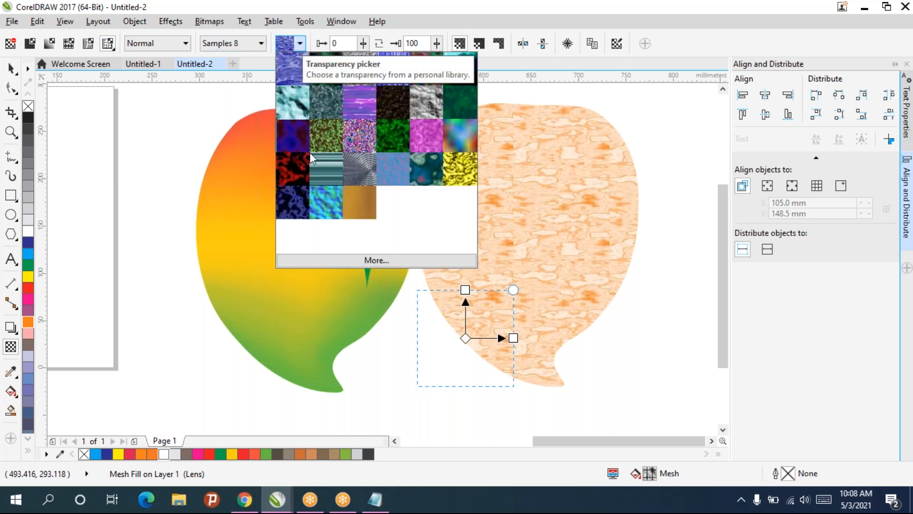
{"action": "left_click", "coordinate": [292, 202]}
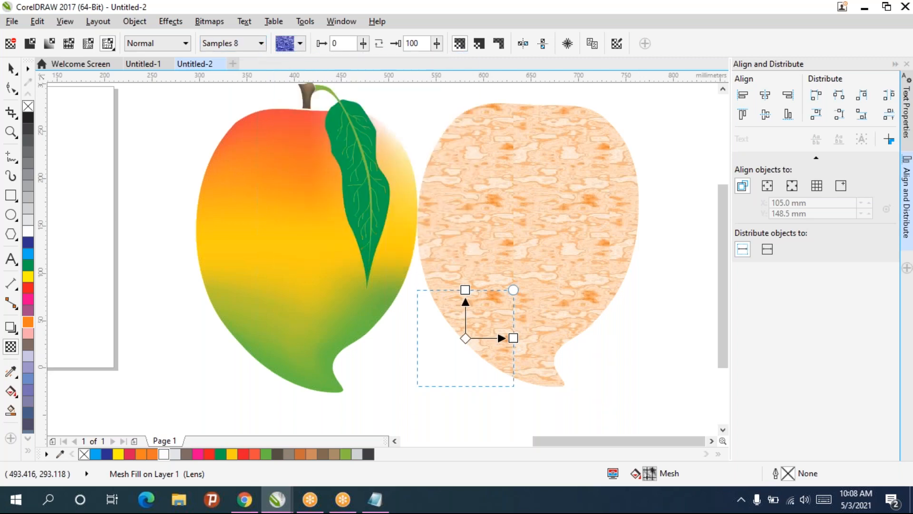
Switch the texture library to Styles, trying the dark brown speckled texture and then the olive speckled one.
{"action": "left_click", "coordinate": [261, 44]}
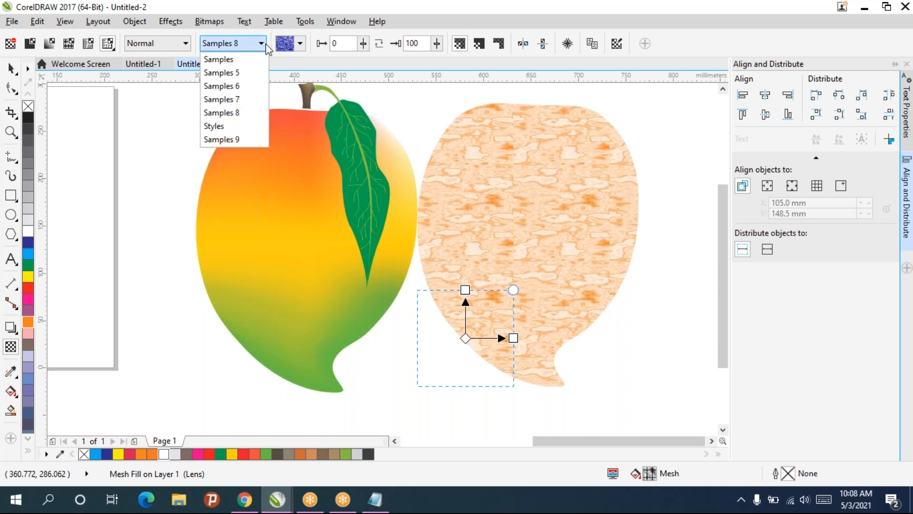
{"action": "left_click", "coordinate": [236, 126]}
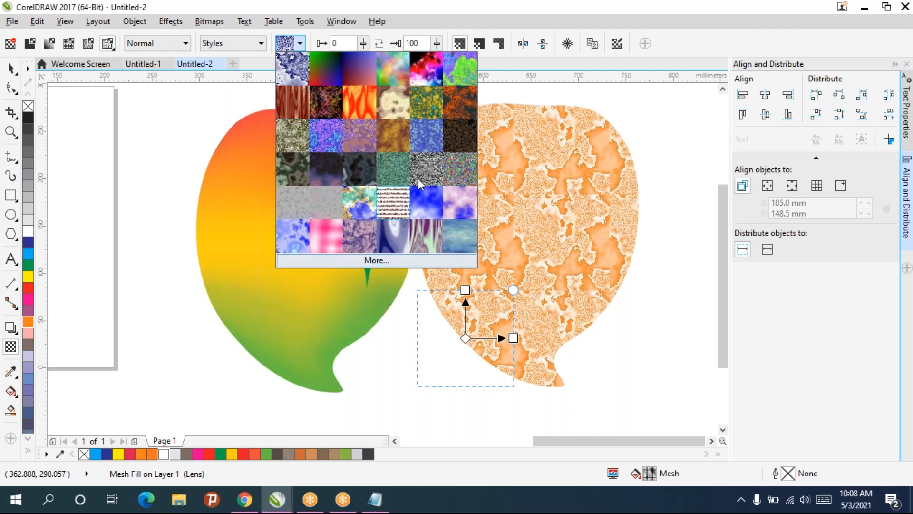
{"action": "left_click", "coordinate": [470, 139]}
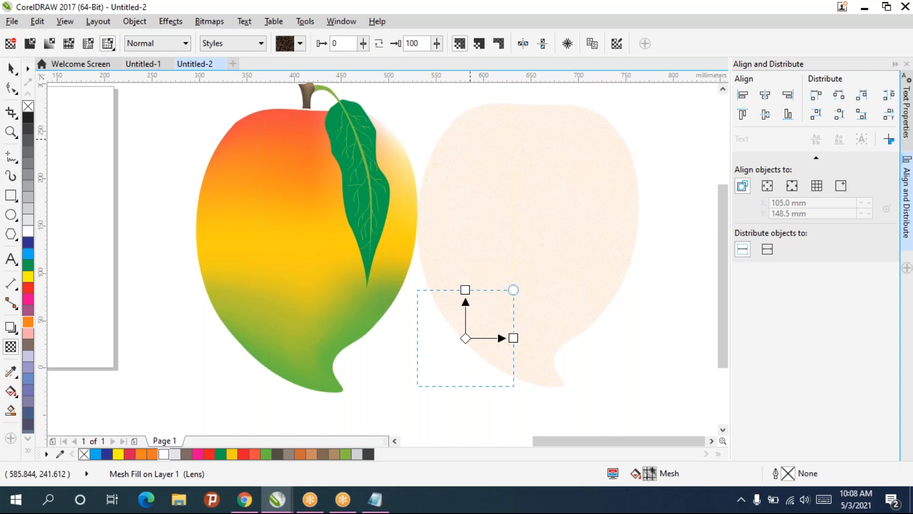
{"action": "left_click", "coordinate": [300, 43]}
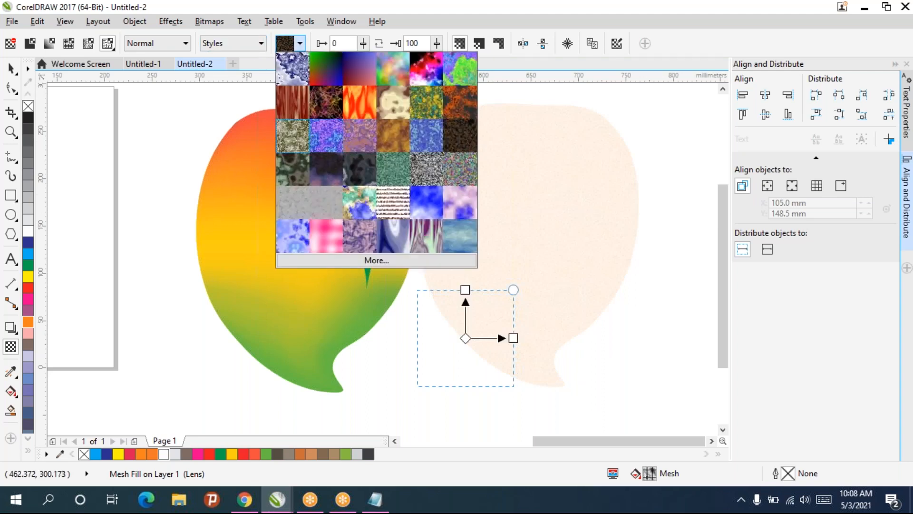
{"action": "left_click", "coordinate": [291, 189]}
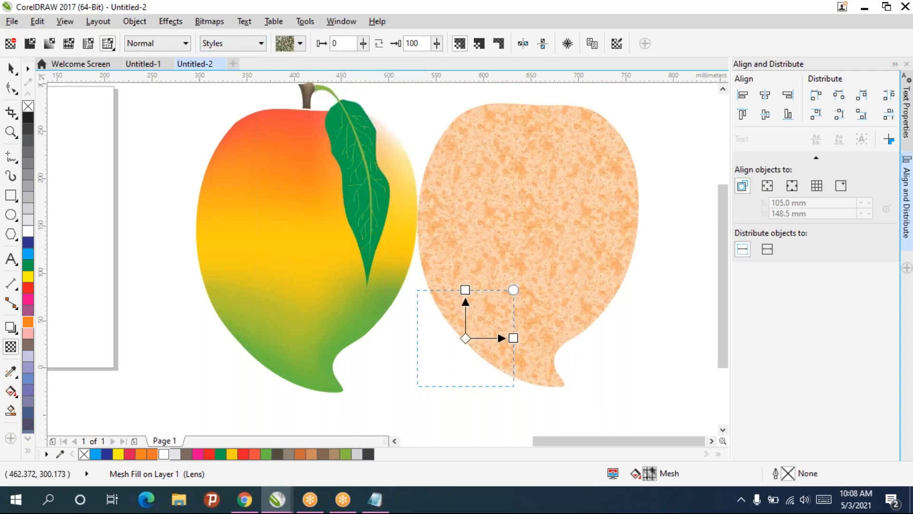
Try the default Samples 9 texture on the body copy, then set the transparency texture library to Samples 5.
{"action": "left_click", "coordinate": [224, 44]}
{"action": "left_click", "coordinate": [226, 138]}
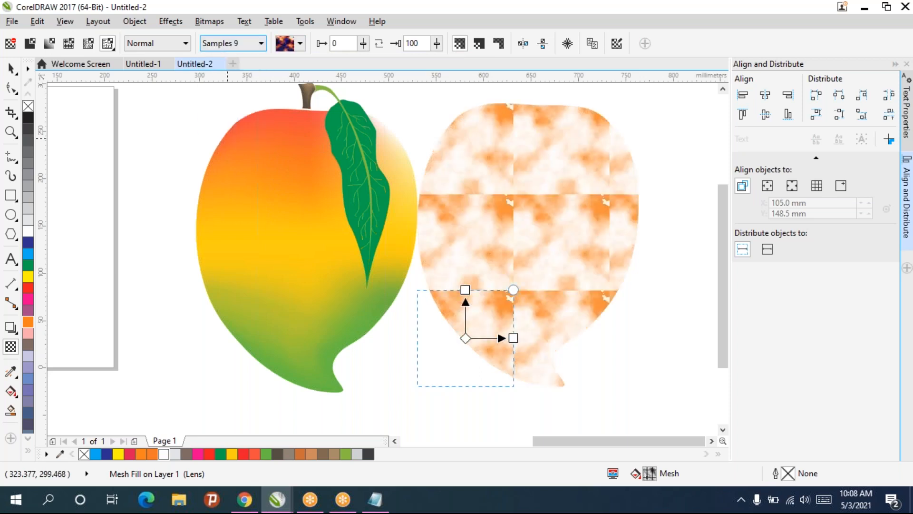
{"action": "left_click", "coordinate": [300, 43]}
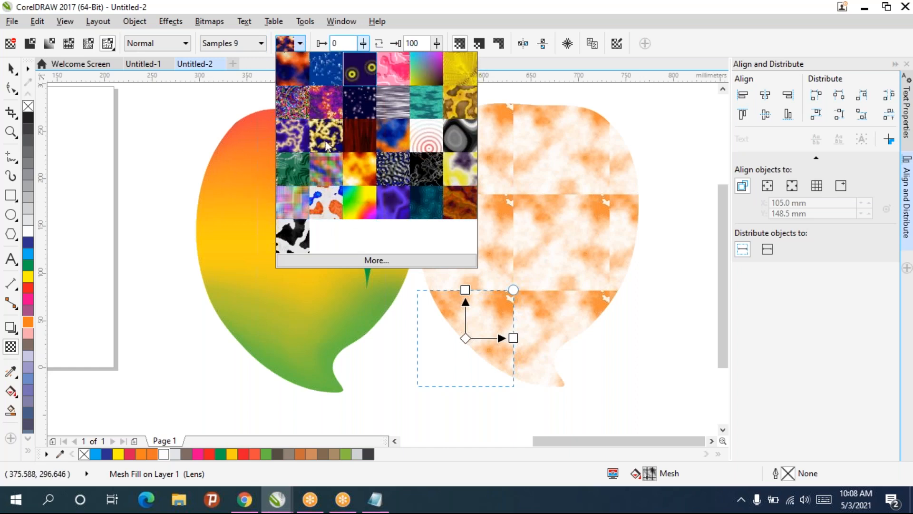
{"action": "left_click", "coordinate": [225, 47]}
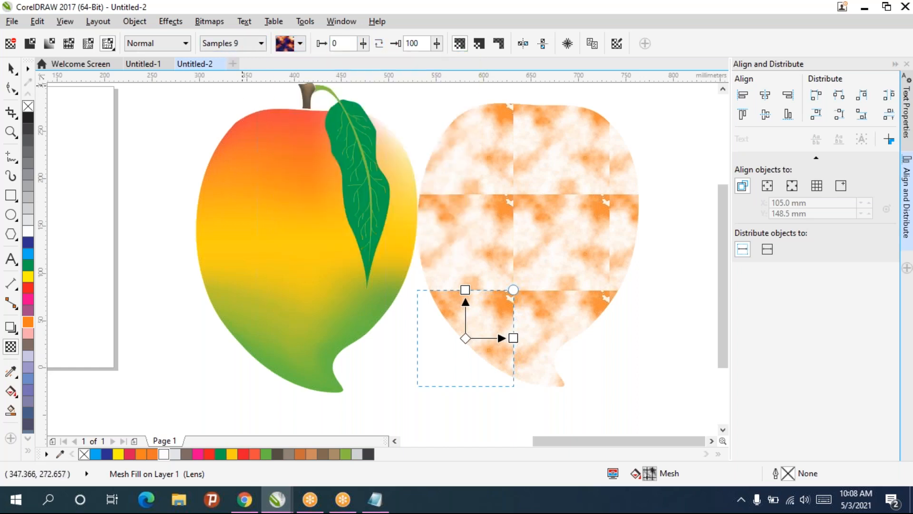
{"action": "left_click", "coordinate": [240, 48]}
{"action": "left_click", "coordinate": [231, 73]}
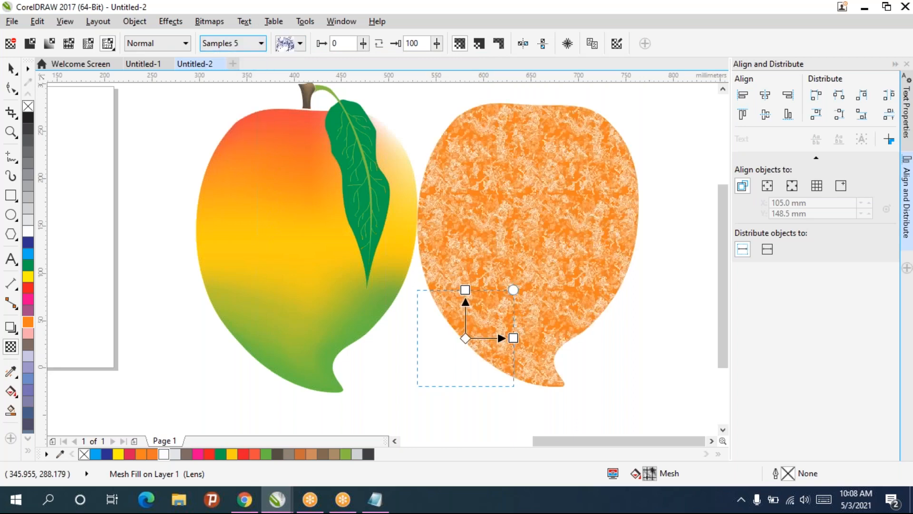
Set the merge mode of the body copy's transparency to Texturize and look through the Samples 5 textures.
{"action": "left_click", "coordinate": [167, 47]}
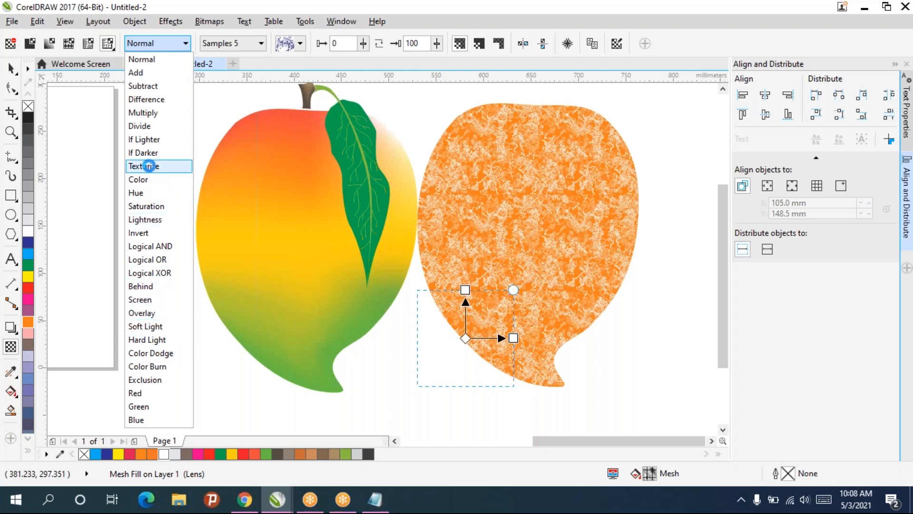
{"action": "left_click", "coordinate": [149, 166]}
{"action": "left_click", "coordinate": [301, 44]}
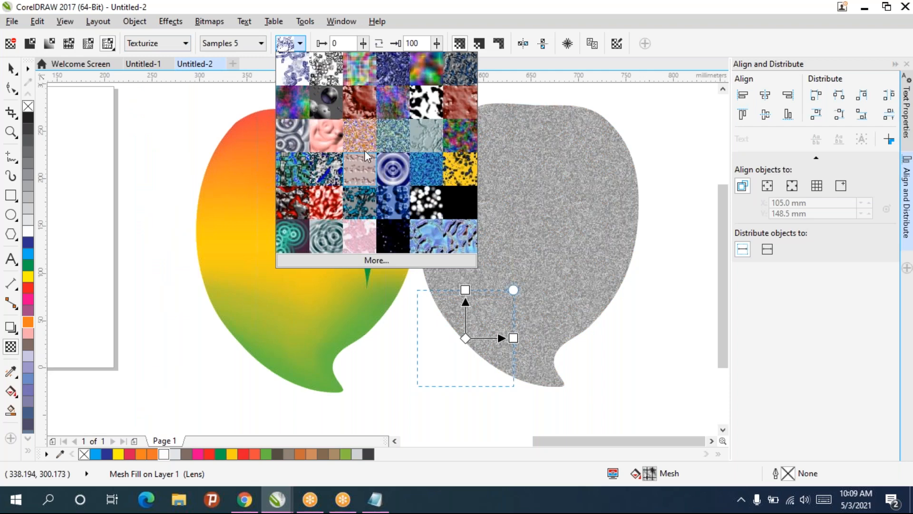
{"action": "left_click", "coordinate": [185, 47]}
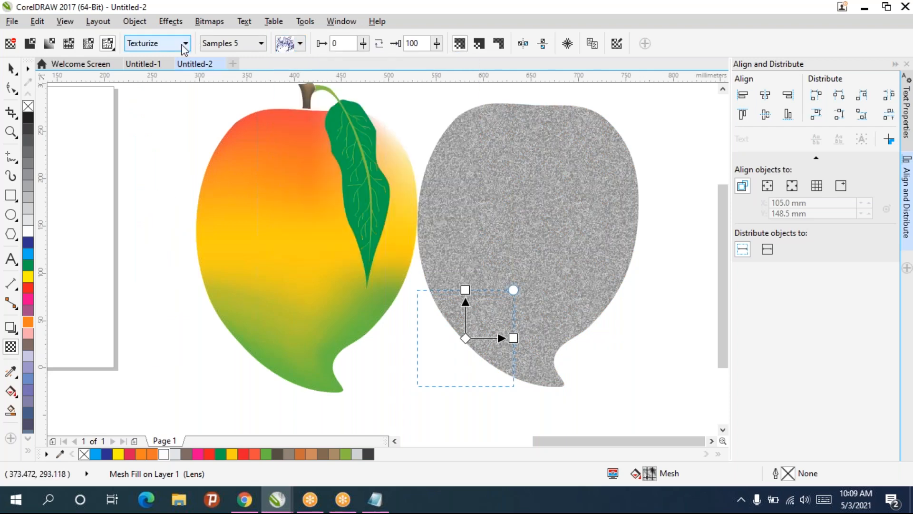
Try the Overlay merge mode on the body copy's transparency, then set it to Green and return to the Pick tool.
{"action": "left_click", "coordinate": [185, 45]}
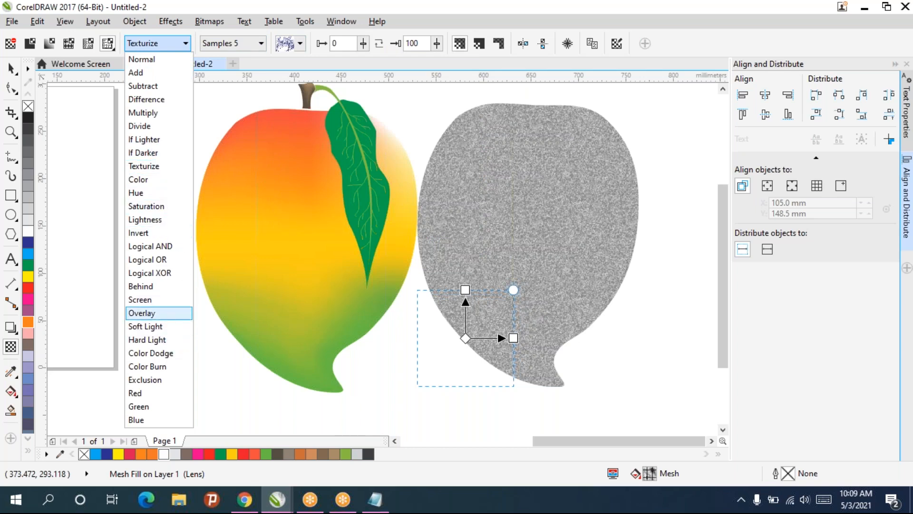
{"action": "left_click", "coordinate": [141, 312]}
{"action": "left_click", "coordinate": [185, 44]}
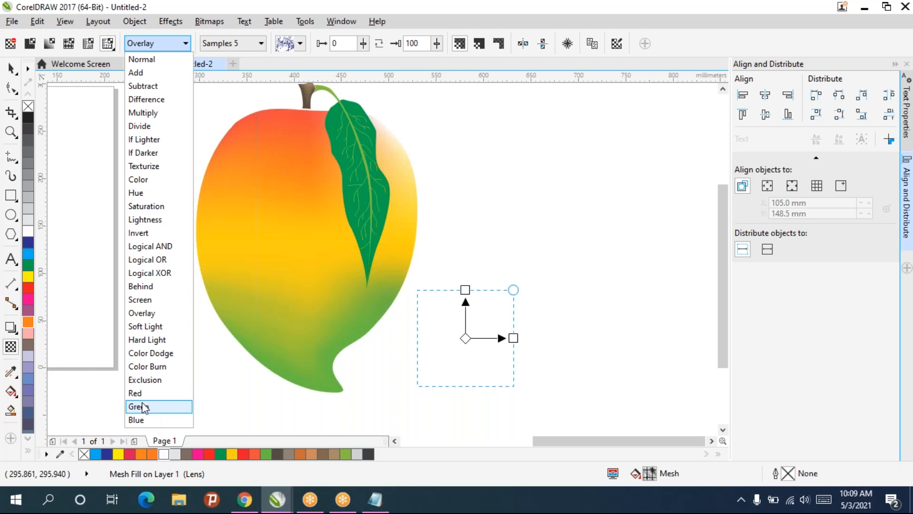
{"action": "left_click", "coordinate": [143, 406]}
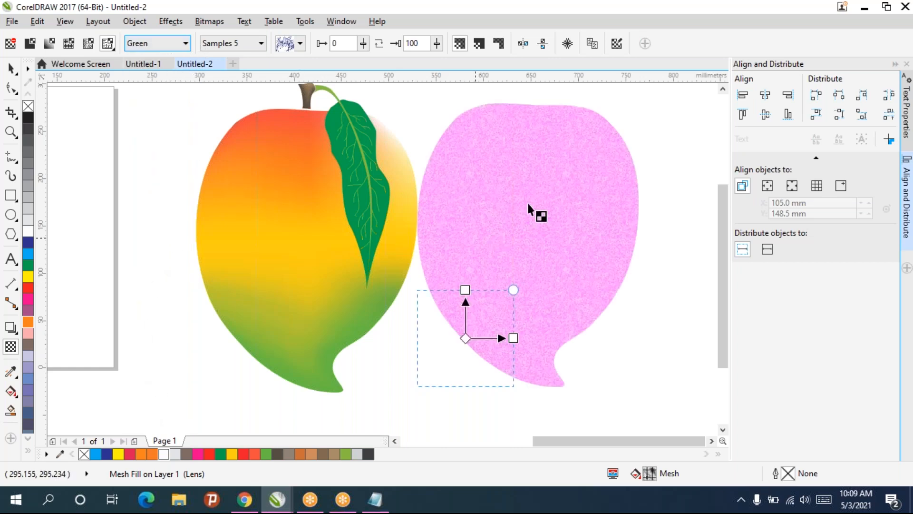
{"action": "left_click", "coordinate": [11, 68]}
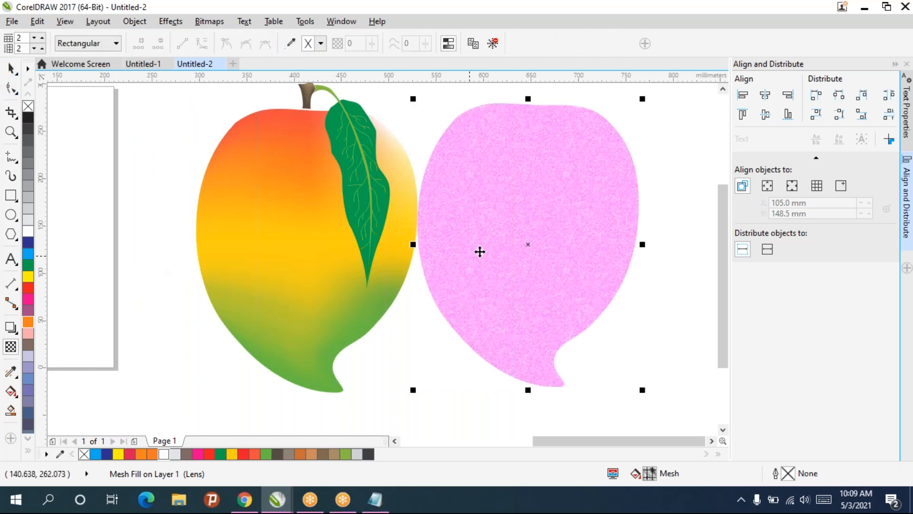
Move the textured body copy partly over the mango and try the Add merge mode on its transparency.
{"action": "left_click_drag", "start_coordinate": [503, 218], "coordinate": [392, 242]}
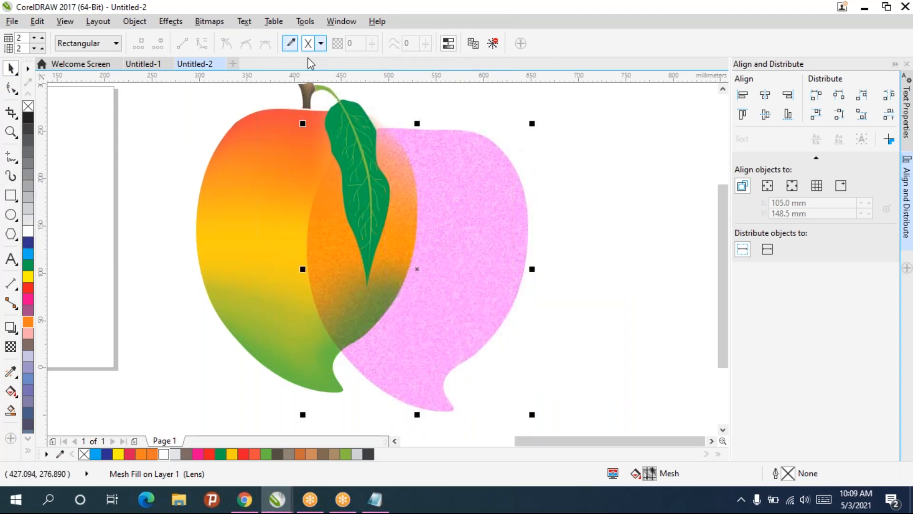
{"action": "left_click", "coordinate": [443, 210]}
{"action": "left_click", "coordinate": [10, 346]}
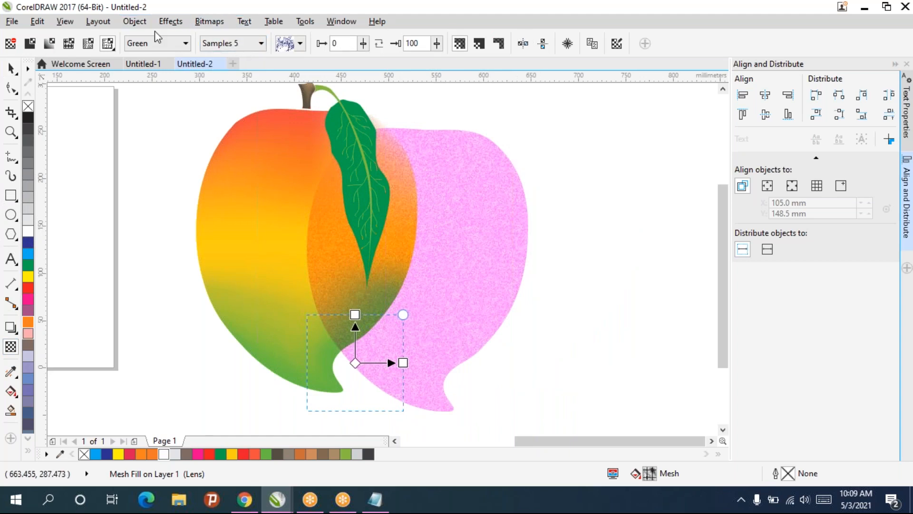
{"action": "left_click", "coordinate": [161, 48]}
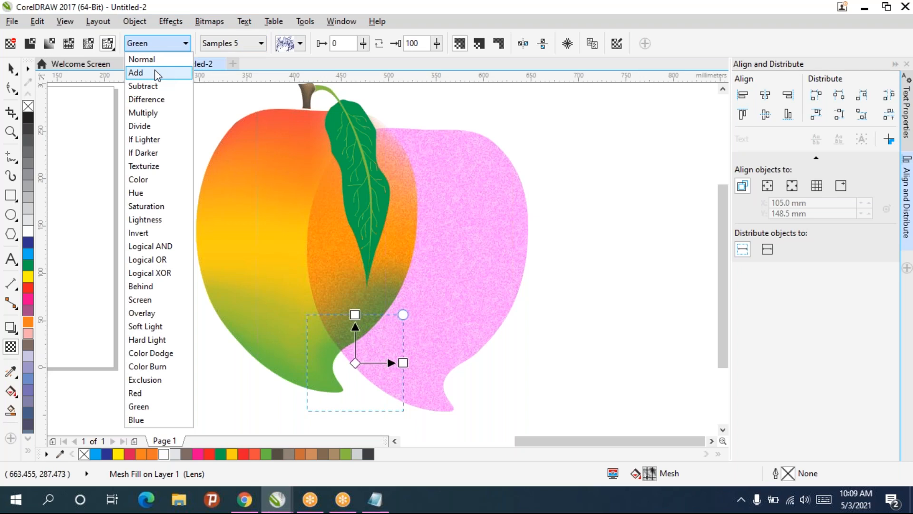
{"action": "left_click", "coordinate": [156, 73]}
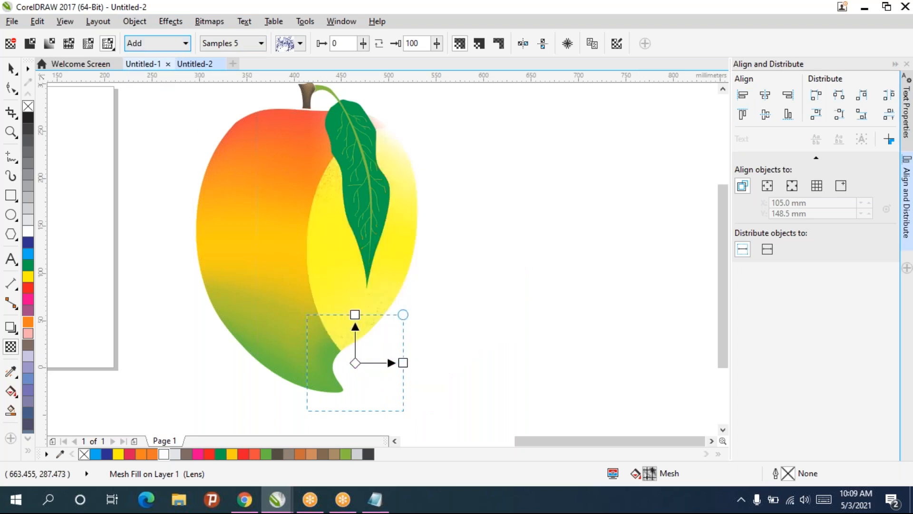
Set the merge mode of the body copy's transparency to Overlay and place the copy exactly over the mango body.
{"action": "left_click", "coordinate": [162, 48]}
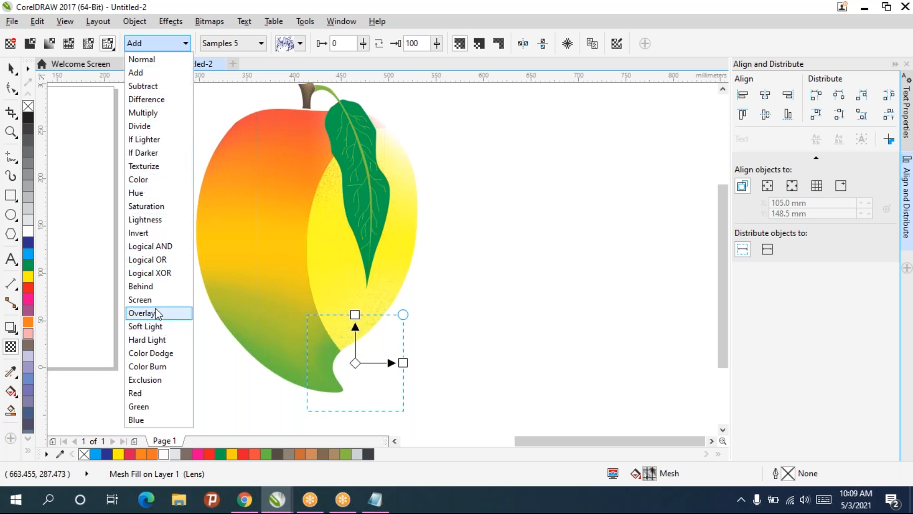
{"action": "left_click", "coordinate": [156, 312]}
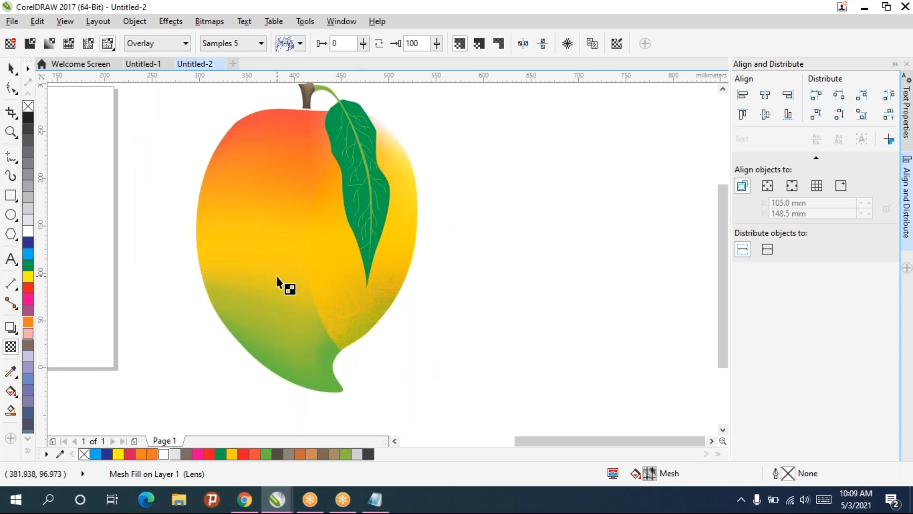
{"action": "left_click", "coordinate": [11, 69]}
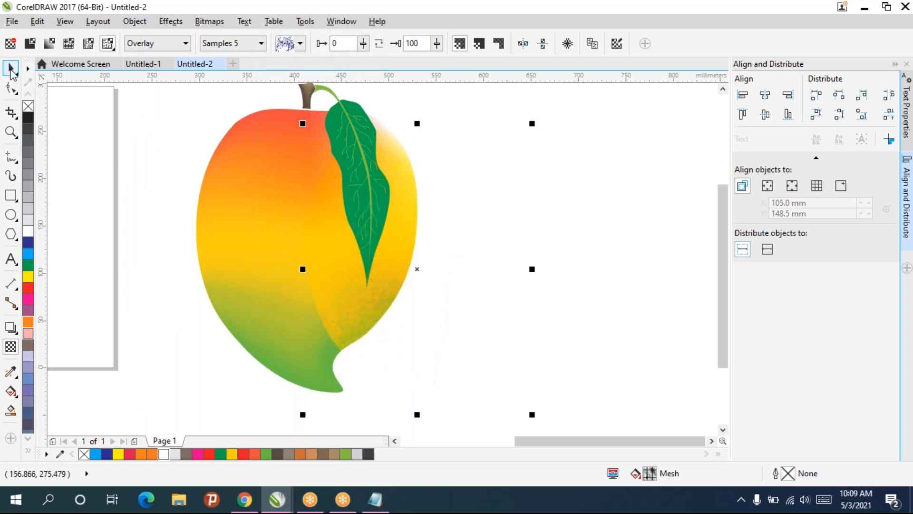
{"action": "key", "text": "m"}
{"action": "left_click_drag", "start_coordinate": [275, 257], "coordinate": [288, 255]}
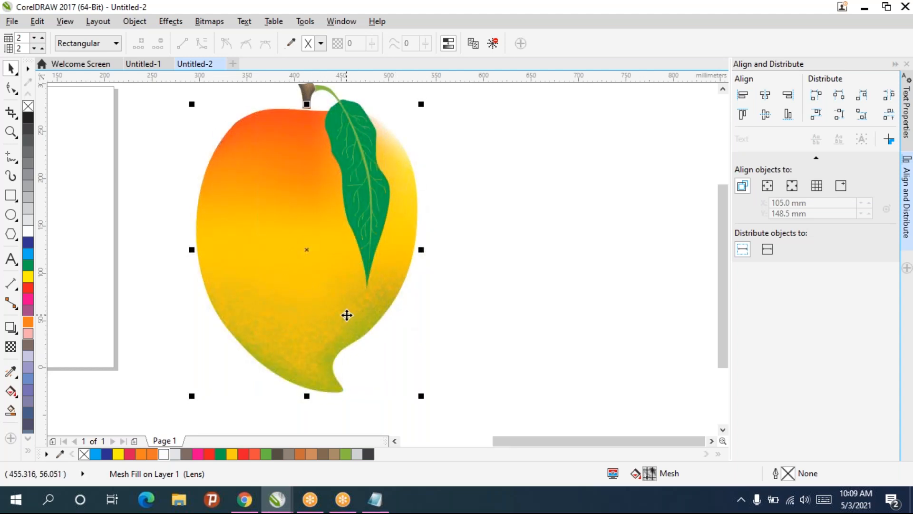
Examine the speckled skin texture close up, especially around the leaf tip and the mango's green lower end.
{"action": "scroll", "coordinate": [277, 169], "scroll_direction": "up", "scroll_amount": 3}
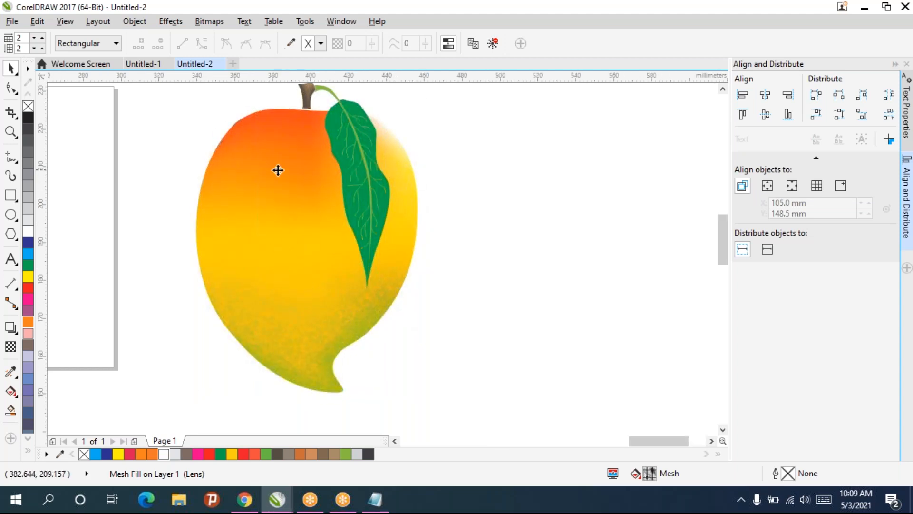
{"action": "scroll", "coordinate": [277, 169], "scroll_direction": "up", "scroll_amount": 2}
{"action": "scroll", "coordinate": [287, 179], "scroll_direction": "down", "scroll_amount": 4}
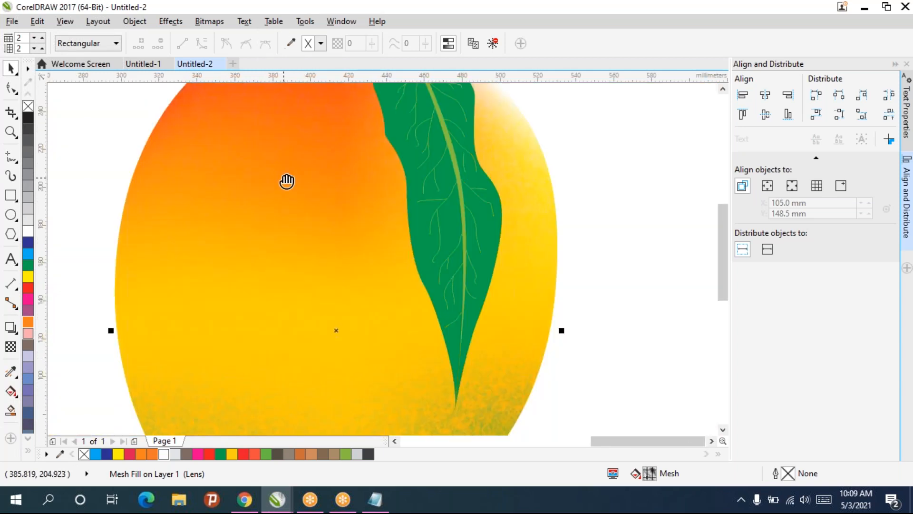
{"action": "scroll", "coordinate": [398, 328], "scroll_direction": "up", "scroll_amount": 2}
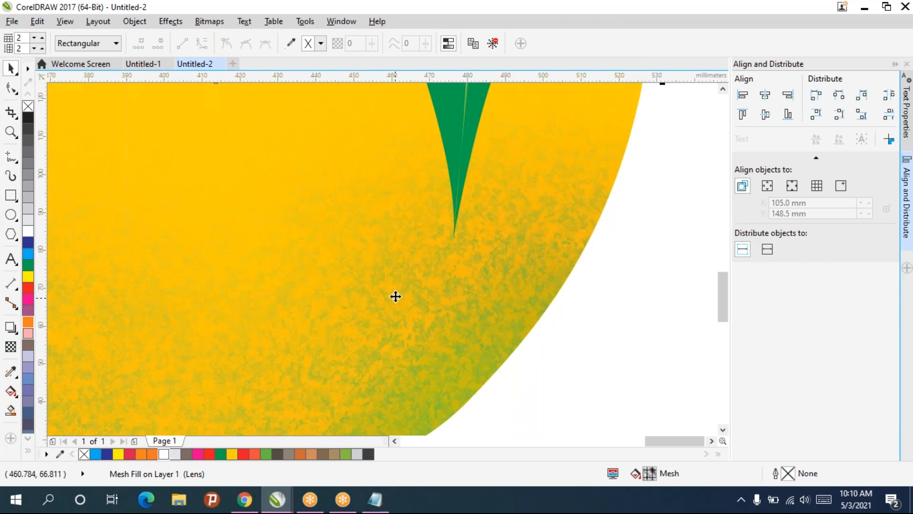
{"action": "scroll", "coordinate": [396, 294], "scroll_direction": "down", "scroll_amount": 3}
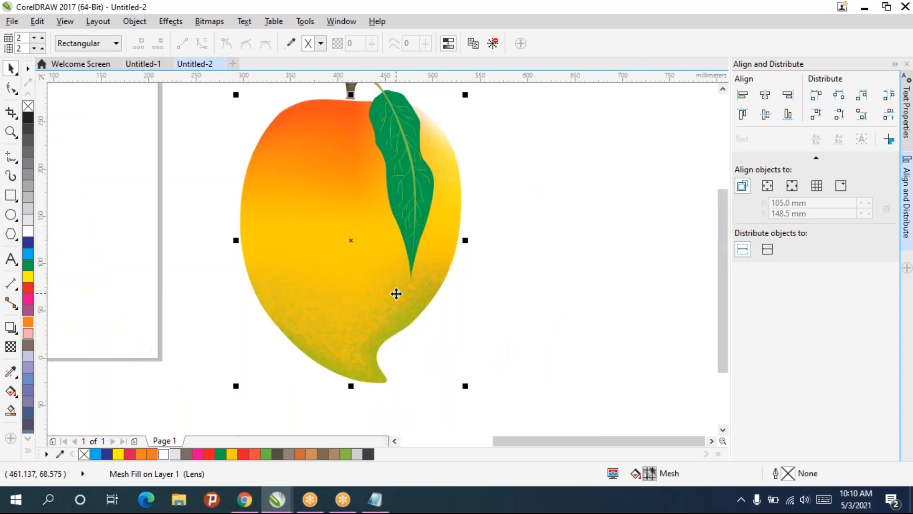
{"action": "scroll", "coordinate": [382, 275], "scroll_direction": "up", "scroll_amount": 2}
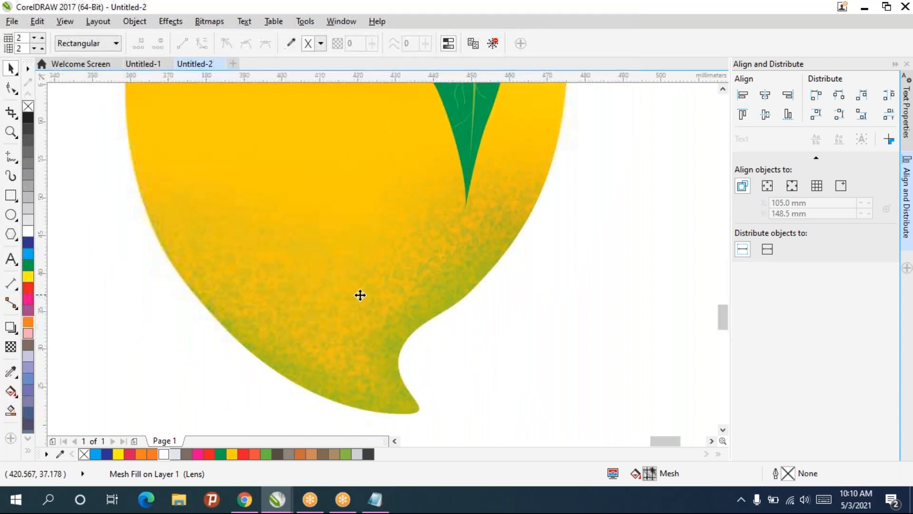
{"action": "scroll", "coordinate": [360, 295], "scroll_direction": "up", "scroll_amount": 3}
{"action": "scroll", "coordinate": [360, 295], "scroll_direction": "down", "scroll_amount": 3}
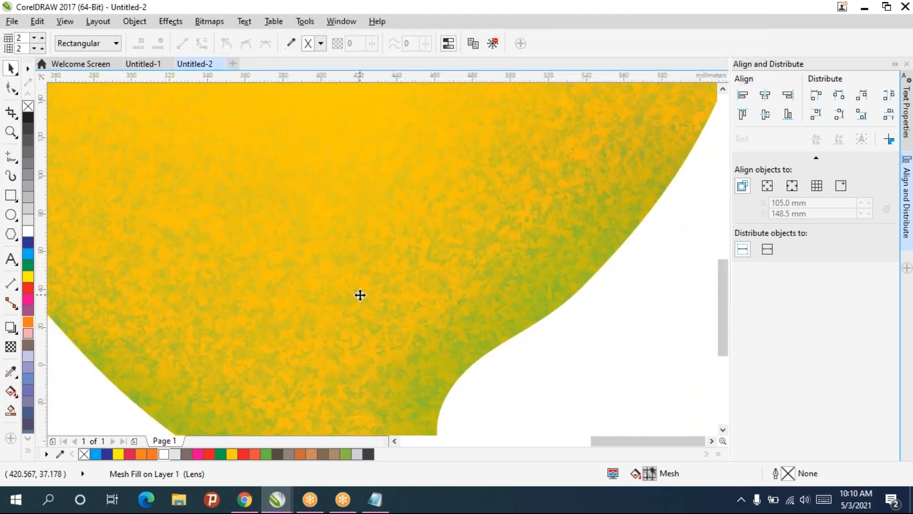
{"action": "scroll", "coordinate": [360, 294], "scroll_direction": "down", "scroll_amount": 4}
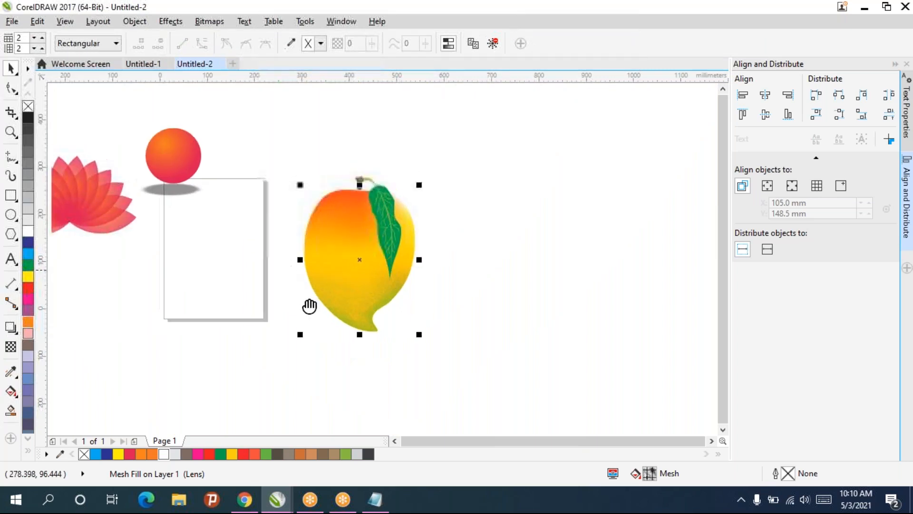
Move the mango group left onto the page, to about X 56 mm, keeping its height position.
{"action": "left_click", "coordinate": [479, 259]}
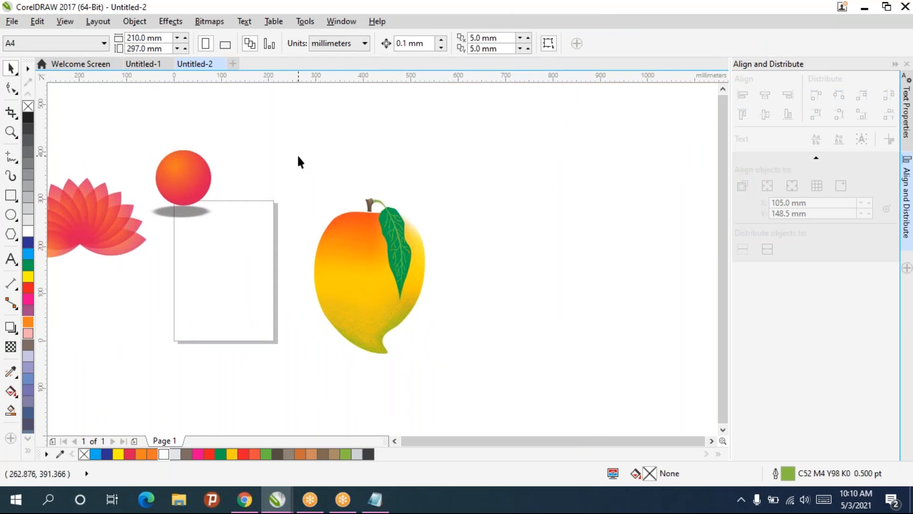
{"action": "left_click_drag", "start_coordinate": [297, 155], "coordinate": [497, 376]}
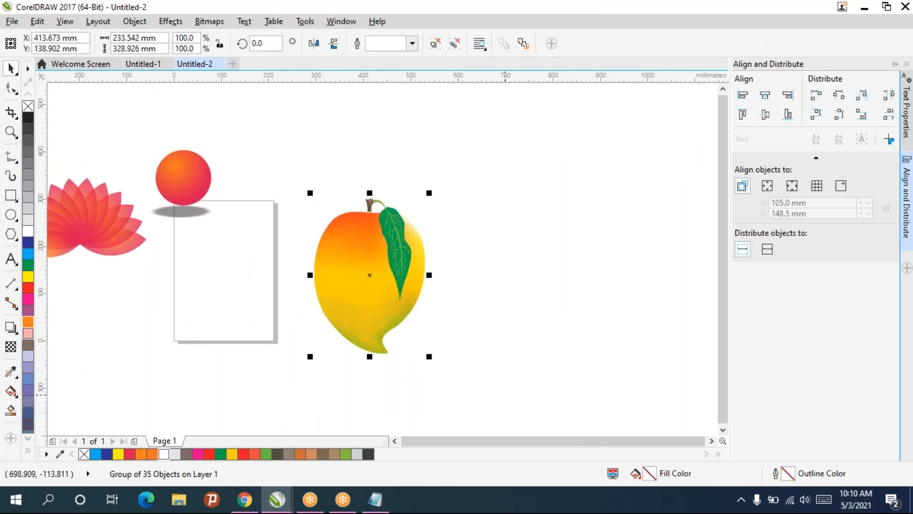
{"action": "left_click", "coordinate": [514, 375]}
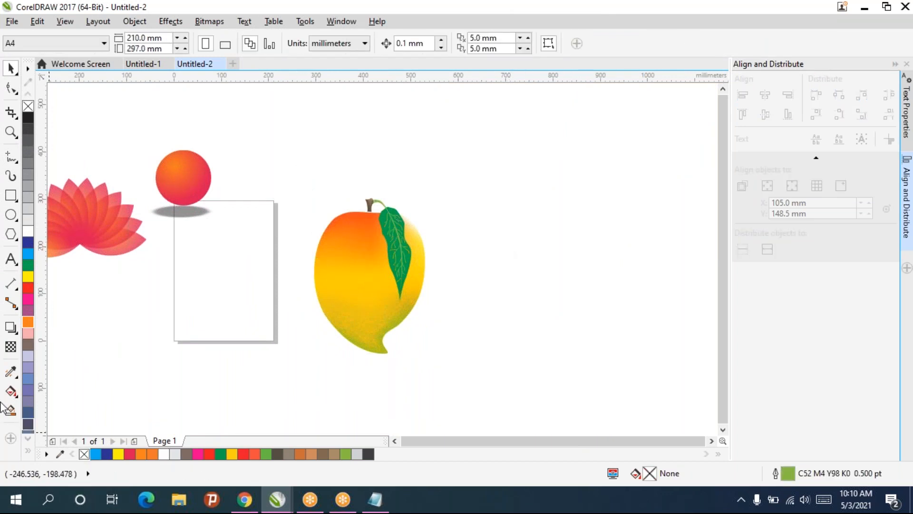
{"action": "left_click_drag", "start_coordinate": [380, 297], "coordinate": [210, 300]}
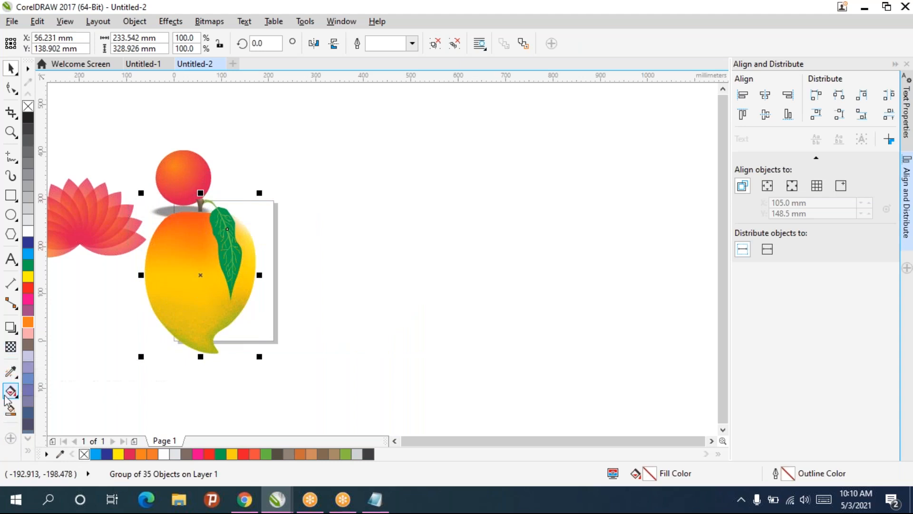
{"action": "left_click", "coordinate": [11, 378]}
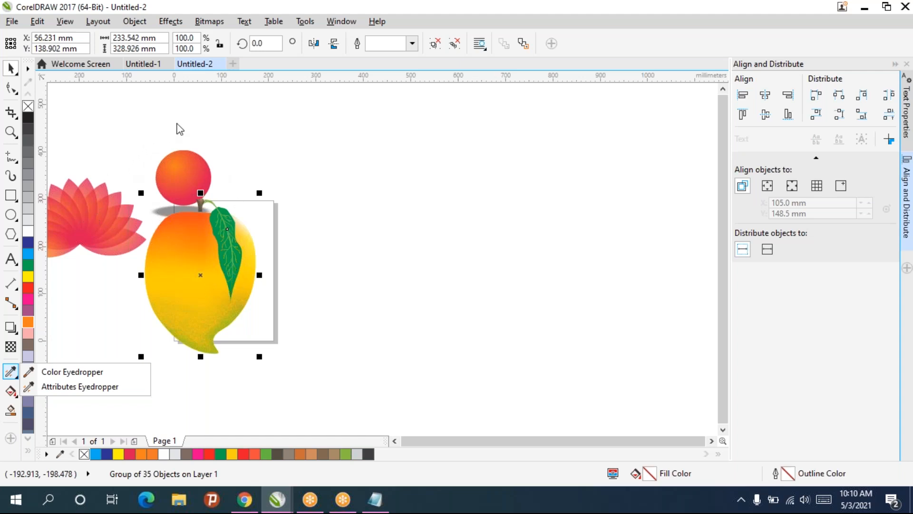
{"action": "left_click", "coordinate": [15, 136]}
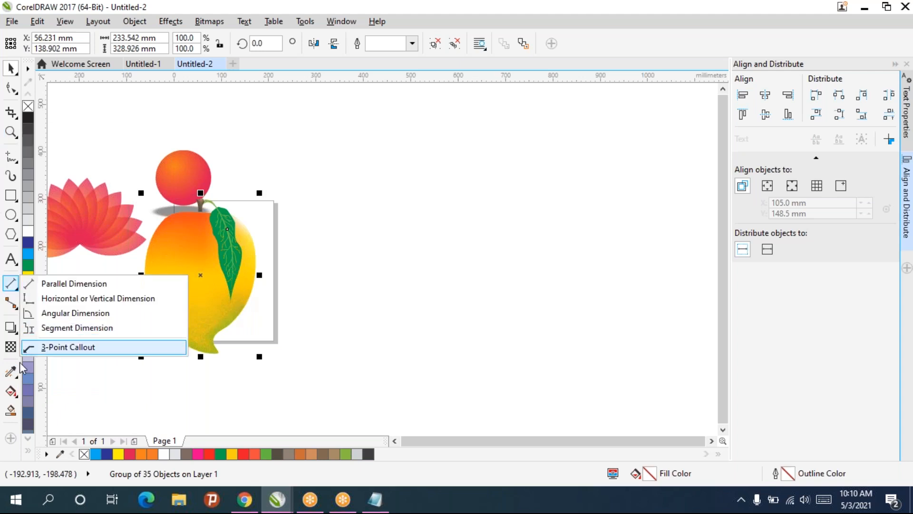
{"action": "mouse_move", "coordinate": [11, 391]}
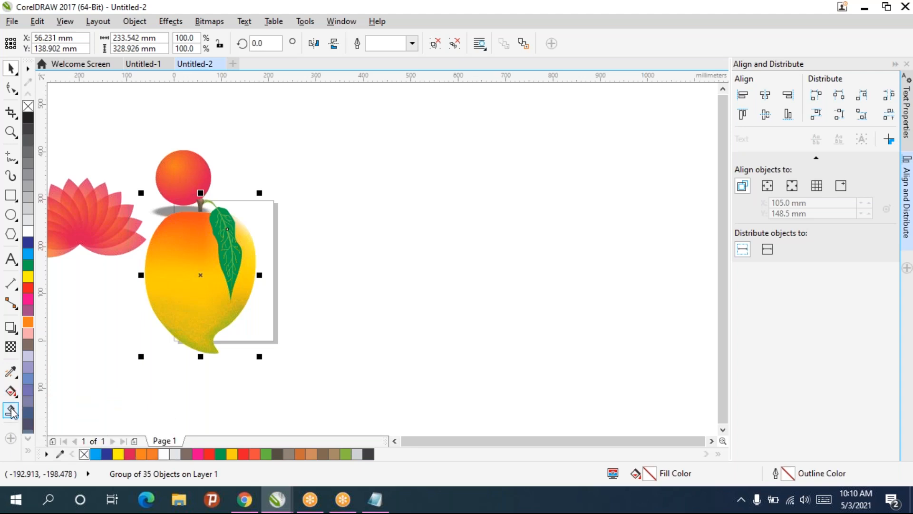
{"action": "left_click", "coordinate": [11, 409]}
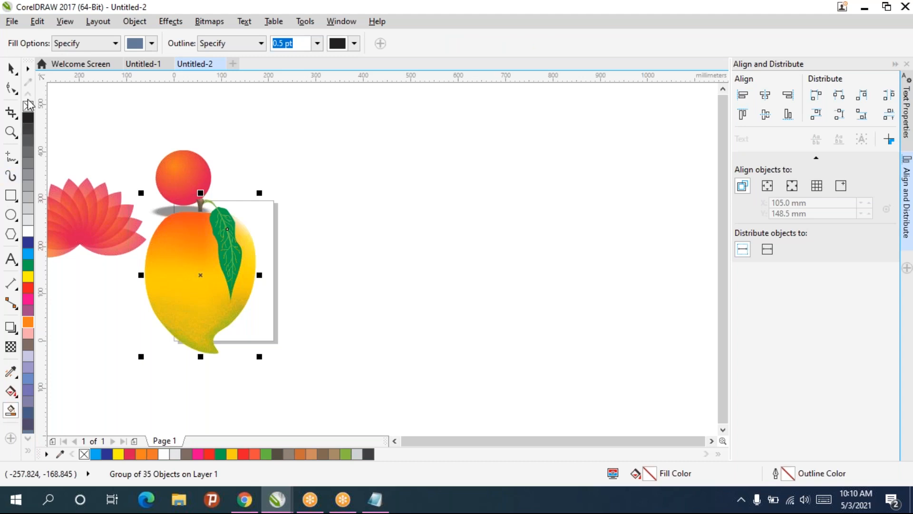
{"action": "left_click", "coordinate": [12, 70]}
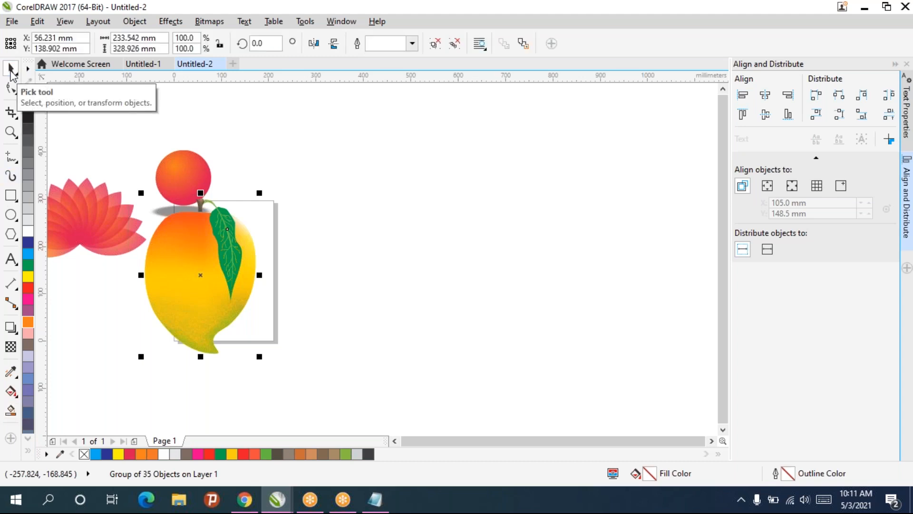
Draw a circle about 361 mm across to the right of the page and a smaller one about 149 mm across inside it.
{"action": "left_click", "coordinate": [11, 214]}
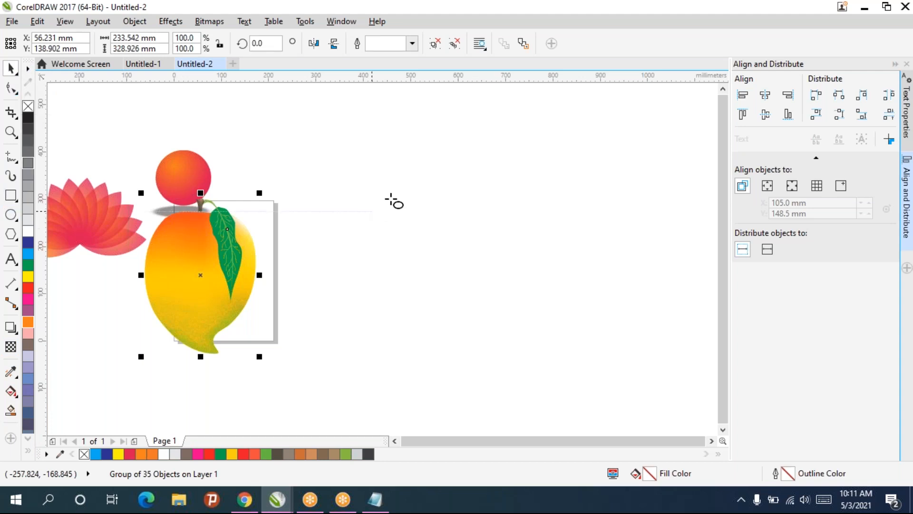
{"action": "left_click_drag", "start_coordinate": [357, 149], "coordinate": [527, 321]}
{"action": "left_click_drag", "start_coordinate": [442, 235], "coordinate": [466, 262]}
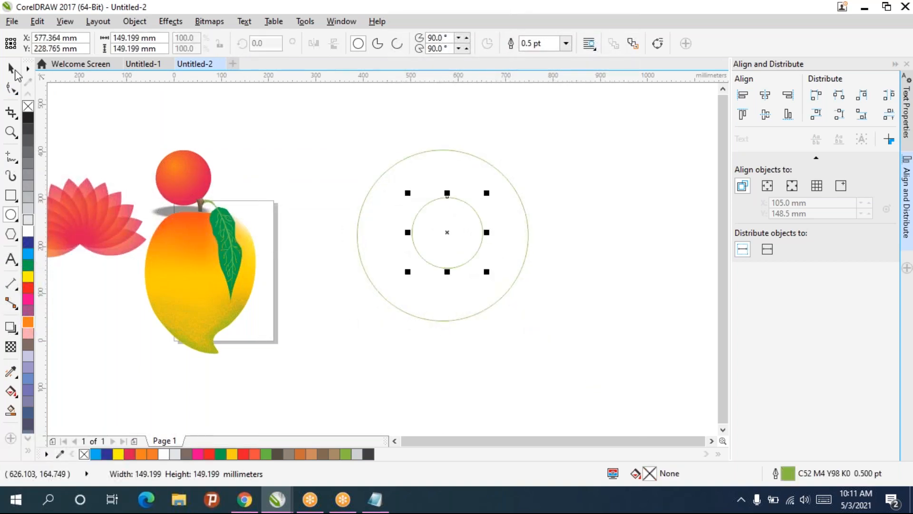
Align the two circles to a common centre, both horizontally and vertically.
{"action": "left_click", "coordinate": [11, 68]}
{"action": "mouse_move", "coordinate": [306, 98]}
{"action": "left_mouse_down"}
{"action": "mouse_move", "coordinate": [420, 236]}
{"action": "mouse_move", "coordinate": [615, 341]}
{"action": "left_mouse_up"}
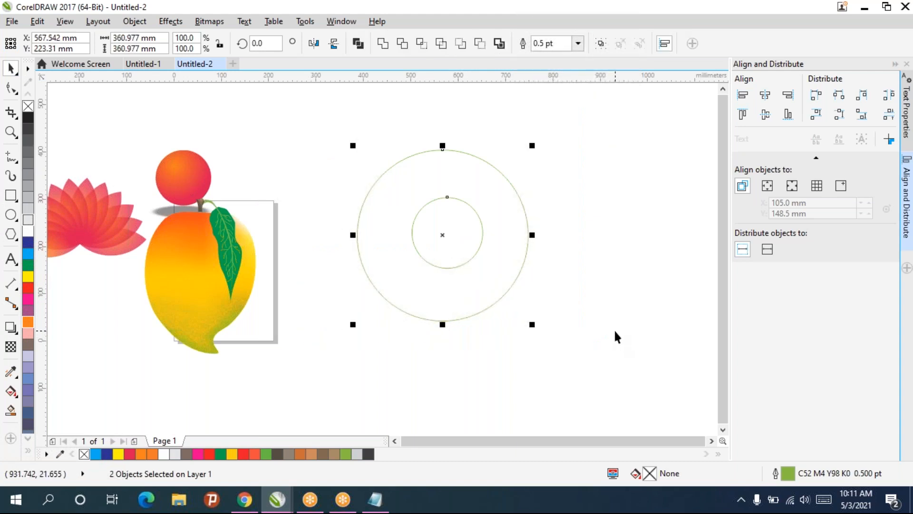
{"action": "key", "text": "c"}
{"action": "key", "text": "e"}
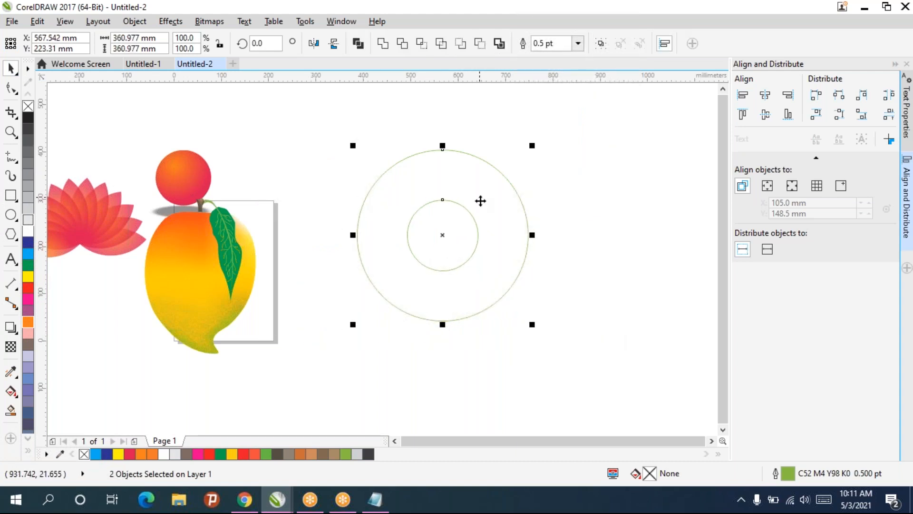
{"action": "left_click", "coordinate": [541, 334]}
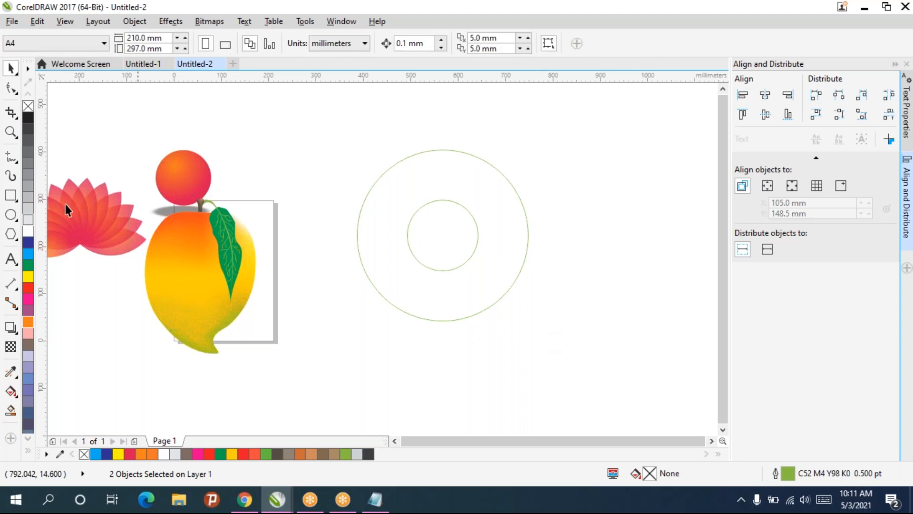
Draw a rectangle about 45 by 289 mm from inside the inner circle to below the outer one, and centre it horizontally on the circles.
{"action": "left_click", "coordinate": [11, 196]}
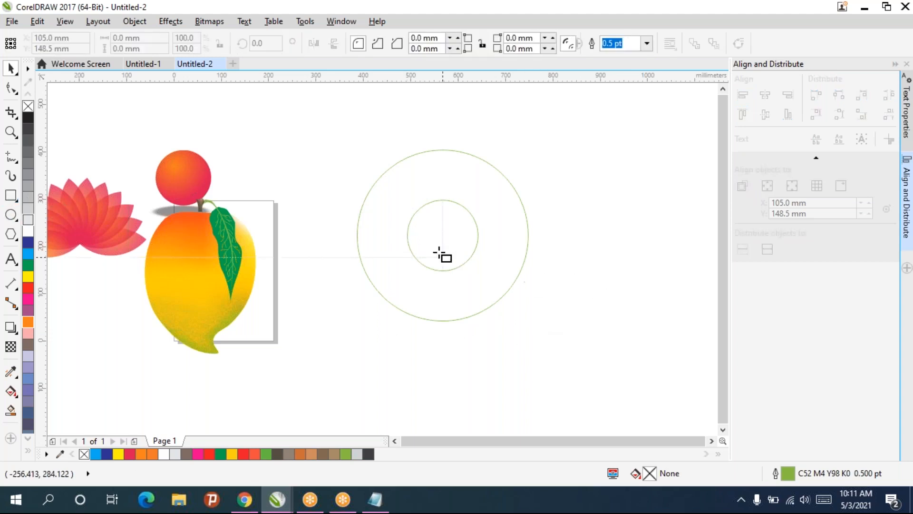
{"action": "left_click_drag", "start_coordinate": [428, 228], "coordinate": [448, 360]}
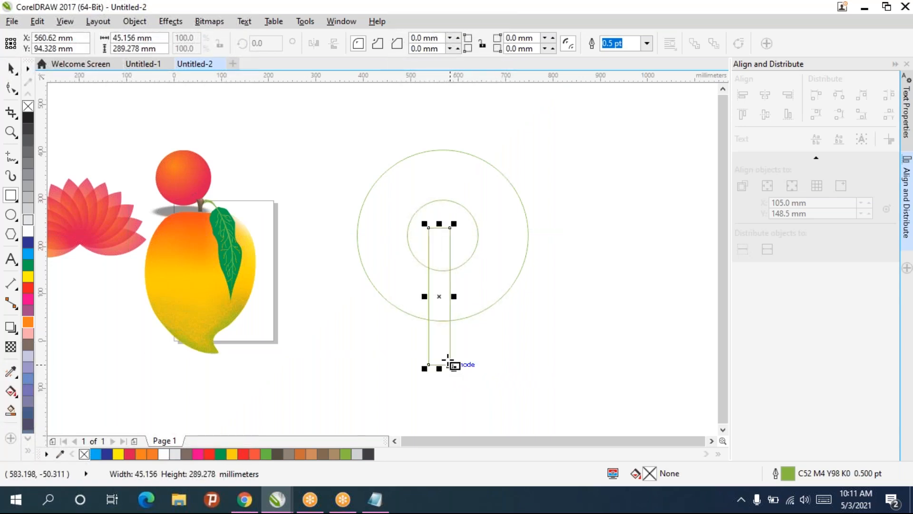
{"action": "left_click", "coordinate": [9, 67]}
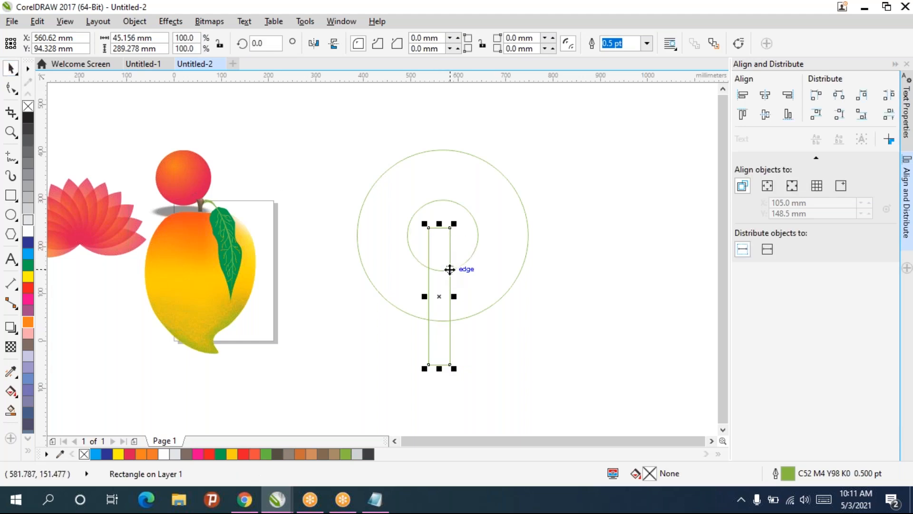
{"action": "left_click_drag", "start_coordinate": [586, 386], "coordinate": [302, 115]}
{"action": "key", "text": "c"}
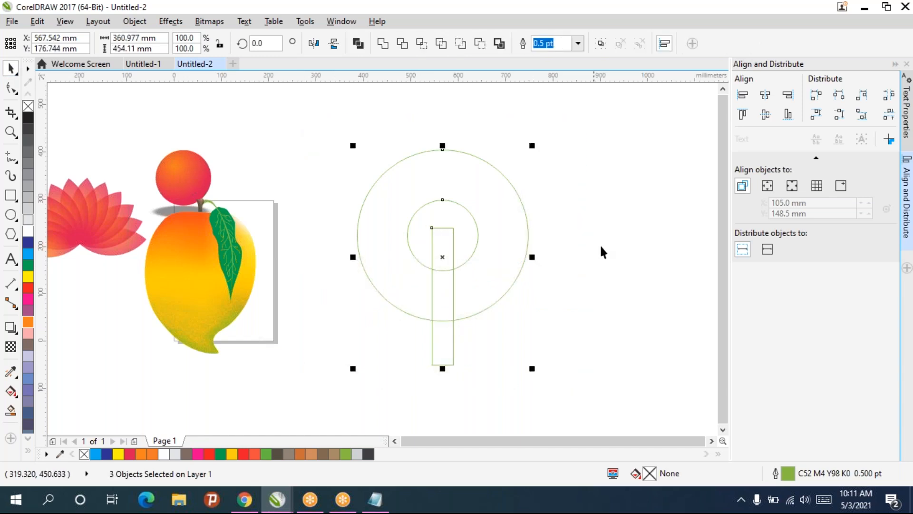
{"action": "left_click", "coordinate": [535, 241]}
Shrink the inner circle to about 109 mm across and re-centre it horizontally and vertically on the outer circle.
{"action": "left_click", "coordinate": [476, 223]}
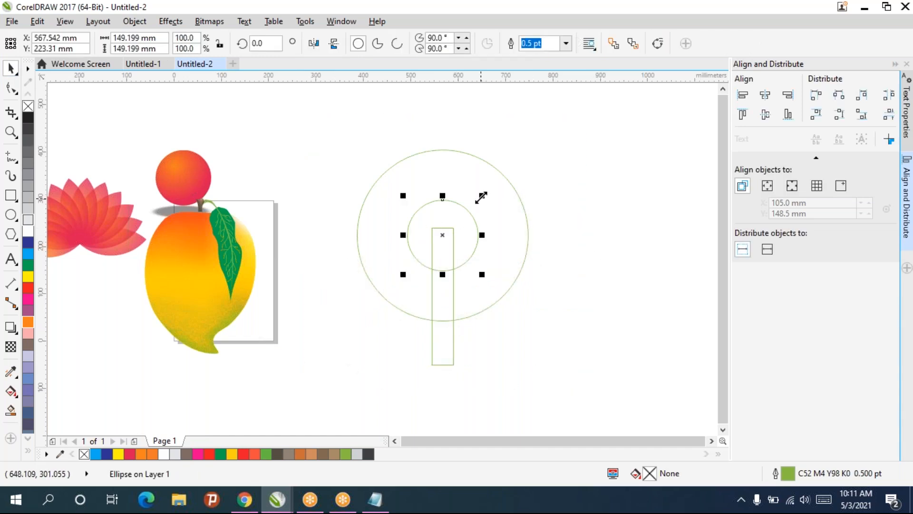
{"action": "left_click_drag", "start_coordinate": [478, 199], "coordinate": [463, 216]}
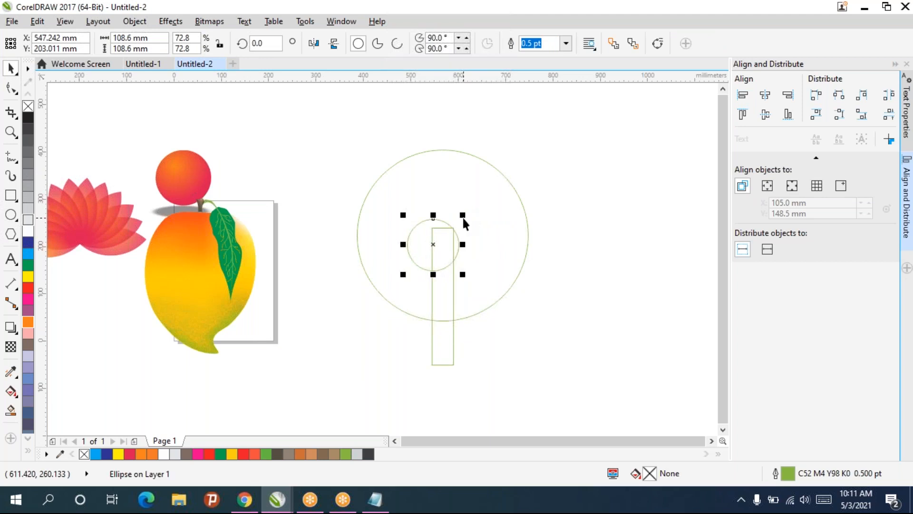
{"action": "left_click_drag", "start_coordinate": [308, 123], "coordinate": [587, 402]}
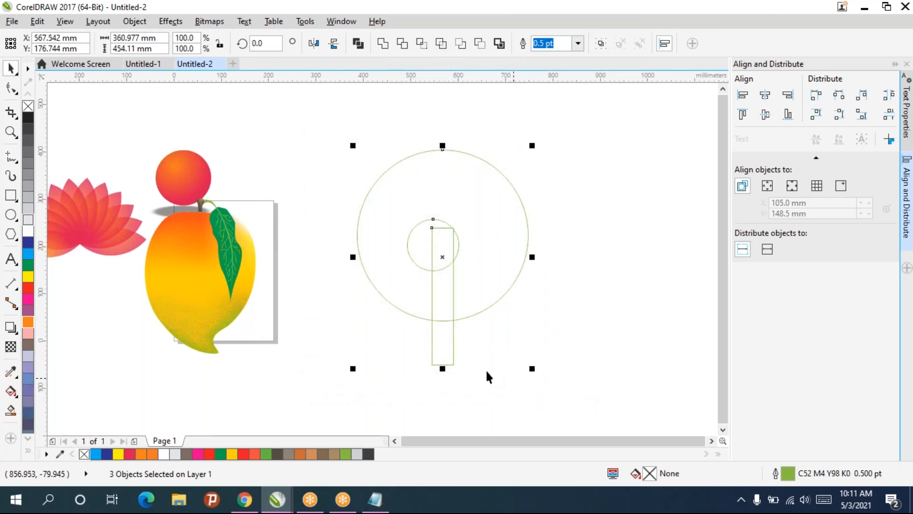
{"action": "left_click", "coordinate": [446, 346], "text": "shift"}
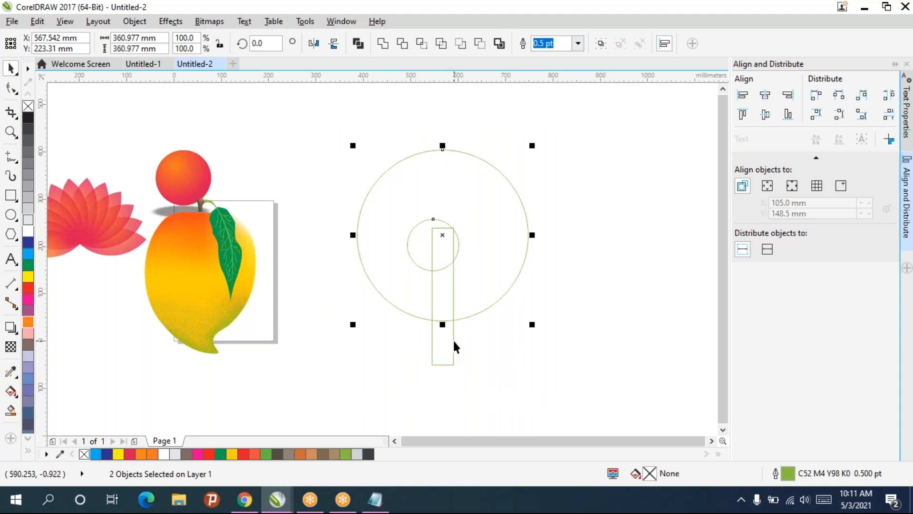
{"action": "key", "text": "c"}
{"action": "key", "text": "e"}
{"action": "left_click", "coordinate": [643, 319]}
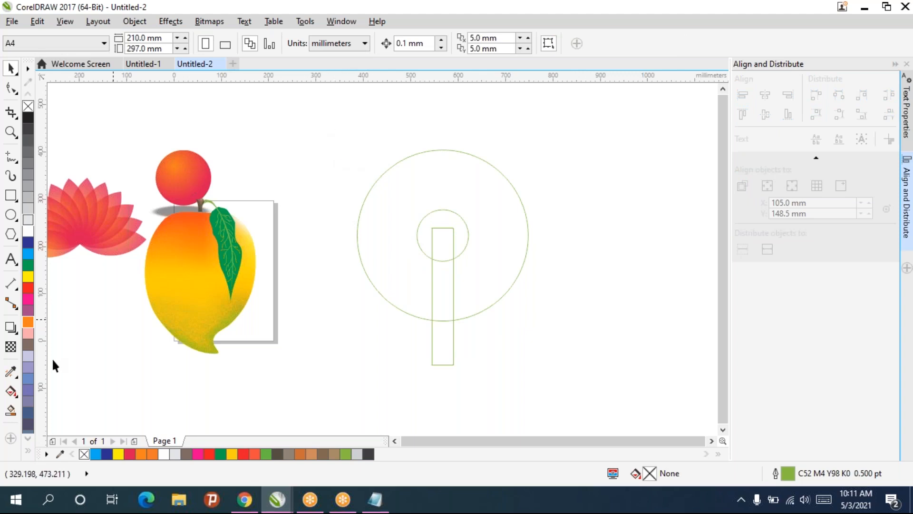
Smart Fill the ring region outside the inner circle and rectangle, and move the filled shape off the outlines, up towards the mango.
{"action": "left_click", "coordinate": [10, 410]}
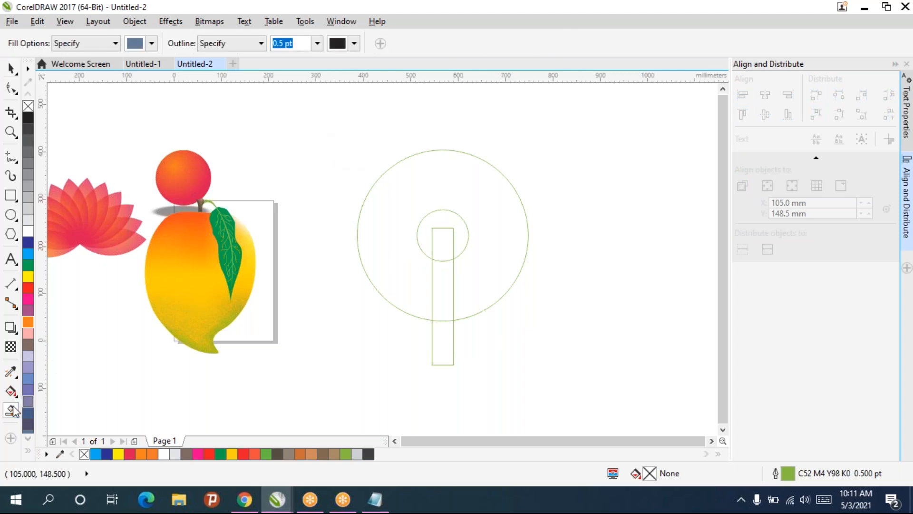
{"action": "left_click", "coordinate": [515, 280]}
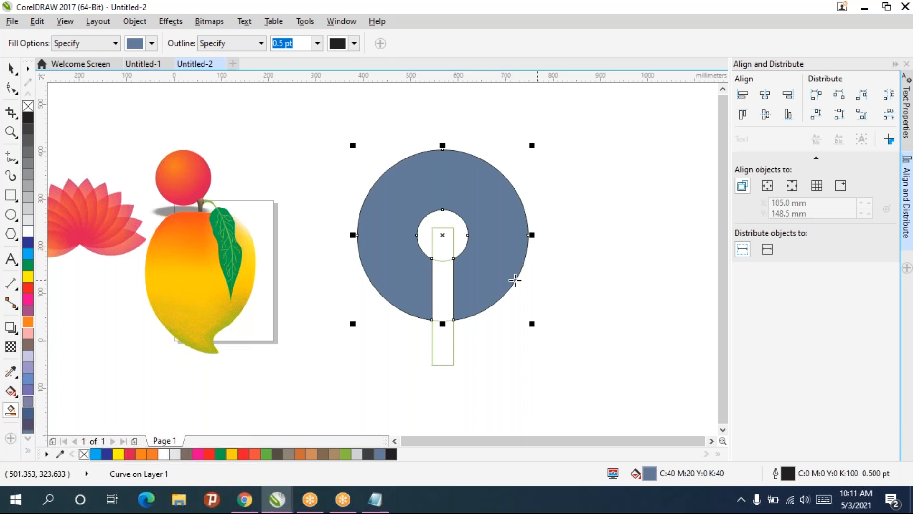
{"action": "left_click", "coordinate": [10, 68]}
{"action": "left_click_drag", "start_coordinate": [497, 226], "coordinate": [335, 163]}
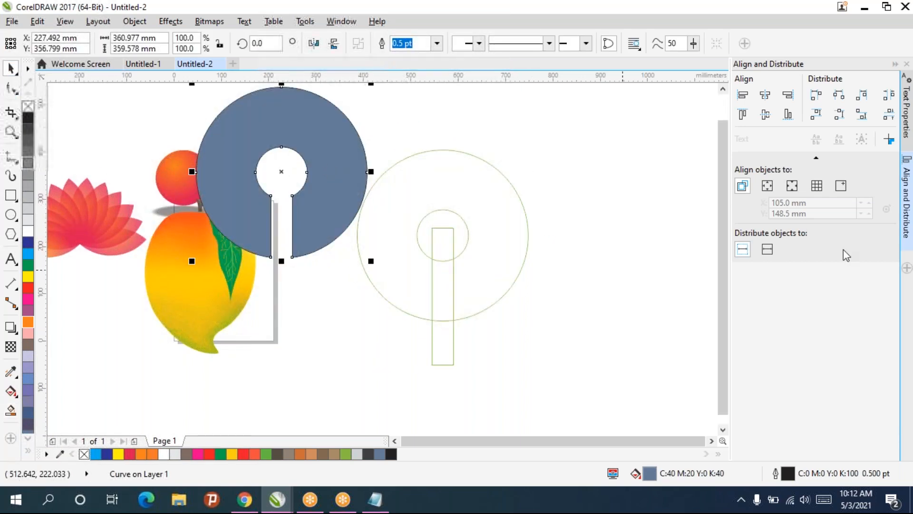
Fill the slotted ring with cyan, remove its outline, and move it to about X -39 mm, Y 303 mm.
{"action": "left_click", "coordinate": [28, 254]}
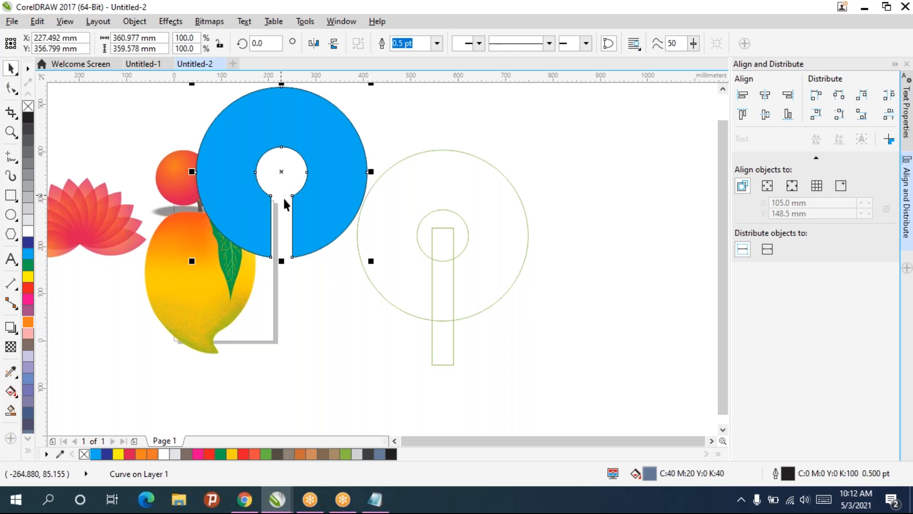
{"action": "right_click", "coordinate": [37, 104]}
{"action": "right_click", "coordinate": [27, 106]}
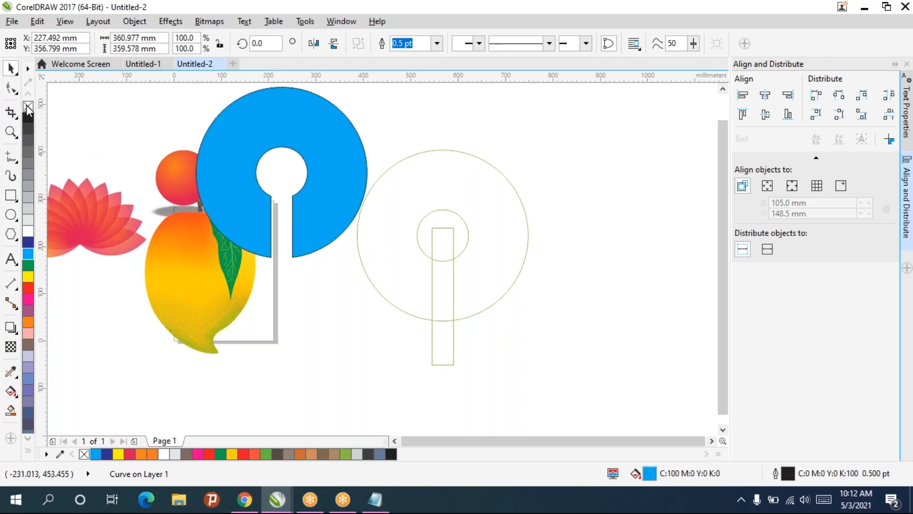
{"action": "left_click_drag", "start_coordinate": [310, 200], "coordinate": [241, 264]}
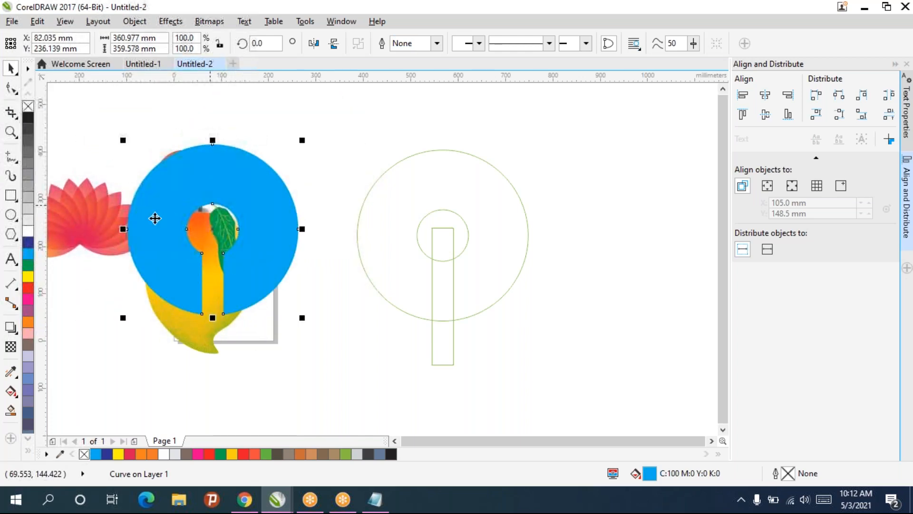
{"action": "left_click_drag", "start_coordinate": [233, 279], "coordinate": [176, 247]}
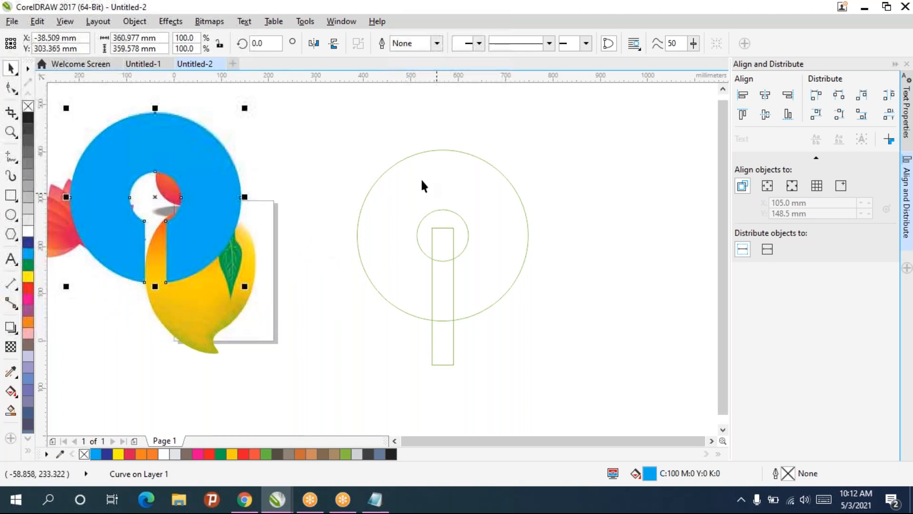
Delete the construction circles and rectangle, then draw one circle about 348 mm across beside the page, removing any extra circle.
{"action": "left_click_drag", "start_coordinate": [328, 125], "coordinate": [570, 426]}
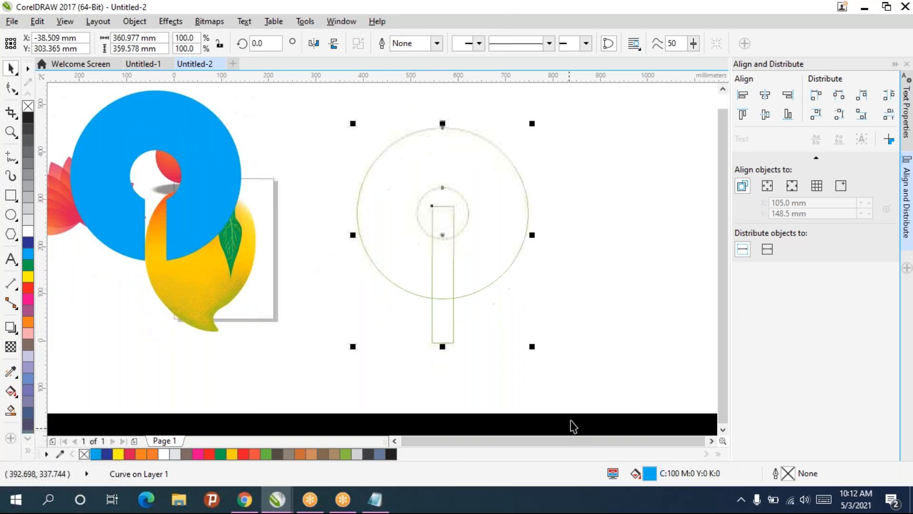
{"action": "key", "text": "Delete"}
{"action": "left_click", "coordinate": [10, 215]}
{"action": "left_click_drag", "start_coordinate": [283, 153], "coordinate": [429, 332]}
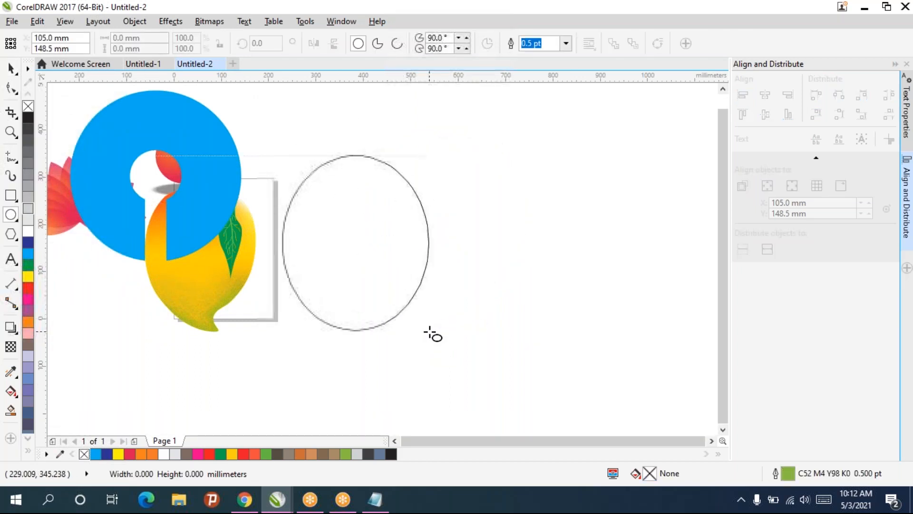
{"action": "left_click_drag", "start_coordinate": [429, 331], "coordinate": [428, 320]}
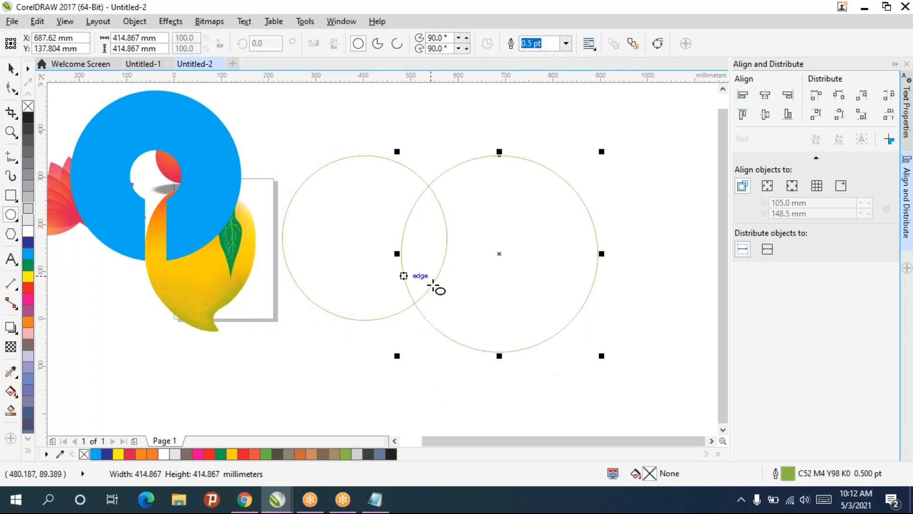
{"action": "key", "text": "Delete"}
Fill the circle with dark blue and place a duplicate at the same height, overlapping it, at about X 577 mm.
{"action": "left_click", "coordinate": [11, 69]}
{"action": "left_click", "coordinate": [375, 225]}
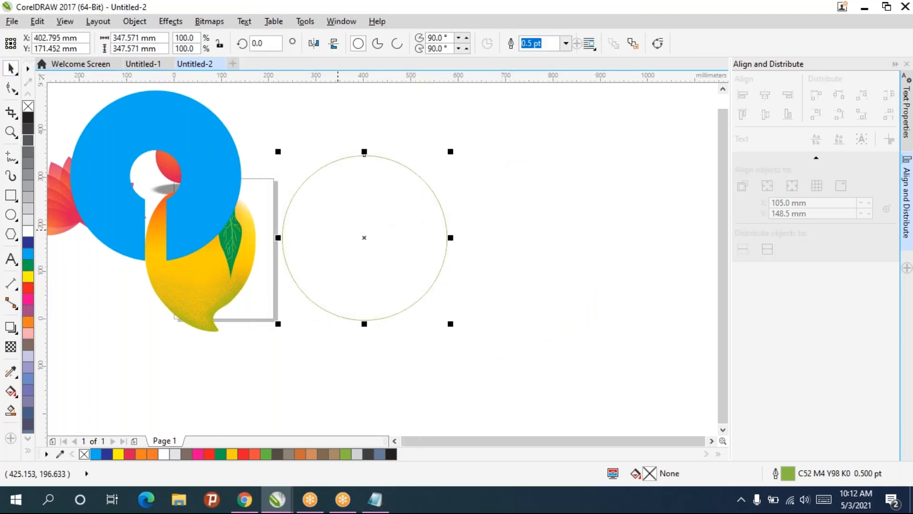
{"action": "left_click", "coordinate": [28, 241]}
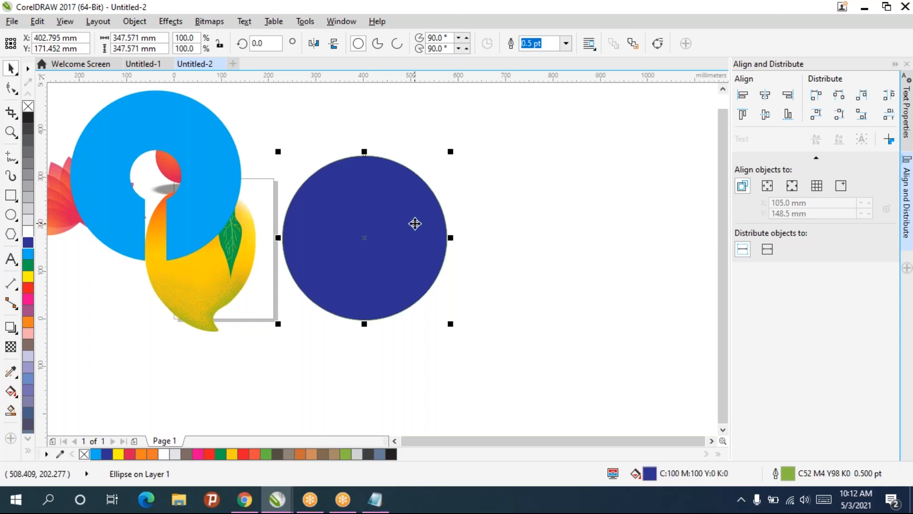
{"action": "key", "text": "ctrl+d"}
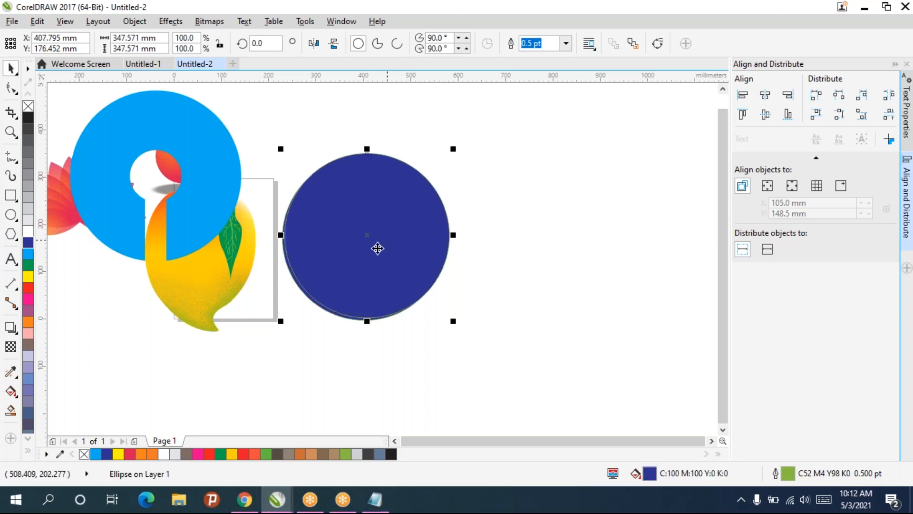
{"action": "left_click_drag", "start_coordinate": [386, 251], "coordinate": [506, 226]}
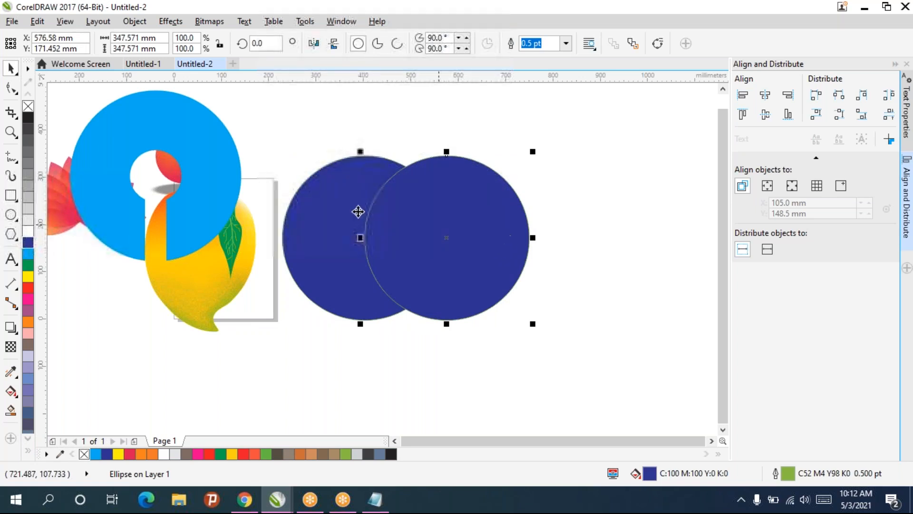
Remove the fill from both overlapping circles and give them a black outline.
{"action": "left_click_drag", "start_coordinate": [269, 136], "coordinate": [602, 370]}
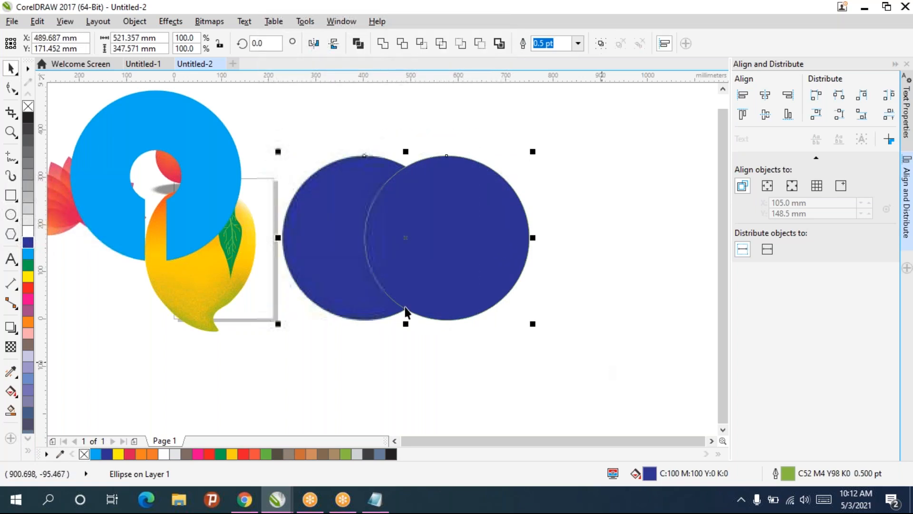
{"action": "left_click", "coordinate": [29, 107]}
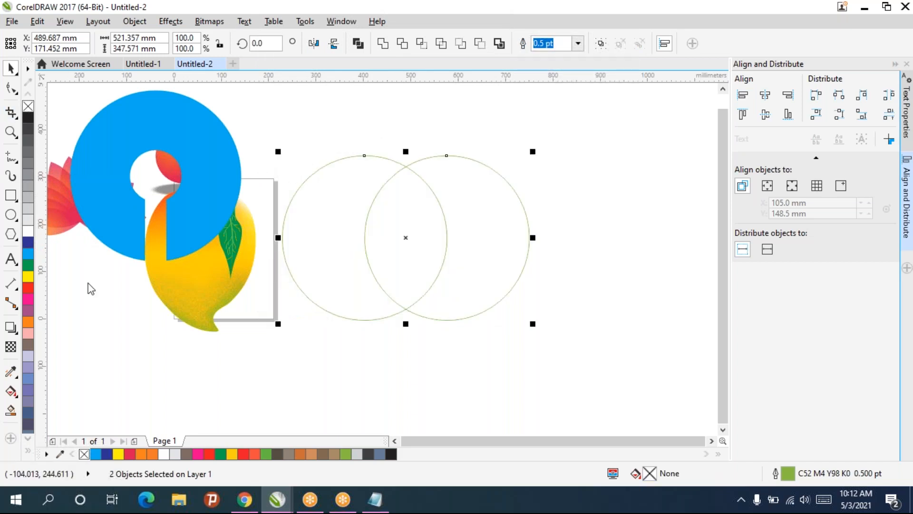
{"action": "right_click", "coordinate": [29, 119]}
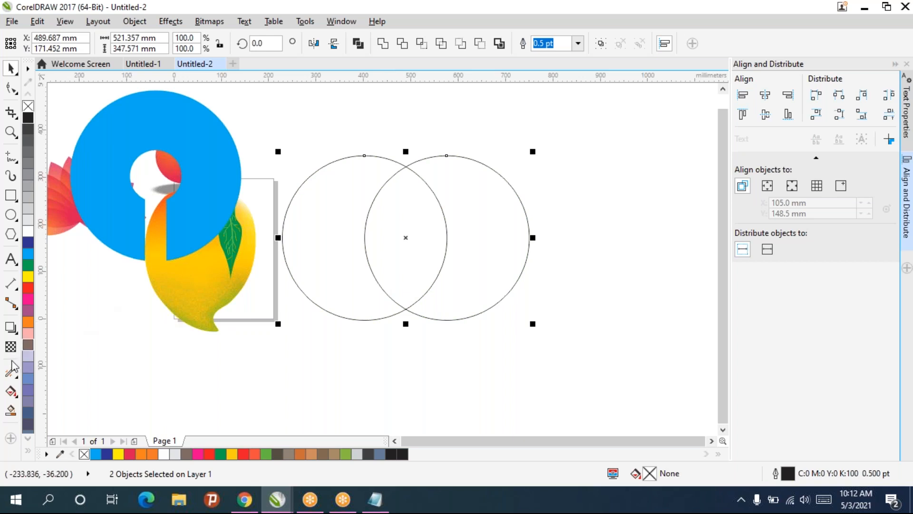
Smart Fill the overlap of the two circles and move the filled lens shape to their right, at about X 970 mm, Y 124 mm.
{"action": "left_click", "coordinate": [11, 412]}
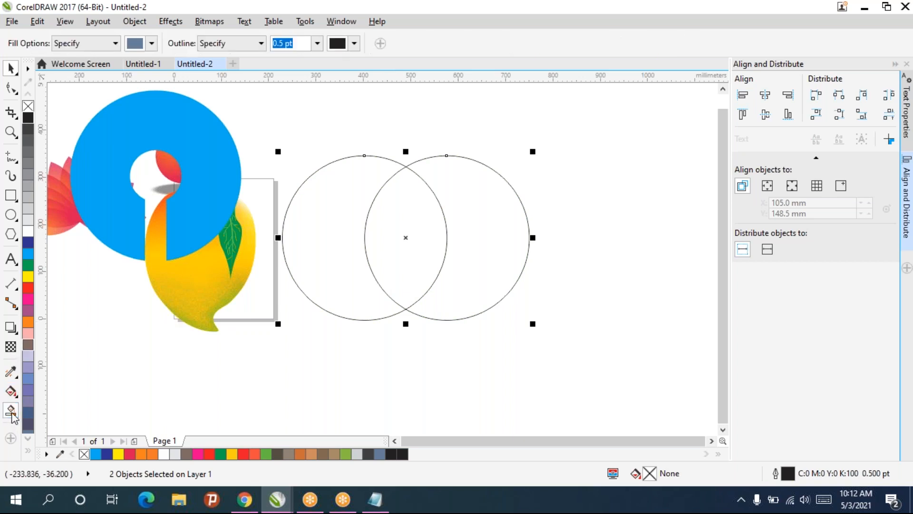
{"action": "scroll", "coordinate": [426, 236], "scroll_direction": "up", "scroll_amount": 2}
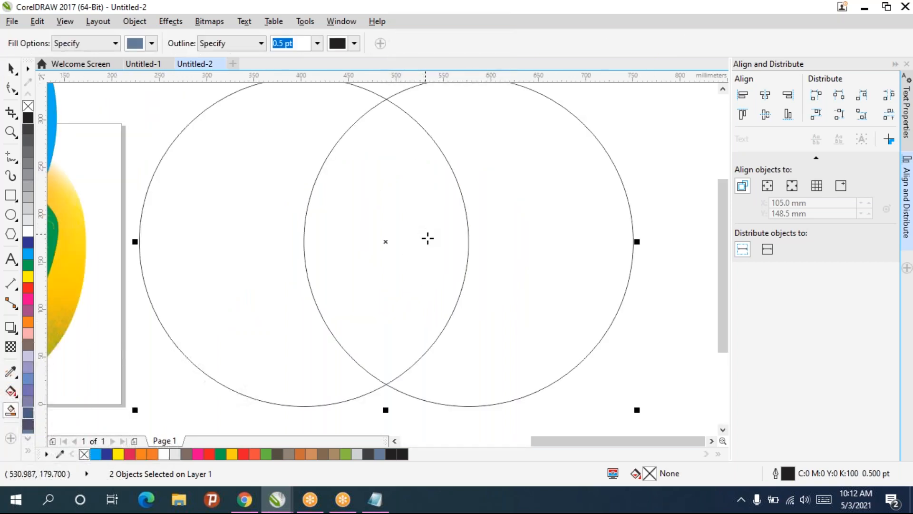
{"action": "left_click", "coordinate": [403, 166]}
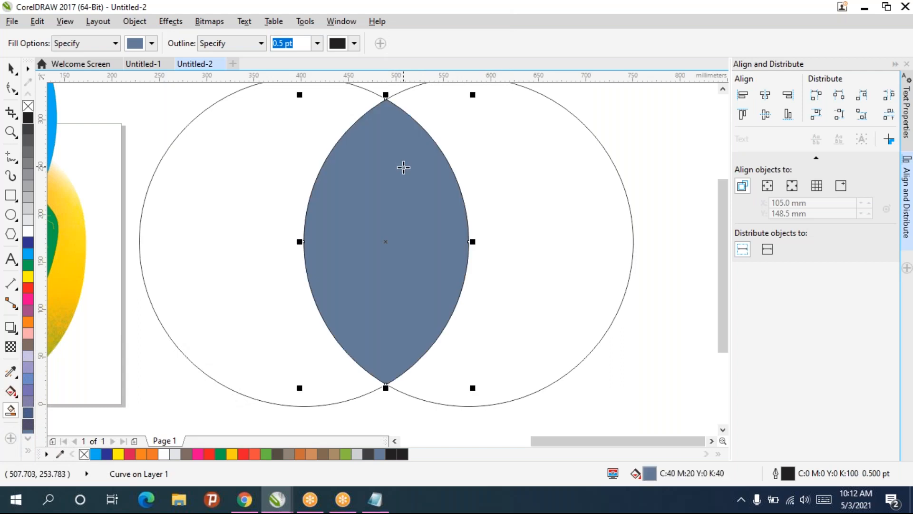
{"action": "scroll", "coordinate": [403, 167], "scroll_direction": "down", "scroll_amount": 2}
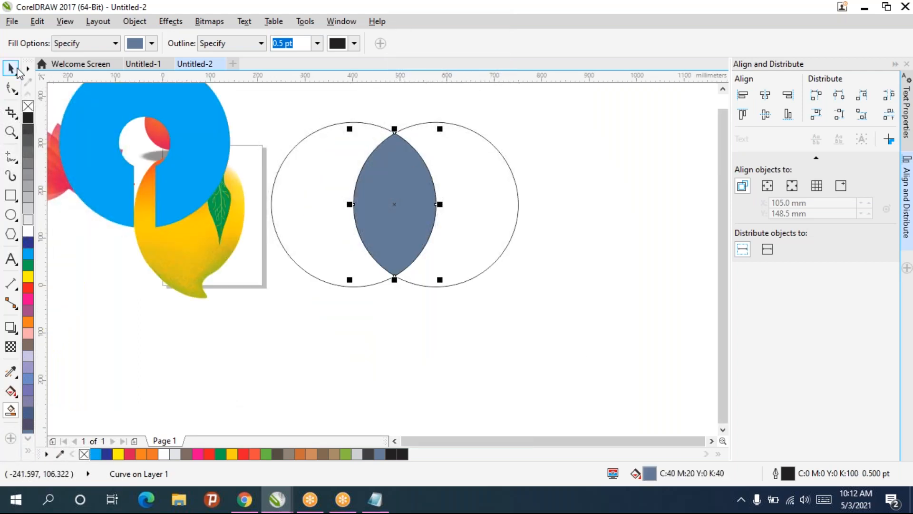
{"action": "left_click", "coordinate": [19, 73]}
{"action": "left_click_drag", "start_coordinate": [407, 240], "coordinate": [635, 263]}
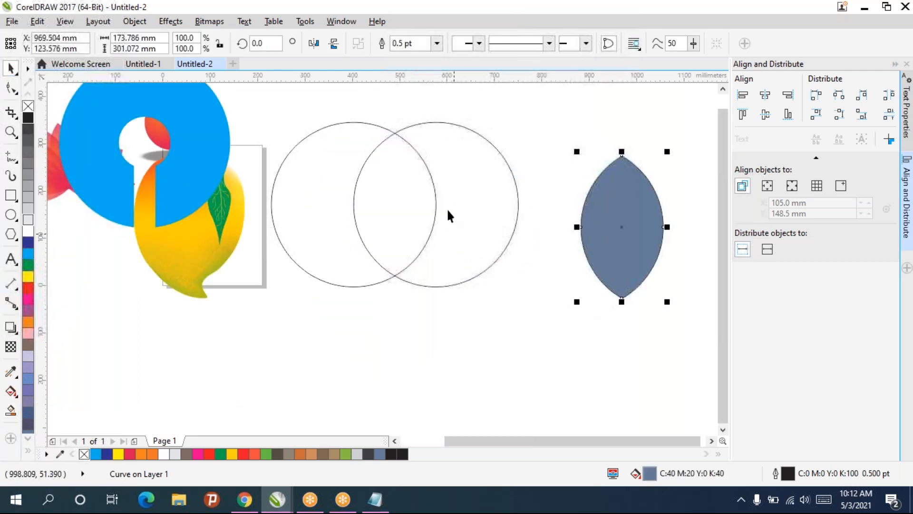
Try Smart Fill on the crescent of the right-hand circle, and delete the filled shape.
{"action": "left_click", "coordinate": [10, 410]}
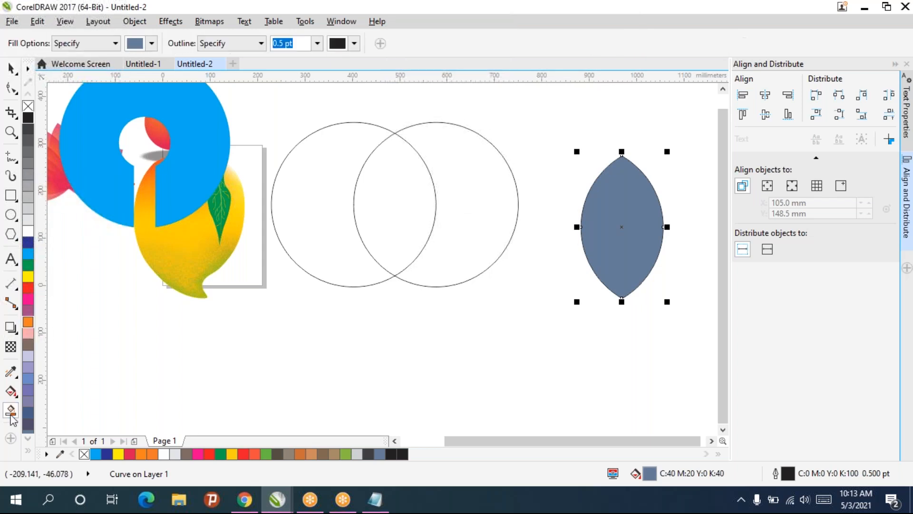
{"action": "left_click", "coordinate": [476, 209]}
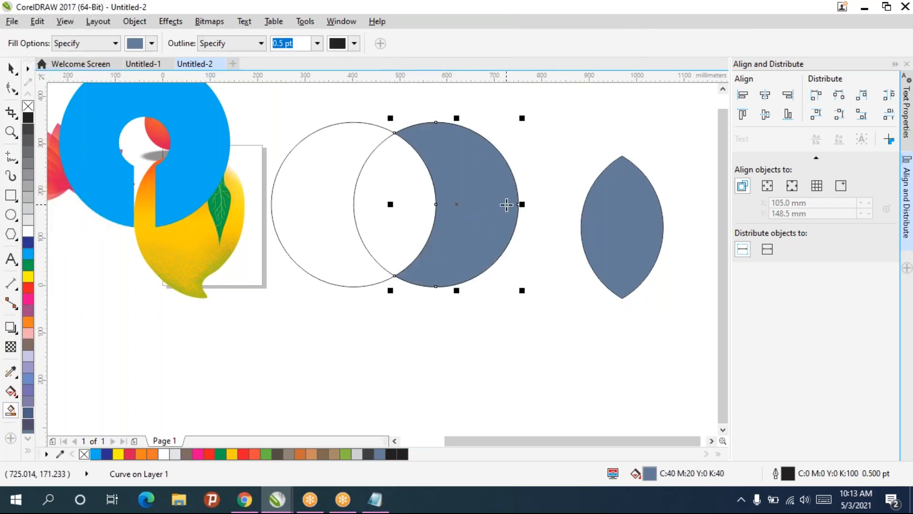
{"action": "key", "text": "Delete"}
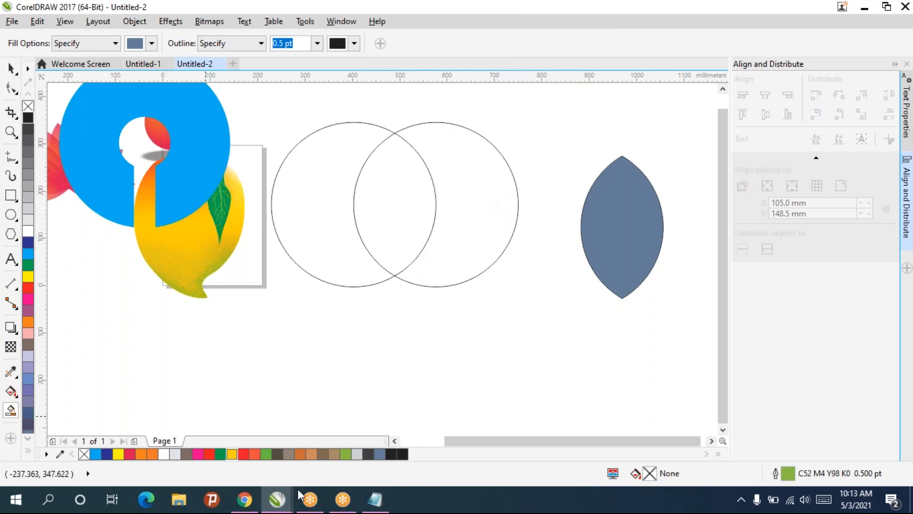
{"action": "left_click", "coordinate": [459, 274]}
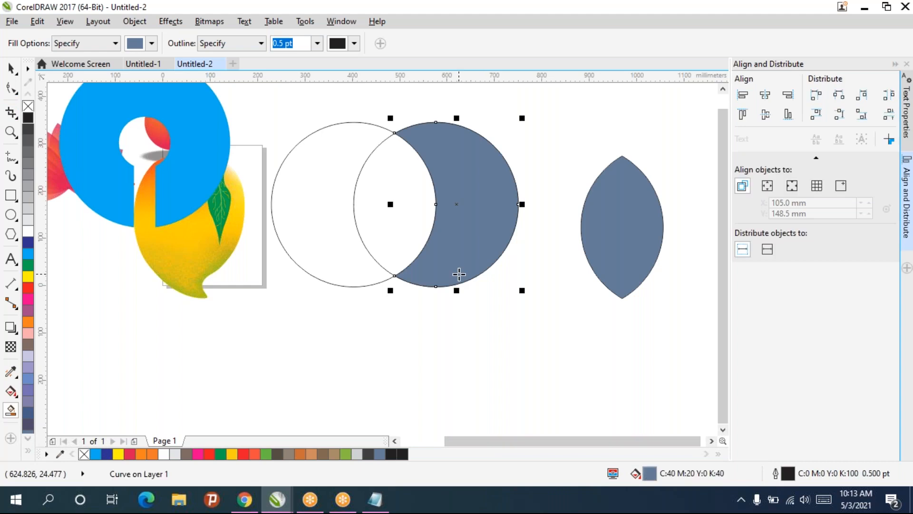
{"action": "key", "text": "Delete"}
Copy the right-hand circle downwards and centre the copy on the lower intersection of the two circles.
{"action": "key", "text": "space"}
{"action": "left_click", "coordinate": [459, 273]}
{"action": "left_click_drag", "start_coordinate": [453, 286], "coordinate": [410, 362]}
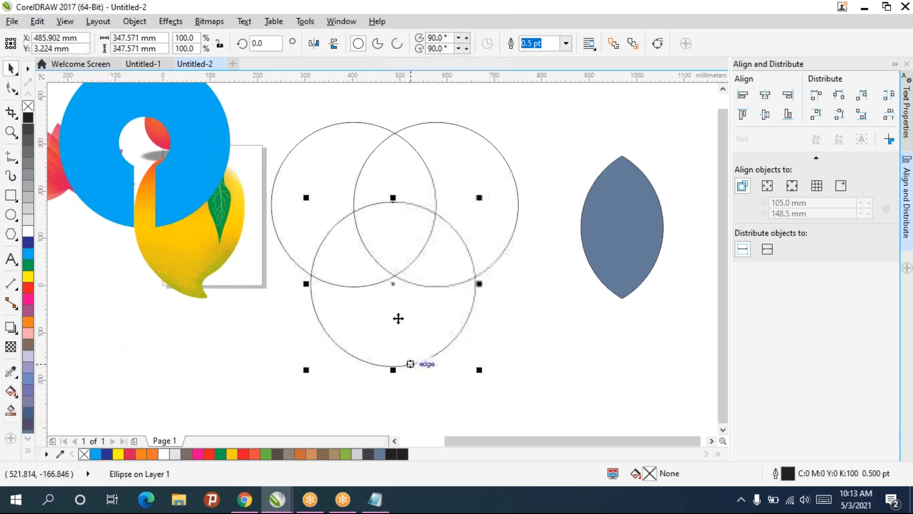
{"action": "left_click_drag", "start_coordinate": [393, 285], "coordinate": [396, 275]}
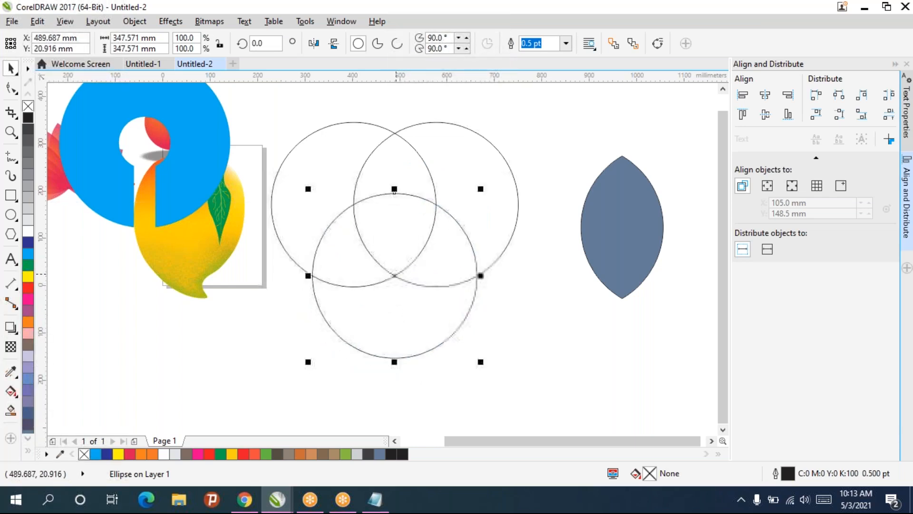
Smart Fill the central region where all three circles overlap and move the filled shape below the lens, at about X 883 mm, Y -114 mm.
{"action": "left_click", "coordinate": [381, 173]}
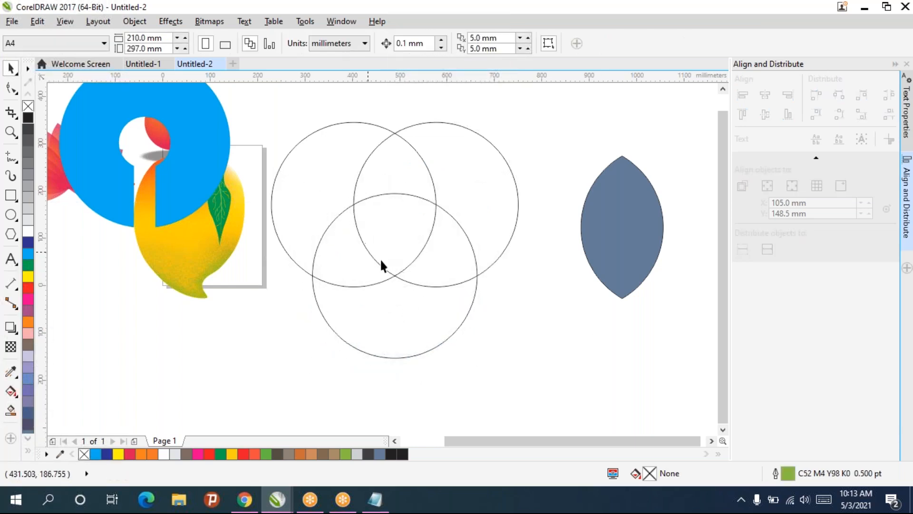
{"action": "left_click", "coordinate": [10, 414]}
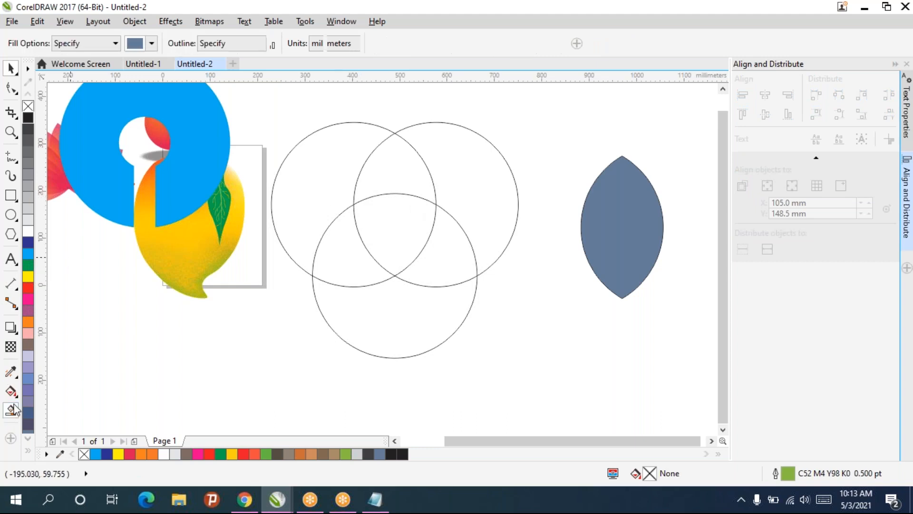
{"action": "left_click", "coordinate": [405, 228]}
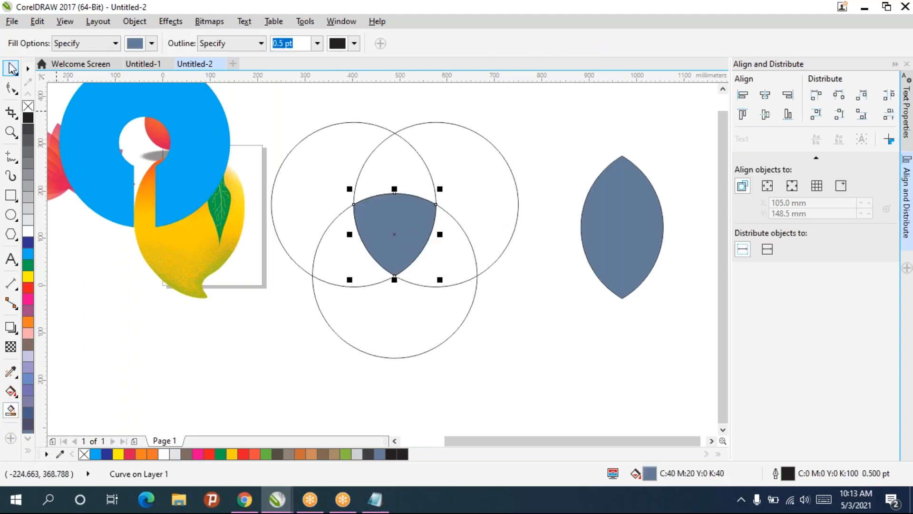
{"action": "left_click", "coordinate": [10, 68]}
{"action": "left_click_drag", "start_coordinate": [389, 218], "coordinate": [575, 323]}
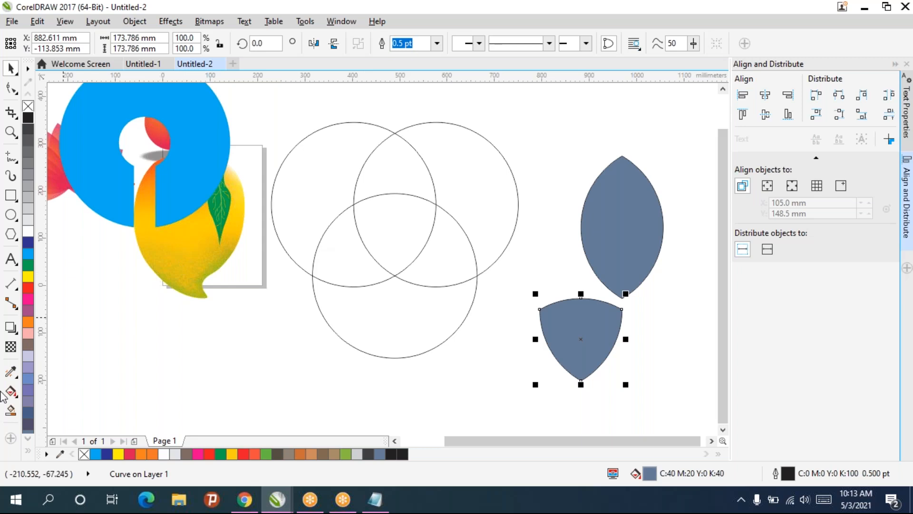
Smart Fill the three regions where only two circles overlap and move the filled petals together below the mango, at about X 135 mm, Y -189 mm.
{"action": "left_click", "coordinate": [10, 410]}
{"action": "left_click", "coordinate": [438, 252]}
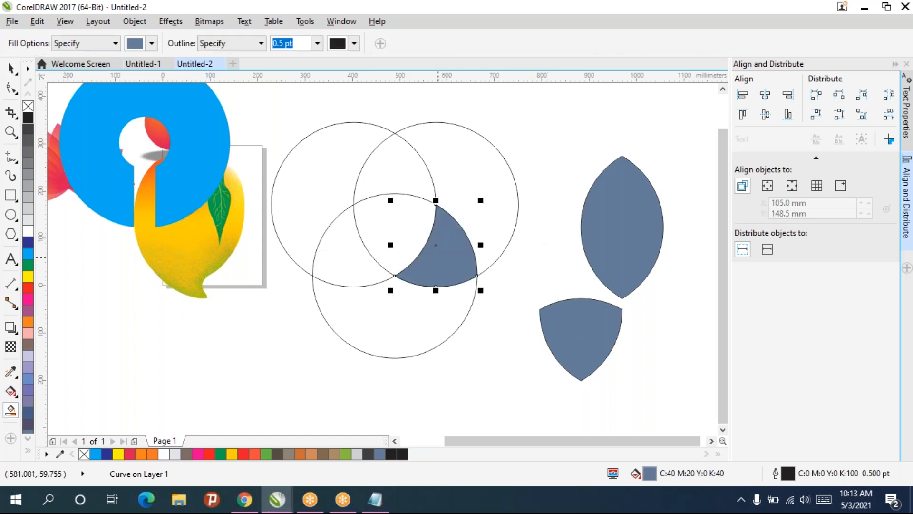
{"action": "left_click", "coordinate": [391, 192]}
{"action": "left_click", "coordinate": [345, 266]}
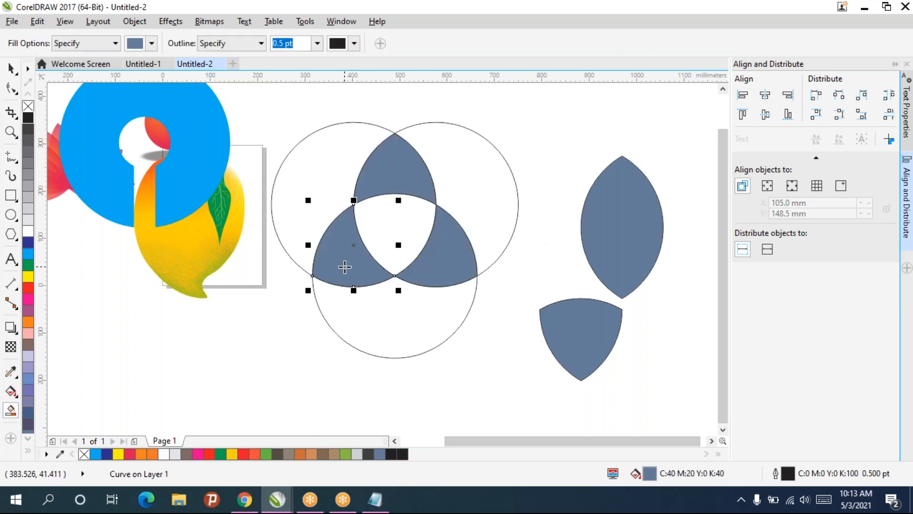
{"action": "left_click", "coordinate": [10, 68]}
{"action": "left_click", "coordinate": [408, 151], "text": "shift"}
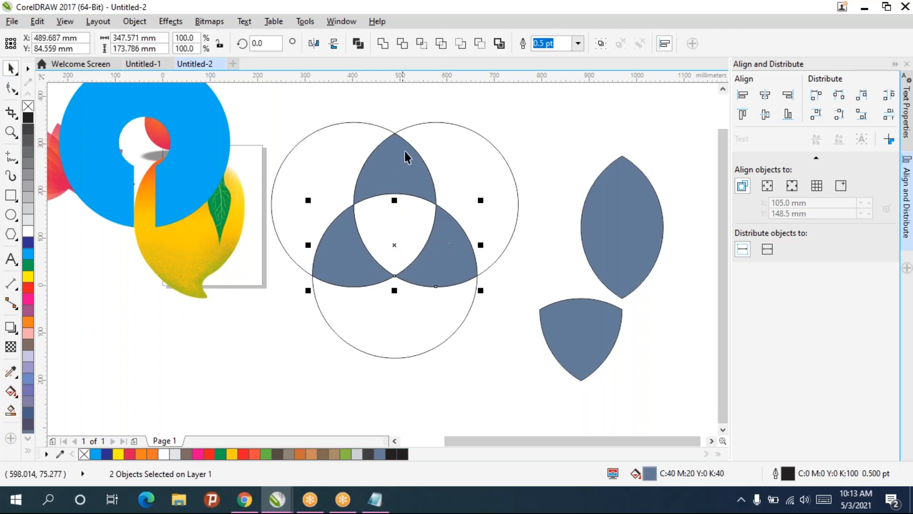
{"action": "left_click_drag", "start_coordinate": [405, 186], "coordinate": [263, 262]}
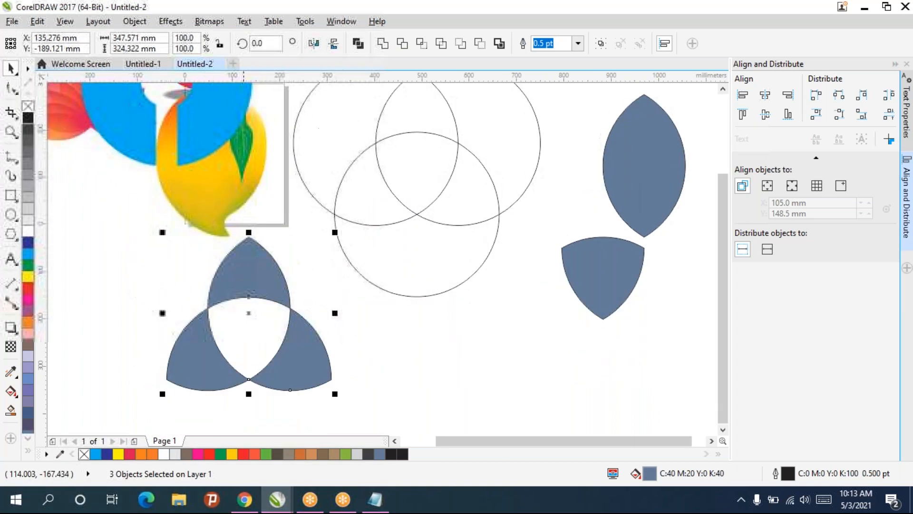
Weld the three filled petals into one shape and remove its outline.
{"action": "left_click", "coordinate": [384, 44]}
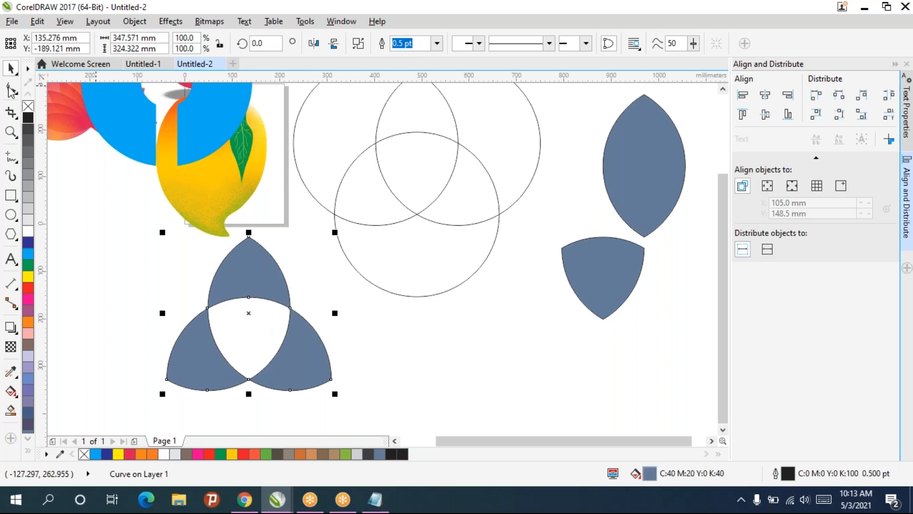
{"action": "right_click", "coordinate": [28, 106]}
{"action": "left_click", "coordinate": [442, 378]}
{"action": "left_click", "coordinate": [313, 351]}
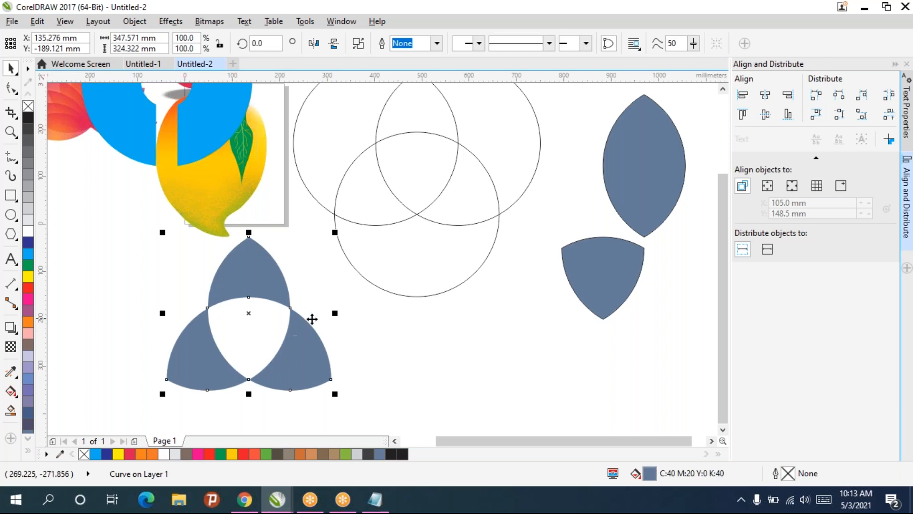
{"action": "left_click", "coordinate": [407, 328]}
Move the welded three-petal shape away from the mango to about X -199 mm, Y -141 mm.
{"action": "scroll", "coordinate": [404, 322], "scroll_direction": "down", "scroll_amount": 2}
{"action": "left_click", "coordinate": [363, 333]}
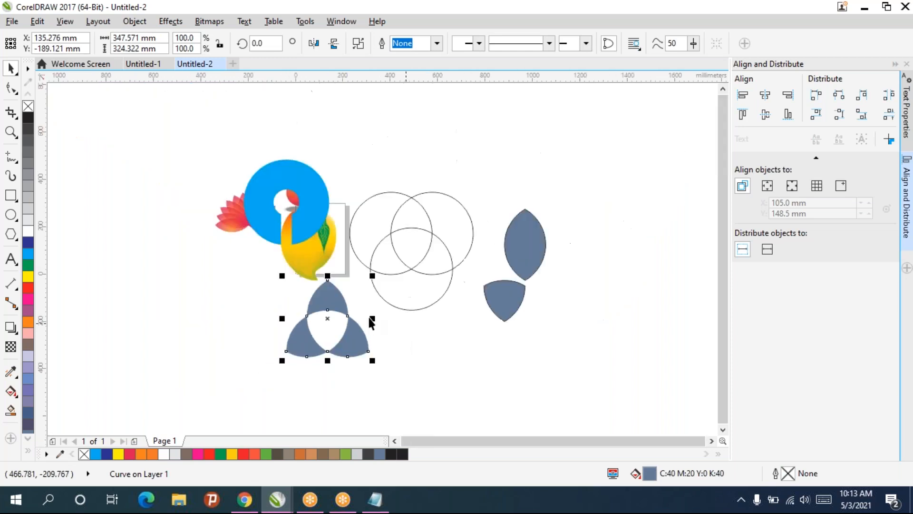
{"action": "scroll", "coordinate": [348, 315], "scroll_direction": "up", "scroll_amount": 1}
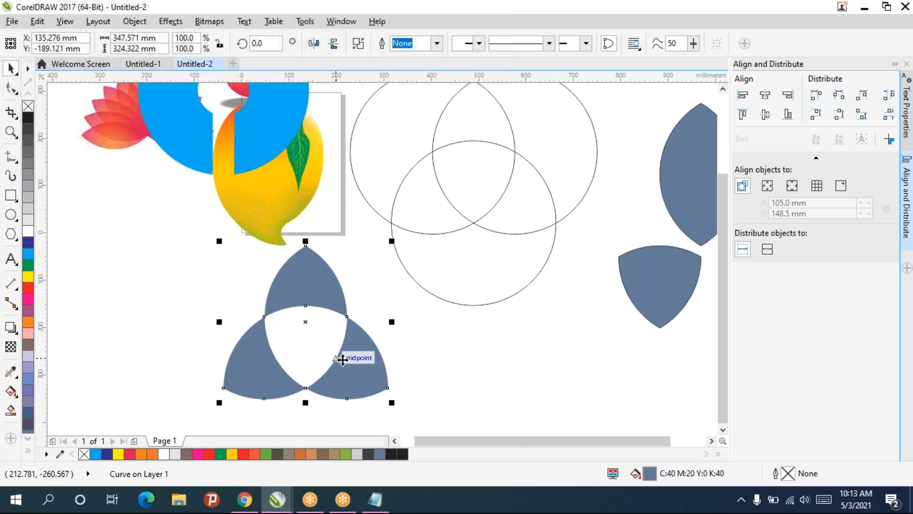
{"action": "left_click_drag", "start_coordinate": [342, 360], "coordinate": [184, 338]}
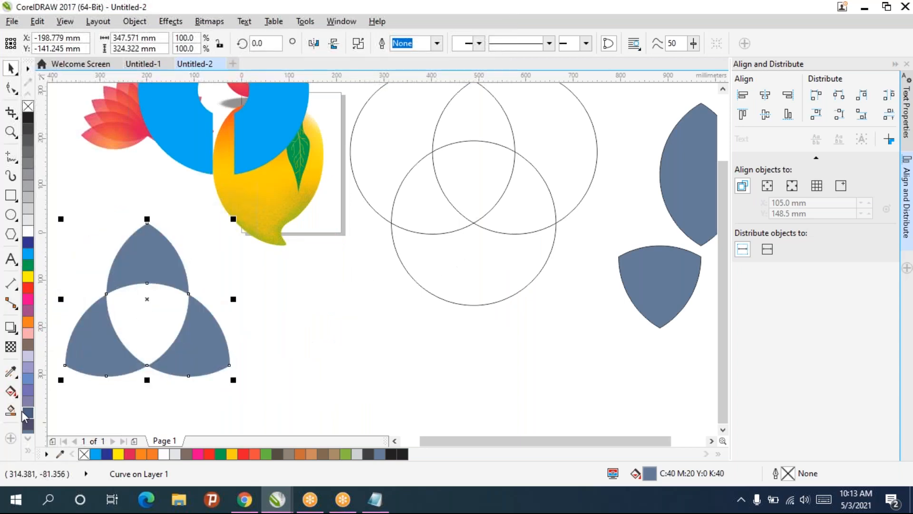
Delete the three circles, the lens and triangular fills, the blue shape over the mango and the welded petals, keeping the original artwork.
{"action": "scroll", "coordinate": [537, 206], "scroll_direction": "down", "scroll_amount": 1}
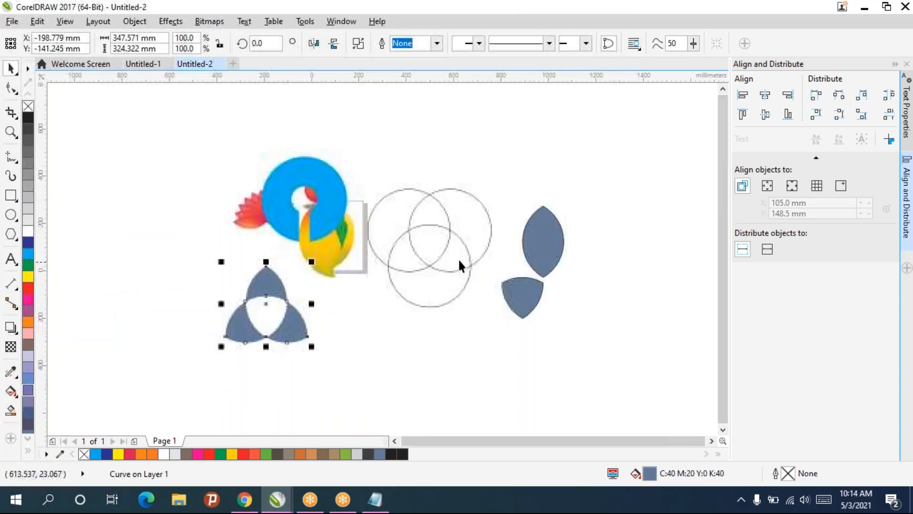
{"action": "left_click_drag", "start_coordinate": [459, 247], "coordinate": [398, 238]}
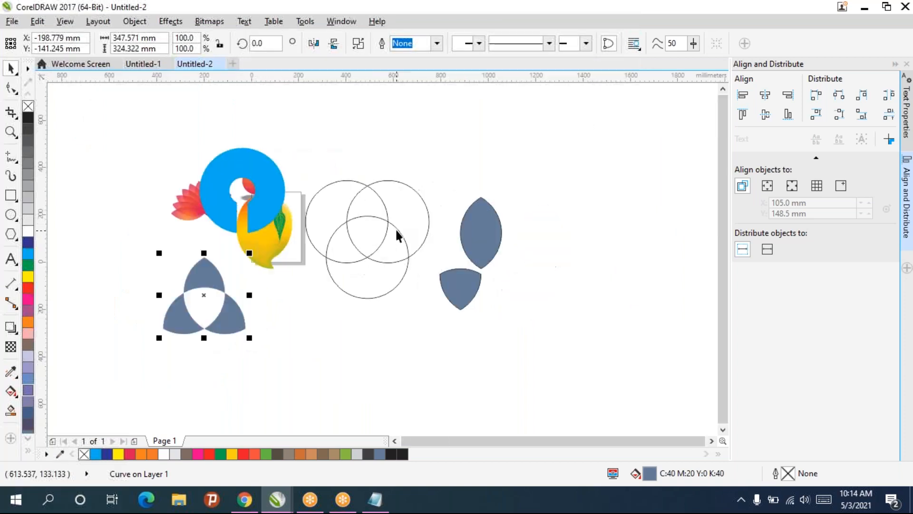
{"action": "left_click_drag", "start_coordinate": [589, 385], "coordinate": [174, 141]}
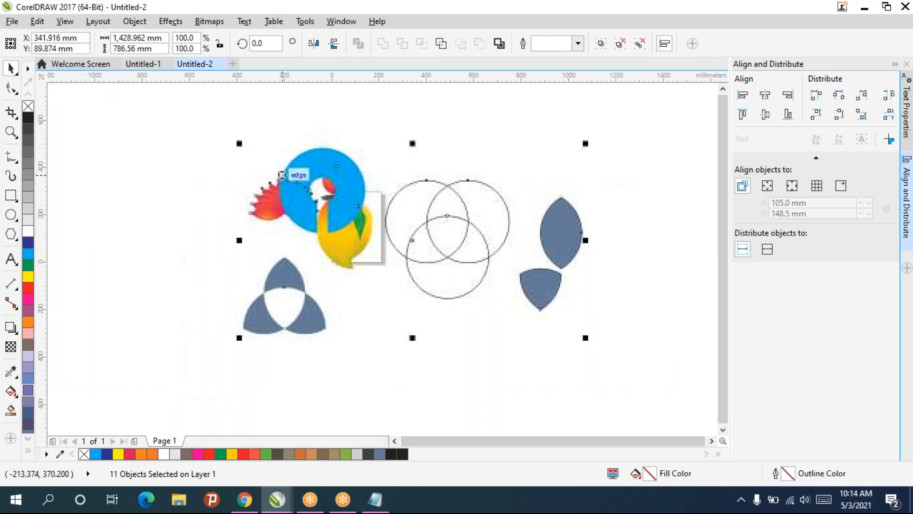
{"action": "left_click", "coordinate": [639, 351]}
{"action": "left_click", "coordinate": [336, 183]}
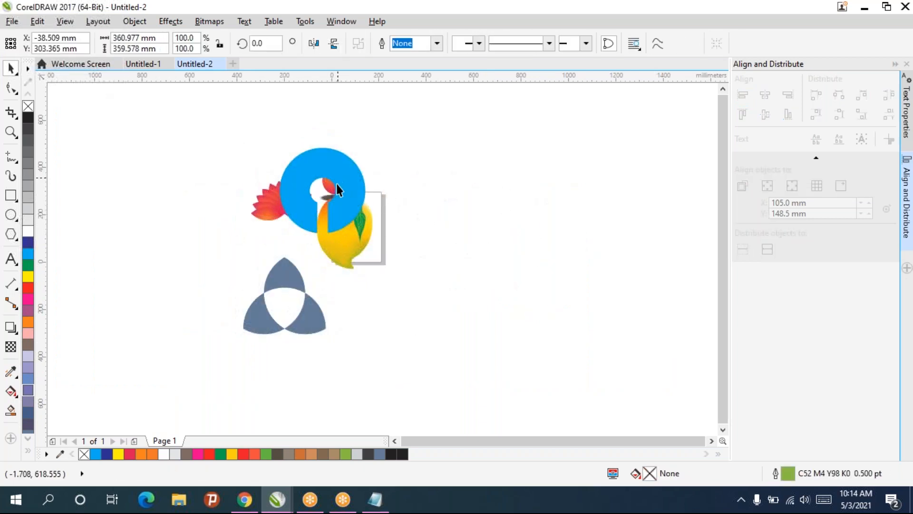
{"action": "key", "text": "Delete"}
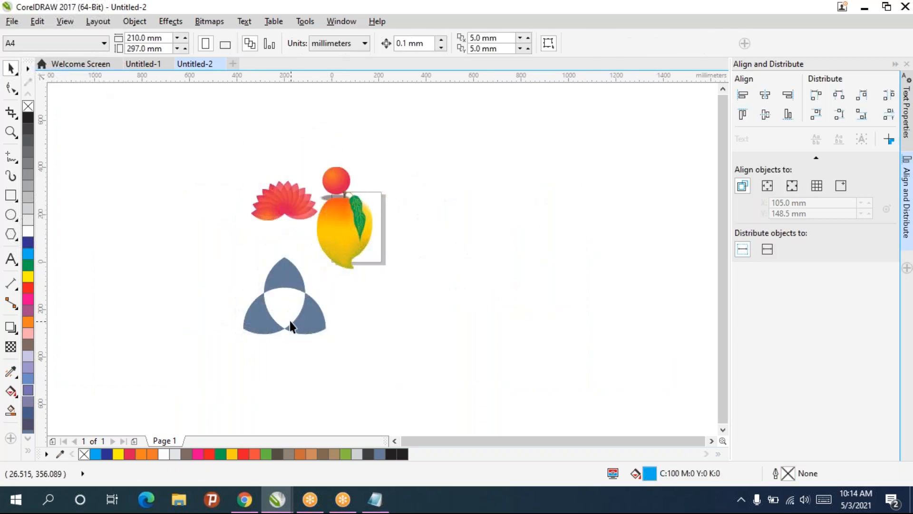
{"action": "left_click", "coordinate": [289, 320]}
{"action": "key", "text": "Delete"}
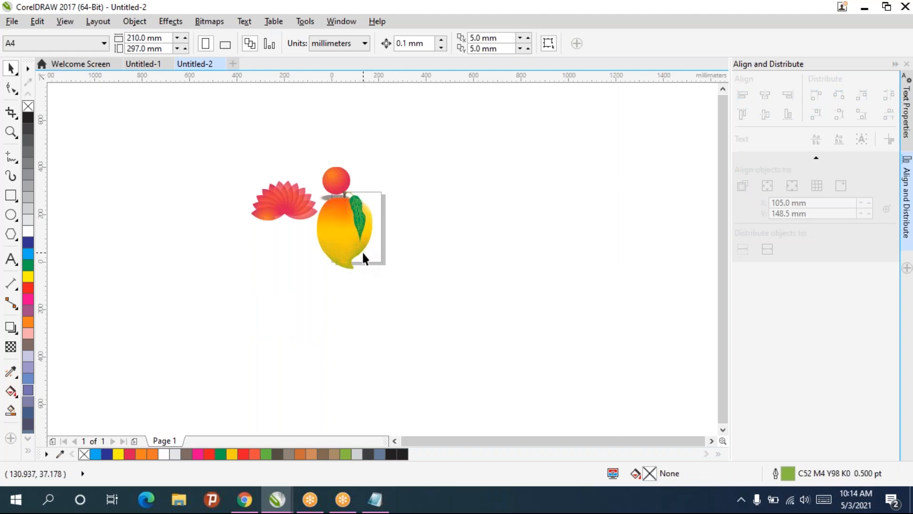
{"action": "scroll", "coordinate": [370, 227], "scroll_direction": "up", "scroll_amount": 3}
{"action": "left_click_drag", "start_coordinate": [390, 217], "coordinate": [196, 217]}
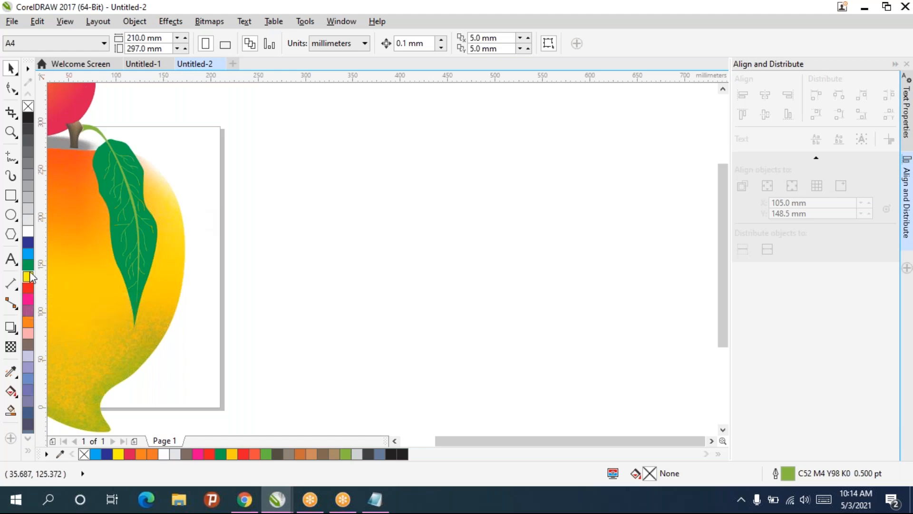
{"action": "left_click", "coordinate": [11, 412]}
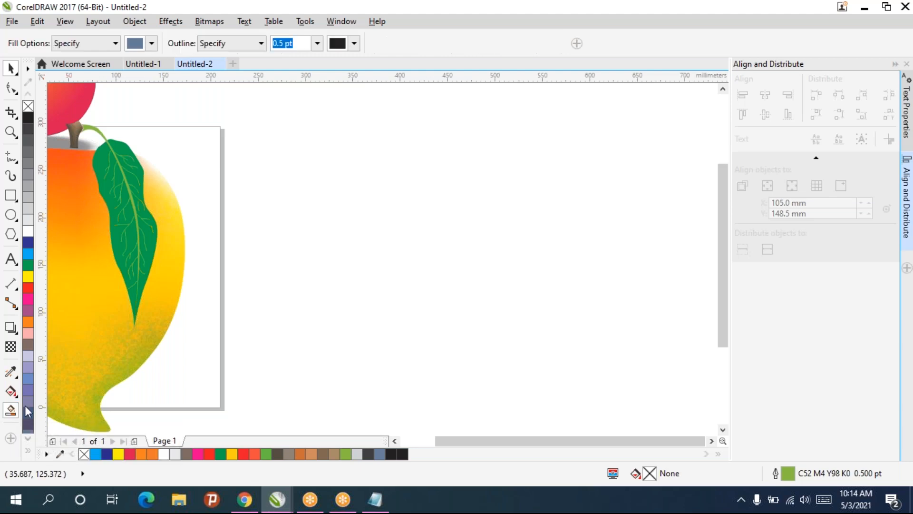
{"action": "left_click", "coordinate": [18, 74]}
{"action": "left_click", "coordinate": [41, 68]}
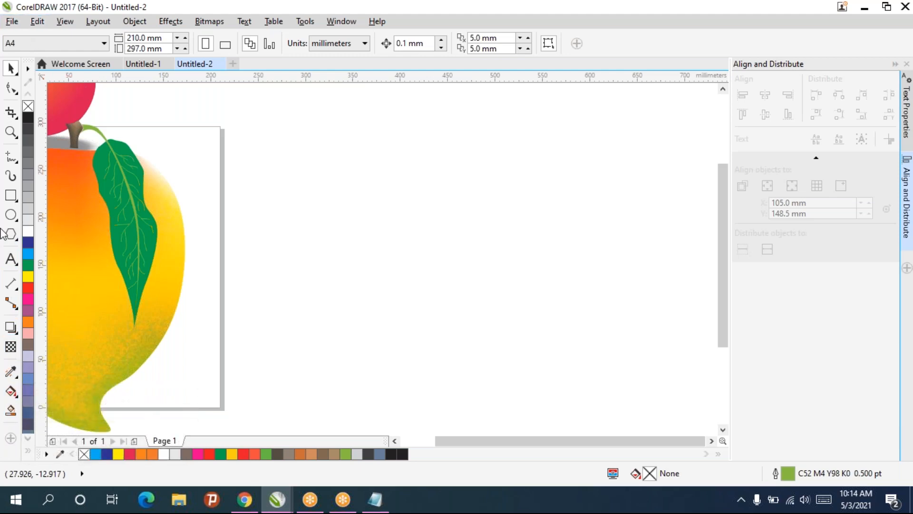
Set the Artistic Media tool to a preset stroke that thins towards its end.
{"action": "left_click", "coordinate": [12, 177]}
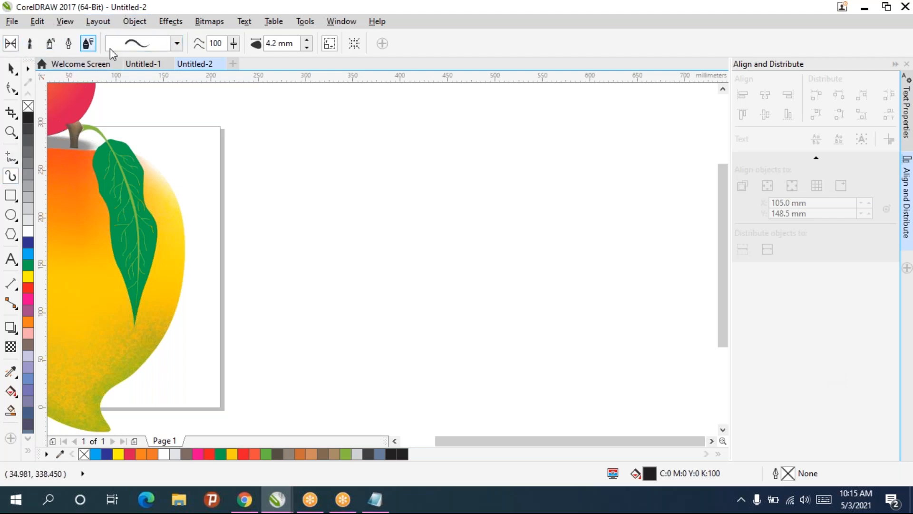
{"action": "left_click", "coordinate": [124, 45]}
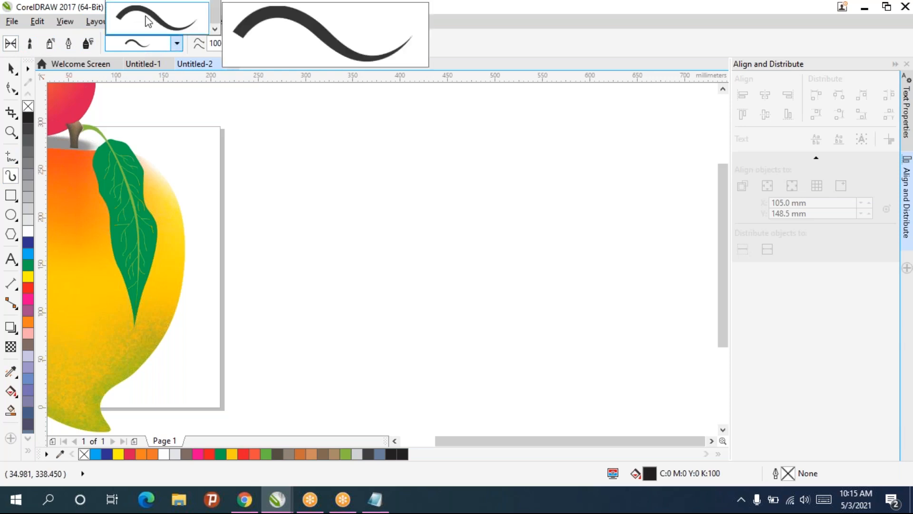
{"action": "left_click", "coordinate": [167, 22]}
Draw a series of long curved, crossing freehand strokes with the tapering preset in the empty area beside the mango.
{"action": "mouse_move", "coordinate": [292, 257]}
{"action": "left_mouse_down"}
{"action": "mouse_move", "coordinate": [470, 256]}
{"action": "mouse_move", "coordinate": [709, 230]}
{"action": "left_mouse_up"}
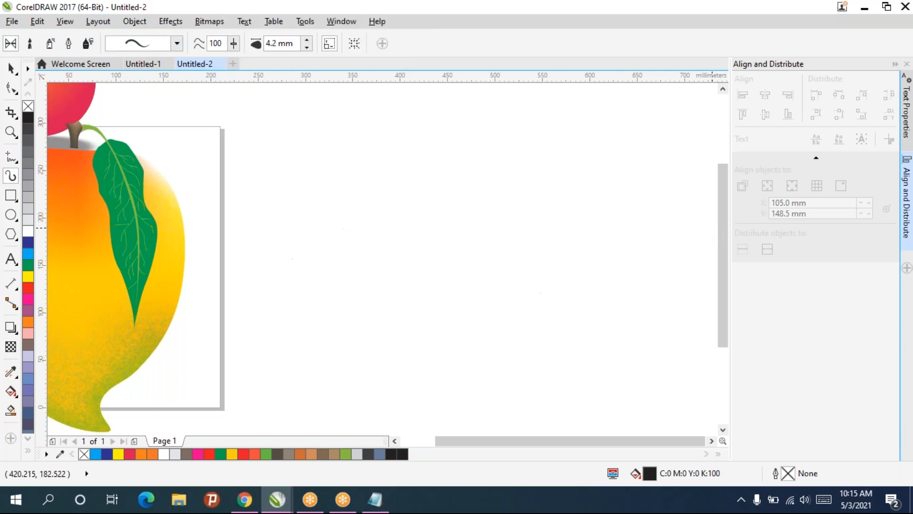
{"action": "left_click_drag", "start_coordinate": [330, 286], "coordinate": [340, 366]}
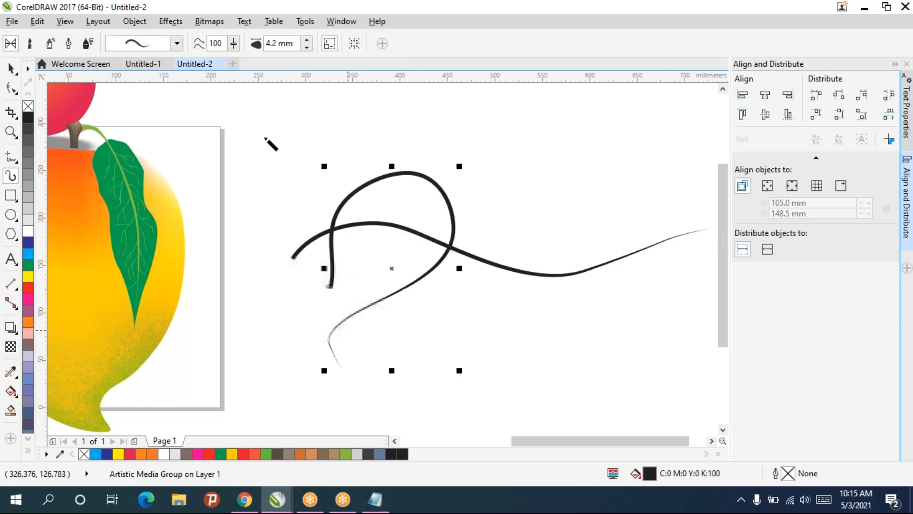
{"action": "mouse_move", "coordinate": [286, 167]}
{"action": "left_mouse_down"}
{"action": "mouse_move", "coordinate": [380, 279]}
{"action": "mouse_move", "coordinate": [623, 291]}
{"action": "left_mouse_up"}
{"action": "mouse_move", "coordinate": [556, 167]}
{"action": "left_mouse_down"}
{"action": "mouse_move", "coordinate": [494, 175]}
{"action": "mouse_move", "coordinate": [382, 295]}
{"action": "mouse_move", "coordinate": [285, 317]}
{"action": "left_mouse_up"}
{"action": "left_click_drag", "start_coordinate": [401, 103], "coordinate": [374, 408]}
{"action": "mouse_move", "coordinate": [477, 133]}
{"action": "left_mouse_down"}
{"action": "mouse_move", "coordinate": [450, 193]}
{"action": "mouse_move", "coordinate": [414, 411]}
{"action": "left_mouse_up"}
{"action": "mouse_move", "coordinate": [325, 312]}
{"action": "left_mouse_down"}
{"action": "mouse_move", "coordinate": [343, 289]}
{"action": "mouse_move", "coordinate": [521, 208]}
{"action": "left_mouse_up"}
{"action": "left_click_drag", "start_coordinate": [307, 241], "coordinate": [637, 175]}
{"action": "mouse_move", "coordinate": [569, 148]}
{"action": "left_mouse_down"}
{"action": "mouse_move", "coordinate": [507, 284]}
{"action": "mouse_move", "coordinate": [414, 378]}
{"action": "left_mouse_up"}
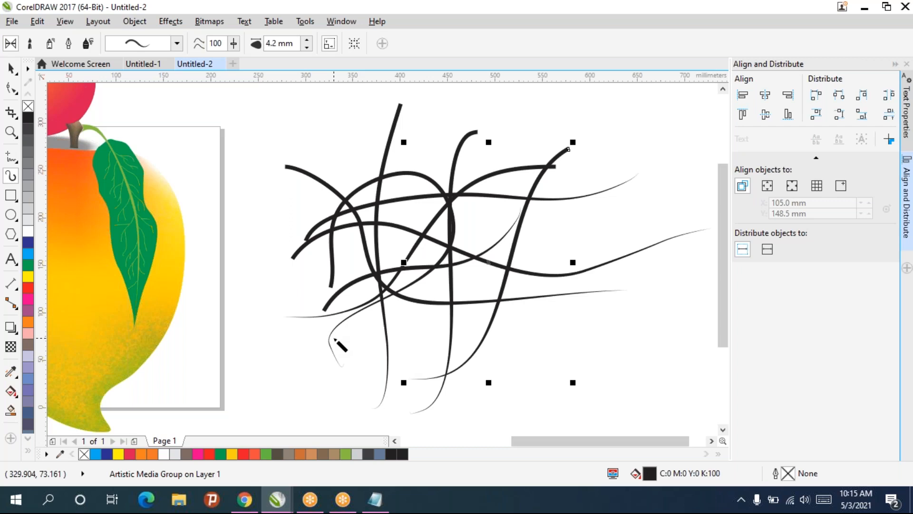
Undo all the crossing Artistic Media strokes.
{"action": "key", "text": "ctrl+z"}
{"action": "key", "text": "ctrl+z"}
{"action": "key", "text": "ctrl+z"}
{"action": "key", "text": "ctrl+z"}
{"action": "key", "text": "ctrl+z"}
{"action": "key", "text": "ctrl+z"}
{"action": "key", "text": "ctrl+z"}
{"action": "key", "text": "ctrl+z"}
{"action": "key", "text": "ctrl+z"}
{"action": "key", "text": "ctrl+z"}
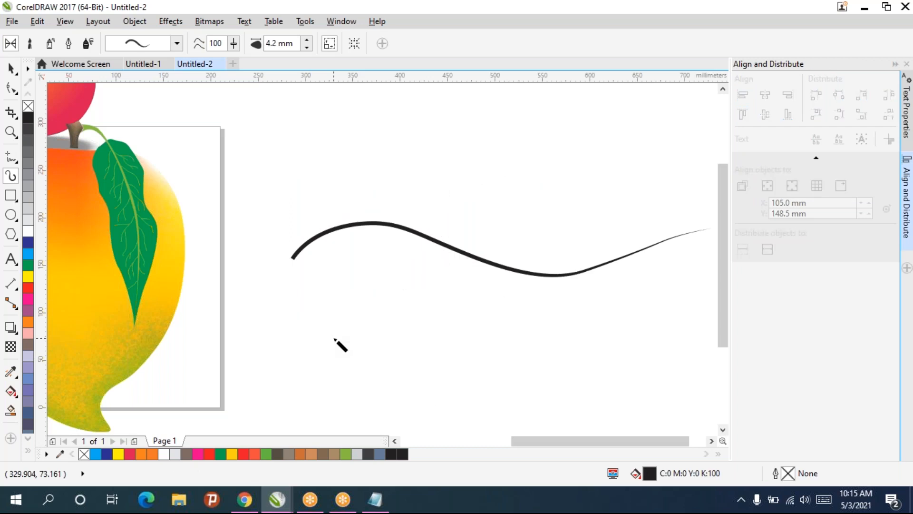
{"action": "key", "text": "ctrl+z"}
Handwrite a signature-style sample word with a dot above it beside the mango, using the tapering Artistic Media stroke.
{"action": "left_click_drag", "start_coordinate": [309, 151], "coordinate": [250, 323]}
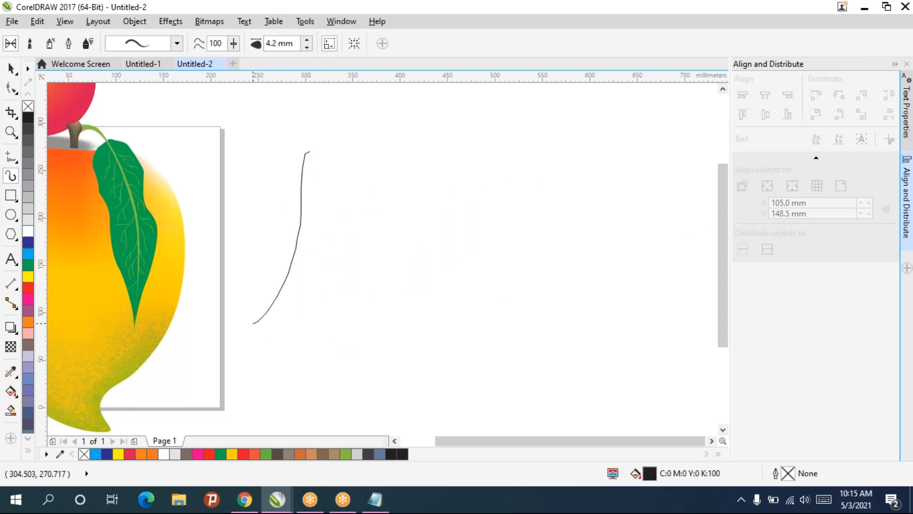
{"action": "mouse_move", "coordinate": [269, 129]}
{"action": "left_mouse_down"}
{"action": "mouse_move", "coordinate": [312, 126]}
{"action": "mouse_move", "coordinate": [350, 165]}
{"action": "mouse_move", "coordinate": [294, 209]}
{"action": "mouse_move", "coordinate": [439, 222]}
{"action": "mouse_move", "coordinate": [447, 219]}
{"action": "mouse_move", "coordinate": [402, 203]}
{"action": "mouse_move", "coordinate": [435, 205]}
{"action": "mouse_move", "coordinate": [469, 190]}
{"action": "mouse_move", "coordinate": [493, 215]}
{"action": "left_mouse_up"}
{"action": "left_click", "coordinate": [466, 164]}
{"action": "mouse_move", "coordinate": [470, 159]}
{"action": "left_mouse_down"}
{"action": "mouse_move", "coordinate": [468, 142]}
{"action": "mouse_move", "coordinate": [469, 156]}
{"action": "left_mouse_up"}
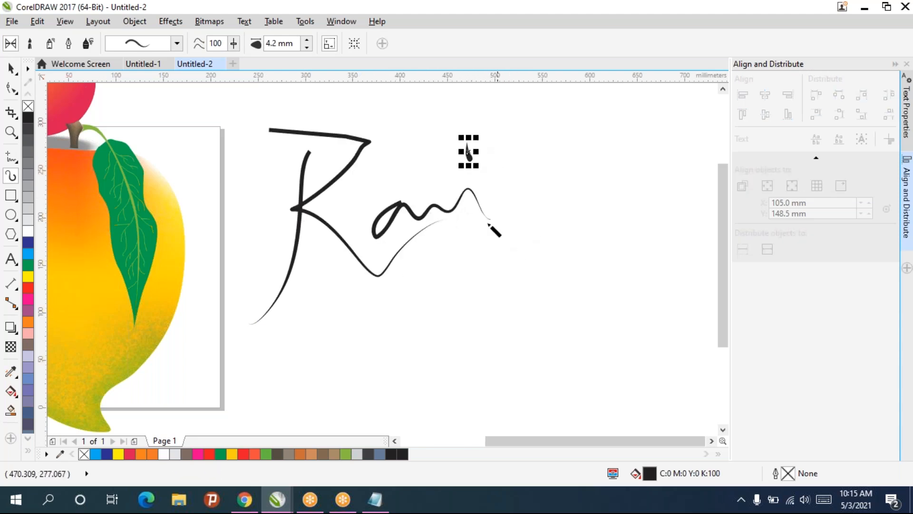
Undo all strokes of the handwritten sample word.
{"action": "key", "text": "ctrl+z"}
{"action": "key", "text": "ctrl+z"}
{"action": "key", "text": "ctrl+z"}
{"action": "key", "text": "ctrl+z"}
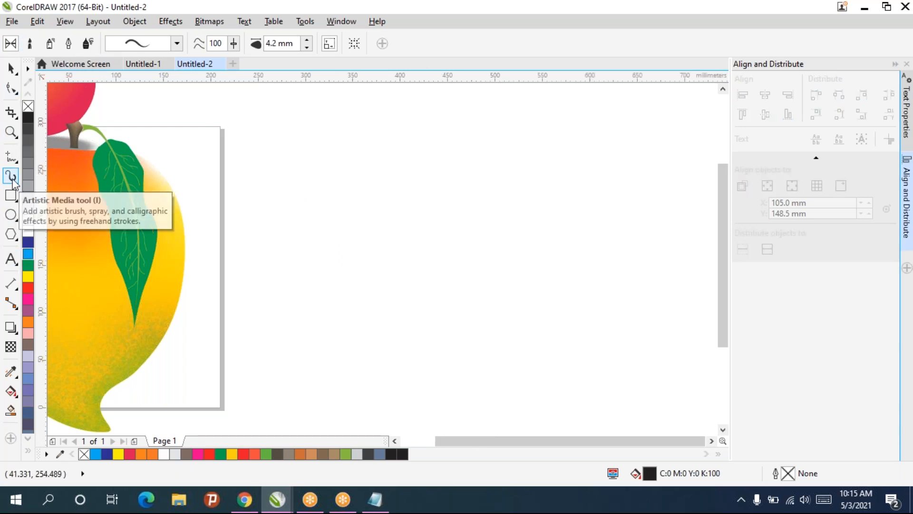
Open the Artistic Media docker from the effects commands to get its Default Strokes.
{"action": "left_click", "coordinate": [135, 22]}
{"action": "key", "text": "Escape"}
{"action": "left_click", "coordinate": [171, 22]}
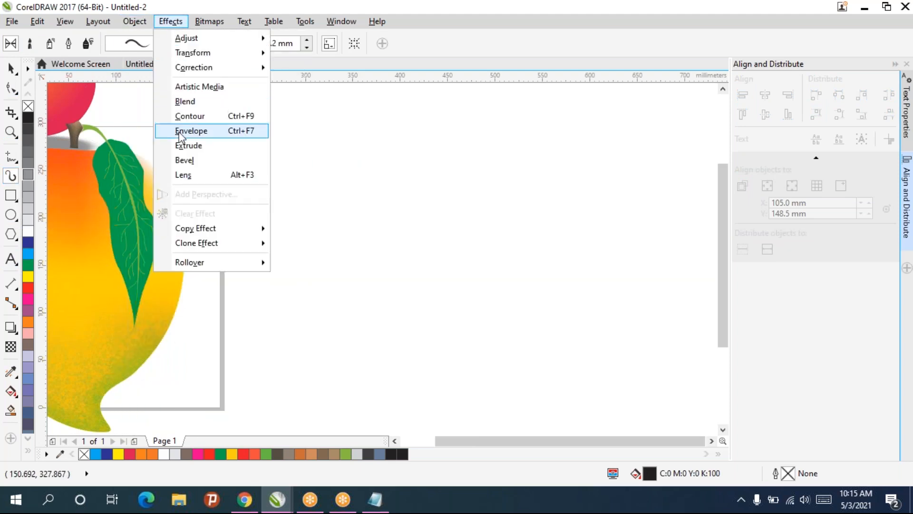
{"action": "left_click", "coordinate": [186, 87]}
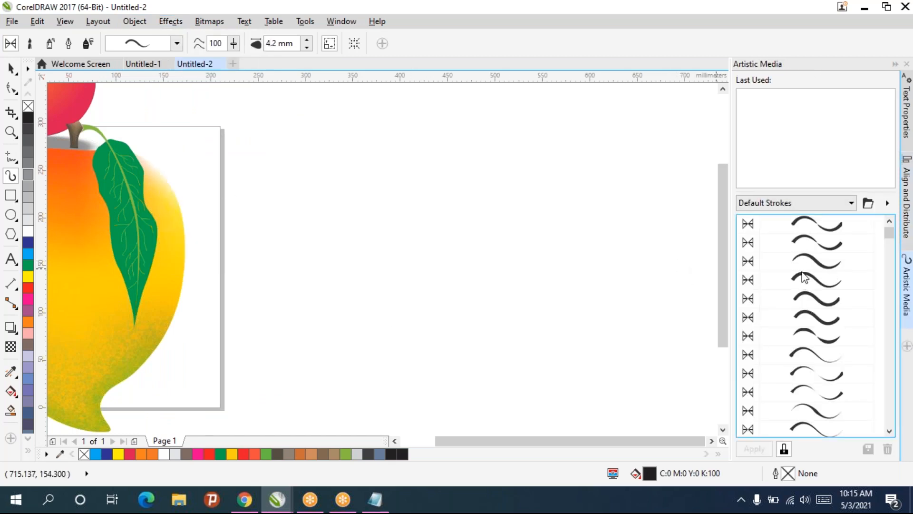
Draw two wavy freehand strokes, one below the other, beside the mango using presets from the Default Strokes.
{"action": "left_click", "coordinate": [818, 261]}
{"action": "mouse_move", "coordinate": [275, 256]}
{"action": "left_mouse_down"}
{"action": "mouse_move", "coordinate": [492, 230]}
{"action": "mouse_move", "coordinate": [493, 223]}
{"action": "left_mouse_up"}
{"action": "left_click", "coordinate": [839, 336]}
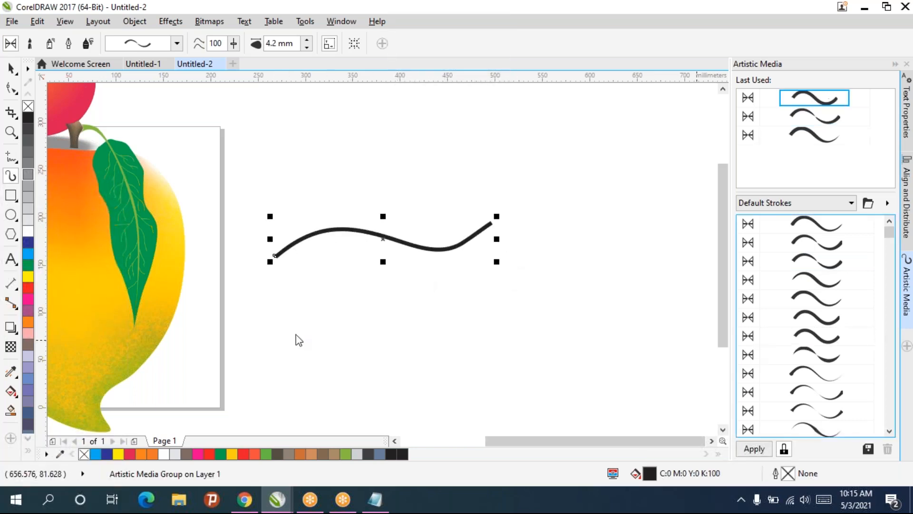
{"action": "left_click_drag", "start_coordinate": [287, 332], "coordinate": [632, 251]}
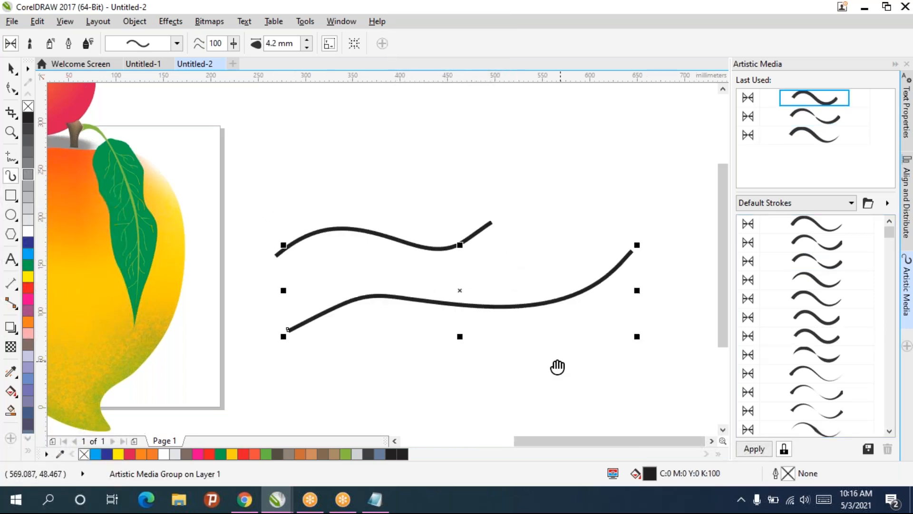
Apply a thinly tapering preset from the Default Strokes to the lower wavy line and draw a bent freehand stroke across it.
{"action": "left_click_drag", "start_coordinate": [557, 367], "coordinate": [449, 333]}
{"action": "scroll", "coordinate": [840, 306], "scroll_direction": "down", "scroll_amount": 3}
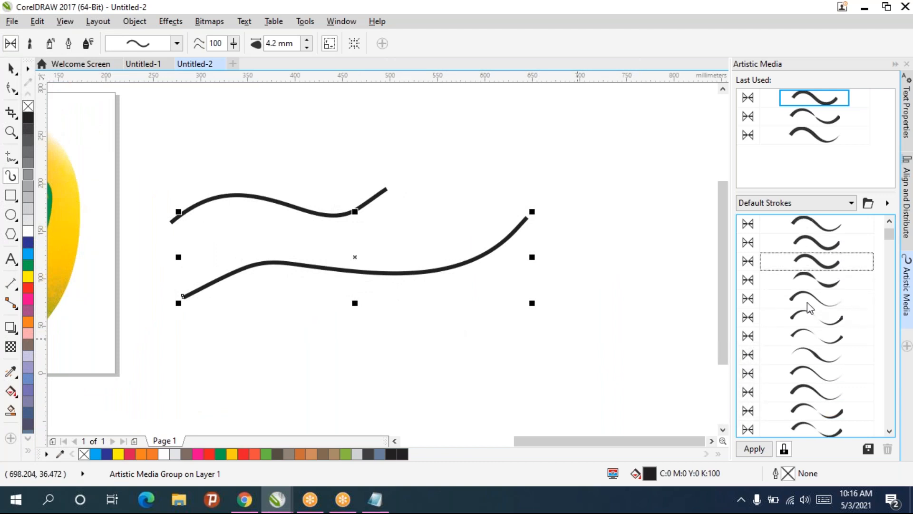
{"action": "left_click", "coordinate": [809, 299]}
{"action": "mouse_move", "coordinate": [467, 174]}
{"action": "left_mouse_down"}
{"action": "mouse_move", "coordinate": [340, 335]}
{"action": "mouse_move", "coordinate": [295, 337]}
{"action": "left_mouse_up"}
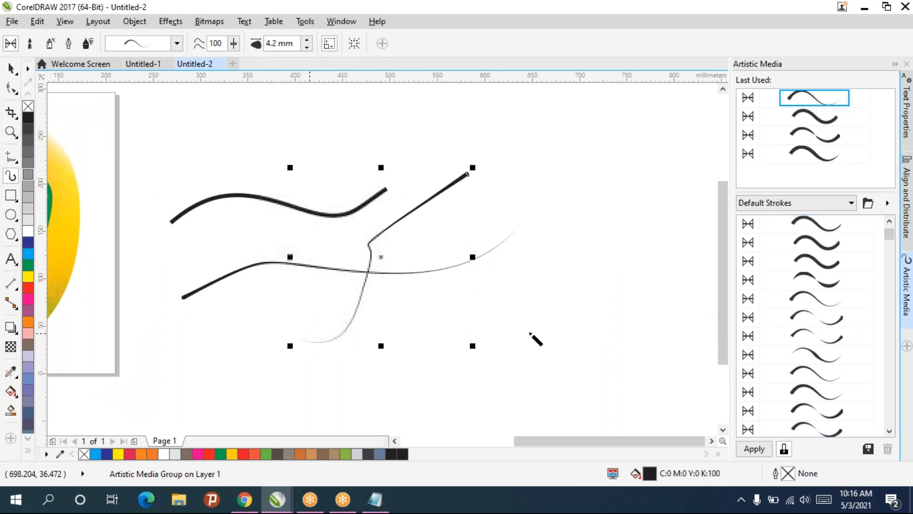
{"action": "scroll", "coordinate": [818, 333], "scroll_direction": "down", "scroll_amount": 2}
{"action": "scroll", "coordinate": [816, 328], "scroll_direction": "down", "scroll_amount": 5}
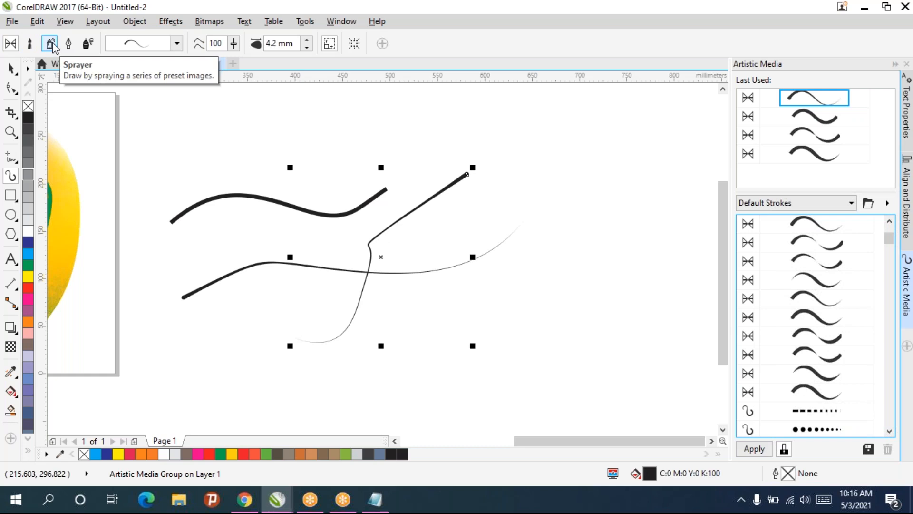
Pick the pink swirl spraylist in Sprayer mode and try drawing three long freehand curves with it.
{"action": "left_click", "coordinate": [54, 48]}
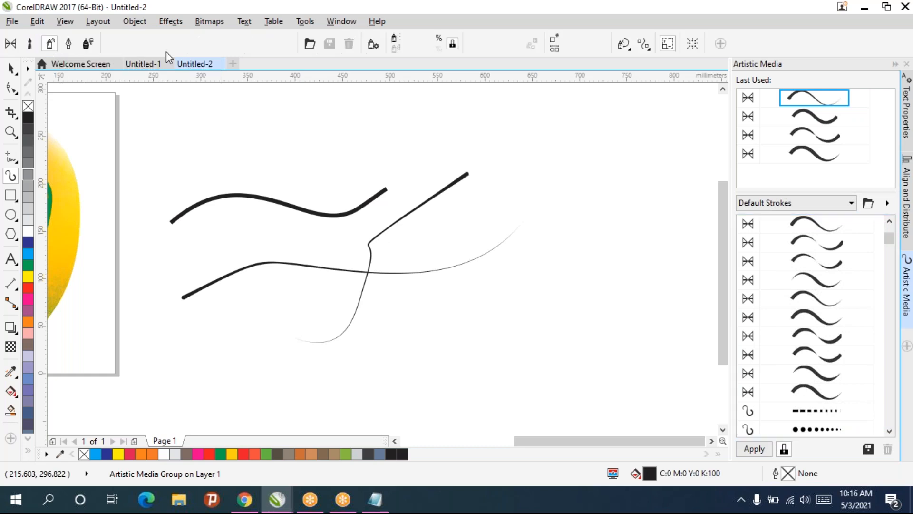
{"action": "left_click", "coordinate": [287, 44]}
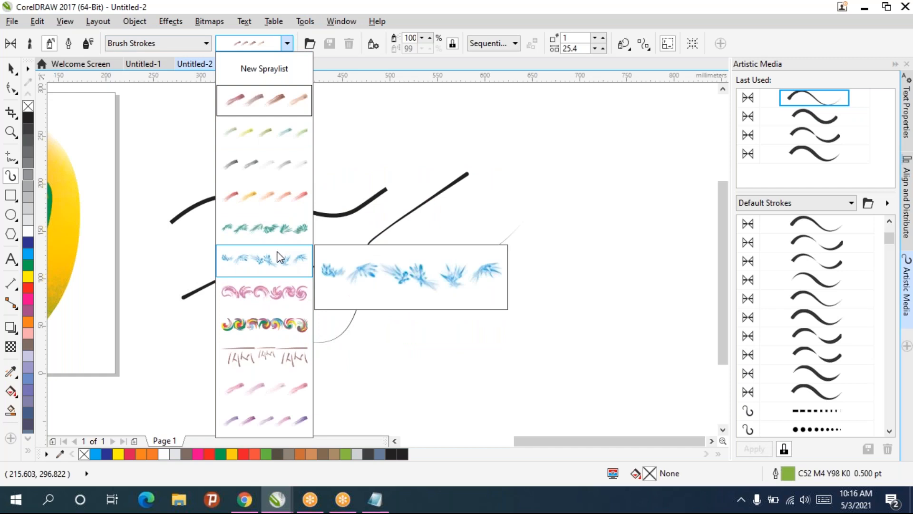
{"action": "left_click", "coordinate": [271, 296]}
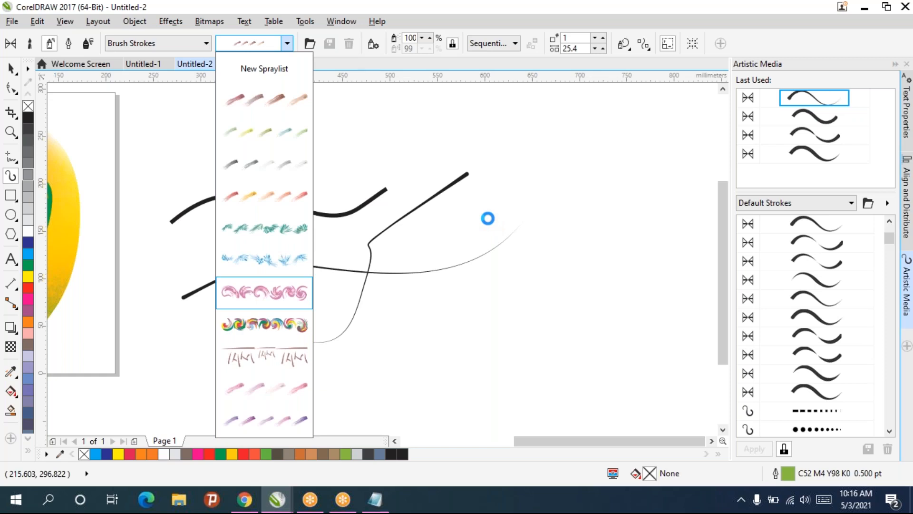
{"action": "left_click_drag", "start_coordinate": [529, 179], "coordinate": [390, 375]}
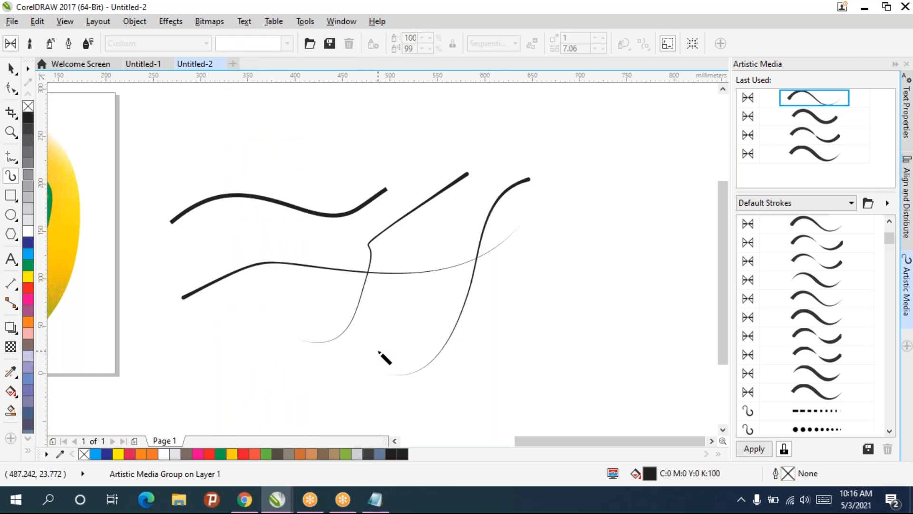
{"action": "mouse_move", "coordinate": [569, 127]}
{"action": "left_mouse_down"}
{"action": "mouse_move", "coordinate": [569, 391]}
{"action": "mouse_move", "coordinate": [523, 398]}
{"action": "left_mouse_up"}
{"action": "mouse_move", "coordinate": [347, 202]}
{"action": "left_mouse_down"}
{"action": "mouse_move", "coordinate": [607, 238]}
{"action": "mouse_move", "coordinate": [713, 233]}
{"action": "left_mouse_up"}
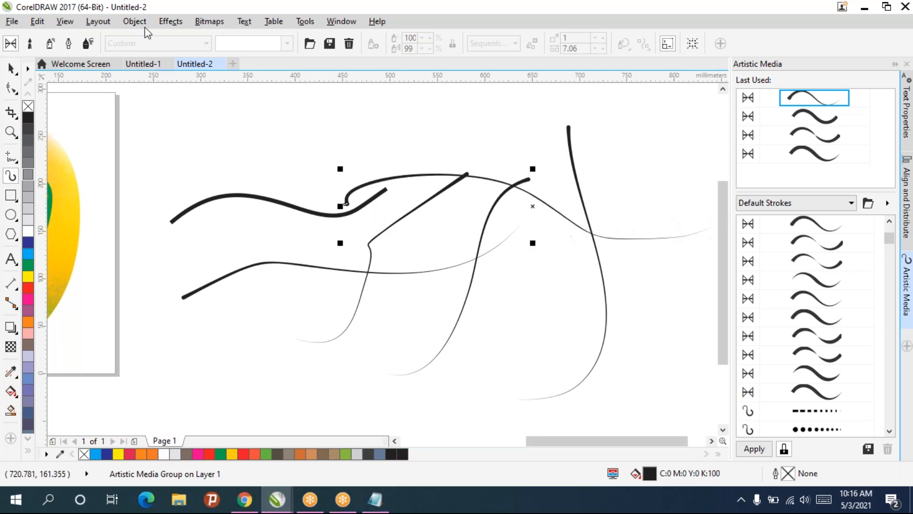
Return to Sprayer mode and choose the pink swirl spraylist from the Brush Strokes category again.
{"action": "left_click", "coordinate": [50, 44]}
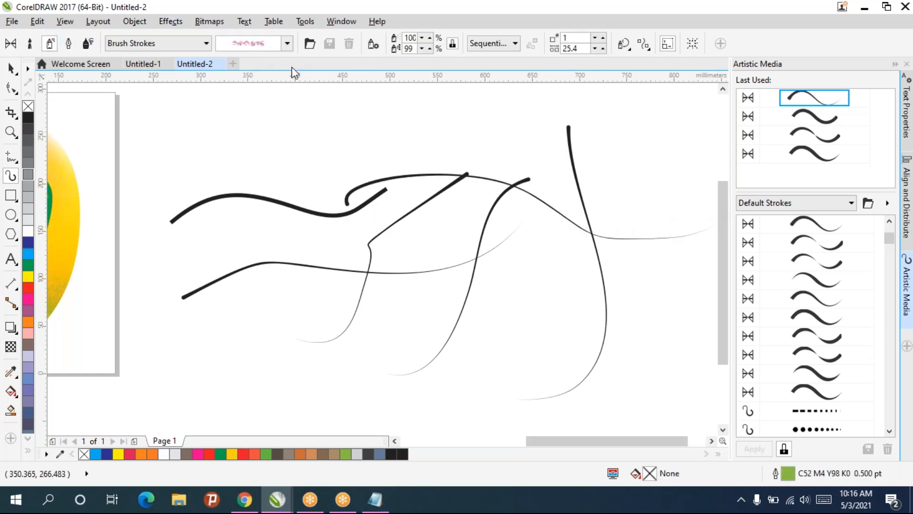
{"action": "left_click", "coordinate": [257, 44]}
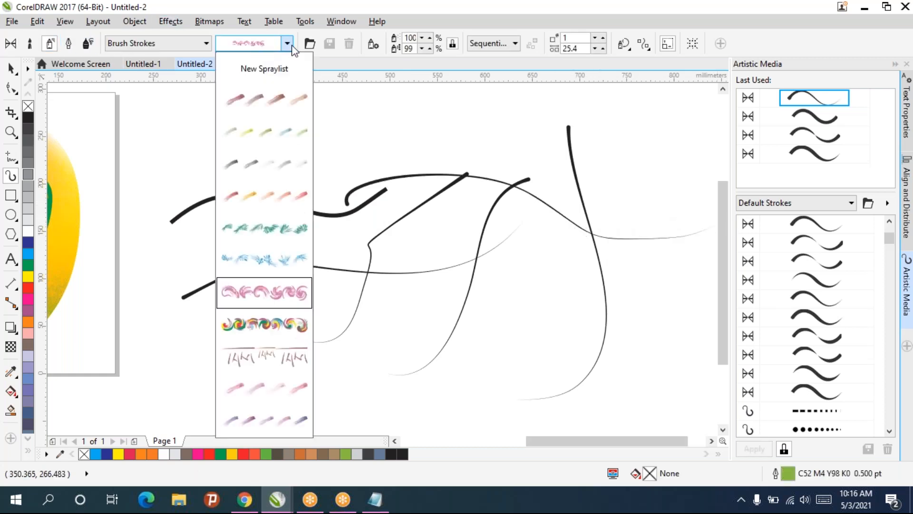
{"action": "left_click", "coordinate": [261, 291]}
Select all the sample strokes beside the mango and delete them.
{"action": "key", "text": "space"}
{"action": "left_click", "coordinate": [151, 124]}
{"action": "left_click_drag", "start_coordinate": [483, 322], "coordinate": [667, 353]}
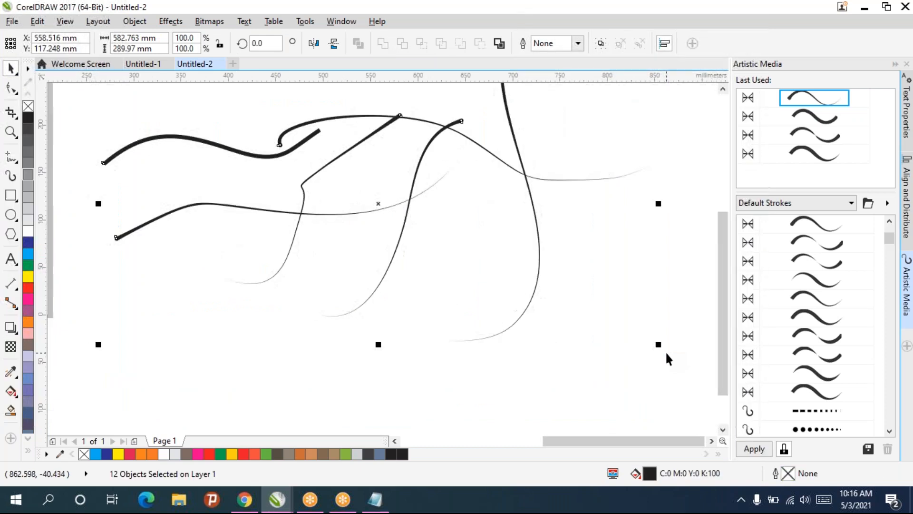
{"action": "key", "text": "Delete"}
Draw a rectangle about 207 by 218 mm and try a tapering preset and a rough charcoal brush as its outline.
{"action": "left_click_drag", "start_coordinate": [266, 131], "coordinate": [462, 337]}
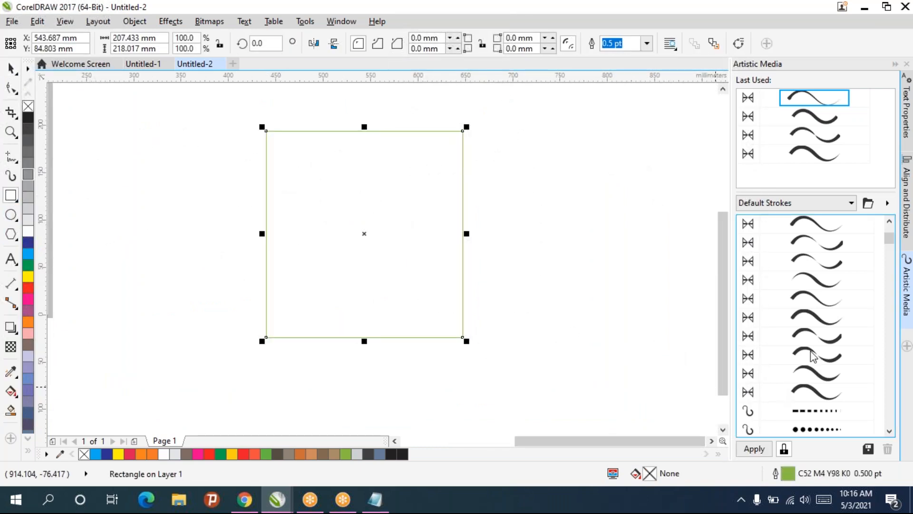
{"action": "left_click", "coordinate": [807, 430]}
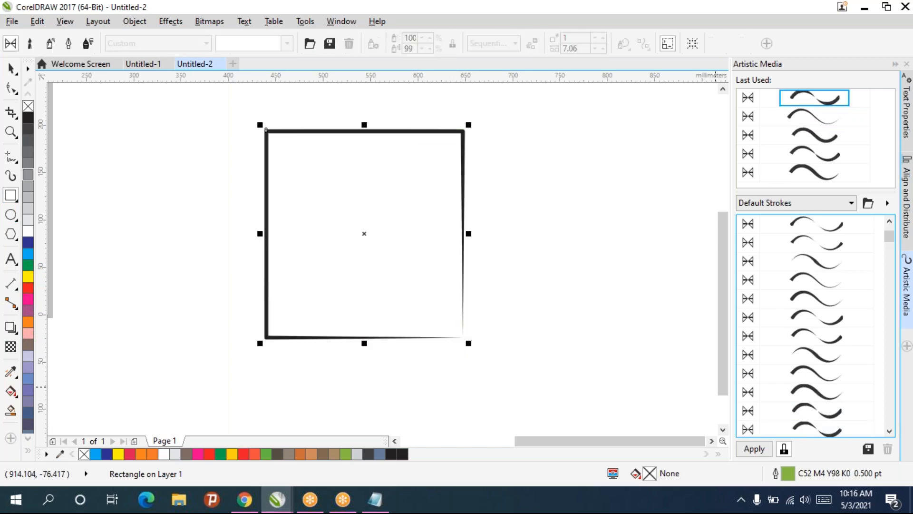
{"action": "scroll", "coordinate": [811, 349], "scroll_direction": "down", "scroll_amount": 5}
{"action": "scroll", "coordinate": [810, 349], "scroll_direction": "down", "scroll_amount": 4}
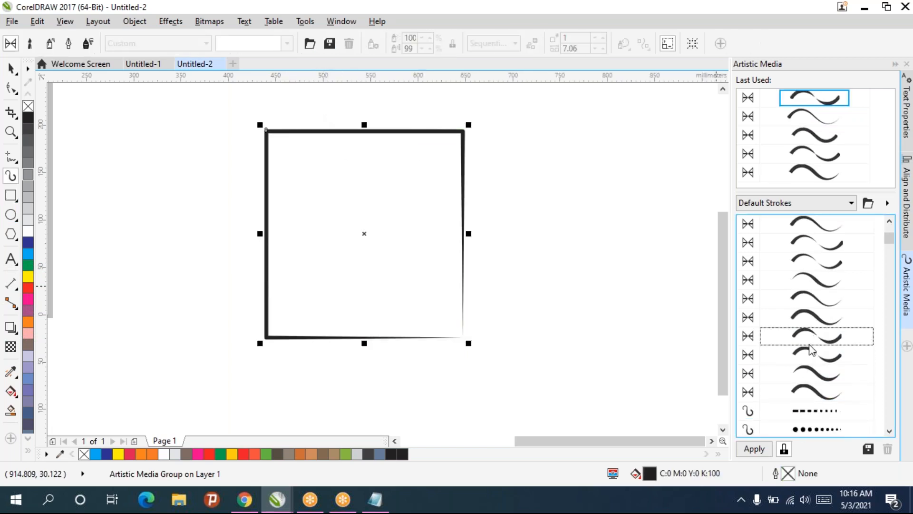
{"action": "left_click", "coordinate": [808, 351]}
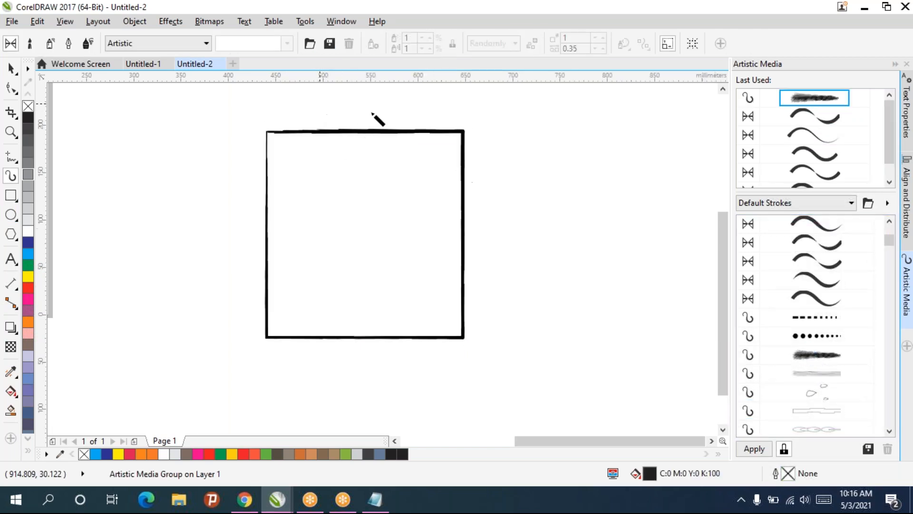
{"action": "scroll", "coordinate": [393, 141], "scroll_direction": "up", "scroll_amount": 3}
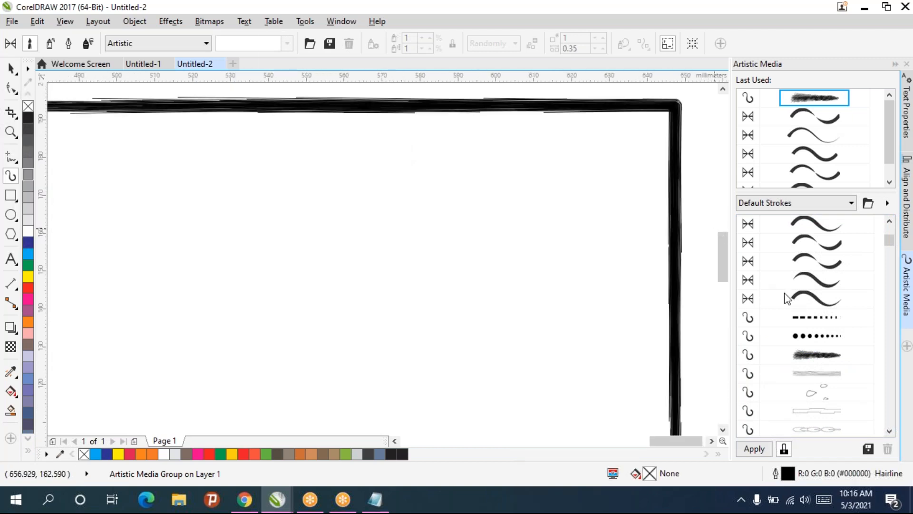
Change the rectangle's stroke to the hollow segmented brush from the Default Strokes.
{"action": "scroll", "coordinate": [801, 302], "scroll_direction": "down", "scroll_amount": 5}
{"action": "left_click", "coordinate": [798, 353]}
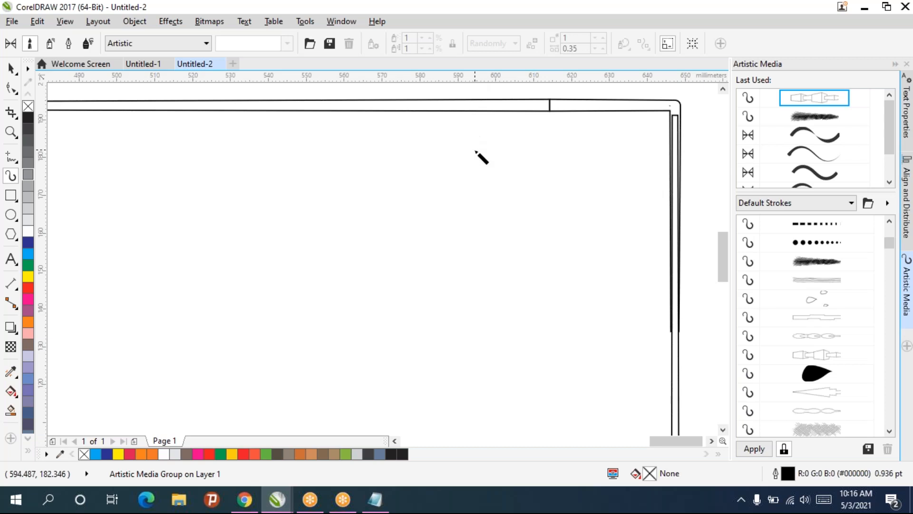
{"action": "scroll", "coordinate": [477, 153], "scroll_direction": "down", "scroll_amount": 4}
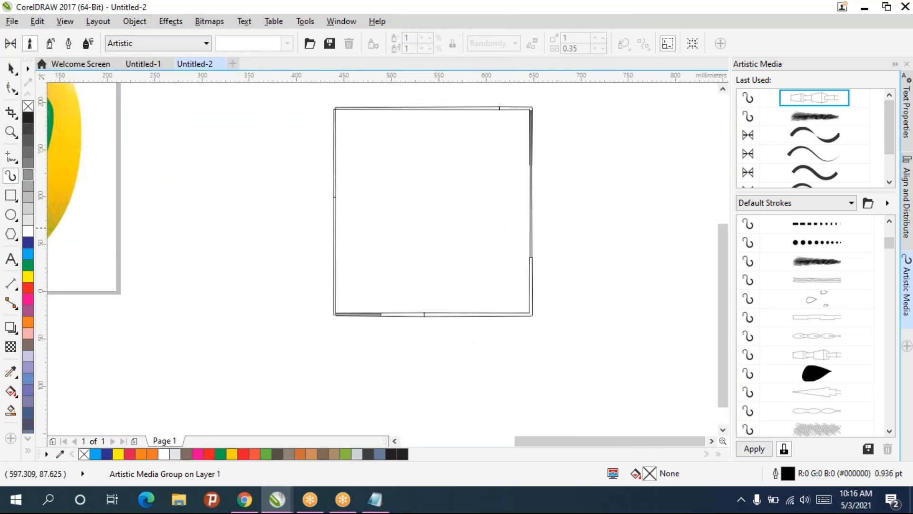
Change the rectangle's stroke to the thick black brush with frayed ends and inspect its faded edges up close.
{"action": "scroll", "coordinate": [785, 292], "scroll_direction": "down", "scroll_amount": 7}
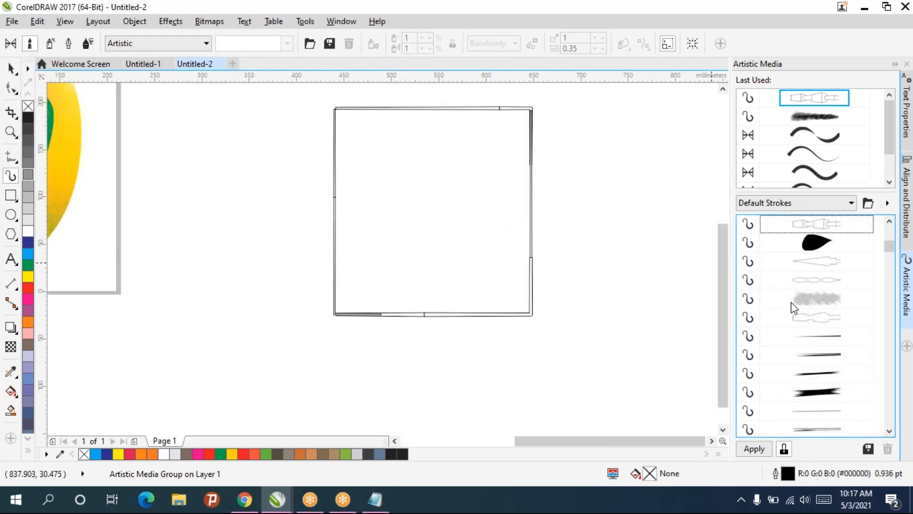
{"action": "left_click", "coordinate": [808, 353]}
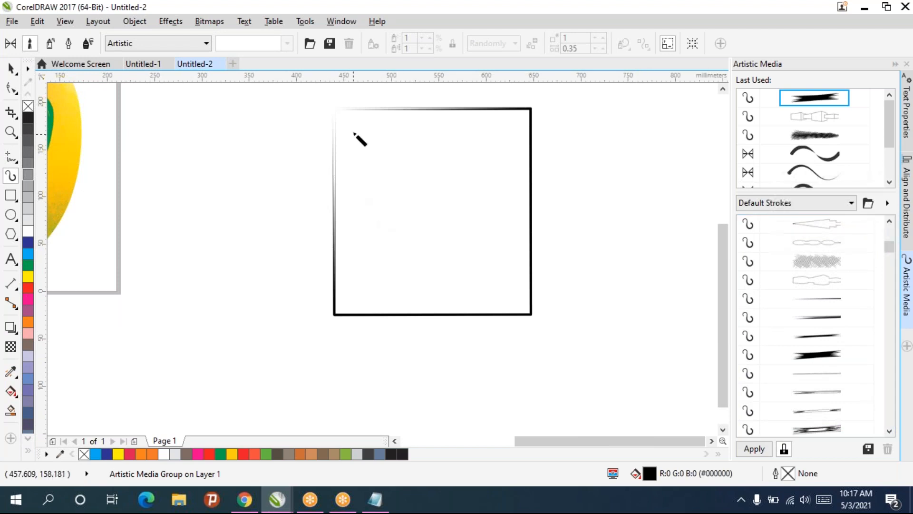
{"action": "scroll", "coordinate": [360, 139], "scroll_direction": "up", "scroll_amount": 4}
{"action": "left_click_drag", "start_coordinate": [511, 198], "coordinate": [273, 144]}
{"action": "left_click_drag", "start_coordinate": [336, 170], "coordinate": [220, 105]}
{"action": "scroll", "coordinate": [784, 251], "scroll_direction": "down", "scroll_amount": 2}
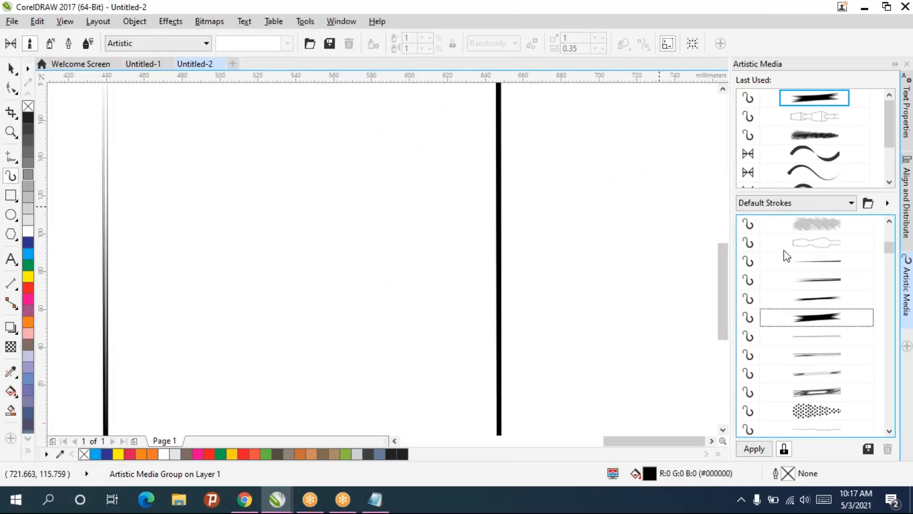
Apply the tapering dot-pattern brush from the Default Strokes to the rectangle.
{"action": "left_click", "coordinate": [835, 409]}
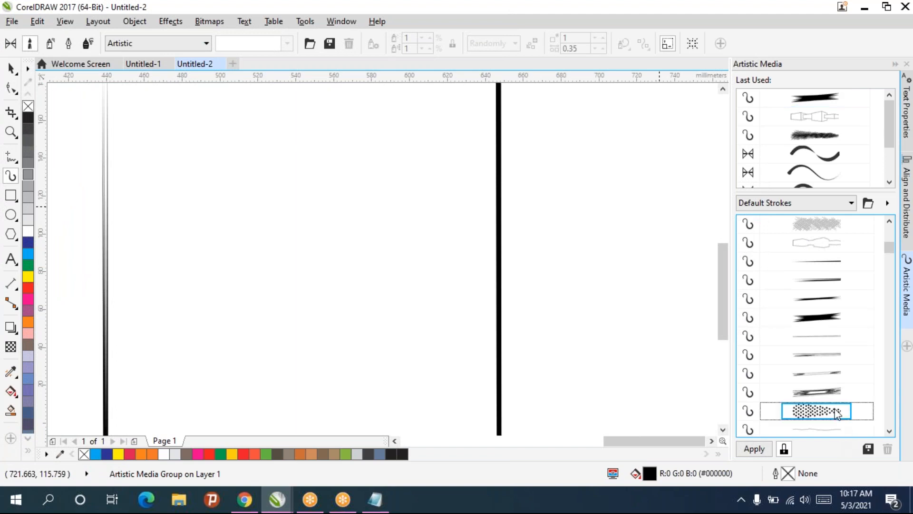
{"action": "scroll", "coordinate": [519, 268], "scroll_direction": "down", "scroll_amount": 8}
{"action": "scroll", "coordinate": [544, 246], "scroll_direction": "up", "scroll_amount": 4}
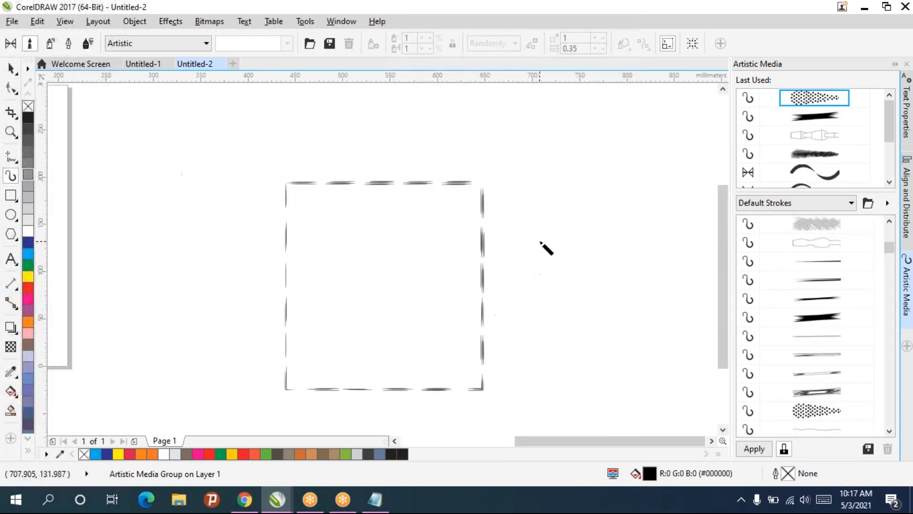
Draw freehand dot-pattern strokes: a long curve crossing the rectangle's side, a shallow arc, and a short nearly straight stroke inside.
{"action": "mouse_move", "coordinate": [321, 303]}
{"action": "left_mouse_down"}
{"action": "mouse_move", "coordinate": [417, 247]}
{"action": "mouse_move", "coordinate": [630, 246]}
{"action": "left_mouse_up"}
{"action": "left_click_drag", "start_coordinate": [362, 341], "coordinate": [485, 336]}
{"action": "scroll", "coordinate": [428, 343], "scroll_direction": "up", "scroll_amount": 5}
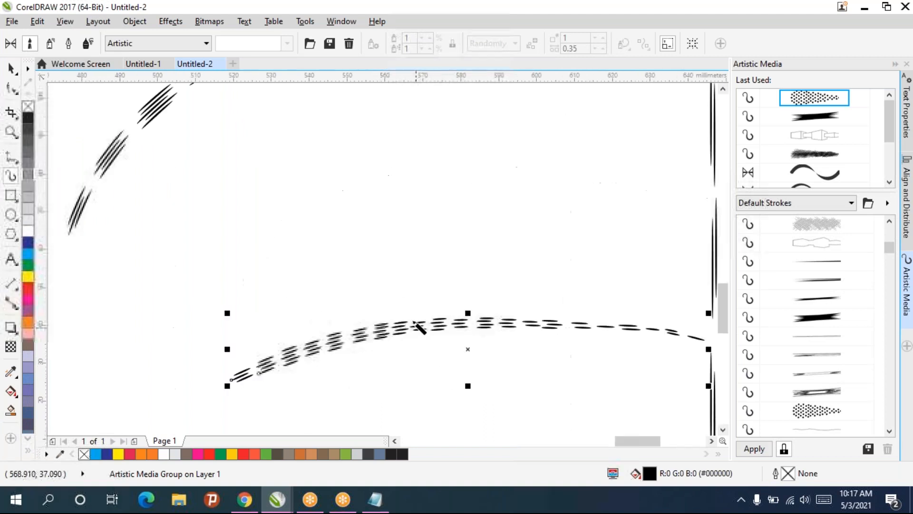
{"action": "left_click_drag", "start_coordinate": [465, 243], "coordinate": [455, 157]}
{"action": "scroll", "coordinate": [397, 240], "scroll_direction": "up", "scroll_amount": 2}
{"action": "scroll", "coordinate": [459, 155], "scroll_direction": "down", "scroll_amount": 3}
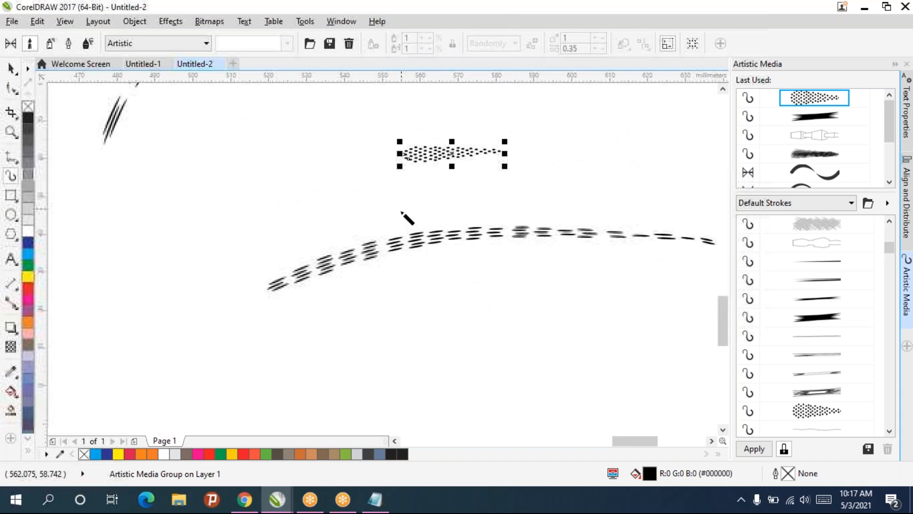
{"action": "scroll", "coordinate": [438, 192], "scroll_direction": "down", "scroll_amount": 1}
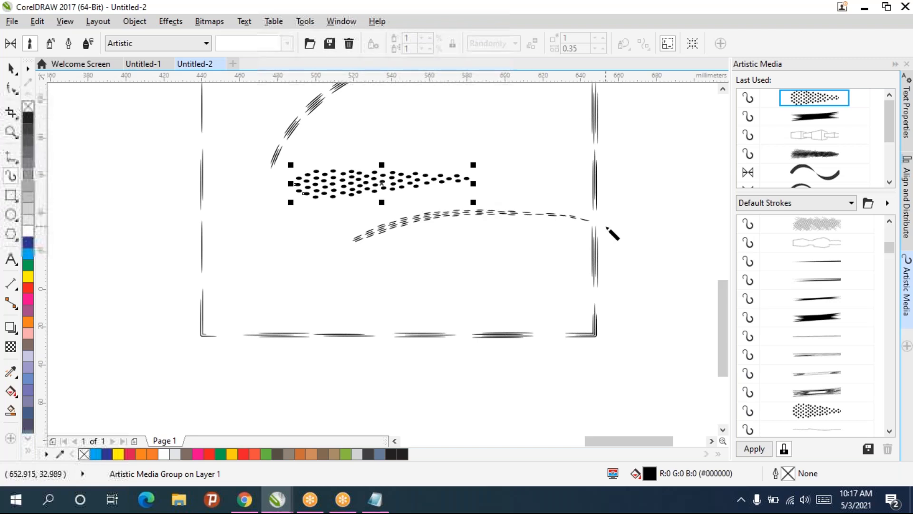
Restyle the short dotted stroke inside the rectangle with the black droplet brush that has curled outlines.
{"action": "scroll", "coordinate": [613, 233], "scroll_direction": "right", "scroll_amount": 3}
{"action": "left_click", "coordinate": [135, 21]}
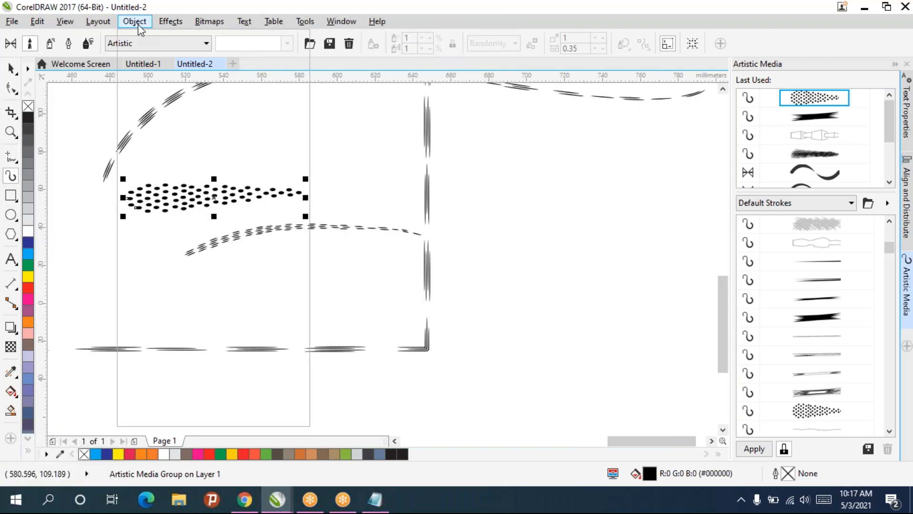
{"action": "mouse_move", "coordinate": [170, 21]}
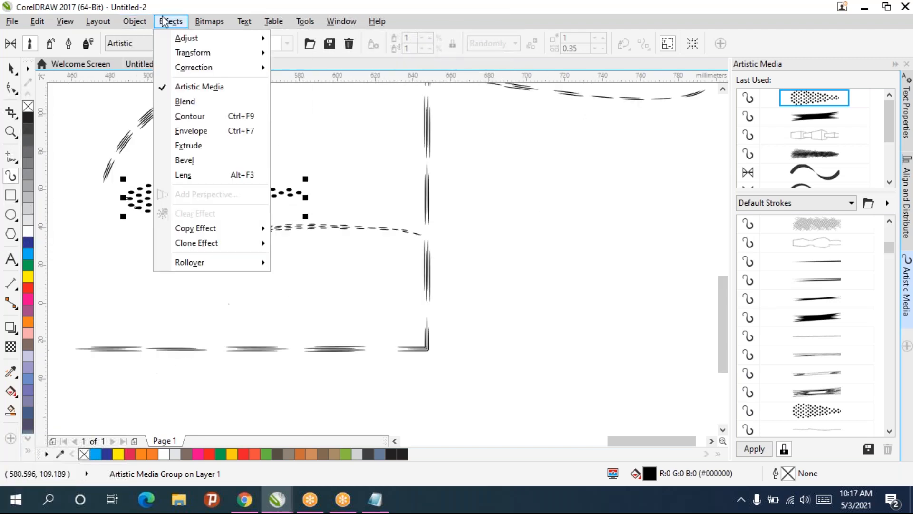
{"action": "scroll", "coordinate": [825, 326], "scroll_direction": "down", "scroll_amount": 3}
{"action": "scroll", "coordinate": [826, 325], "scroll_direction": "down", "scroll_amount": 4}
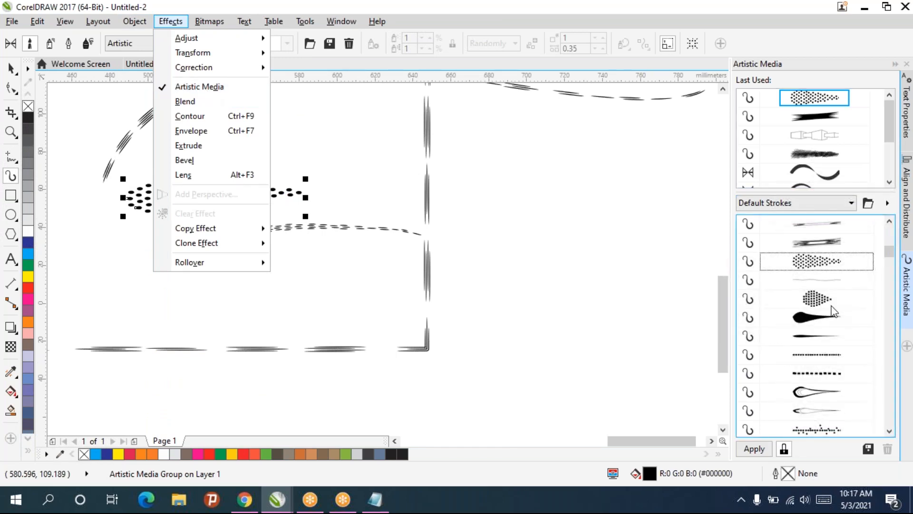
{"action": "scroll", "coordinate": [826, 304], "scroll_direction": "down", "scroll_amount": 4}
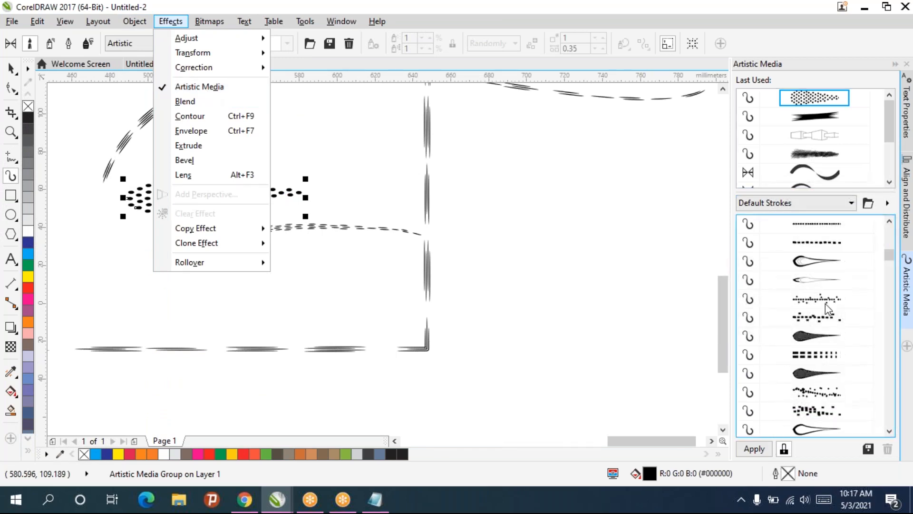
{"action": "scroll", "coordinate": [828, 320], "scroll_direction": "down", "scroll_amount": 3}
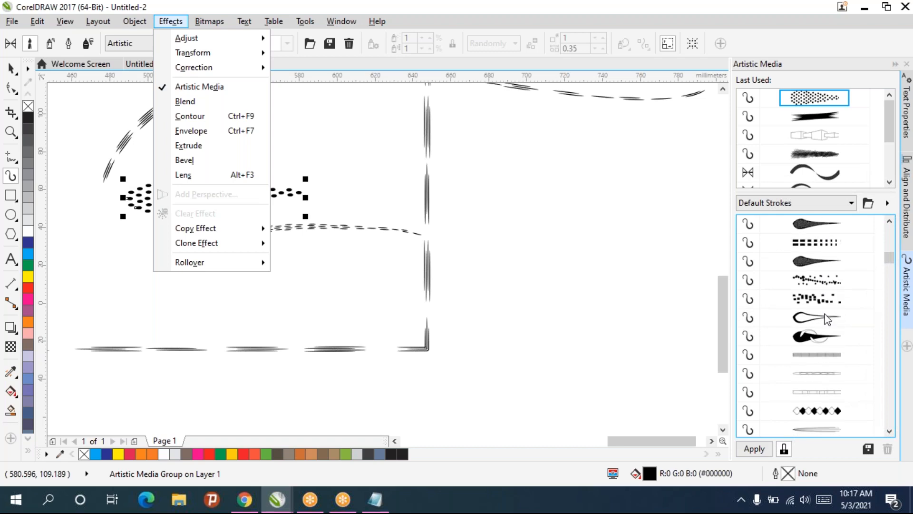
{"action": "left_click", "coordinate": [805, 244]}
{"action": "left_click", "coordinate": [807, 282]}
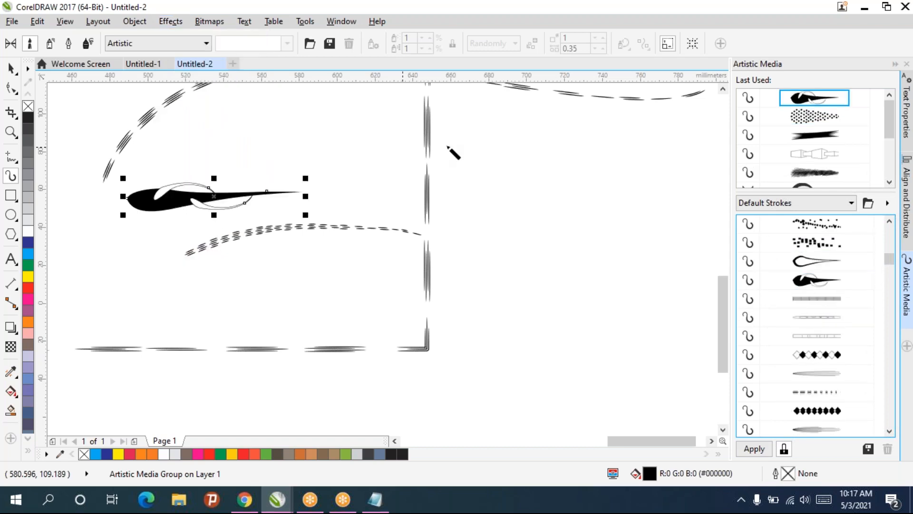
Draw a long S-shaped stroke and two shorter, nearly vertical strokes beside the rectangle with the black droplet brush.
{"action": "left_click_drag", "start_coordinate": [486, 144], "coordinate": [546, 387]}
{"action": "left_click_drag", "start_coordinate": [583, 150], "coordinate": [591, 268]}
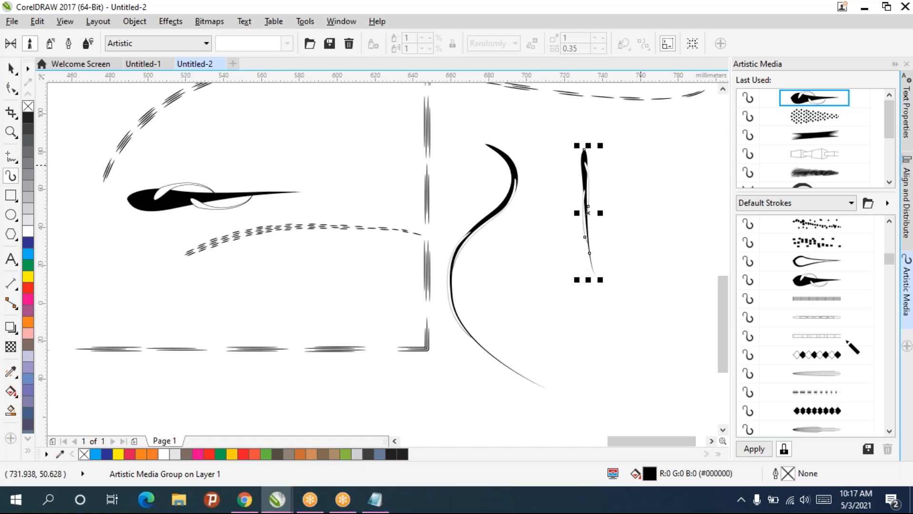
{"action": "left_click_drag", "start_coordinate": [643, 151], "coordinate": [655, 210]}
Restyle the selected short black droplet stroke with the grey pebble brush from the Default Strokes.
{"action": "scroll", "coordinate": [797, 338], "scroll_direction": "down", "scroll_amount": 3}
{"action": "scroll", "coordinate": [799, 347], "scroll_direction": "down", "scroll_amount": 2}
{"action": "scroll", "coordinate": [800, 336], "scroll_direction": "down", "scroll_amount": 5}
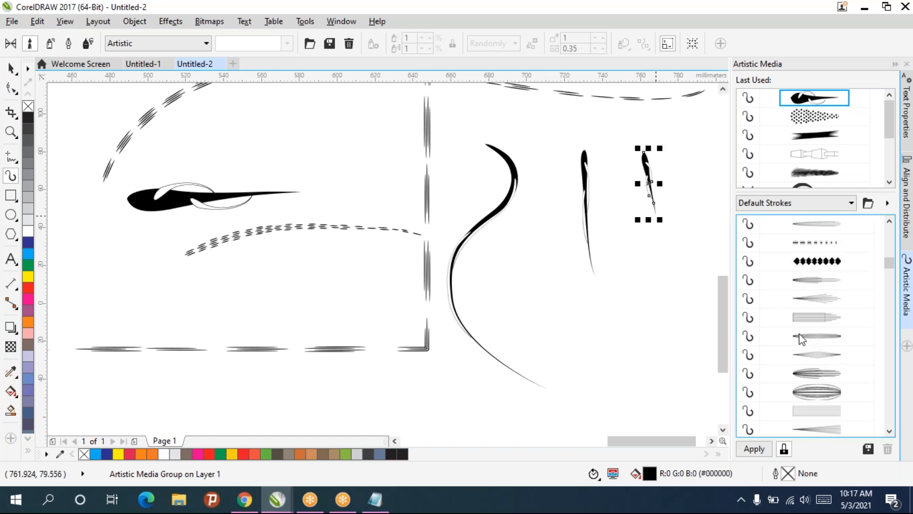
{"action": "scroll", "coordinate": [794, 316], "scroll_direction": "down", "scroll_amount": 4}
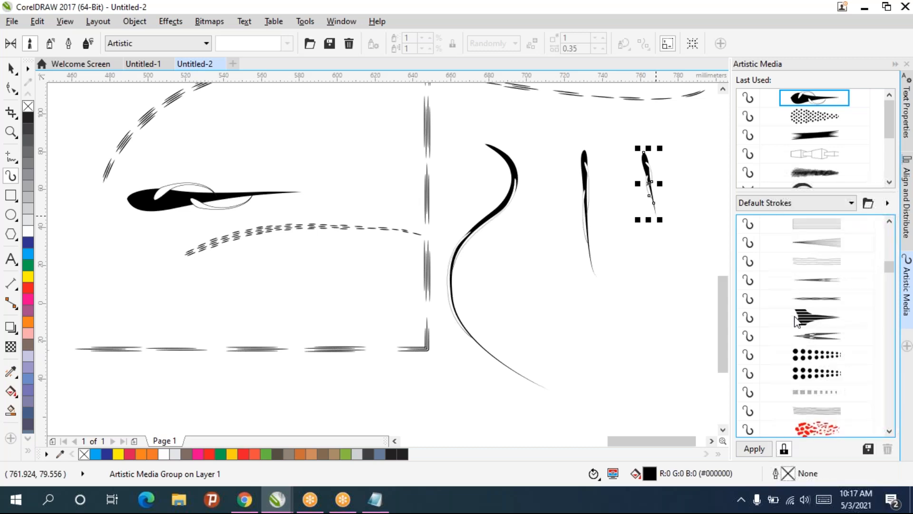
{"action": "scroll", "coordinate": [798, 324], "scroll_direction": "down", "scroll_amount": 3}
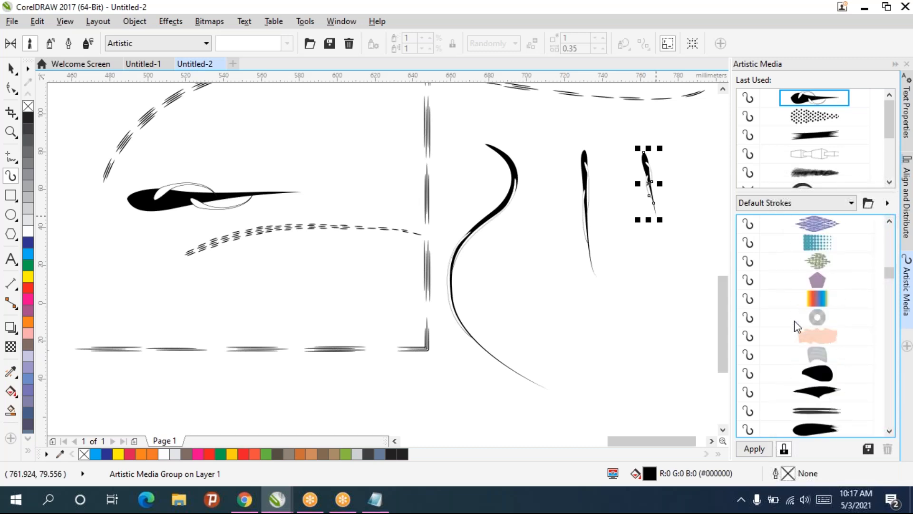
{"action": "scroll", "coordinate": [798, 327], "scroll_direction": "down", "scroll_amount": 4}
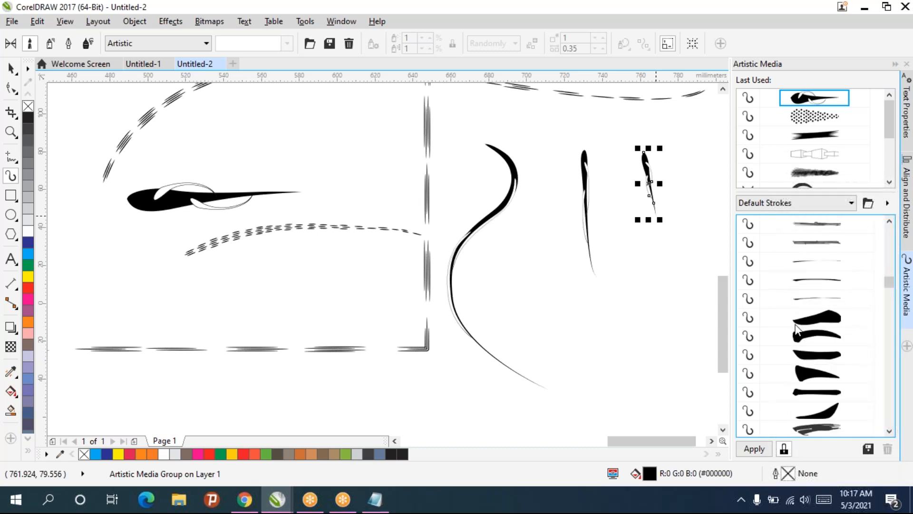
{"action": "scroll", "coordinate": [795, 328], "scroll_direction": "up", "scroll_amount": 4}
{"action": "left_click", "coordinate": [817, 298]}
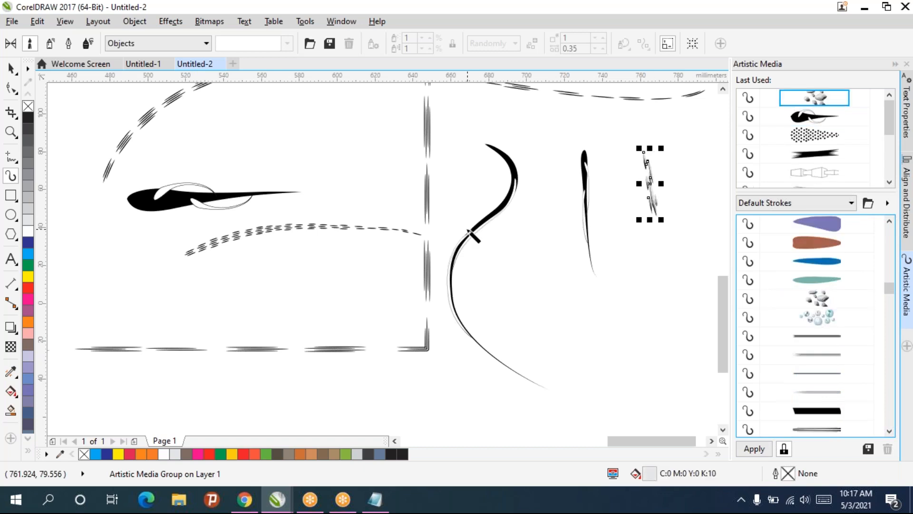
Draw a diagonal grey pebble stroke beside the S-shaped curve, widen it, and add a larger, steeper pebble stroke crossing it.
{"action": "mouse_move", "coordinate": [485, 254]}
{"action": "left_mouse_down"}
{"action": "mouse_move", "coordinate": [526, 290]}
{"action": "mouse_move", "coordinate": [574, 311]}
{"action": "left_mouse_up"}
{"action": "left_click_drag", "start_coordinate": [602, 271], "coordinate": [621, 271]}
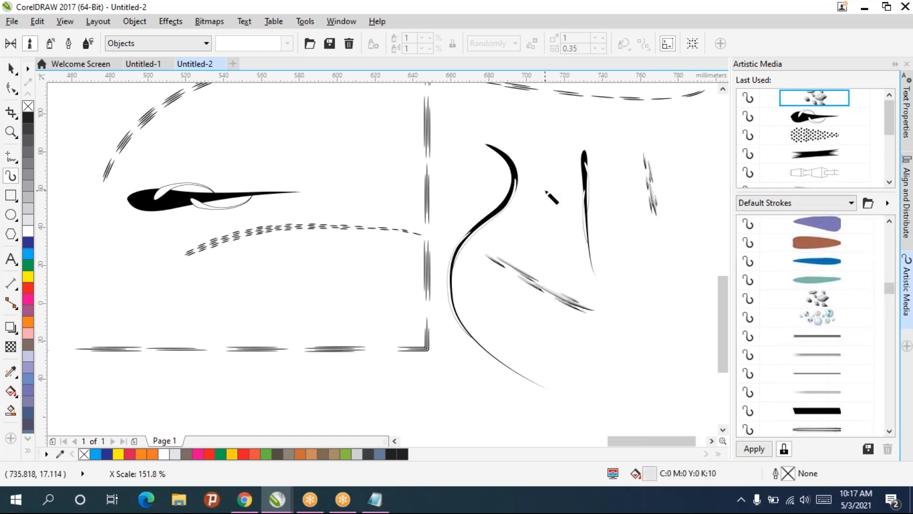
{"action": "left_click_drag", "start_coordinate": [546, 191], "coordinate": [606, 320]}
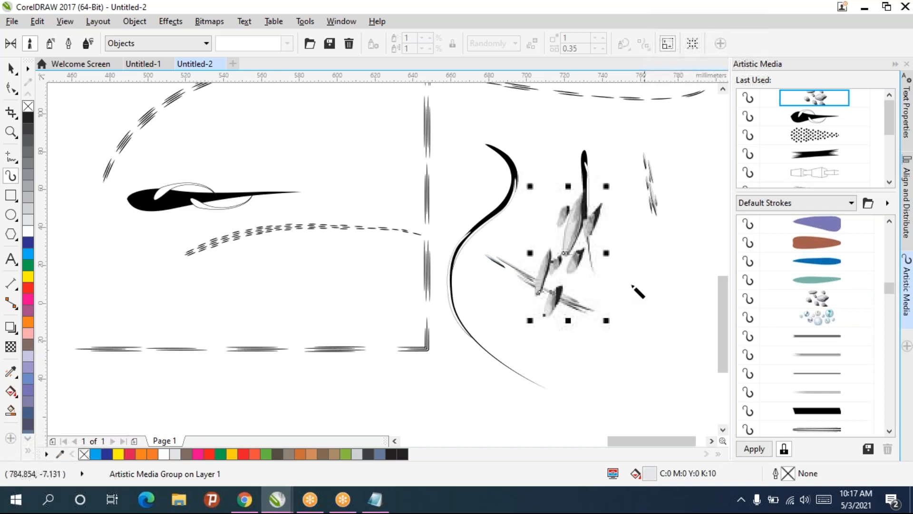
Draw a large pebble stroke over the rectangle's corner and stretch it horizontally towards both sides.
{"action": "mouse_move", "coordinate": [354, 134]}
{"action": "left_mouse_down"}
{"action": "mouse_move", "coordinate": [369, 177]}
{"action": "mouse_move", "coordinate": [535, 304]}
{"action": "left_mouse_up"}
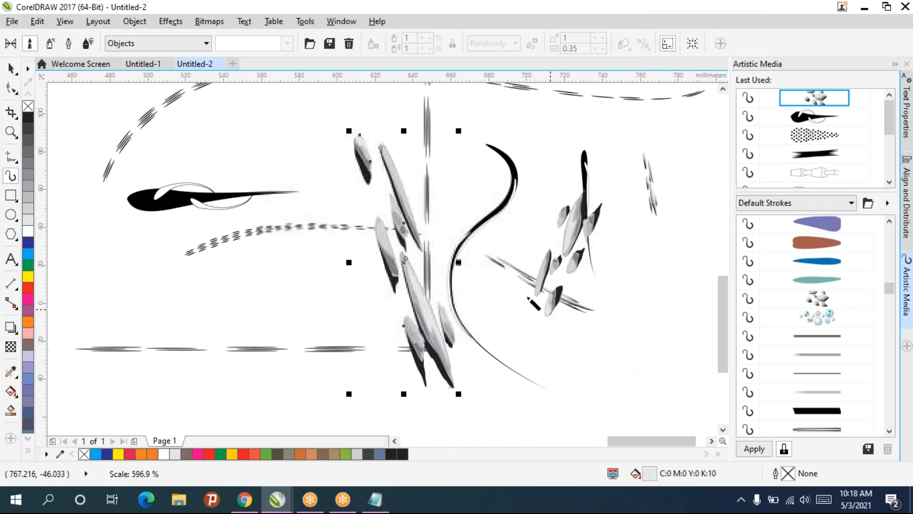
{"action": "left_click_drag", "start_coordinate": [349, 262], "coordinate": [195, 275]}
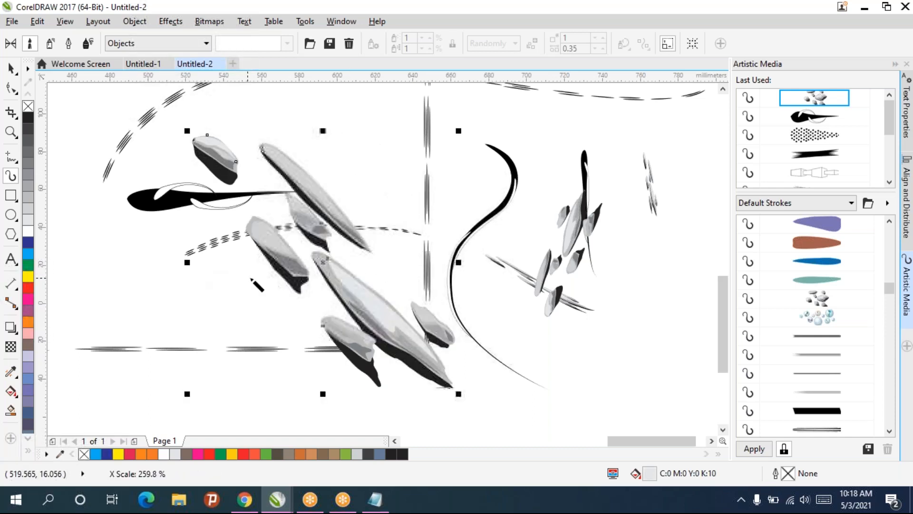
{"action": "mouse_move", "coordinate": [459, 262]}
{"action": "left_mouse_down"}
{"action": "mouse_move", "coordinate": [744, 250]}
{"action": "mouse_move", "coordinate": [721, 249]}
{"action": "left_mouse_up"}
{"action": "left_click", "coordinate": [790, 339]}
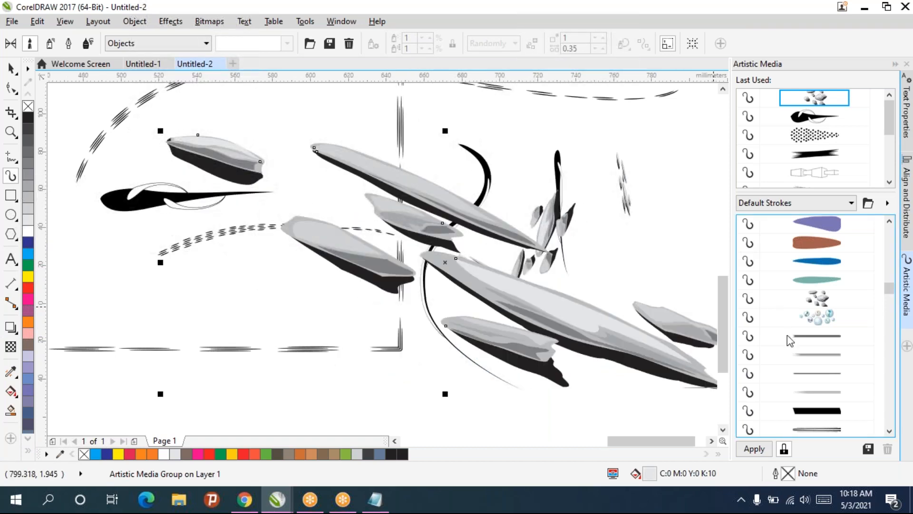
Delete all the objects in the drawing and fit the empty page in the view.
{"action": "key", "text": "ctrl+a"}
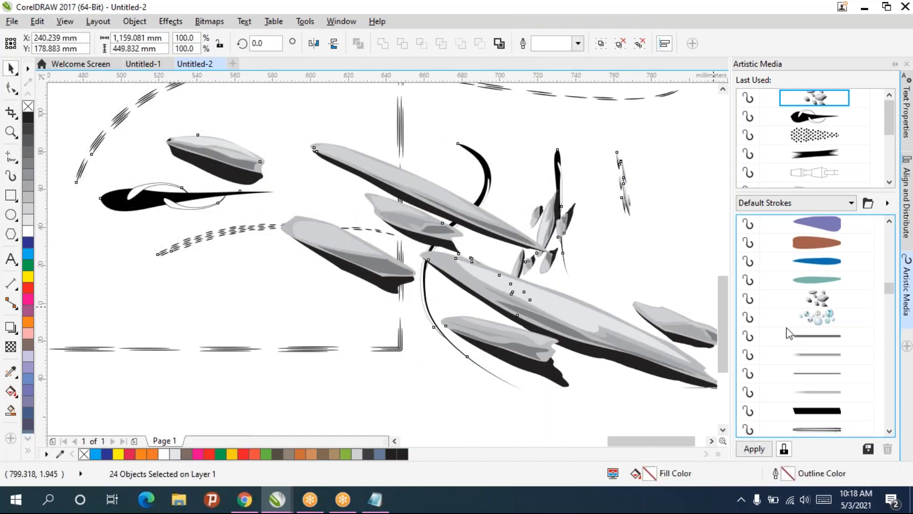
{"action": "key", "text": "Delete"}
{"action": "scroll", "coordinate": [384, 214], "scroll_direction": "down", "scroll_amount": 4}
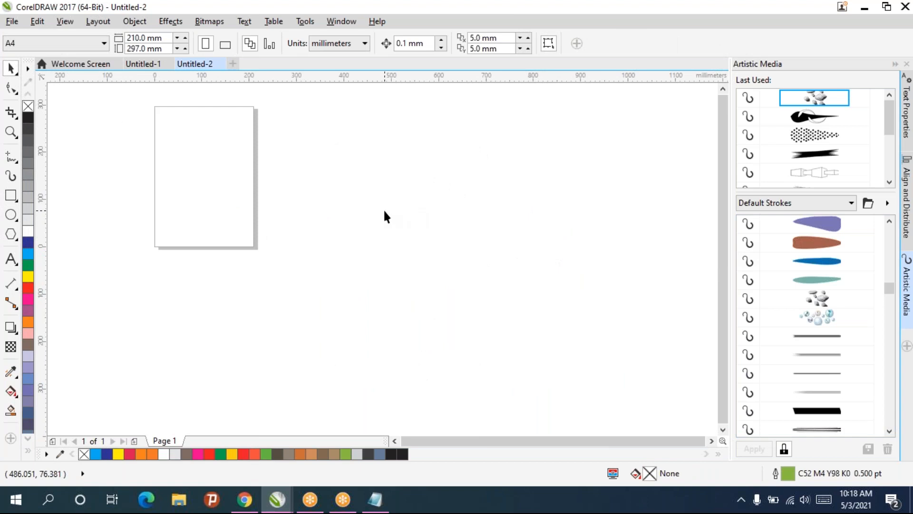
{"action": "key", "text": "shift+F4"}
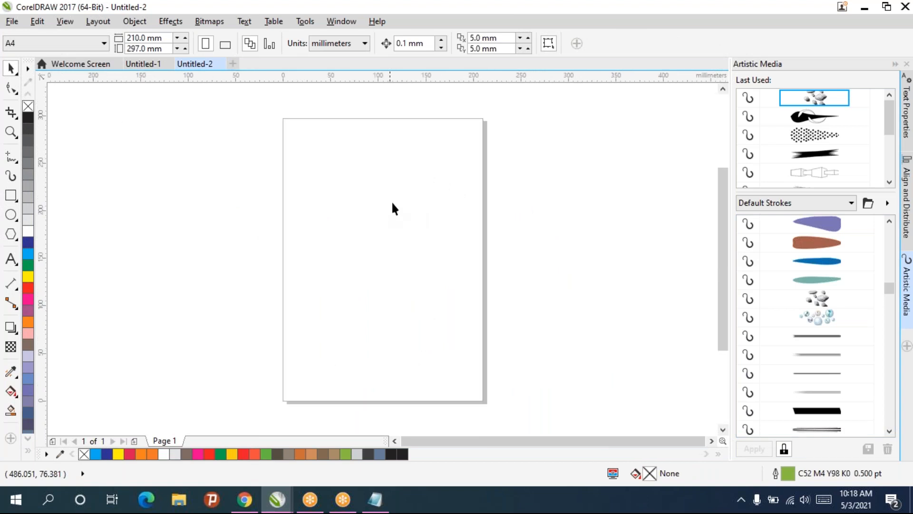
Choose the multicoloured gift bow spray from the Default Strokes and draw a short stroke with it on the page.
{"action": "scroll", "coordinate": [391, 206], "scroll_direction": "up", "scroll_amount": 2}
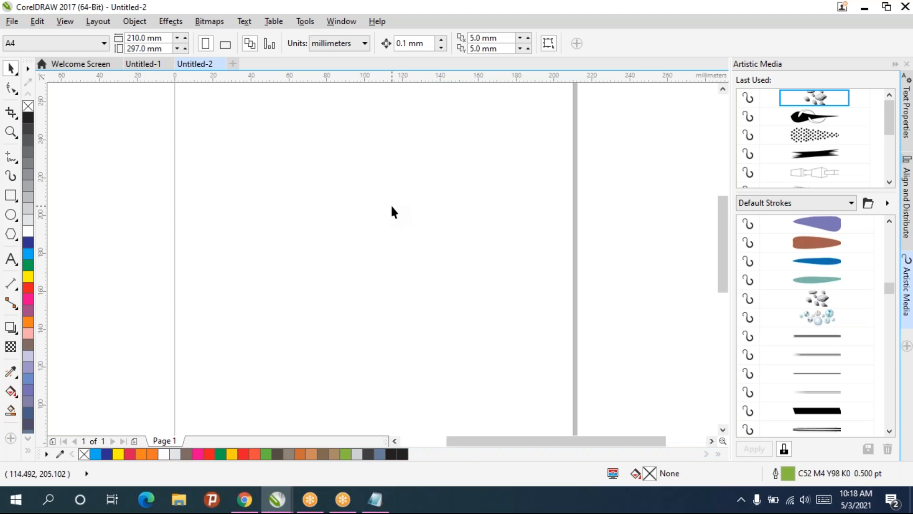
{"action": "scroll", "coordinate": [392, 206], "scroll_direction": "up", "scroll_amount": 2}
{"action": "scroll", "coordinate": [392, 206], "scroll_direction": "up", "scroll_amount": 2}
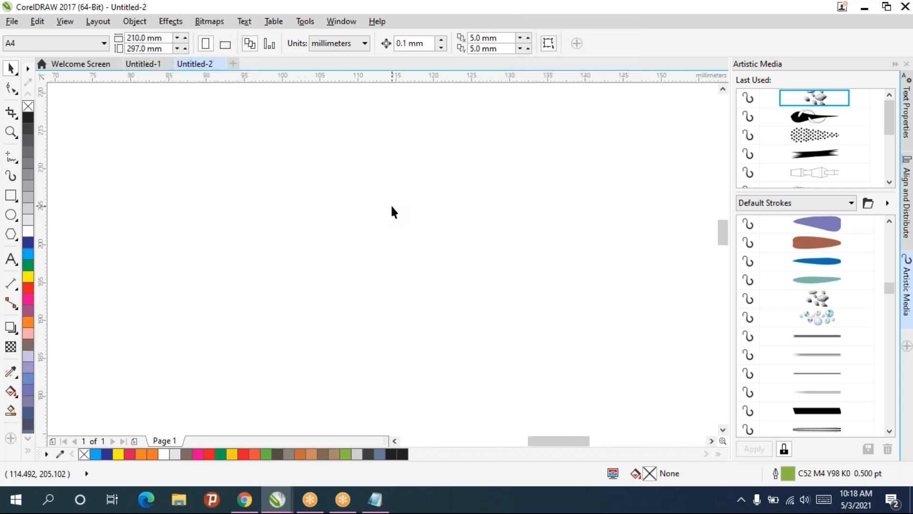
{"action": "scroll", "coordinate": [812, 341], "scroll_direction": "down", "scroll_amount": 5}
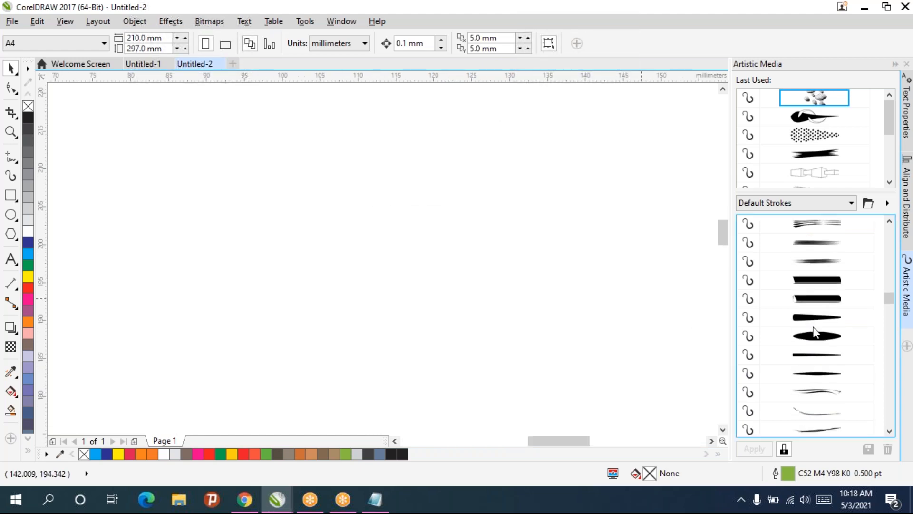
{"action": "scroll", "coordinate": [814, 332], "scroll_direction": "down", "scroll_amount": 3}
{"action": "scroll", "coordinate": [815, 336], "scroll_direction": "down", "scroll_amount": 3}
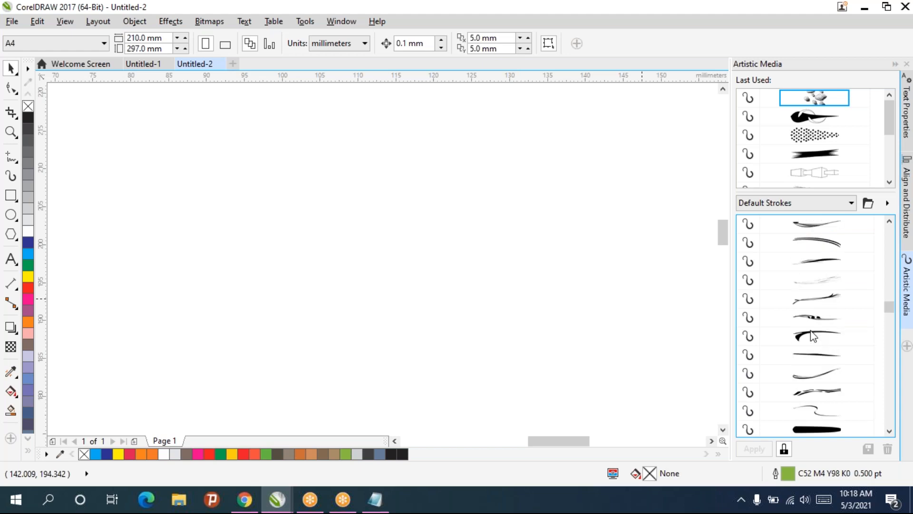
{"action": "left_click_drag", "start_coordinate": [889, 312], "coordinate": [893, 405]}
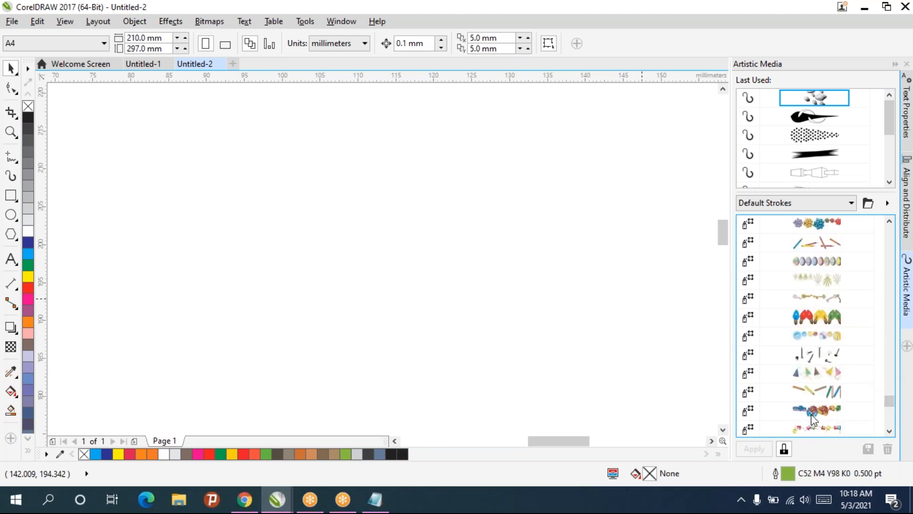
{"action": "left_click", "coordinate": [818, 226]}
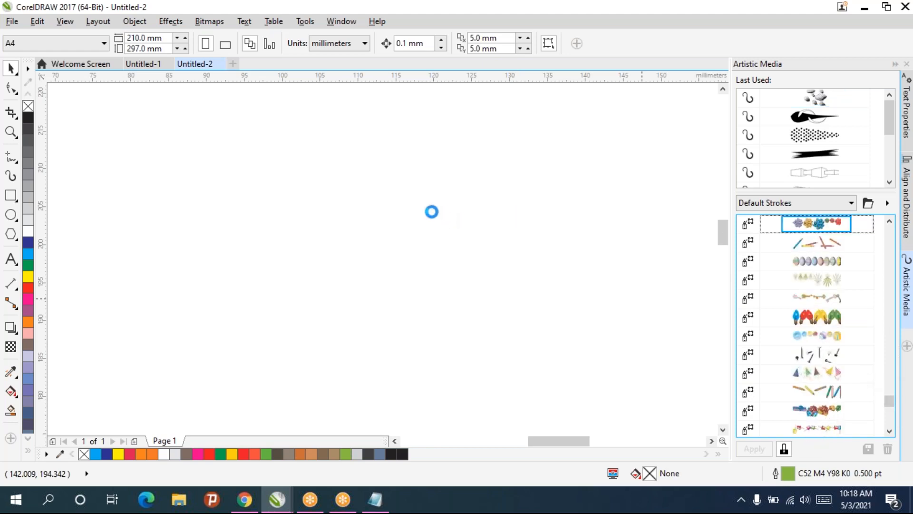
{"action": "left_click_drag", "start_coordinate": [305, 191], "coordinate": [358, 269]}
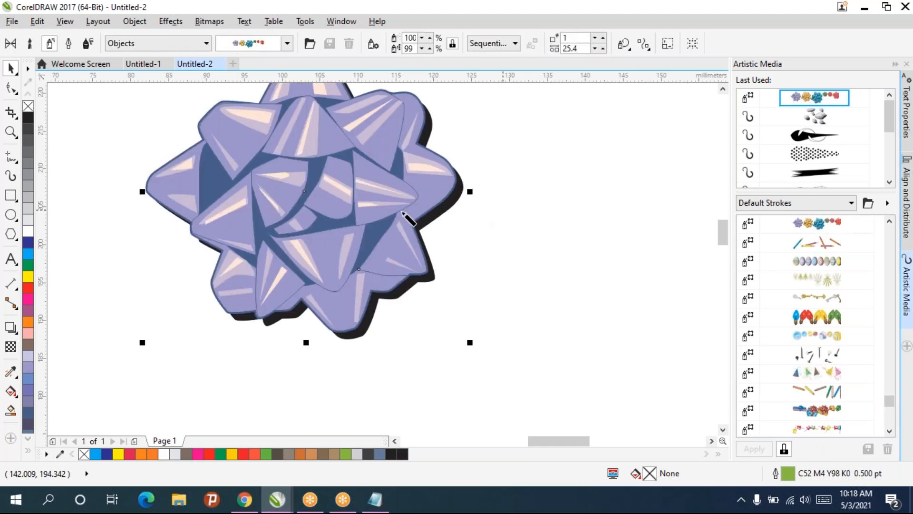
Draw a diagonal gift bow stroke and a long stroke of multicoloured bows across the page.
{"action": "scroll", "coordinate": [402, 213], "scroll_direction": "down", "scroll_amount": 1}
{"action": "mouse_move", "coordinate": [546, 160]}
{"action": "left_mouse_down"}
{"action": "mouse_move", "coordinate": [508, 224]}
{"action": "mouse_move", "coordinate": [427, 296]}
{"action": "left_mouse_up"}
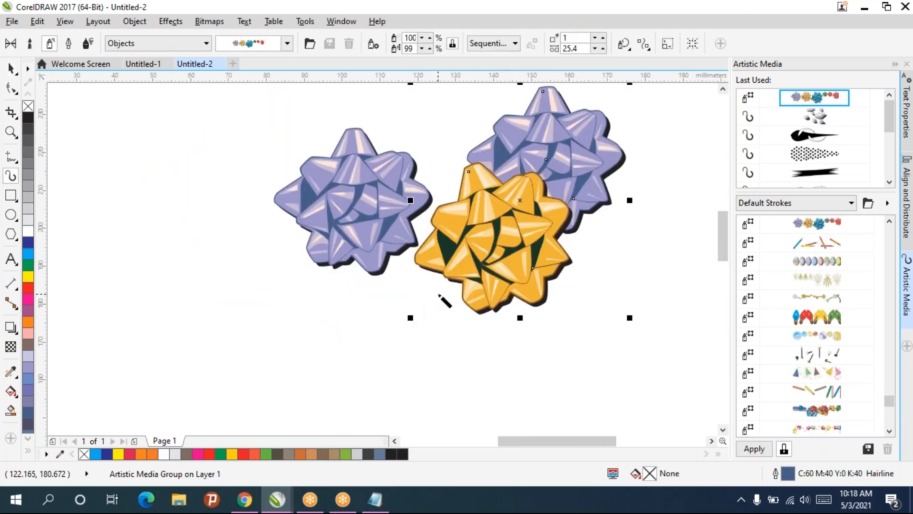
{"action": "left_click_drag", "start_coordinate": [131, 249], "coordinate": [607, 381]}
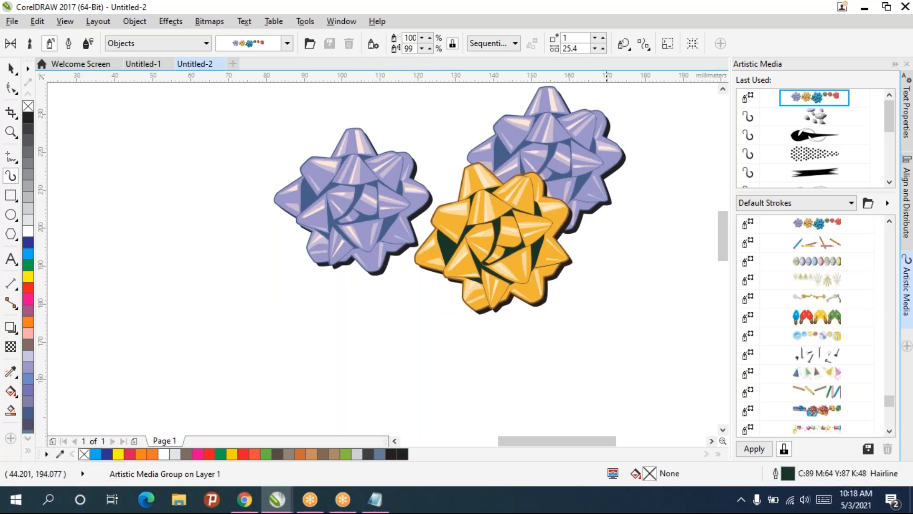
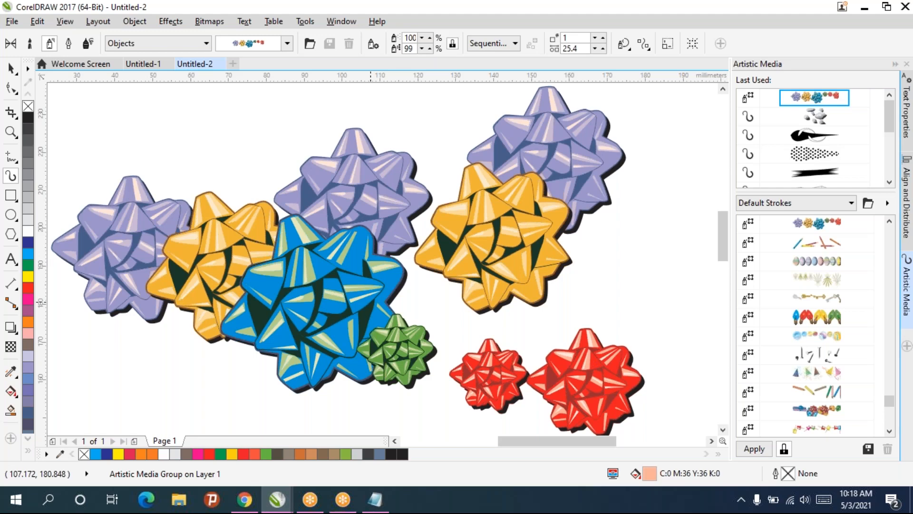
Clear the gift bows and draw a short and a longer stroke across the page with the coloured light bulb spray.
{"action": "key", "text": "ctrl+a"}
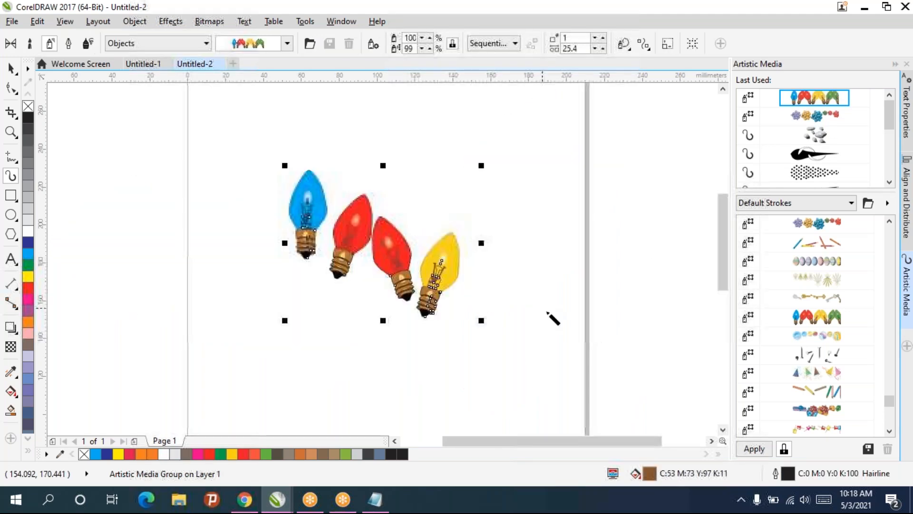
{"action": "key", "text": "Escape"}
{"action": "left_click_drag", "start_coordinate": [206, 167], "coordinate": [620, 205]}
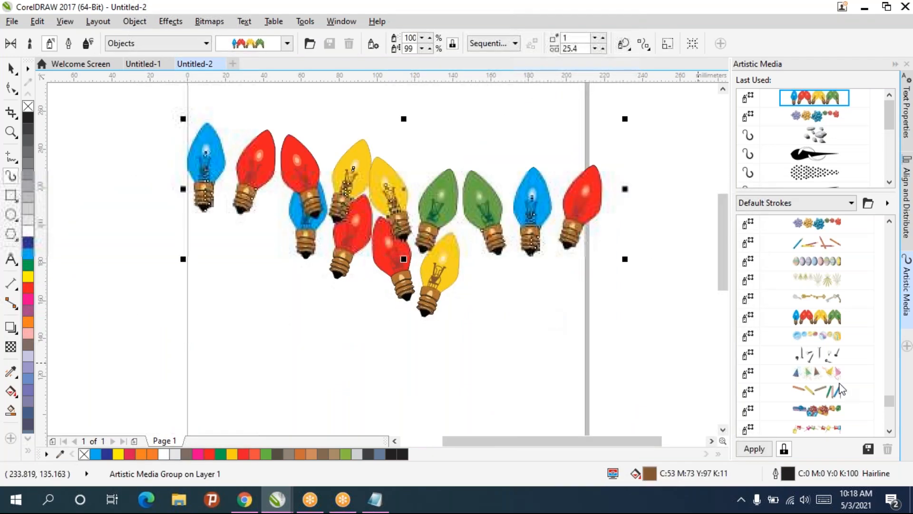
Restyle the long light bulb stroke with the party hat spray and with the metal nail spray.
{"action": "left_click", "coordinate": [831, 374]}
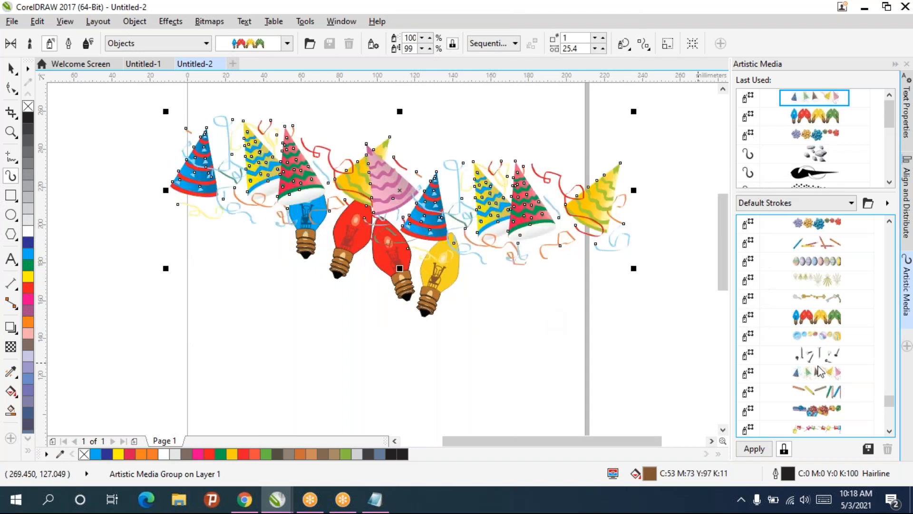
{"action": "scroll", "coordinate": [832, 378], "scroll_direction": "down", "scroll_amount": 1}
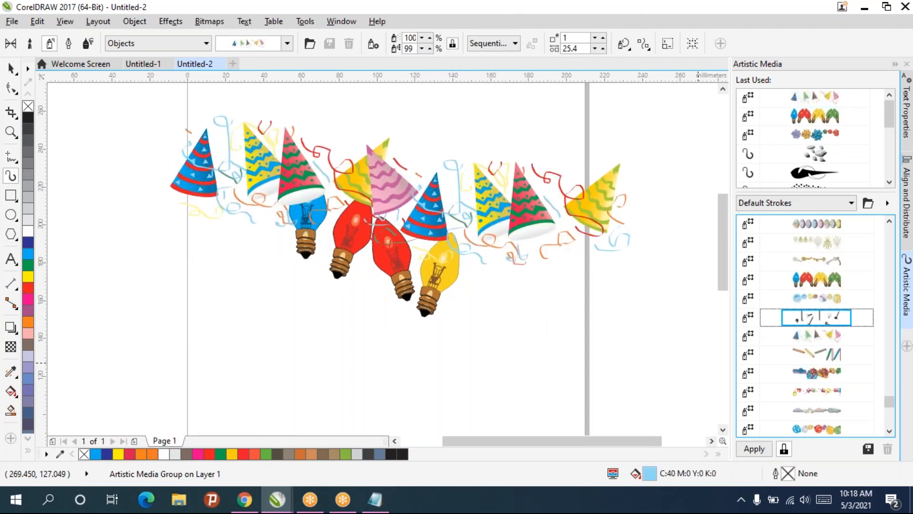
{"action": "left_click", "coordinate": [816, 317]}
Restyle the long nail stroke with the round multicoloured spray and with the coloured push pin spray.
{"action": "scroll", "coordinate": [832, 397], "scroll_direction": "down", "scroll_amount": 1}
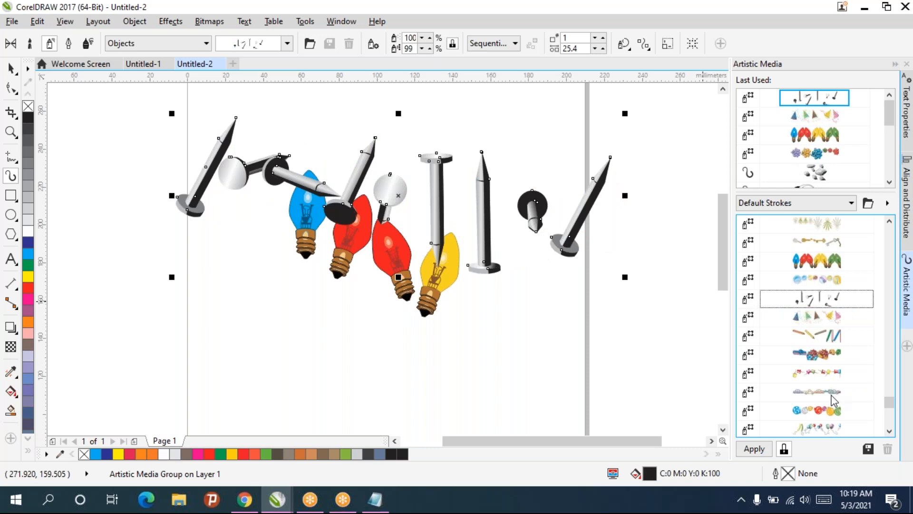
{"action": "scroll", "coordinate": [832, 395], "scroll_direction": "down", "scroll_amount": 2}
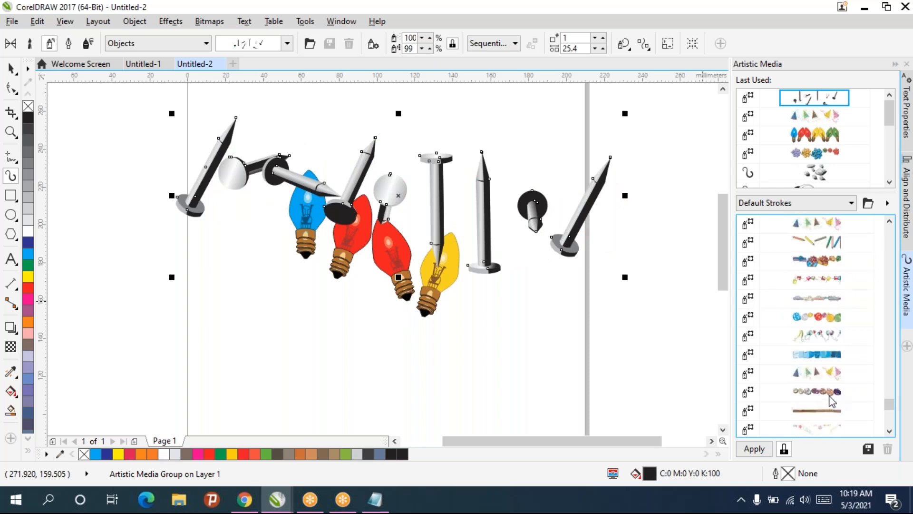
{"action": "left_click", "coordinate": [816, 316]}
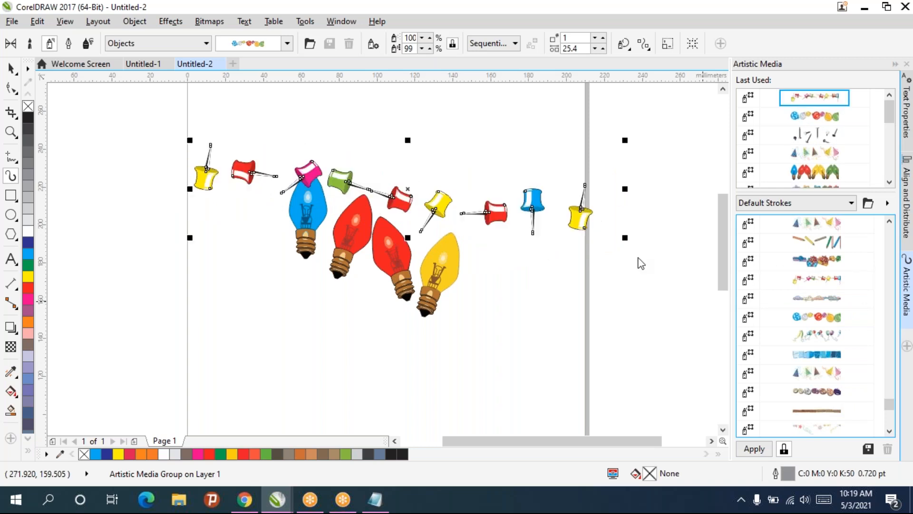
Restyle the long push pin stroke with the green tree spray from the Default Strokes.
{"action": "scroll", "coordinate": [816, 346], "scroll_direction": "down", "scroll_amount": 2}
{"action": "scroll", "coordinate": [817, 342], "scroll_direction": "down", "scroll_amount": 3}
{"action": "scroll", "coordinate": [816, 343], "scroll_direction": "down", "scroll_amount": 2}
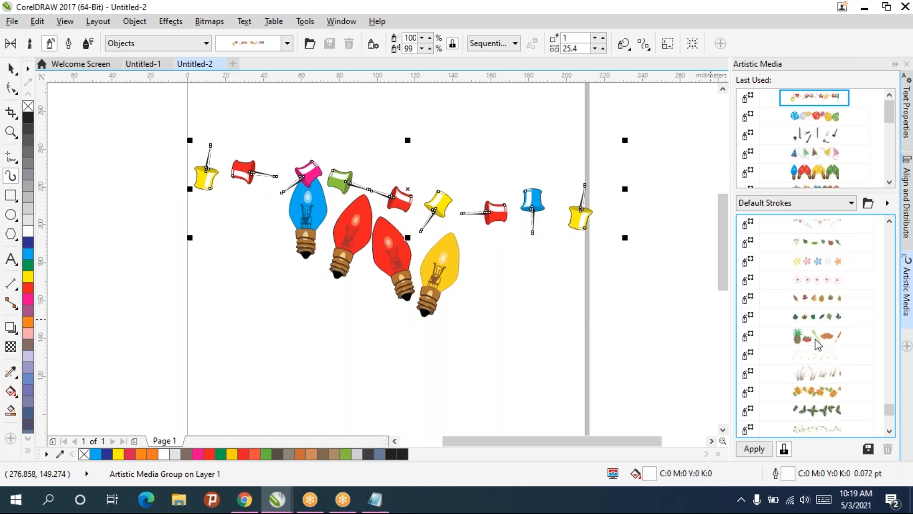
{"action": "scroll", "coordinate": [816, 342], "scroll_direction": "down", "scroll_amount": 2}
{"action": "left_click", "coordinate": [822, 373]}
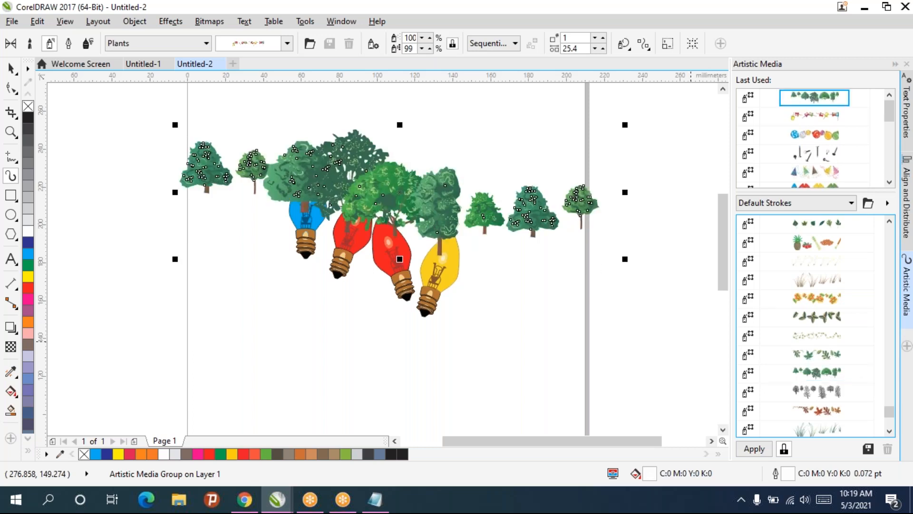
Restyle the long green tree stroke with the bare black tree spray.
{"action": "scroll", "coordinate": [830, 397], "scroll_direction": "down", "scroll_amount": 2}
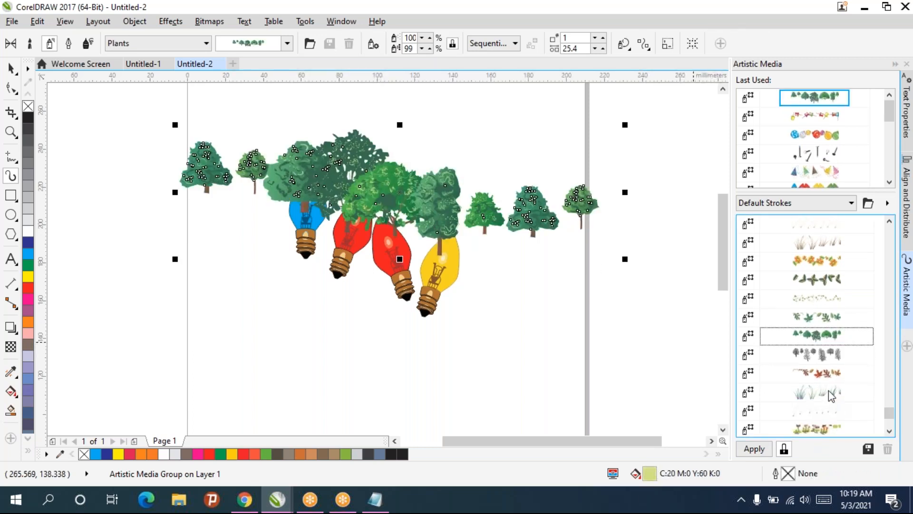
{"action": "left_click", "coordinate": [826, 364]}
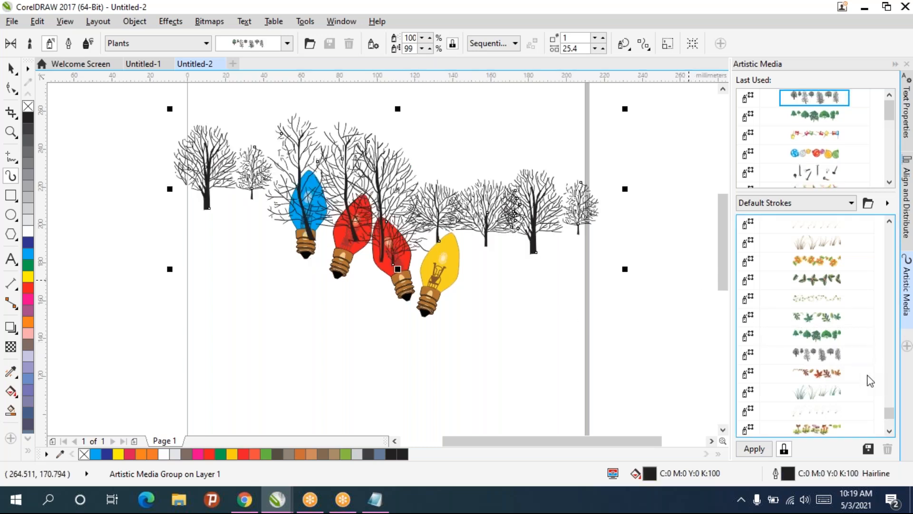
{"action": "scroll", "coordinate": [838, 397], "scroll_direction": "down", "scroll_amount": 2}
{"action": "scroll", "coordinate": [838, 398], "scroll_direction": "down", "scroll_amount": 2}
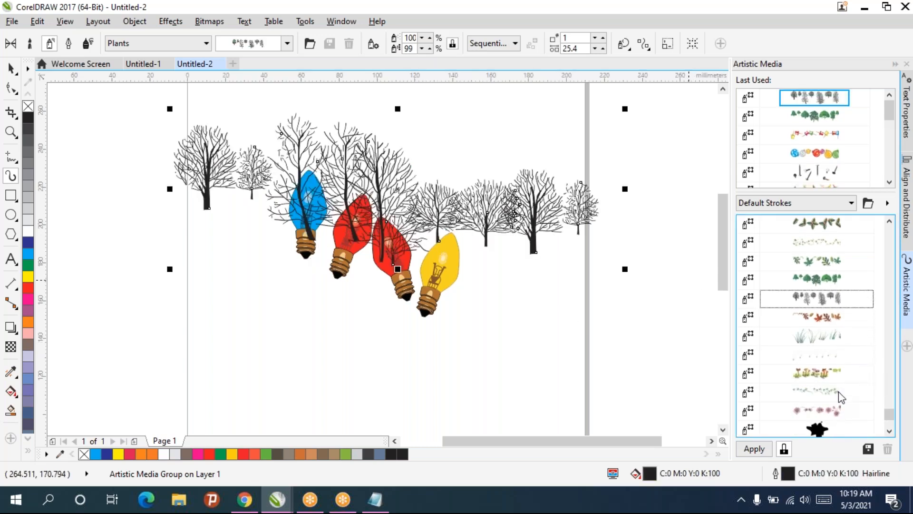
Break the long bare tree artistic media group apart from its path.
{"action": "scroll", "coordinate": [838, 392], "scroll_direction": "down", "scroll_amount": 4}
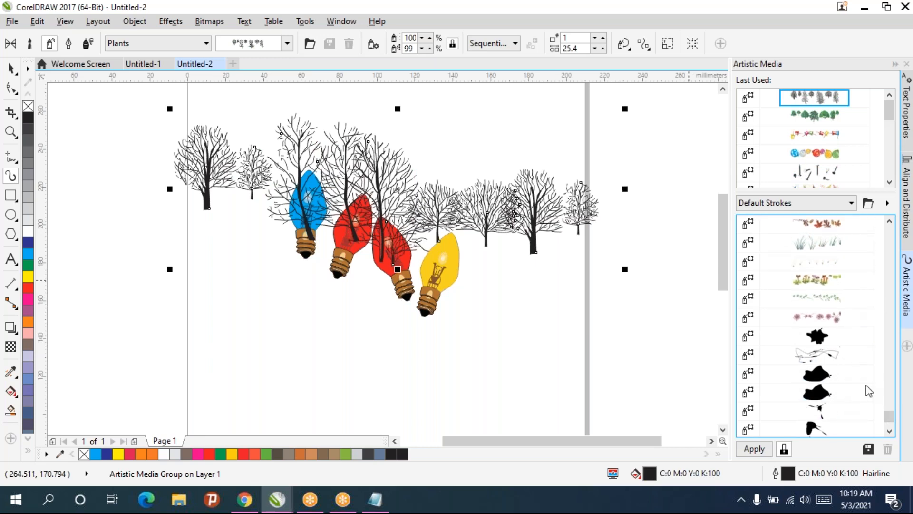
{"action": "left_click", "coordinate": [890, 372]}
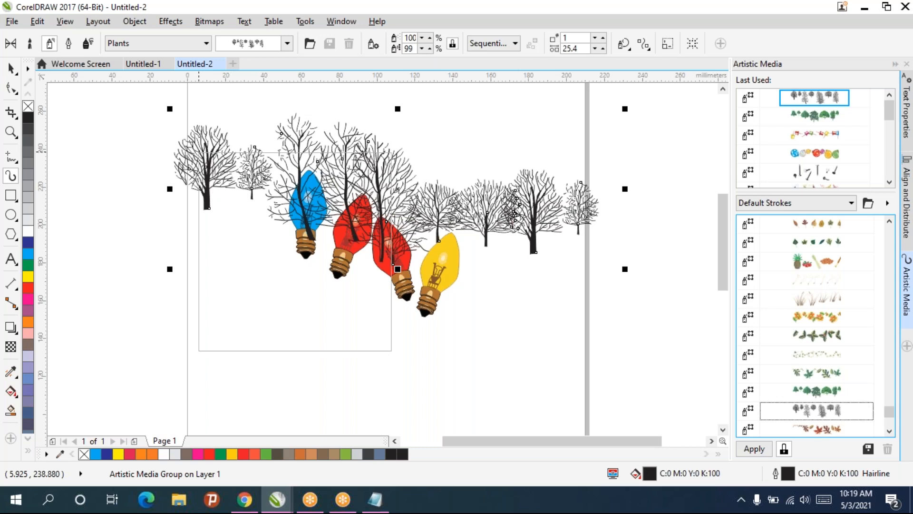
{"action": "right_click", "coordinate": [202, 154]}
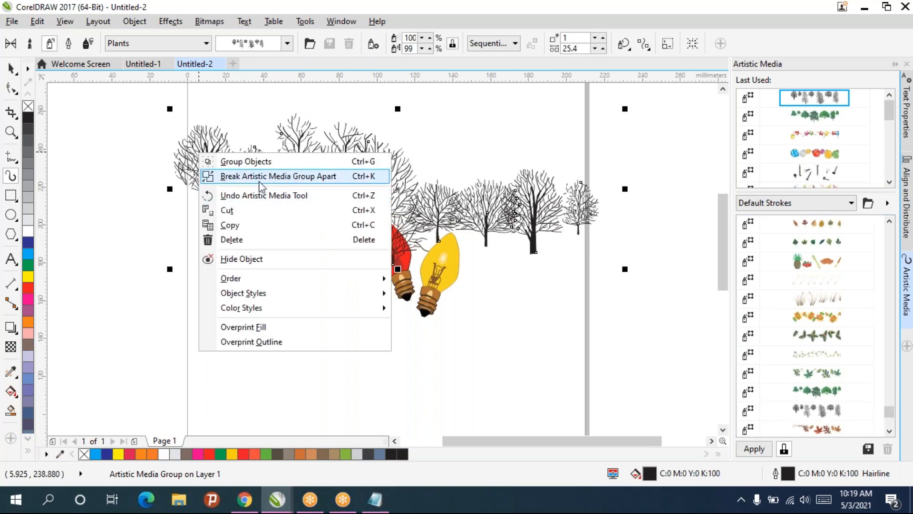
{"action": "left_click", "coordinate": [369, 178]}
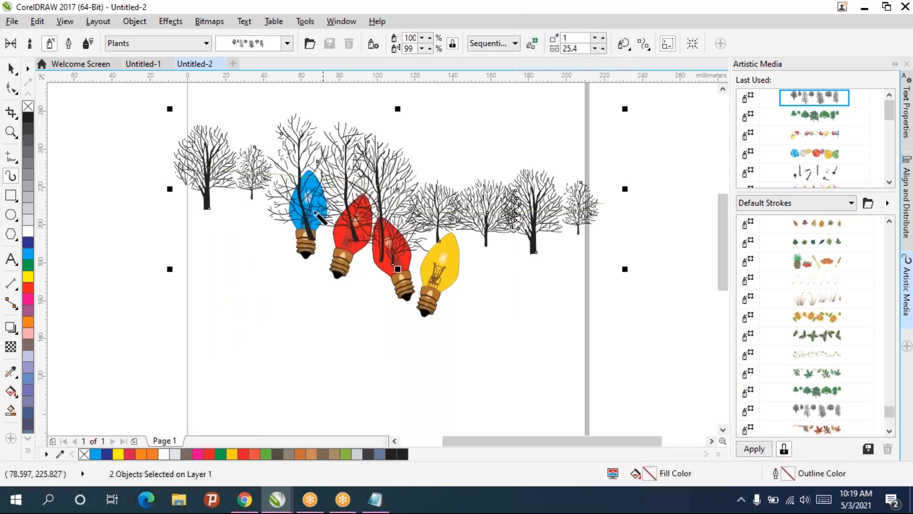
Move the separated path curve to the empty area below the light bulbs and delete it.
{"action": "left_click", "coordinate": [10, 68]}
{"action": "left_click", "coordinate": [125, 123]}
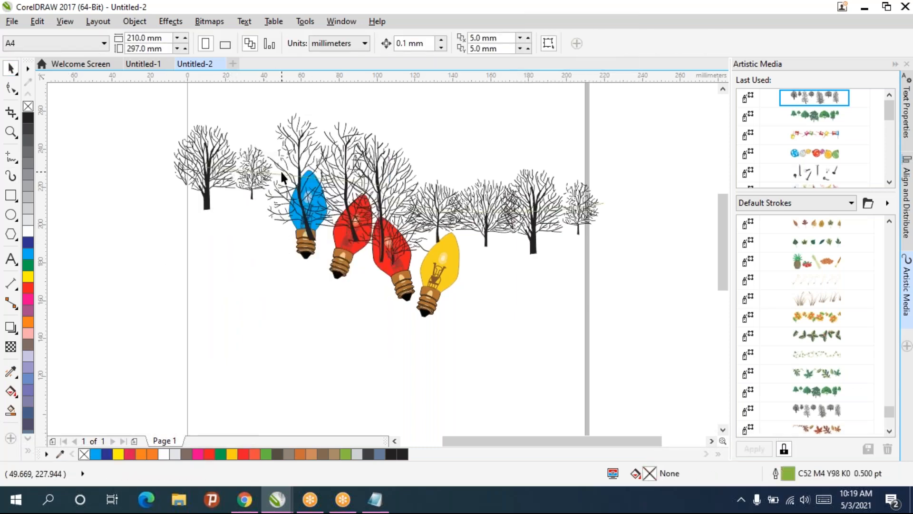
{"action": "left_click_drag", "start_coordinate": [284, 173], "coordinate": [259, 351]}
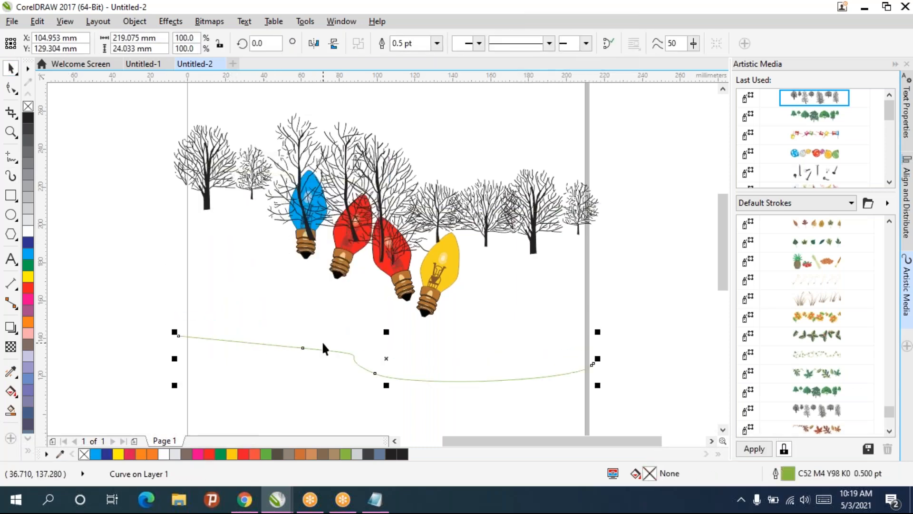
{"action": "key", "text": "Delete"}
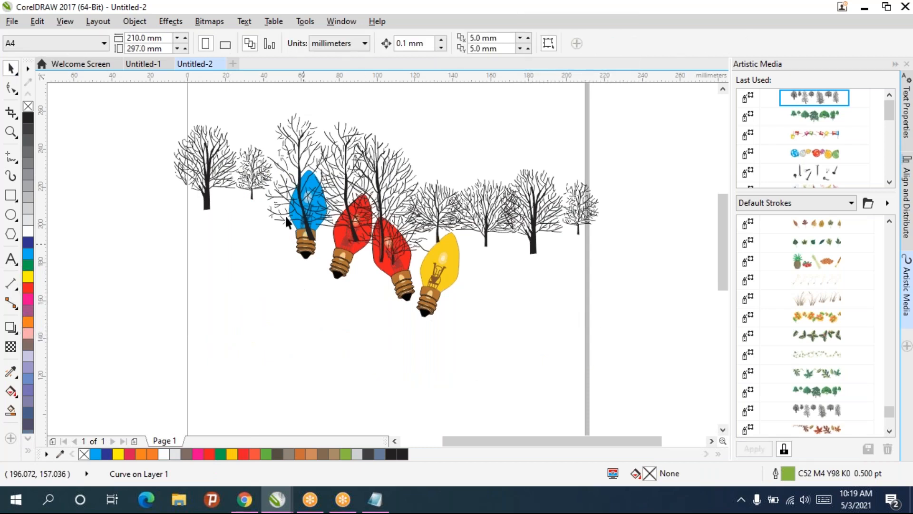
Select the whole group of bare trees and move it down and to the left, lower behind the light bulbs.
{"action": "left_click", "coordinate": [220, 169]}
{"action": "left_click", "coordinate": [412, 284]}
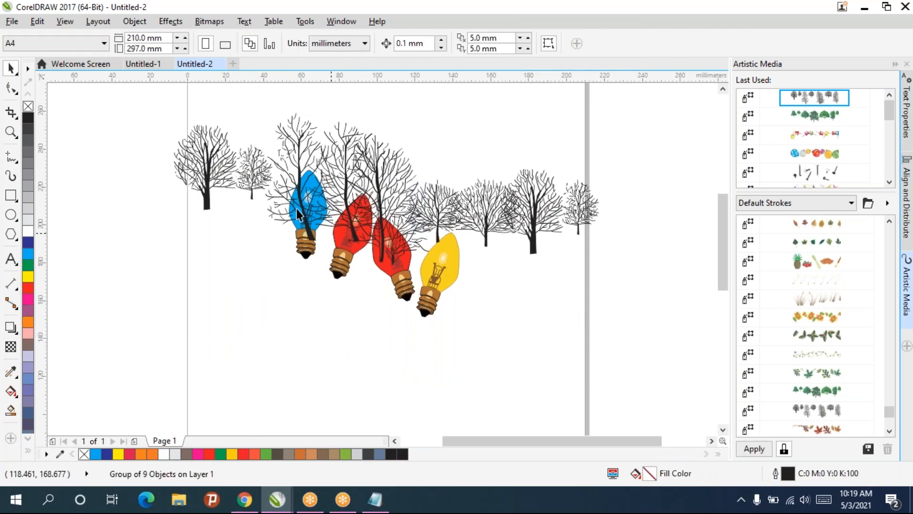
{"action": "left_click_drag", "start_coordinate": [189, 181], "coordinate": [142, 283]}
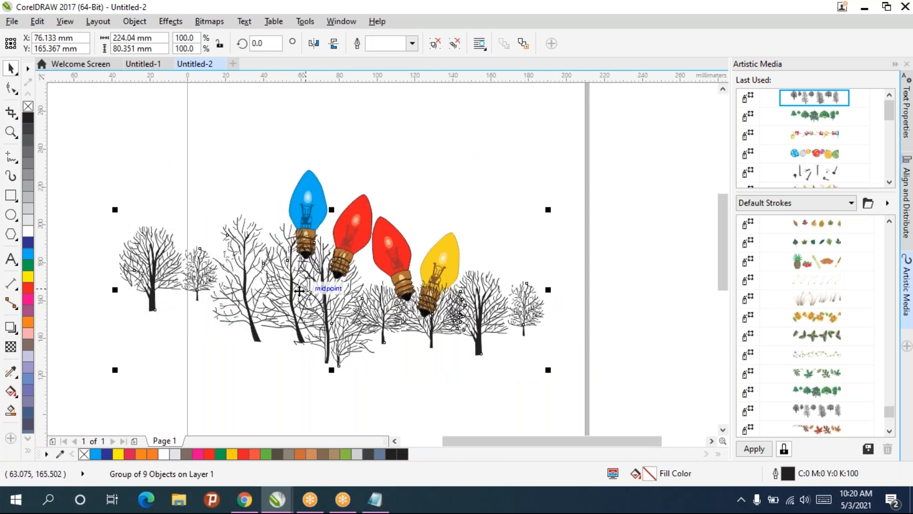
Ungroup the bare tree group into separate trees and clear the selection.
{"action": "right_click", "coordinate": [258, 286]}
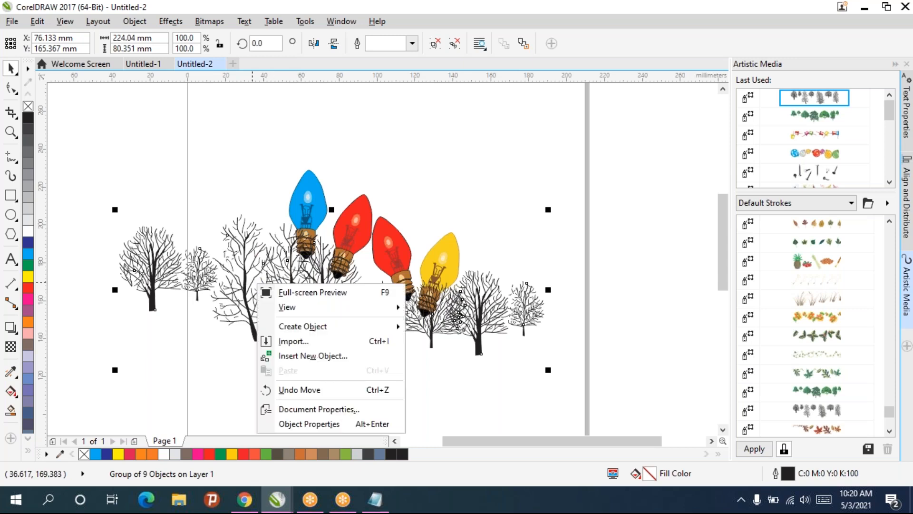
{"action": "right_click", "coordinate": [261, 284]}
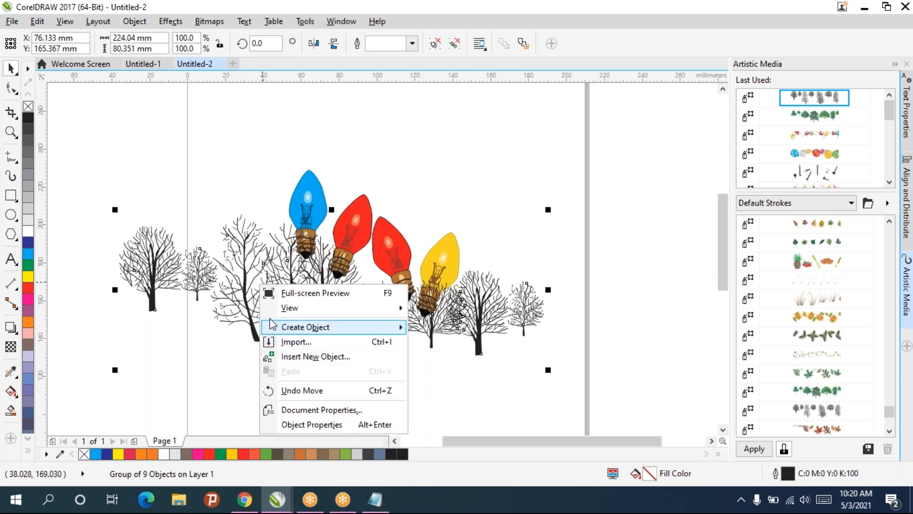
{"action": "left_click", "coordinate": [253, 296]}
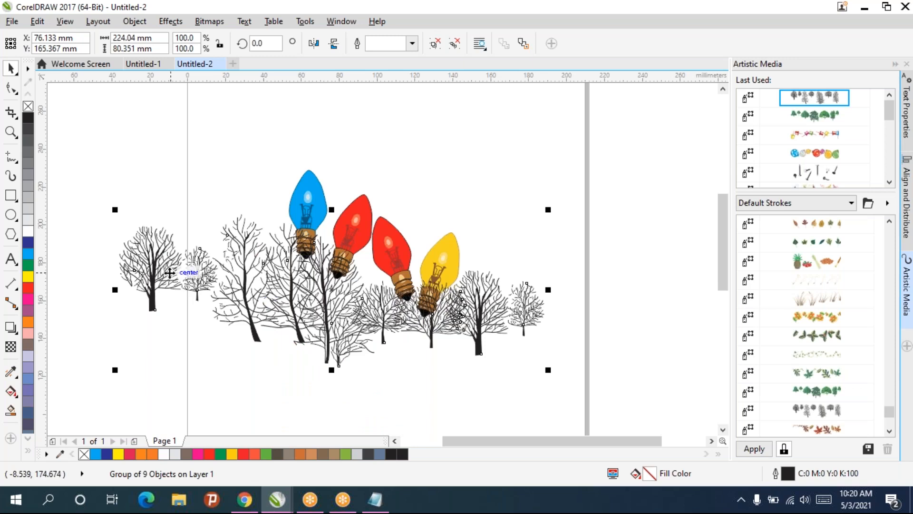
{"action": "left_click", "coordinate": [150, 269]}
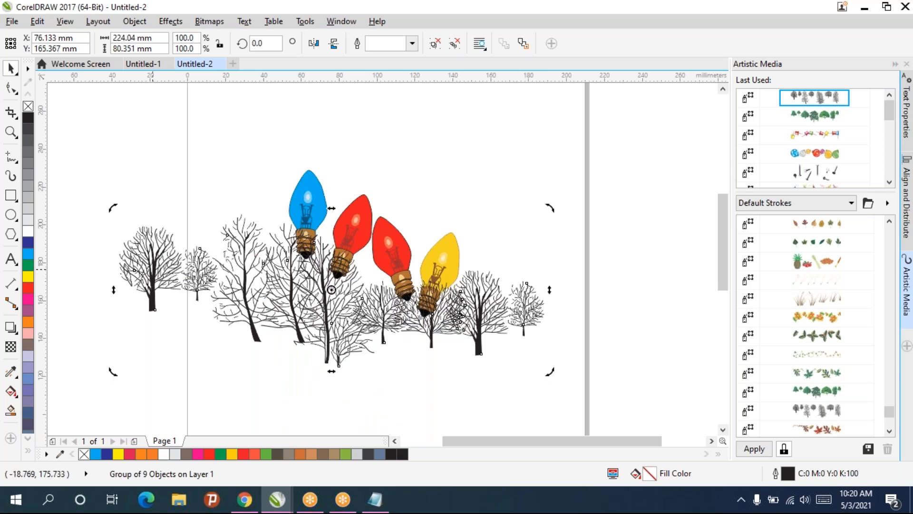
{"action": "right_click", "coordinate": [152, 270]}
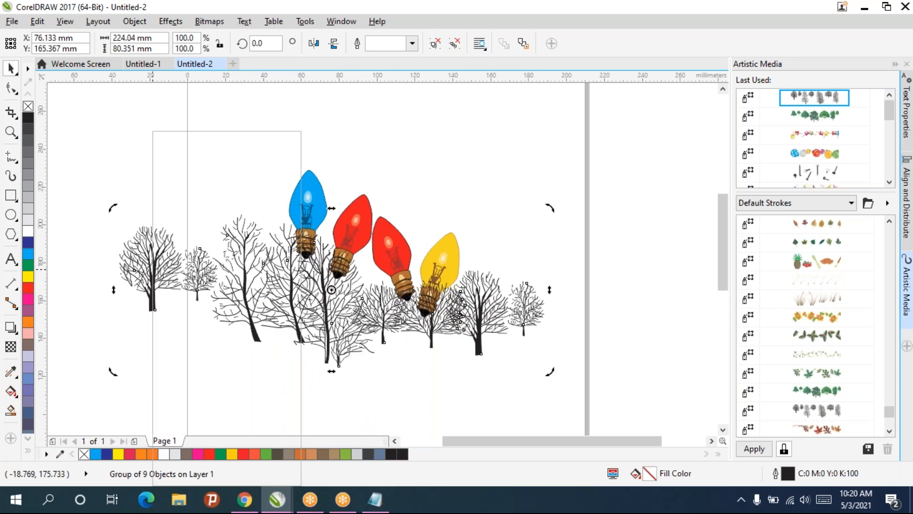
{"action": "left_click", "coordinate": [174, 187]}
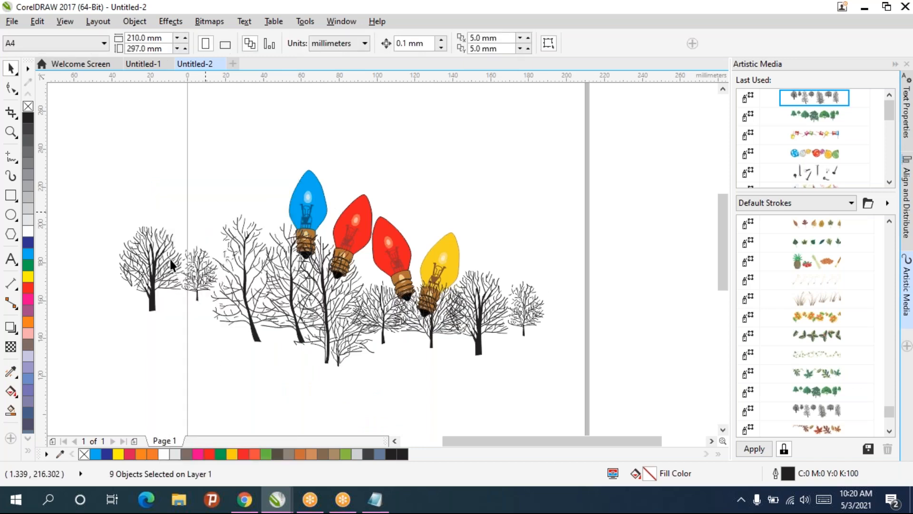
Move the four leftmost bare trees one by one out of the row to separate positions.
{"action": "left_click_drag", "start_coordinate": [158, 266], "coordinate": [132, 152]}
{"action": "left_click_drag", "start_coordinate": [203, 273], "coordinate": [144, 307]}
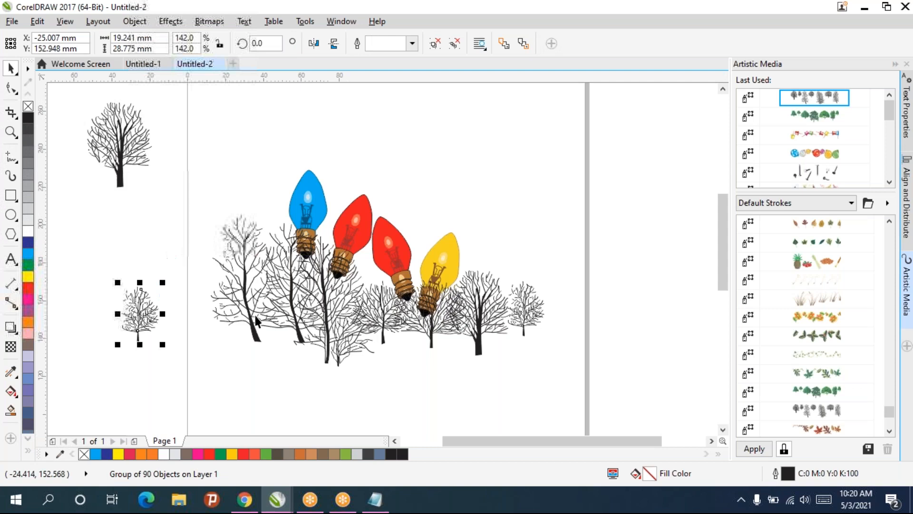
{"action": "left_click_drag", "start_coordinate": [255, 315], "coordinate": [212, 224]}
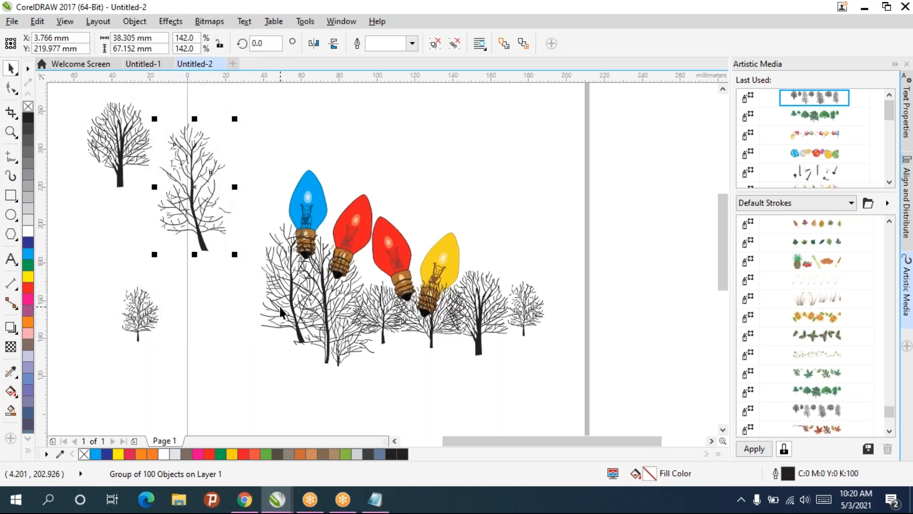
{"action": "left_click_drag", "start_coordinate": [281, 313], "coordinate": [193, 291]}
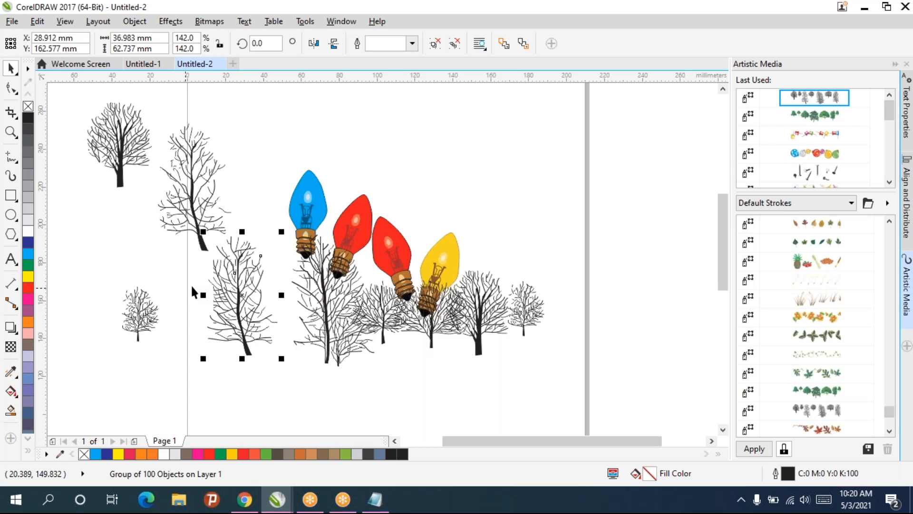
{"action": "scroll", "coordinate": [192, 287], "scroll_direction": "up", "scroll_amount": 2}
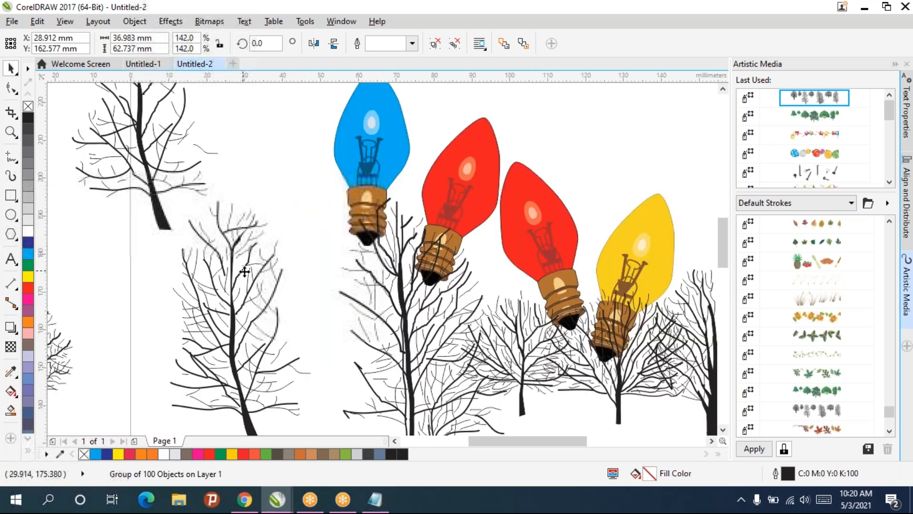
{"action": "scroll", "coordinate": [244, 272], "scroll_direction": "down", "scroll_amount": 4}
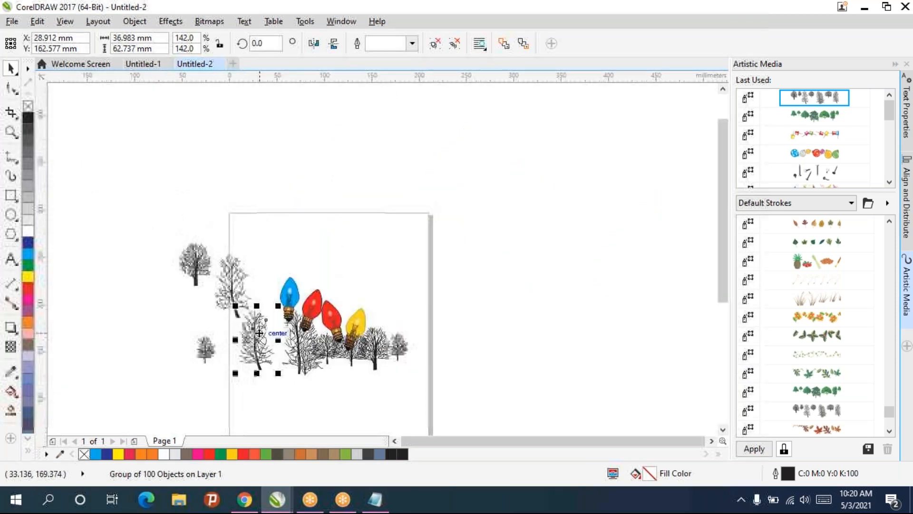
Undo the individual tree moves and the ungrouping, and ungroup all objects in the tree group instead.
{"action": "key", "text": "ctrl+z"}
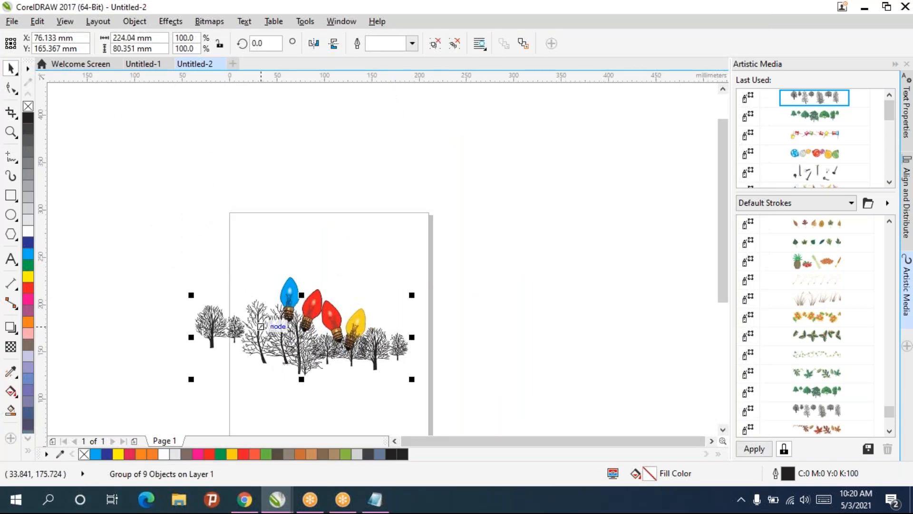
{"action": "scroll", "coordinate": [260, 326], "scroll_direction": "up", "scroll_amount": 2}
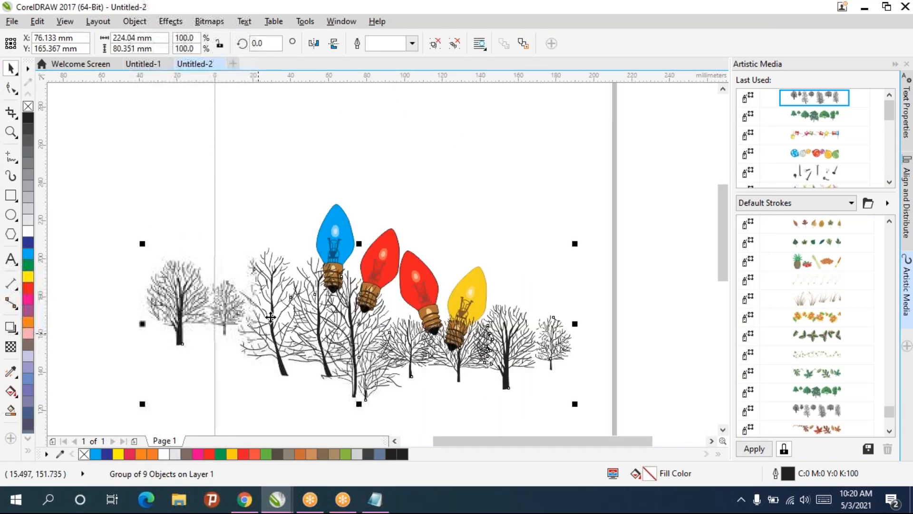
{"action": "right_click", "coordinate": [270, 317]}
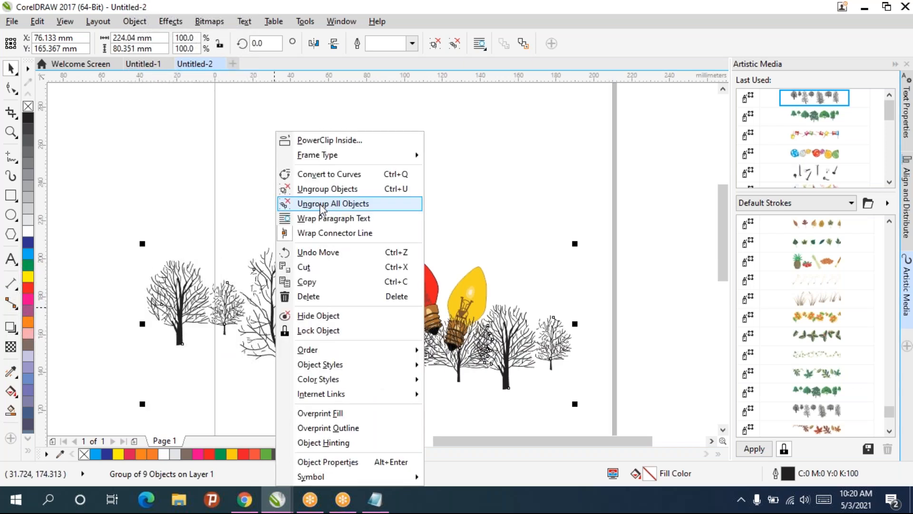
{"action": "left_click", "coordinate": [322, 205]}
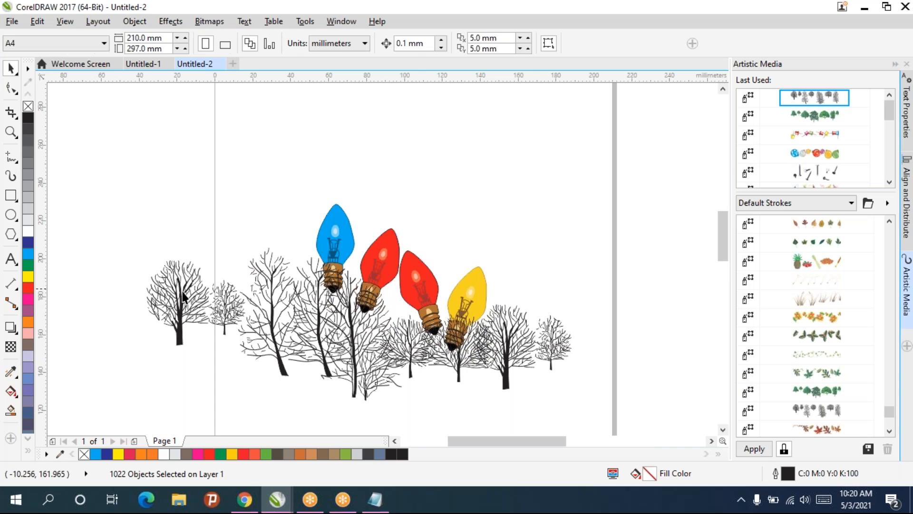
Pull a cluster of branch pieces and a single branch out of the leftmost tree, and select its trunk.
{"action": "scroll", "coordinate": [183, 297], "scroll_direction": "up", "scroll_amount": 3}
{"action": "left_click", "coordinate": [242, 252]}
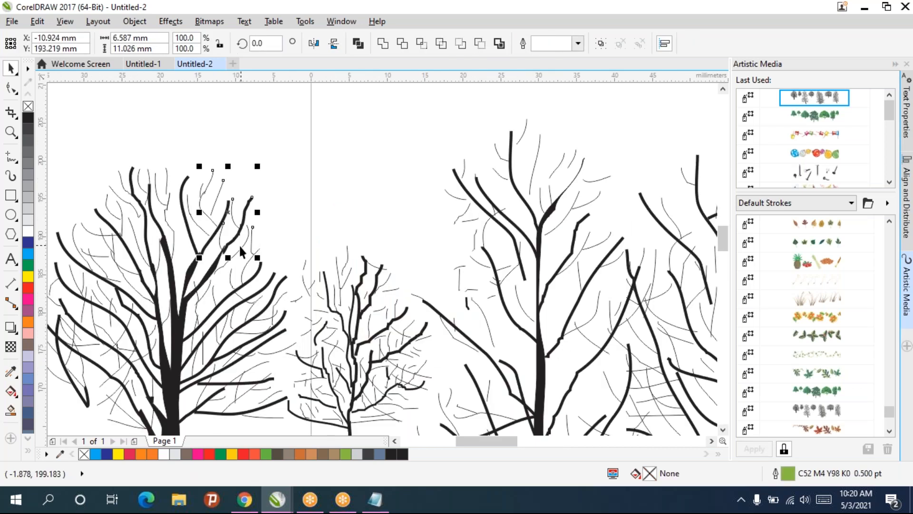
{"action": "left_click_drag", "start_coordinate": [240, 246], "coordinate": [434, 187]}
{"action": "left_click_drag", "start_coordinate": [215, 231], "coordinate": [320, 205]}
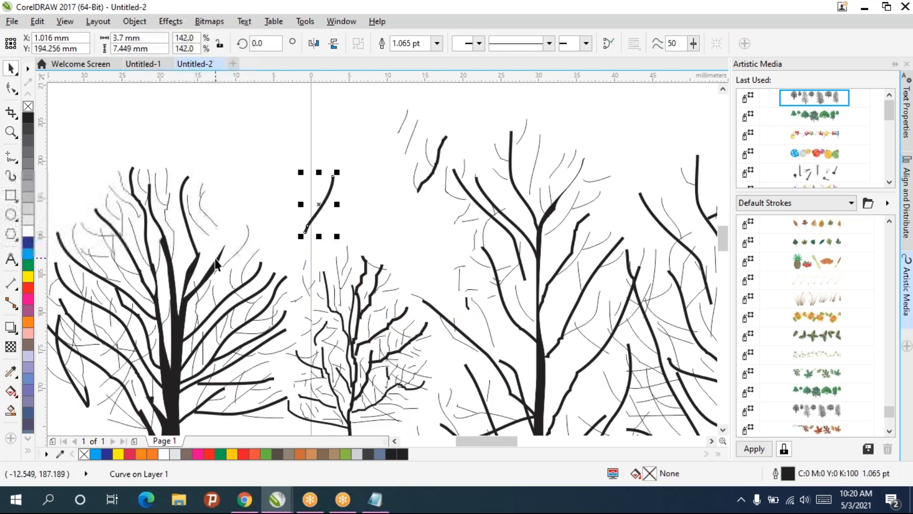
{"action": "left_click", "coordinate": [216, 264]}
{"action": "scroll", "coordinate": [324, 284], "scroll_direction": "down", "scroll_amount": 3}
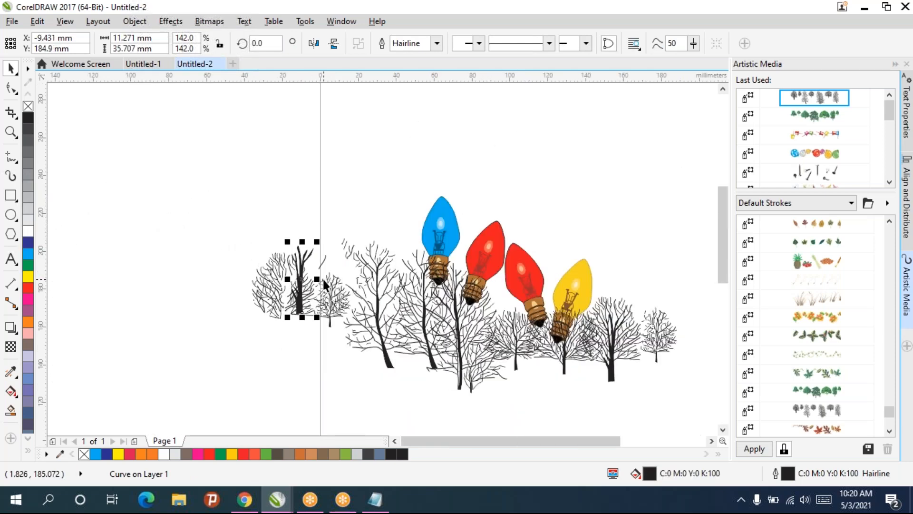
Undo the branch moves, ungrouping, group move, curve deletion and break-apart to restore the original bare tree artistic media group.
{"action": "key", "text": "ctrl+z"}
{"action": "key", "text": "ctrl+z"}
{"action": "key", "text": "ctrl+z"}
{"action": "key", "text": "ctrl+z"}
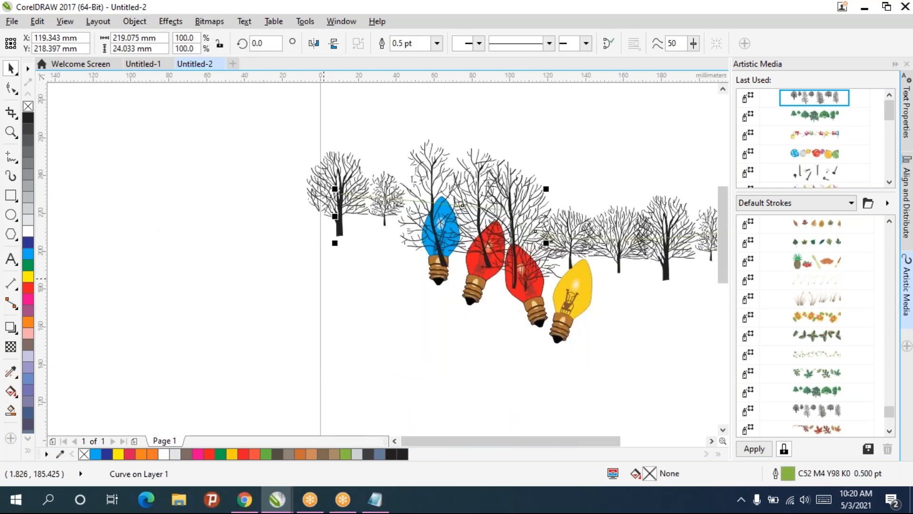
{"action": "key", "text": "ctrl+z"}
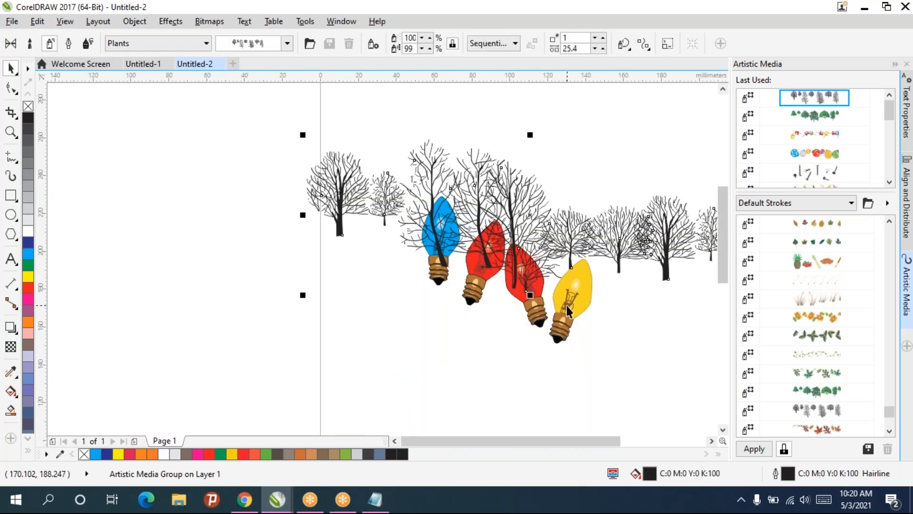
Move the light bulb stroke down and to the left, clear of the trees, and restyle it with the violin spray.
{"action": "left_click_drag", "start_coordinate": [566, 305], "coordinate": [412, 364]}
{"action": "scroll", "coordinate": [825, 295], "scroll_direction": "up", "scroll_amount": 3}
{"action": "scroll", "coordinate": [825, 295], "scroll_direction": "up", "scroll_amount": 7}
{"action": "scroll", "coordinate": [823, 290], "scroll_direction": "up", "scroll_amount": 2}
{"action": "scroll", "coordinate": [823, 291], "scroll_direction": "up", "scroll_amount": 4}
{"action": "scroll", "coordinate": [822, 292], "scroll_direction": "up", "scroll_amount": 6}
{"action": "scroll", "coordinate": [825, 296], "scroll_direction": "up", "scroll_amount": 2}
{"action": "scroll", "coordinate": [826, 297], "scroll_direction": "up", "scroll_amount": 2}
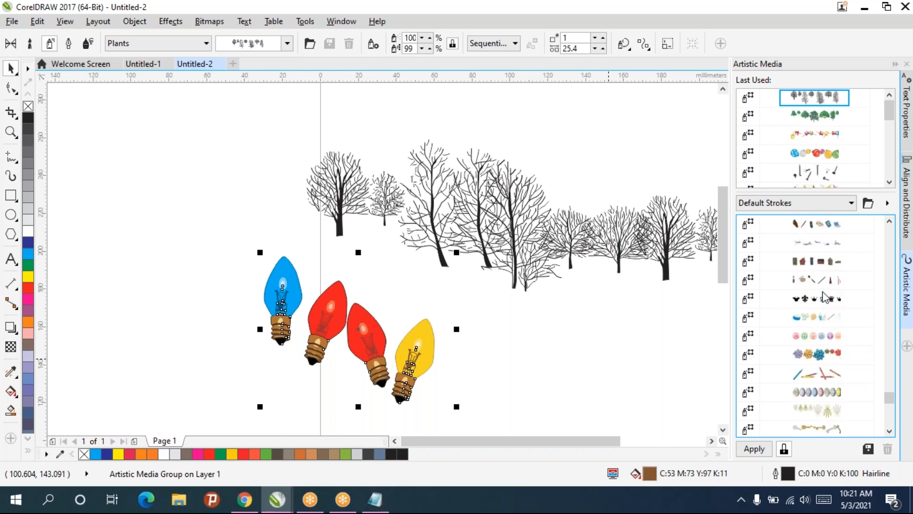
{"action": "scroll", "coordinate": [825, 297], "scroll_direction": "up", "scroll_amount": 4}
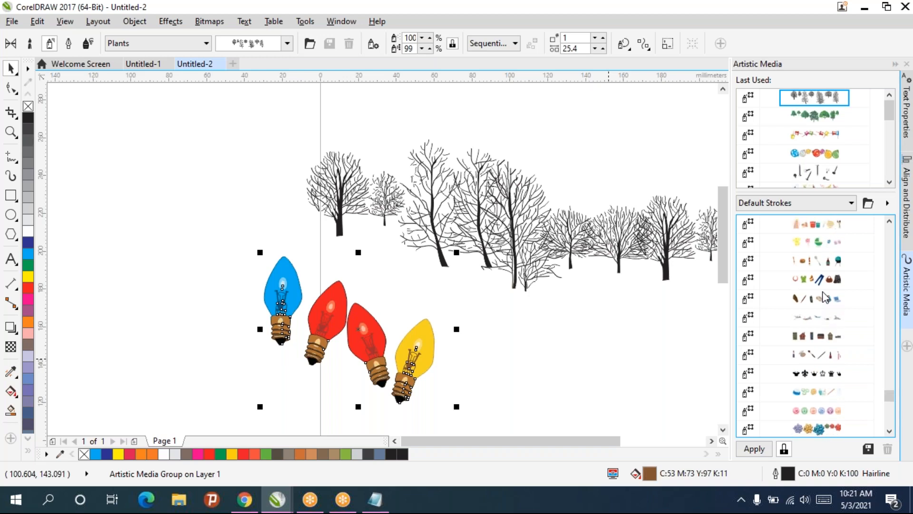
{"action": "scroll", "coordinate": [825, 297], "scroll_direction": "up", "scroll_amount": 2}
{"action": "scroll", "coordinate": [825, 297], "scroll_direction": "up", "scroll_amount": 2}
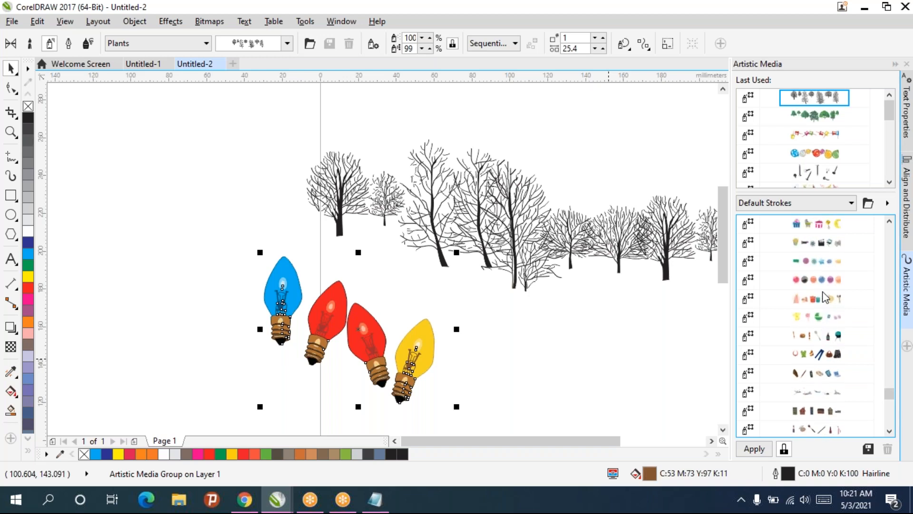
{"action": "scroll", "coordinate": [824, 295], "scroll_direction": "up", "scroll_amount": 4}
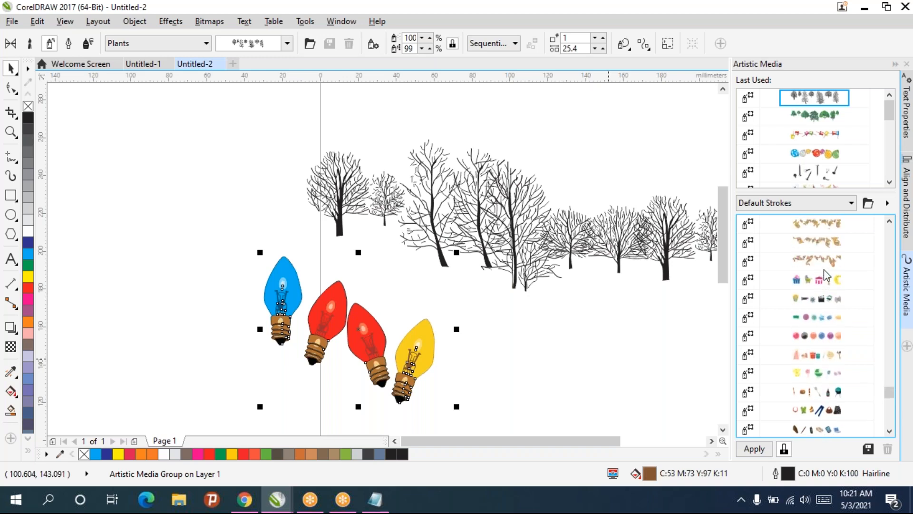
{"action": "scroll", "coordinate": [825, 274], "scroll_direction": "up", "scroll_amount": 2}
{"action": "left_click", "coordinate": [819, 264]}
Restyle the violin stroke with the French horn spray and with the brown music spray listed directly below it.
{"action": "left_click", "coordinate": [828, 298]}
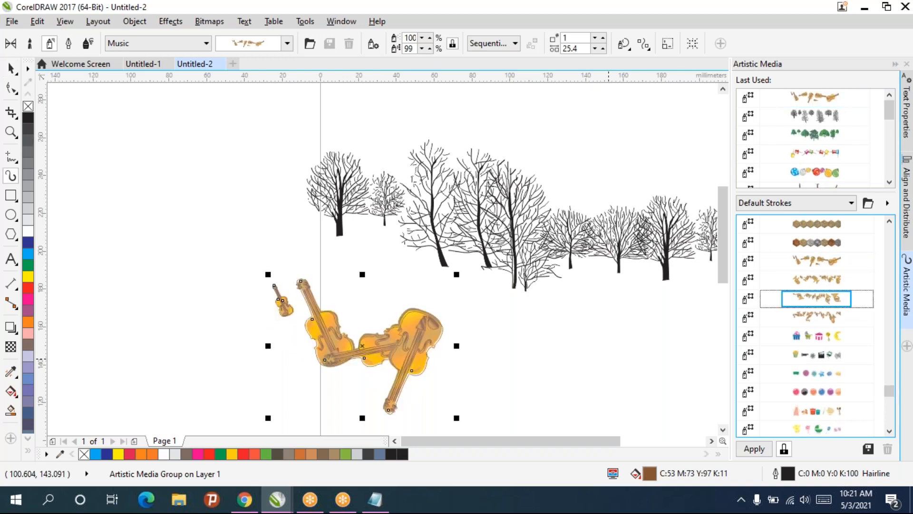
{"action": "left_click", "coordinate": [826, 315]}
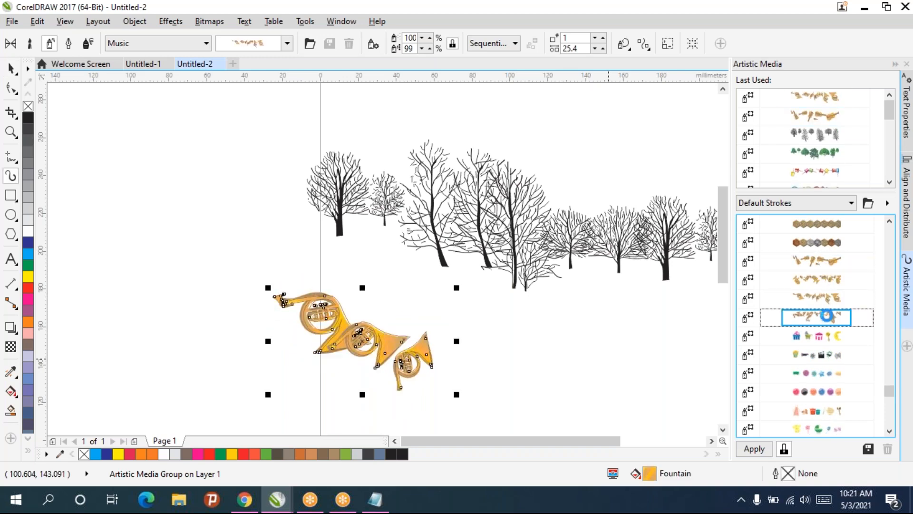
Restyle the selected music stroke with the hexagonal stone mosaic spray and with the woodland animals spray.
{"action": "scroll", "coordinate": [836, 267], "scroll_direction": "up", "scroll_amount": 1}
{"action": "left_click", "coordinate": [833, 265]}
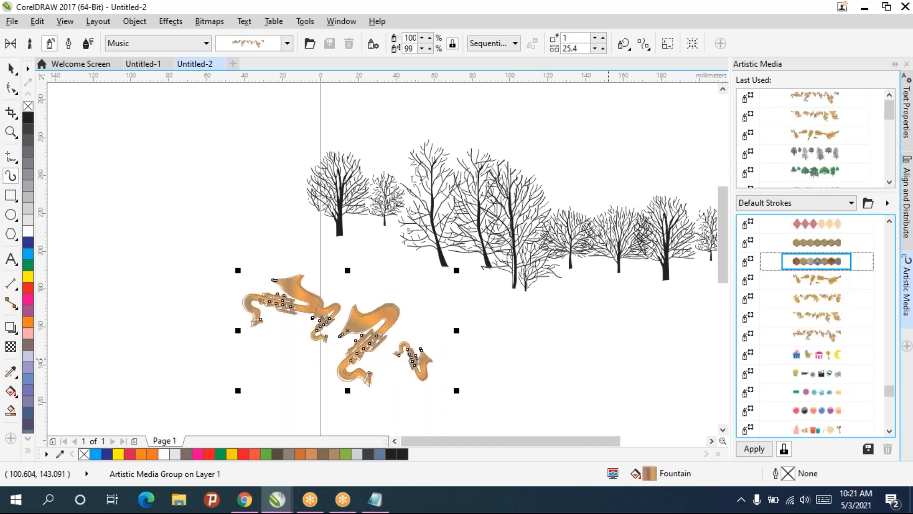
{"action": "scroll", "coordinate": [831, 260], "scroll_direction": "up", "scroll_amount": 2}
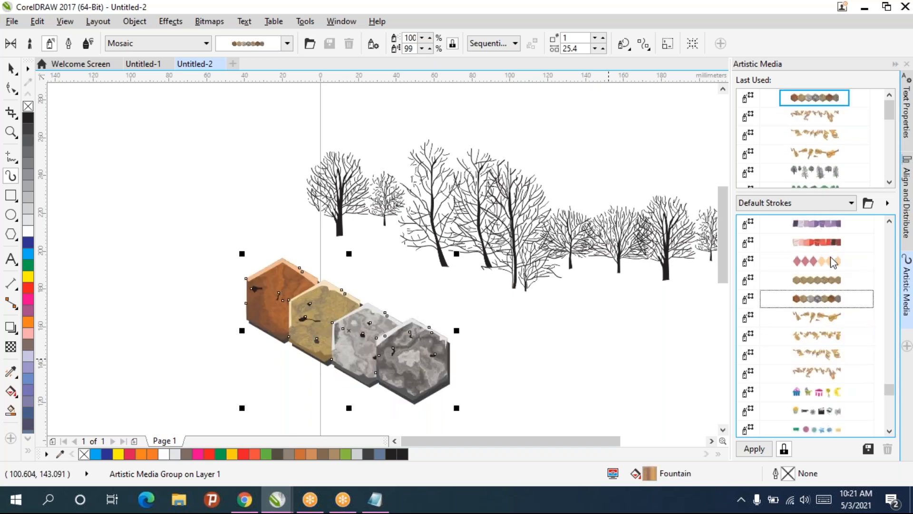
{"action": "scroll", "coordinate": [832, 262], "scroll_direction": "up", "scroll_amount": 6}
{"action": "scroll", "coordinate": [830, 261], "scroll_direction": "up", "scroll_amount": 5}
{"action": "scroll", "coordinate": [827, 262], "scroll_direction": "up", "scroll_amount": 6}
{"action": "scroll", "coordinate": [831, 261], "scroll_direction": "up", "scroll_amount": 3}
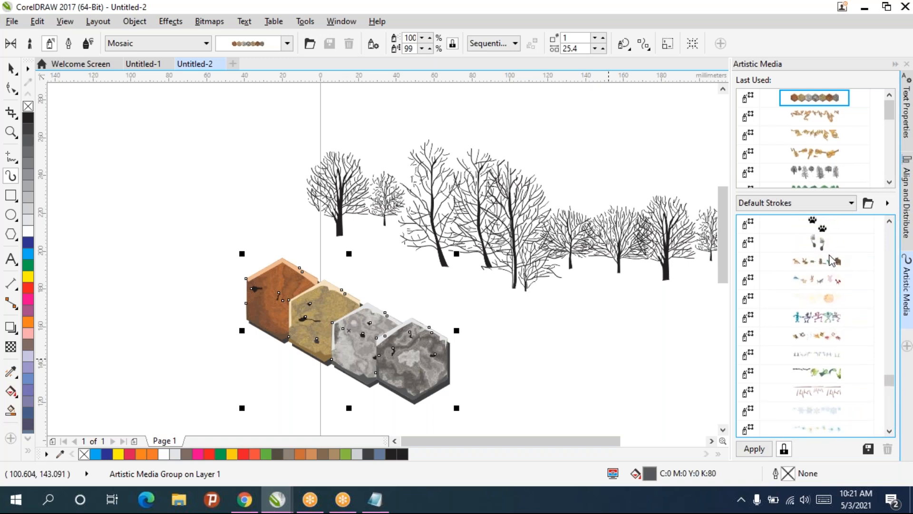
{"action": "left_click", "coordinate": [832, 262]}
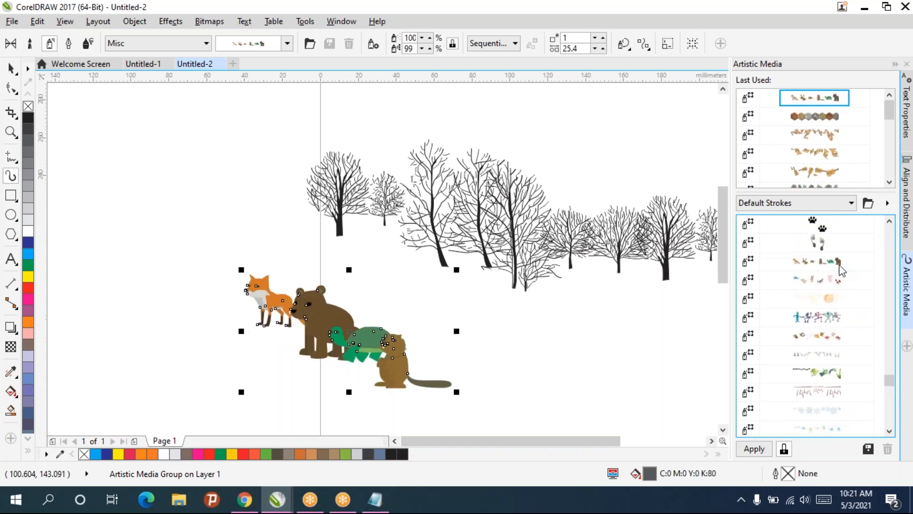
Break the animal artistic media group apart and delete the green curve it was sprayed along.
{"action": "scroll", "coordinate": [328, 328], "scroll_direction": "up", "scroll_amount": 4}
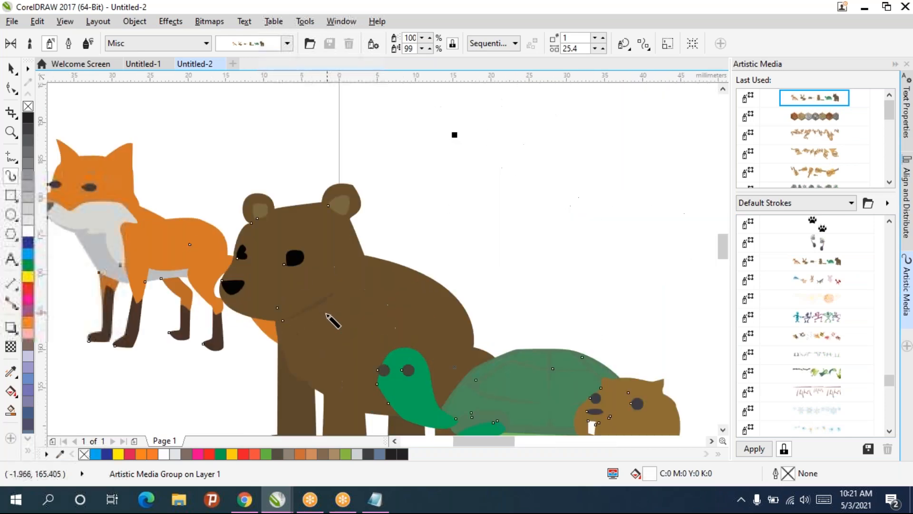
{"action": "scroll", "coordinate": [332, 322], "scroll_direction": "down", "scroll_amount": 2}
{"action": "left_click_drag", "start_coordinate": [312, 311], "coordinate": [314, 259]}
{"action": "left_click", "coordinate": [11, 69]}
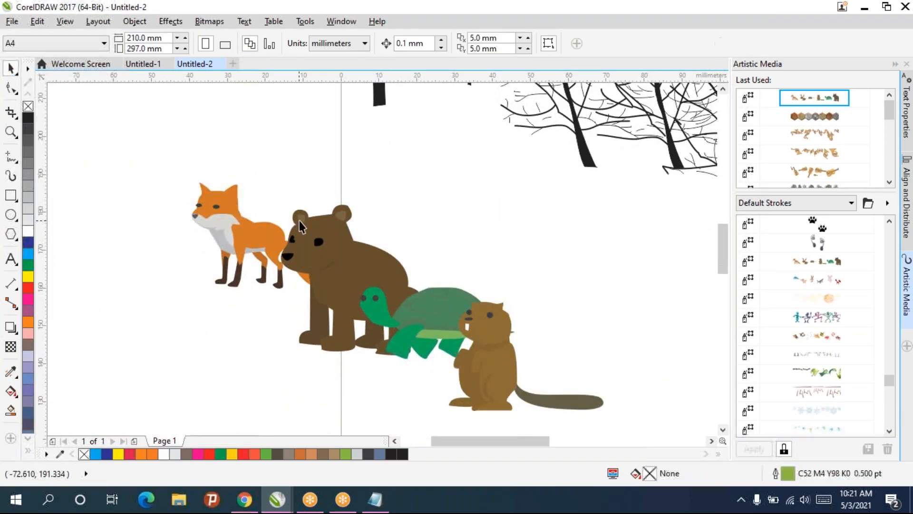
{"action": "left_click", "coordinate": [301, 226]}
{"action": "right_click", "coordinate": [346, 282]}
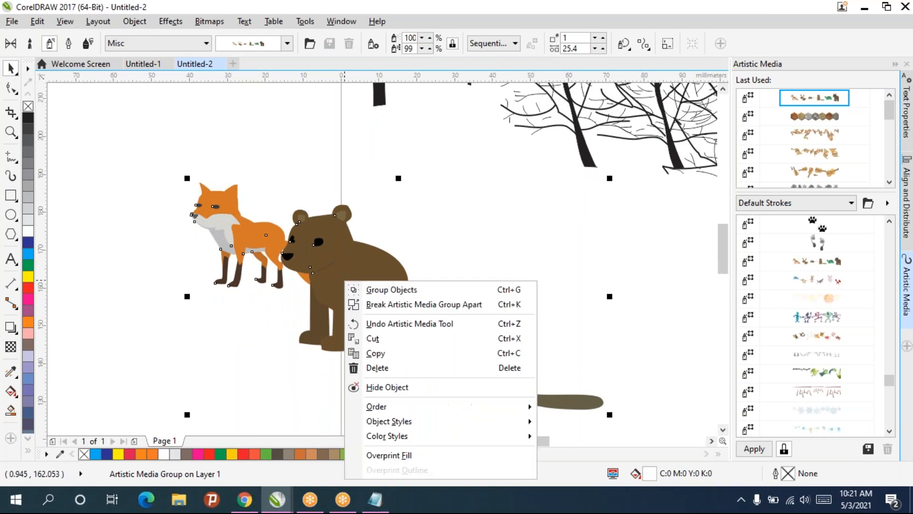
{"action": "left_click", "coordinate": [437, 304]}
{"action": "left_click", "coordinate": [463, 204]}
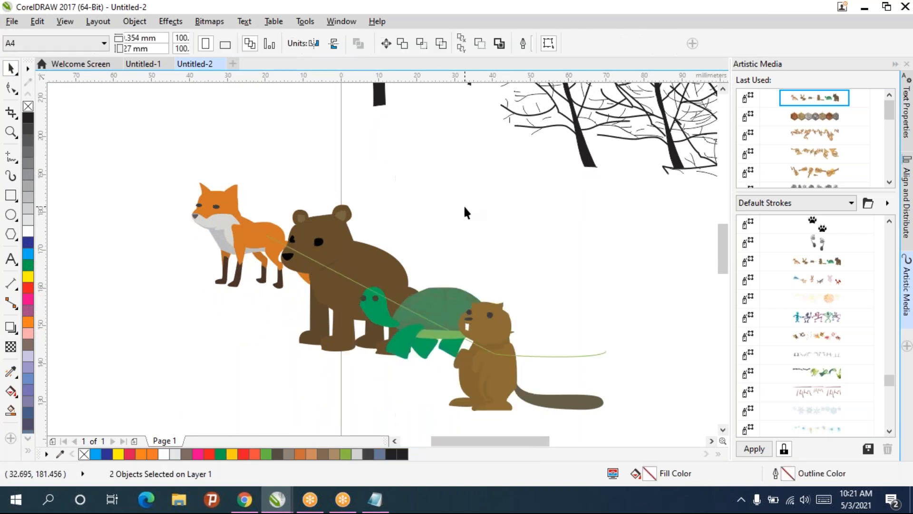
{"action": "left_click", "coordinate": [343, 274]}
{"action": "key", "text": "Escape"}
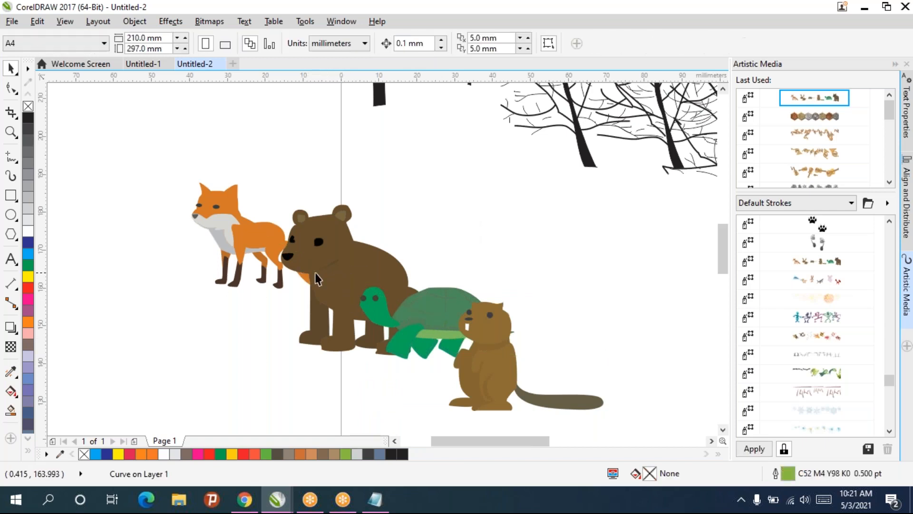
Move the animal group down and to the left and ungroup it into separate animals.
{"action": "left_click", "coordinate": [252, 243]}
{"action": "left_click_drag", "start_coordinate": [236, 235], "coordinate": [165, 269]}
{"action": "left_click_drag", "start_coordinate": [291, 269], "coordinate": [326, 218]}
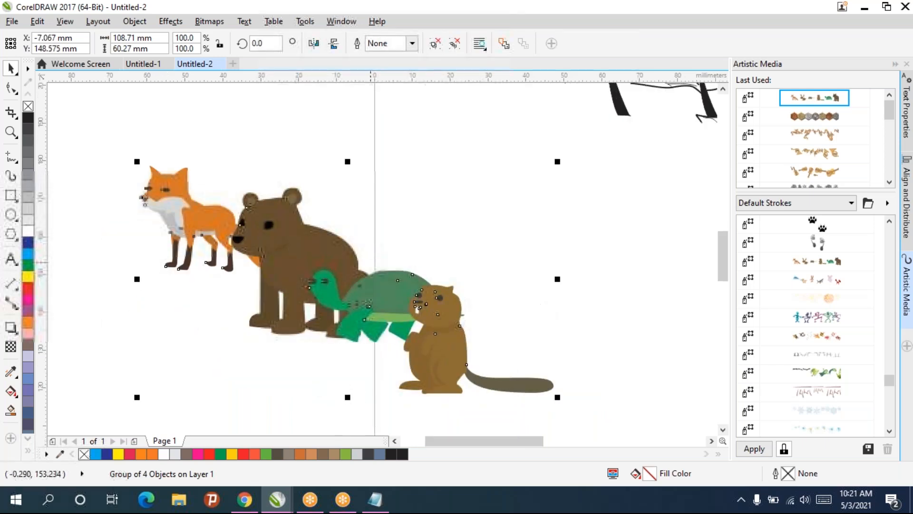
{"action": "right_click", "coordinate": [307, 235]}
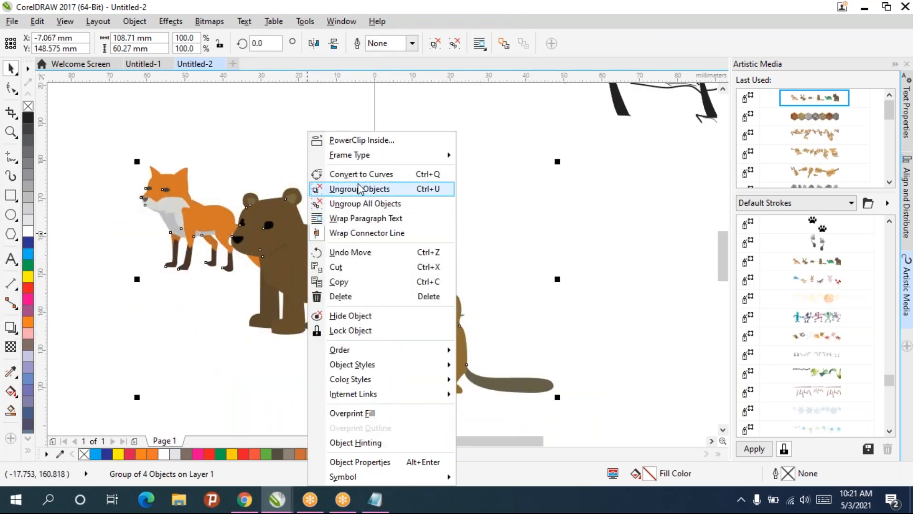
{"action": "left_click", "coordinate": [358, 188]}
Spread the fox, bear, turtle and beaver apart so that none of them overlap.
{"action": "left_click", "coordinate": [183, 221]}
{"action": "left_click_drag", "start_coordinate": [182, 221], "coordinate": [134, 136]}
{"action": "left_click_drag", "start_coordinate": [281, 259], "coordinate": [361, 139]}
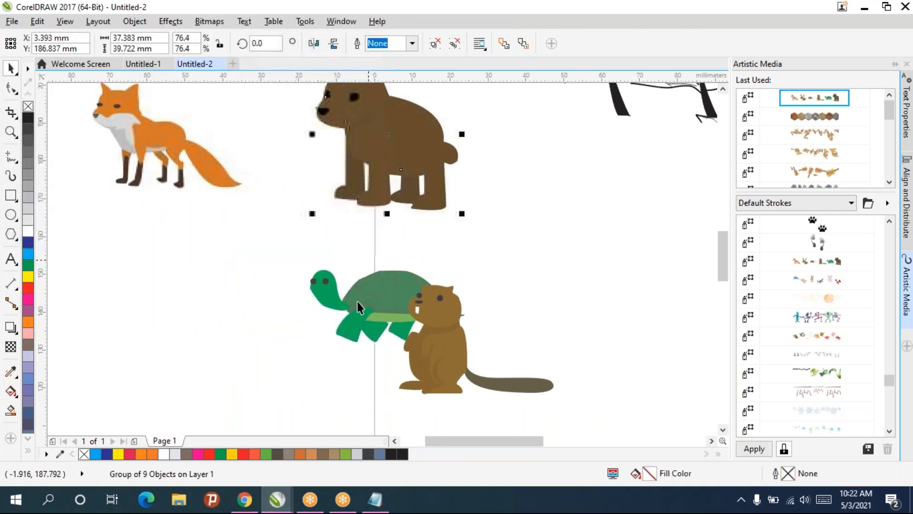
{"action": "left_click_drag", "start_coordinate": [363, 309], "coordinate": [167, 324]}
{"action": "left_click_drag", "start_coordinate": [436, 342], "coordinate": [530, 270]}
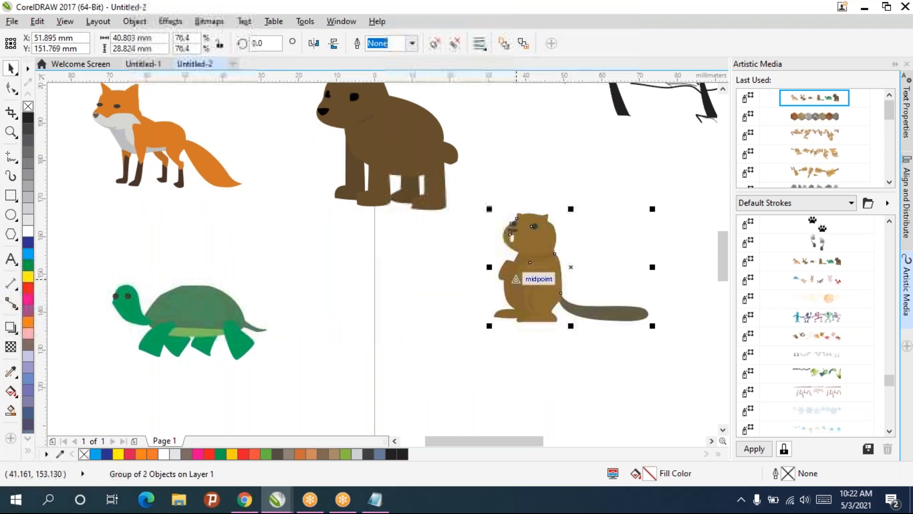
{"action": "left_click_drag", "start_coordinate": [341, 272], "coordinate": [523, 391]}
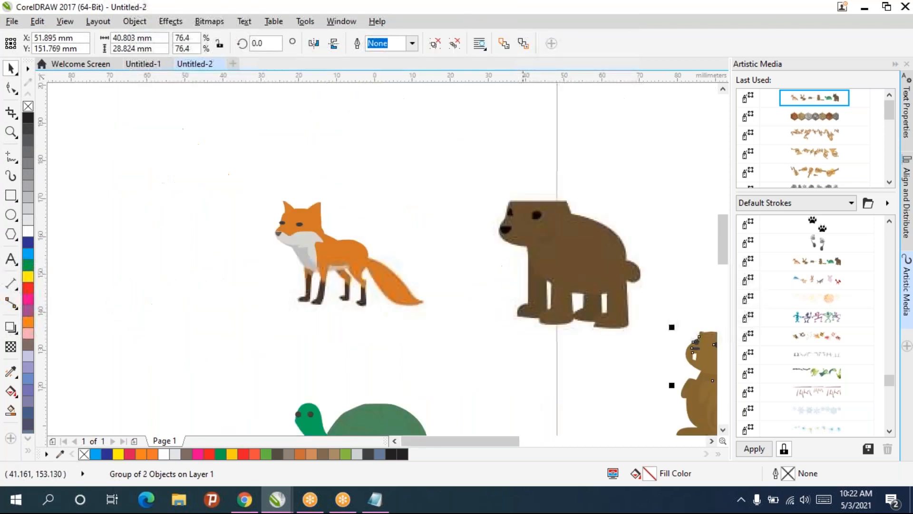
{"action": "left_click_drag", "start_coordinate": [365, 284], "coordinate": [384, 272]}
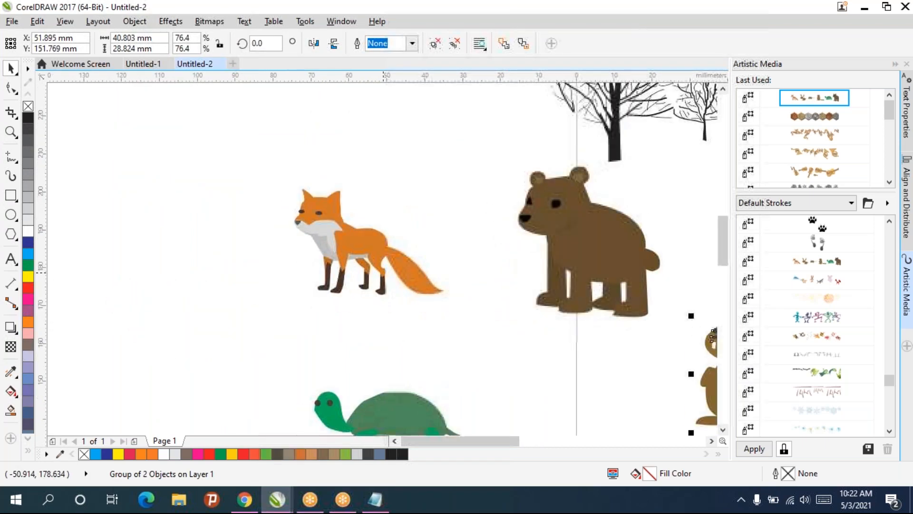
Spray a long wavy stroke of woodland animals above the bare trees, extending from beyond the page's left edge.
{"action": "scroll", "coordinate": [382, 273], "scroll_direction": "down", "scroll_amount": 1}
{"action": "left_click", "coordinate": [748, 263]}
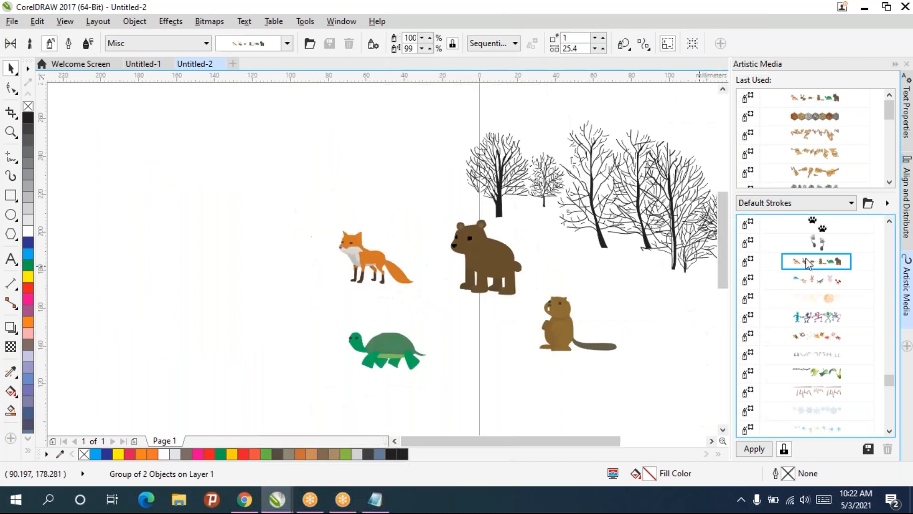
{"action": "left_click", "coordinate": [749, 264]}
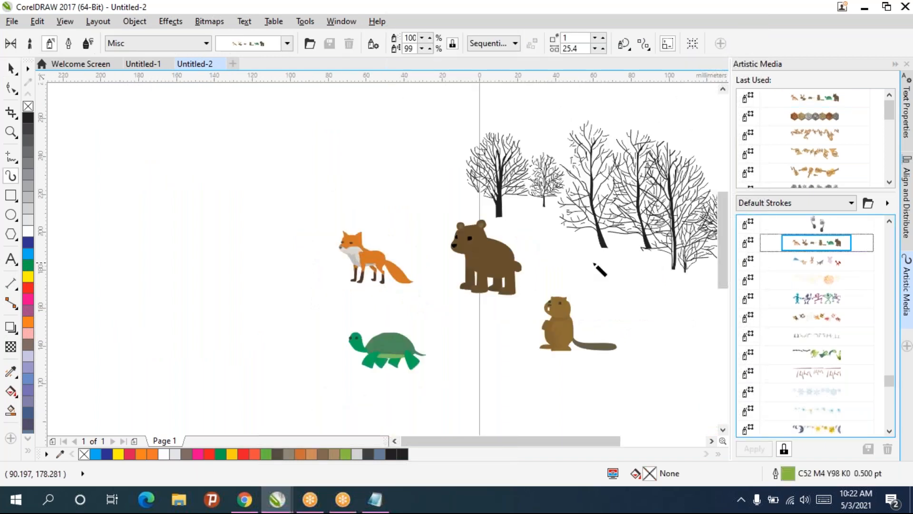
{"action": "left_click_drag", "start_coordinate": [562, 260], "coordinate": [378, 397]}
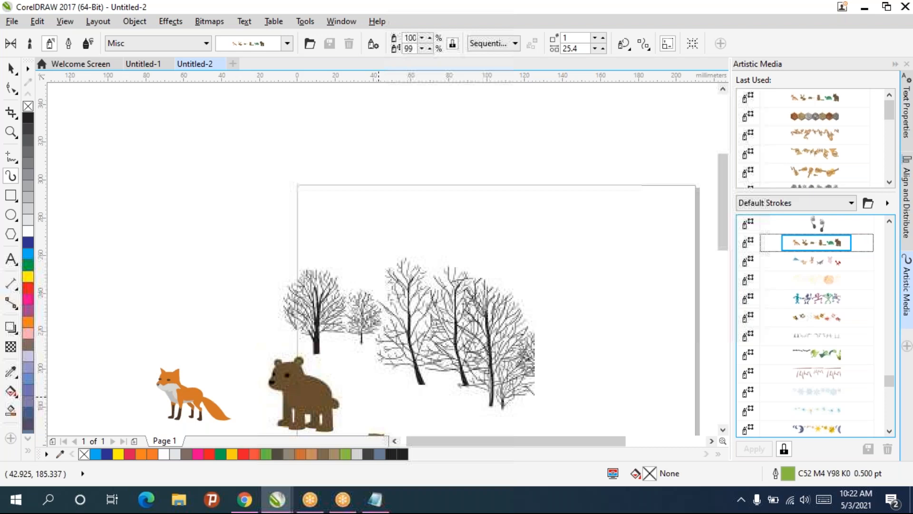
{"action": "left_click_drag", "start_coordinate": [152, 222], "coordinate": [473, 229]}
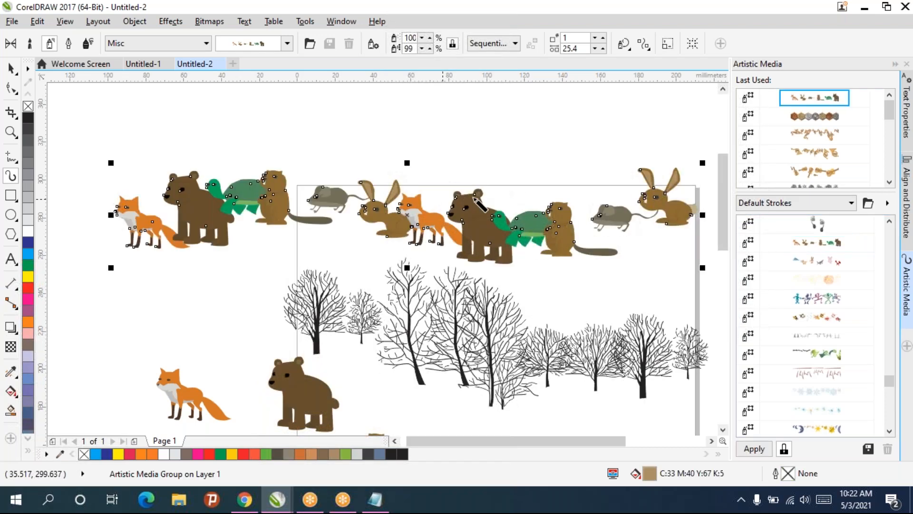
Restyle the new animal stroke with the grey footprint spray and with the black paw print spray.
{"action": "scroll", "coordinate": [827, 288], "scroll_direction": "up", "scroll_amount": 3}
{"action": "left_click", "coordinate": [826, 281]}
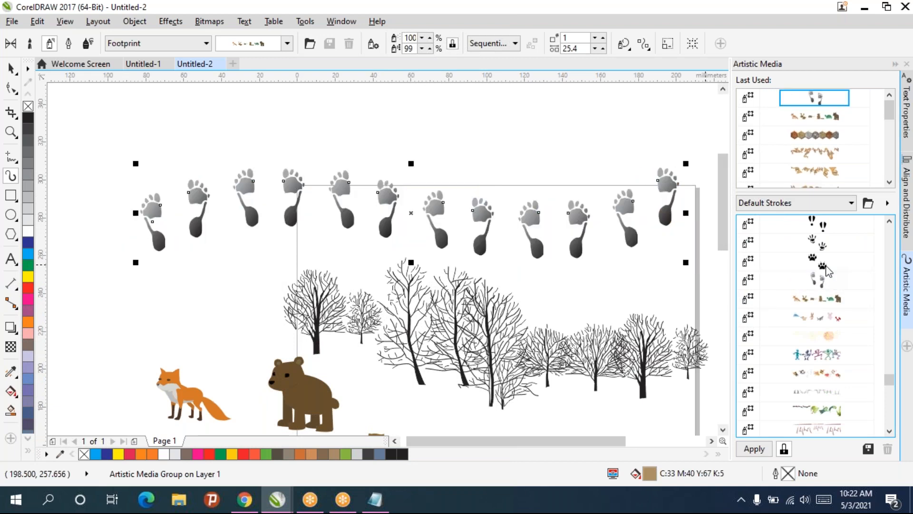
{"action": "left_click", "coordinate": [827, 266]}
Restyle the paw print stroke with the wrapped candy spray, trying the jelly bean spray before reapplying the candies.
{"action": "scroll", "coordinate": [829, 262], "scroll_direction": "up", "scroll_amount": 3}
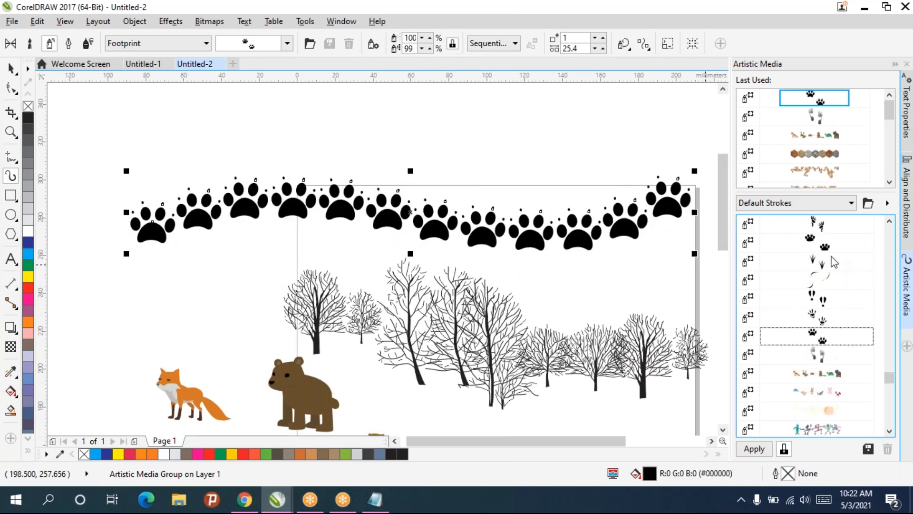
{"action": "scroll", "coordinate": [828, 263], "scroll_direction": "up", "scroll_amount": 6}
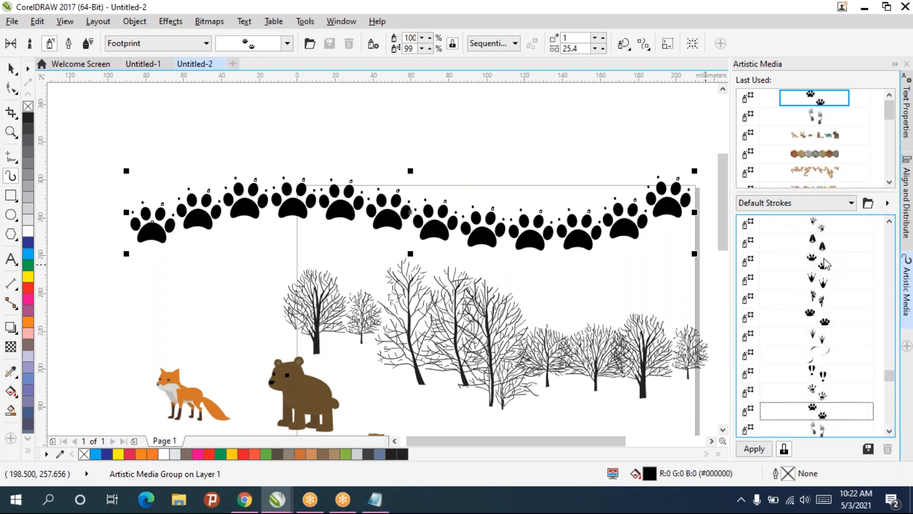
{"action": "scroll", "coordinate": [827, 265], "scroll_direction": "up", "scroll_amount": 2}
{"action": "scroll", "coordinate": [825, 263], "scroll_direction": "up", "scroll_amount": 4}
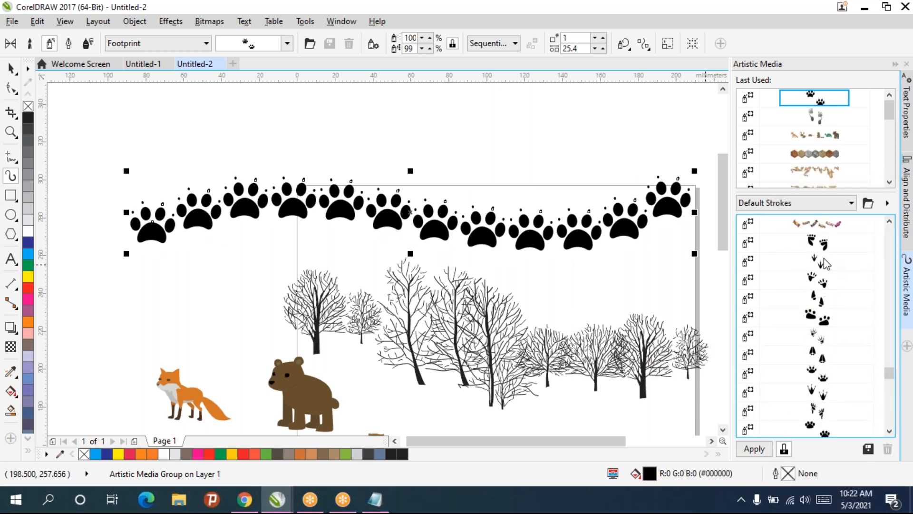
{"action": "left_click", "coordinate": [822, 262]}
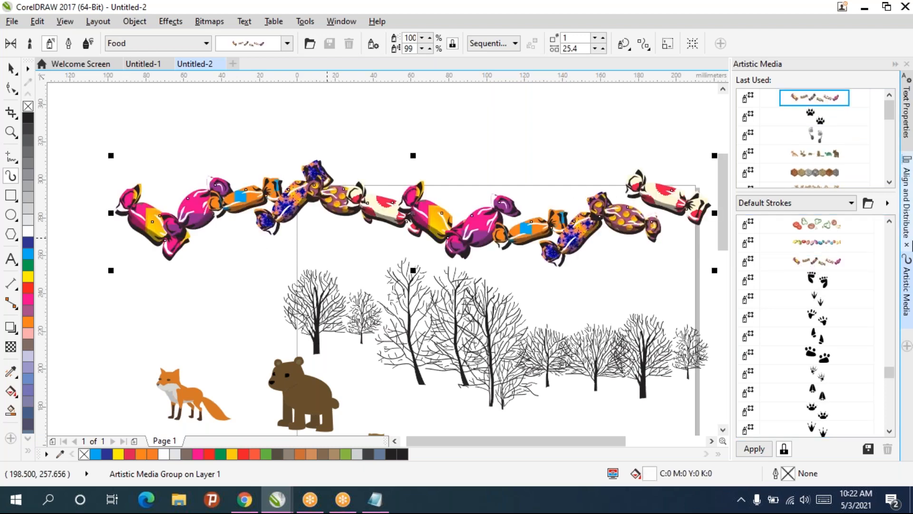
{"action": "left_click", "coordinate": [797, 242]}
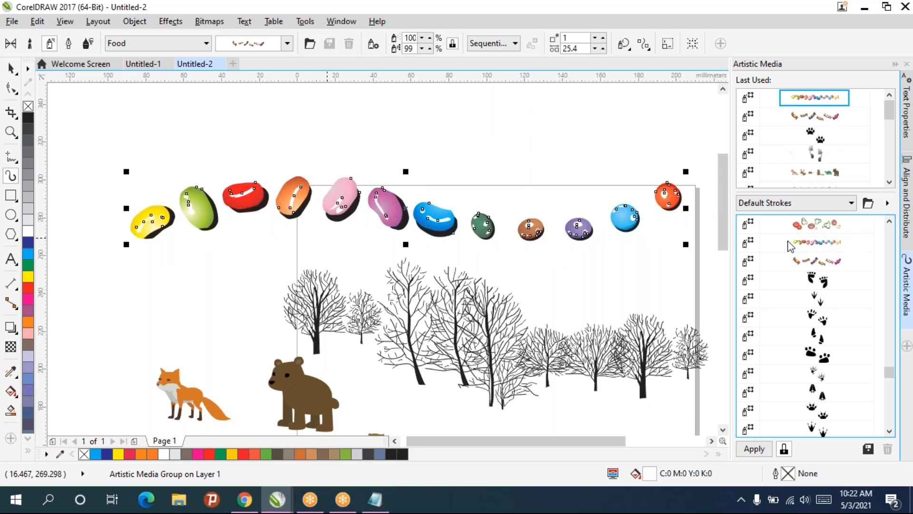
{"action": "left_click", "coordinate": [803, 261]}
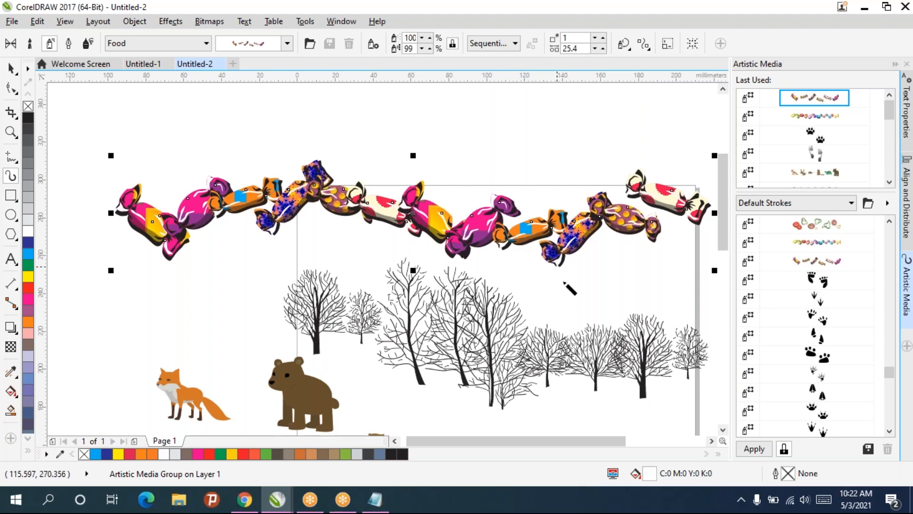
{"action": "scroll", "coordinate": [441, 305], "scroll_direction": "down", "scroll_amount": 2}
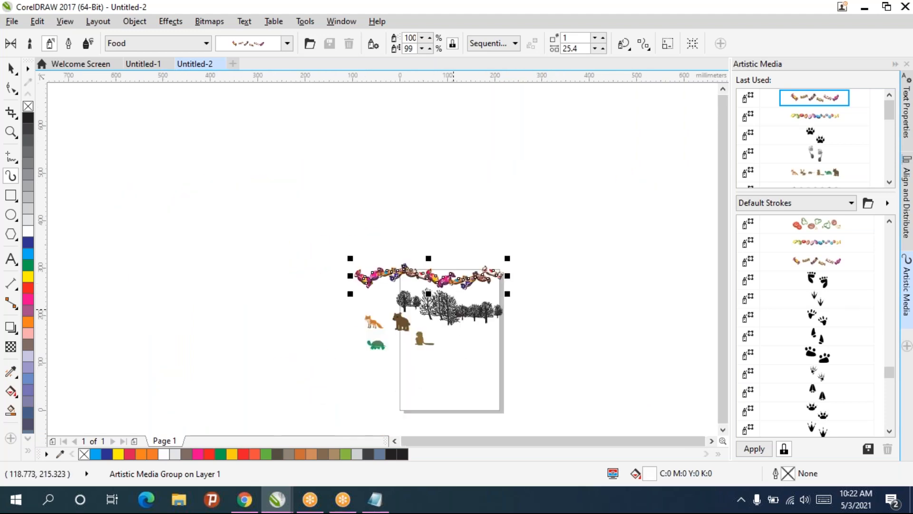
{"action": "scroll", "coordinate": [364, 237], "scroll_direction": "up", "scroll_amount": 2}
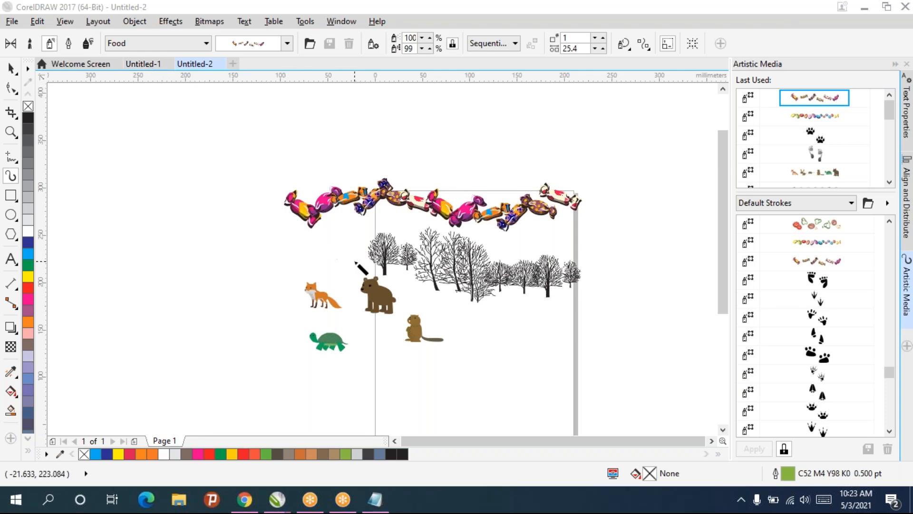
{"action": "scroll", "coordinate": [356, 262], "scroll_direction": "up", "scroll_amount": 2}
{"action": "left_click_drag", "start_coordinate": [355, 262], "coordinate": [234, 215]}
{"action": "scroll", "coordinate": [242, 214], "scroll_direction": "down", "scroll_amount": 1}
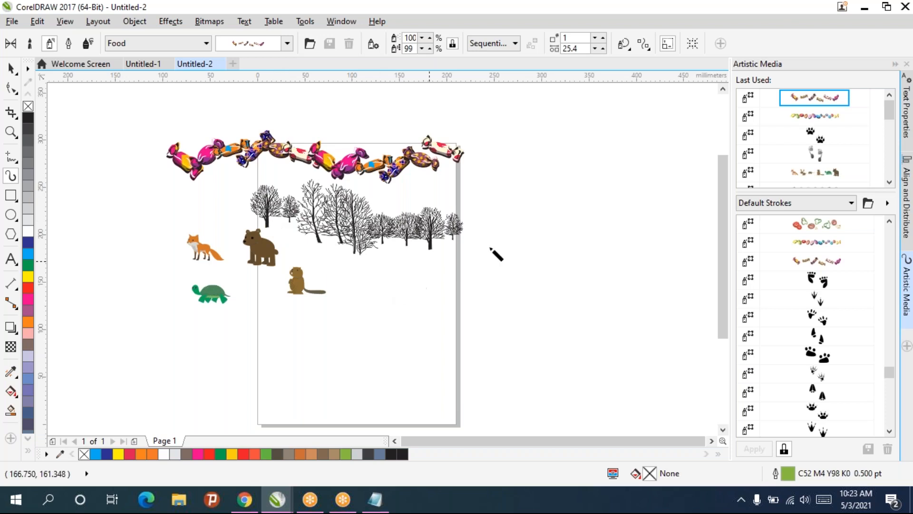
{"action": "left_click", "coordinate": [908, 223]}
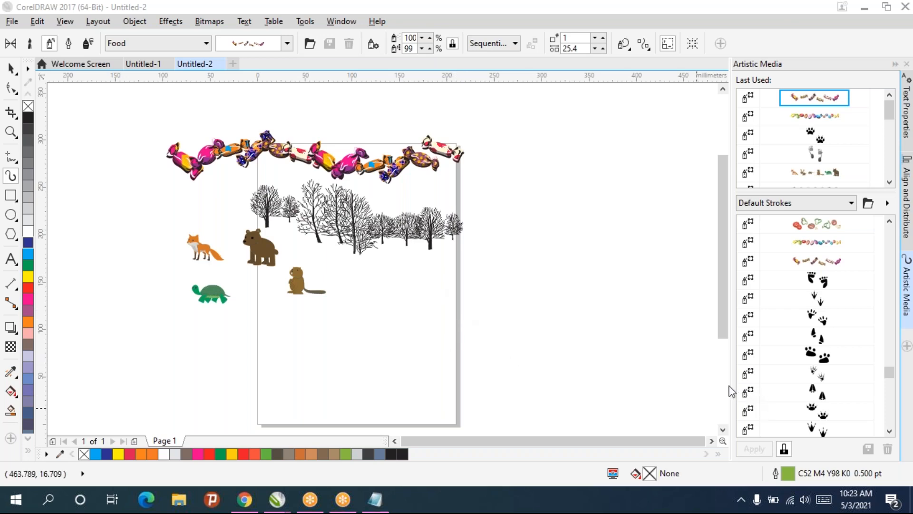
Select the candy stroke, the trees and all four animals together and delete them to clear the drawing.
{"action": "mouse_move", "coordinate": [313, 247]}
{"action": "left_mouse_down"}
{"action": "mouse_move", "coordinate": [411, 293]}
{"action": "mouse_move", "coordinate": [408, 261]}
{"action": "left_mouse_up"}
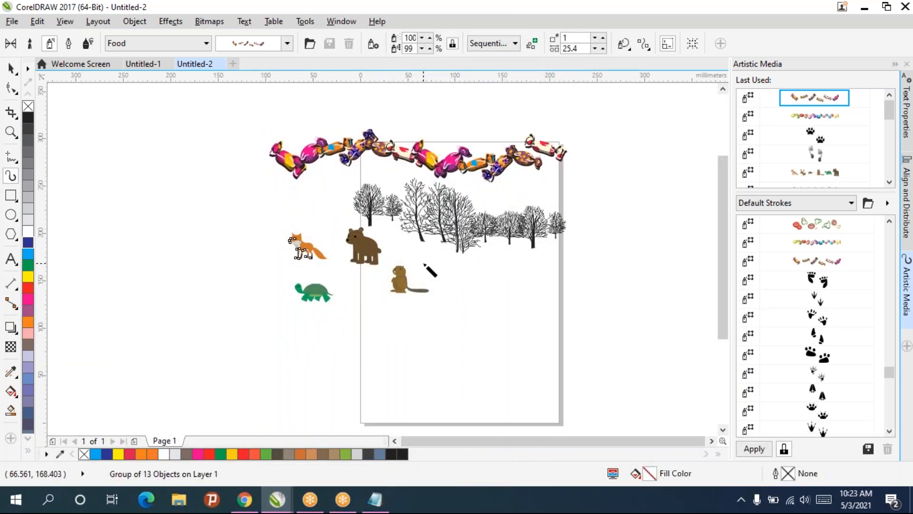
{"action": "left_click", "coordinate": [10, 69]}
{"action": "left_click", "coordinate": [186, 97]}
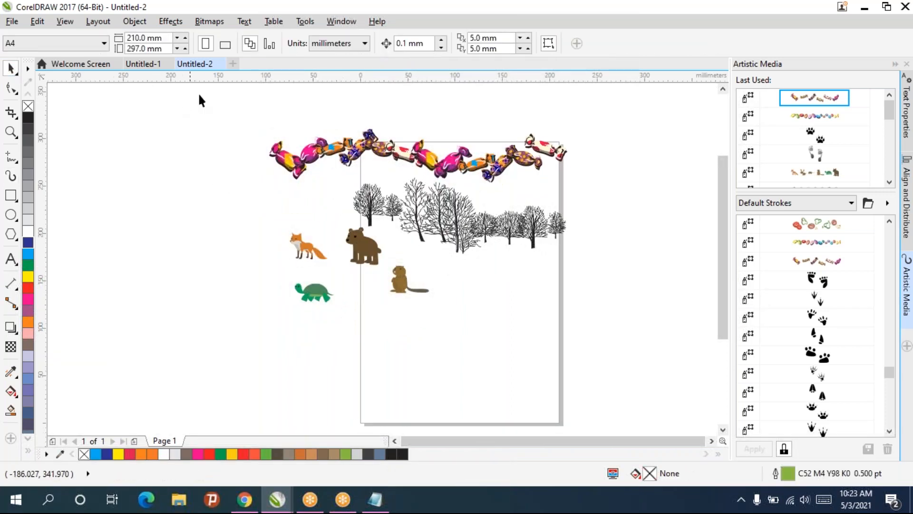
{"action": "mouse_move", "coordinate": [190, 92]}
{"action": "left_mouse_down"}
{"action": "mouse_move", "coordinate": [526, 240]}
{"action": "mouse_move", "coordinate": [624, 299]}
{"action": "left_mouse_up"}
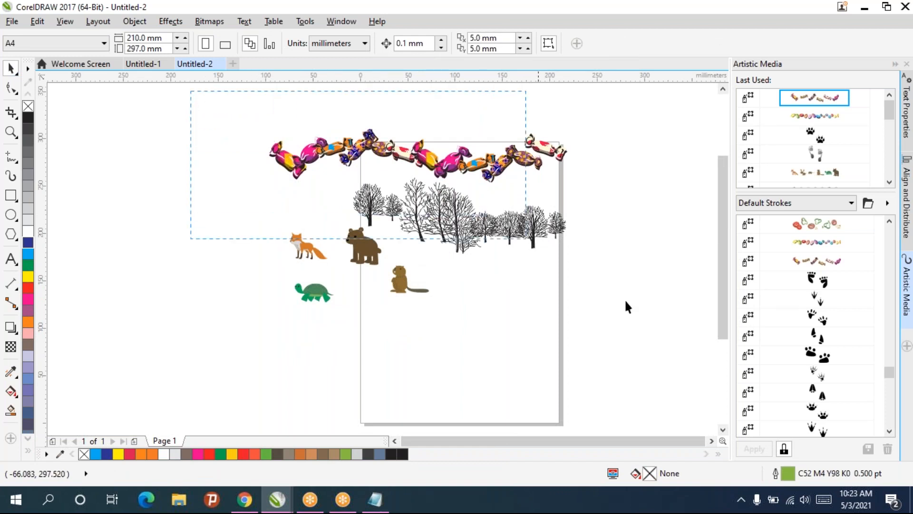
{"action": "key", "text": "Delete"}
{"action": "left_click_drag", "start_coordinate": [539, 272], "coordinate": [509, 240]}
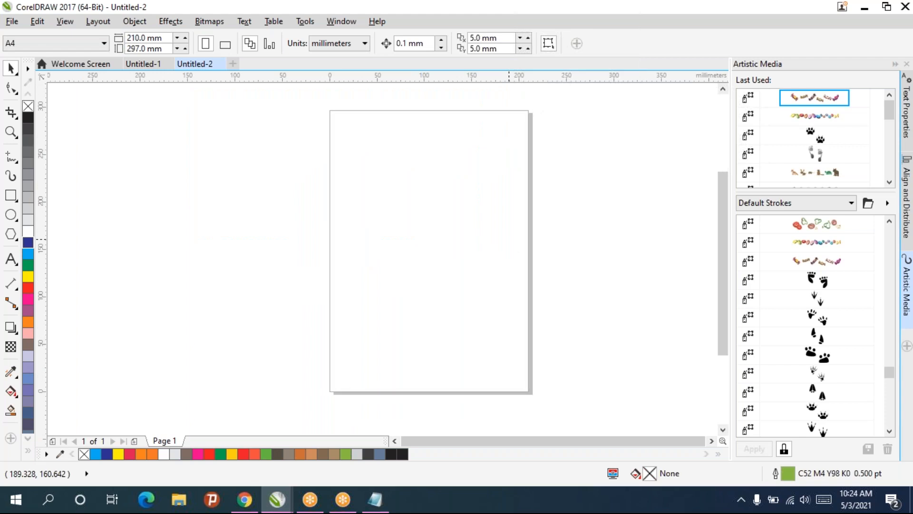
{"action": "left_click", "coordinate": [756, 488]}
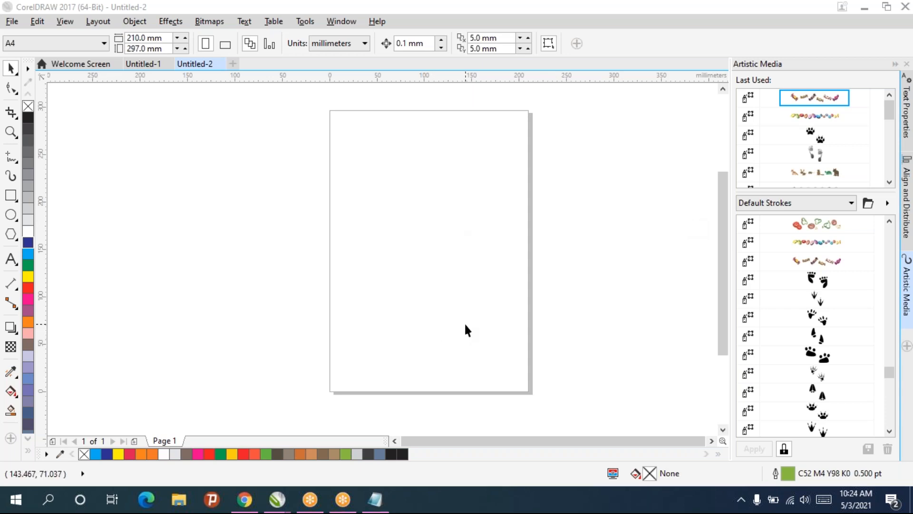
{"action": "scroll", "coordinate": [468, 323], "scroll_direction": "down", "scroll_amount": 2}
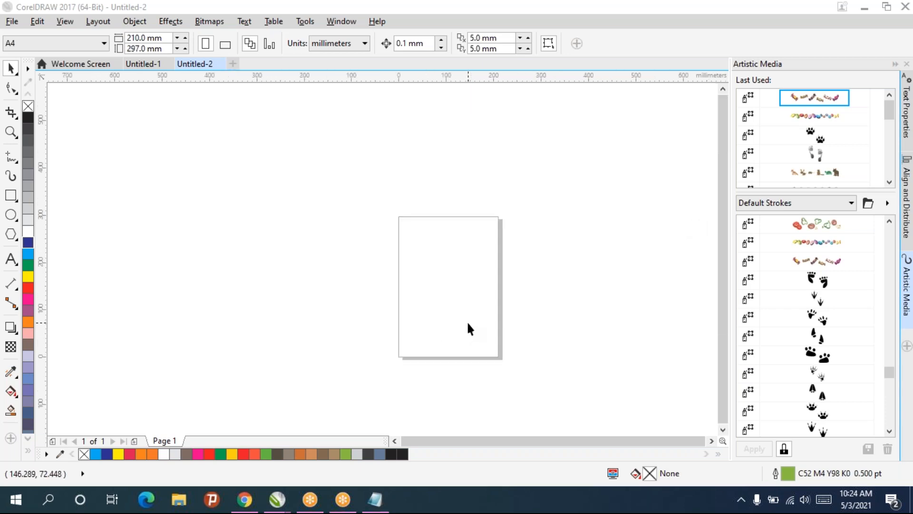
{"action": "scroll", "coordinate": [467, 324], "scroll_direction": "up", "scroll_amount": 2}
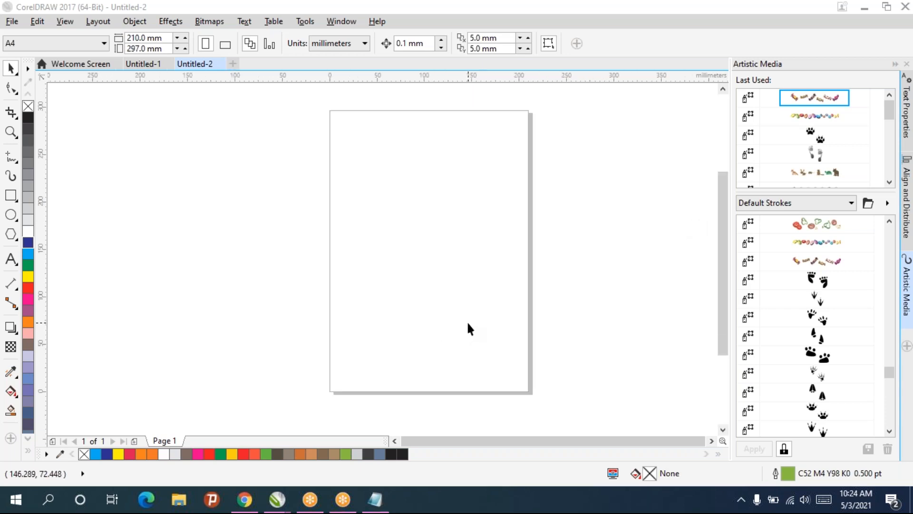
{"action": "scroll", "coordinate": [467, 326], "scroll_direction": "down", "scroll_amount": 2}
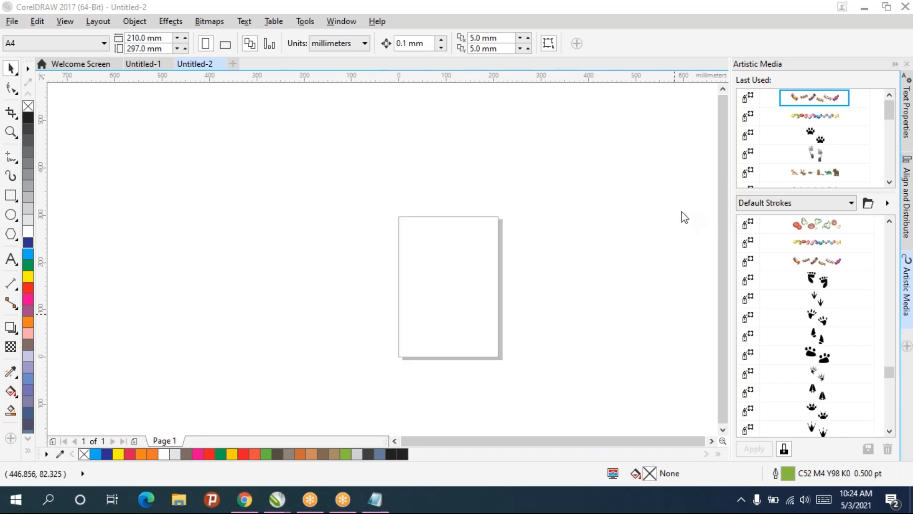